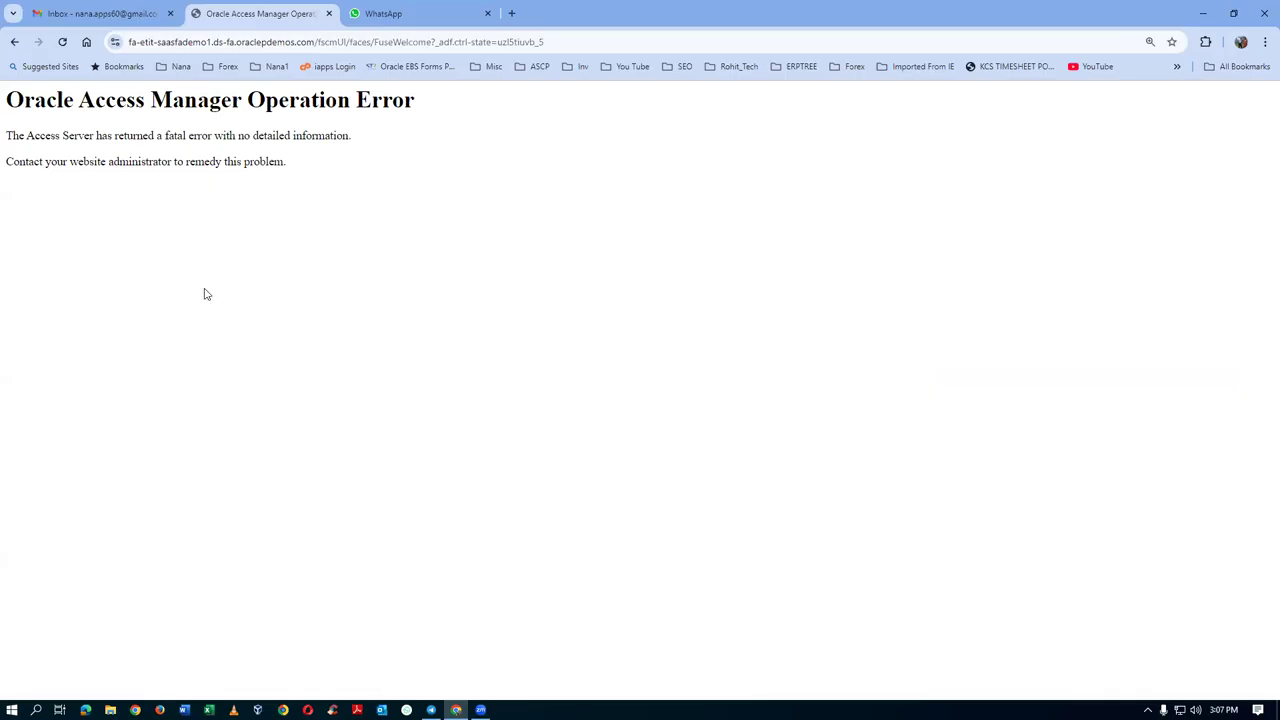
Step: Reload the page after the sign-in error and go to Setup and Maintenance
{"action": "left_click", "coordinate": [295, 43]}
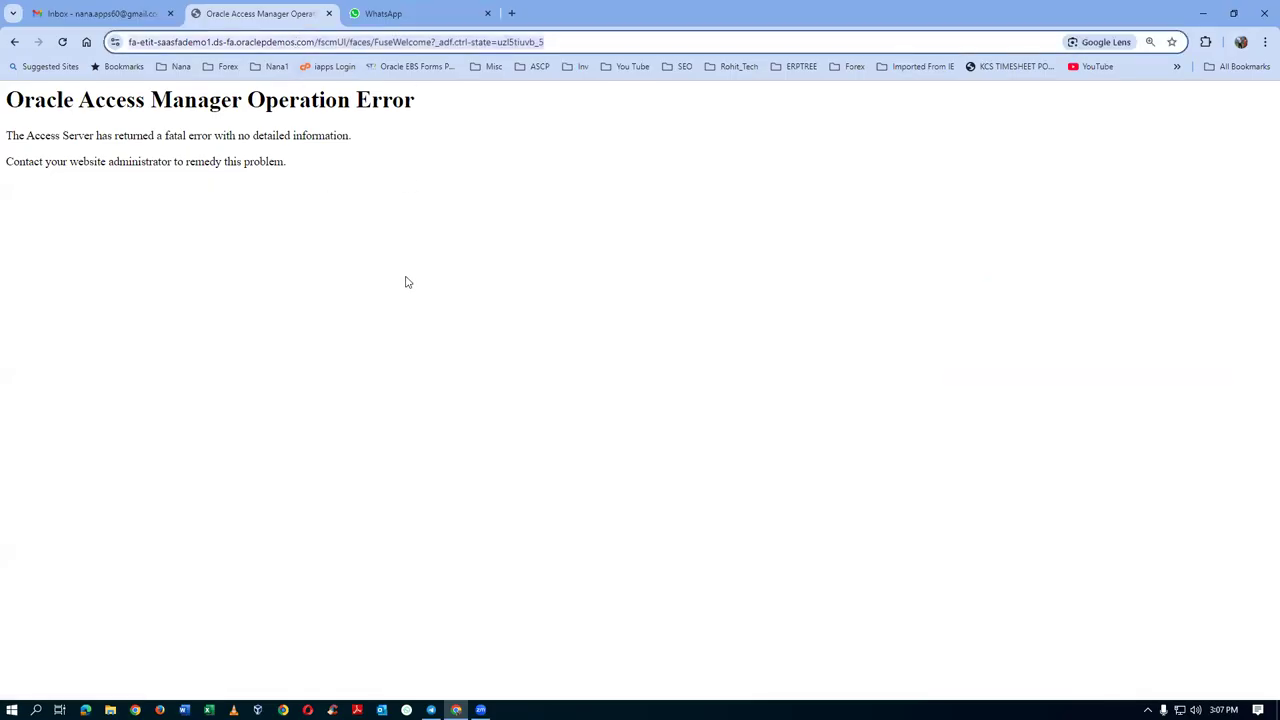
{"action": "key", "text": "Return"}
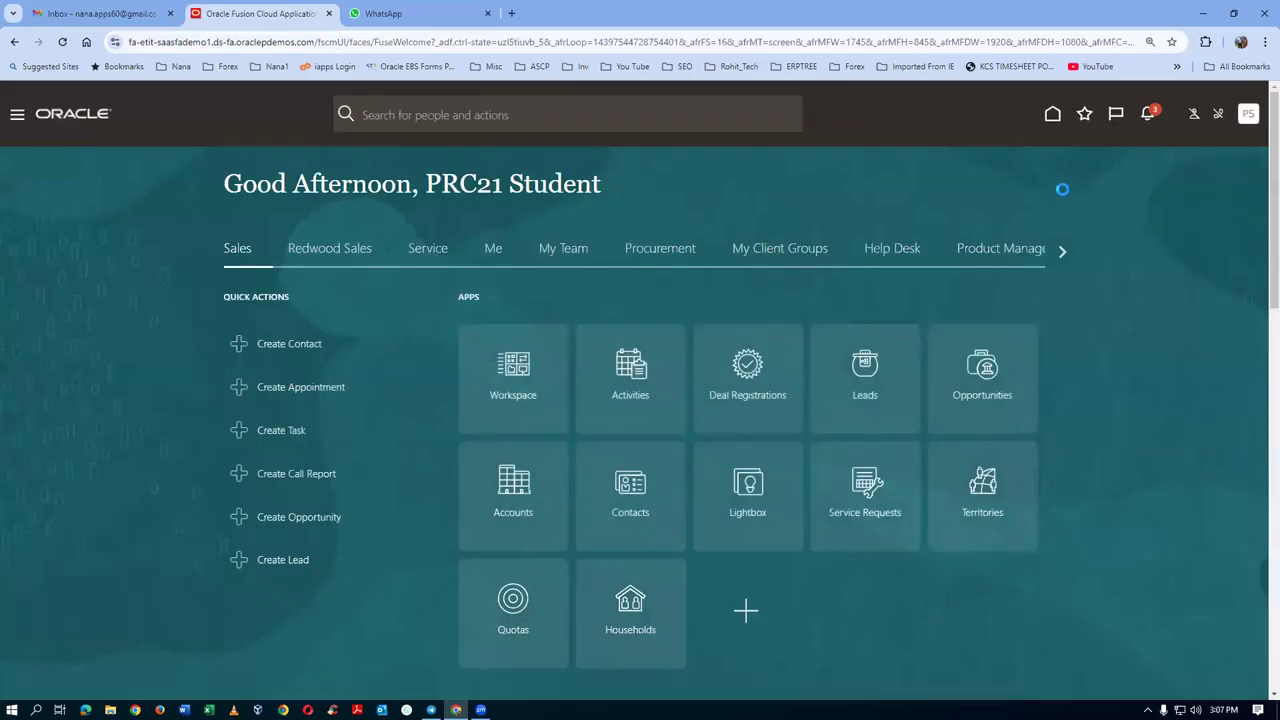
{"action": "left_click", "coordinate": [1248, 115]}
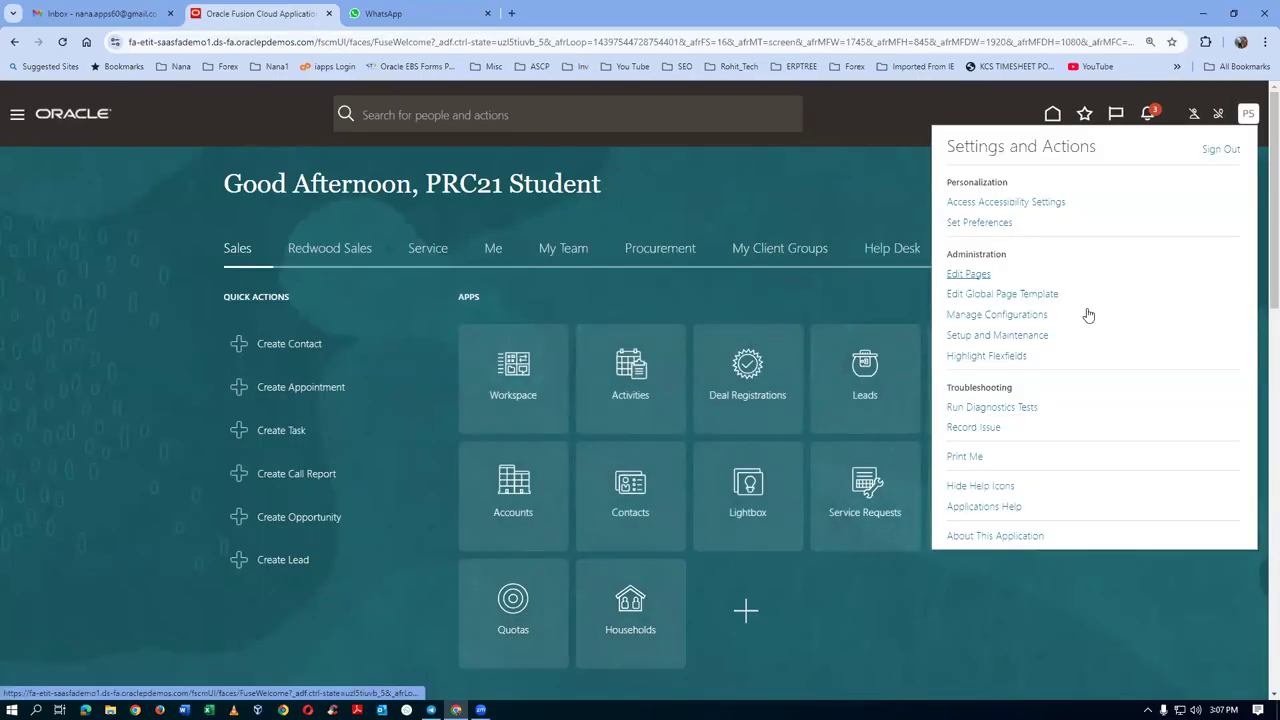
{"action": "left_click", "coordinate": [993, 340]}
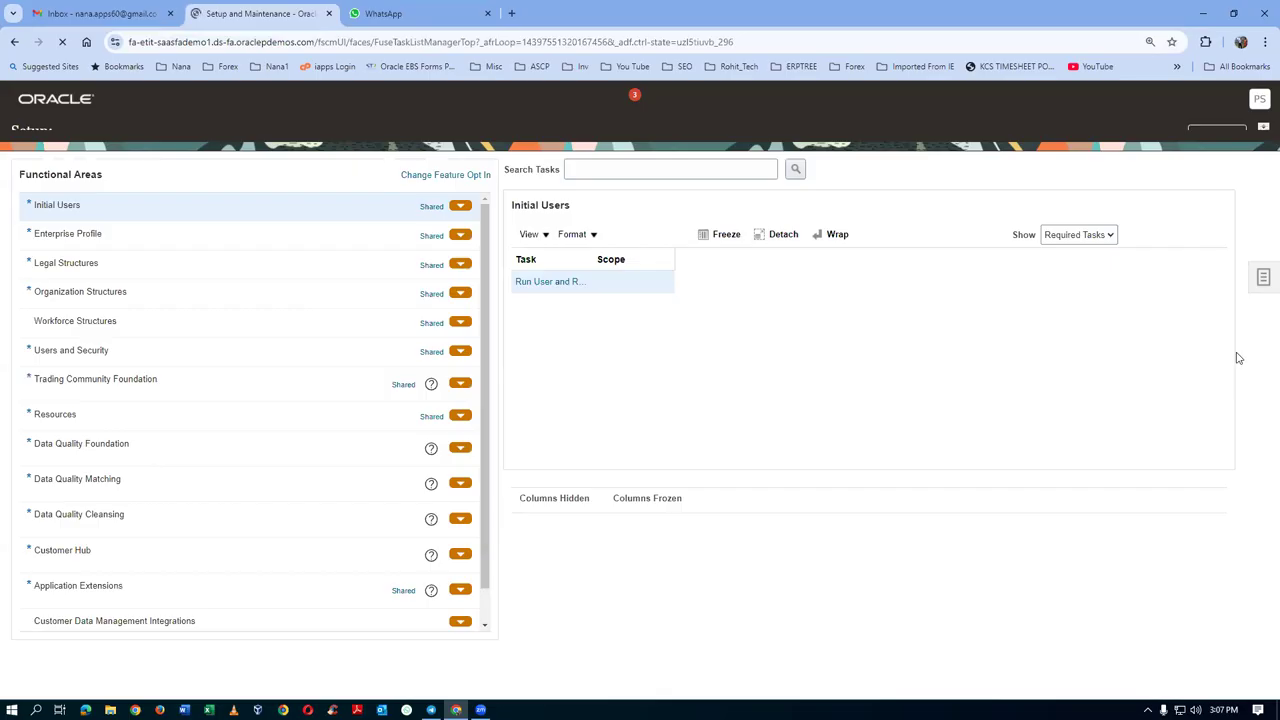
Step: Search setup tasks for 'man%neg%style%' and open Manage Negotiation Styles
{"action": "left_click", "coordinate": [1263, 298]}
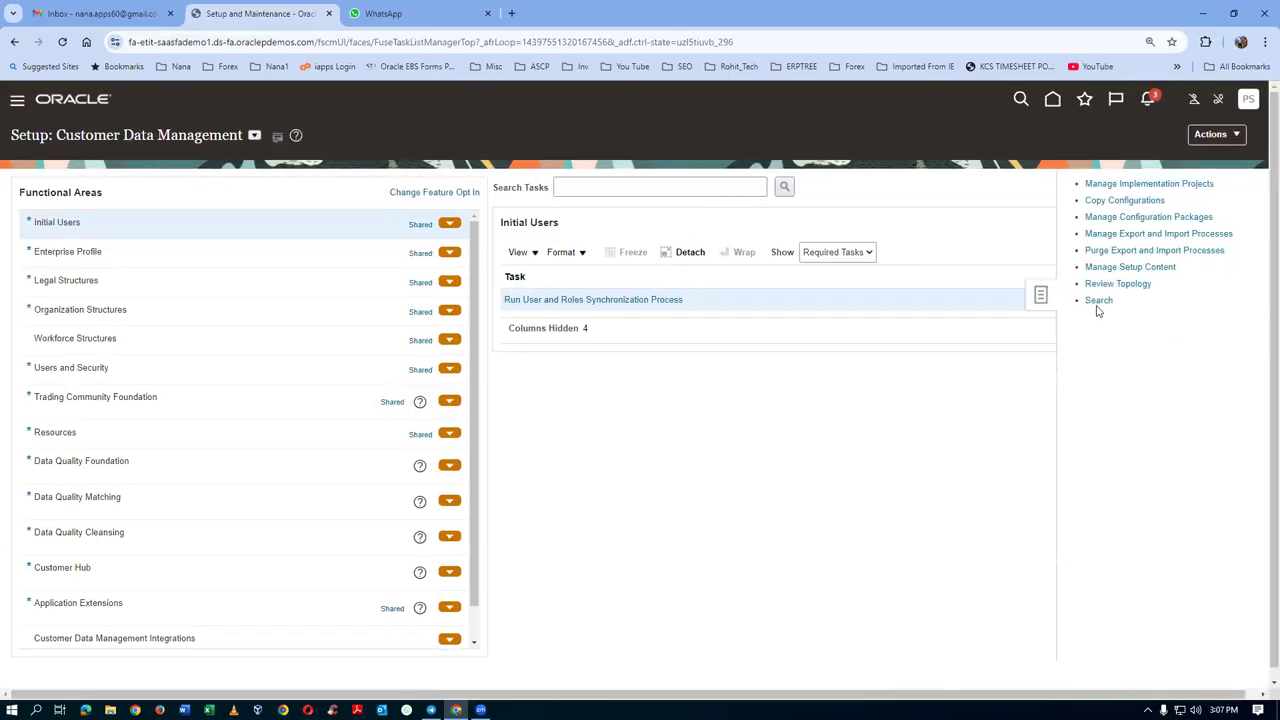
{"action": "left_click", "coordinate": [1098, 303]}
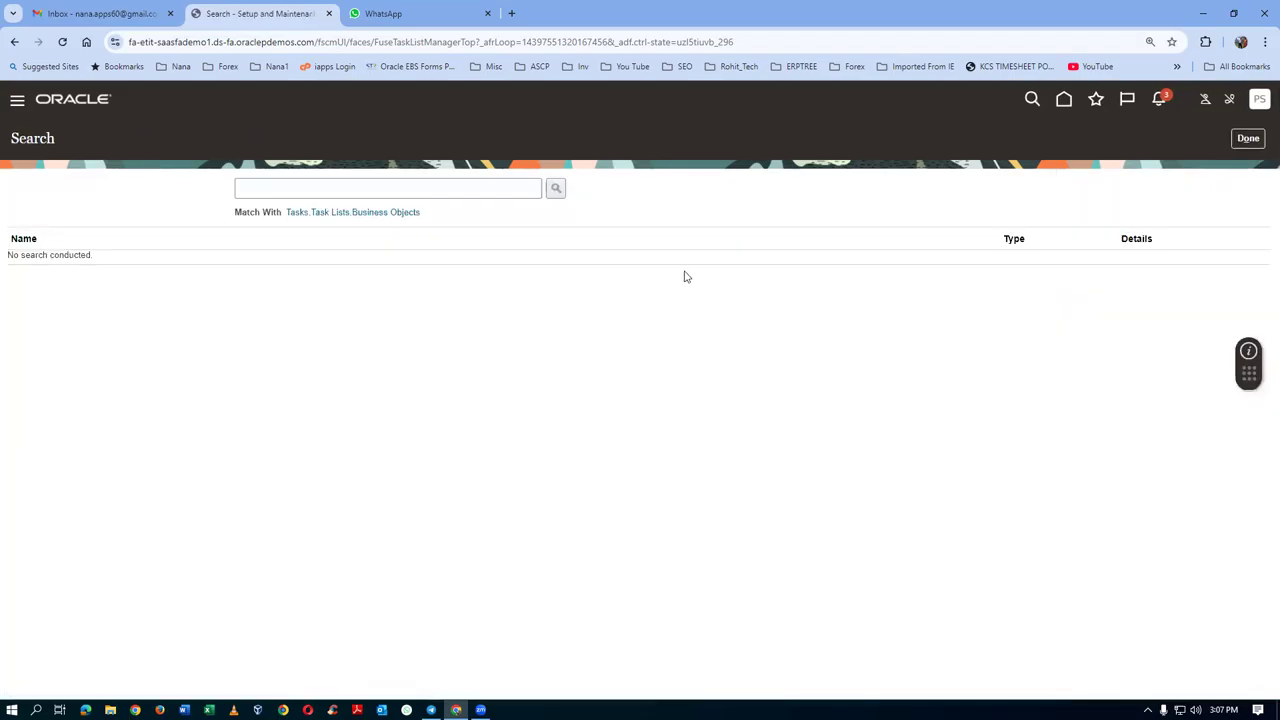
{"action": "left_click", "coordinate": [340, 186]}
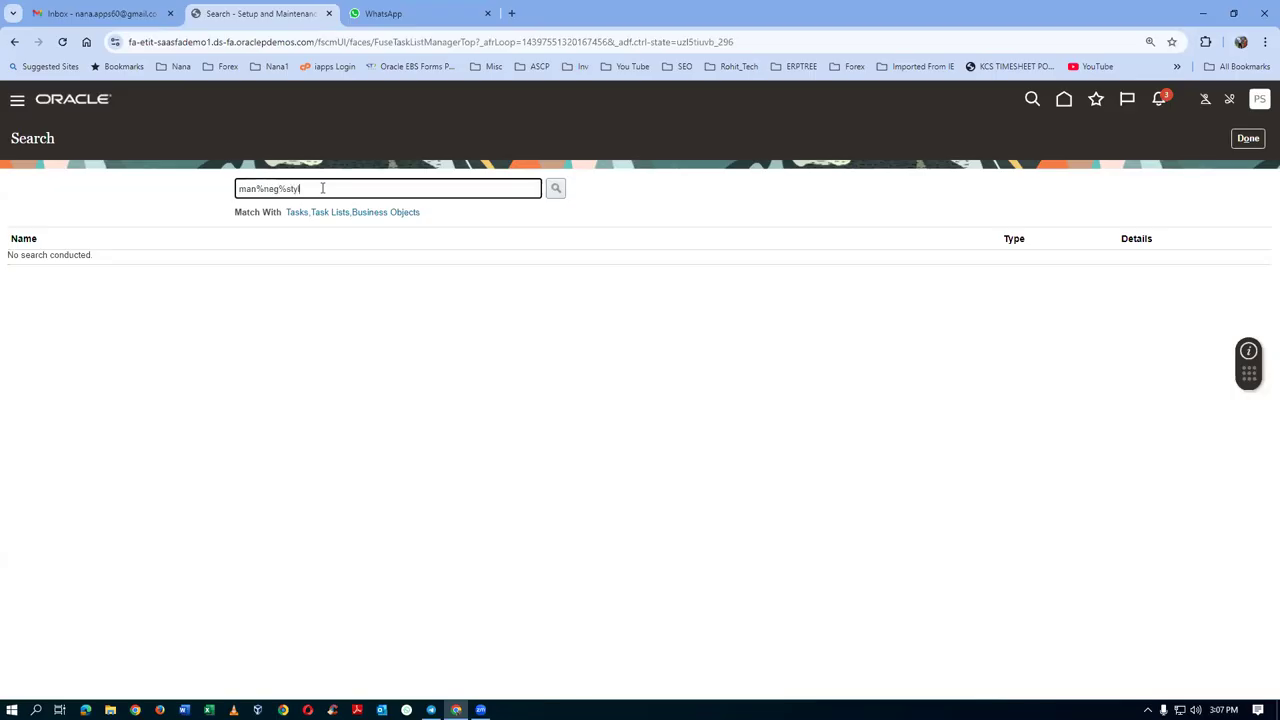
{"action": "key", "text": "Return"}
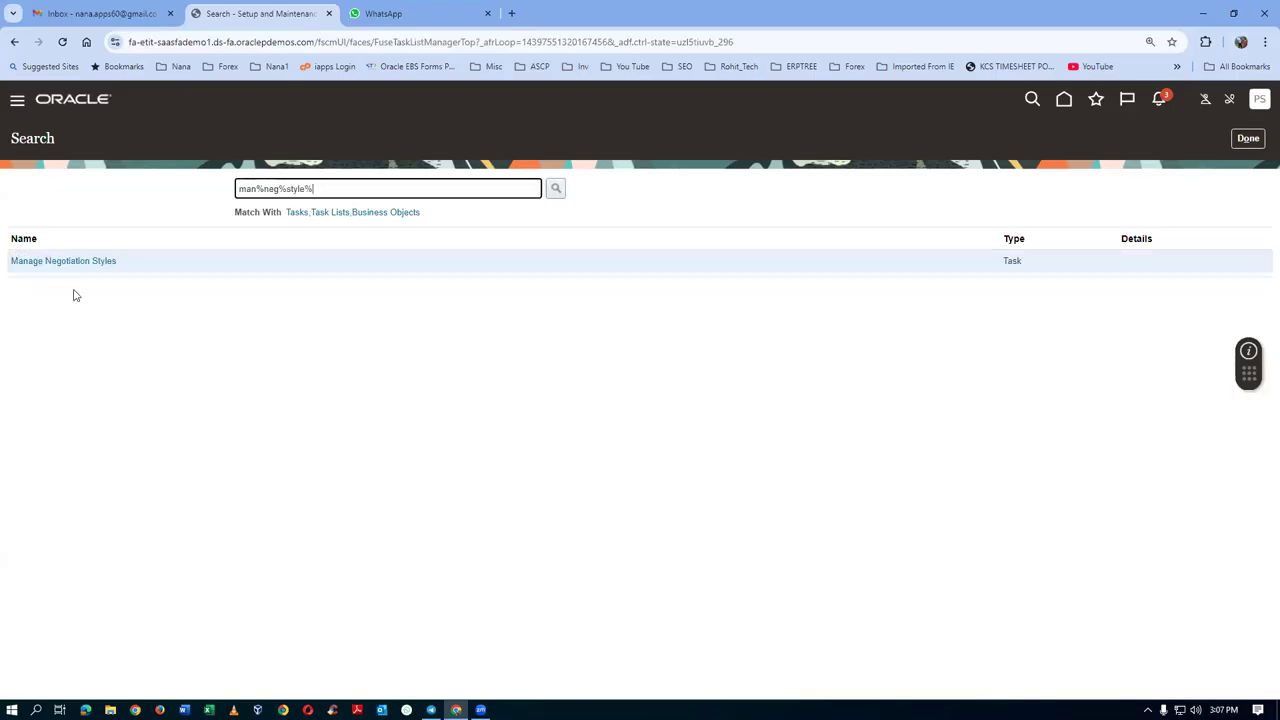
{"action": "left_click", "coordinate": [51, 263]}
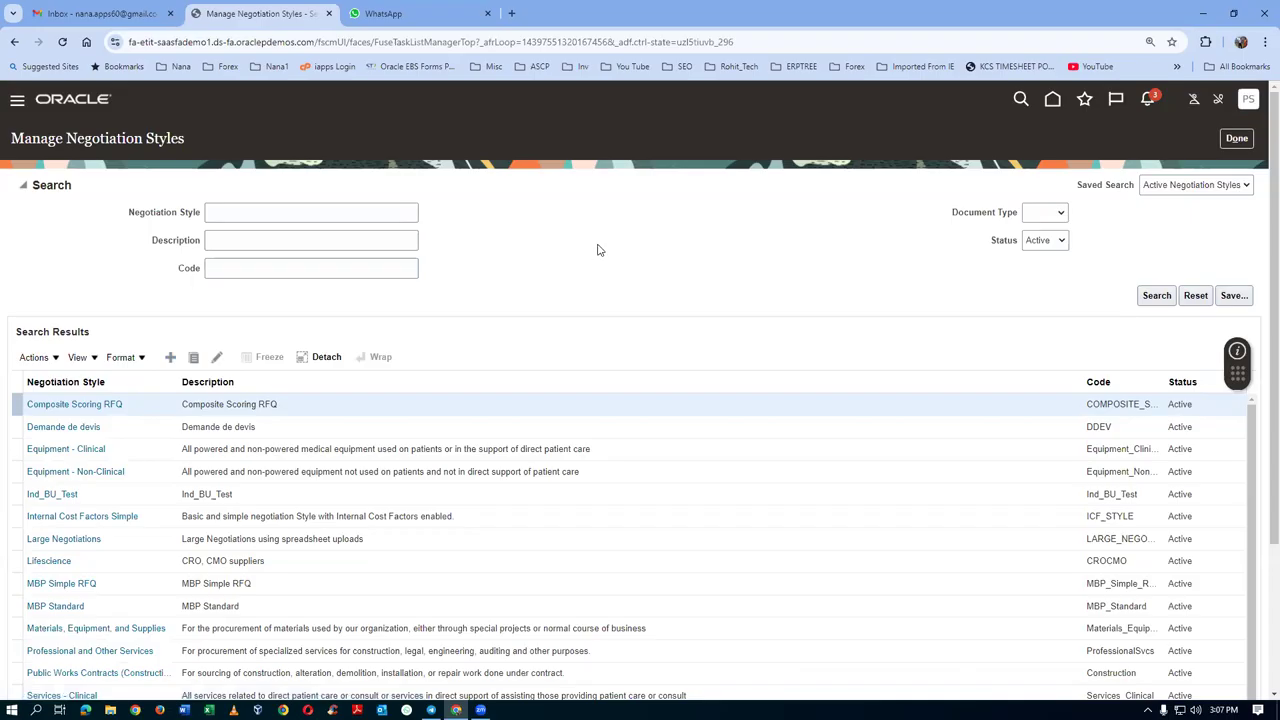
Step: Name the new style 't01 Two stage Style' and reuse that name as its description
{"action": "left_click", "coordinate": [540, 181]}
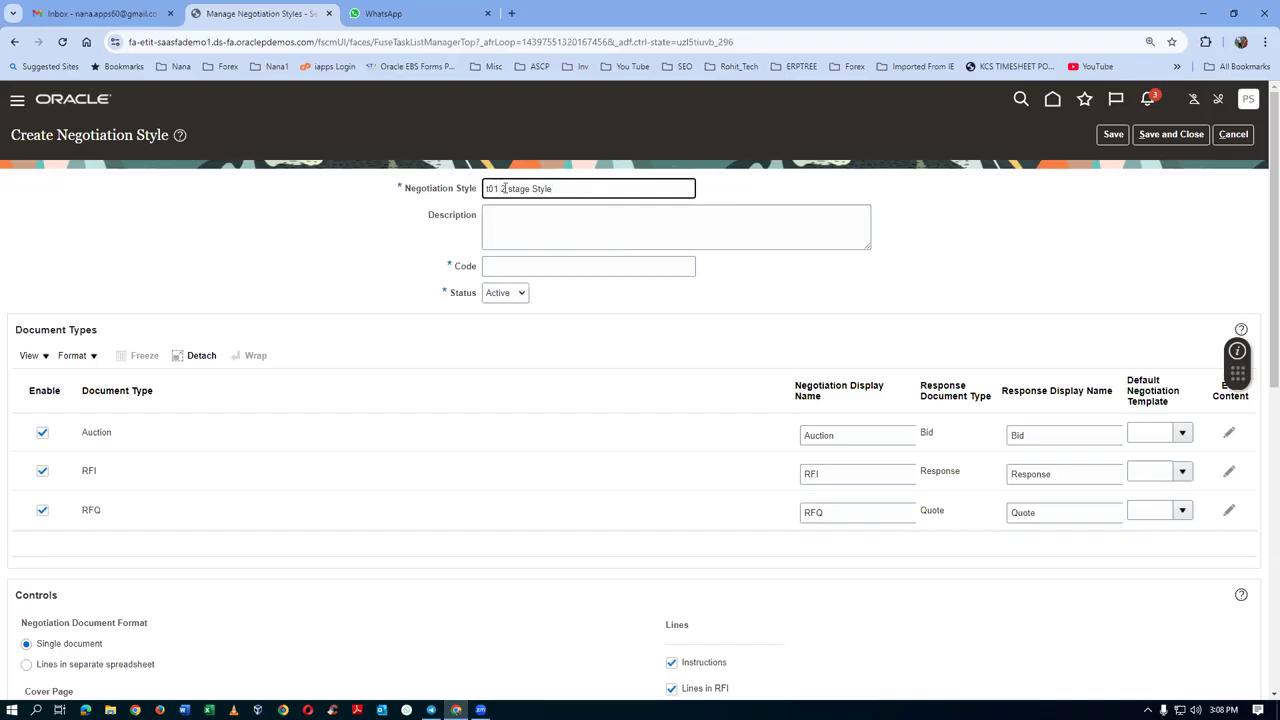
{"action": "type", "text": "Two"}
{"action": "left_click_drag", "start_coordinate": [566, 190], "coordinate": [427, 198]}
{"action": "key", "text": "ctrl+c"}
{"action": "left_click", "coordinate": [517, 221]}
{"action": "key", "text": "ctrl+v"}
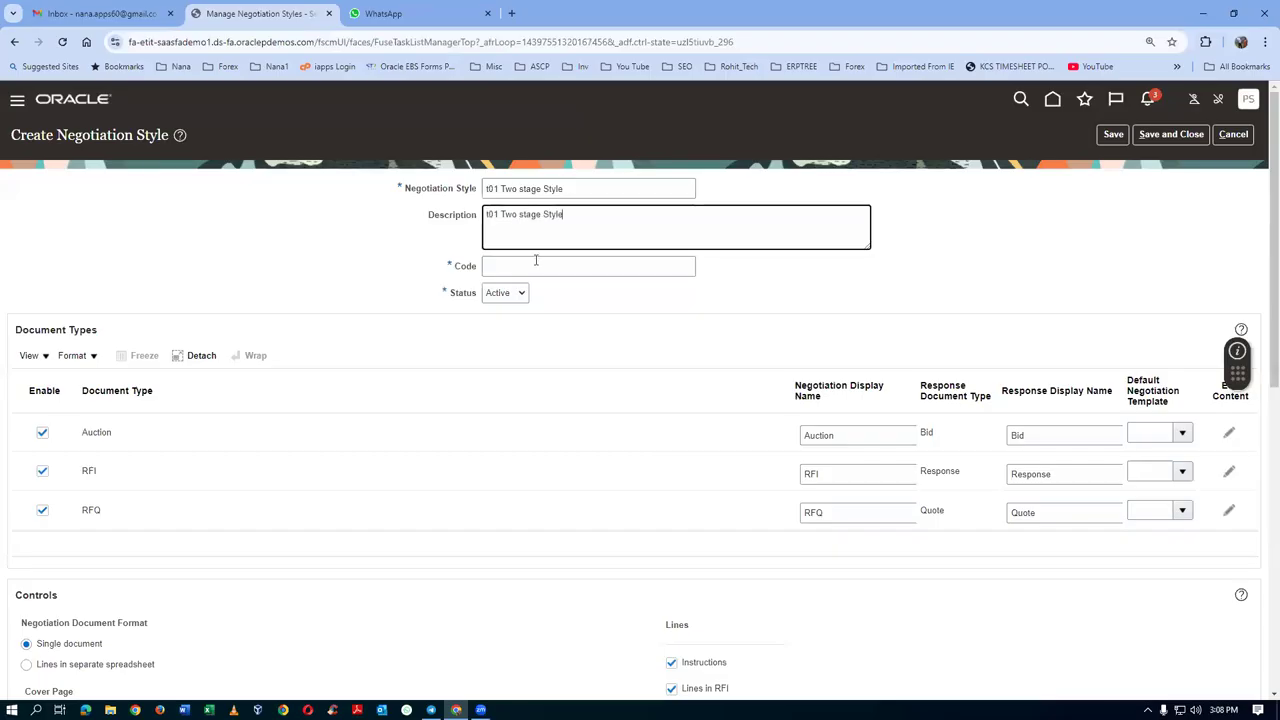
Step: Use the same value as the code and rename the RFQ display name to '2 stage RFQ'
{"action": "left_click", "coordinate": [536, 262]}
{"action": "key", "text": "ctrl+v"}
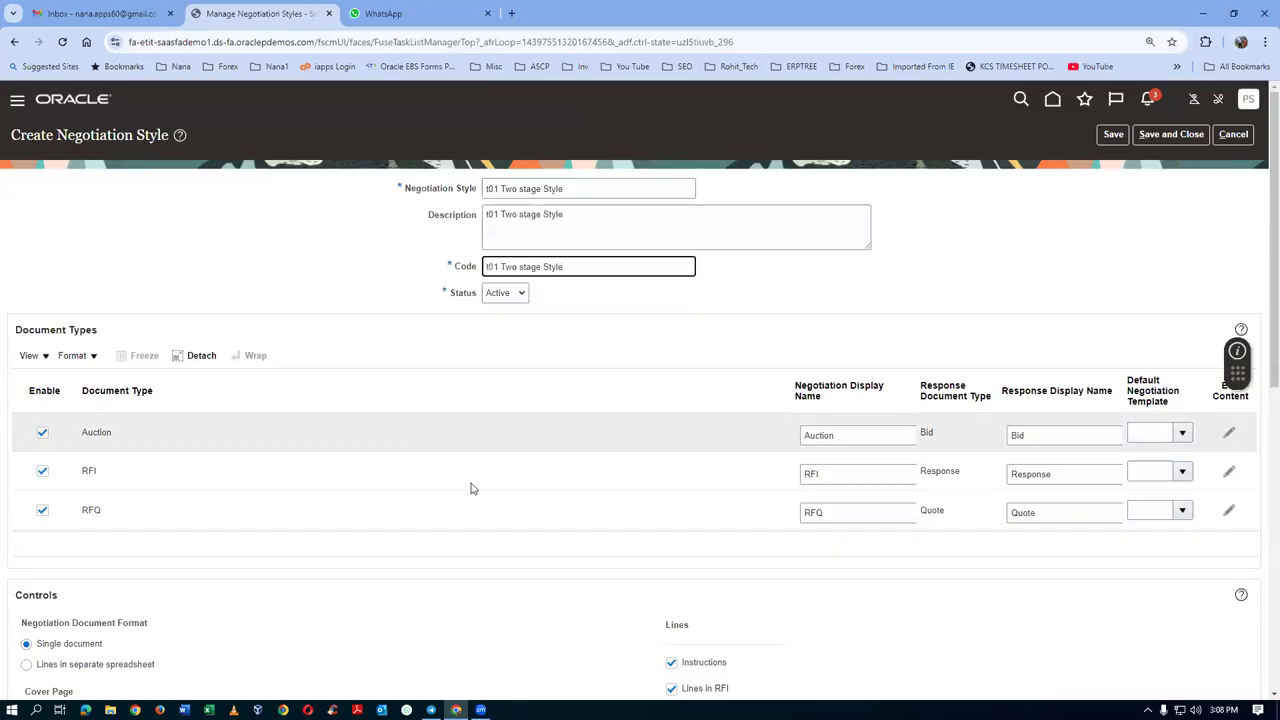
{"action": "left_click", "coordinate": [805, 515]}
{"action": "type", "text": "2 stage"}
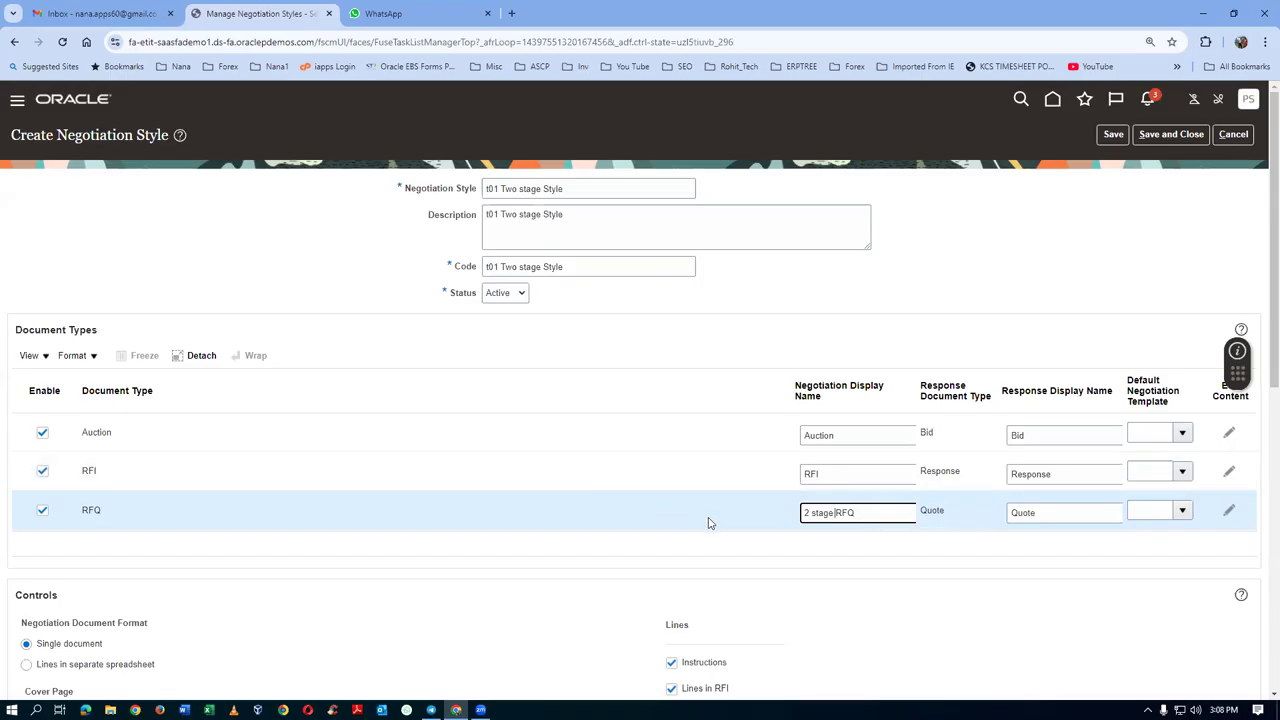
Step: Enable the Two stage RFQ and Abstract controls
{"action": "scroll", "coordinate": [319, 507], "scroll_direction": "down", "scroll_amount": 2}
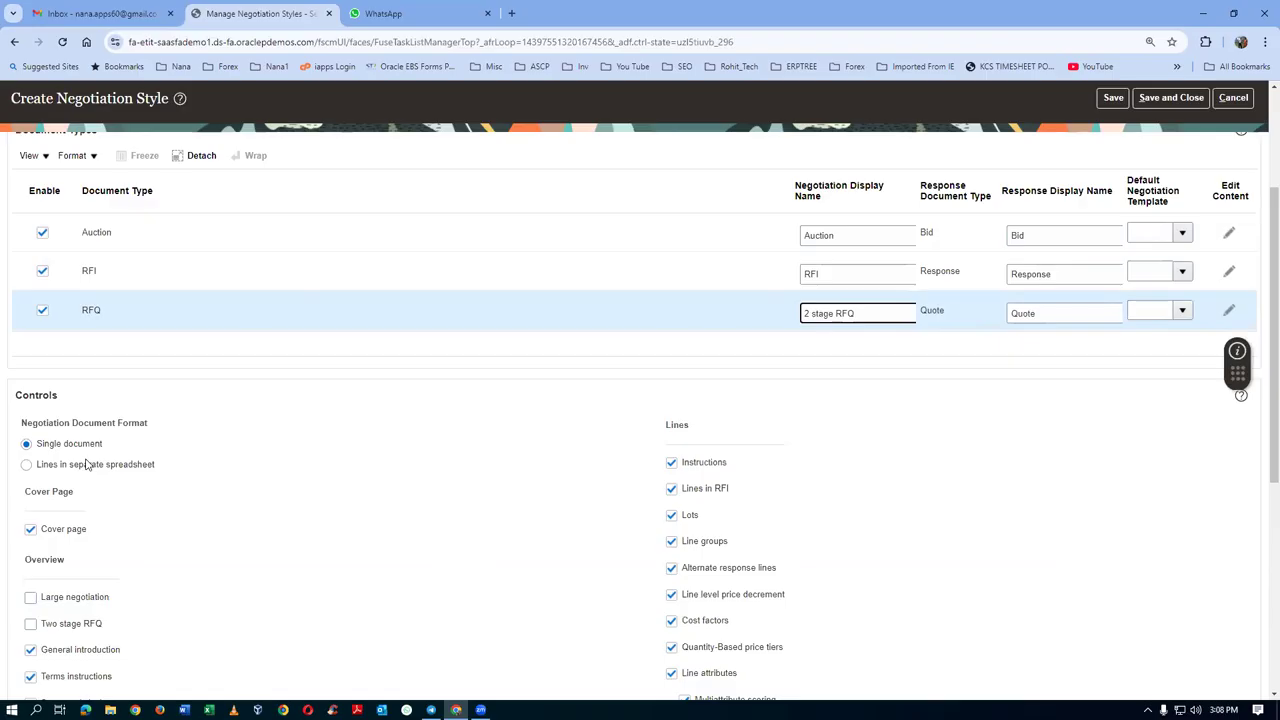
{"action": "scroll", "coordinate": [86, 464], "scroll_direction": "down", "scroll_amount": 2}
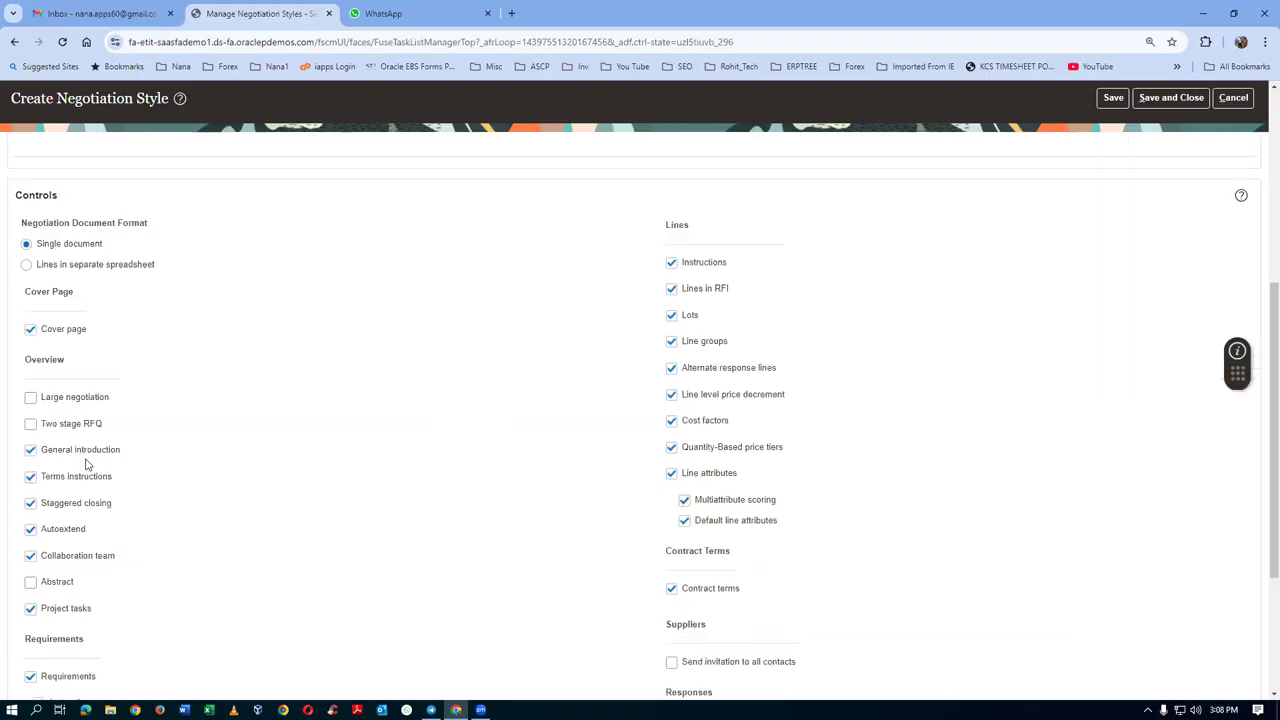
{"action": "left_click", "coordinate": [31, 427]}
{"action": "scroll", "coordinate": [53, 543], "scroll_direction": "down", "scroll_amount": 1}
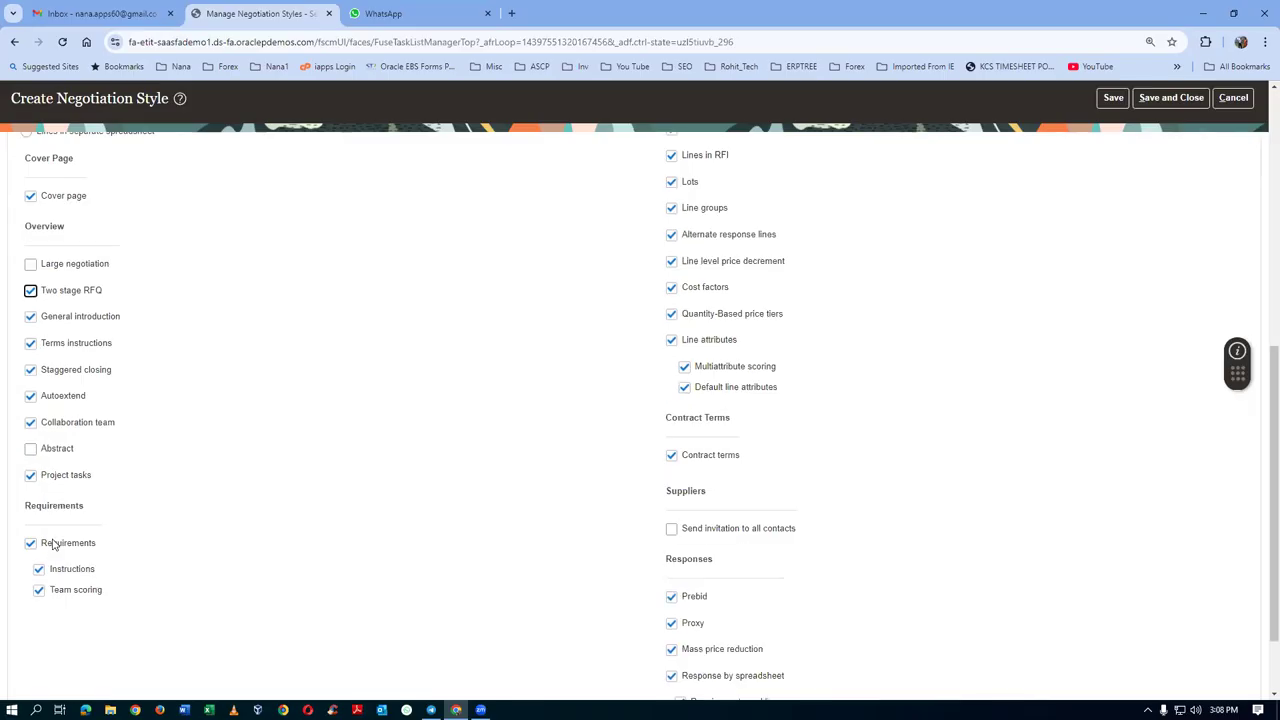
{"action": "left_click", "coordinate": [30, 448]}
Step: Turn off Response by spreadsheet and turn on Overall rank
{"action": "scroll", "coordinate": [718, 438], "scroll_direction": "up", "scroll_amount": 1}
{"action": "scroll", "coordinate": [758, 601], "scroll_direction": "down", "scroll_amount": 2}
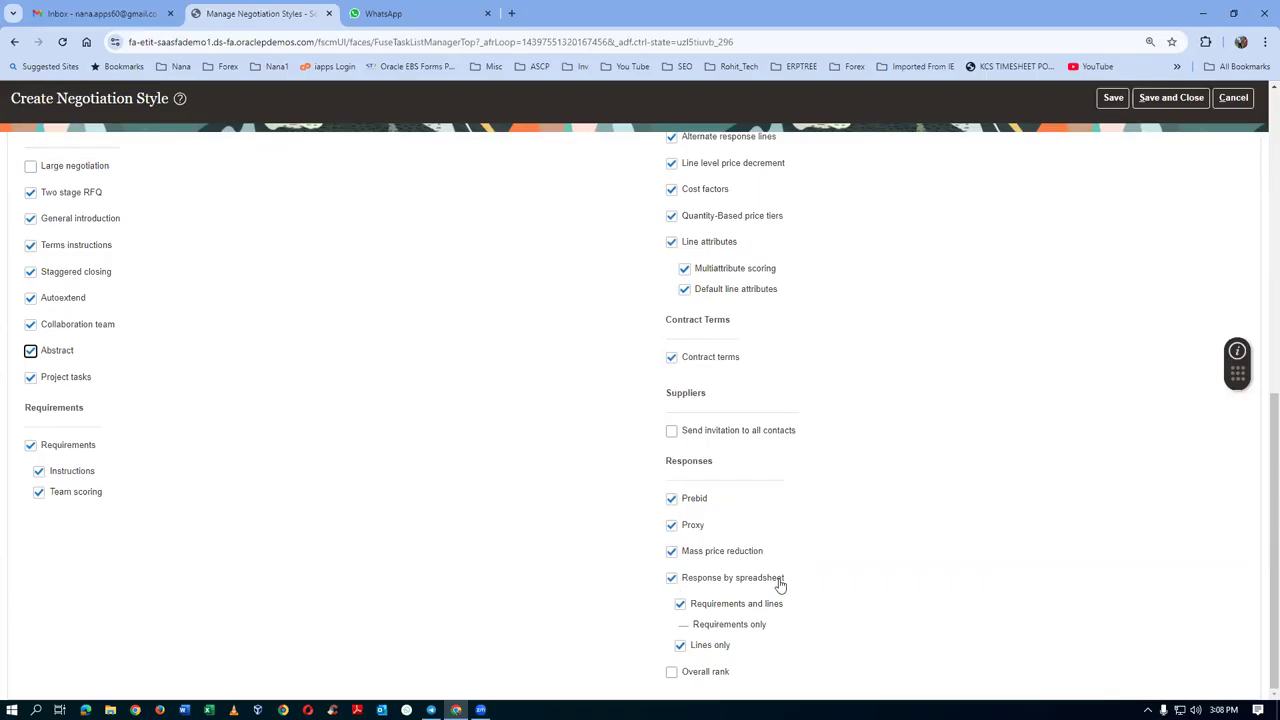
{"action": "scroll", "coordinate": [311, 484], "scroll_direction": "up", "scroll_amount": 2}
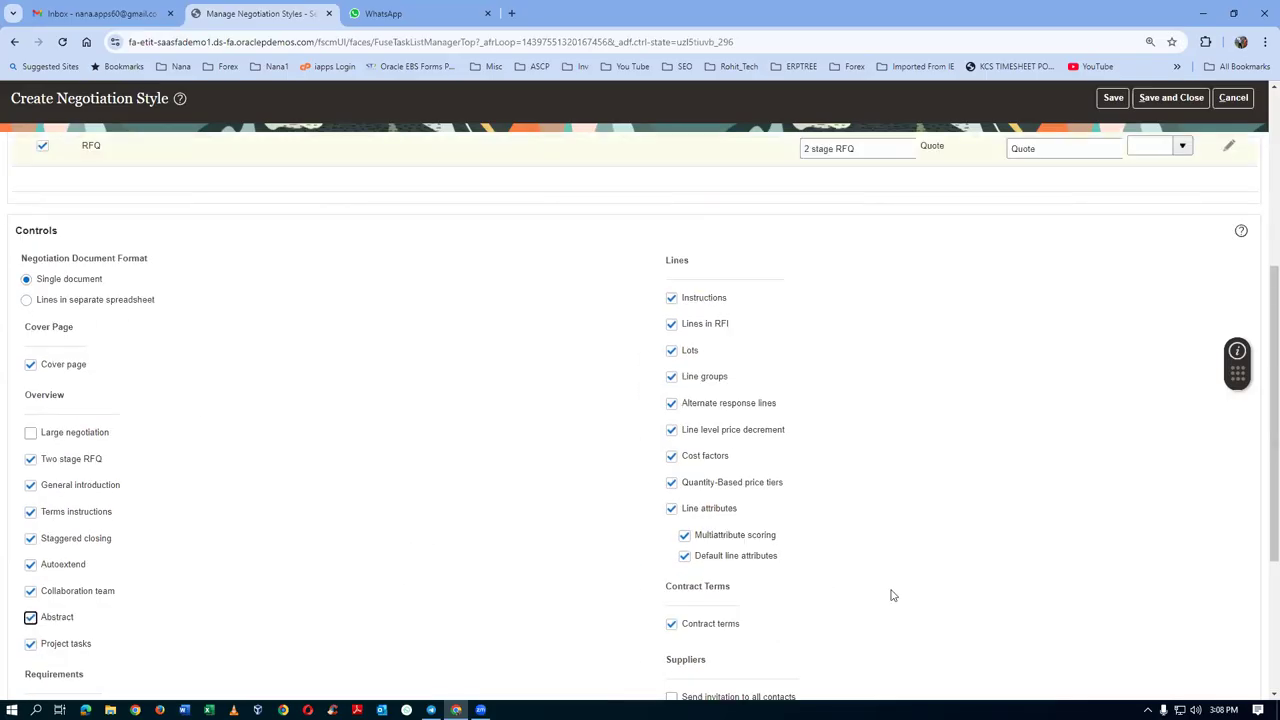
{"action": "scroll", "coordinate": [890, 595], "scroll_direction": "down", "scroll_amount": 2}
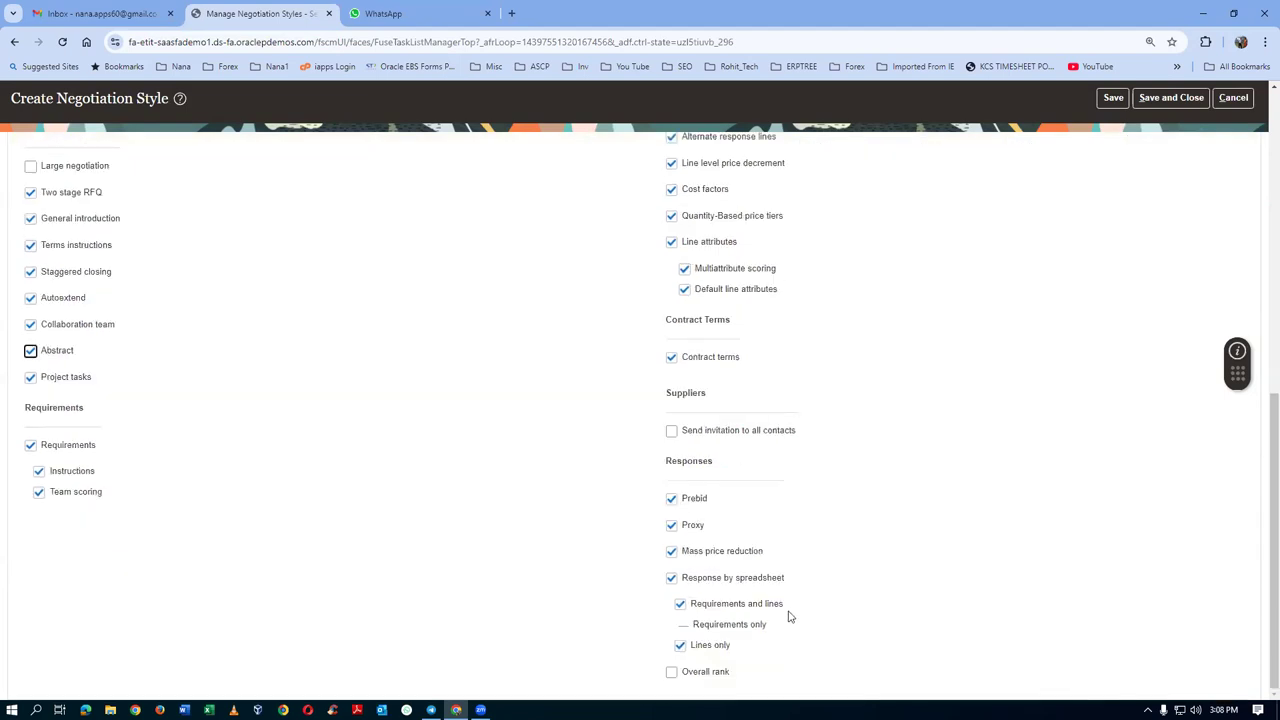
{"action": "left_click", "coordinate": [671, 578]}
{"action": "scroll", "coordinate": [311, 411], "scroll_direction": "up", "scroll_amount": 2}
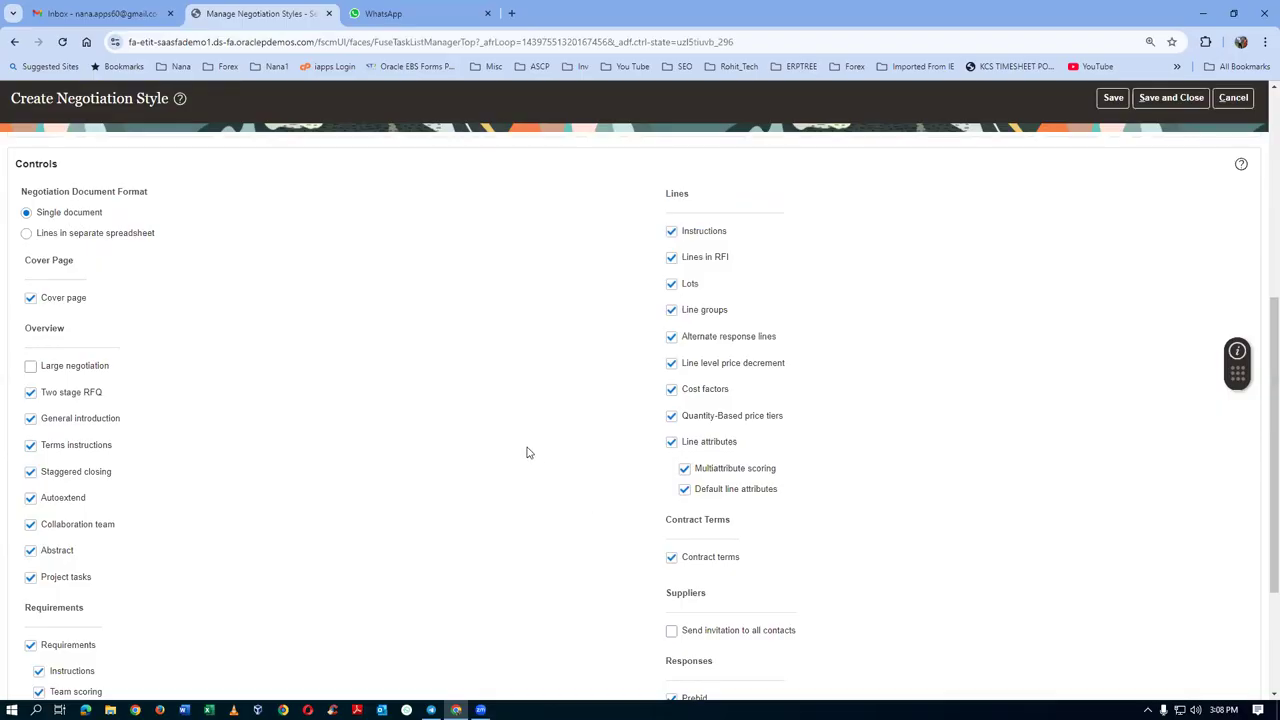
{"action": "scroll", "coordinate": [835, 580], "scroll_direction": "down", "scroll_amount": 2}
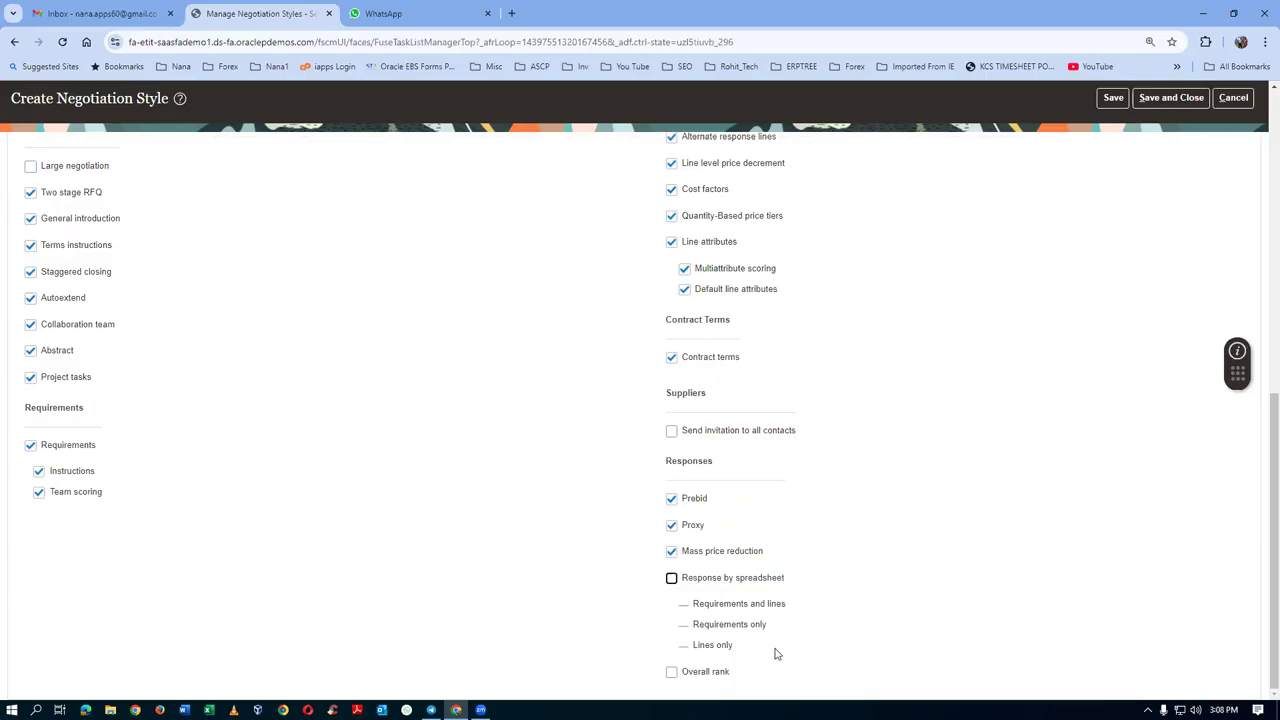
{"action": "left_click", "coordinate": [671, 672]}
Step: Save and close the new negotiation style
{"action": "scroll", "coordinate": [826, 482], "scroll_direction": "up", "scroll_amount": 2}
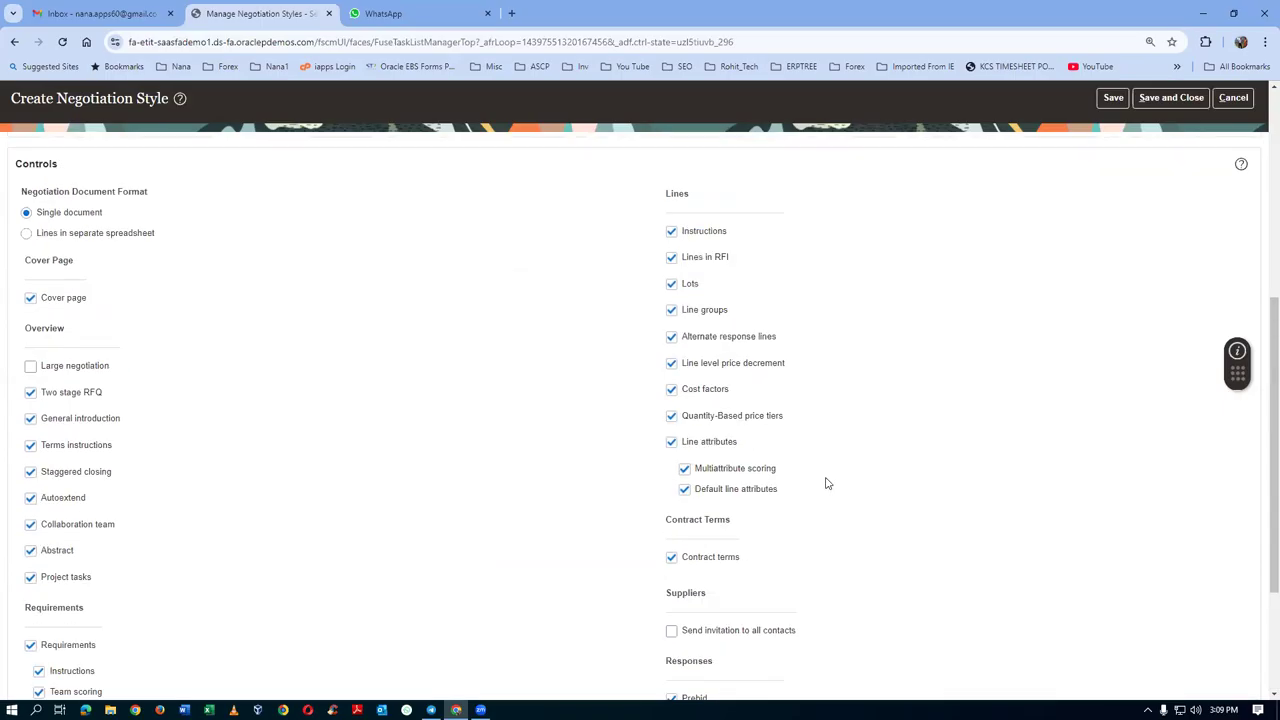
{"action": "scroll", "coordinate": [829, 483], "scroll_direction": "up", "scroll_amount": 5}
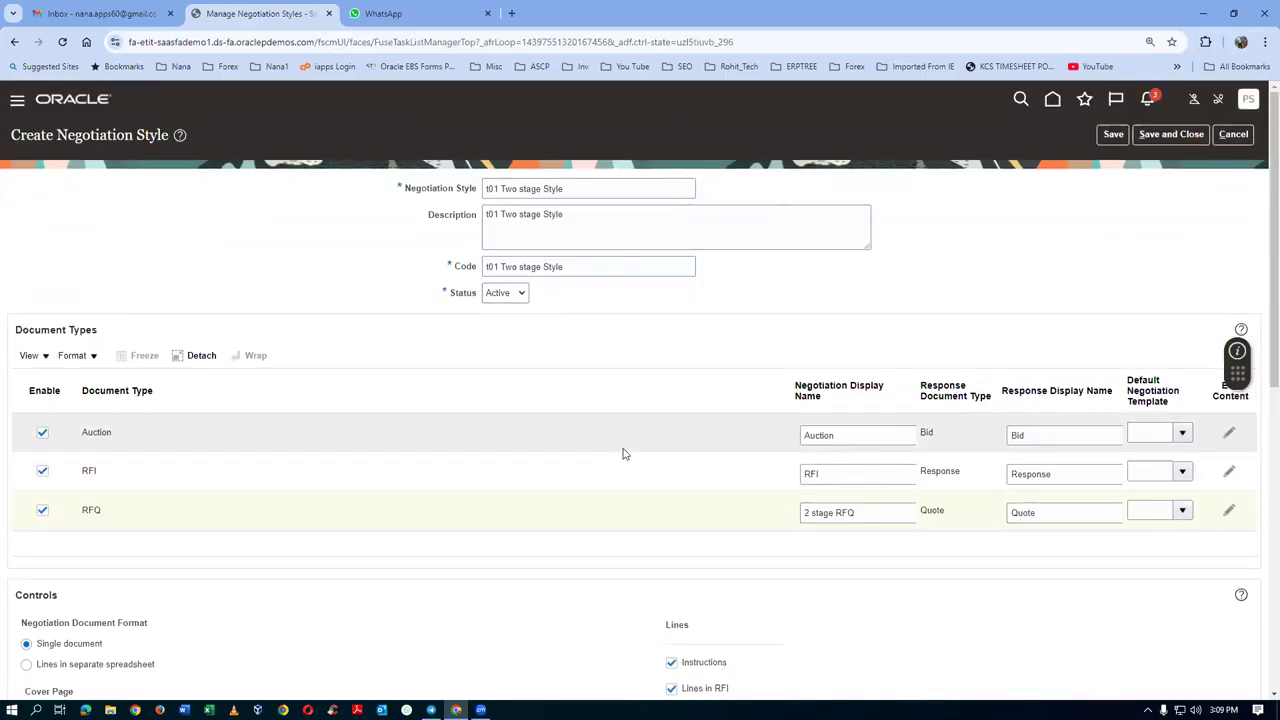
{"action": "scroll", "coordinate": [624, 451], "scroll_direction": "down", "scroll_amount": 4}
{"action": "scroll", "coordinate": [621, 458], "scroll_direction": "down", "scroll_amount": 3}
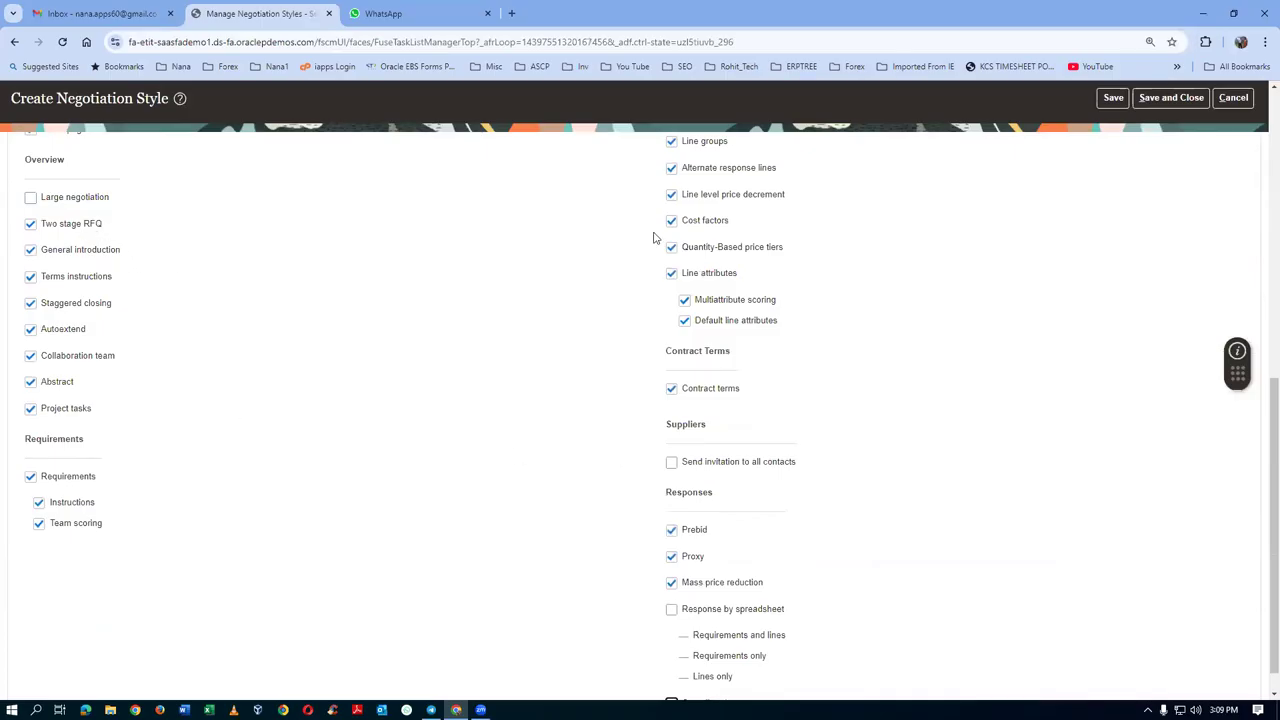
{"action": "scroll", "coordinate": [1077, 327], "scroll_direction": "up", "scroll_amount": 3}
{"action": "left_click", "coordinate": [1170, 98]}
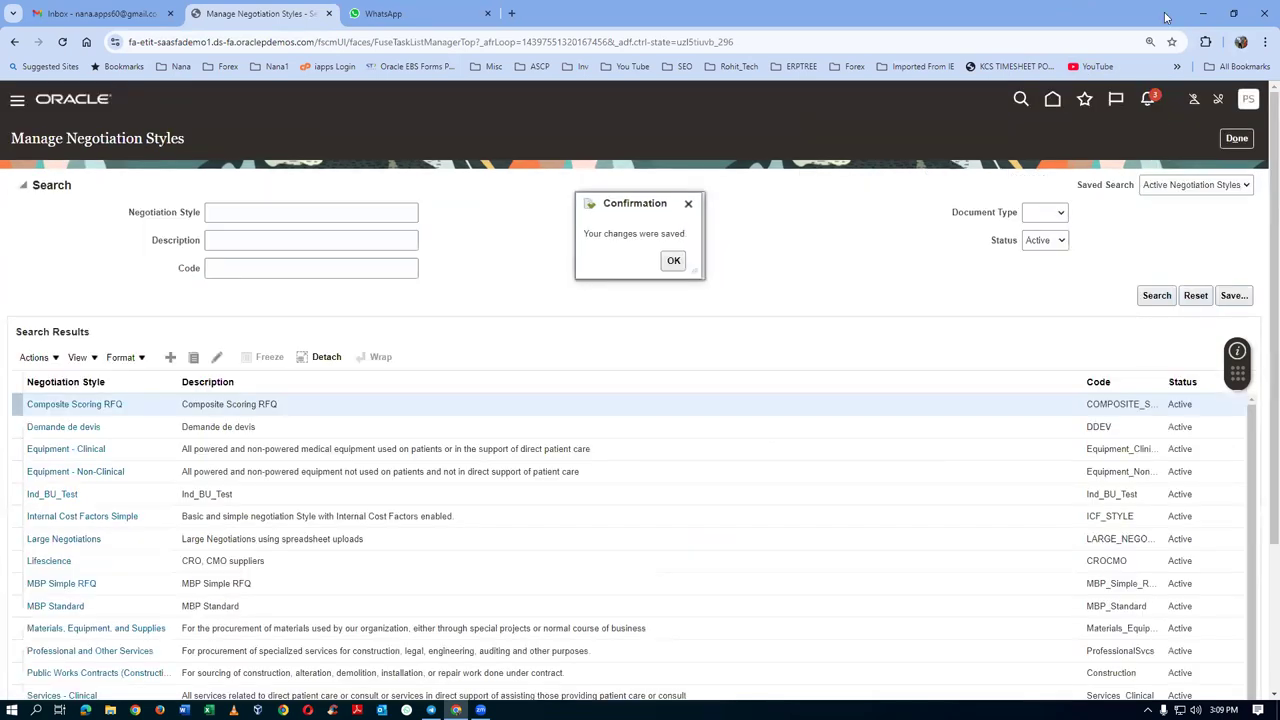
Step: Dismiss the save confirmation, exit setup, and open Negotiations from the Procurement home tab
{"action": "left_click", "coordinate": [672, 264]}
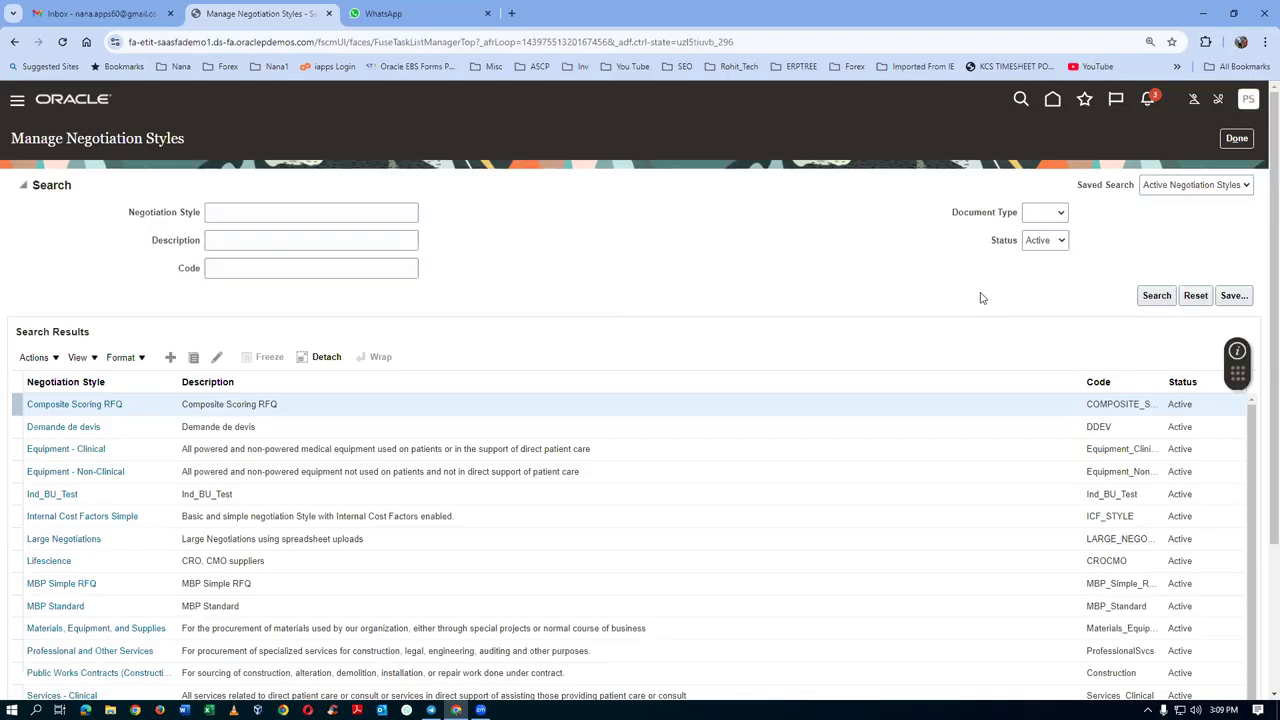
{"action": "left_click", "coordinate": [1237, 138]}
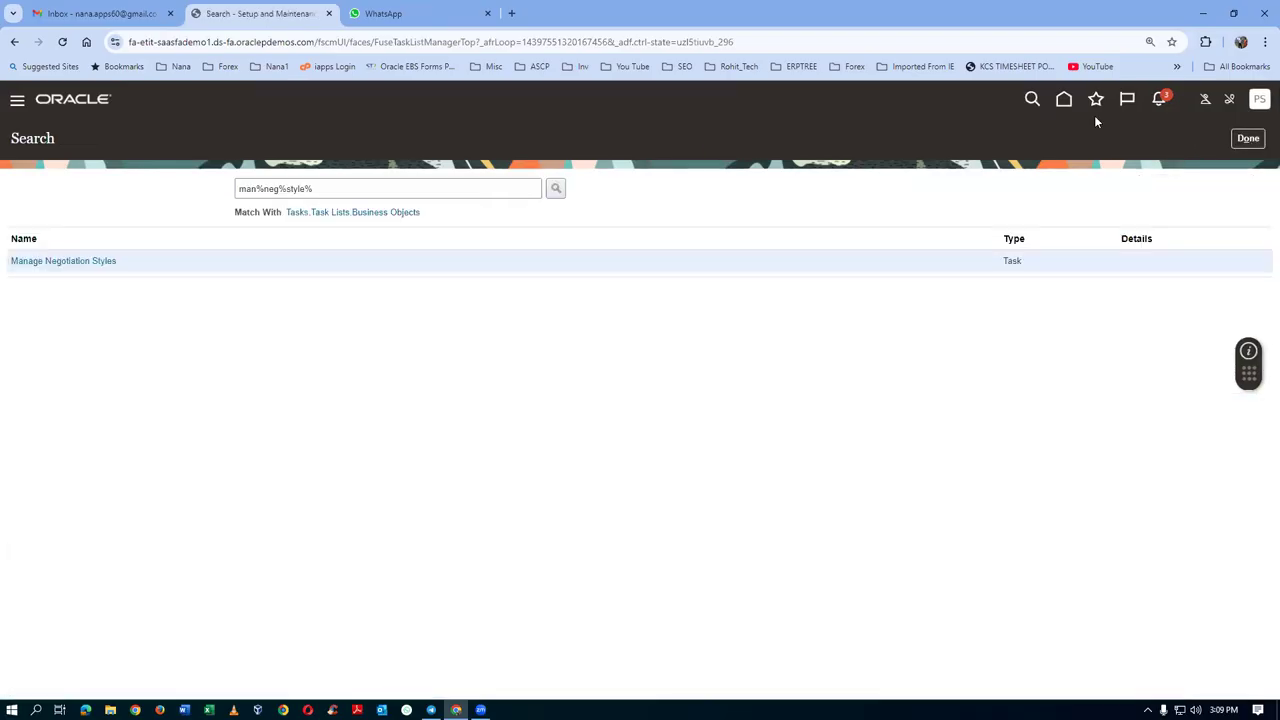
{"action": "left_click", "coordinate": [1248, 138]}
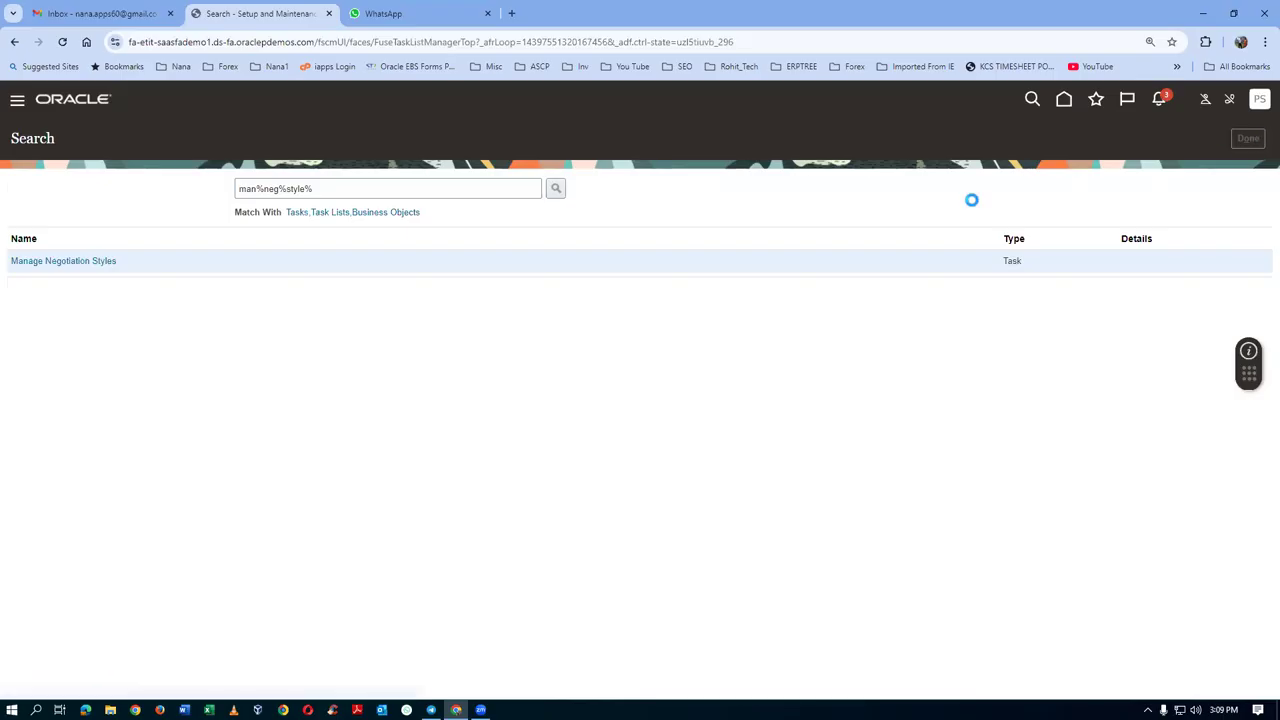
{"action": "left_click", "coordinate": [1064, 102]}
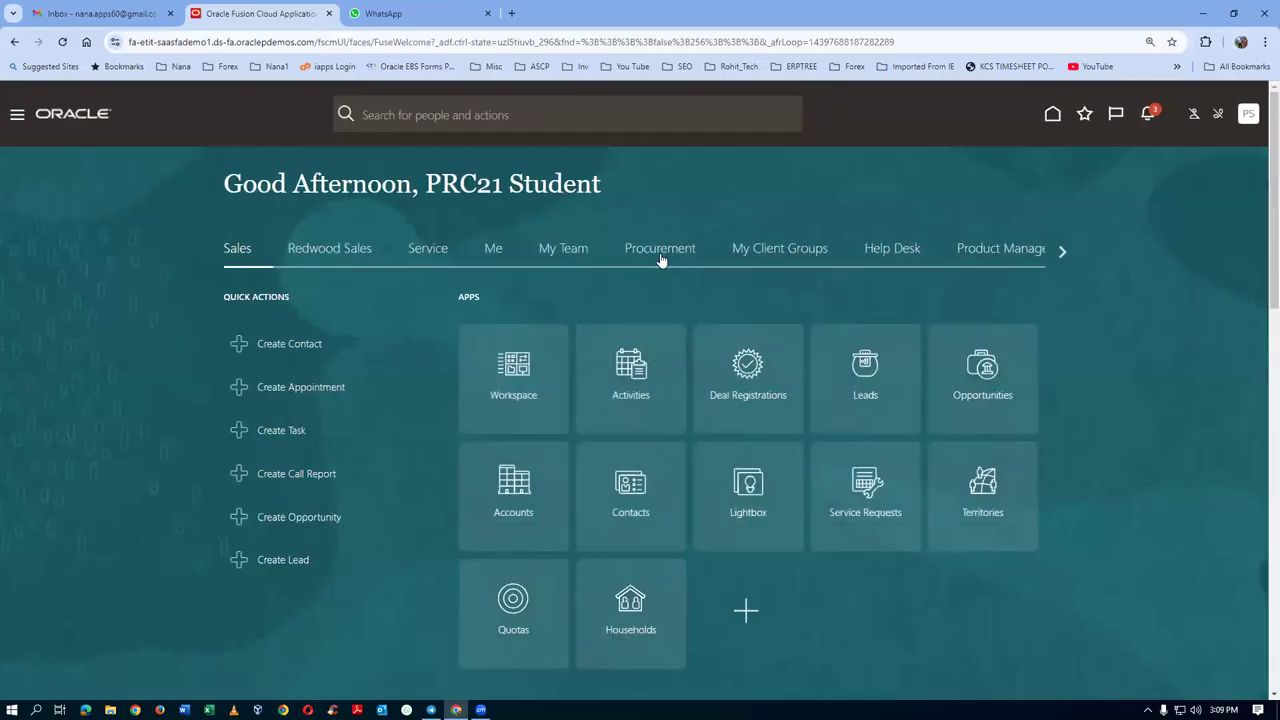
{"action": "left_click", "coordinate": [660, 250]}
{"action": "left_click", "coordinate": [519, 512]}
{"action": "left_click_drag", "start_coordinate": [1248, 372], "coordinate": [900, 112]}
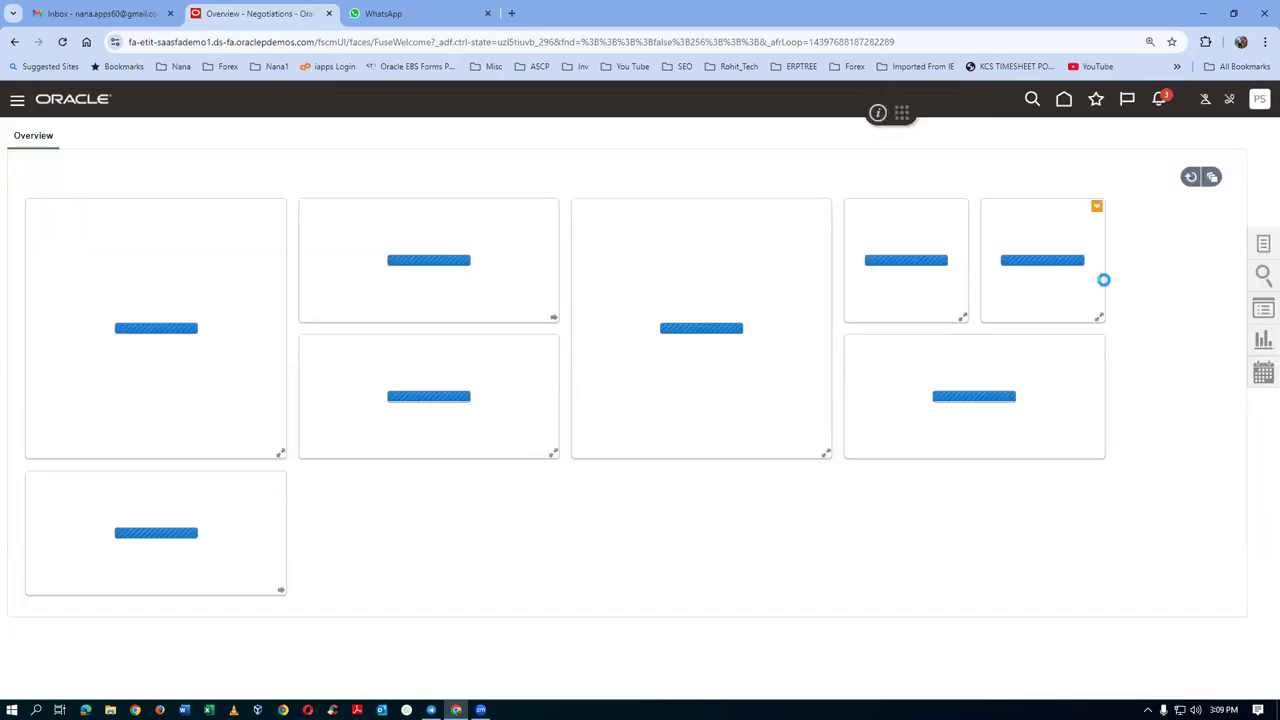
Step: Open Manage Negotiation Templates and start a new template
{"action": "left_click", "coordinate": [1264, 248]}
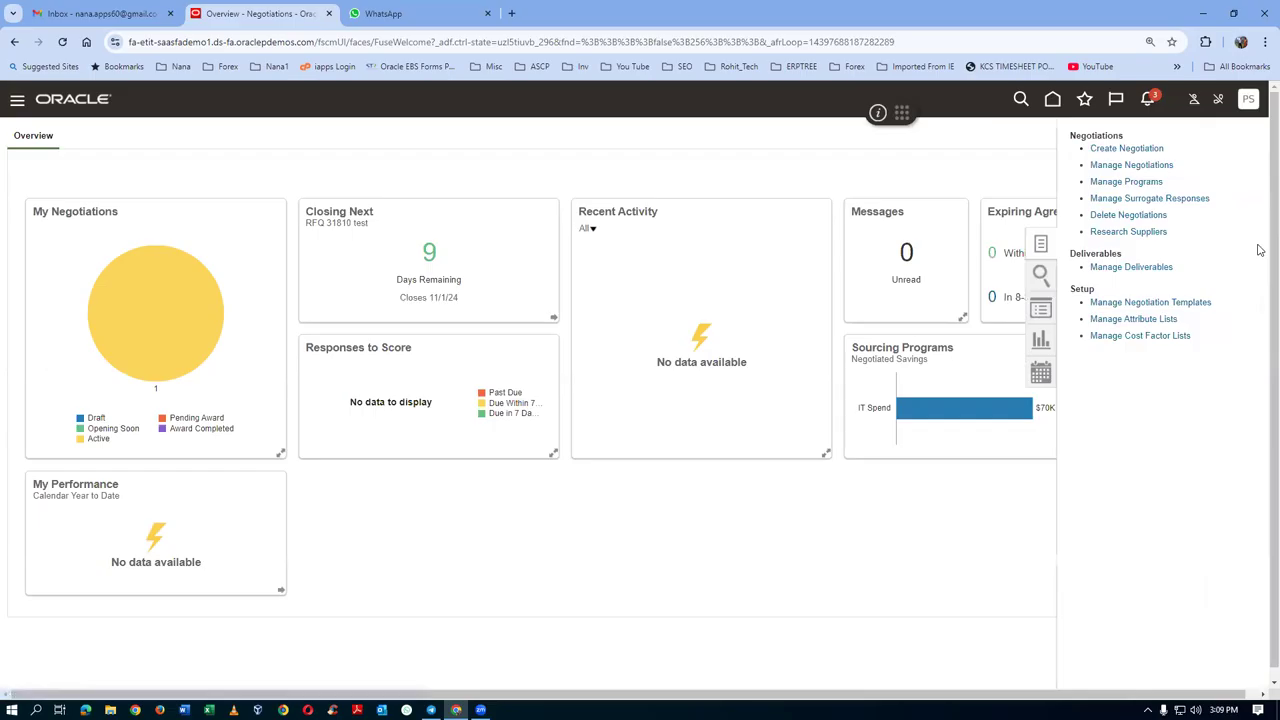
{"action": "left_click", "coordinate": [1147, 304]}
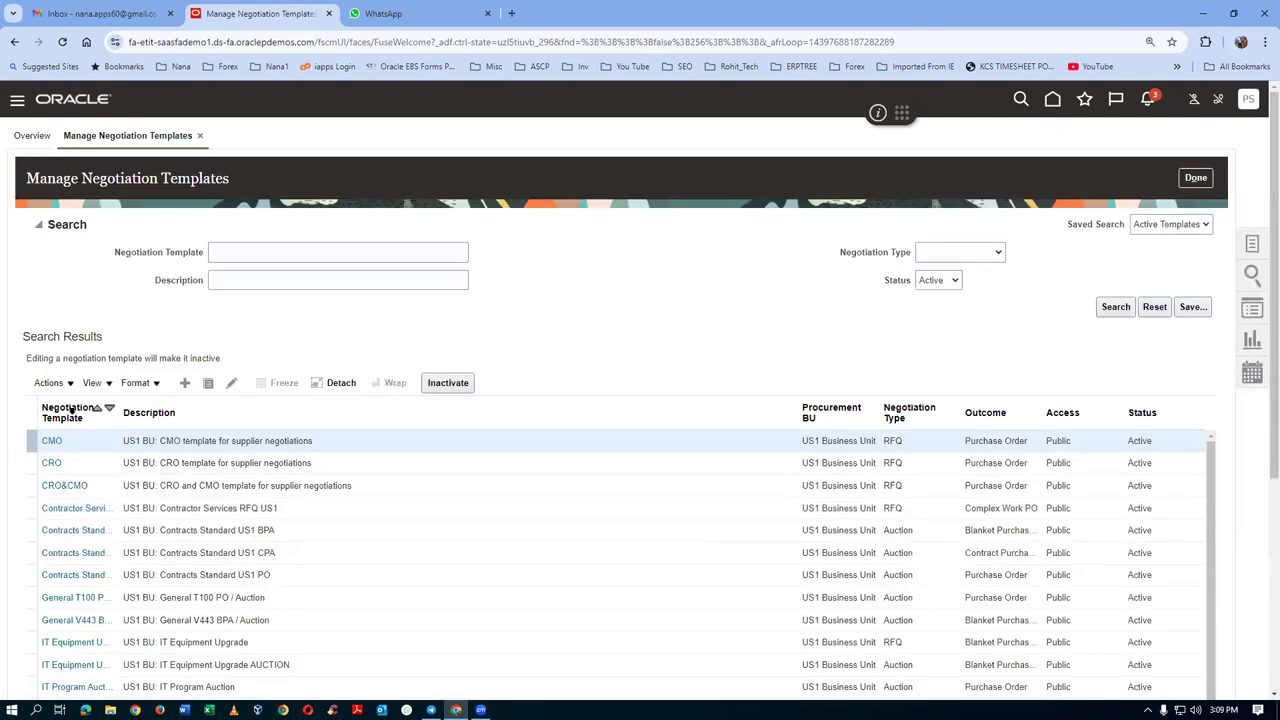
{"action": "left_click", "coordinate": [185, 385]}
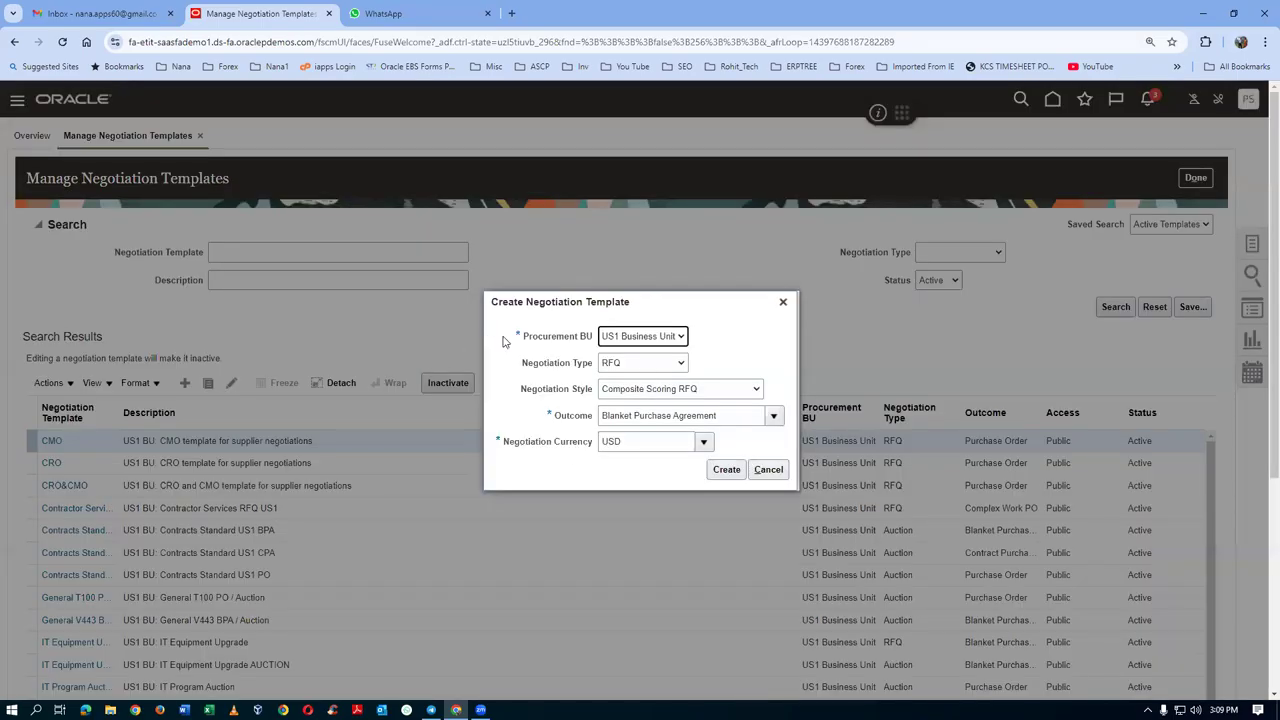
Step: Set negotiation type 2 stage RFQ and outcome Purchase Order, then create the template
{"action": "left_click", "coordinate": [646, 363]}
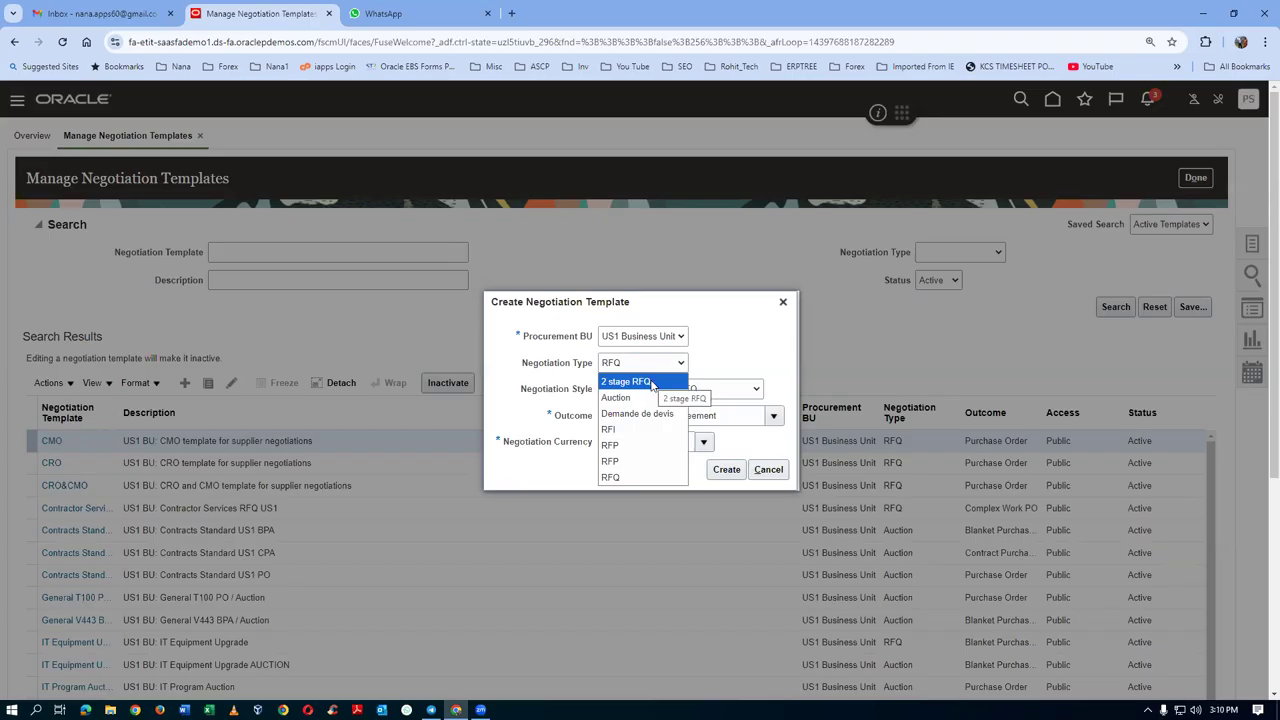
{"action": "left_click", "coordinate": [650, 382]}
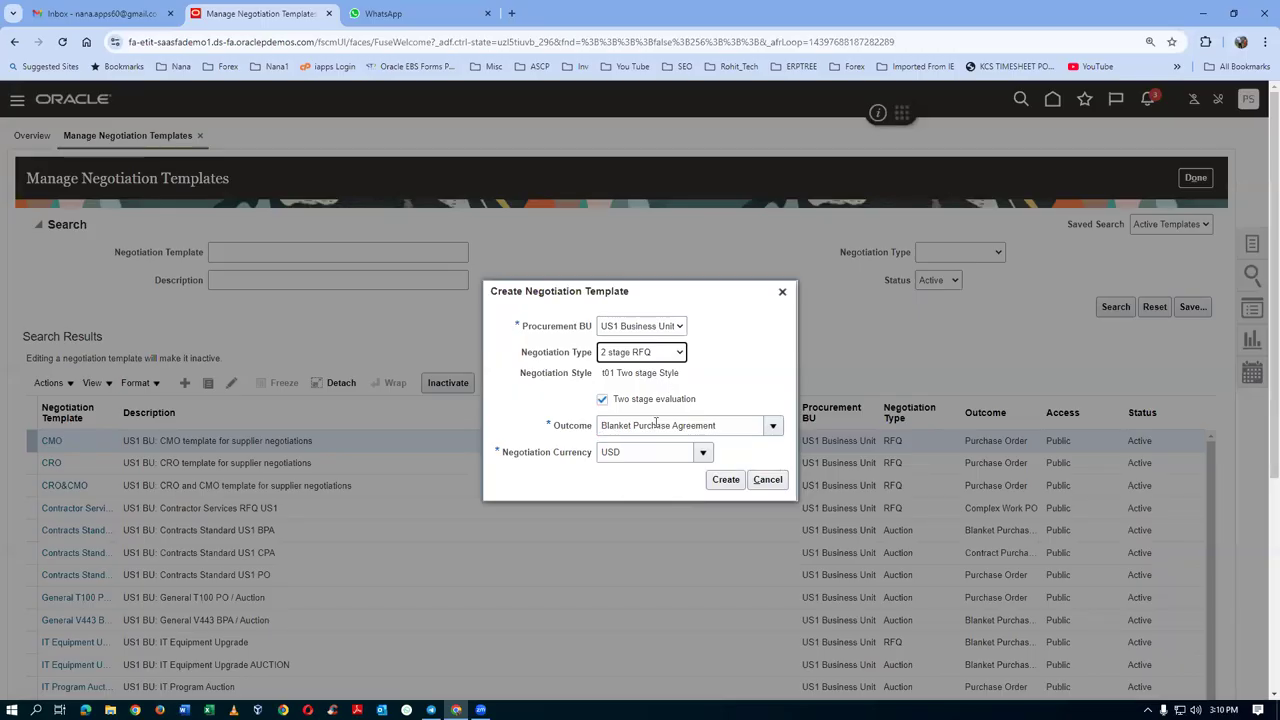
{"action": "left_click", "coordinate": [772, 426]}
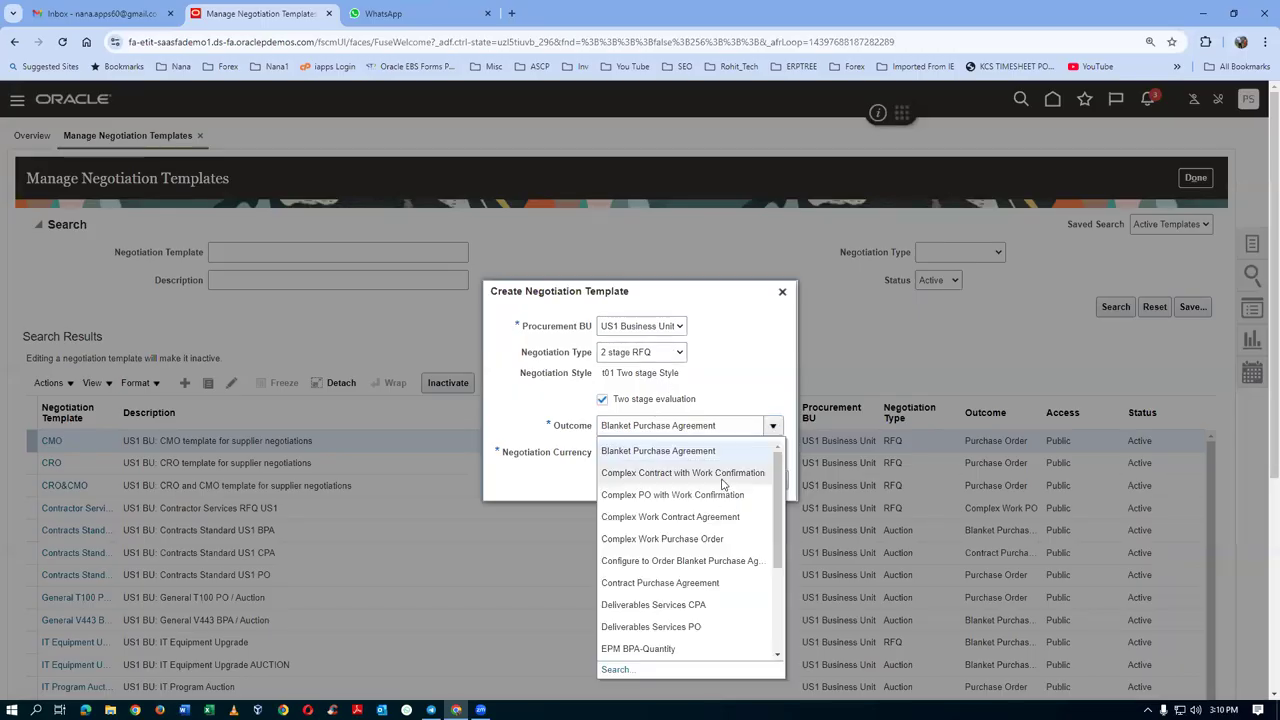
{"action": "scroll", "coordinate": [695, 555], "scroll_direction": "down", "scroll_amount": 3}
{"action": "left_click", "coordinate": [668, 637]}
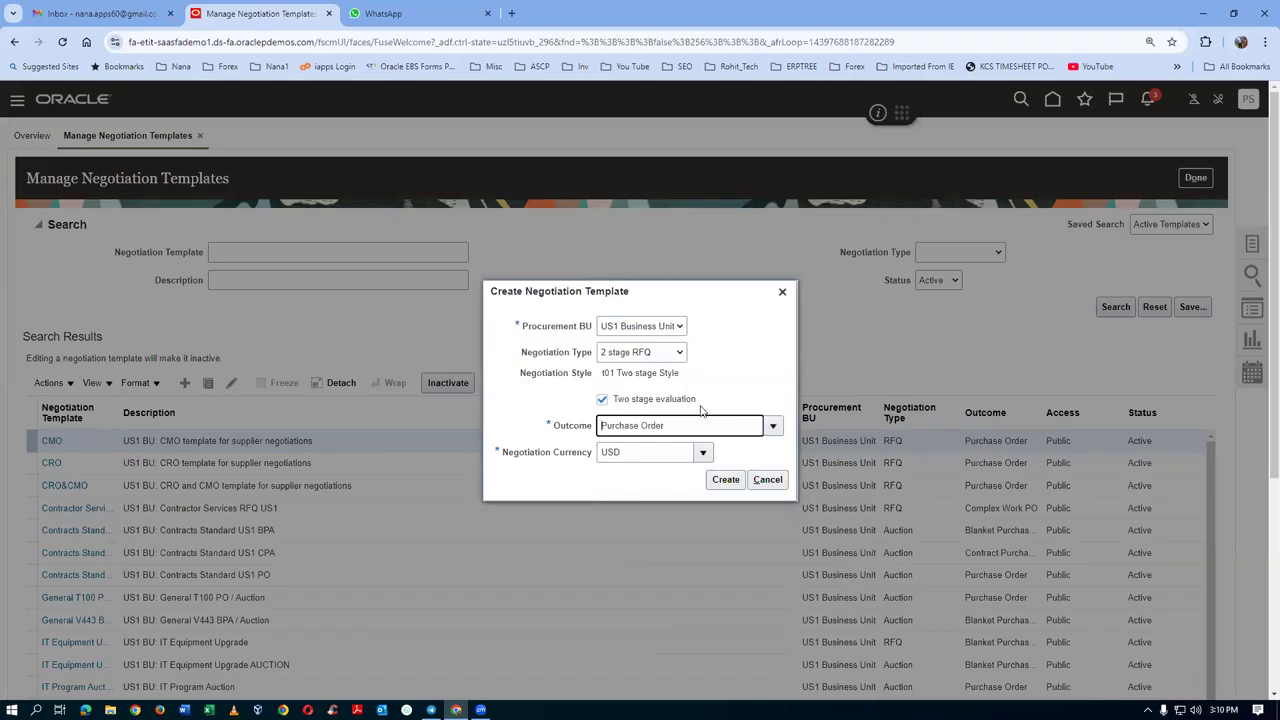
{"action": "left_click", "coordinate": [727, 482]}
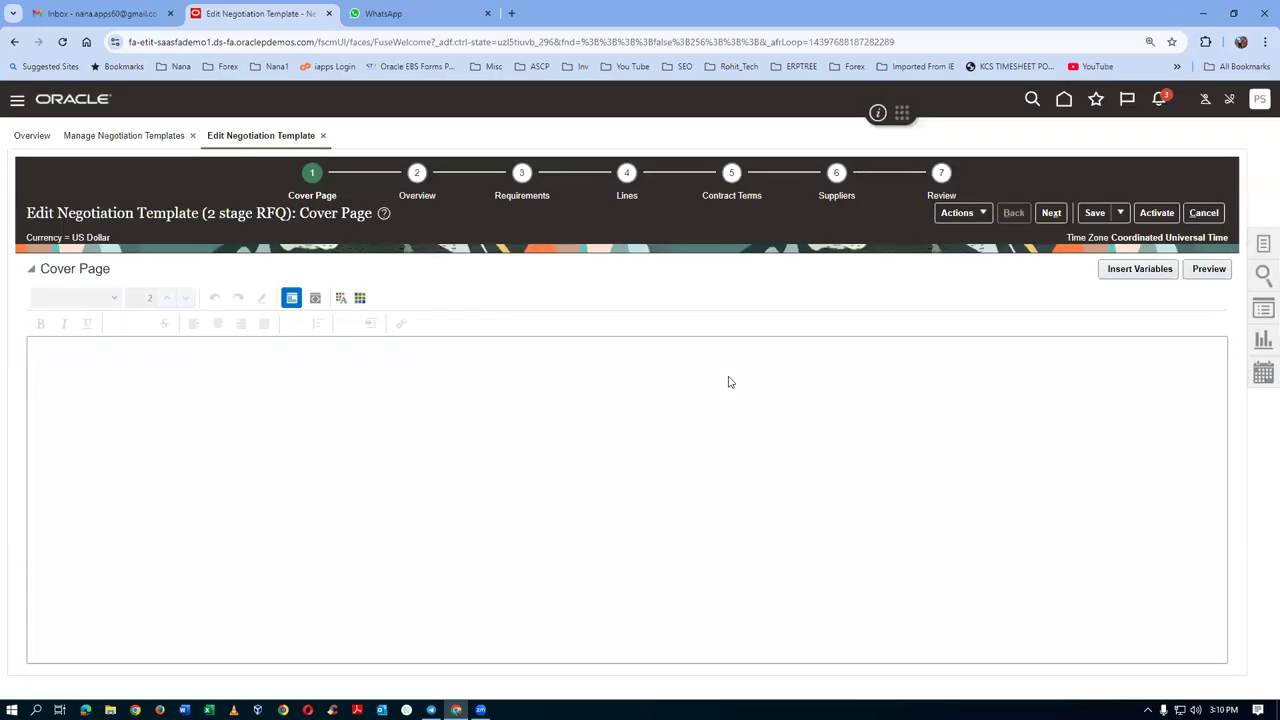
Step: Add cover page text, name the template 't01 two stage template', and reuse it as description
{"action": "left_click", "coordinate": [64, 363]}
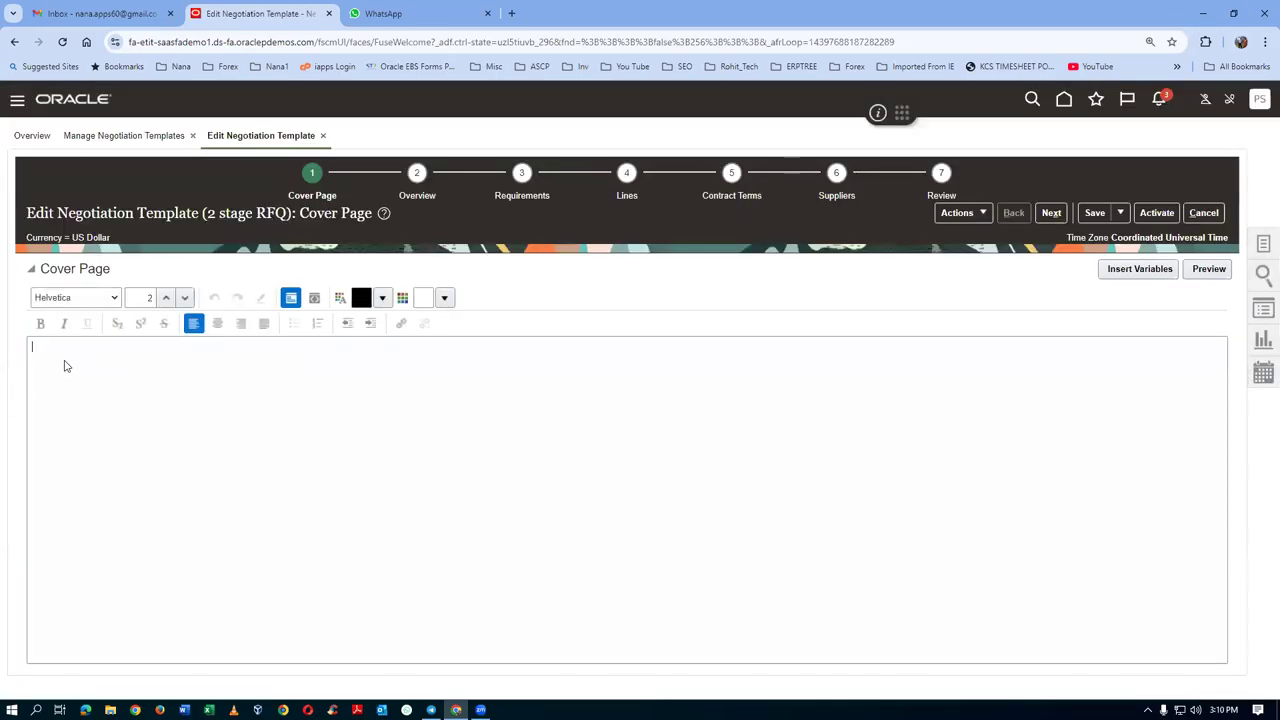
{"action": "type", "text": "cover"}
{"action": "left_click", "coordinate": [420, 195]}
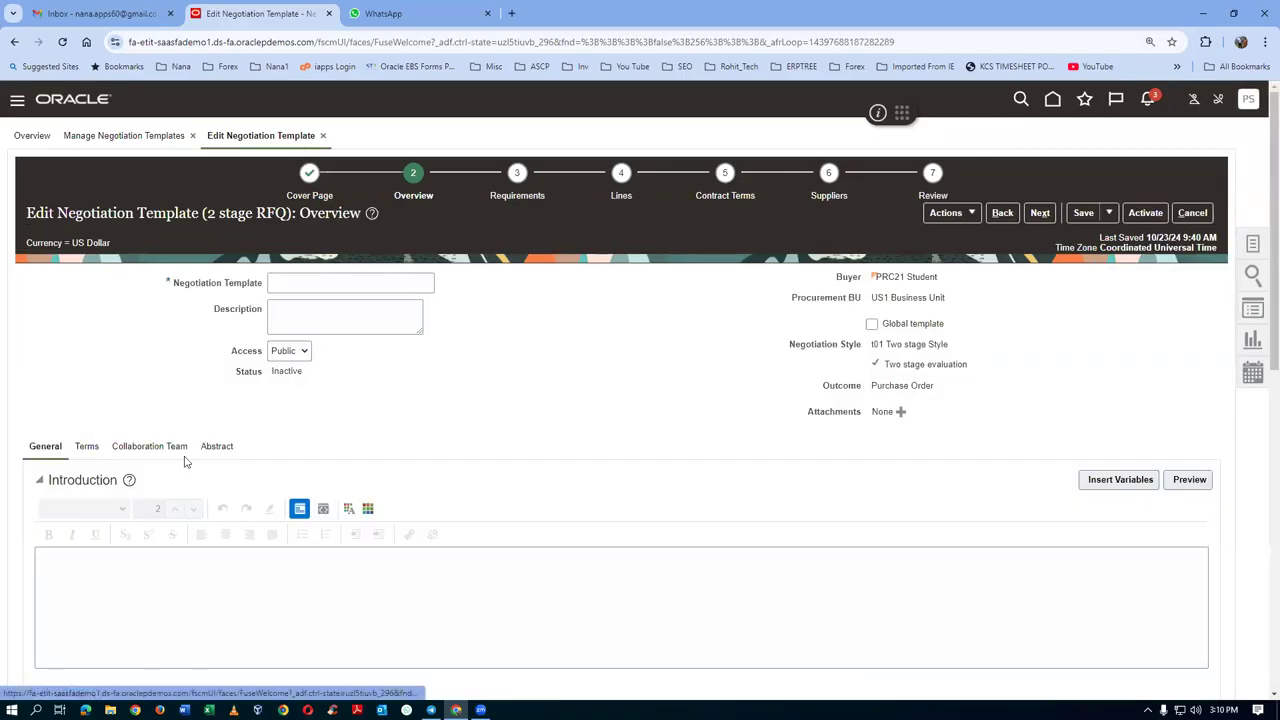
{"action": "left_click", "coordinate": [299, 288]}
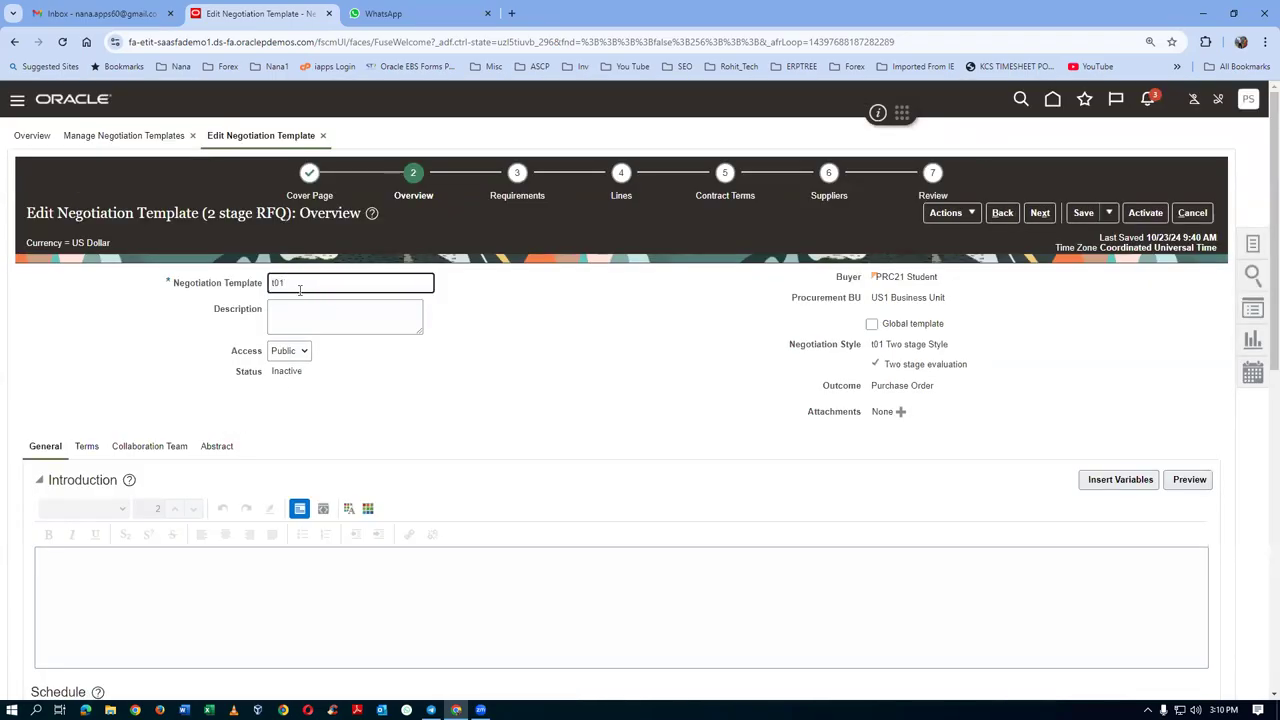
{"action": "type", "text": "stage template"}
{"action": "key", "text": "ctrl+a"}
{"action": "key", "text": "ctrl+c"}
{"action": "left_click", "coordinate": [299, 316]}
{"action": "key", "text": "ctrl+v"}
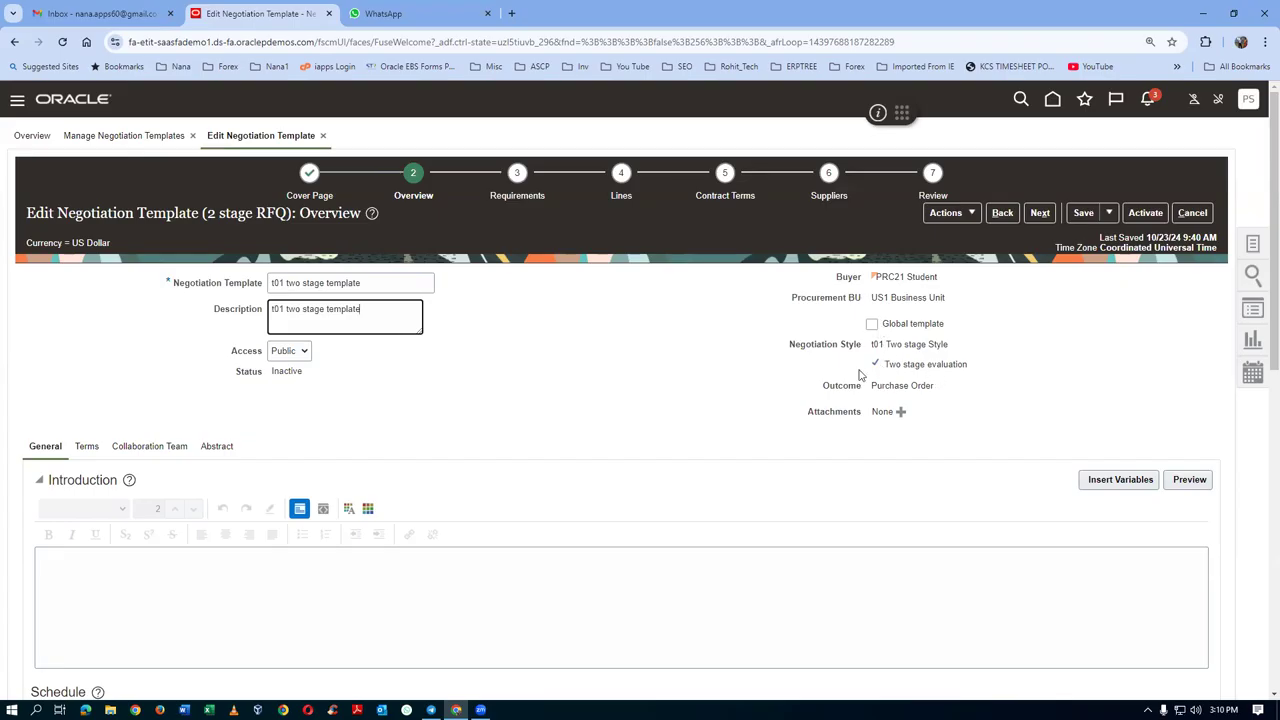
Step: Enable immediate preview and display scoring criteria to suppliers
{"action": "scroll", "coordinate": [8, 439], "scroll_direction": "down", "scroll_amount": 2}
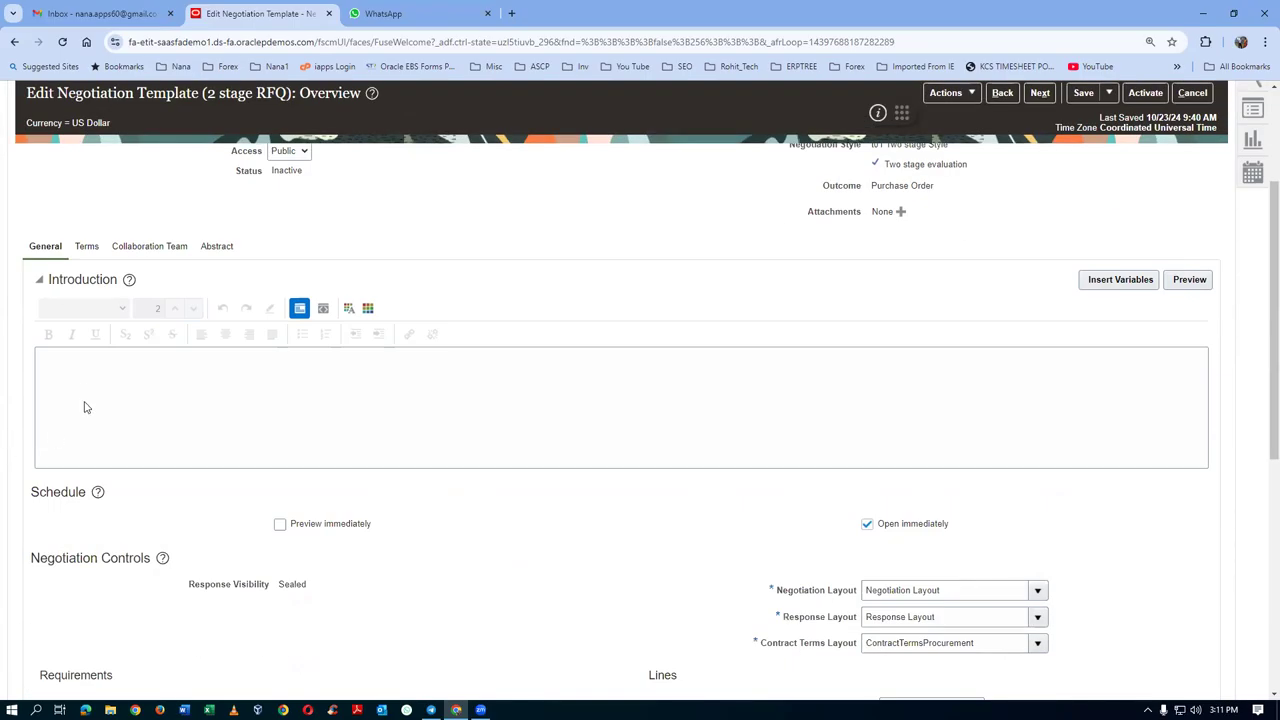
{"action": "left_click", "coordinate": [192, 446]}
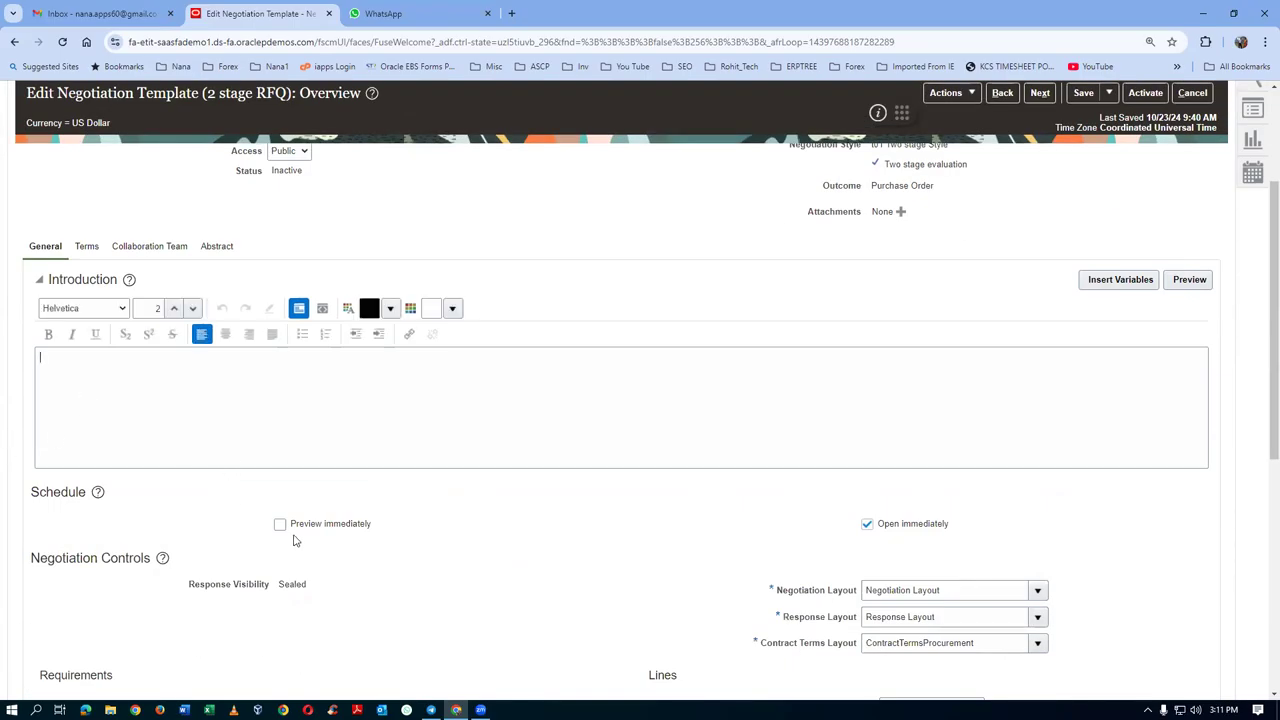
{"action": "left_click", "coordinate": [280, 524]}
{"action": "left_click_drag", "start_coordinate": [281, 586], "coordinate": [310, 590]}
{"action": "left_click", "coordinate": [364, 658]}
{"action": "scroll", "coordinate": [967, 595], "scroll_direction": "down", "scroll_amount": 3}
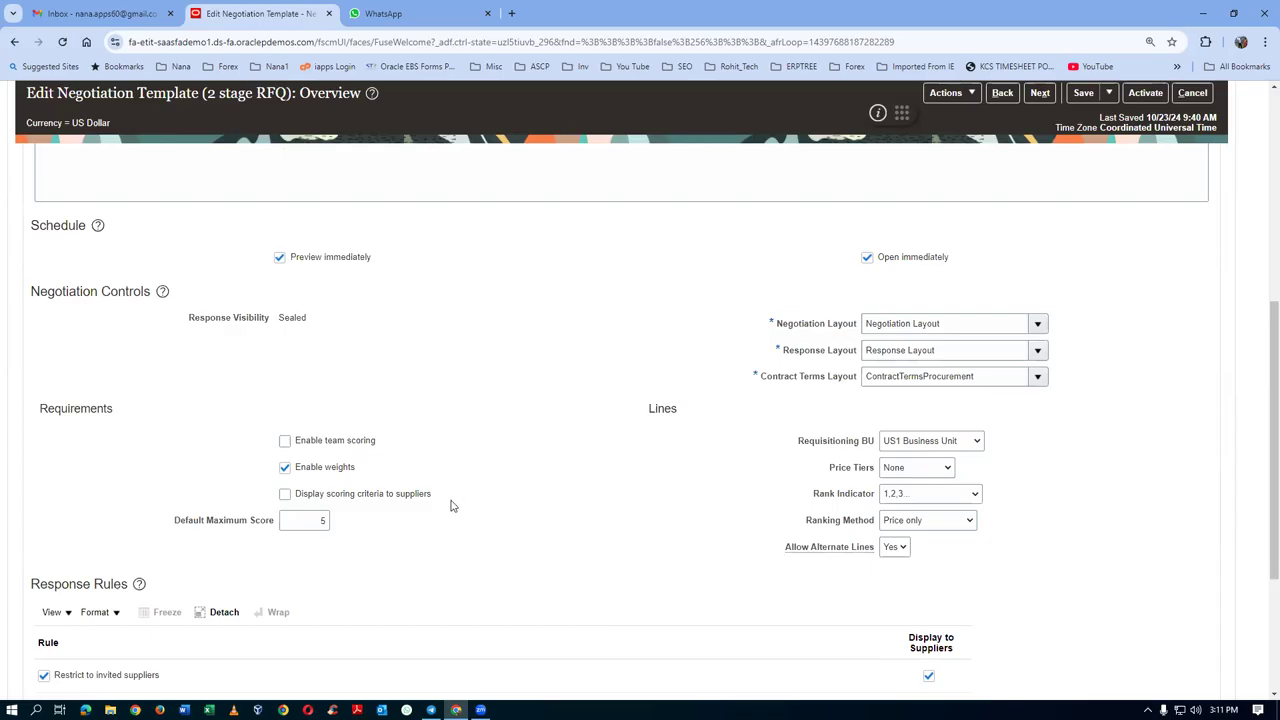
{"action": "left_click", "coordinate": [286, 495]}
{"action": "scroll", "coordinate": [503, 495], "scroll_direction": "down", "scroll_amount": 2}
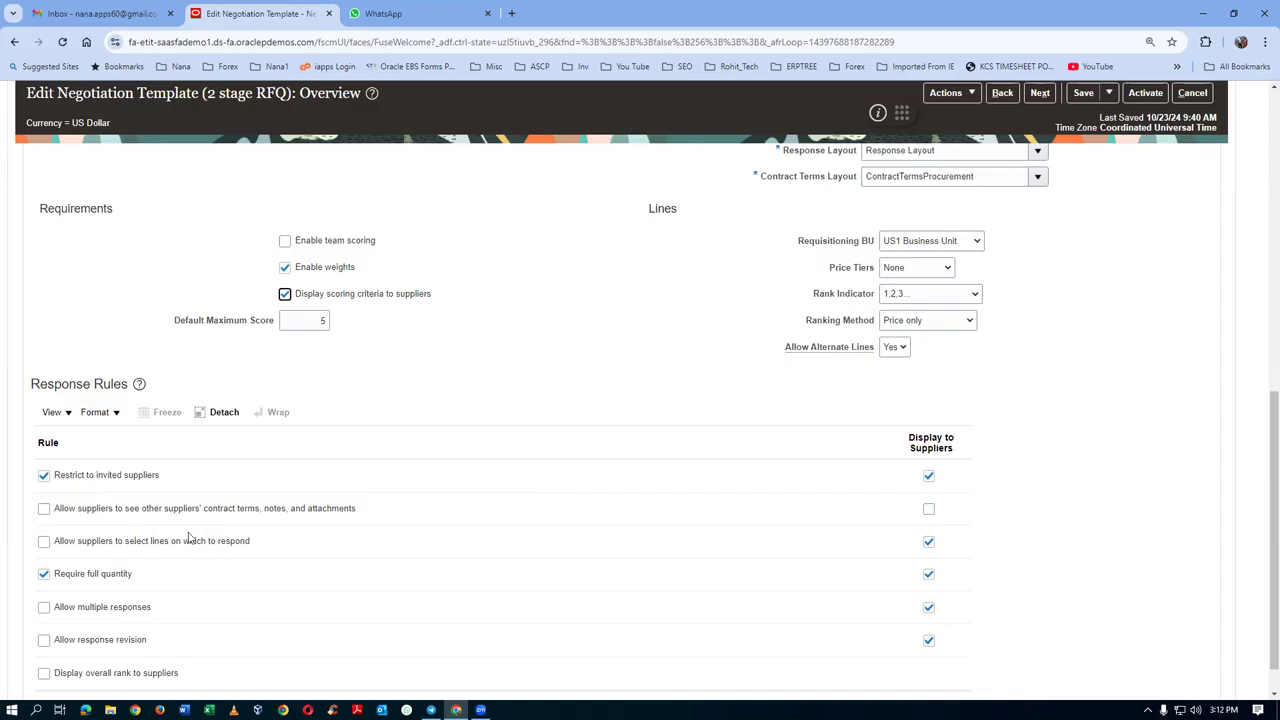
Step: Turn on contract-terms sharing, line selection, multiple responses, revisions and overall rank, displaying contract terms to suppliers
{"action": "left_click", "coordinate": [44, 509]}
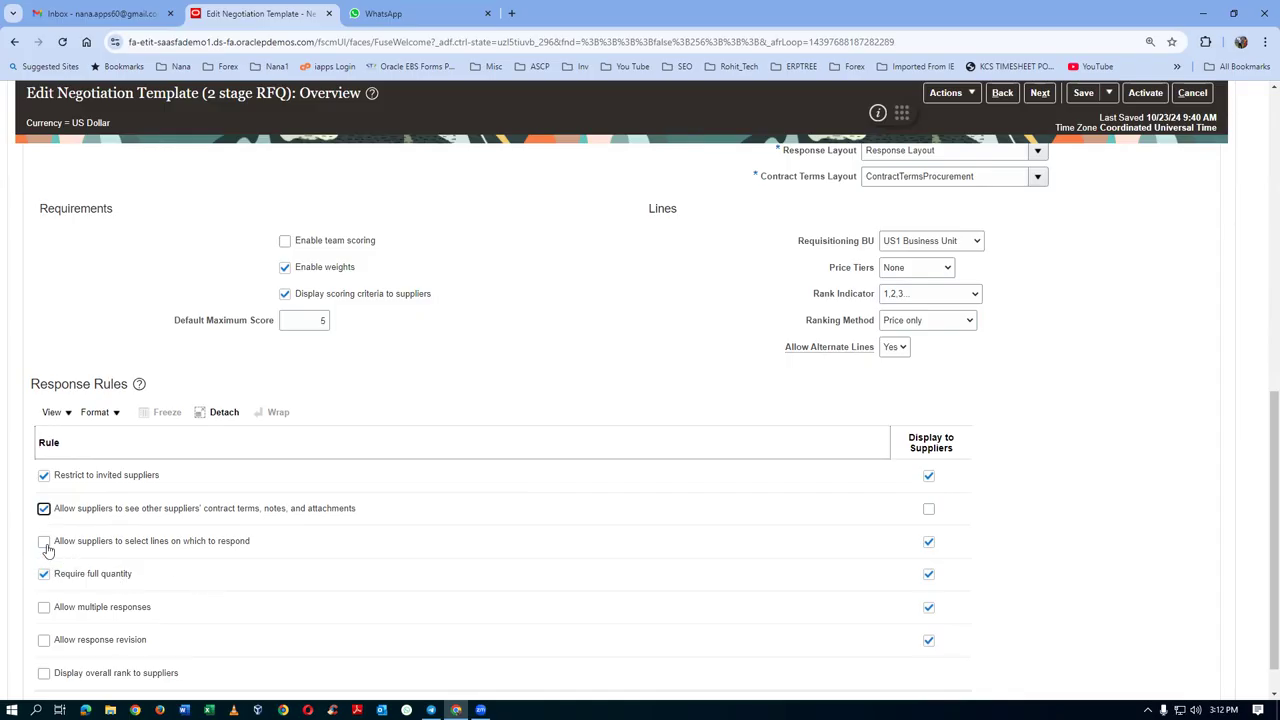
{"action": "left_click", "coordinate": [44, 542]}
{"action": "scroll", "coordinate": [255, 551], "scroll_direction": "down", "scroll_amount": 1}
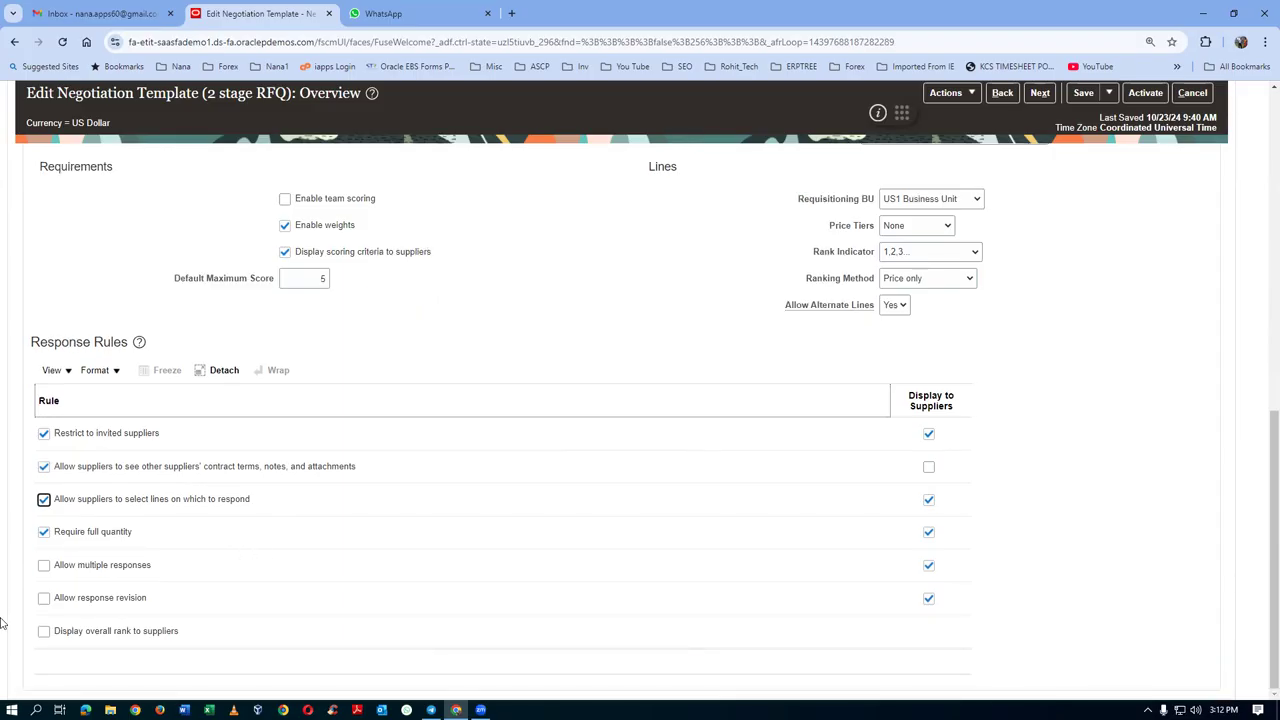
{"action": "left_click", "coordinate": [44, 568]}
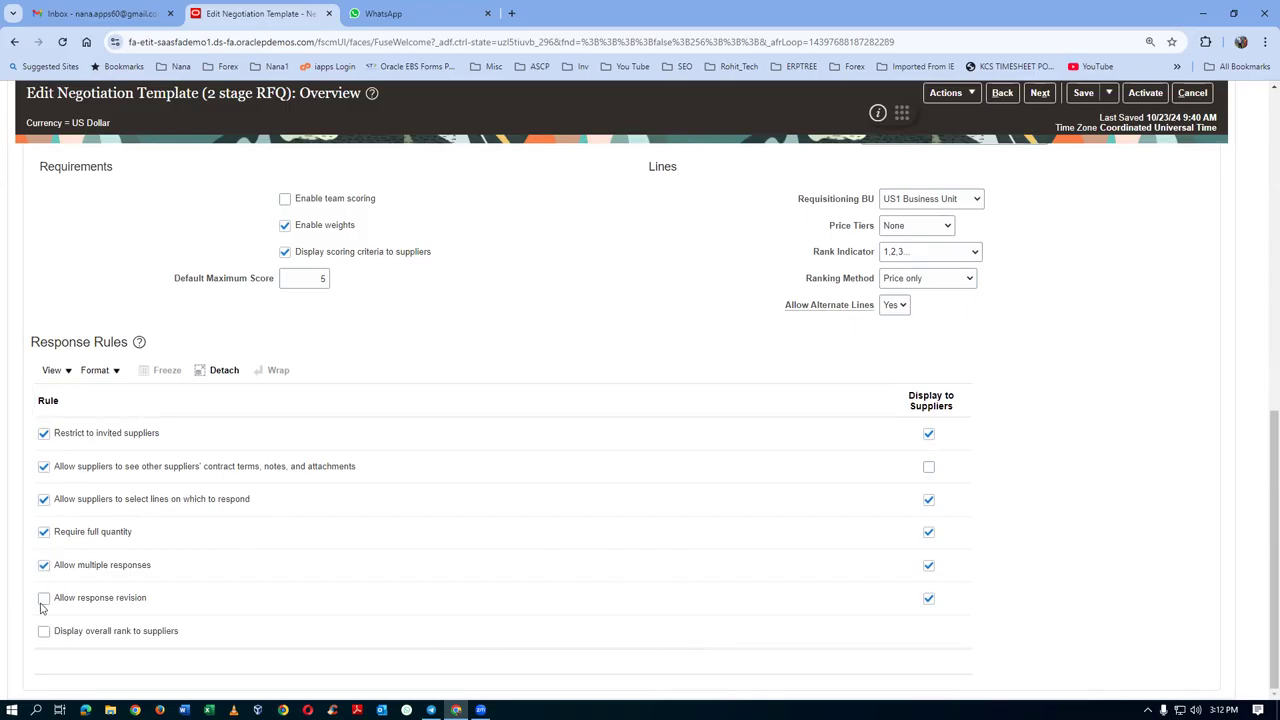
{"action": "left_click", "coordinate": [44, 600]}
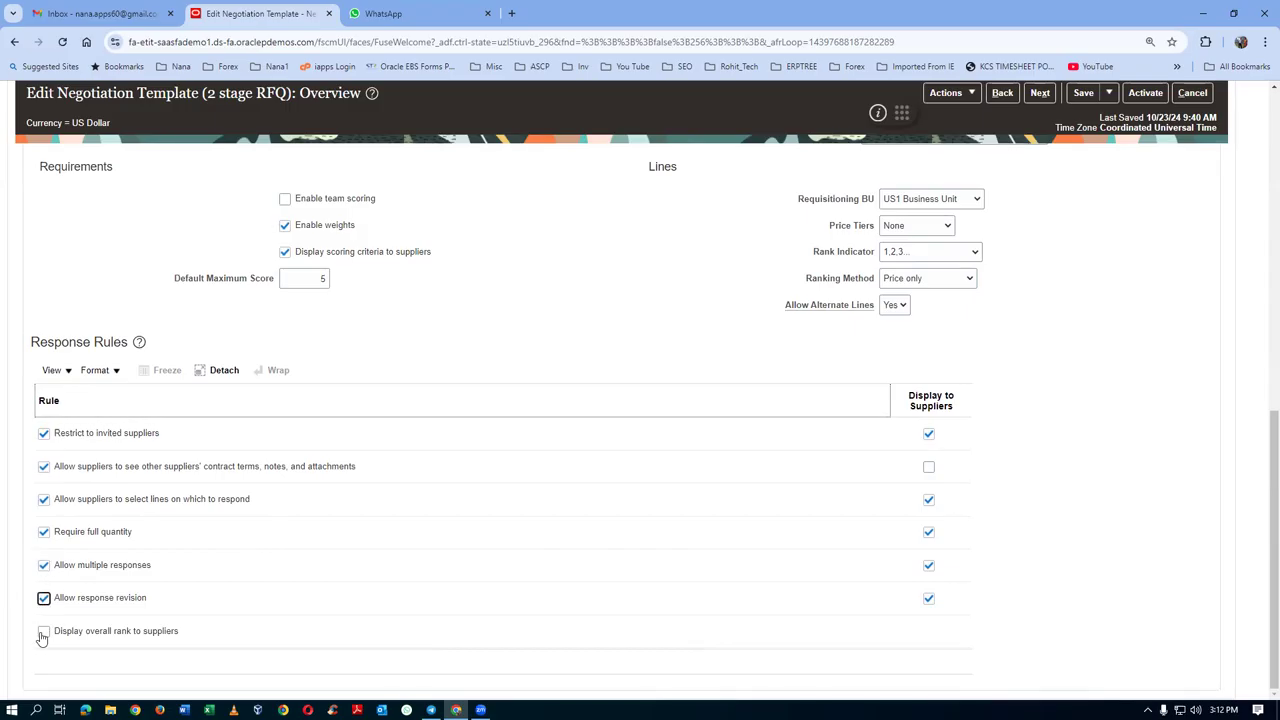
{"action": "left_click", "coordinate": [43, 632]}
{"action": "left_click", "coordinate": [928, 467]}
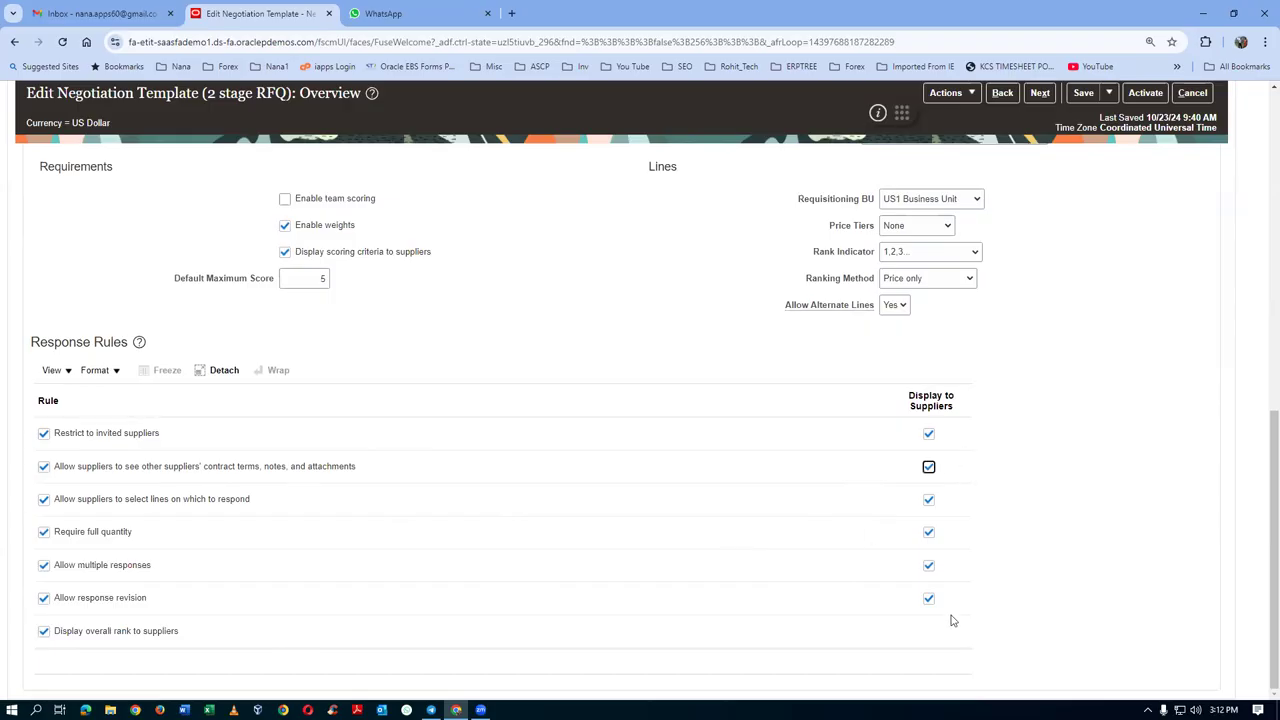
{"action": "scroll", "coordinate": [565, 620], "scroll_direction": "up", "scroll_amount": 10}
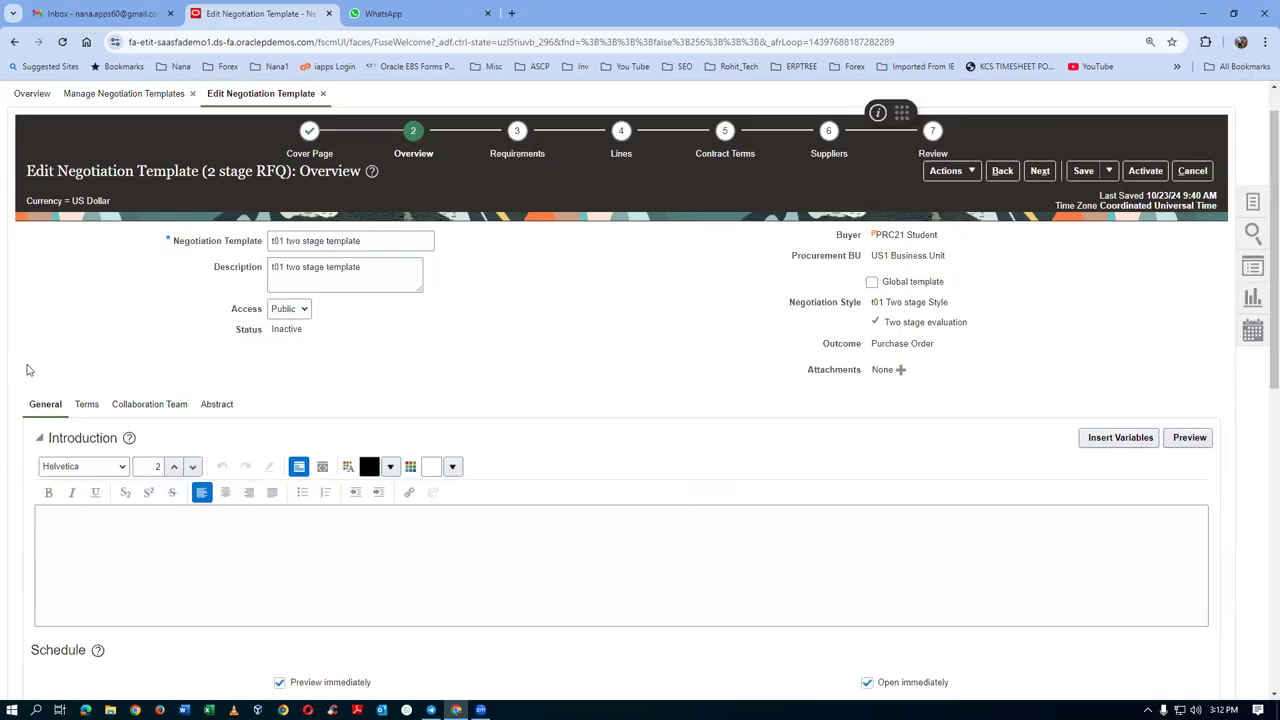
Step: Review the Terms, Collaboration Team and Abstract tabs, save the template, and advance past Requirements
{"action": "left_click", "coordinate": [97, 411]}
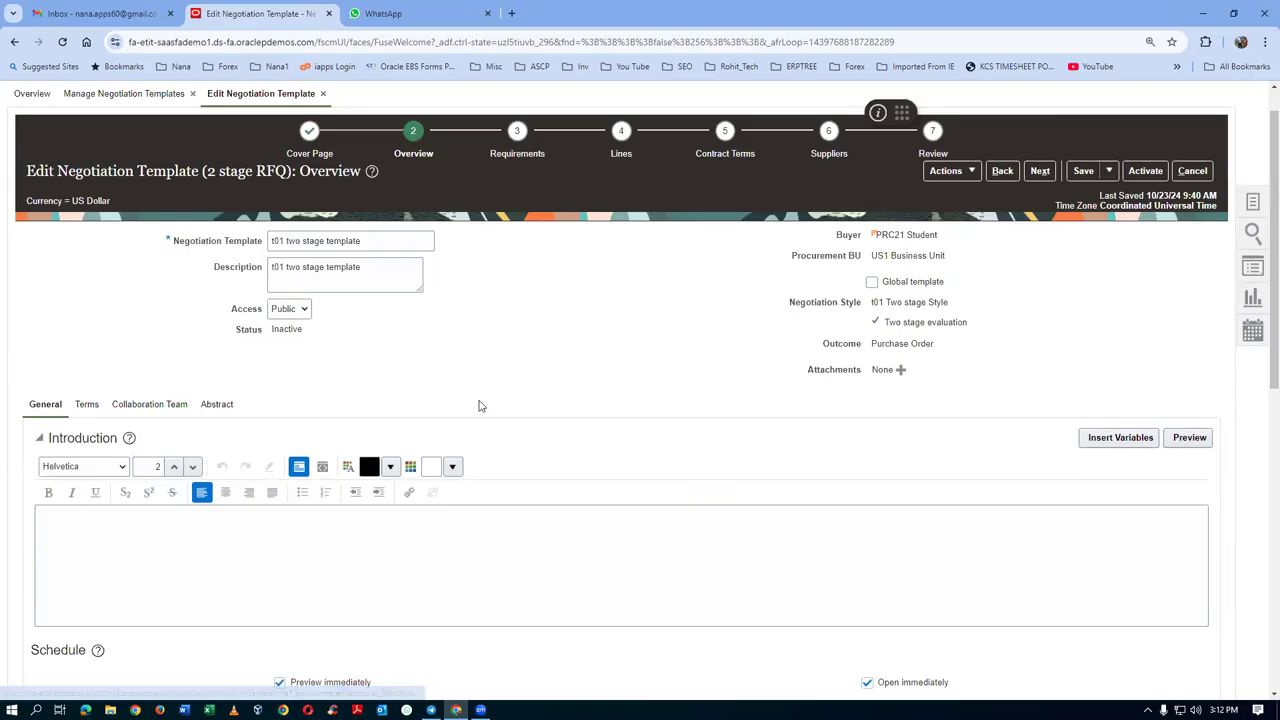
{"action": "scroll", "coordinate": [479, 406], "scroll_direction": "down", "scroll_amount": 2}
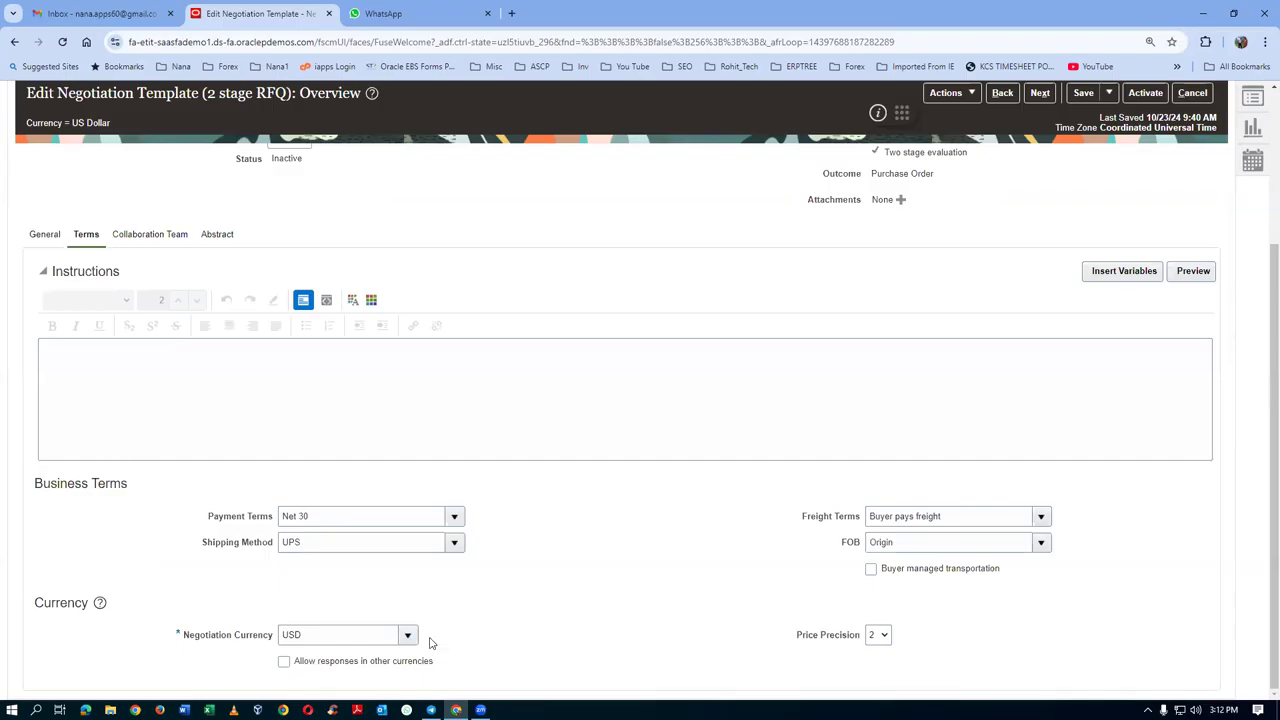
{"action": "left_click", "coordinate": [149, 237]}
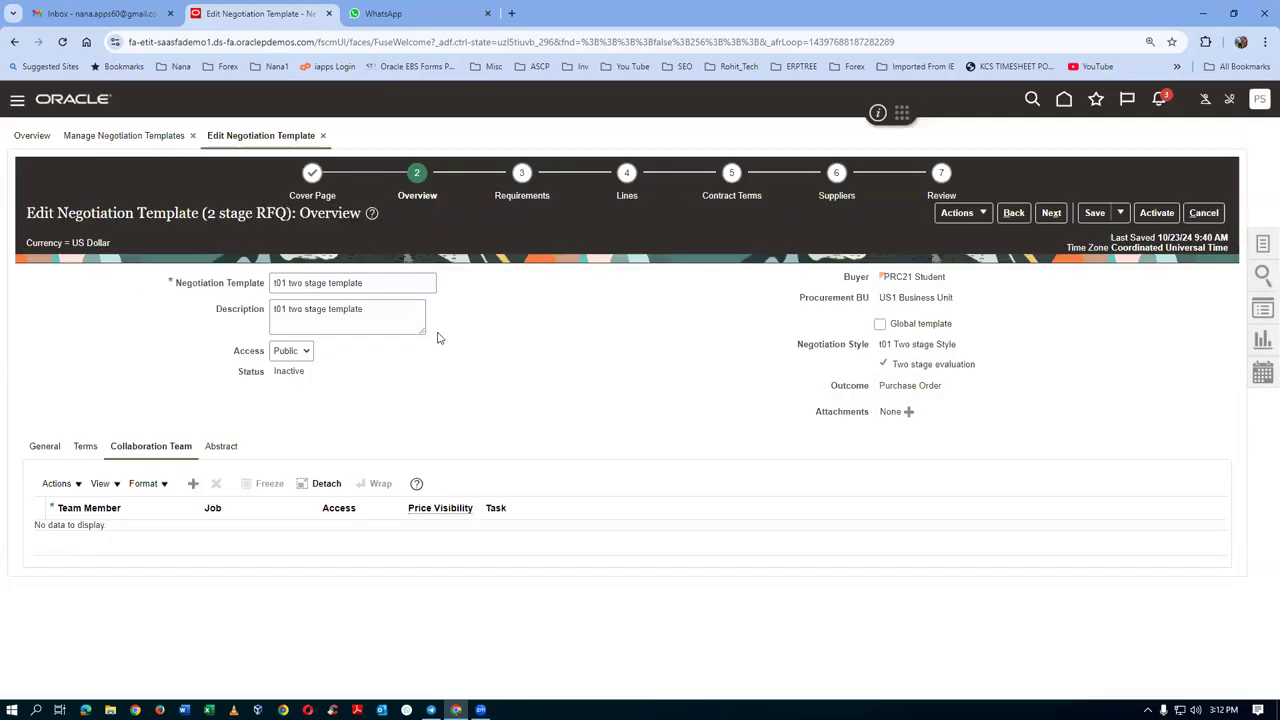
{"action": "left_click", "coordinate": [221, 447]}
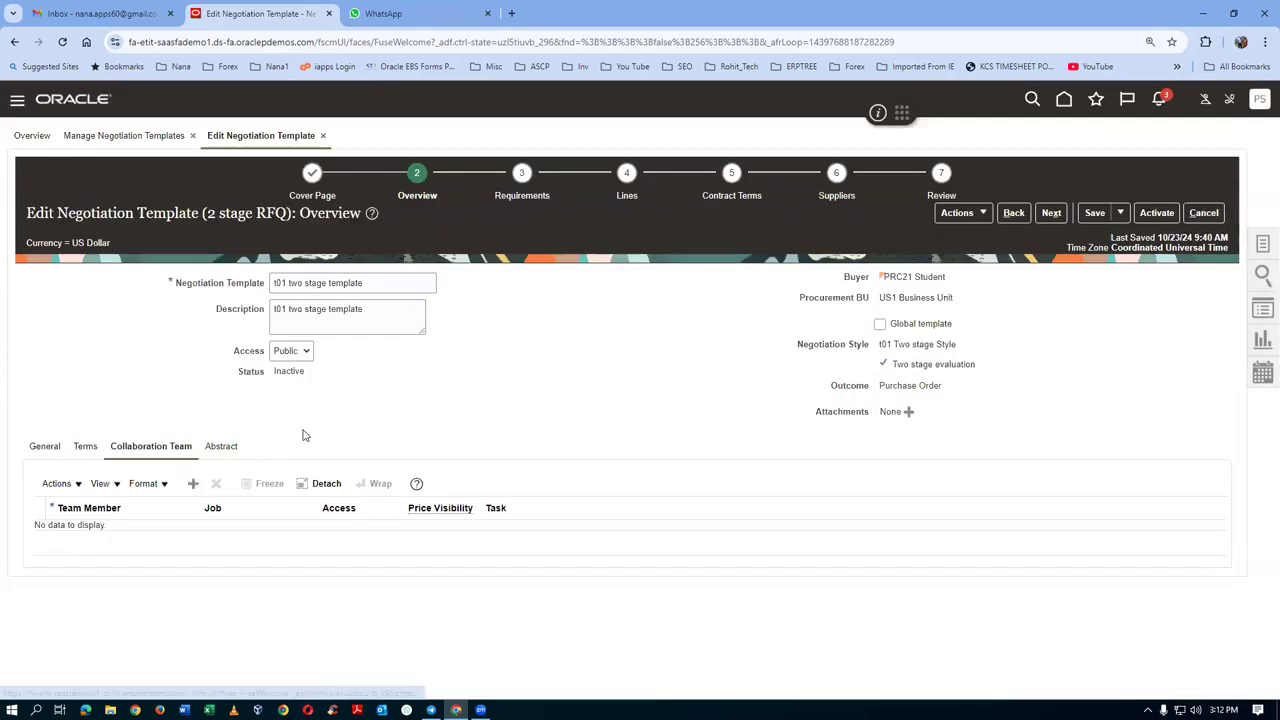
{"action": "left_click", "coordinate": [1095, 214]}
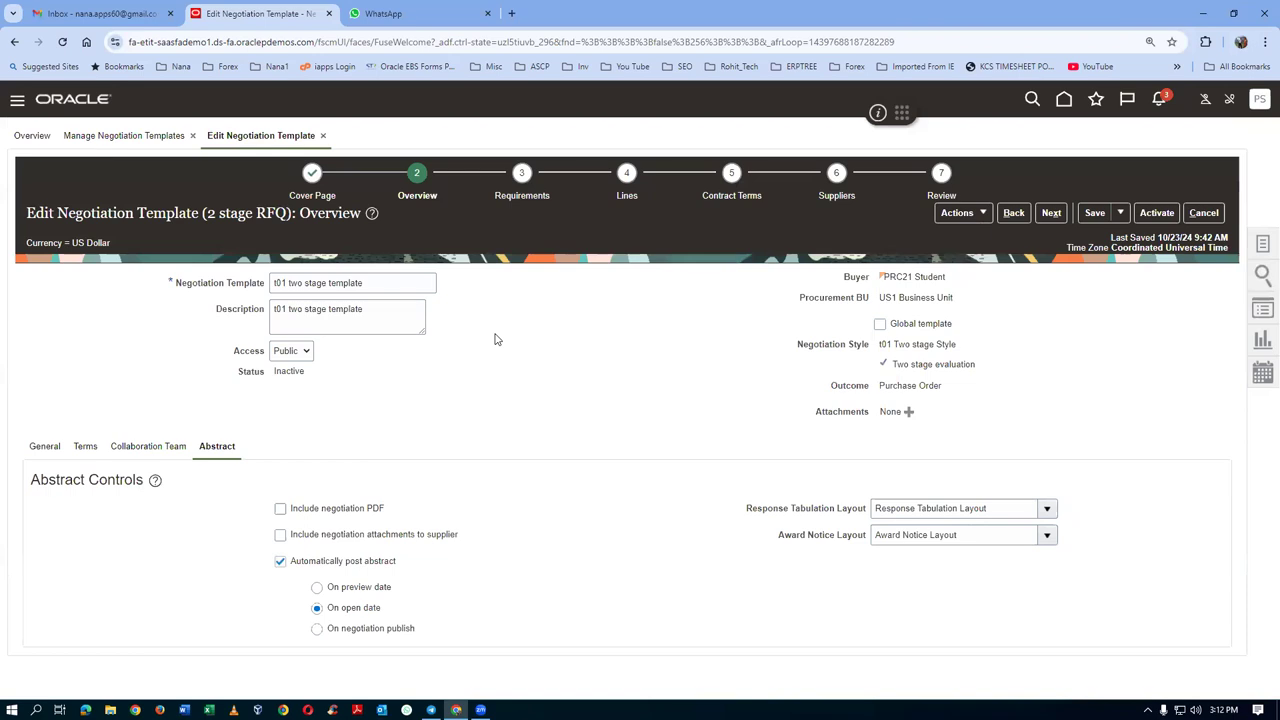
{"action": "left_click", "coordinate": [518, 197]}
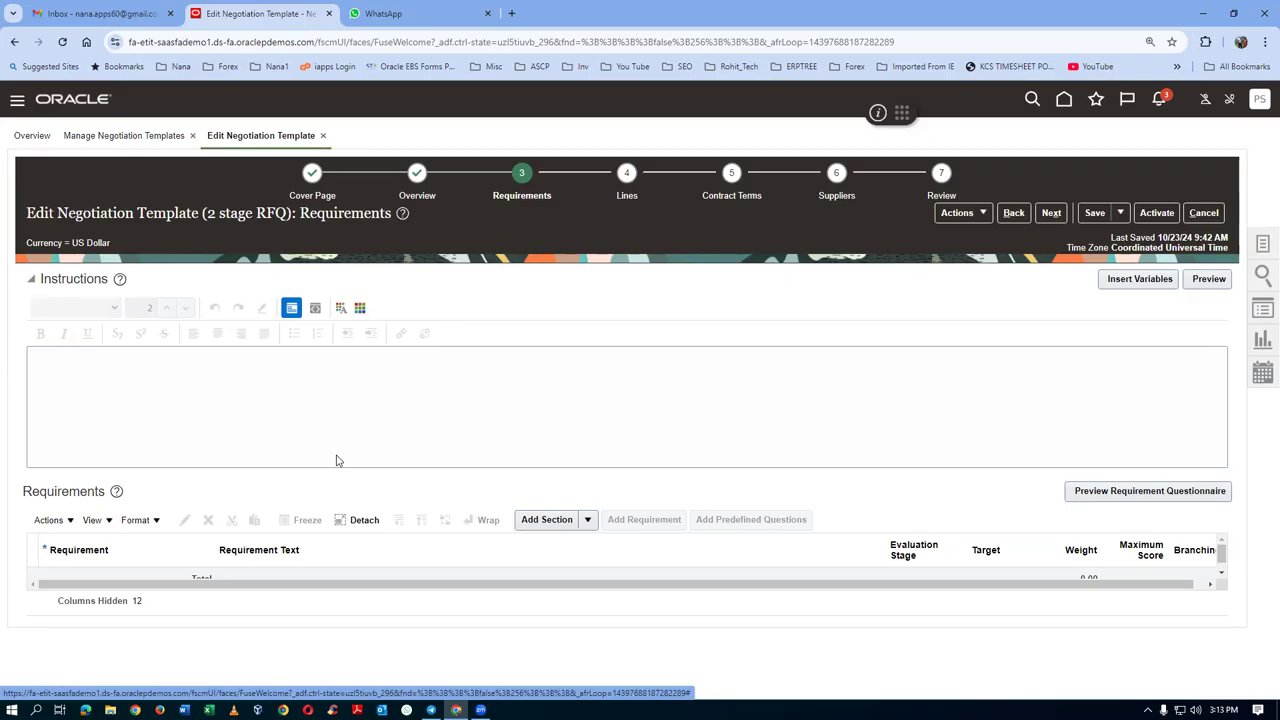
{"action": "left_click", "coordinate": [627, 195]}
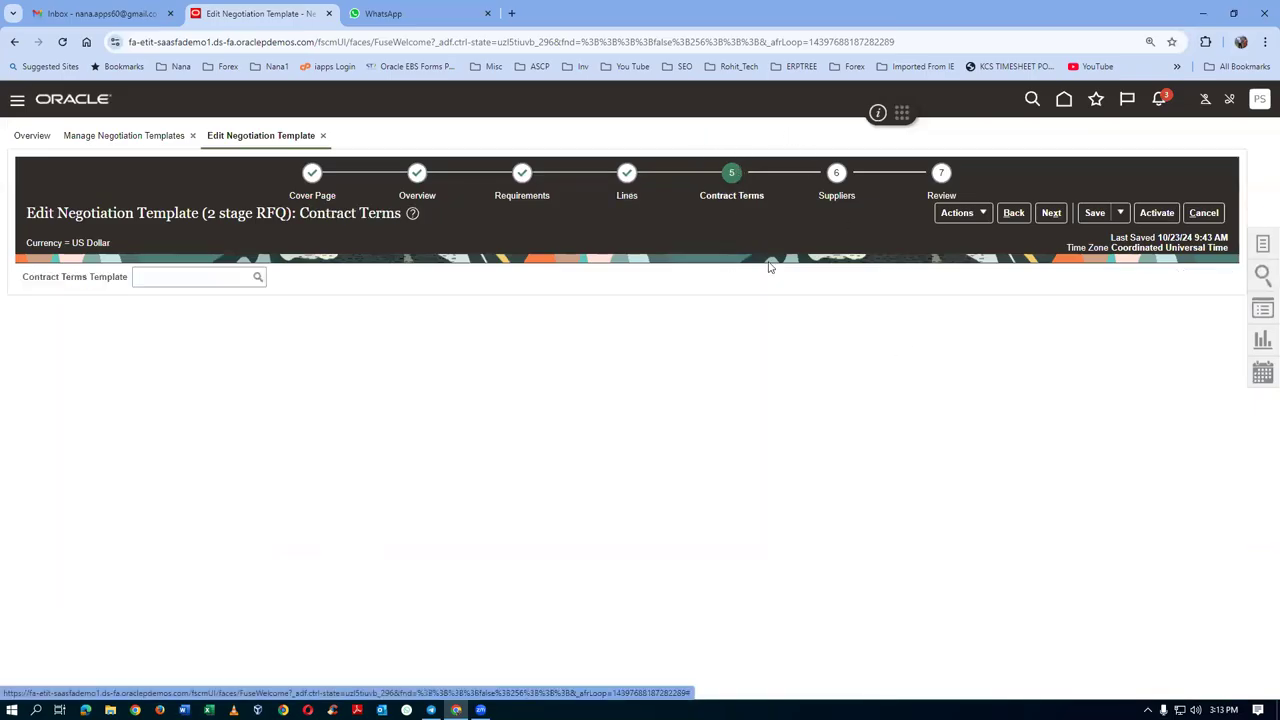
Step: Go to the template's Suppliers step and add an empty supplier row
{"action": "left_click", "coordinate": [836, 196]}
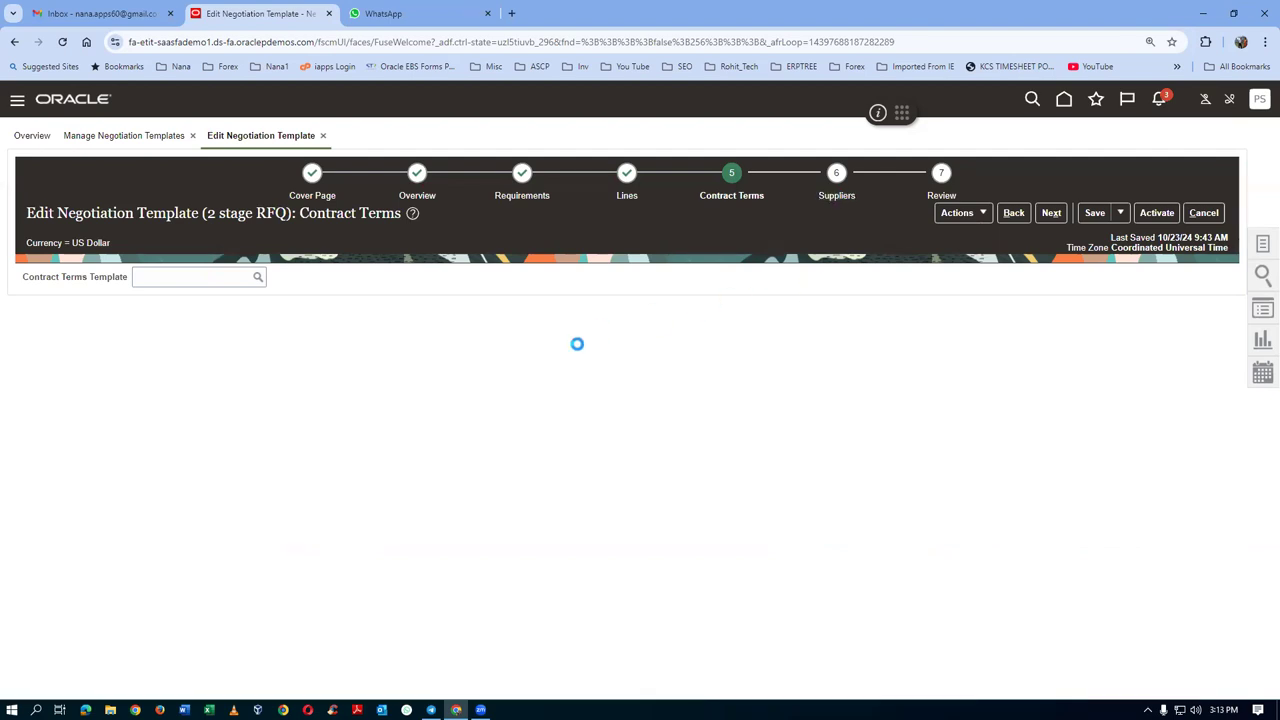
{"action": "left_click", "coordinate": [184, 307]}
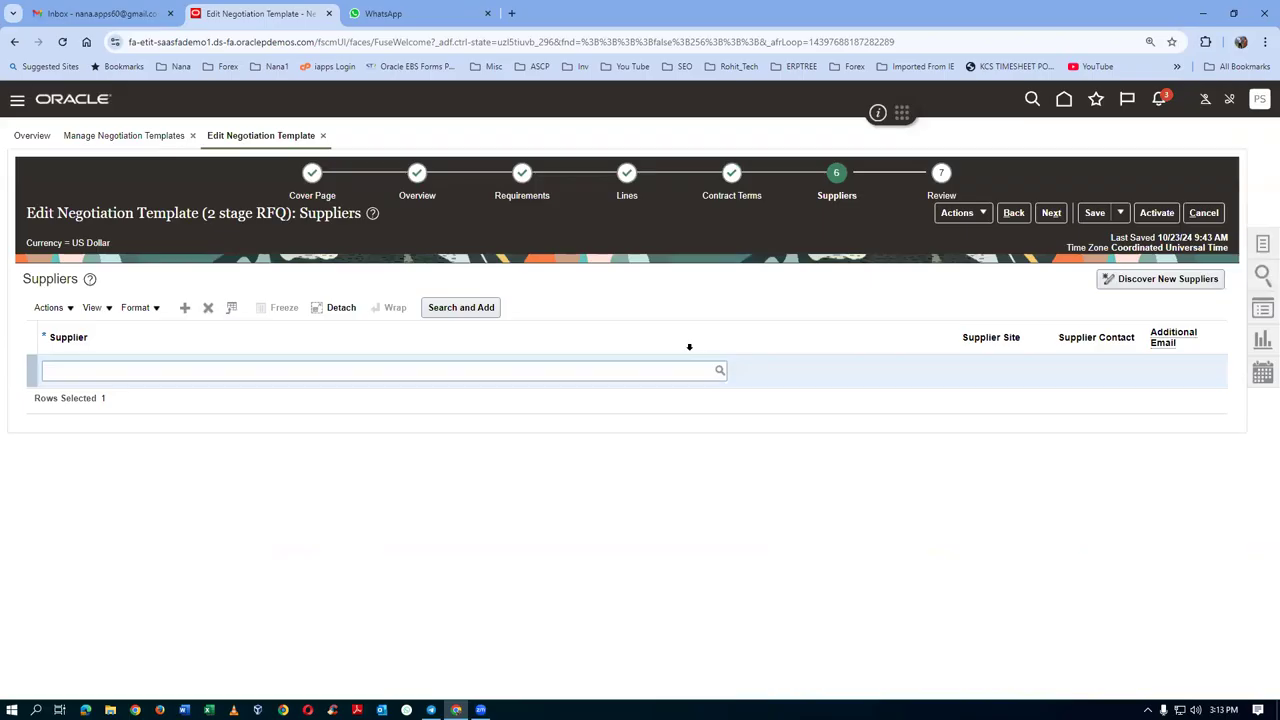
Step: Remove the empty supplier row and open the supplier Search and Add dialog
{"action": "left_click", "coordinate": [483, 312]}
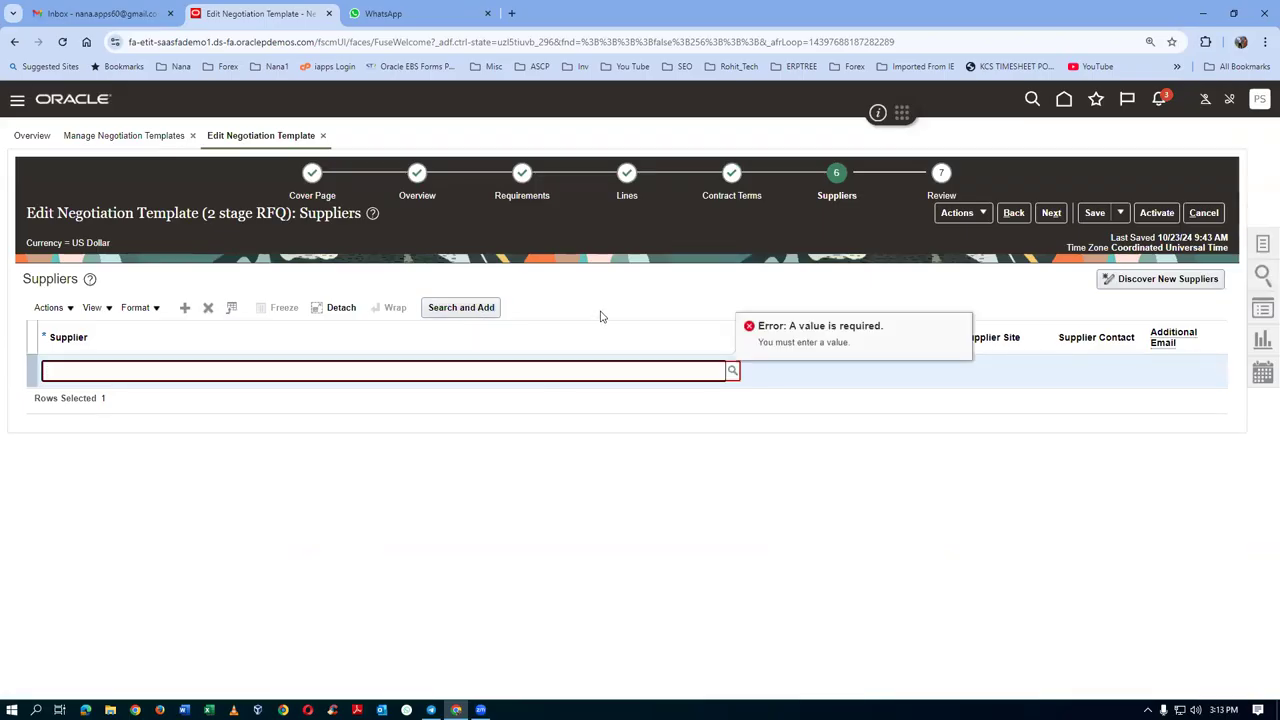
{"action": "left_click", "coordinate": [208, 307]}
{"action": "left_click", "coordinate": [440, 308]}
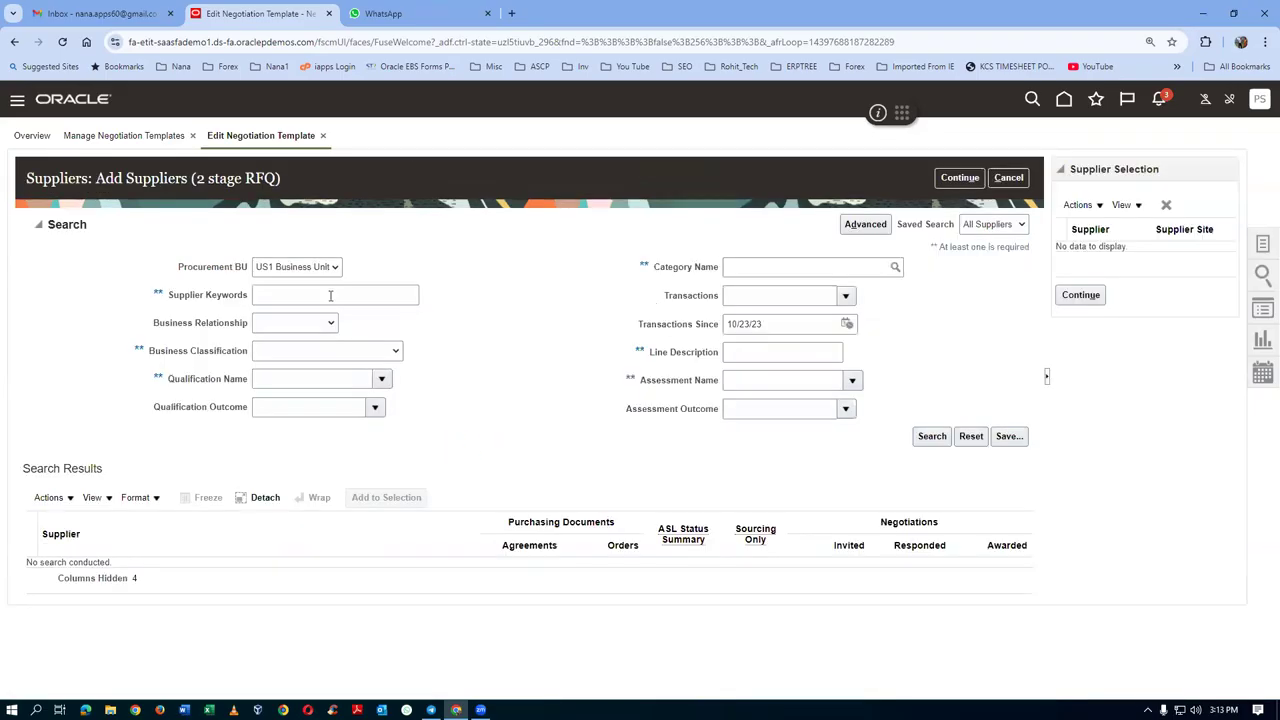
Step: Search suppliers for '101', select t01_sup_1 and t01_sup_2, and add them to the template
{"action": "left_click", "coordinate": [330, 297]}
{"action": "type", "text": "101"}
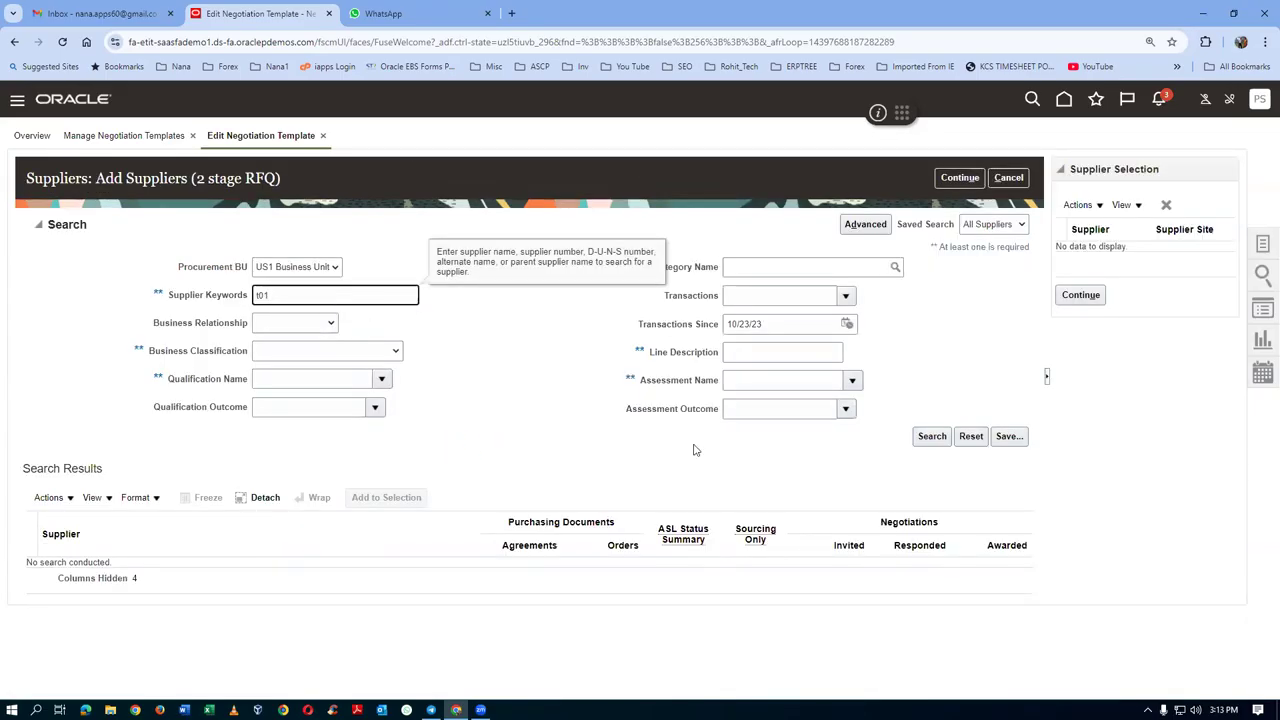
{"action": "left_click", "coordinate": [931, 436]}
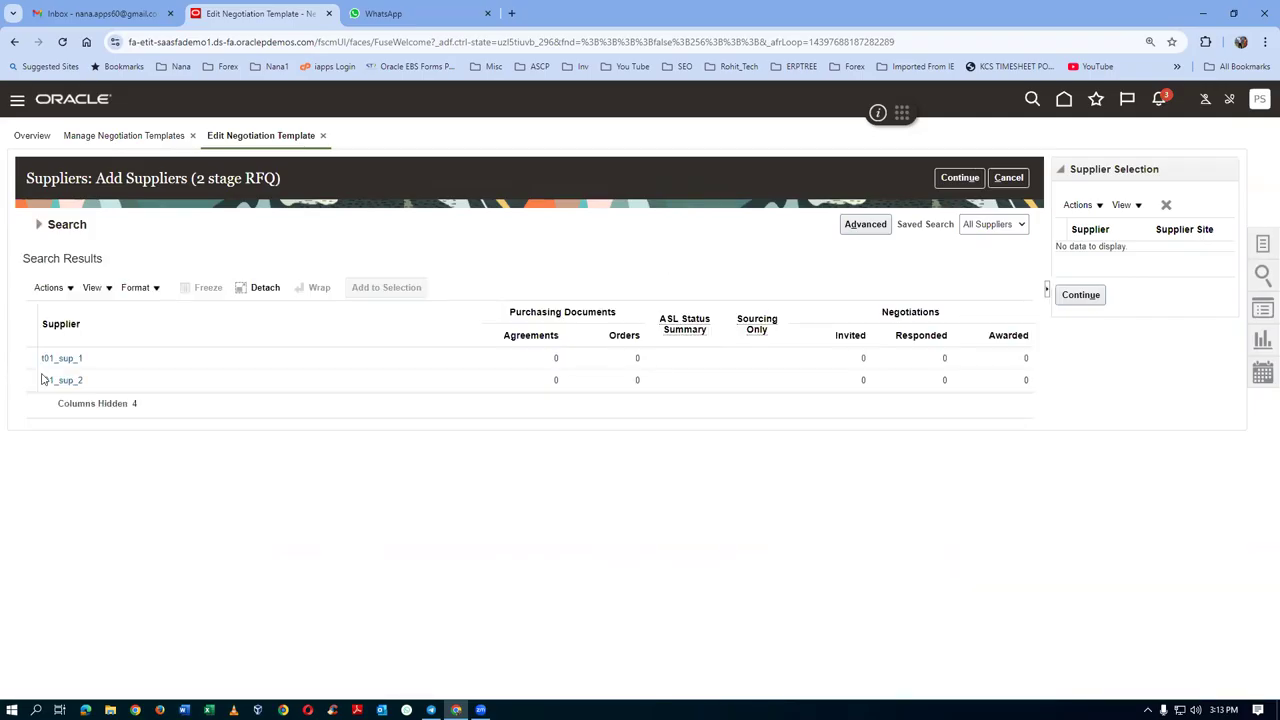
{"action": "left_click", "coordinate": [34, 358]}
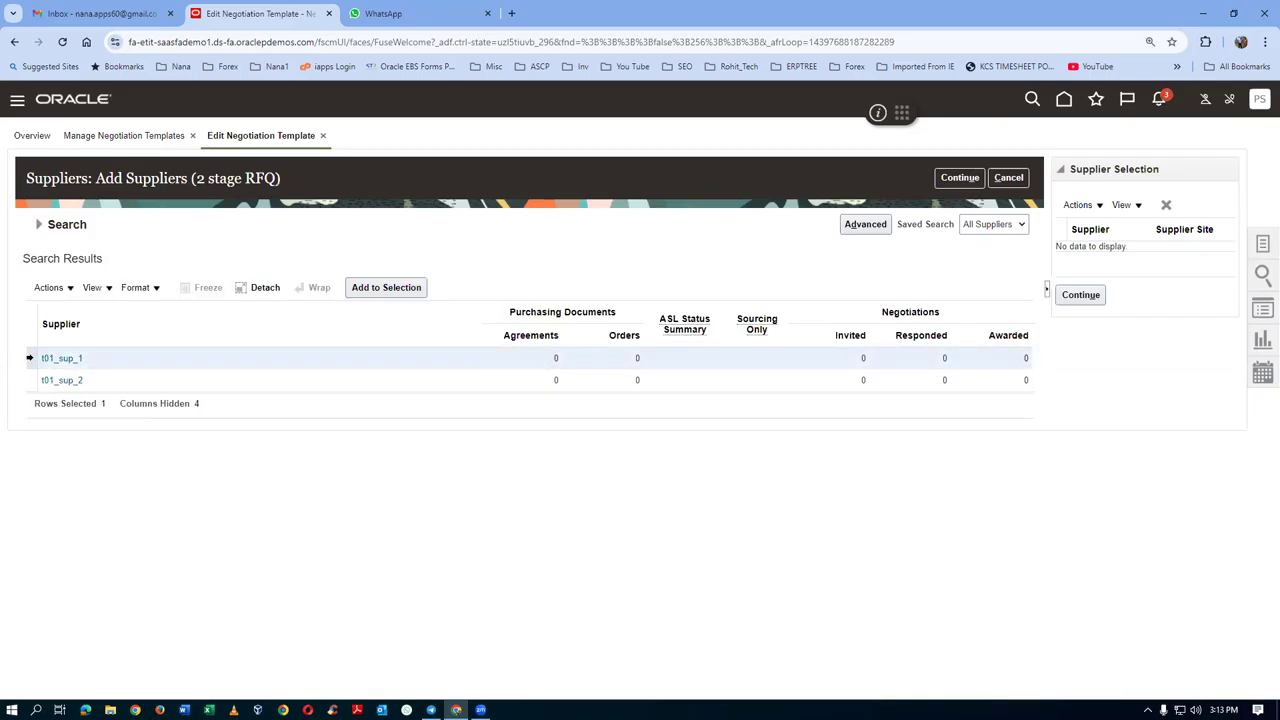
{"action": "left_click", "coordinate": [28, 380], "text": "ctrl"}
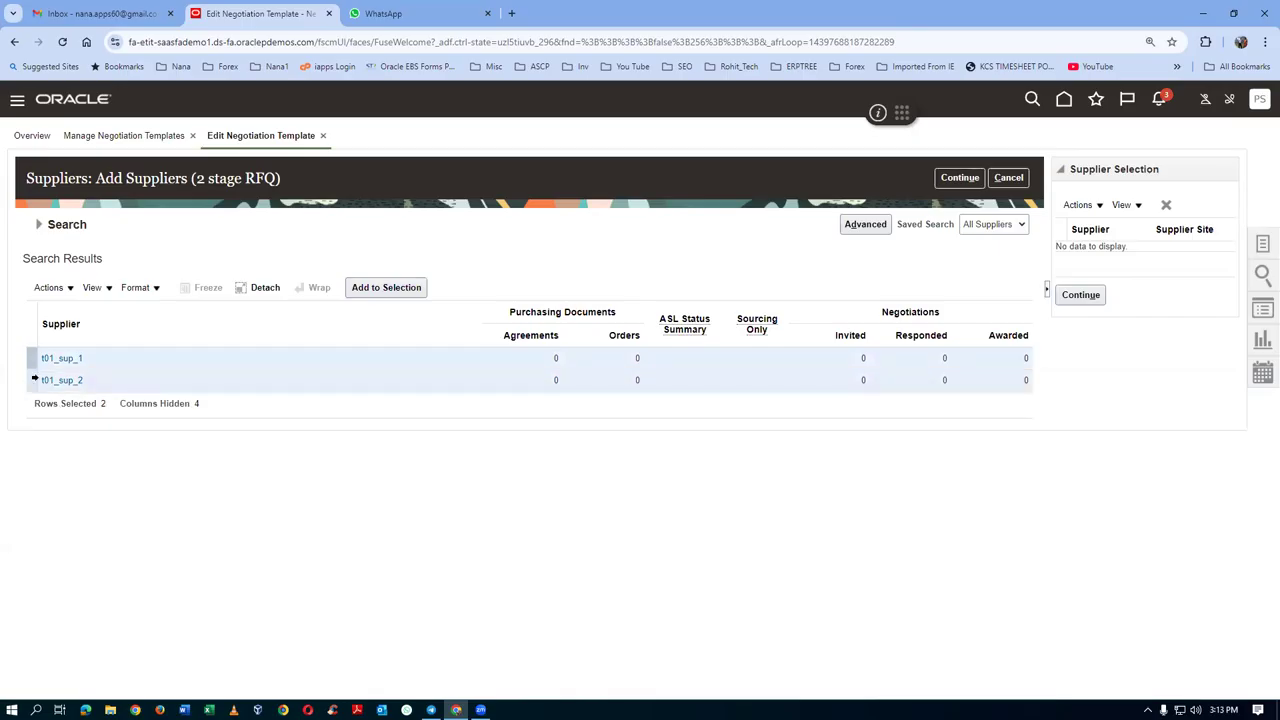
{"action": "left_click", "coordinate": [388, 287]}
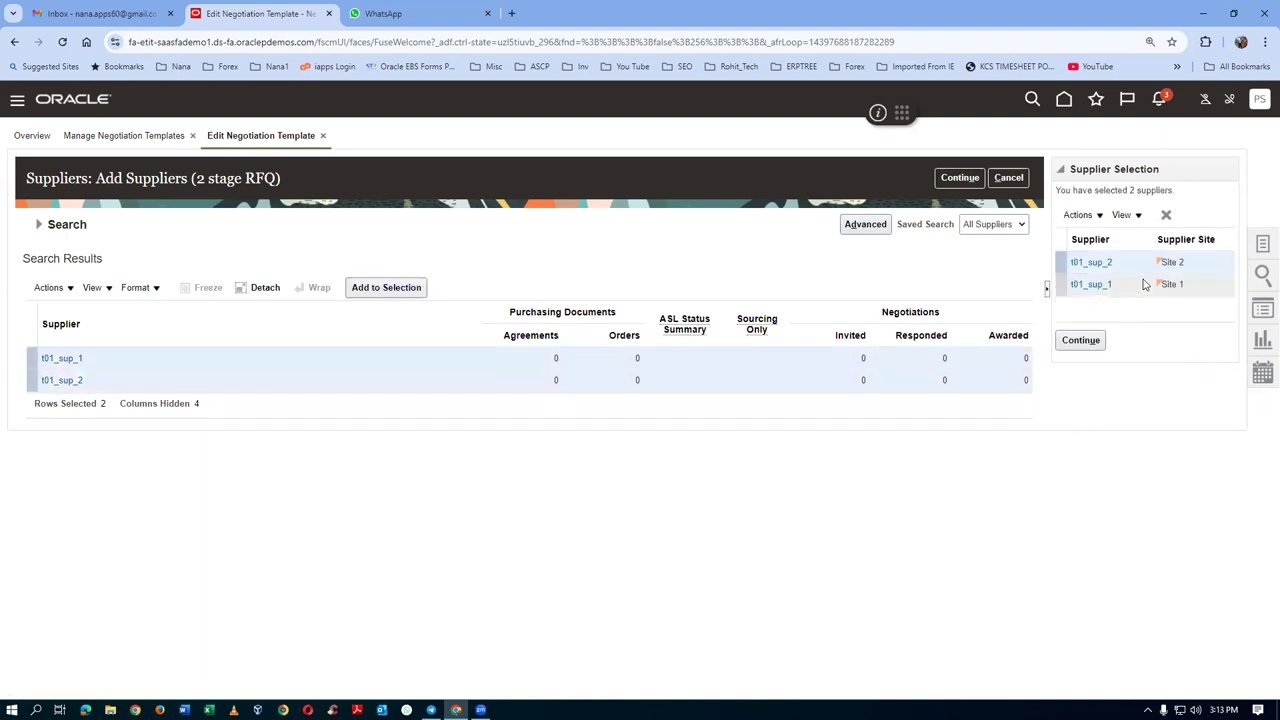
{"action": "left_click", "coordinate": [1082, 341]}
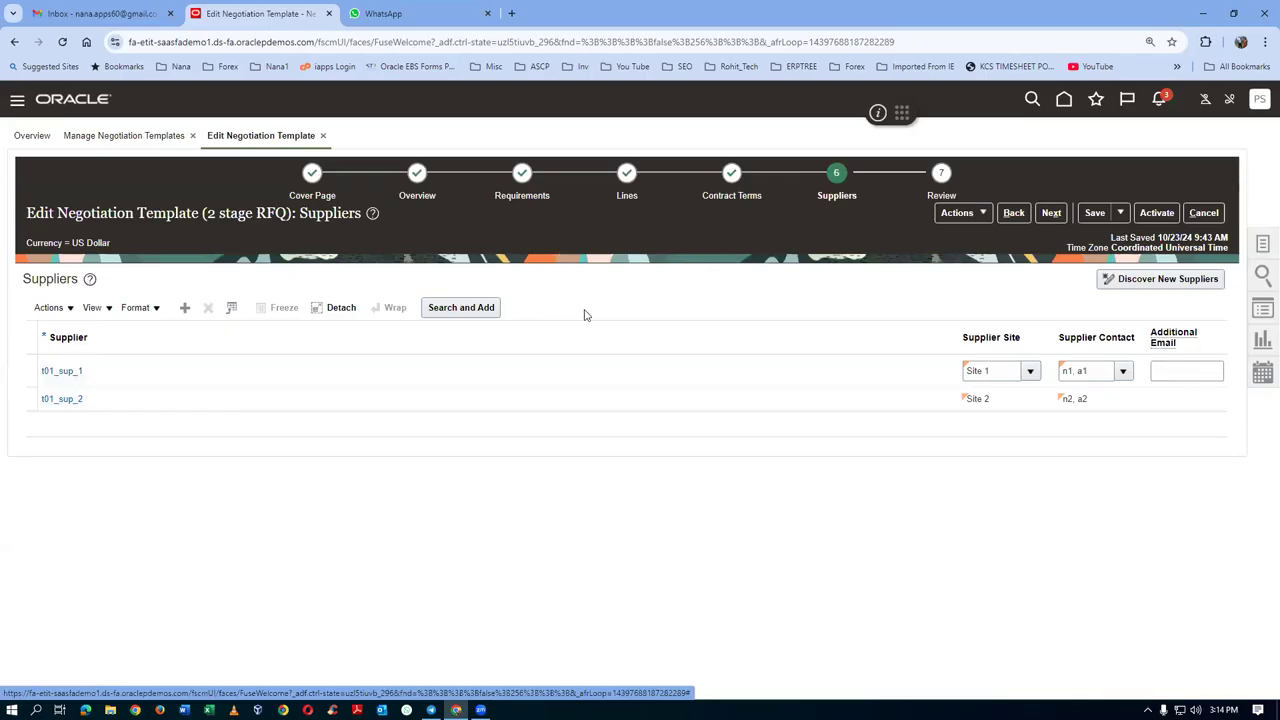
Step: Activate the t01 two stage template, close the templates list, and reload the Negotiations overview
{"action": "left_click", "coordinate": [1160, 213]}
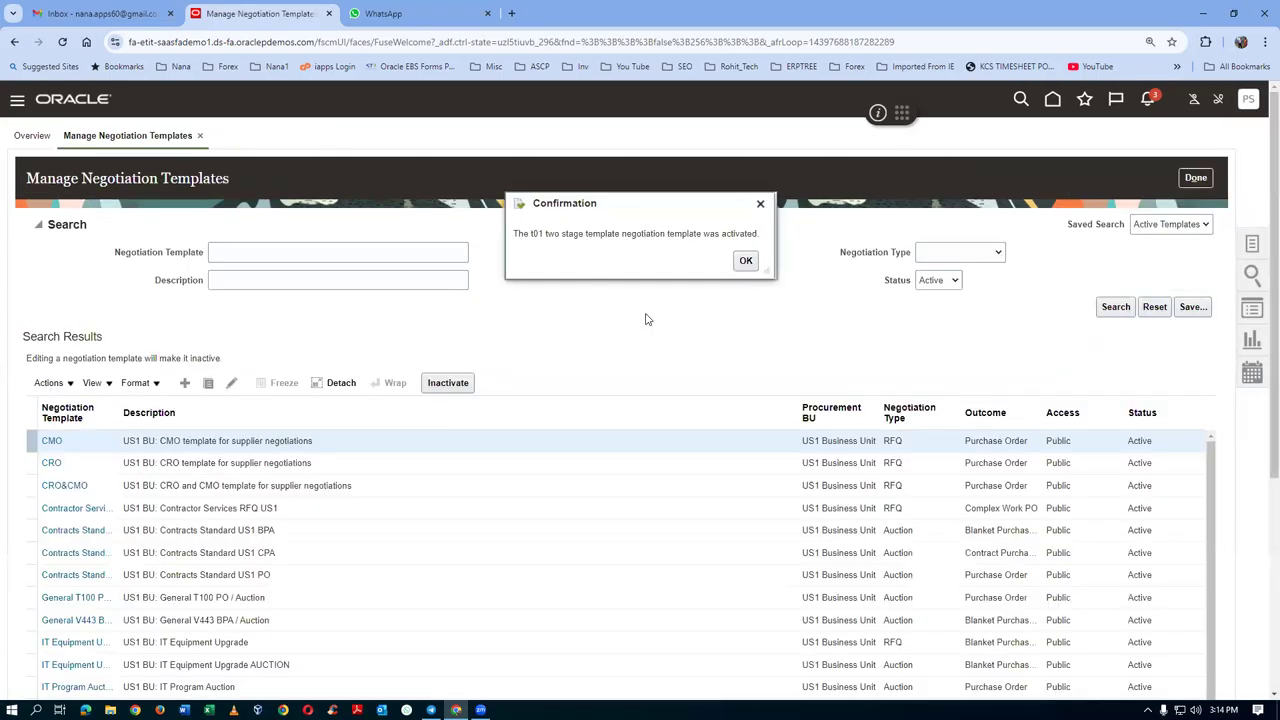
{"action": "left_click", "coordinate": [745, 262]}
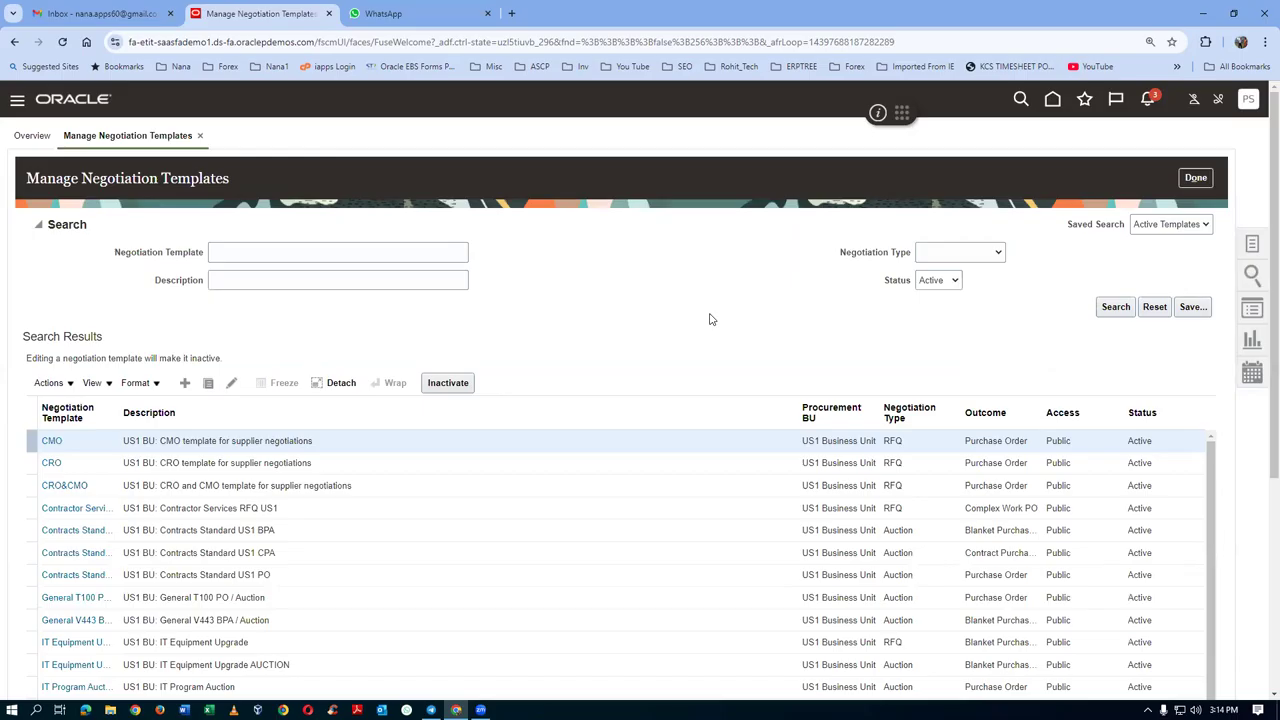
{"action": "left_click", "coordinate": [1196, 180]}
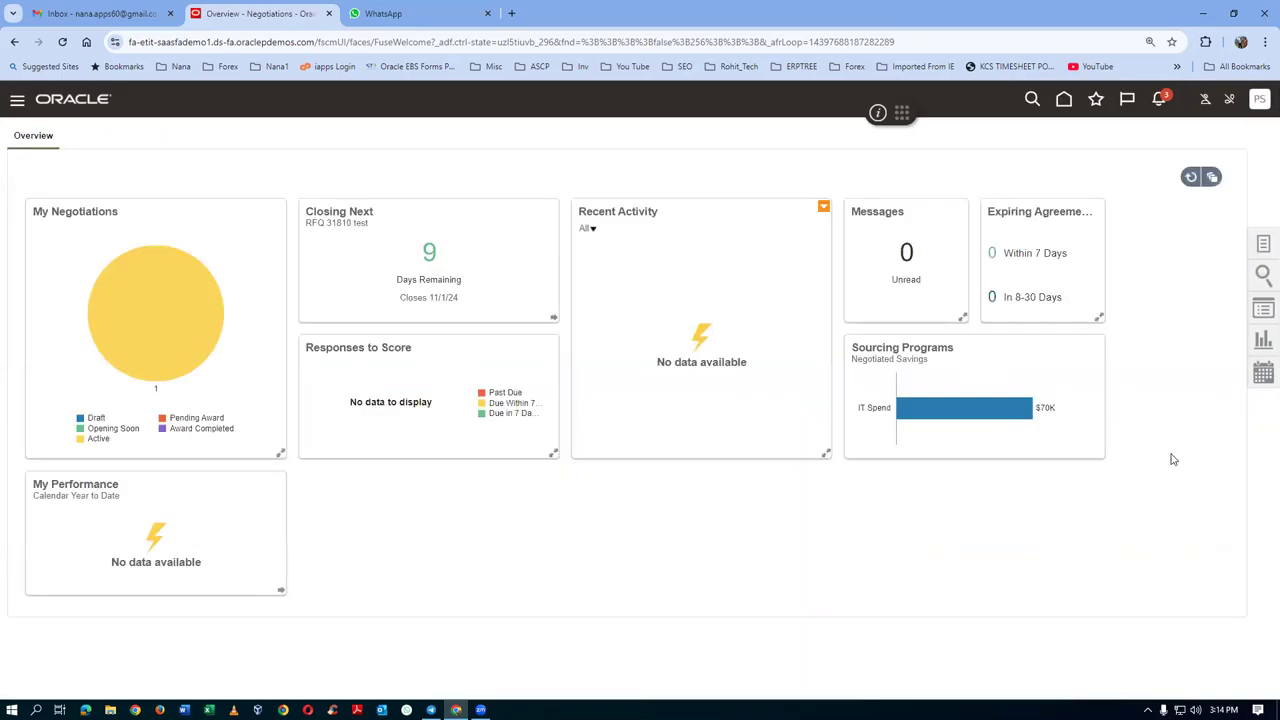
{"action": "left_click", "coordinate": [1064, 99]}
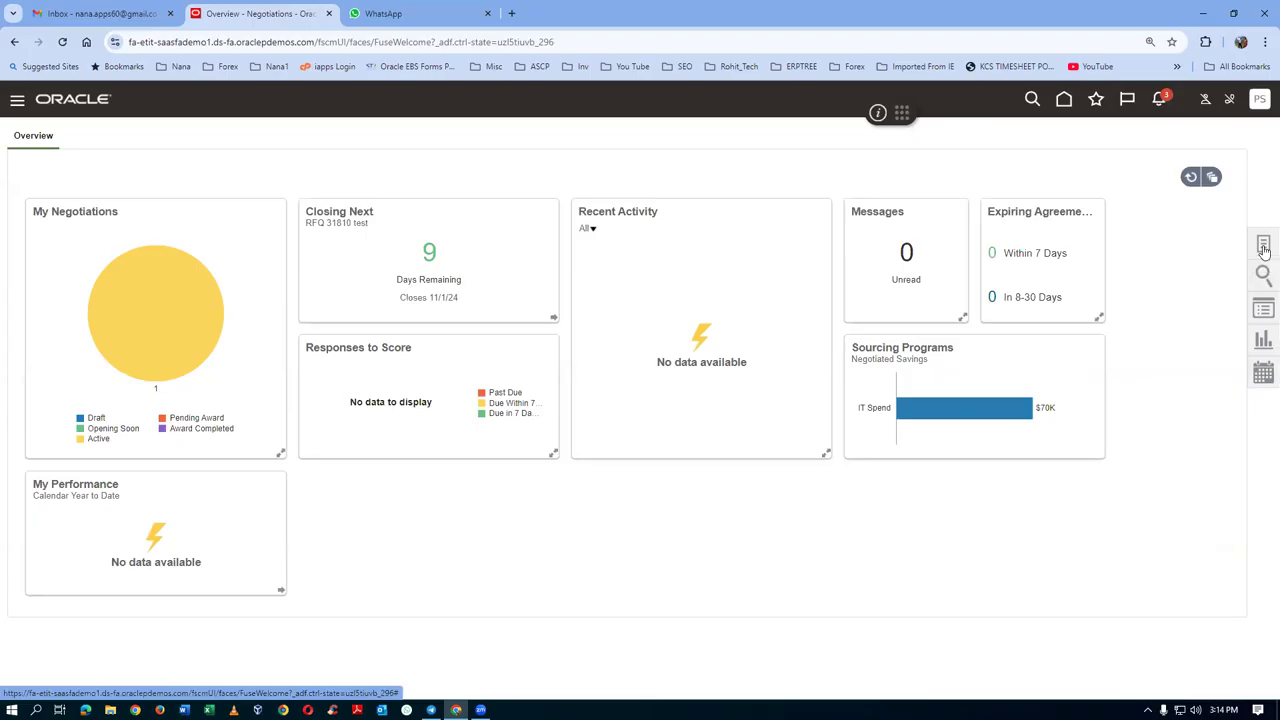
Step: Create a new 2 stage RFQ negotiation from the t01 two stage template
{"action": "left_click", "coordinate": [1264, 248]}
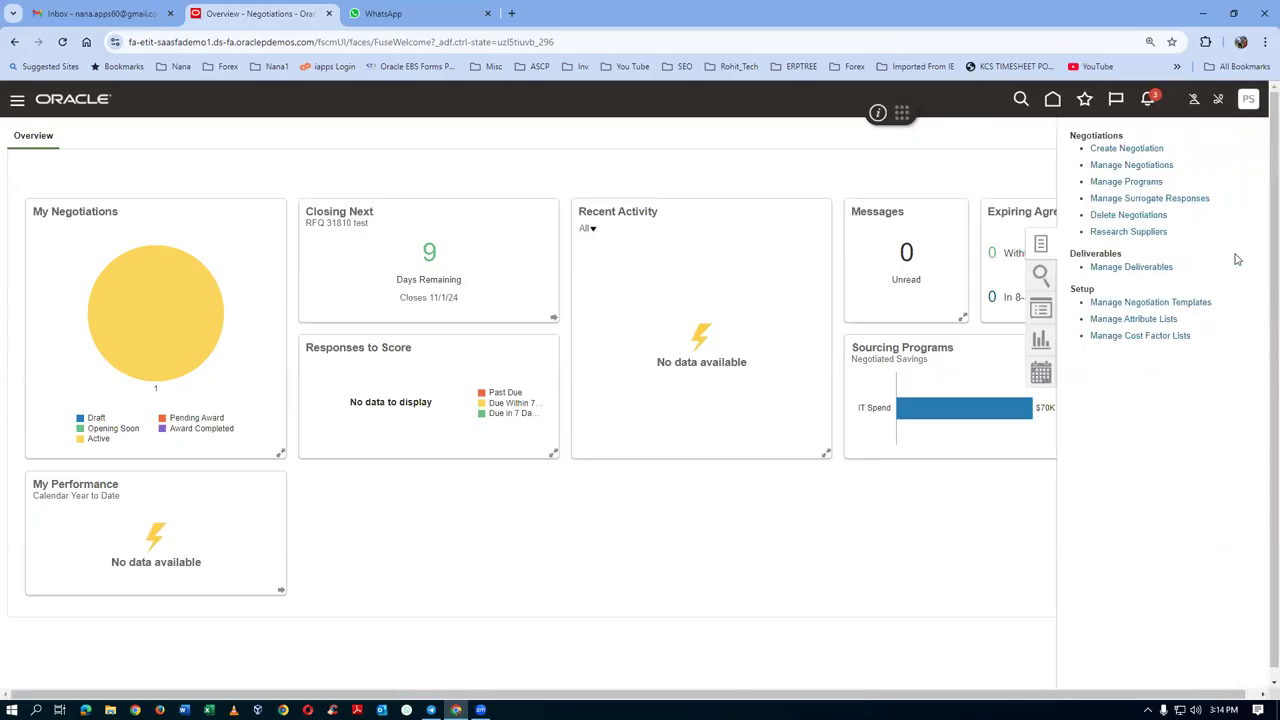
{"action": "left_click", "coordinate": [1127, 149]}
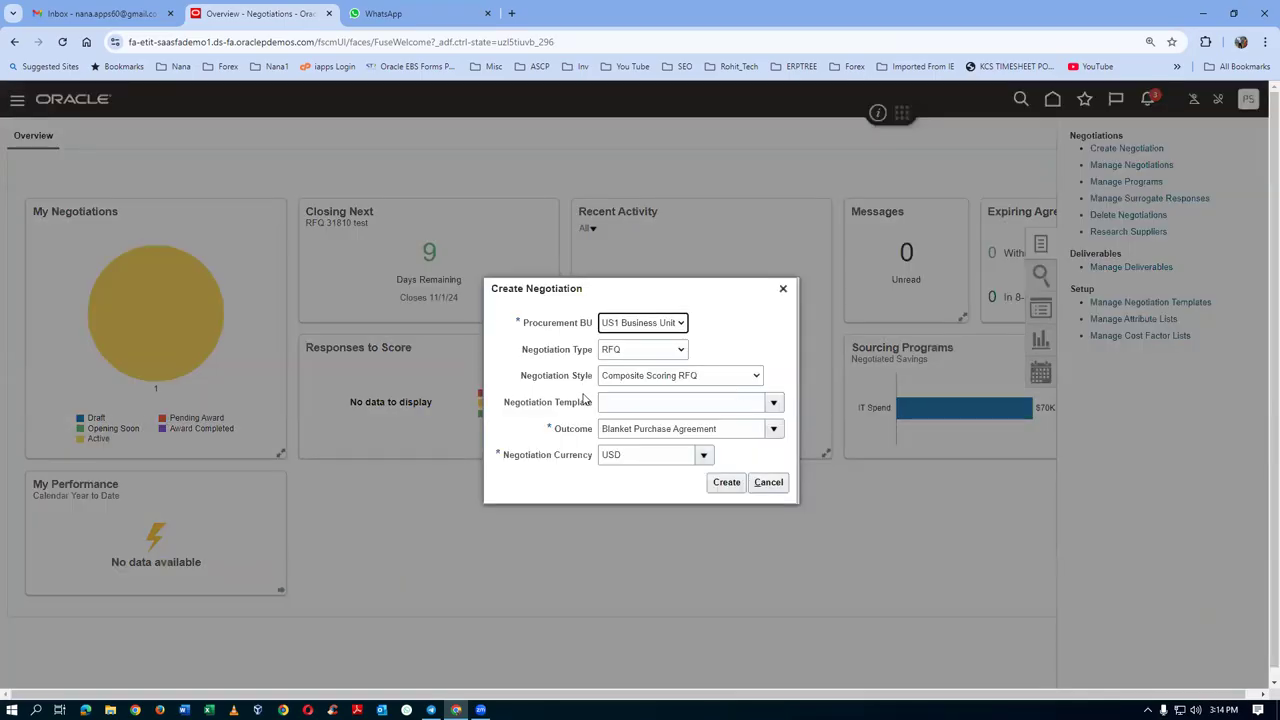
{"action": "left_click", "coordinate": [642, 352]}
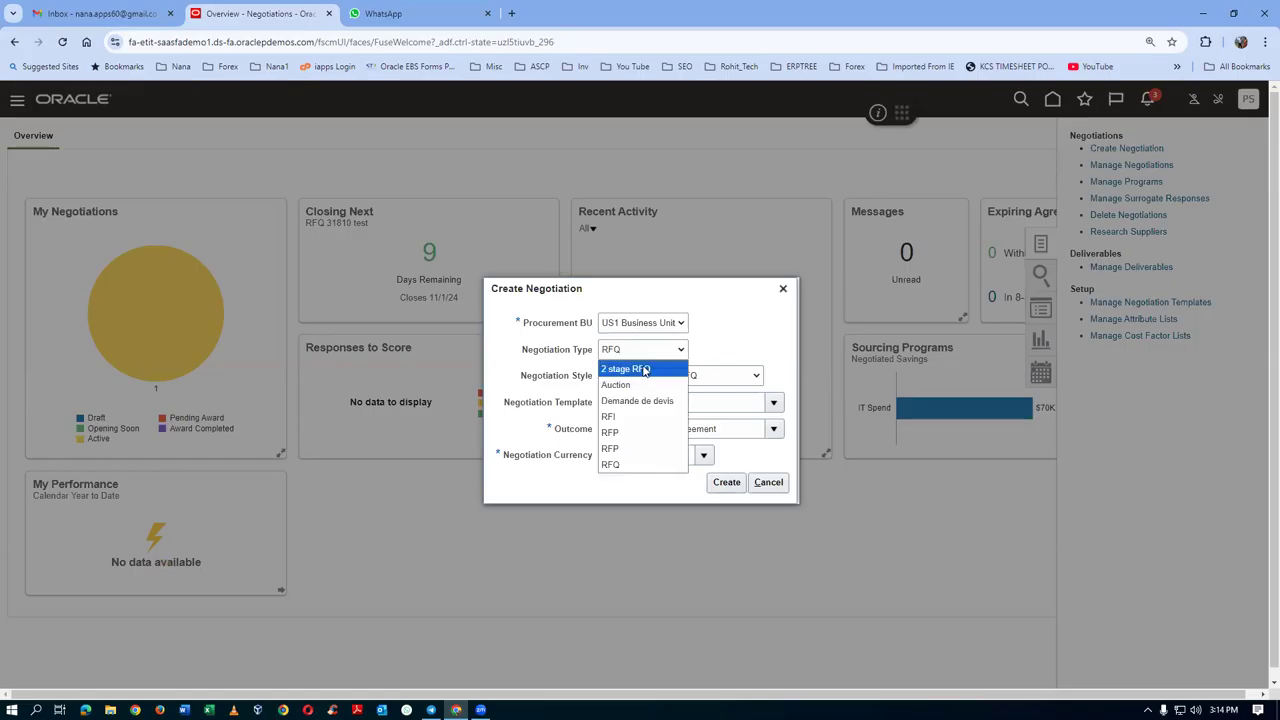
{"action": "left_click", "coordinate": [642, 369]}
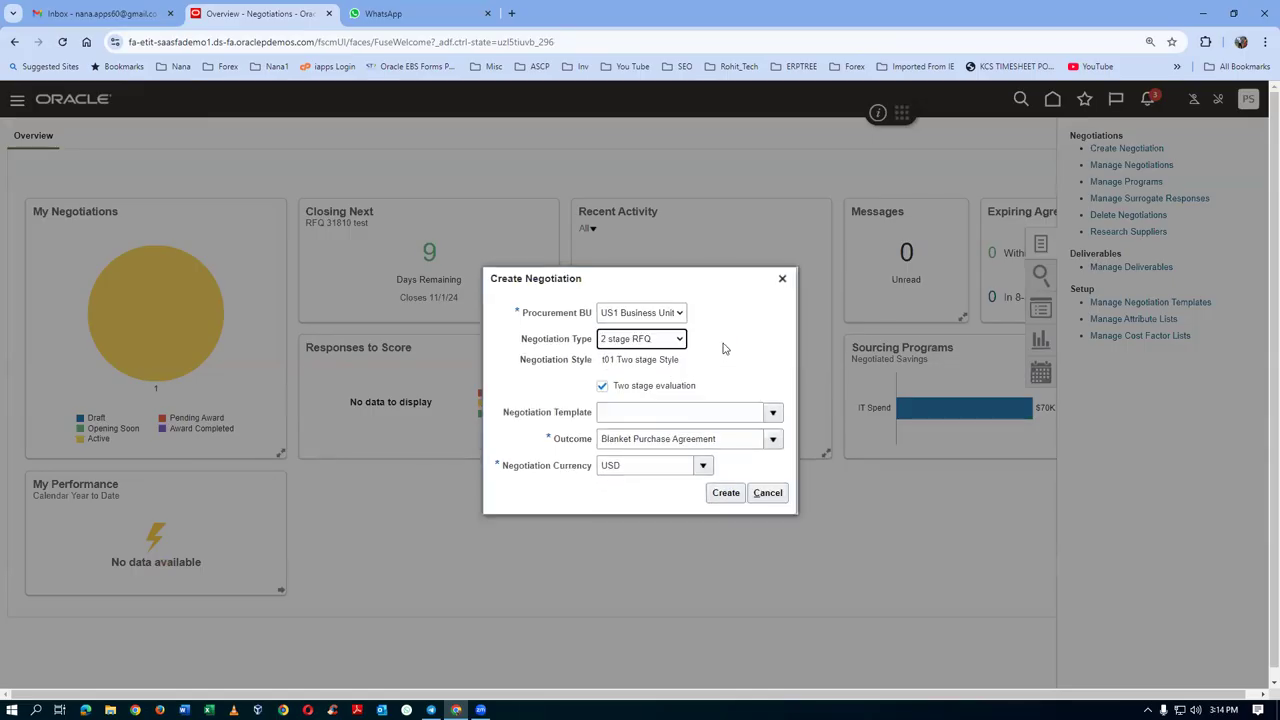
{"action": "left_click", "coordinate": [773, 412]}
{"action": "left_click", "coordinate": [615, 461]}
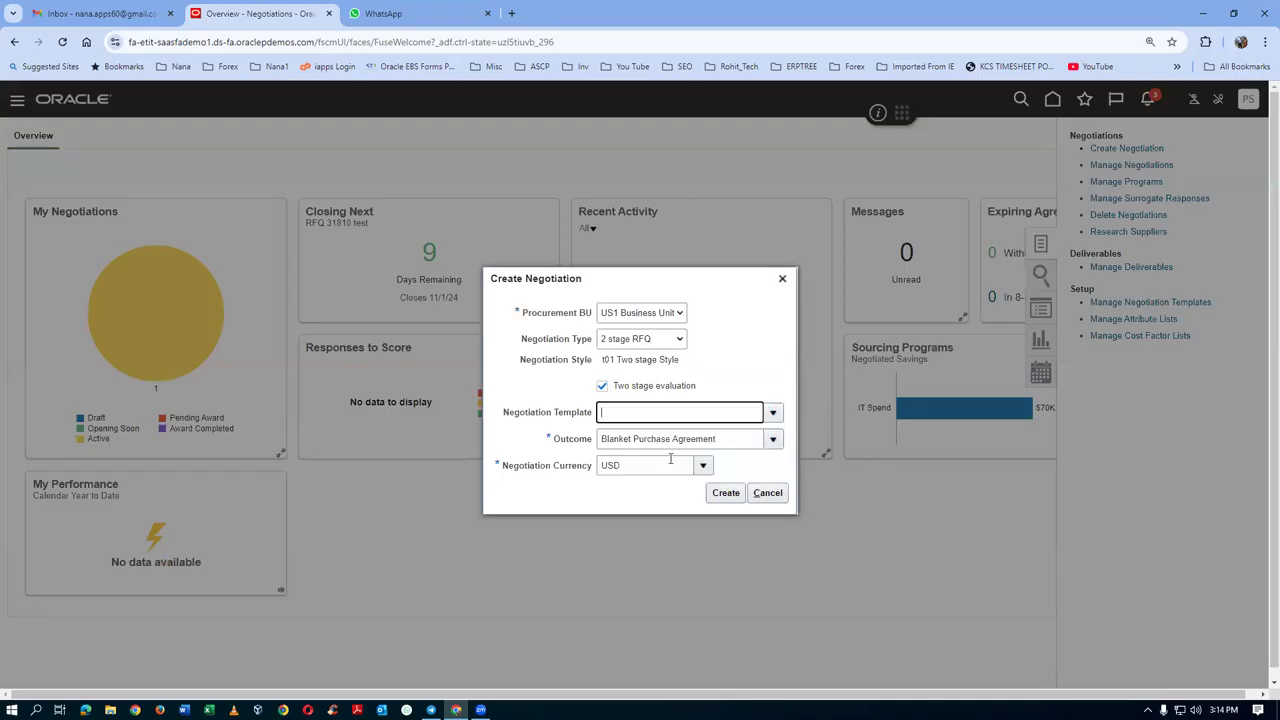
{"action": "left_click", "coordinate": [728, 491]}
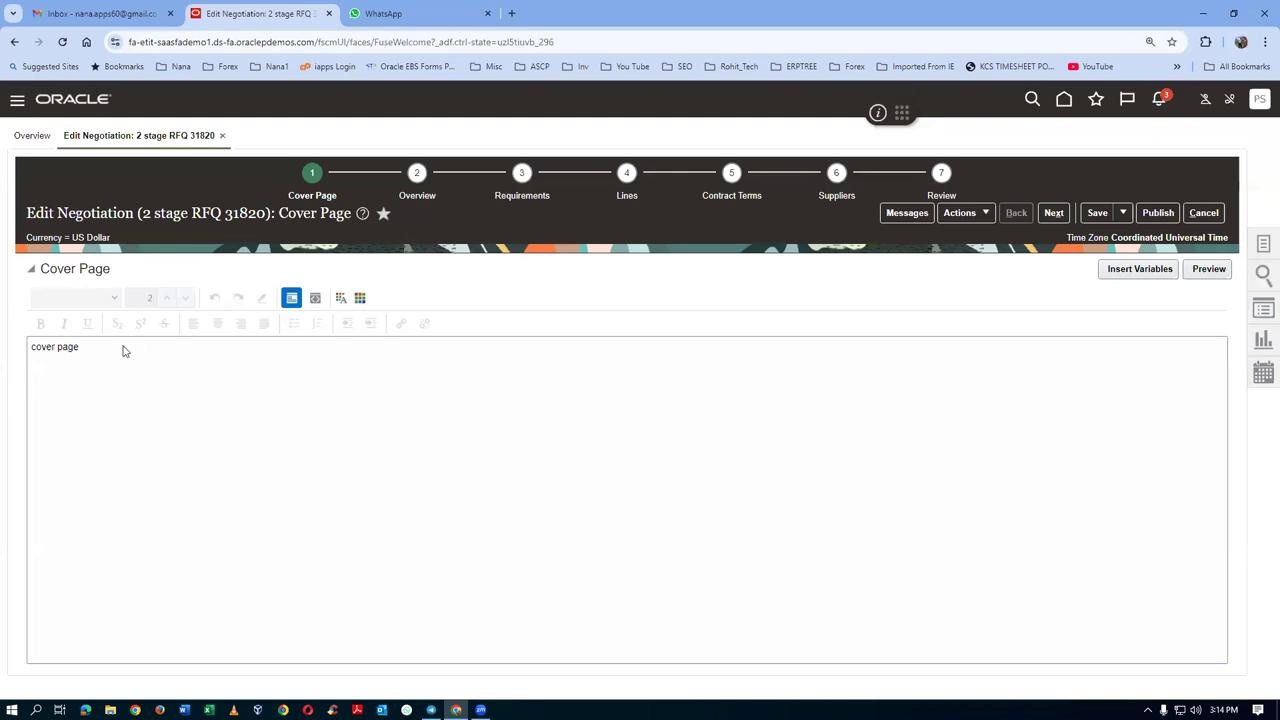
Step: On the Overview step, copy the negotiation title into the synopsis field
{"action": "left_click", "coordinate": [416, 199]}
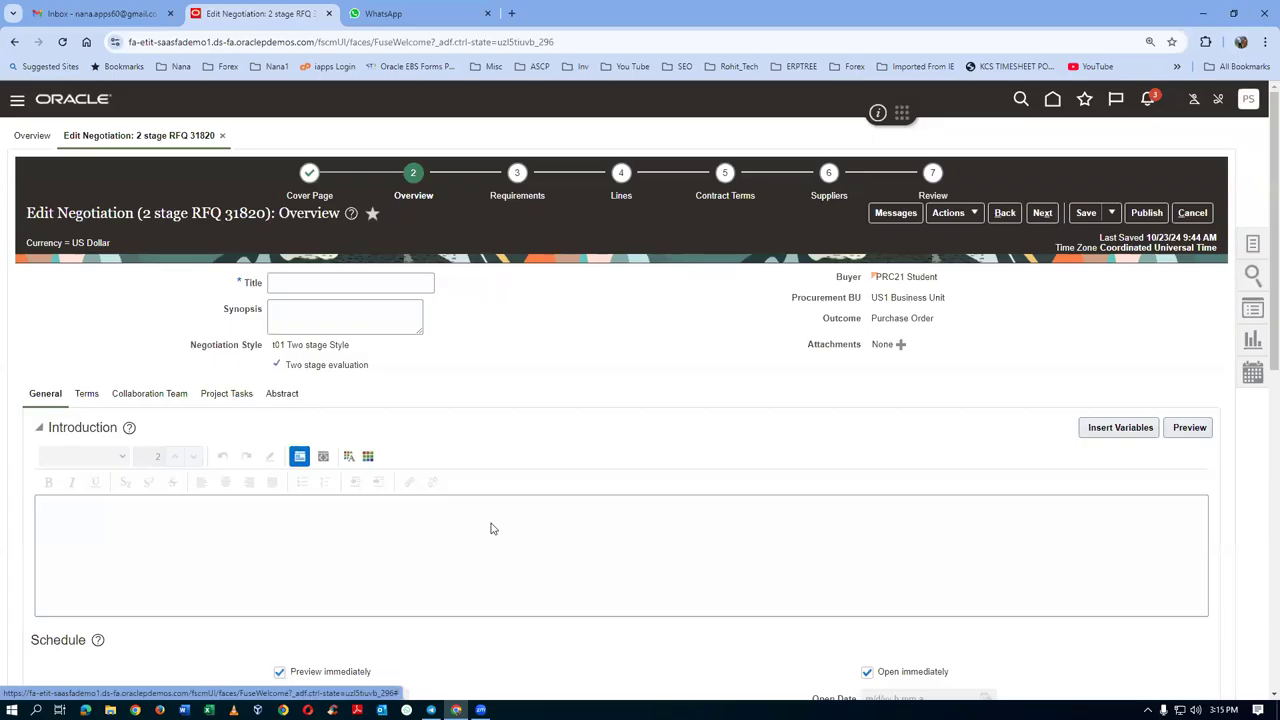
{"action": "left_click", "coordinate": [513, 198]}
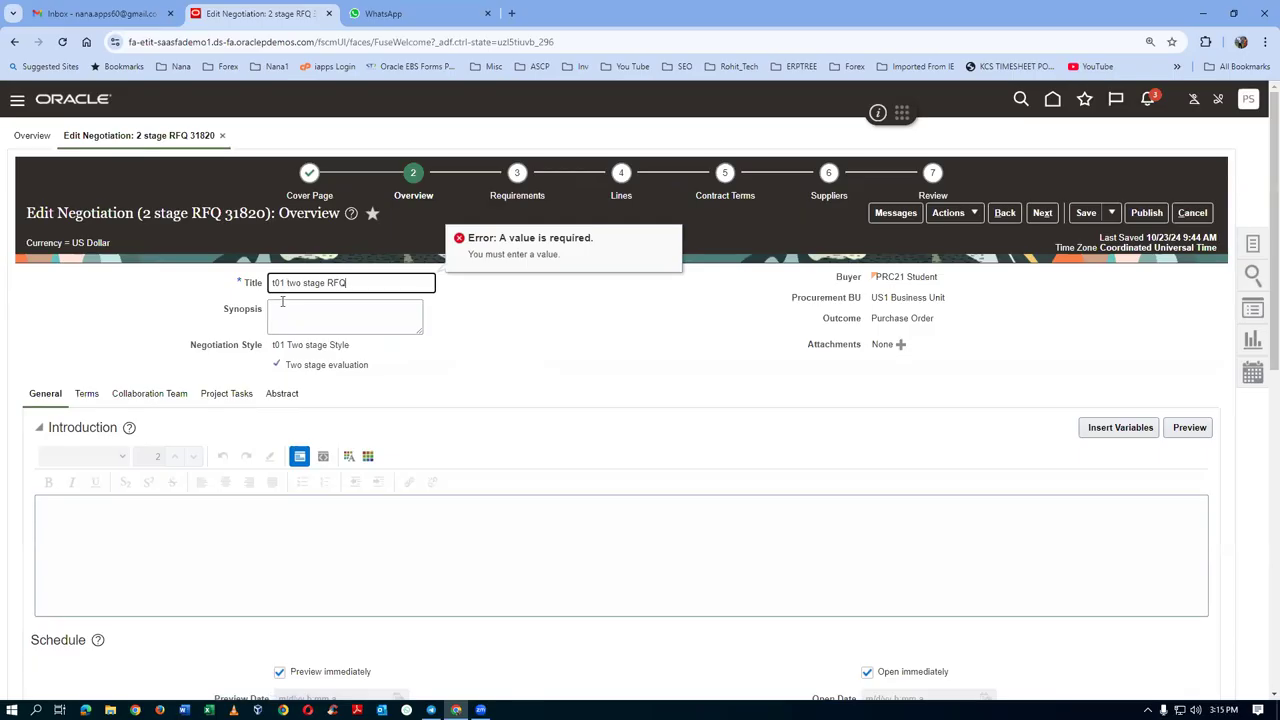
{"action": "triple_click", "coordinate": [283, 286]}
{"action": "key", "text": "ctrl+c"}
{"action": "left_click", "coordinate": [360, 316]}
{"action": "key", "text": "ctrl+v"}
{"action": "scroll", "coordinate": [640, 366], "scroll_direction": "down", "scroll_amount": 1}
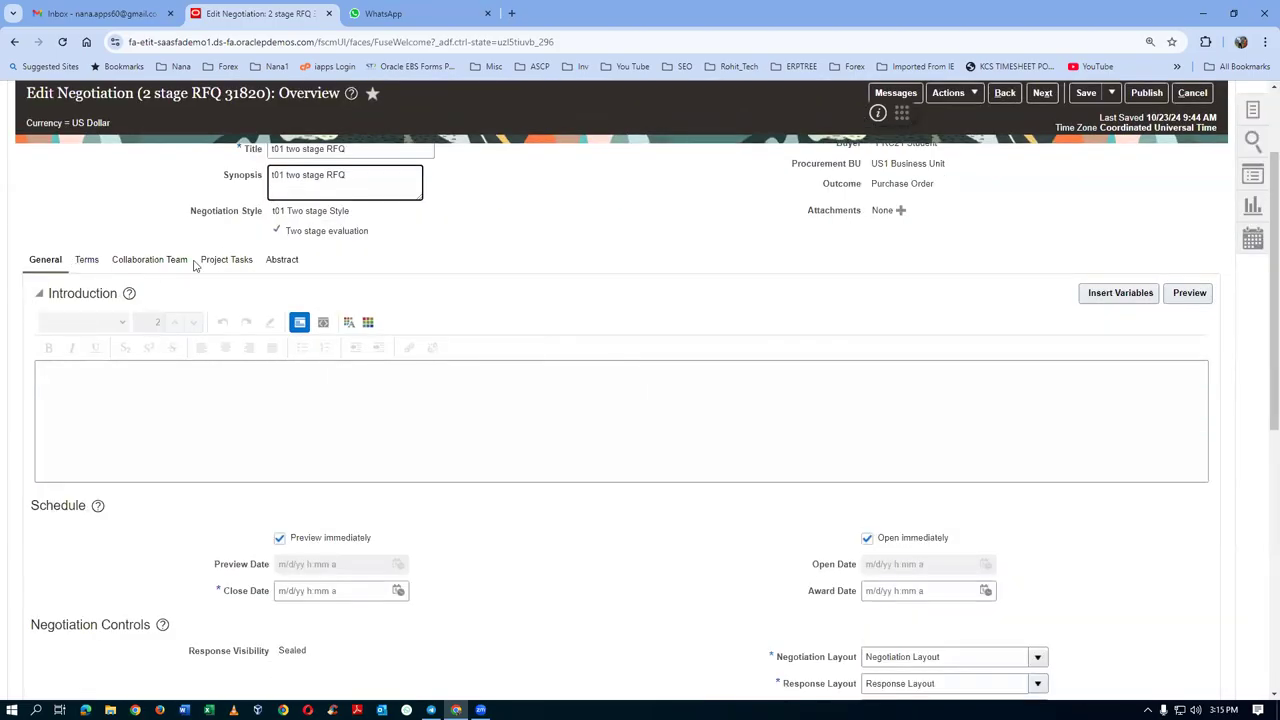
{"action": "scroll", "coordinate": [797, 271], "scroll_direction": "up", "scroll_amount": 1}
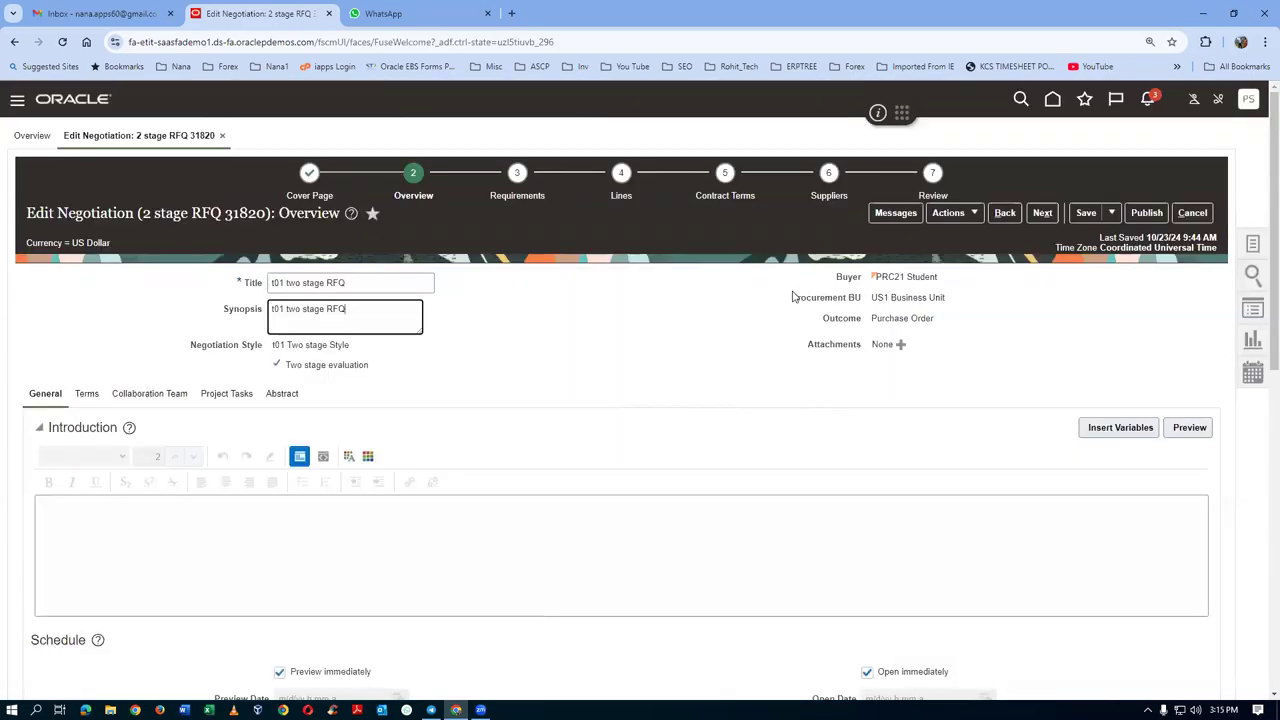
Step: Set the missing close date to 10/30/24 after the error blocks moving to Lines
{"action": "left_click", "coordinate": [622, 197]}
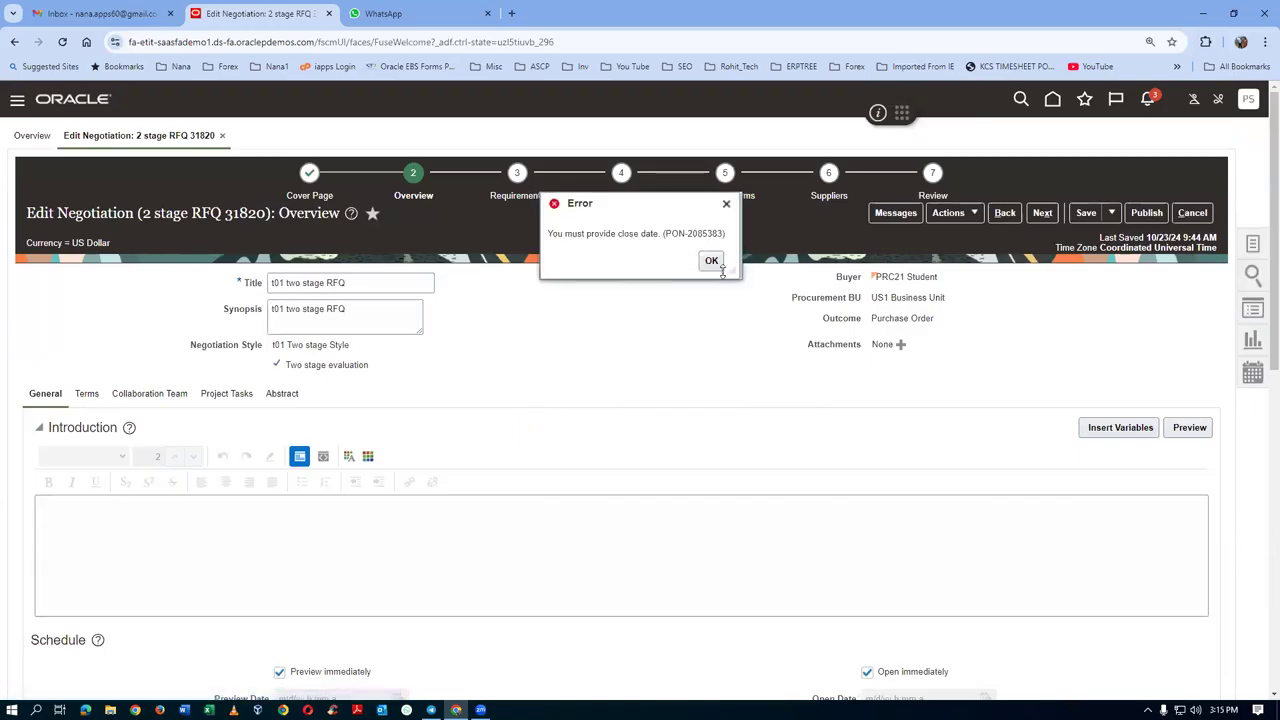
{"action": "left_click", "coordinate": [711, 262]}
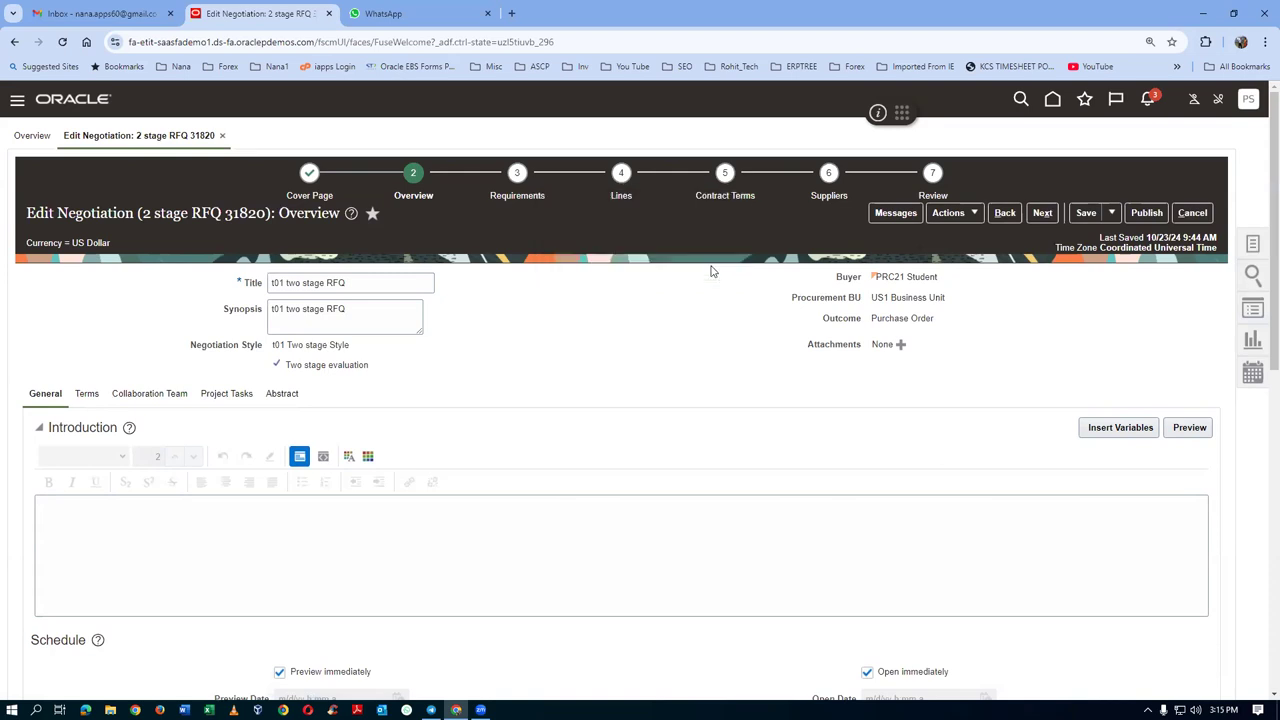
{"action": "scroll", "coordinate": [198, 428], "scroll_direction": "down", "scroll_amount": 3}
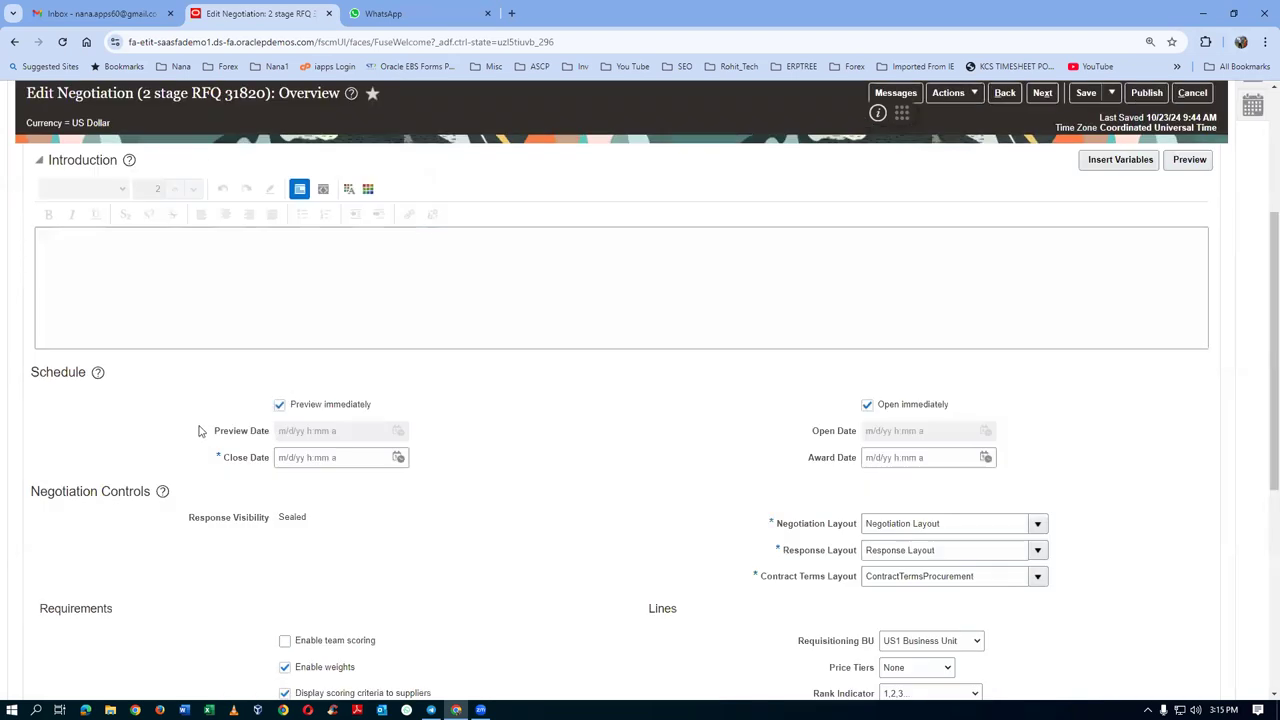
{"action": "left_click", "coordinate": [400, 459]}
{"action": "left_click", "coordinate": [497, 351]}
{"action": "left_click", "coordinate": [549, 427]}
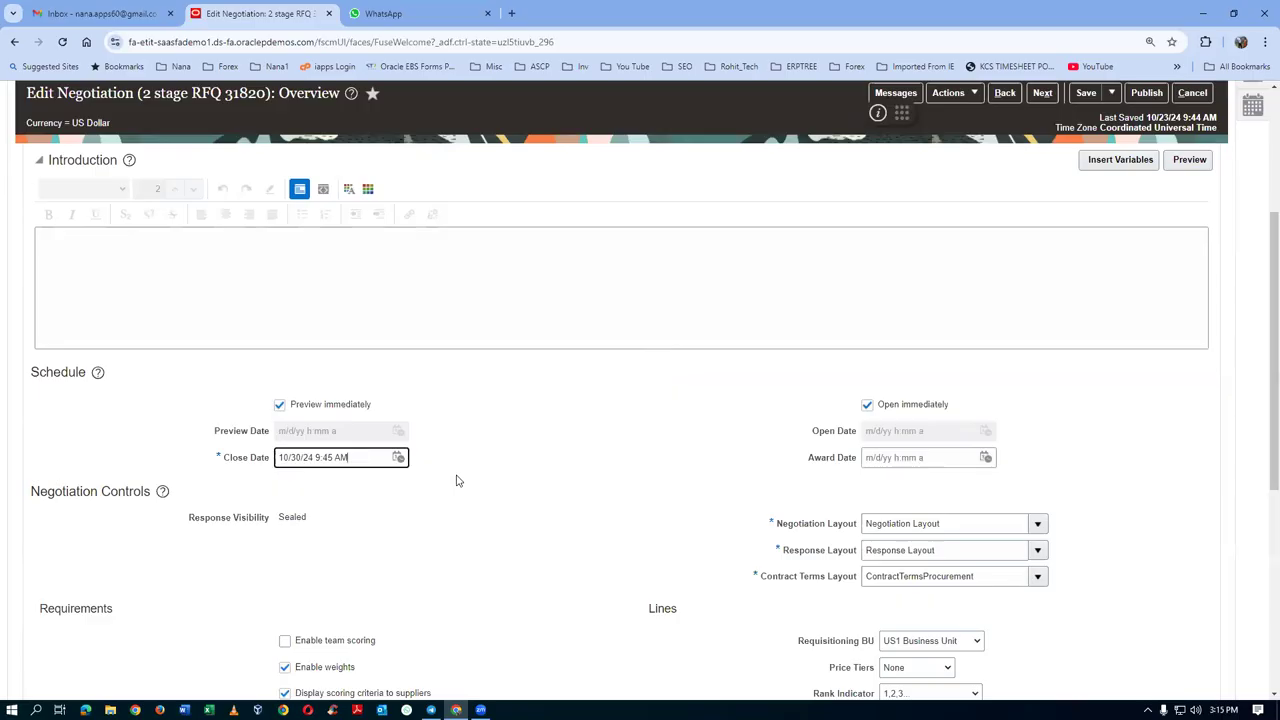
Step: Review the overview settings and advance through Requirements to the Lines step
{"action": "scroll", "coordinate": [456, 481], "scroll_direction": "down", "scroll_amount": 2}
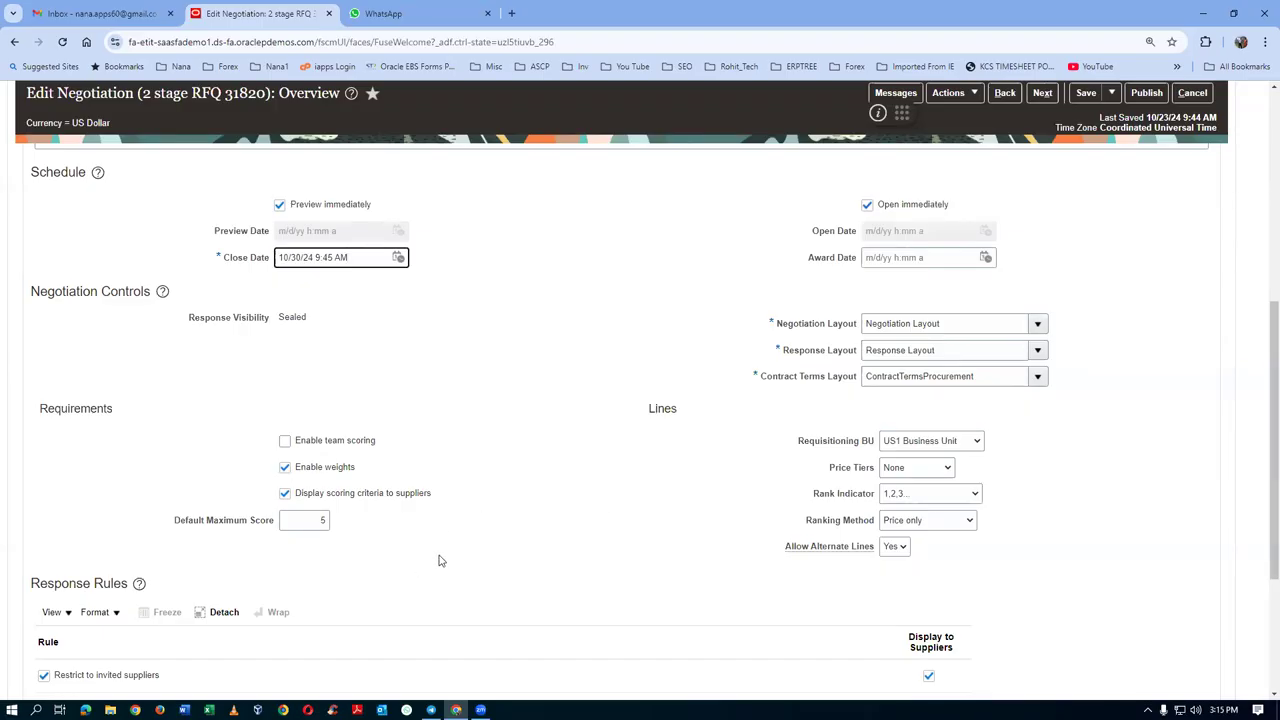
{"action": "scroll", "coordinate": [440, 557], "scroll_direction": "up", "scroll_amount": 2}
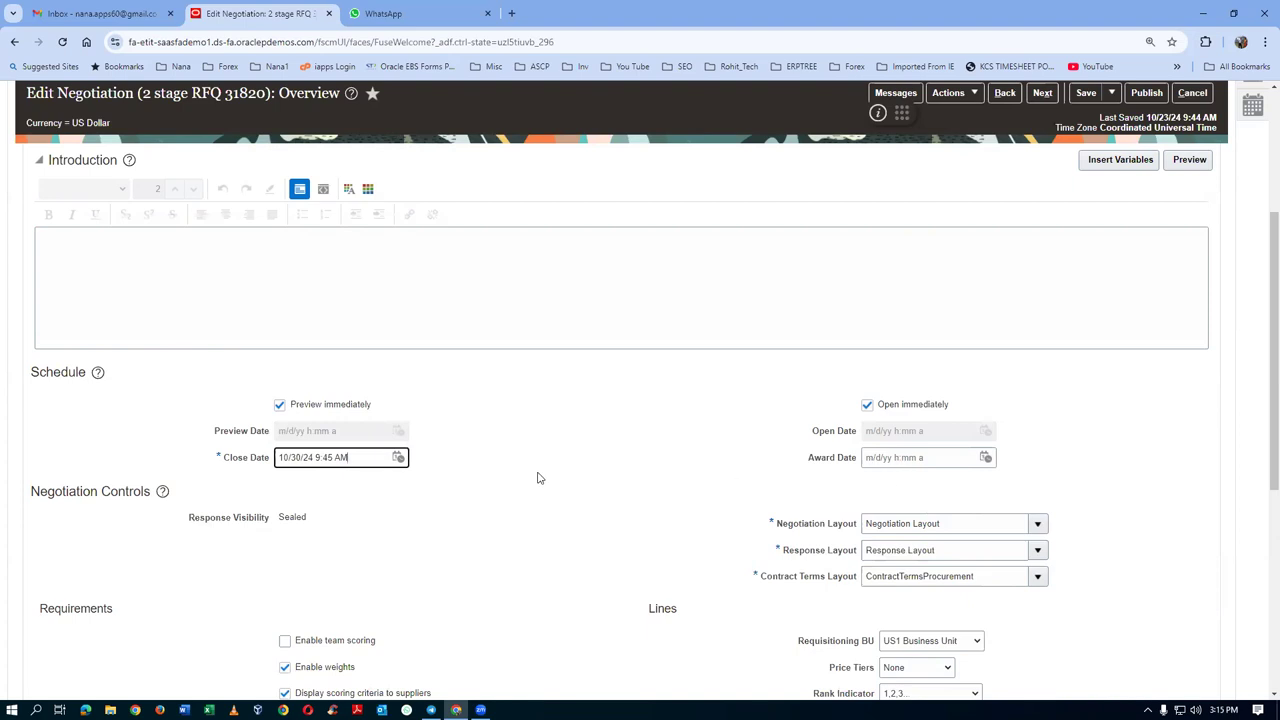
{"action": "scroll", "coordinate": [538, 479], "scroll_direction": "down", "scroll_amount": 2}
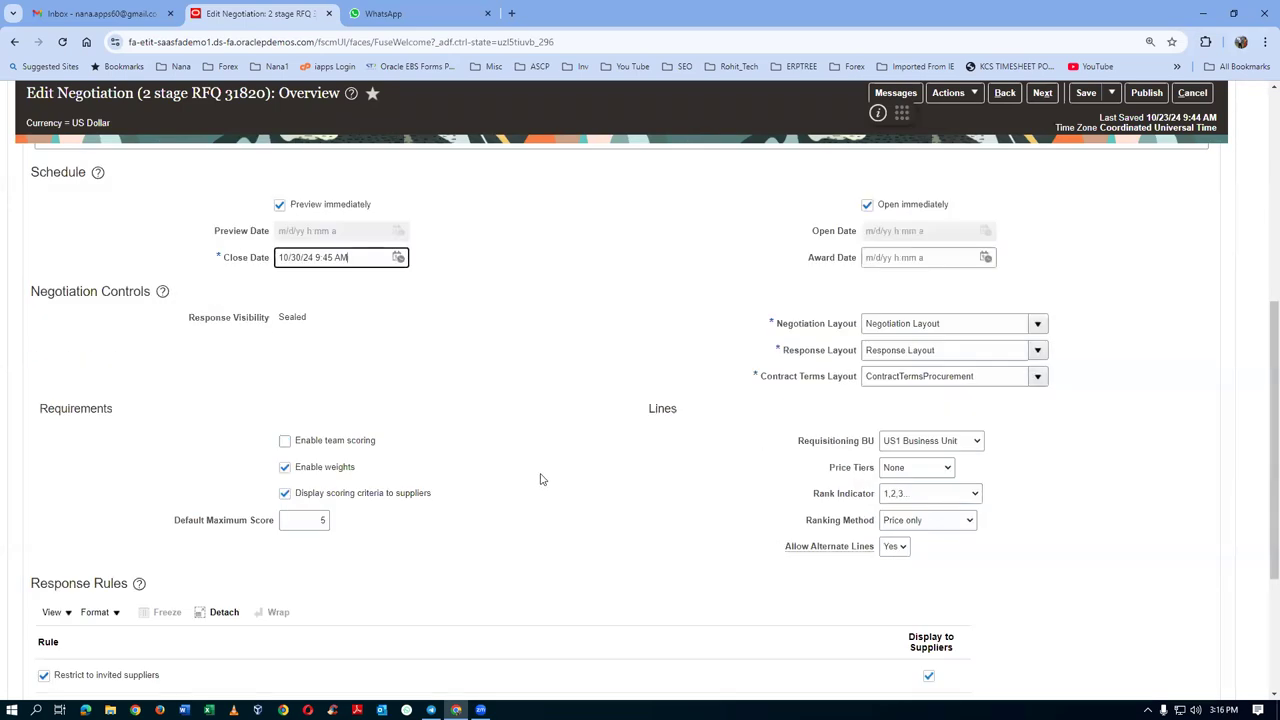
{"action": "scroll", "coordinate": [540, 479], "scroll_direction": "down", "scroll_amount": 2}
{"action": "scroll", "coordinate": [542, 481], "scroll_direction": "down", "scroll_amount": 1}
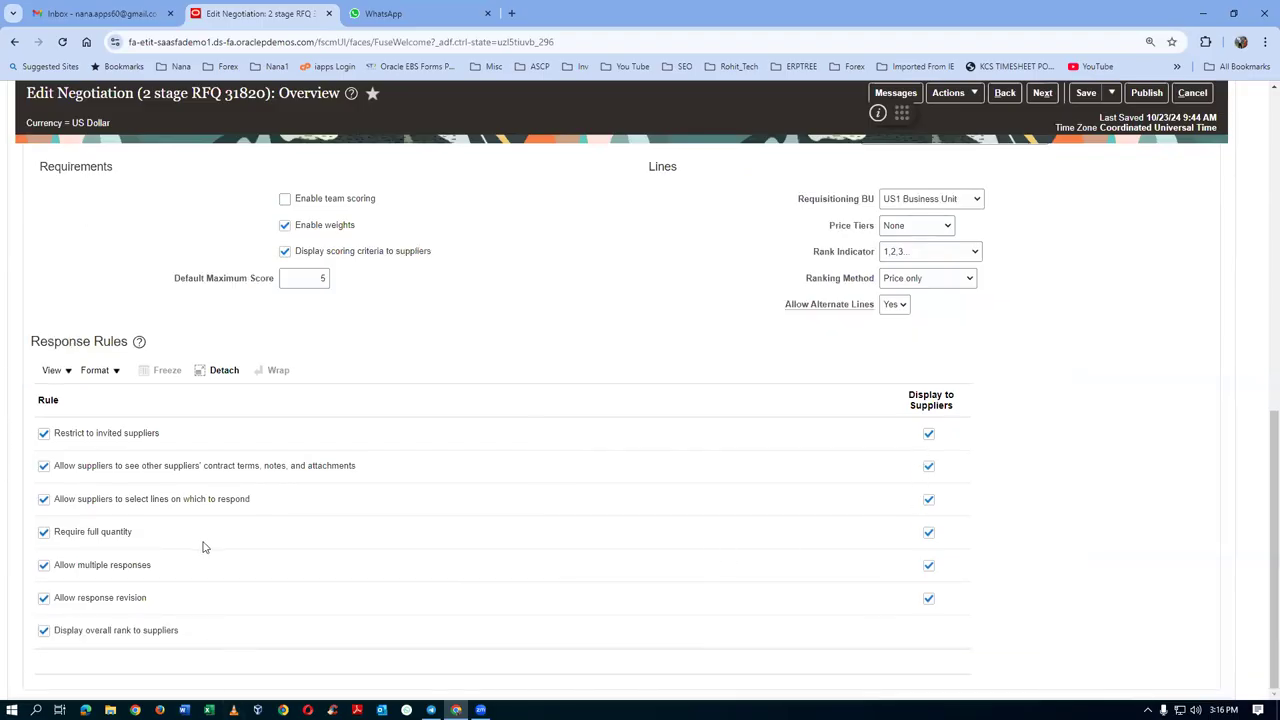
{"action": "scroll", "coordinate": [387, 495], "scroll_direction": "up", "scroll_amount": 8}
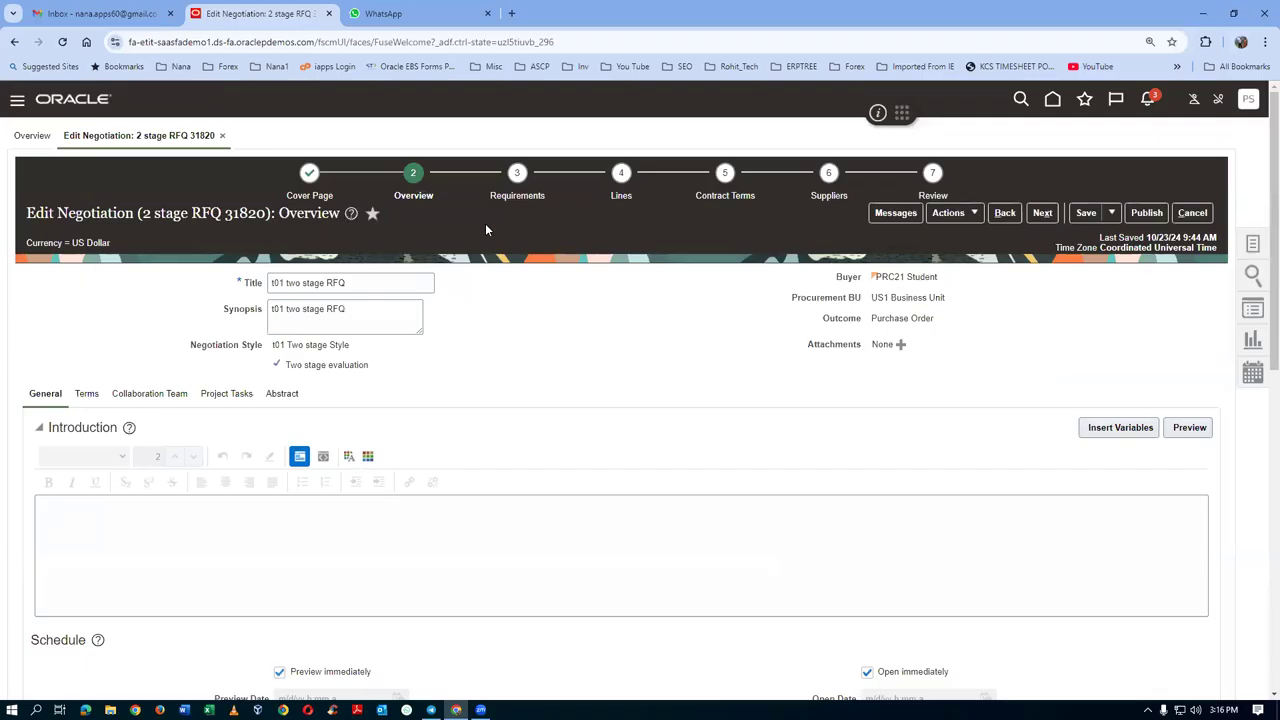
{"action": "left_click", "coordinate": [530, 198]}
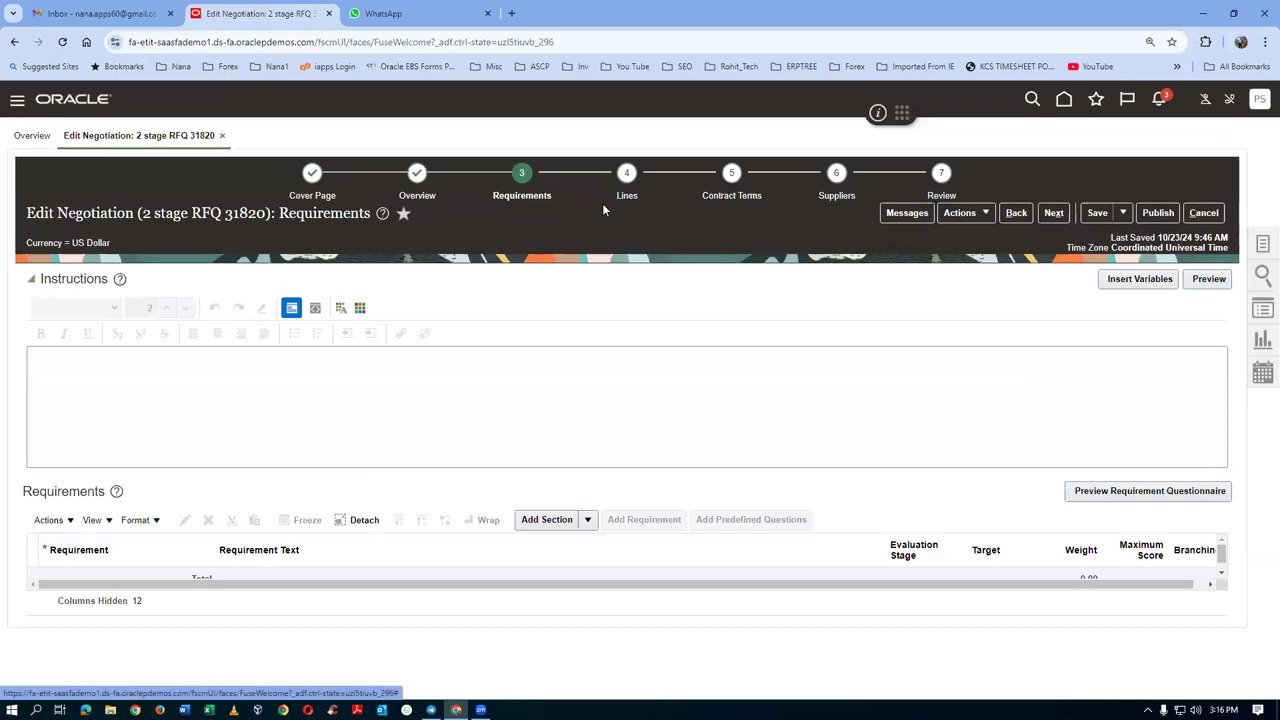
{"action": "left_click", "coordinate": [626, 192]}
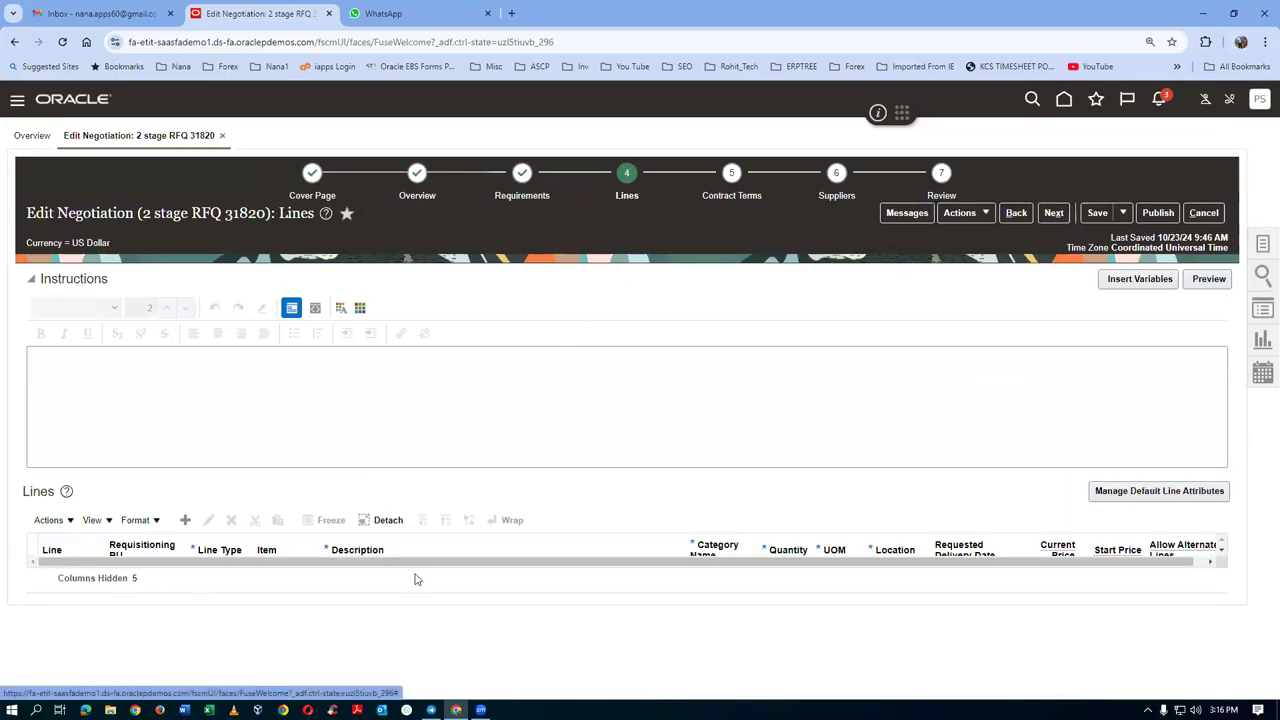
Step: Add line 1 for item AS65000 Standard Inkjet Printer with quantity 10
{"action": "left_click", "coordinate": [185, 520]}
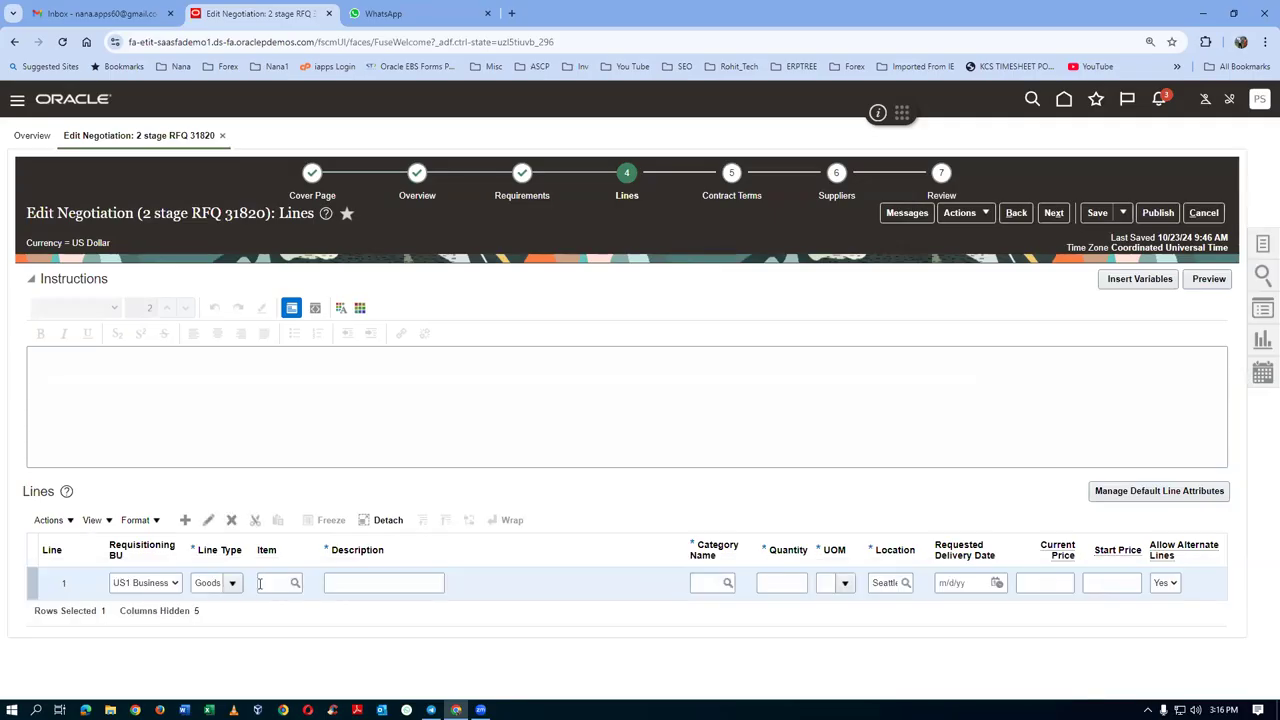
{"action": "left_click", "coordinate": [268, 584]}
{"action": "type", "text": "AS6500"}
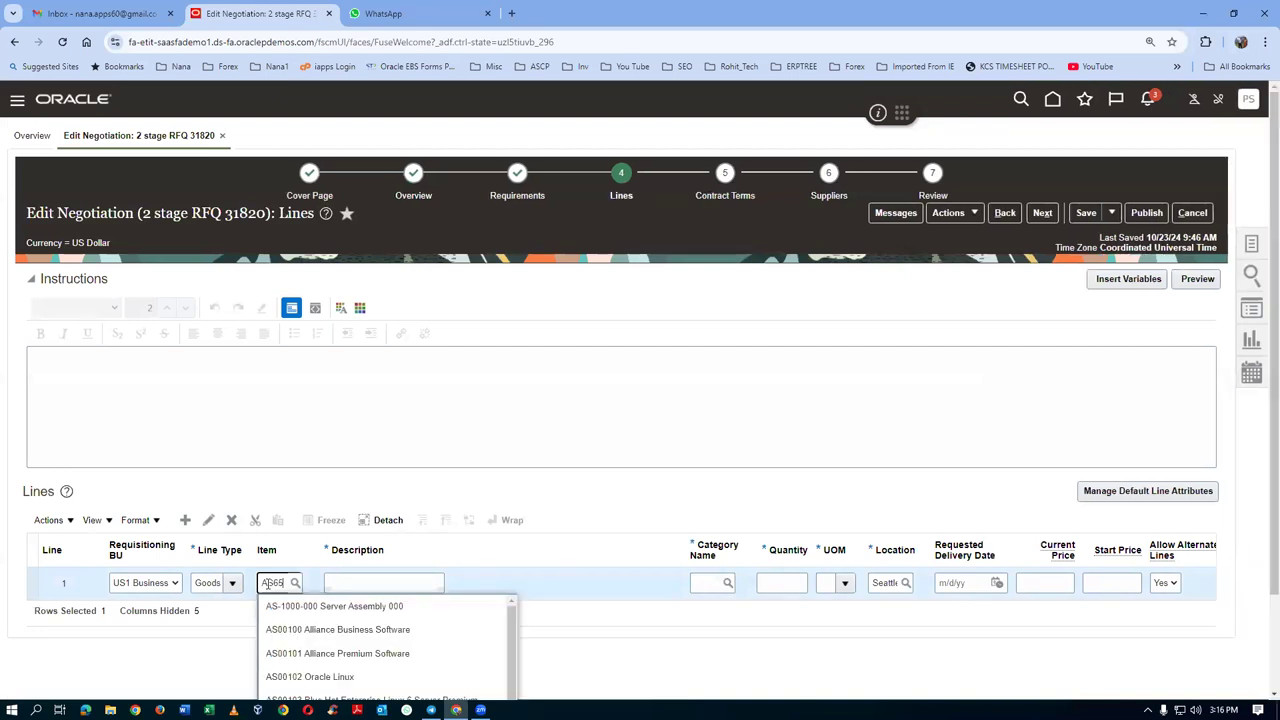
{"action": "type", "text": "0"}
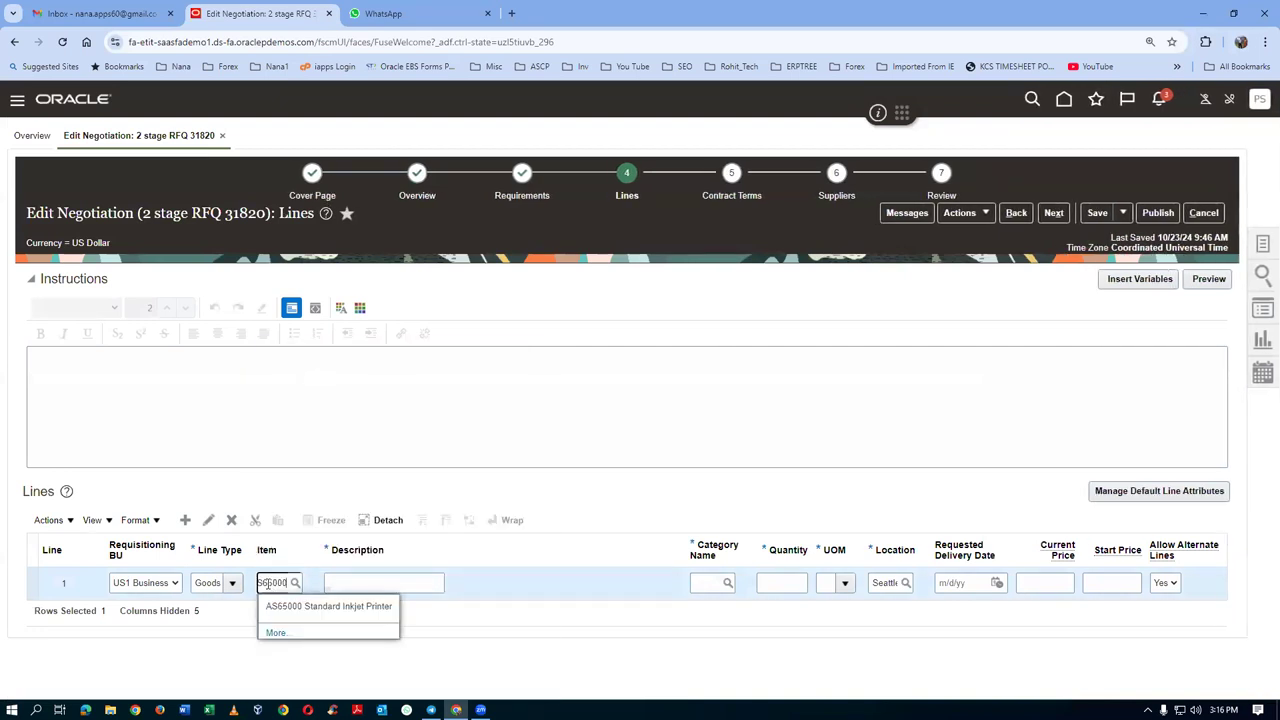
{"action": "left_click", "coordinate": [371, 606]}
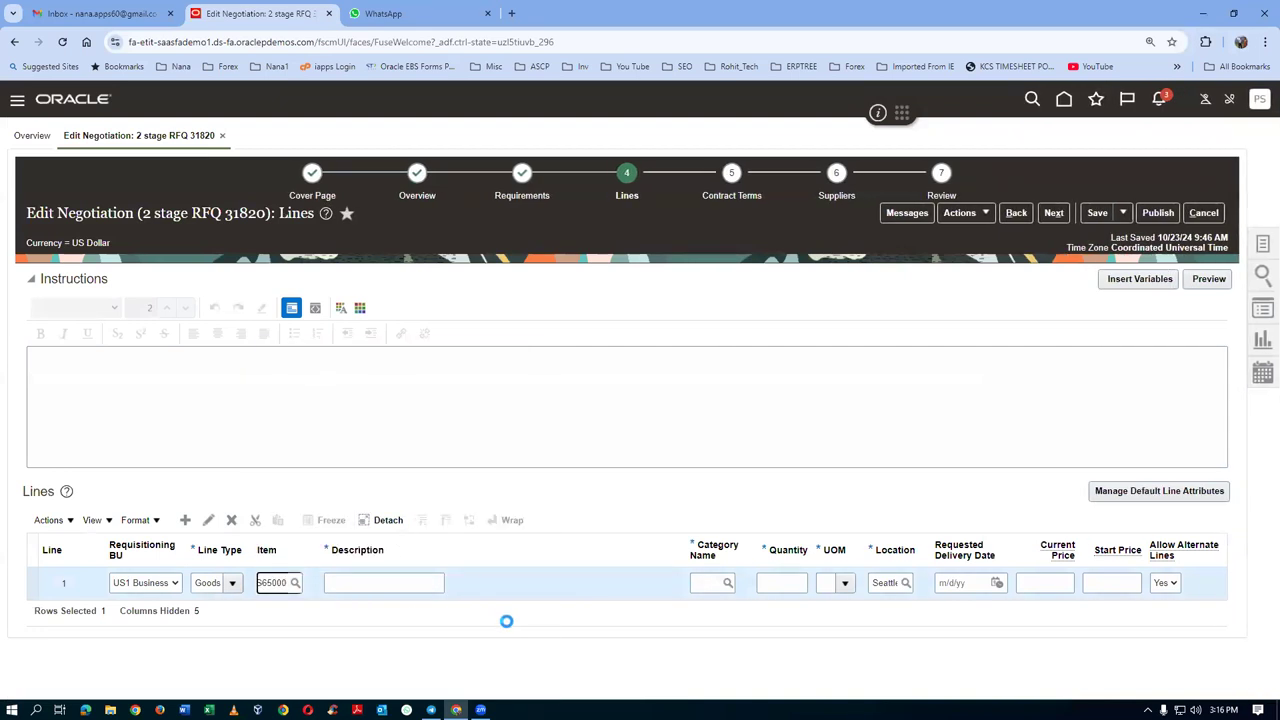
{"action": "left_click", "coordinate": [760, 590]}
{"action": "type", "text": "1"}
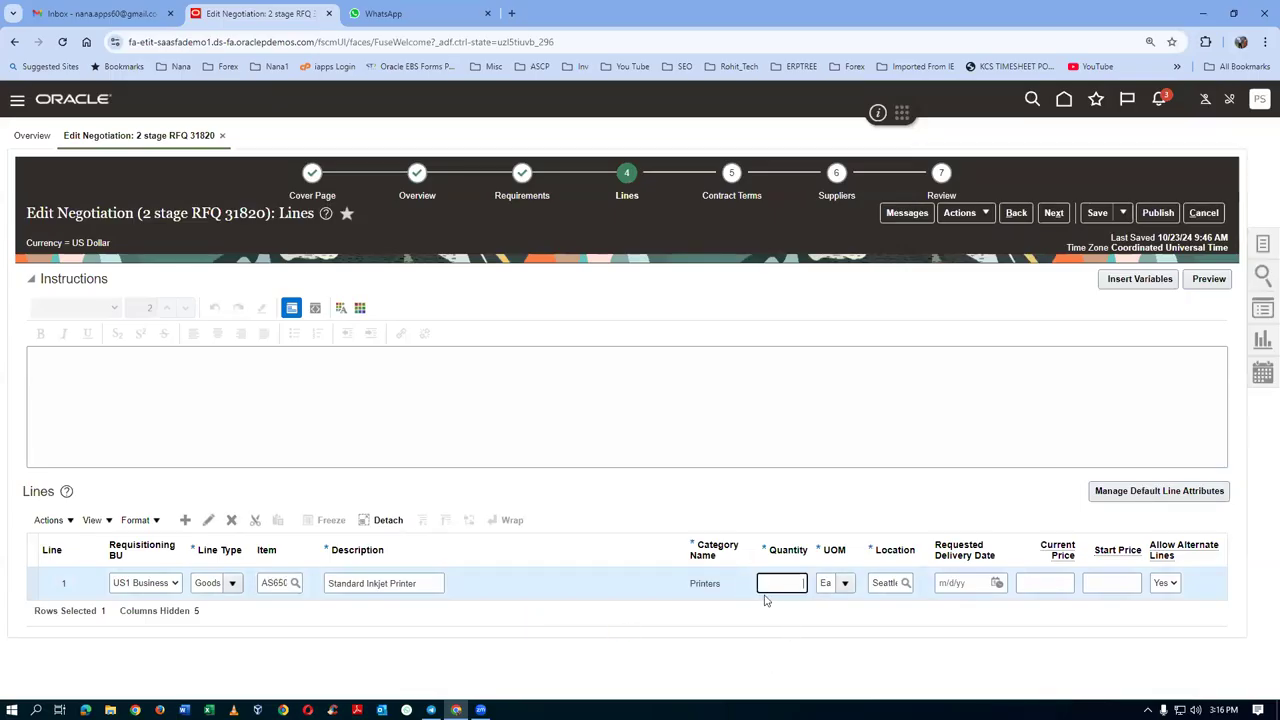
{"action": "type", "text": "0"}
{"action": "key", "text": "Tab"}
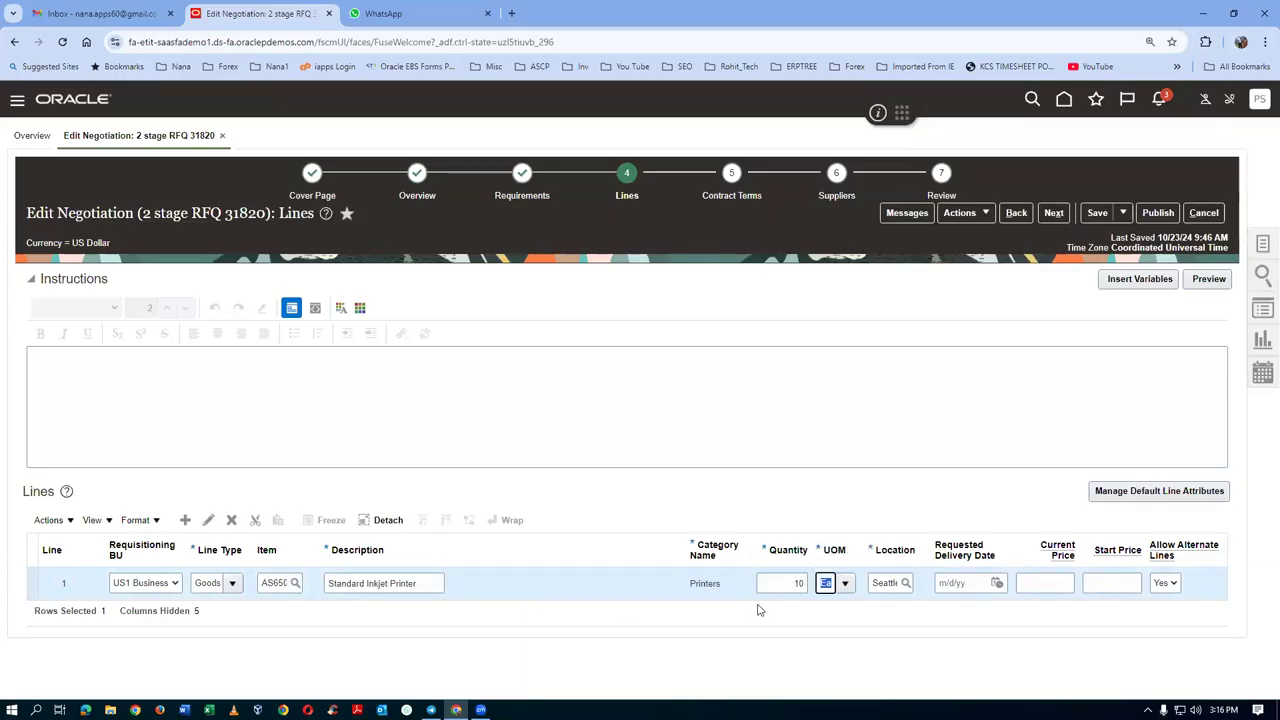
Step: Give line 1 a current and start price of 100.00
{"action": "left_click", "coordinate": [1030, 583]}
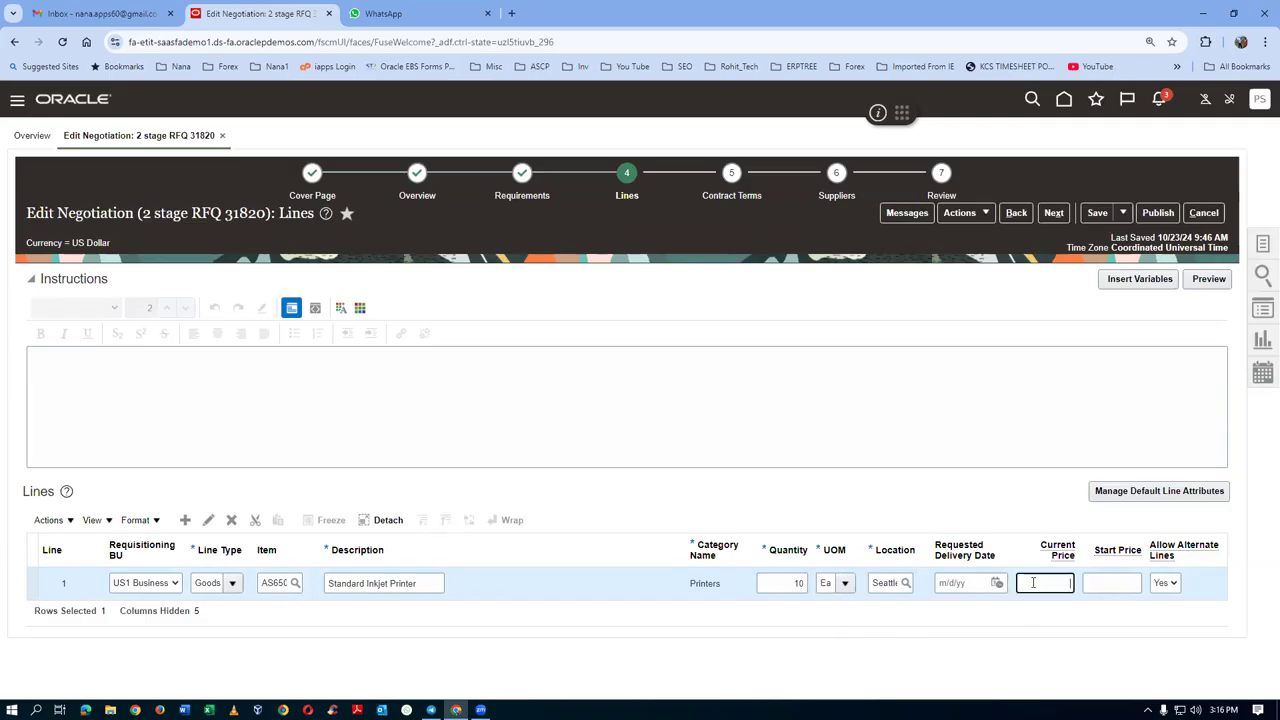
{"action": "key", "text": "Tab"}
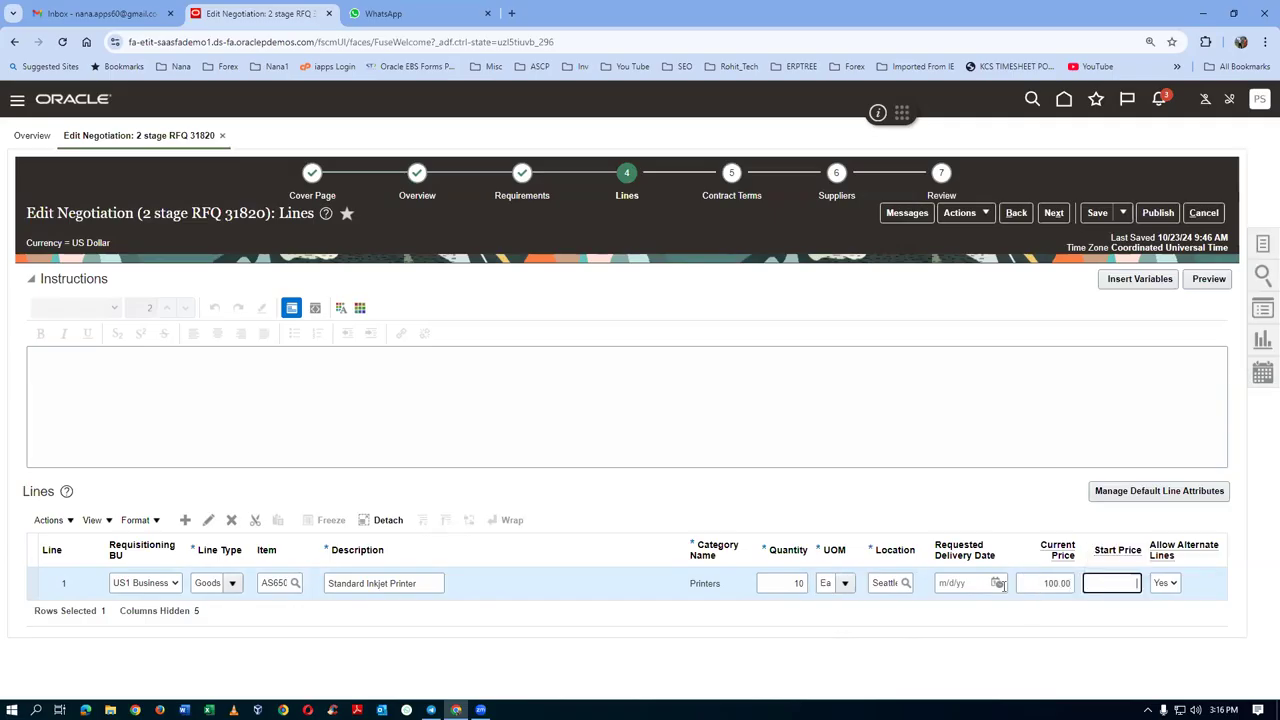
{"action": "type", "text": "1"}
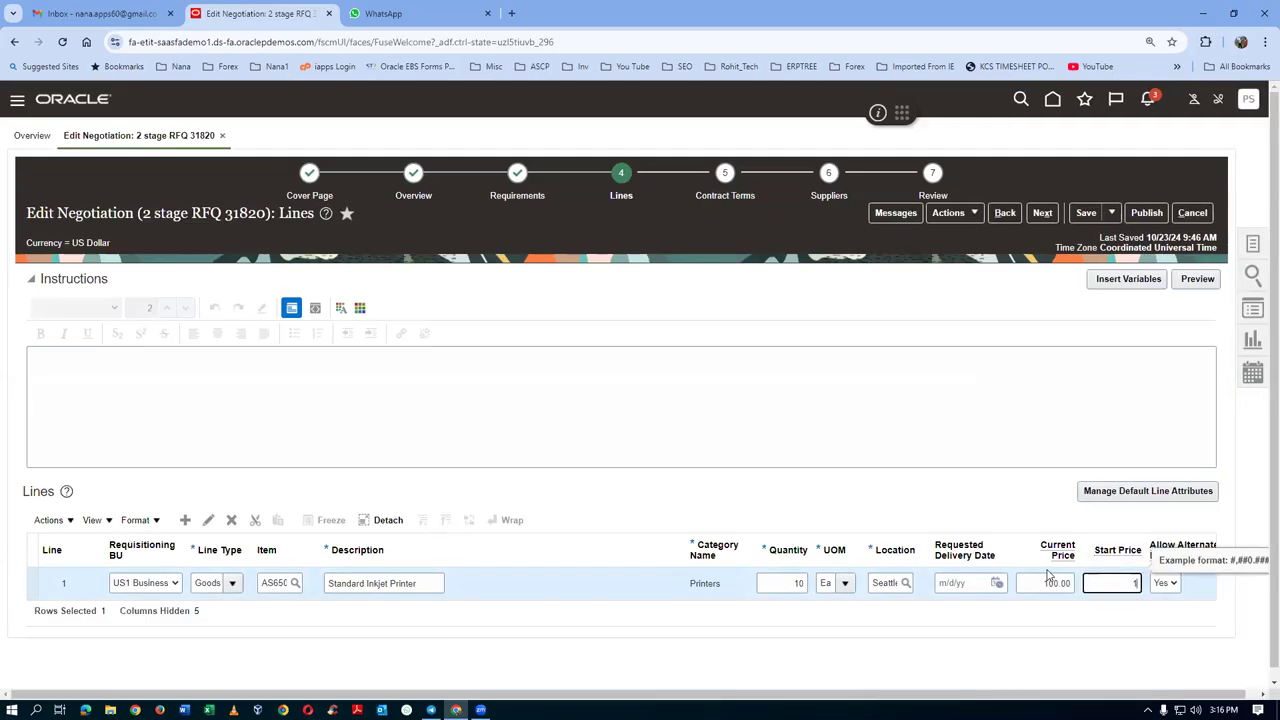
{"action": "type", "text": "00"}
{"action": "key", "text": "Tab"}
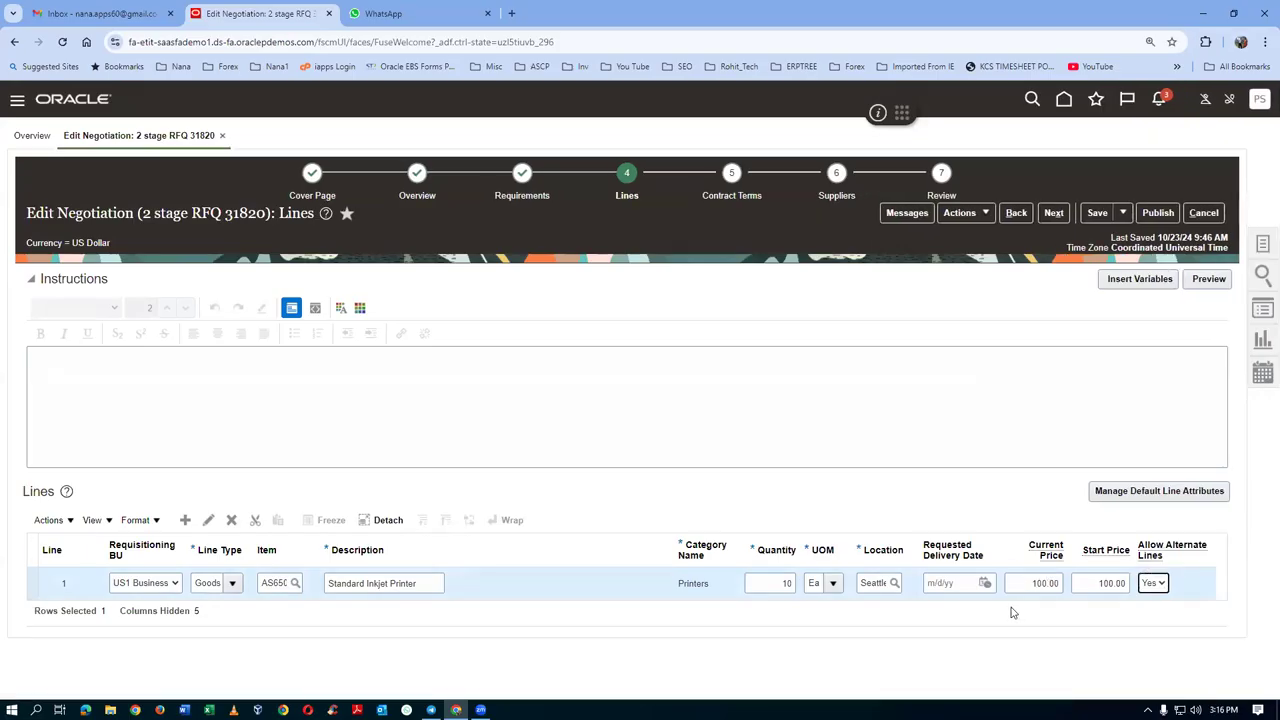
{"action": "left_click", "coordinate": [34, 584]}
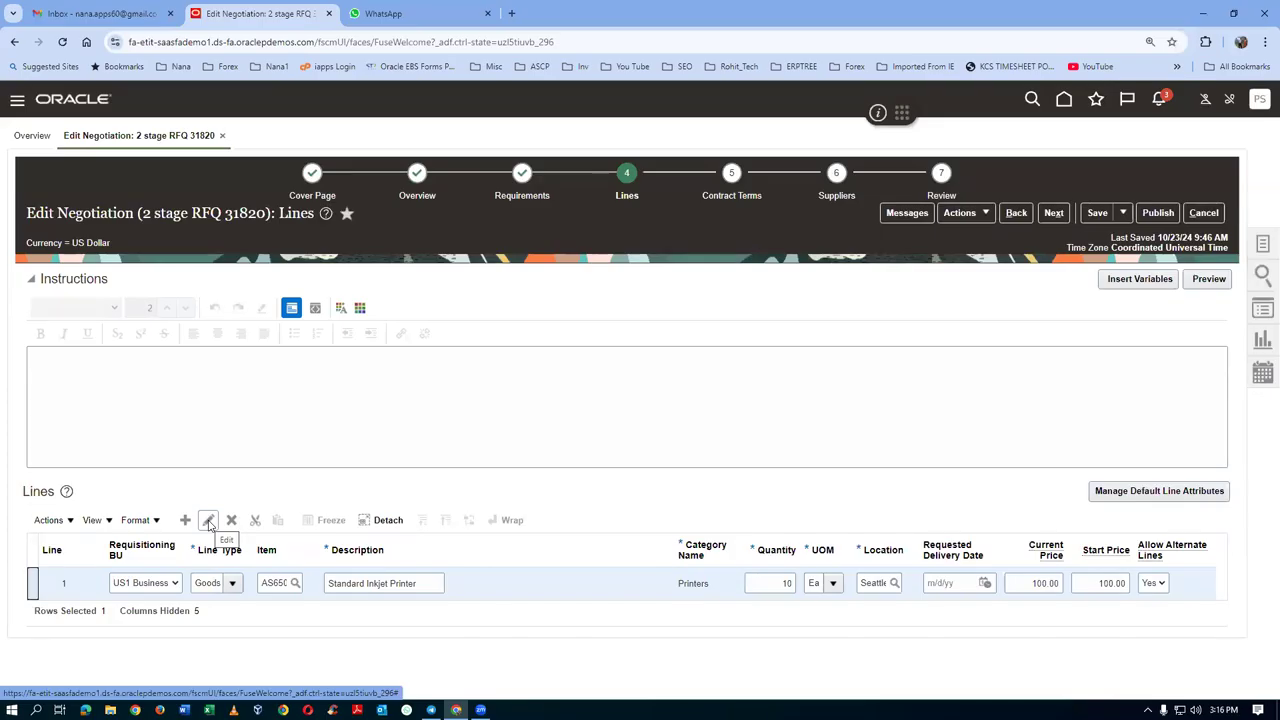
{"action": "left_click", "coordinate": [208, 520]}
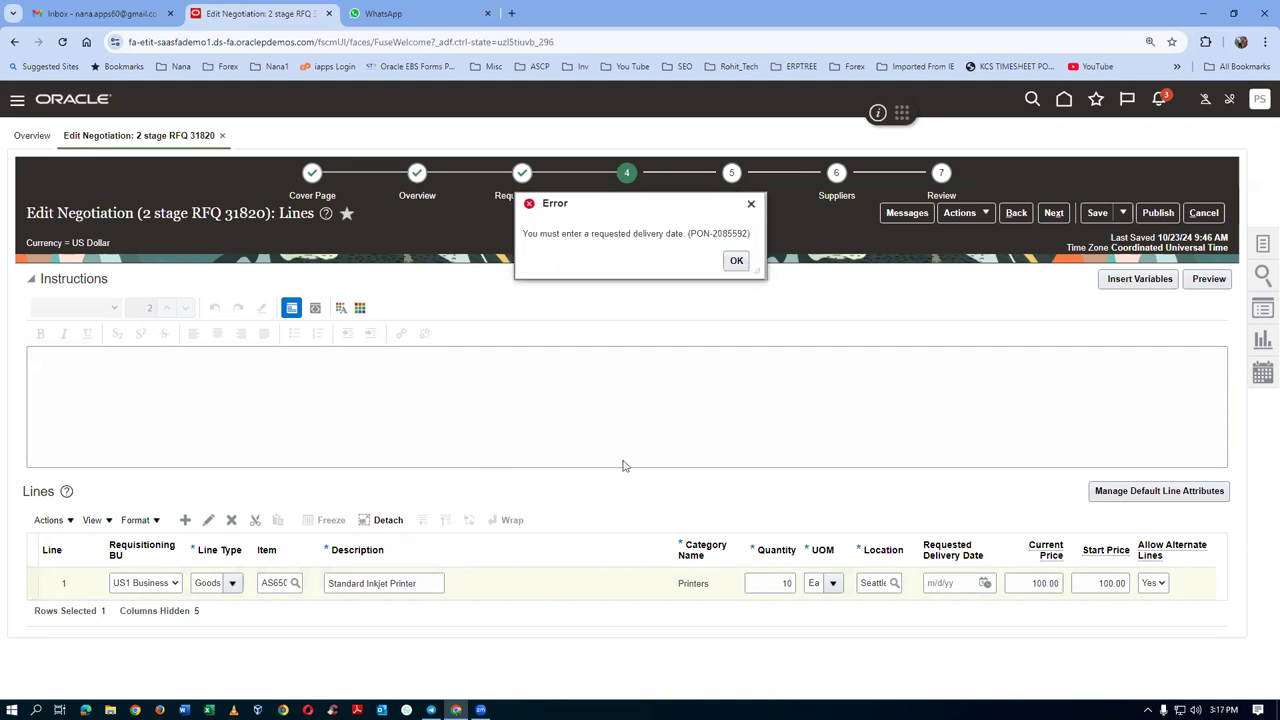
Step: Set line 1's requested delivery date to 11/2/24 and reopen the line for editing
{"action": "left_click", "coordinate": [744, 260]}
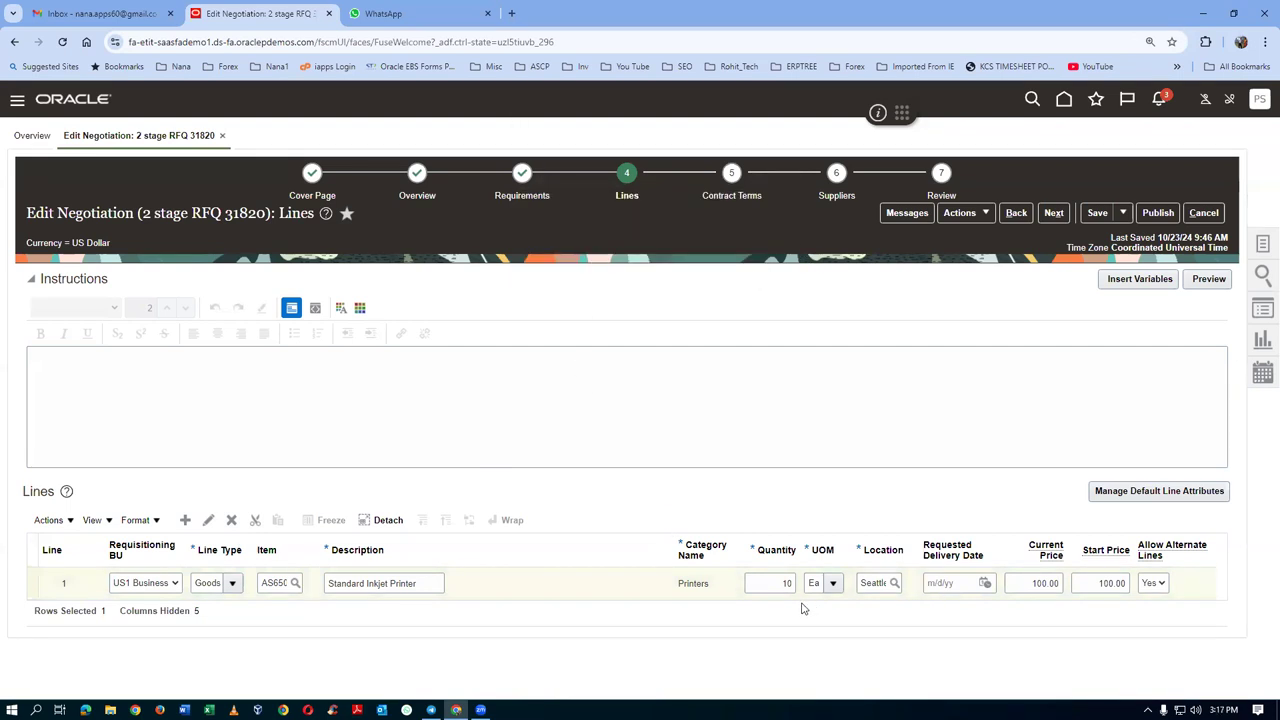
{"action": "left_click", "coordinate": [985, 583]}
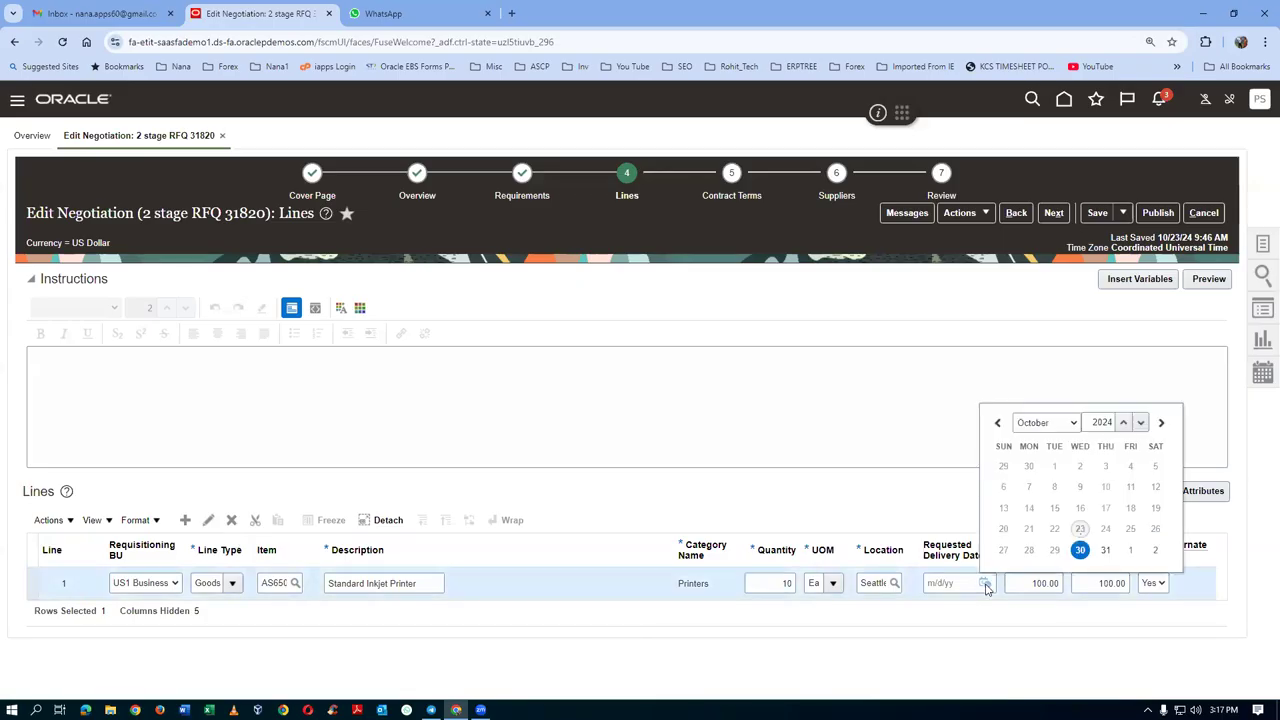
{"action": "left_click", "coordinate": [1156, 550]}
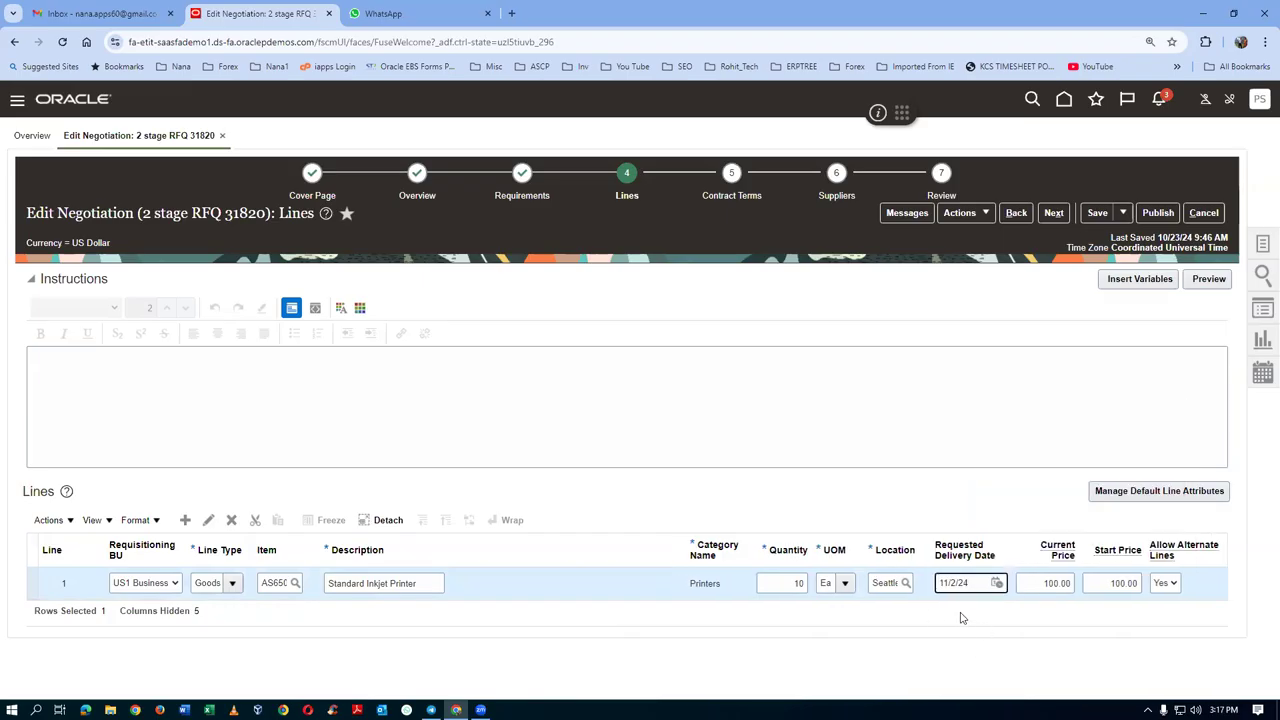
{"action": "left_click", "coordinate": [50, 608]}
{"action": "left_click", "coordinate": [207, 521]}
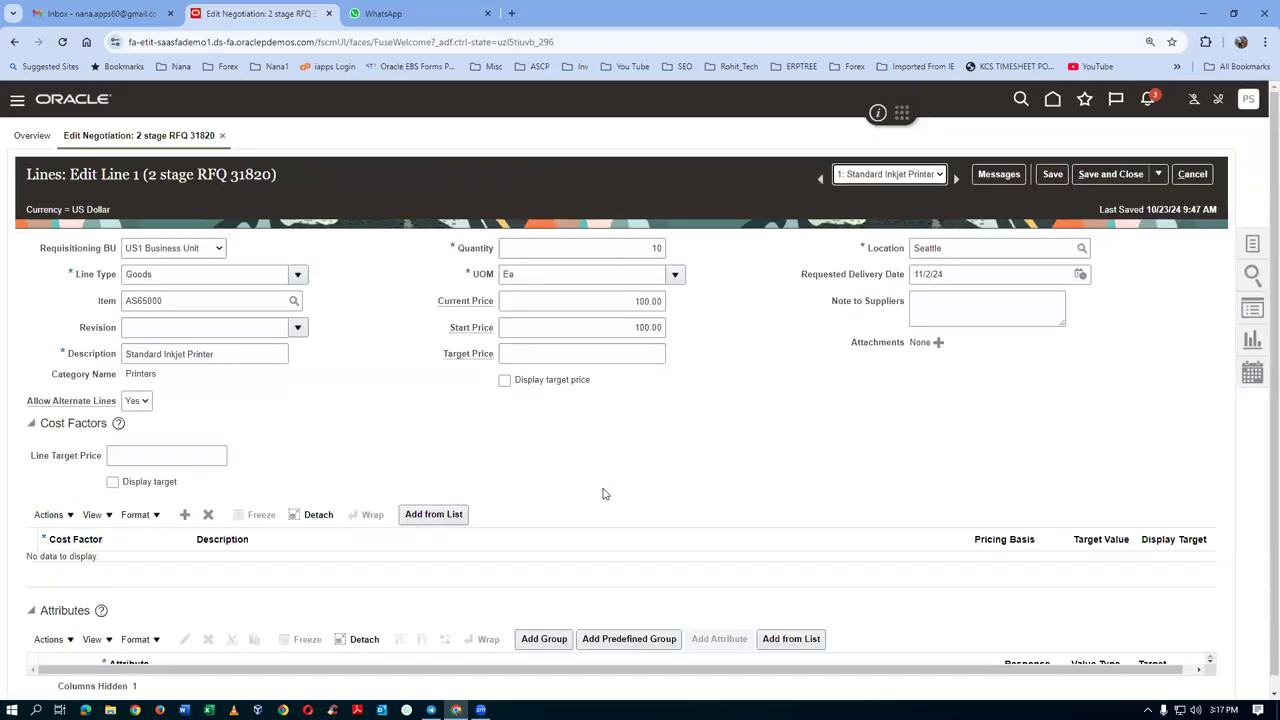
Step: Add a Warranty attribute group row to line 1's attributes
{"action": "scroll", "coordinate": [603, 493], "scroll_direction": "down", "scroll_amount": 1}
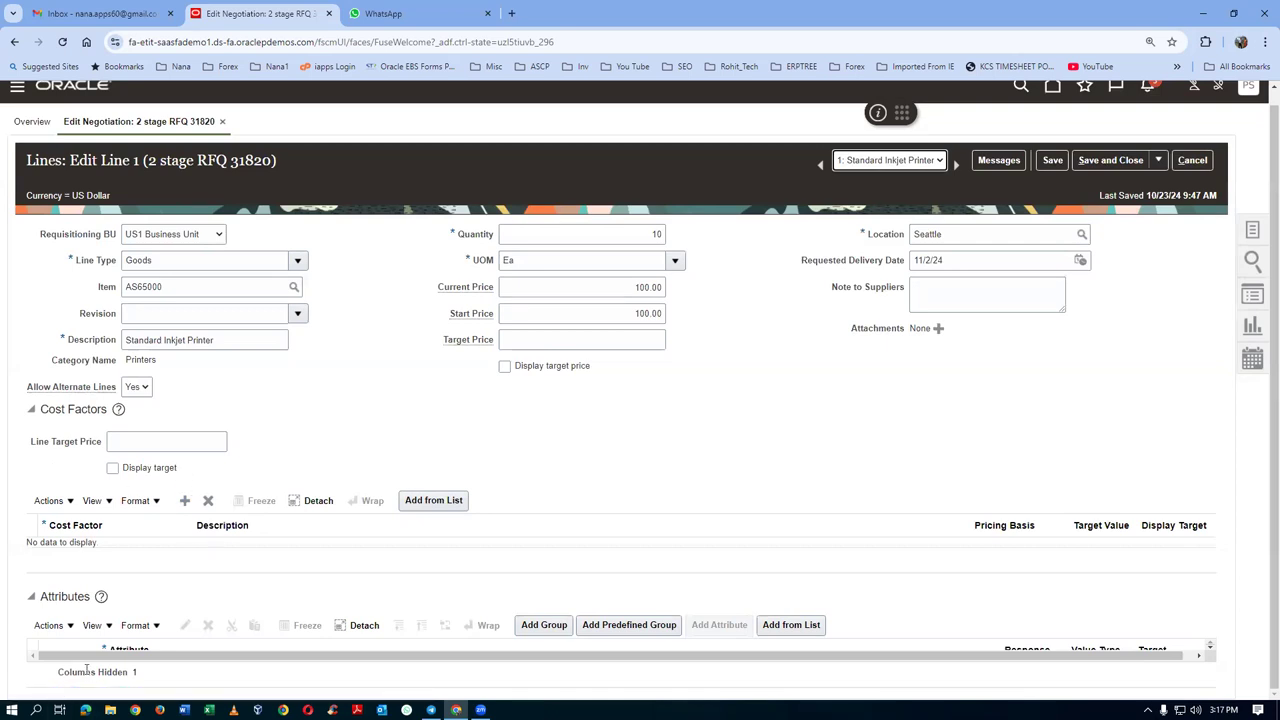
{"action": "scroll", "coordinate": [101, 655], "scroll_direction": "down", "scroll_amount": 1}
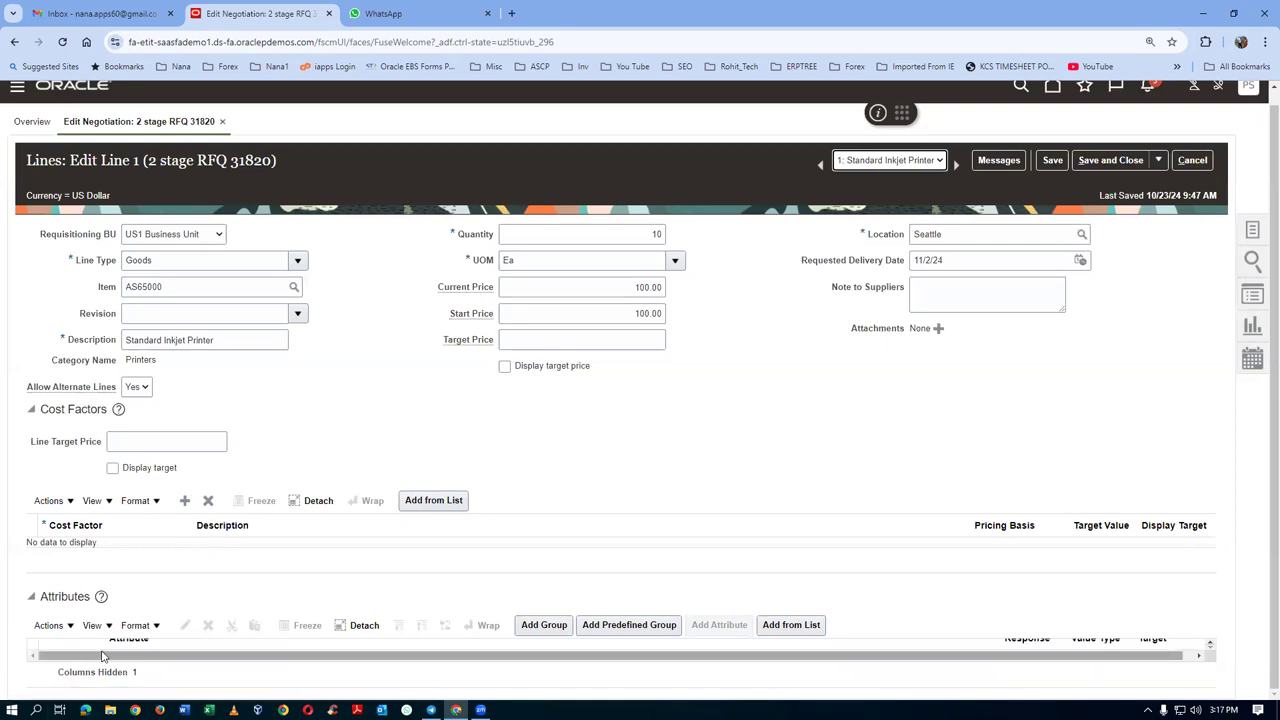
{"action": "left_click", "coordinate": [49, 627]}
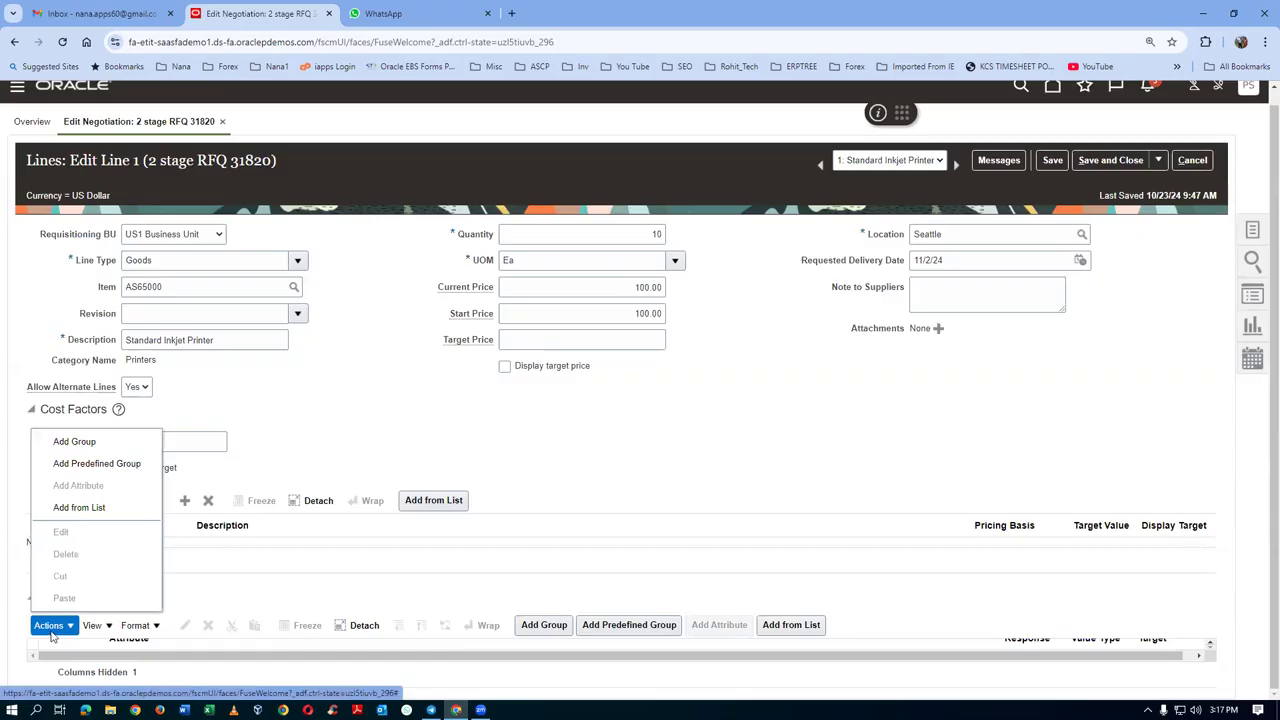
{"action": "left_click", "coordinate": [97, 464]}
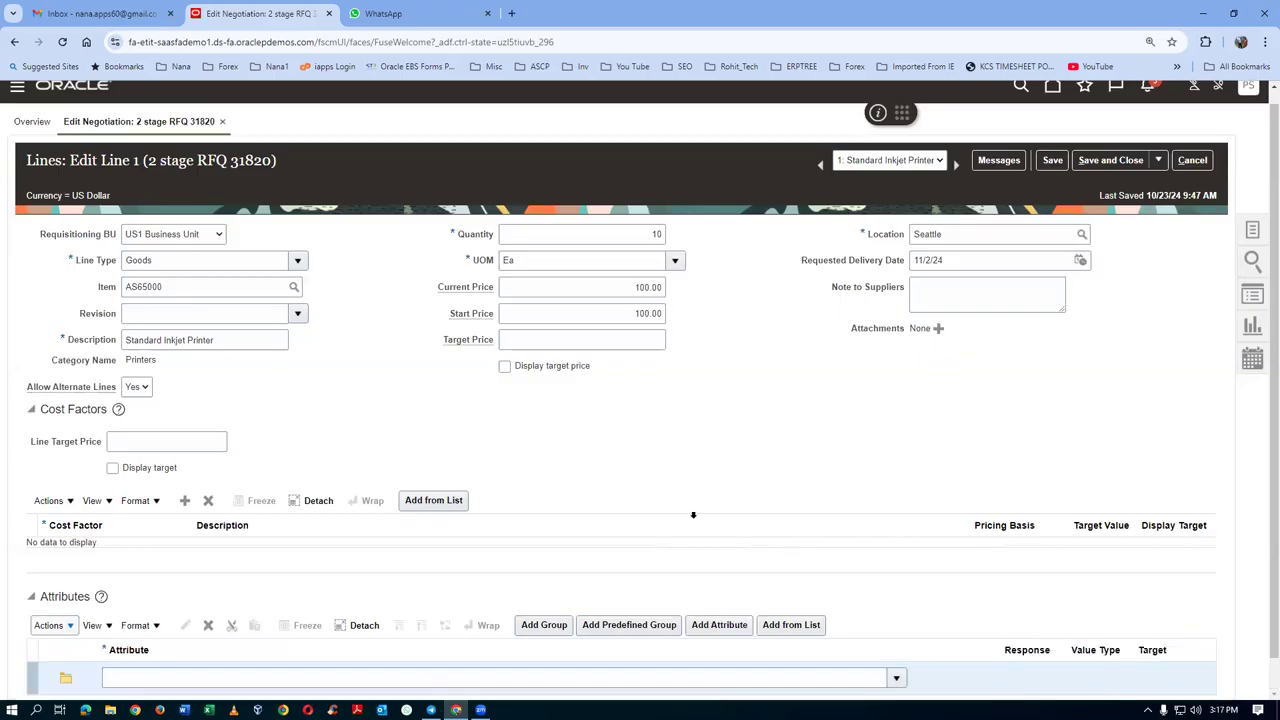
{"action": "scroll", "coordinate": [693, 515], "scroll_direction": "down", "scroll_amount": 1}
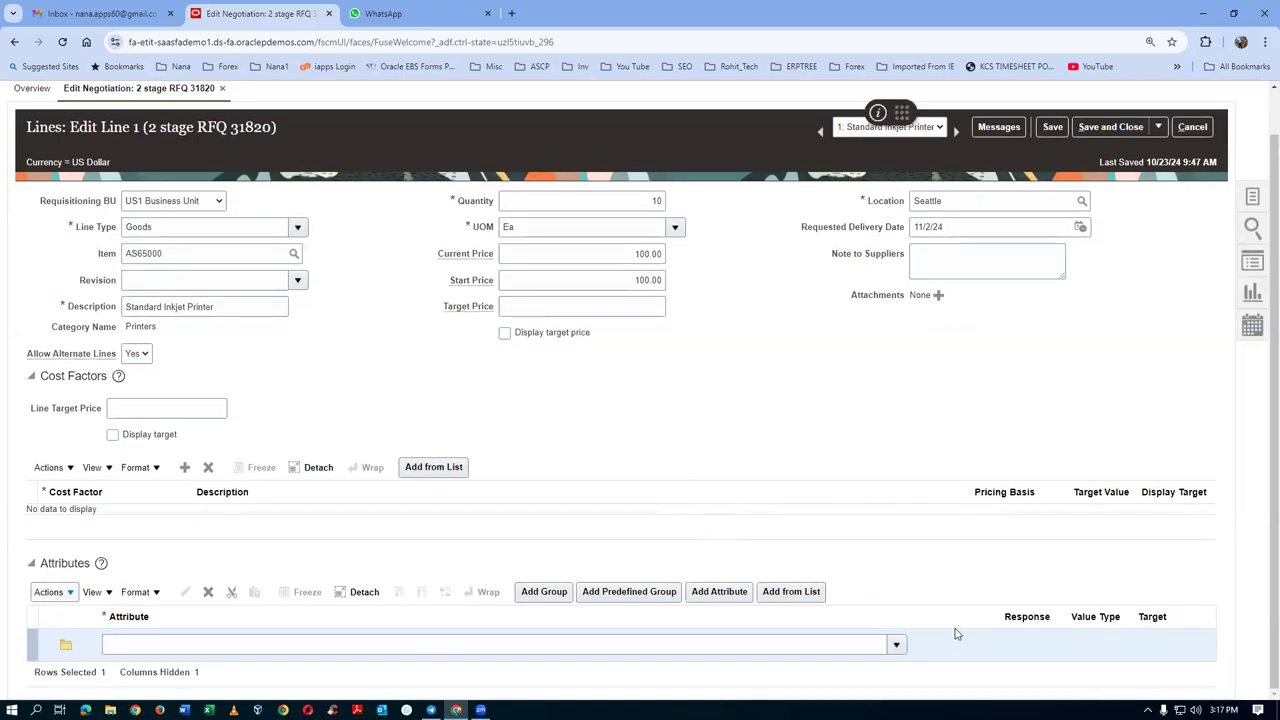
{"action": "left_click", "coordinate": [896, 645]}
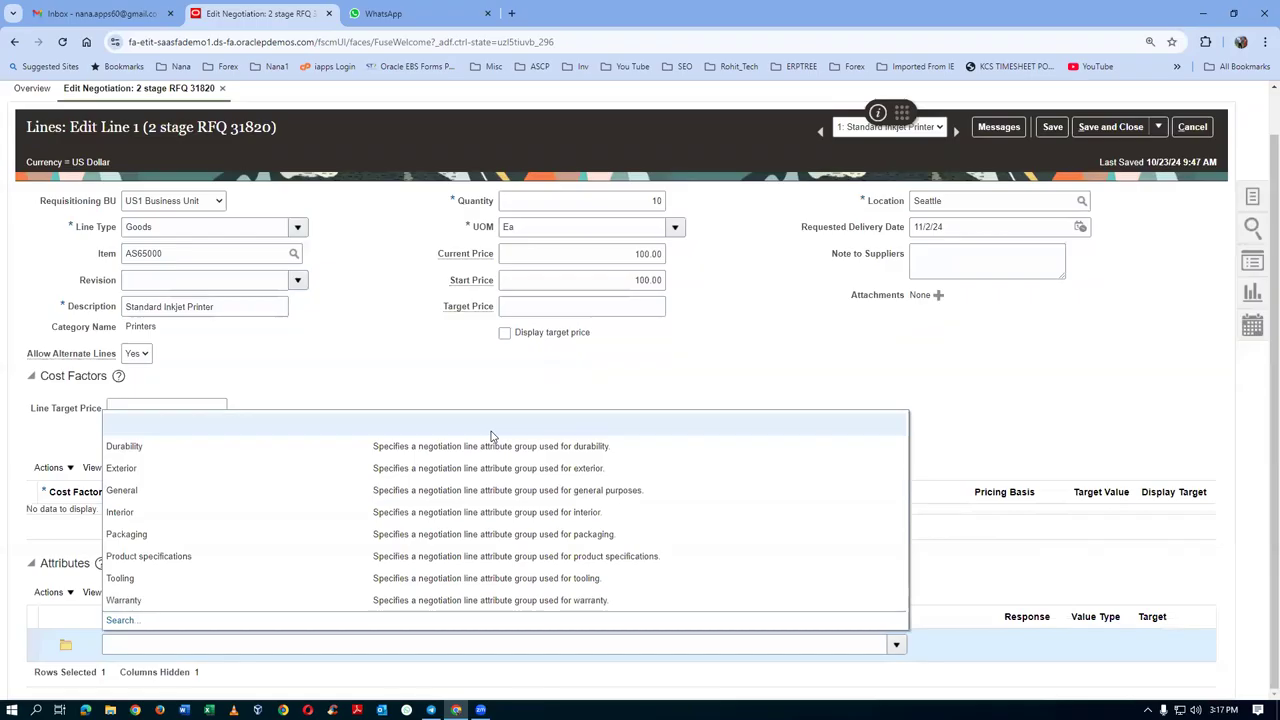
{"action": "left_click", "coordinate": [286, 601]}
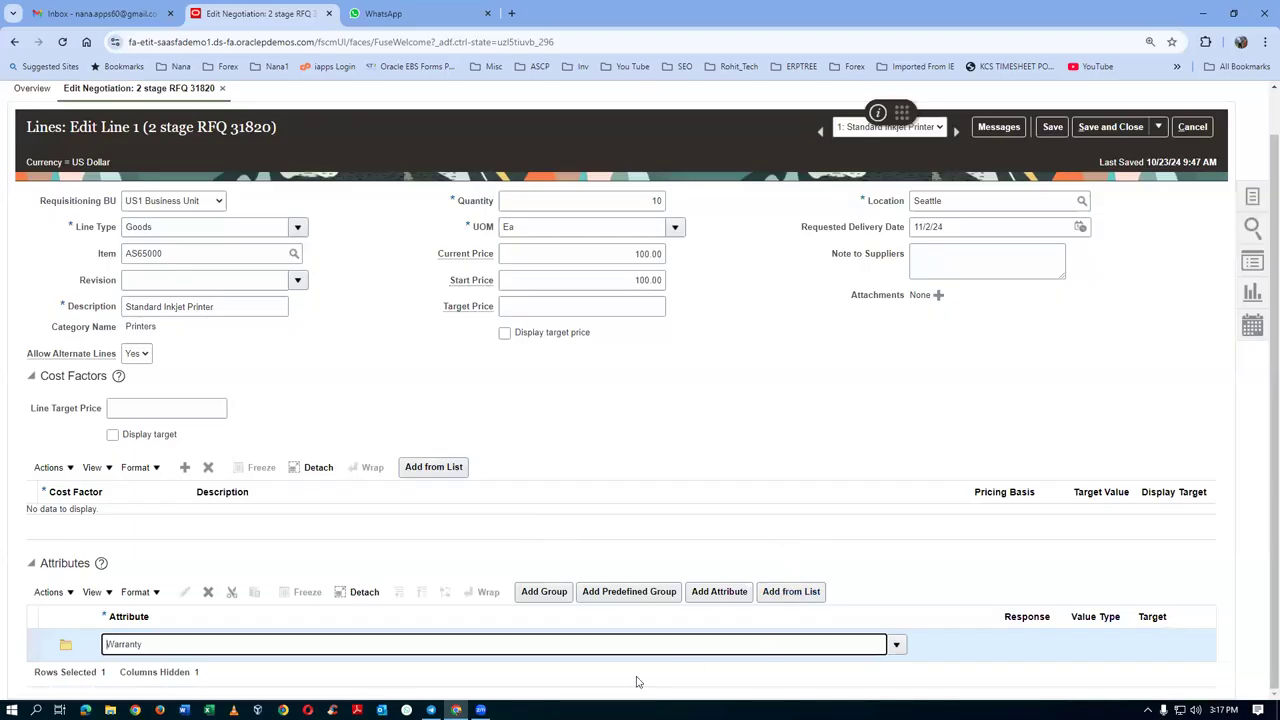
{"action": "left_click", "coordinate": [29, 655]}
Step: Search attribute lists, cancel without adding one, and select the Warranty group
{"action": "left_click", "coordinate": [803, 591]}
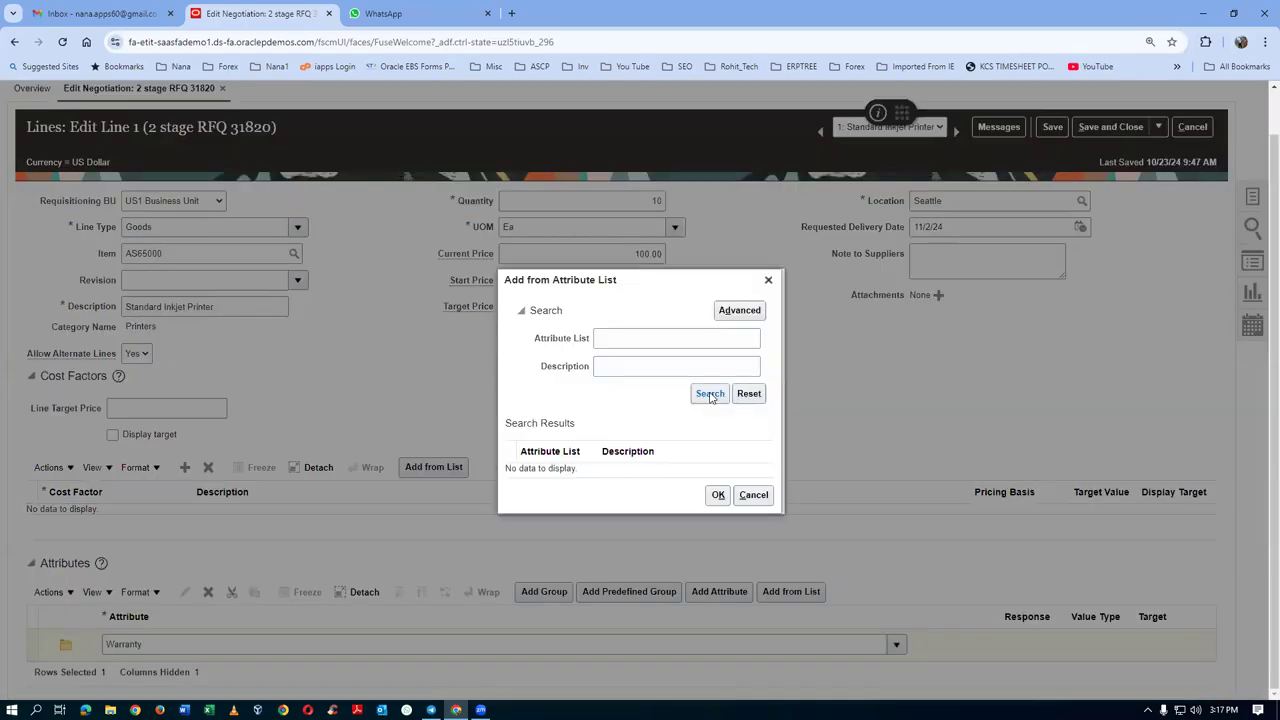
{"action": "left_click", "coordinate": [668, 344]}
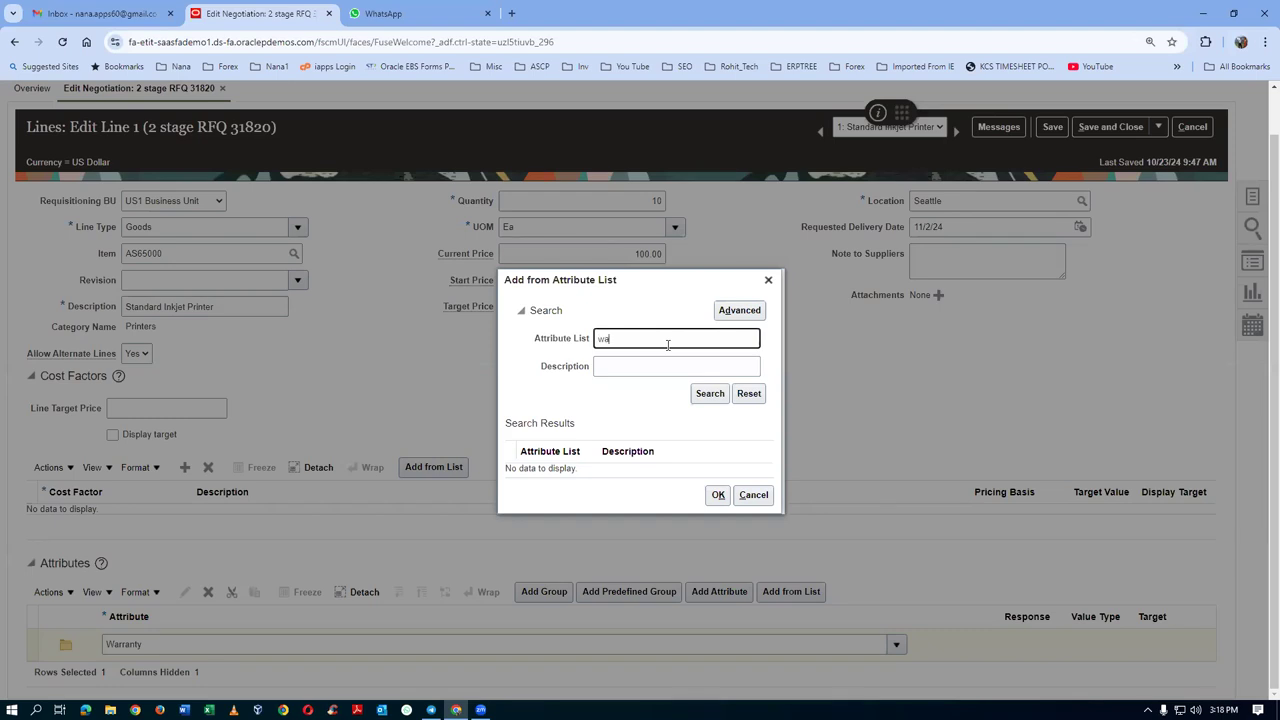
{"action": "left_click", "coordinate": [710, 393]}
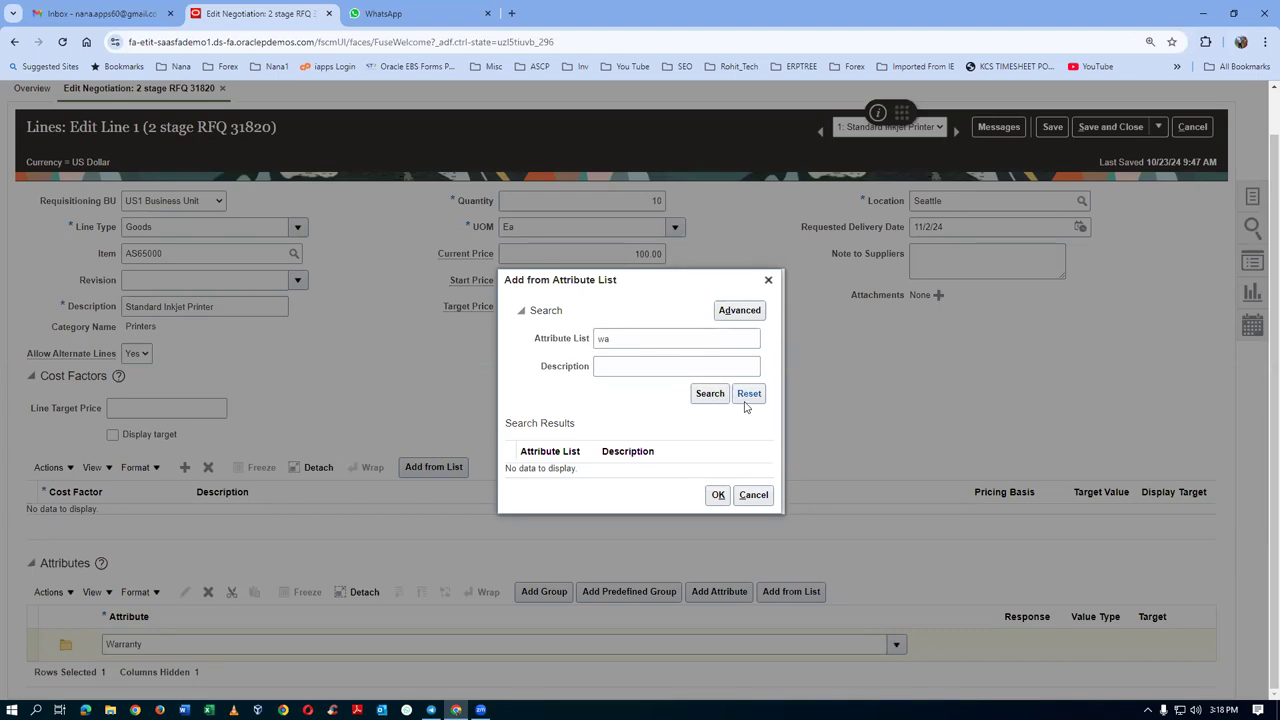
{"action": "left_click", "coordinate": [755, 495]}
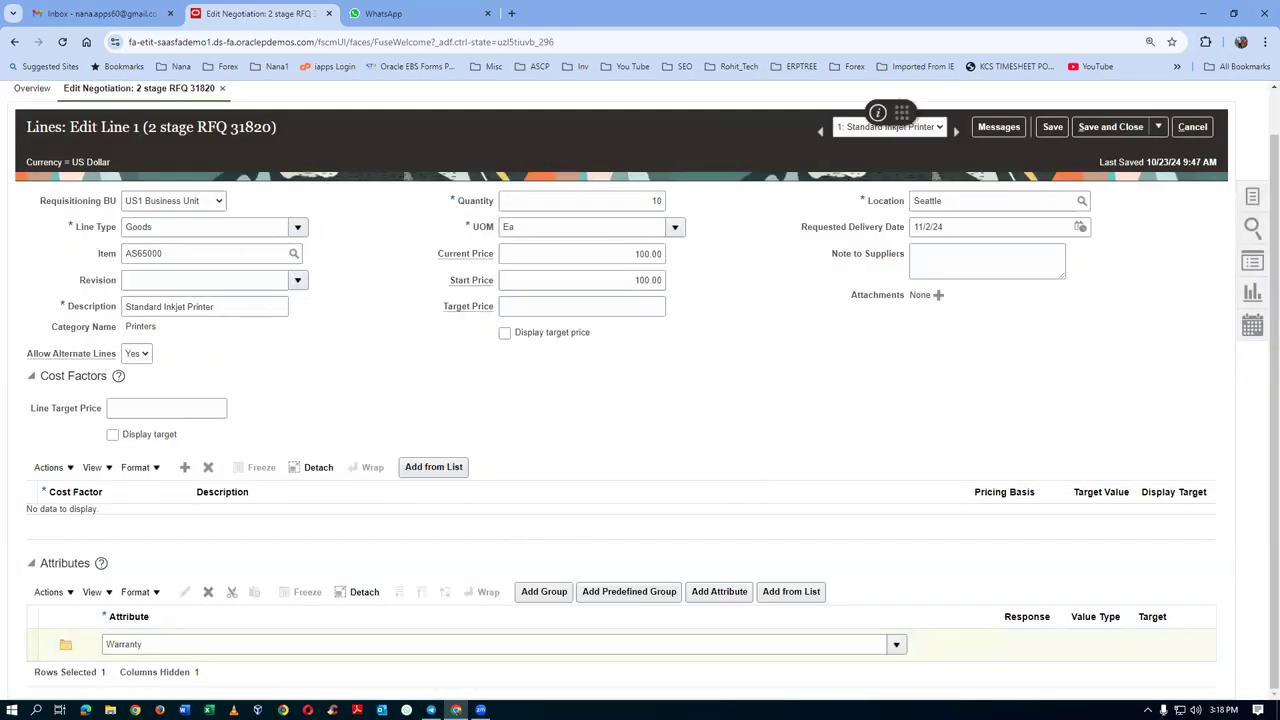
{"action": "left_click", "coordinate": [150, 644]}
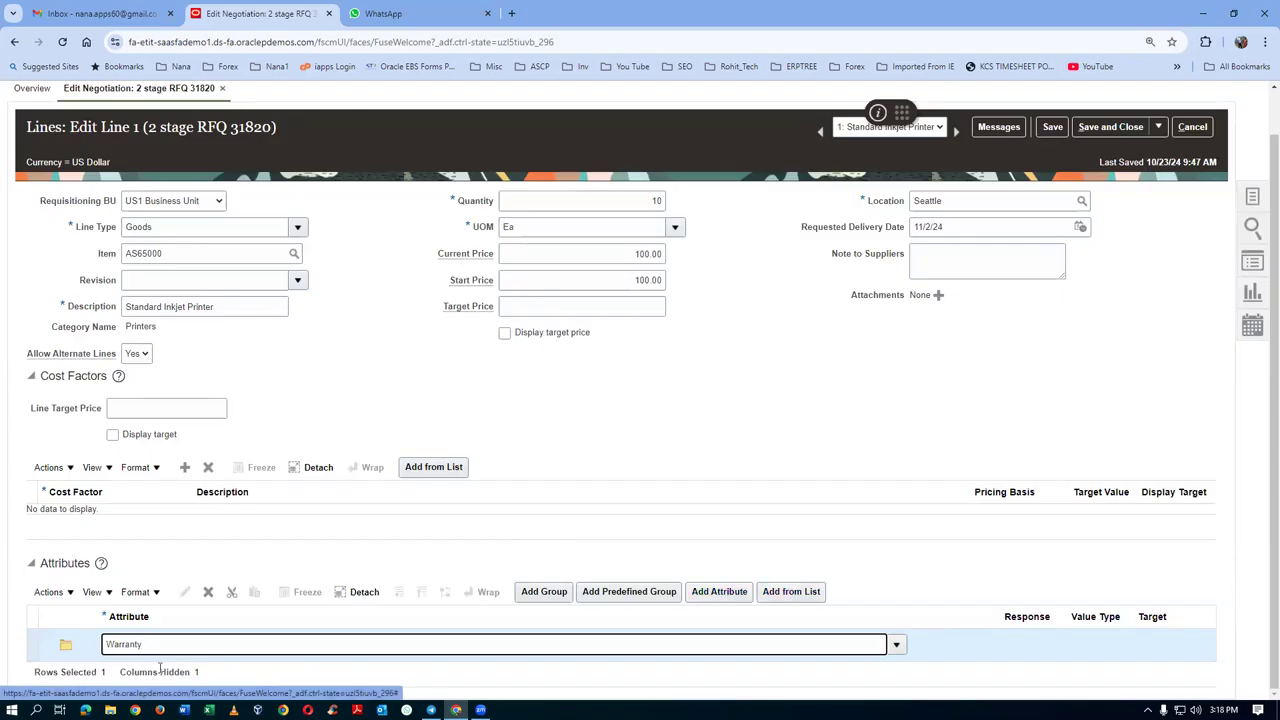
{"action": "left_click", "coordinate": [726, 591]}
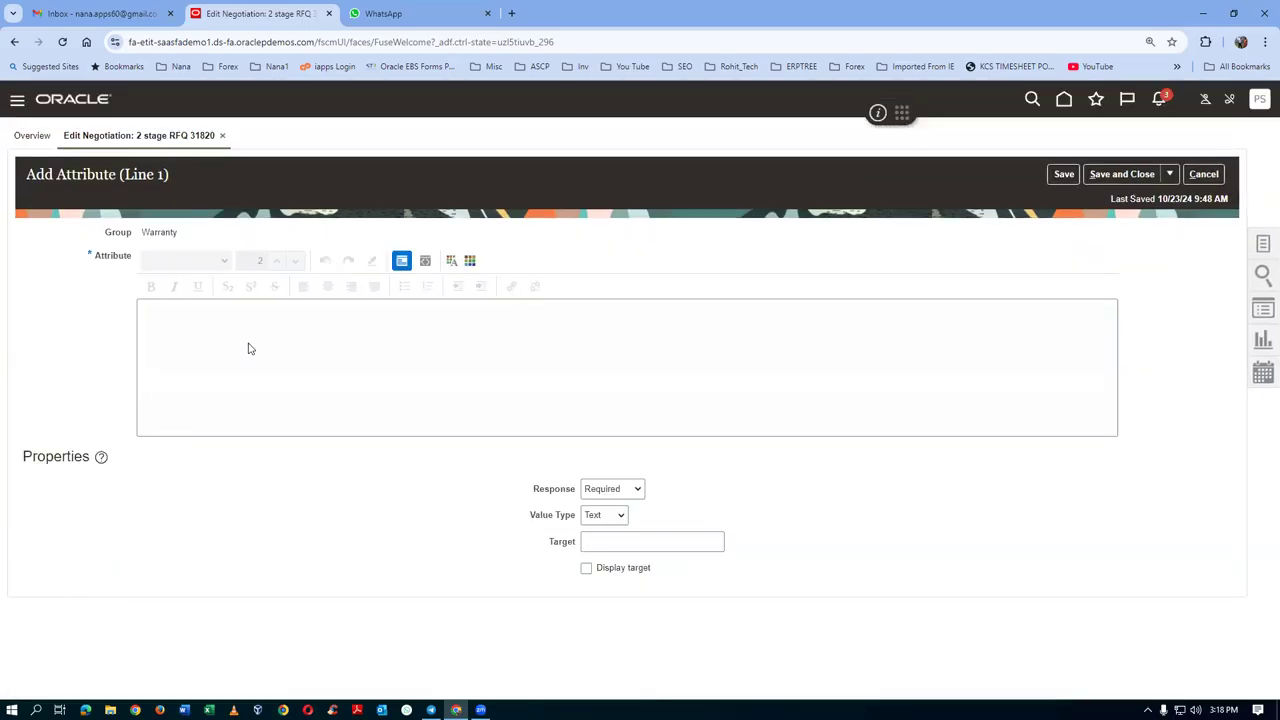
Step: Add required attribute 'warrenty' with target 3 displayed to suppliers, and save it
{"action": "type", "text": "warrenty"}
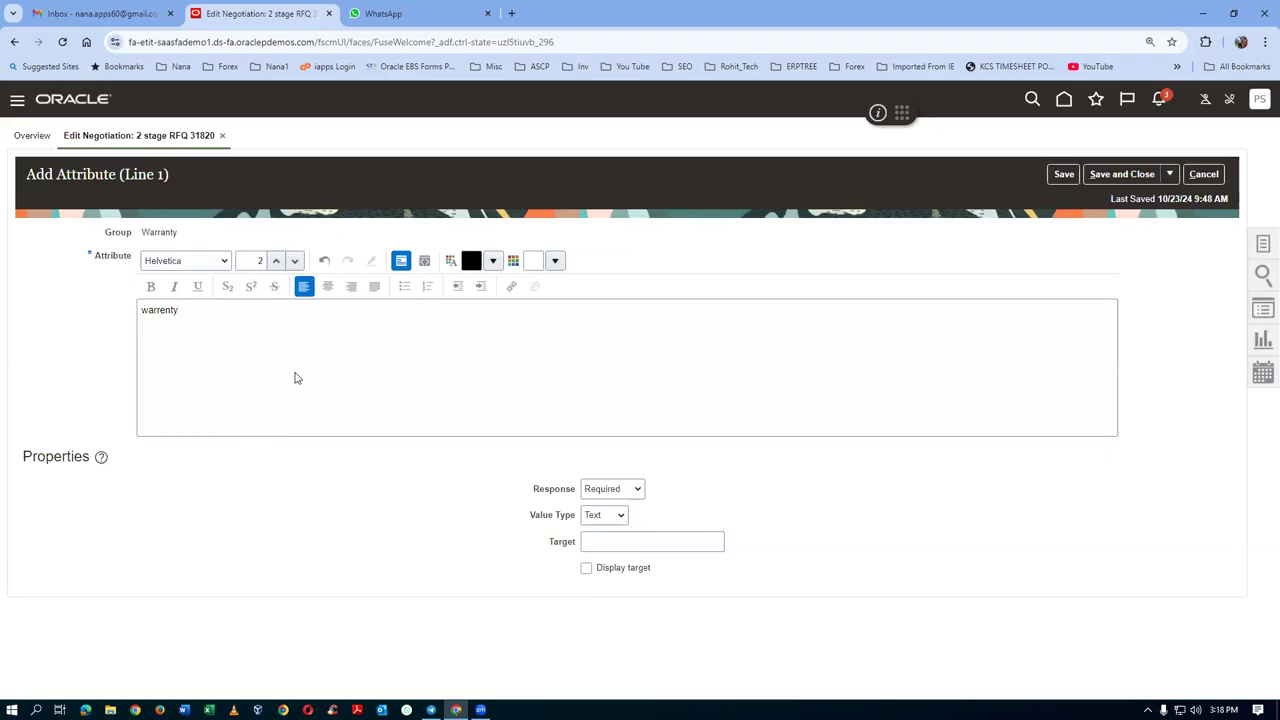
{"action": "left_click", "coordinate": [653, 547]}
{"action": "type", "text": "3"}
{"action": "left_click", "coordinate": [590, 569]}
{"action": "left_click", "coordinate": [617, 489]}
{"action": "left_click", "coordinate": [617, 489]}
{"action": "left_click", "coordinate": [614, 543]}
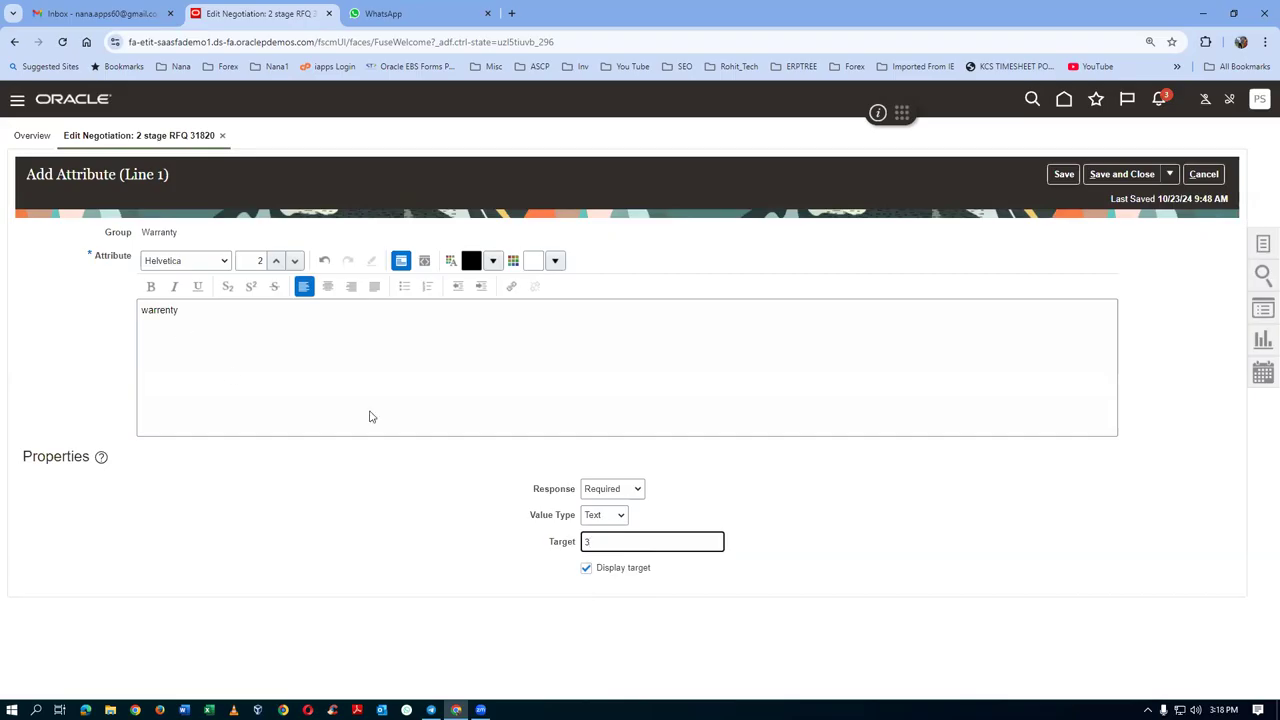
{"action": "left_click", "coordinate": [1121, 174]}
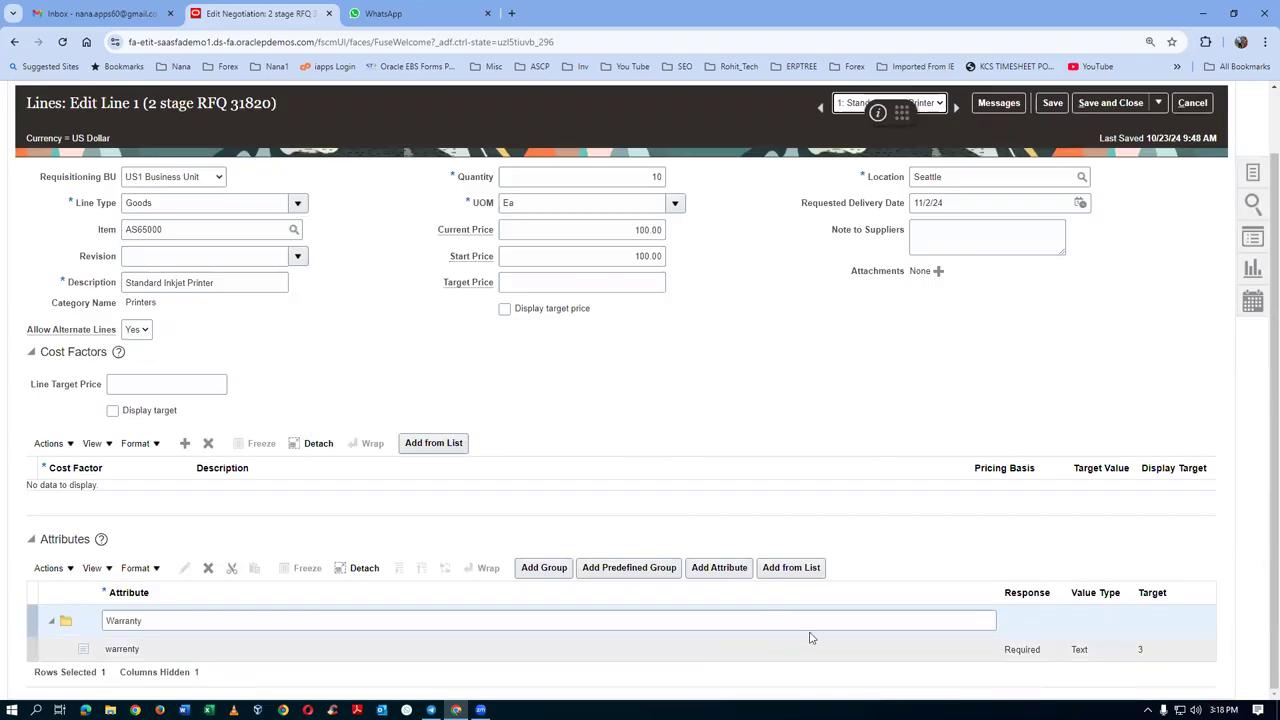
{"action": "left_click", "coordinate": [929, 654]}
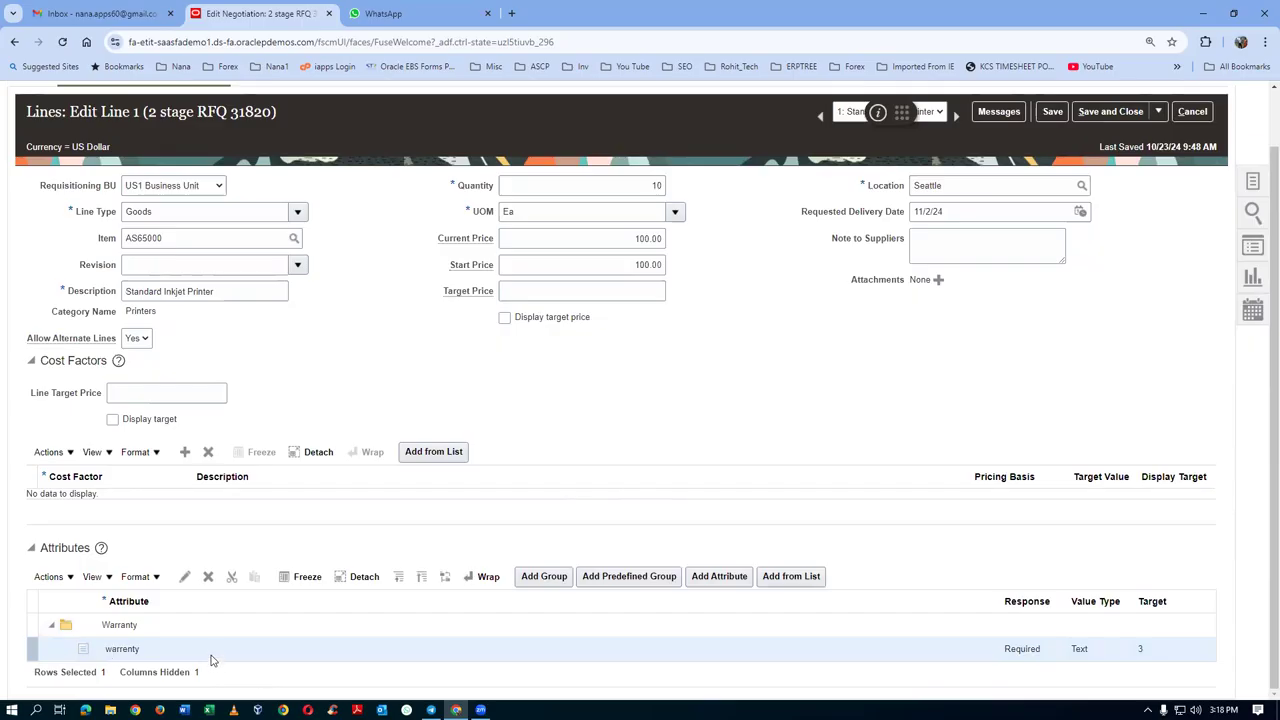
Step: Edit the warrenty attribute to the Number value type with target 3, and save
{"action": "left_click", "coordinate": [186, 580]}
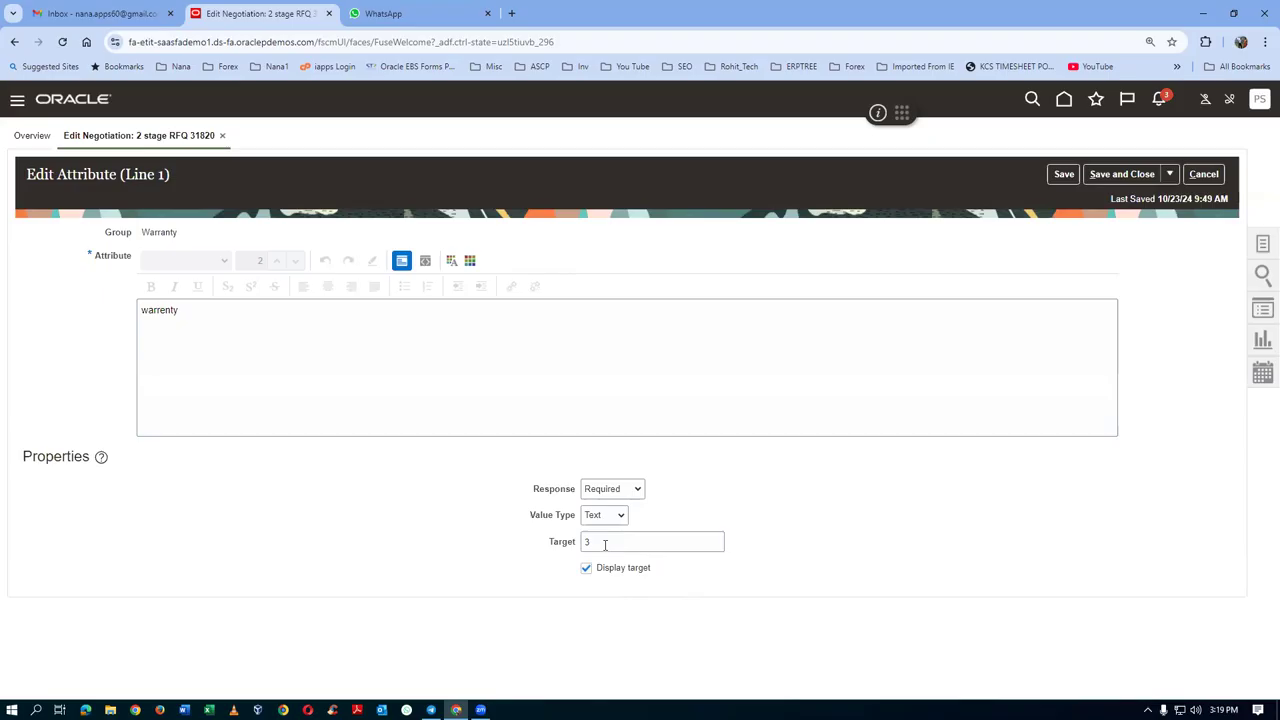
{"action": "left_click", "coordinate": [600, 519]}
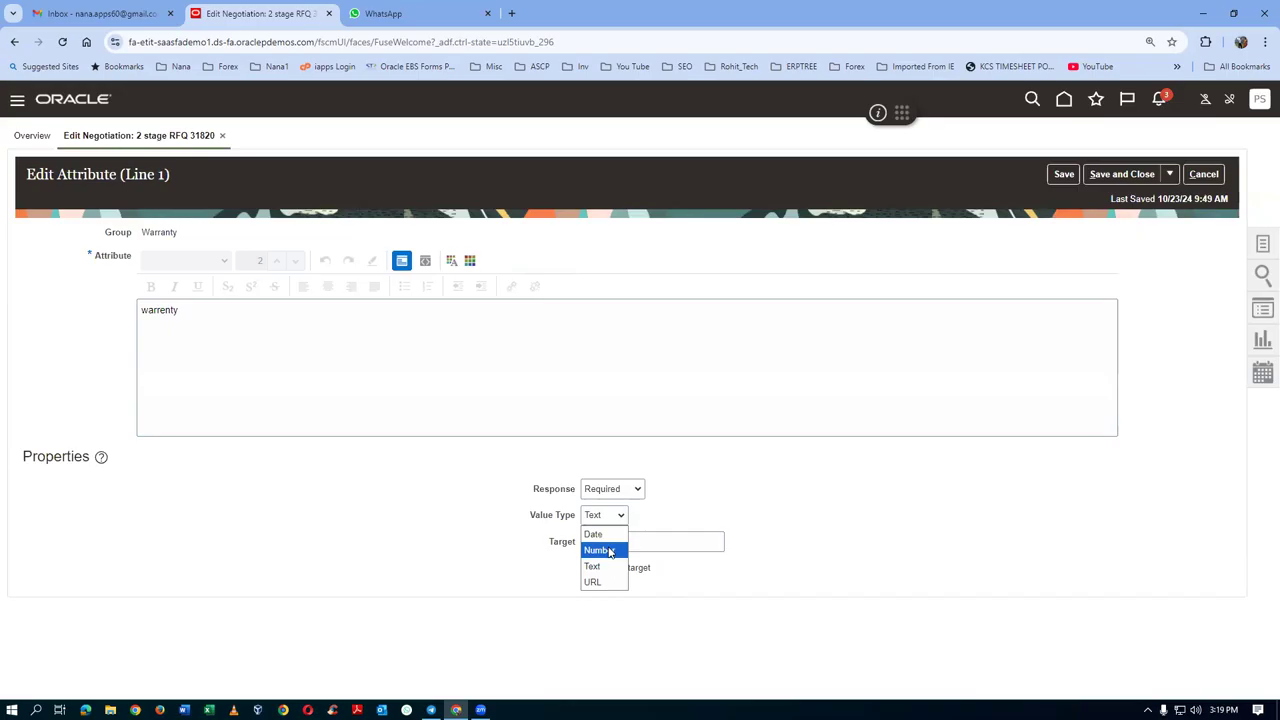
{"action": "left_click", "coordinate": [598, 550]}
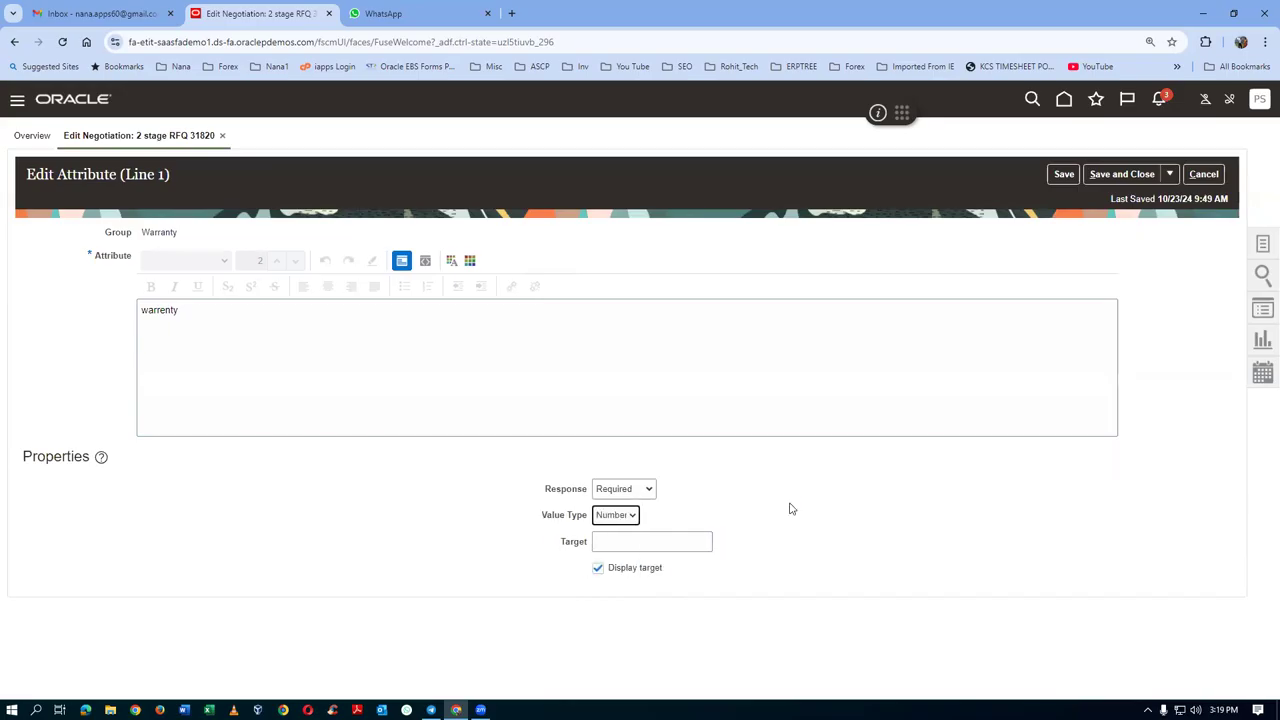
{"action": "left_click", "coordinate": [638, 545]}
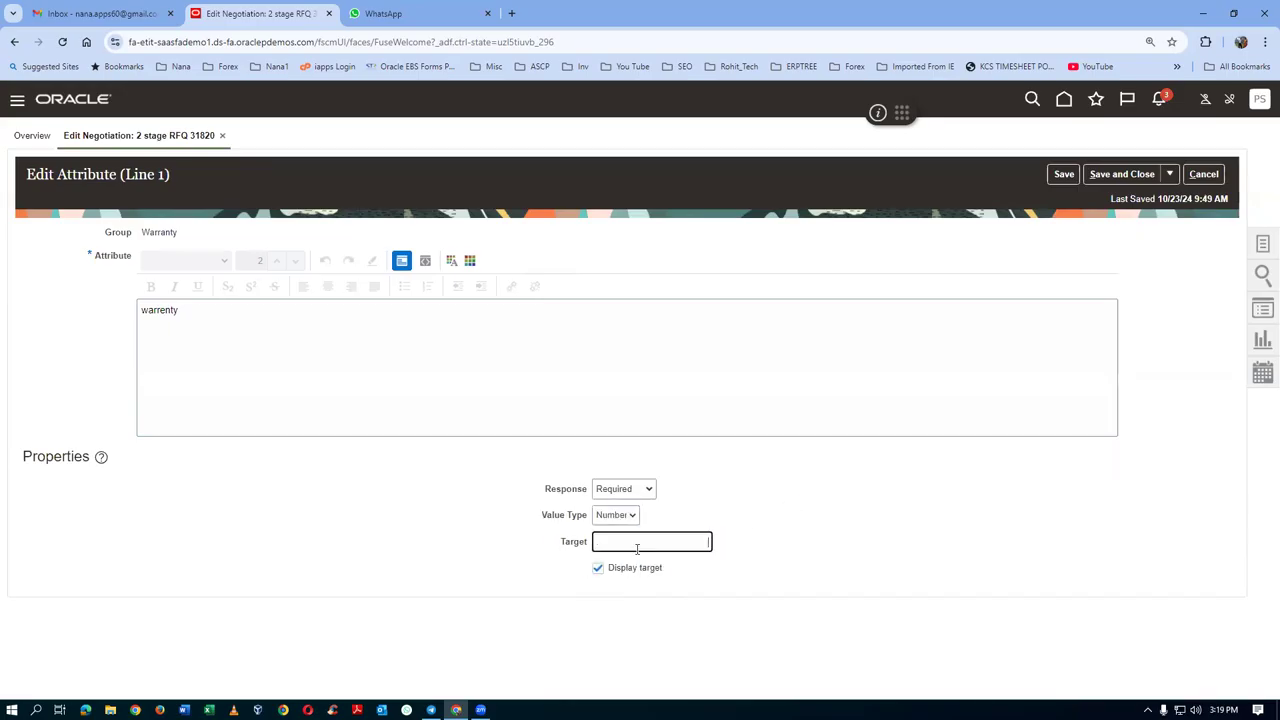
{"action": "left_click", "coordinate": [866, 581]}
{"action": "left_click", "coordinate": [1137, 177]}
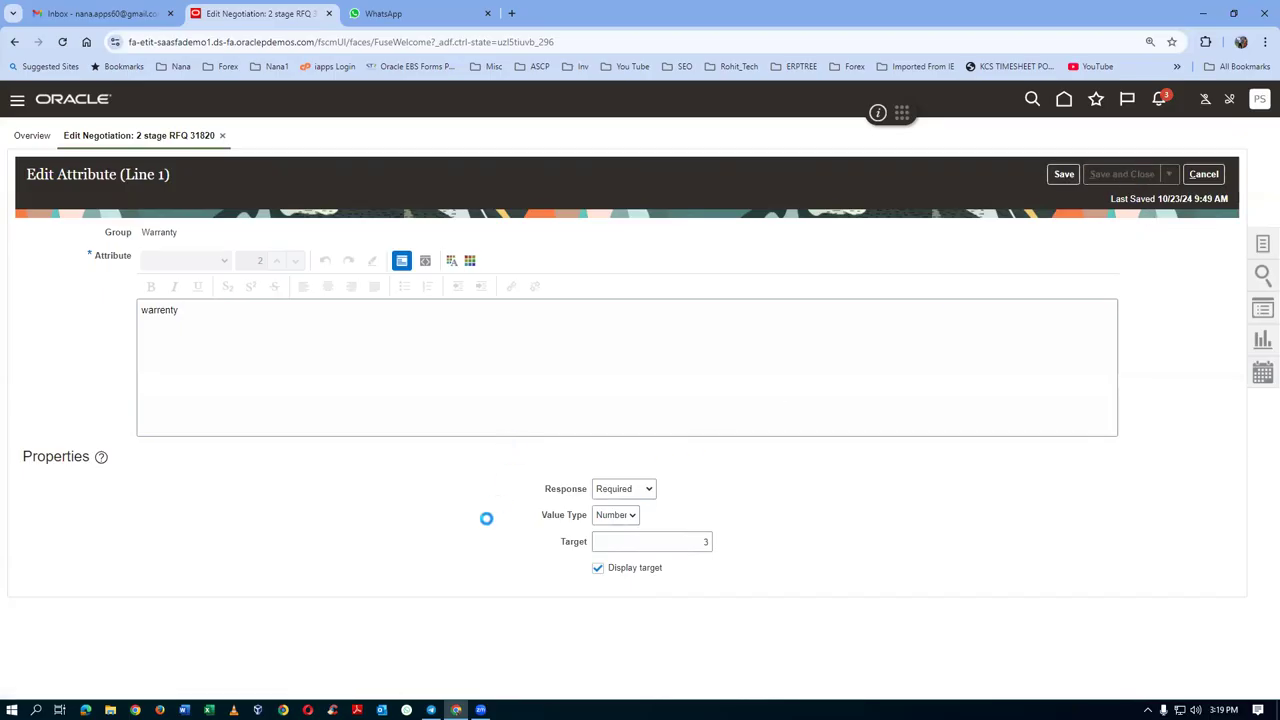
{"action": "scroll", "coordinate": [540, 557], "scroll_direction": "down", "scroll_amount": 1}
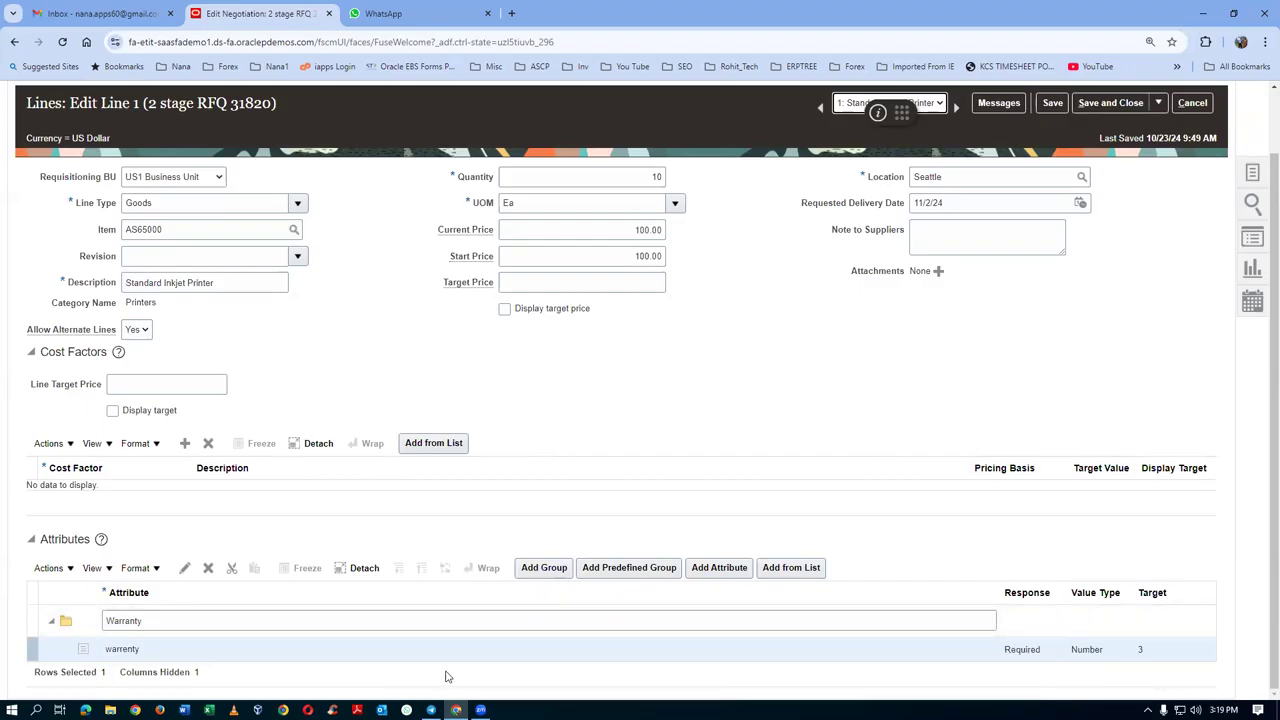
Step: Save line 1 with its 100.00 prices unchanged and go to the Suppliers step
{"action": "left_click", "coordinate": [627, 232]}
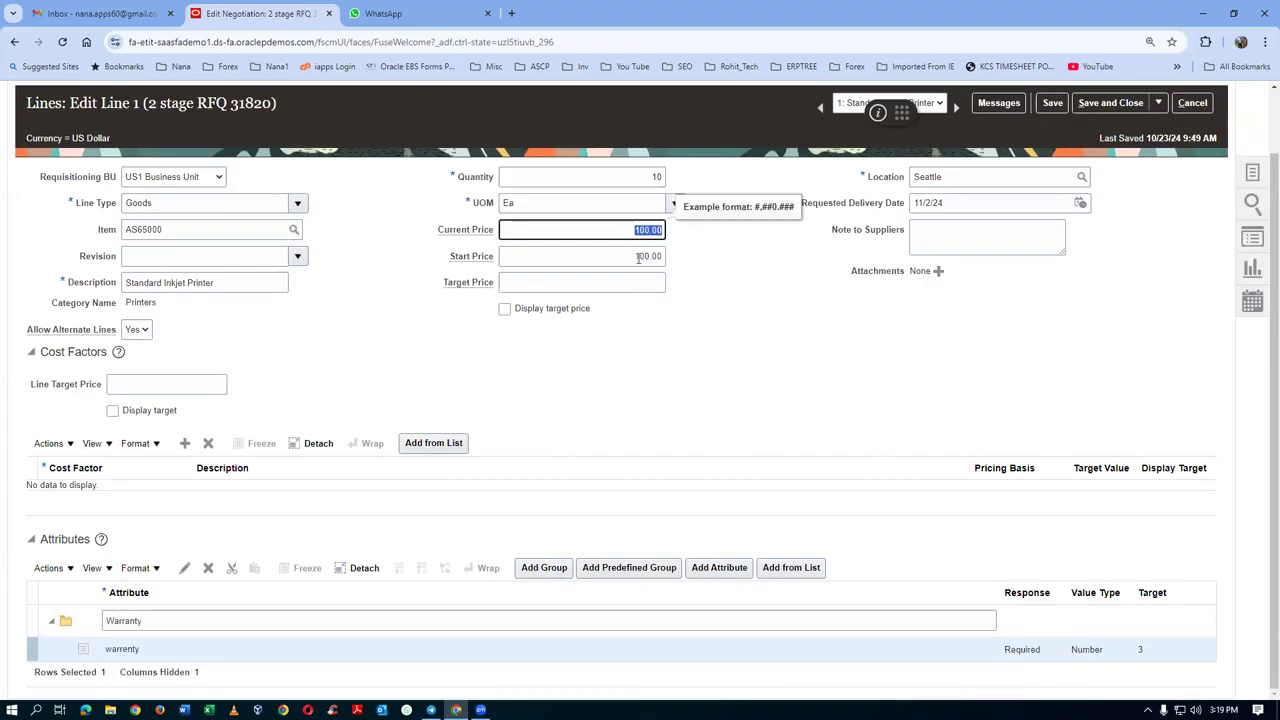
{"action": "left_click", "coordinate": [641, 257]}
{"action": "left_click", "coordinate": [700, 400]}
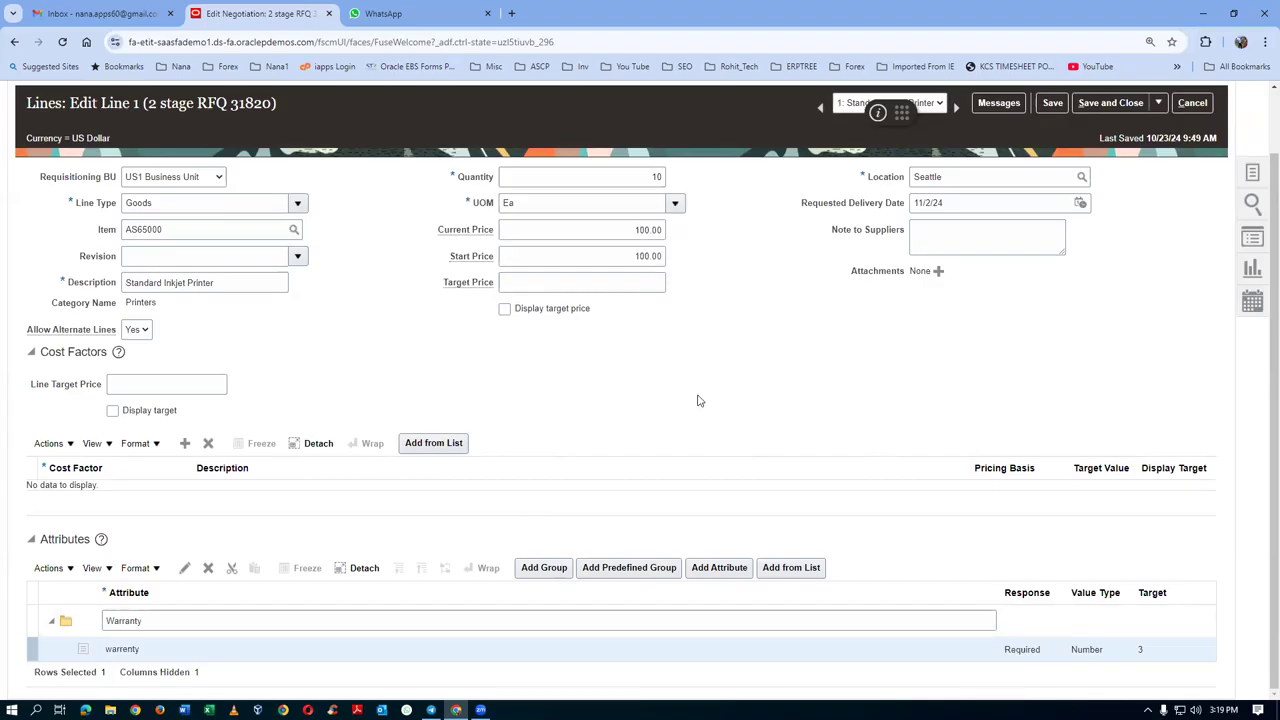
{"action": "left_click", "coordinate": [1119, 108]}
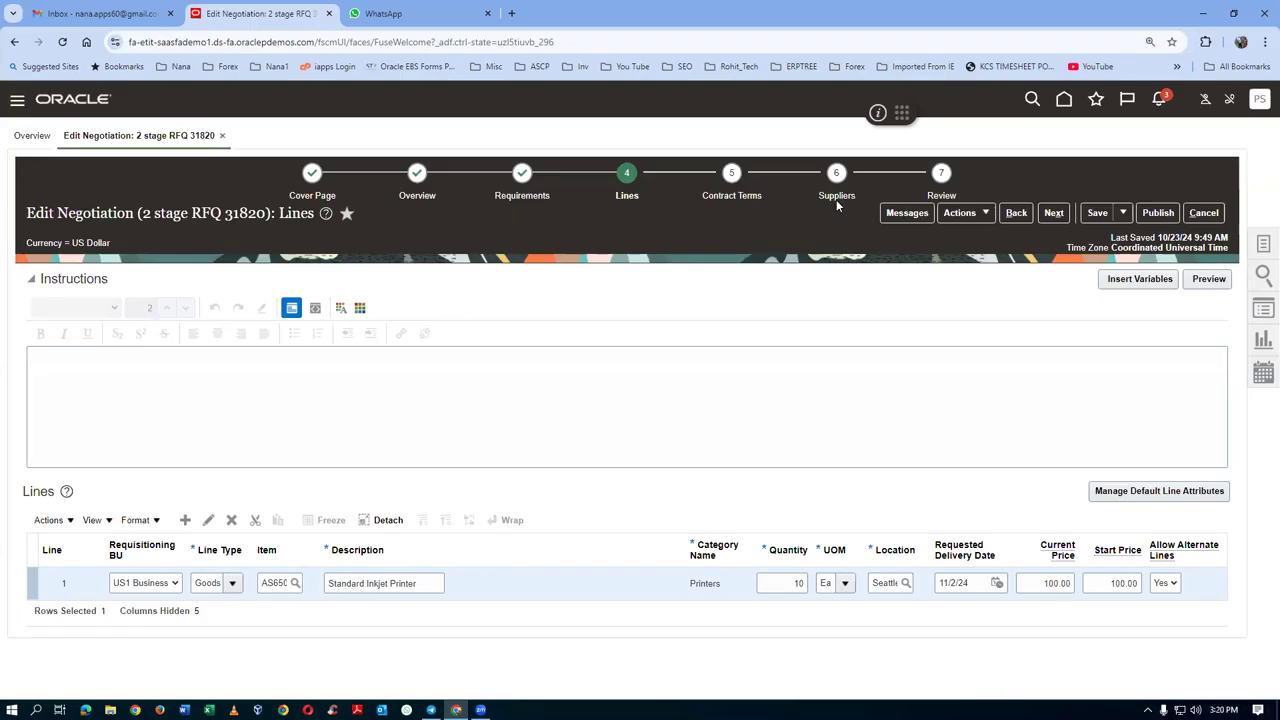
{"action": "left_click", "coordinate": [836, 197]}
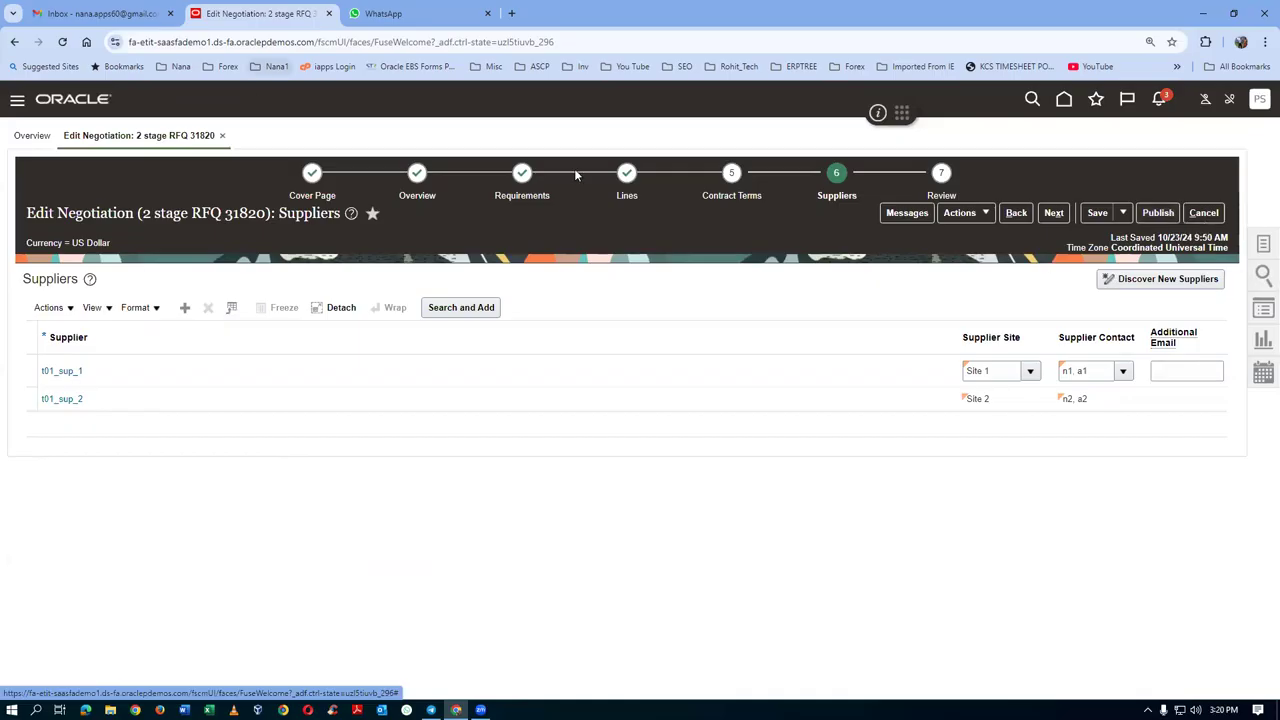
Step: Publish negotiation 31820, then reopen the Negotiations work area from Procurement home
{"action": "left_click", "coordinate": [1160, 217]}
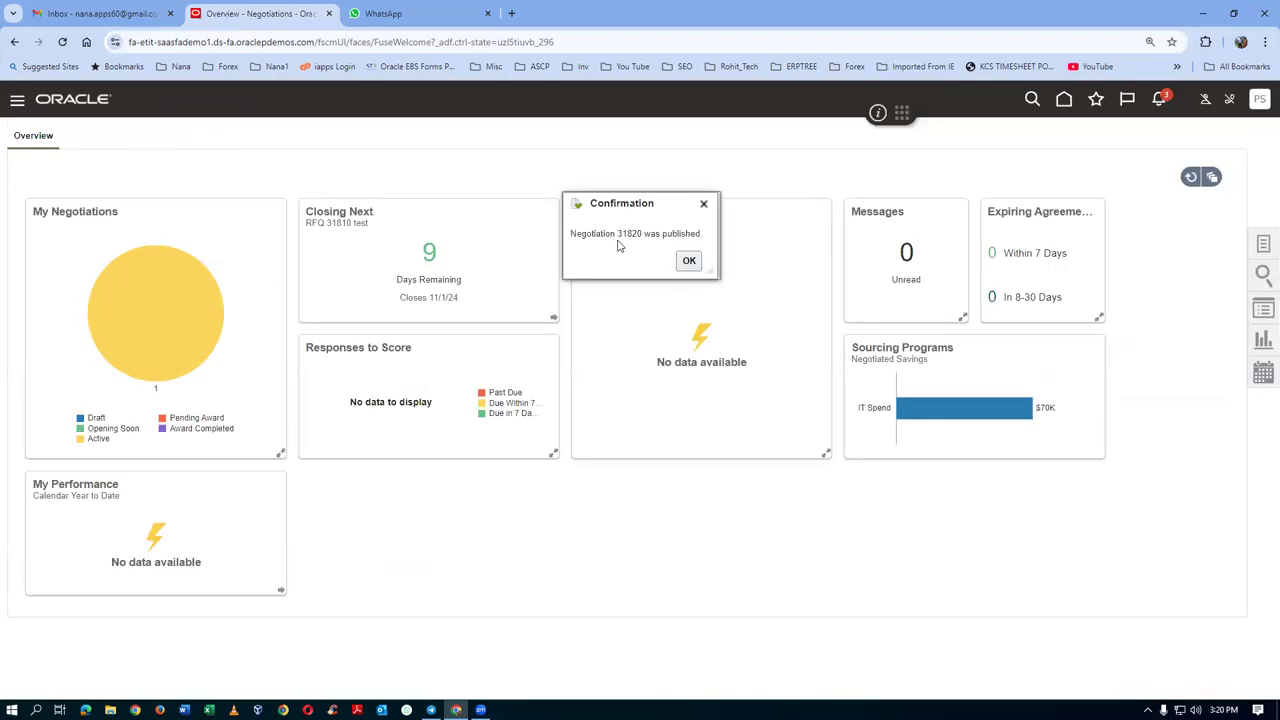
{"action": "left_click", "coordinate": [688, 261]}
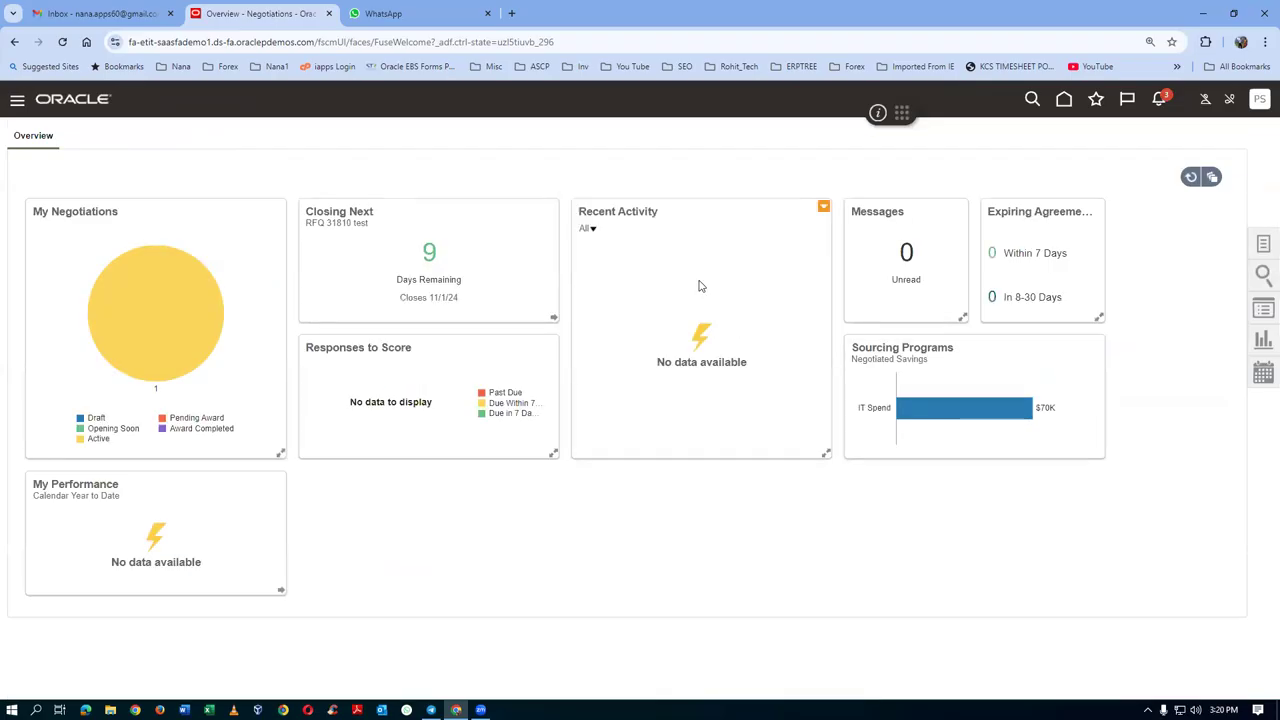
{"action": "left_click", "coordinate": [1262, 250]}
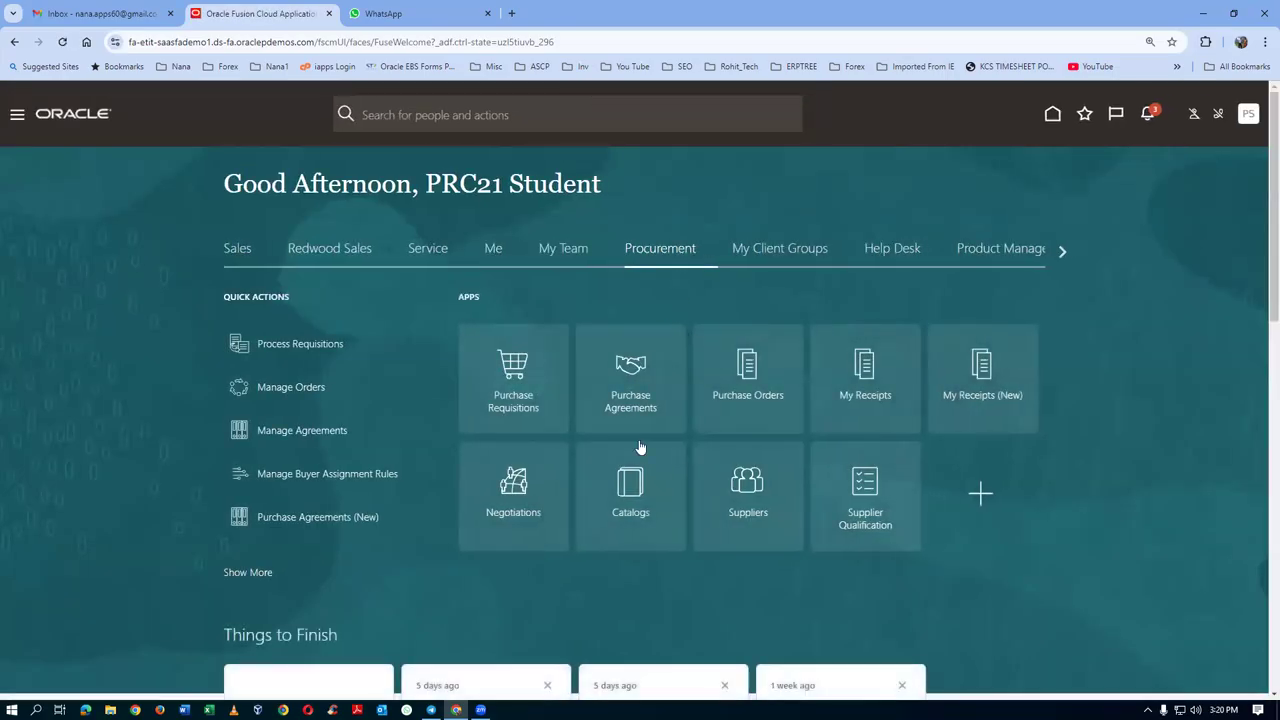
{"action": "left_click", "coordinate": [514, 521]}
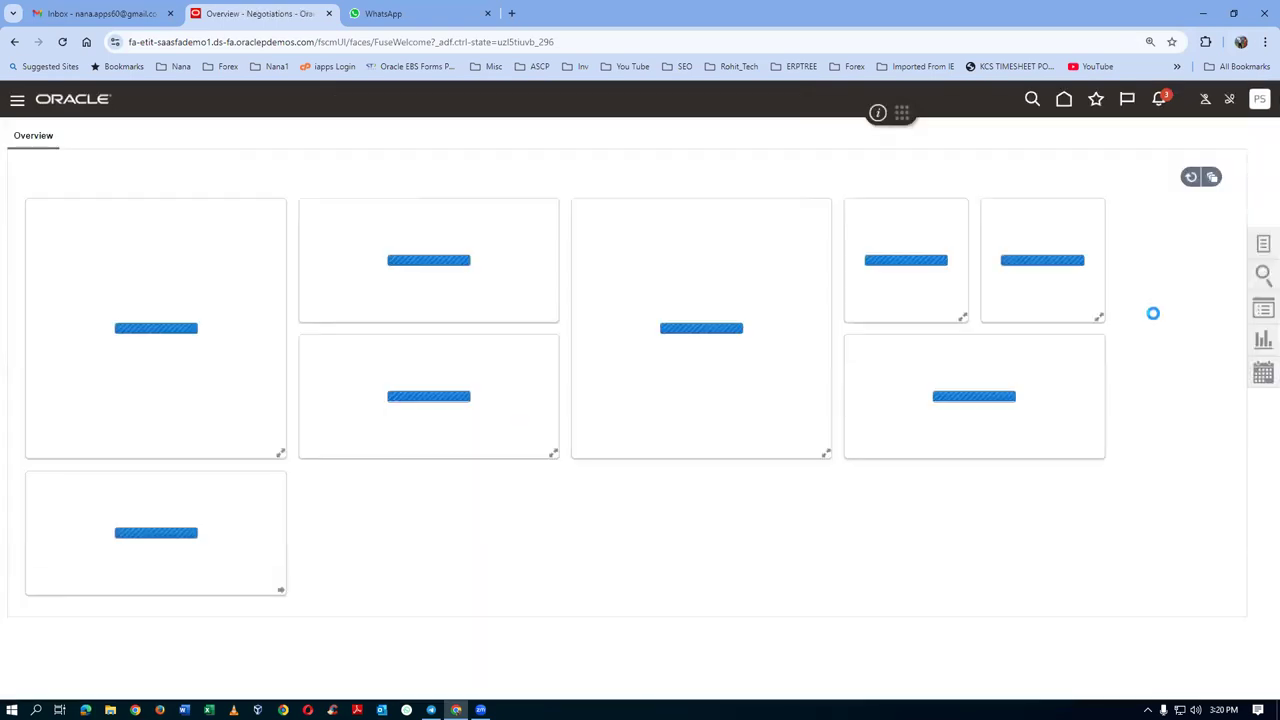
Step: Search Manage Negotiations for 31820, then duplicate the browser tab
{"action": "left_click", "coordinate": [1263, 244]}
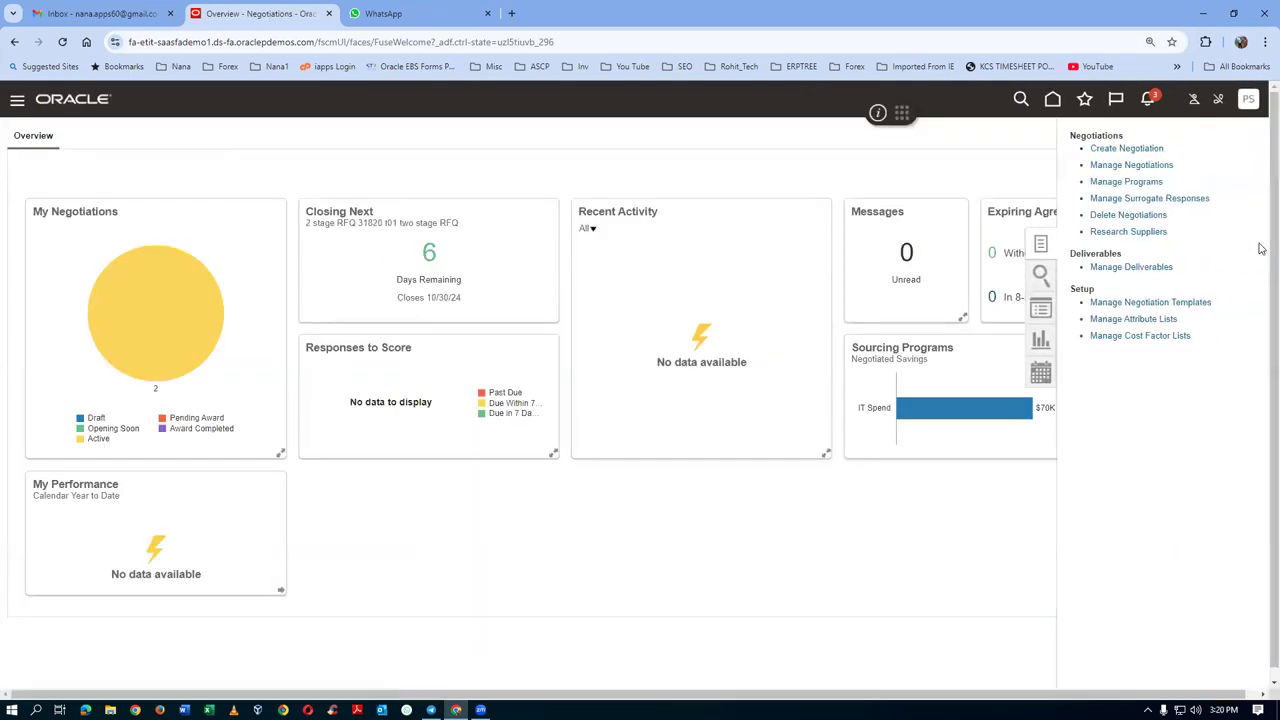
{"action": "left_click", "coordinate": [1140, 166]}
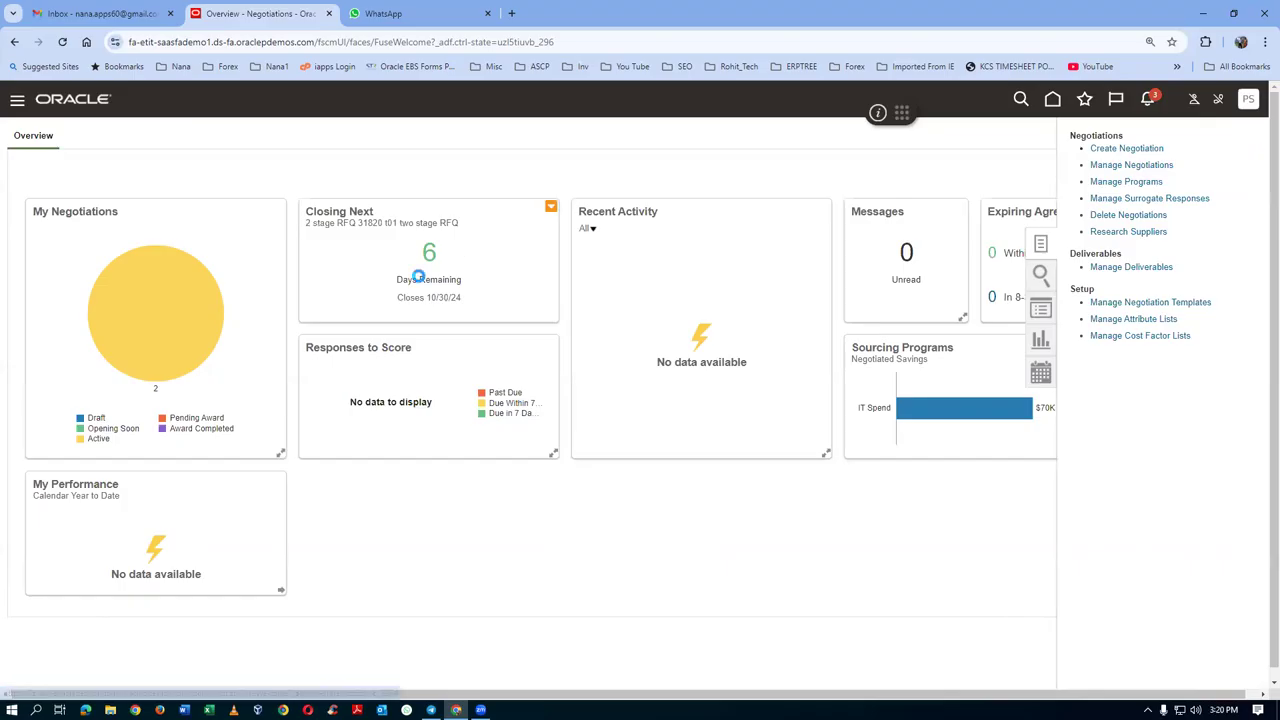
{"action": "left_click", "coordinate": [314, 308]}
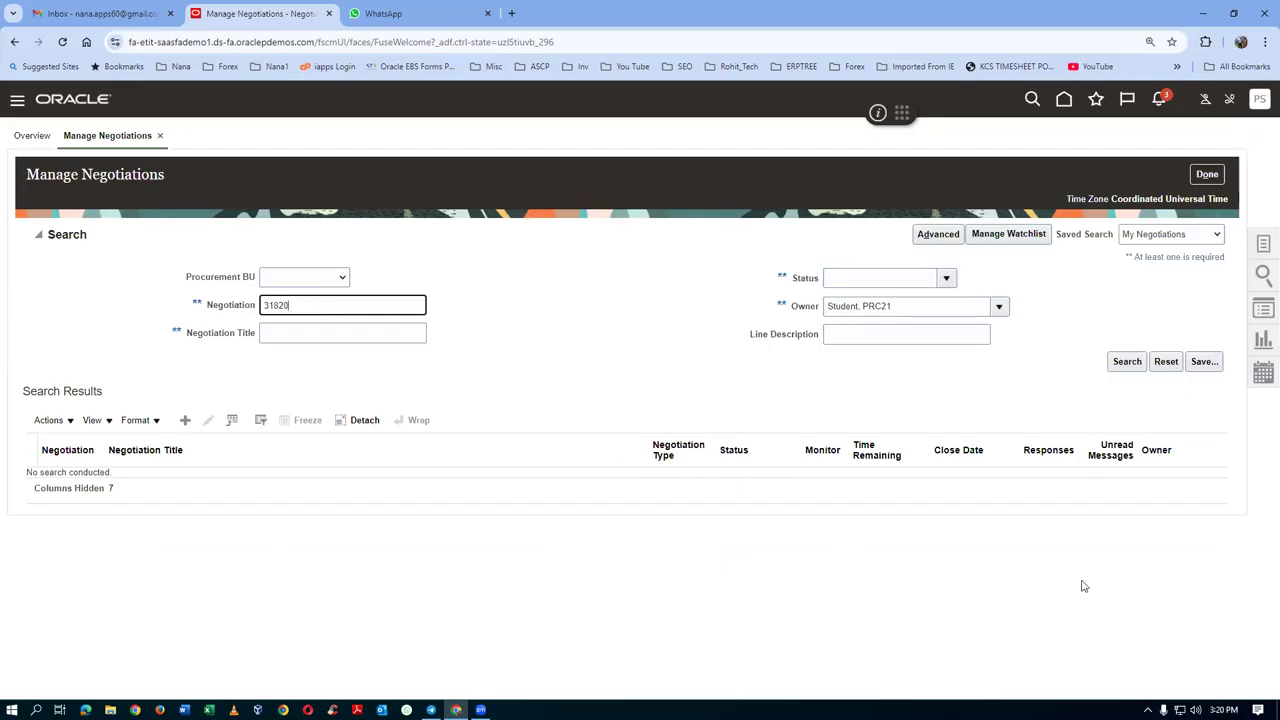
{"action": "left_click", "coordinate": [1120, 364]}
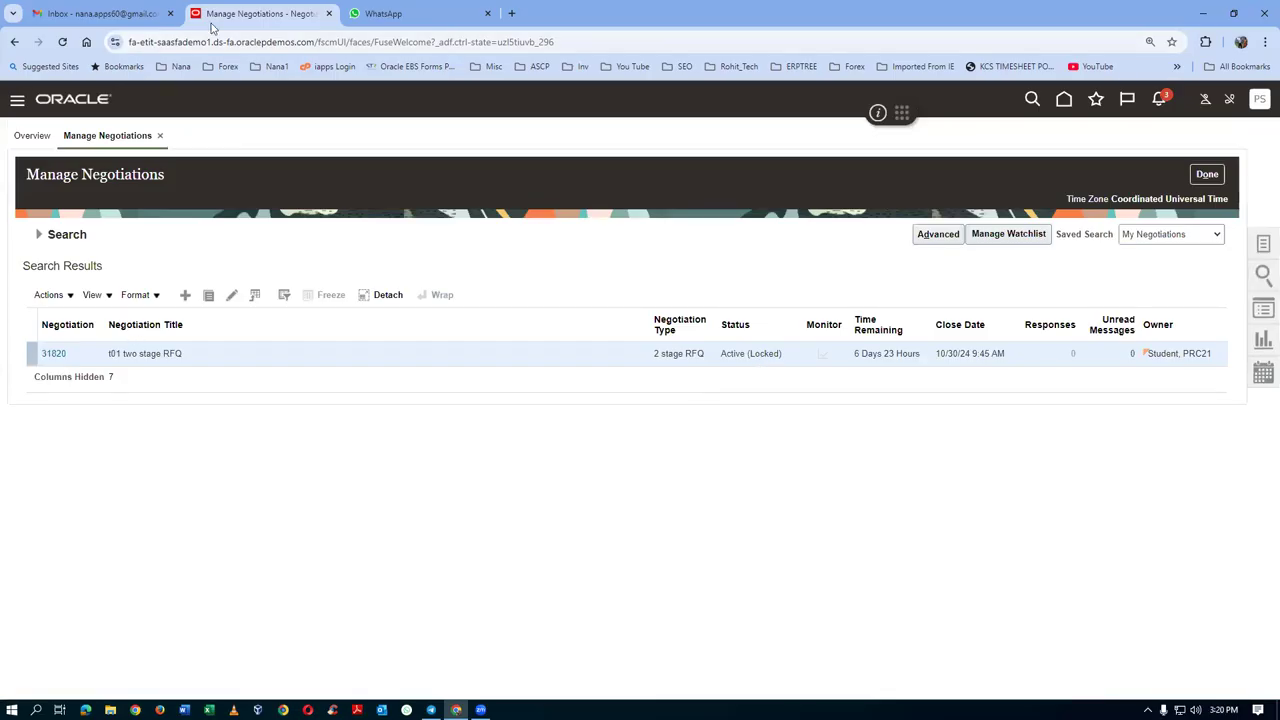
{"action": "right_click", "coordinate": [251, 13]}
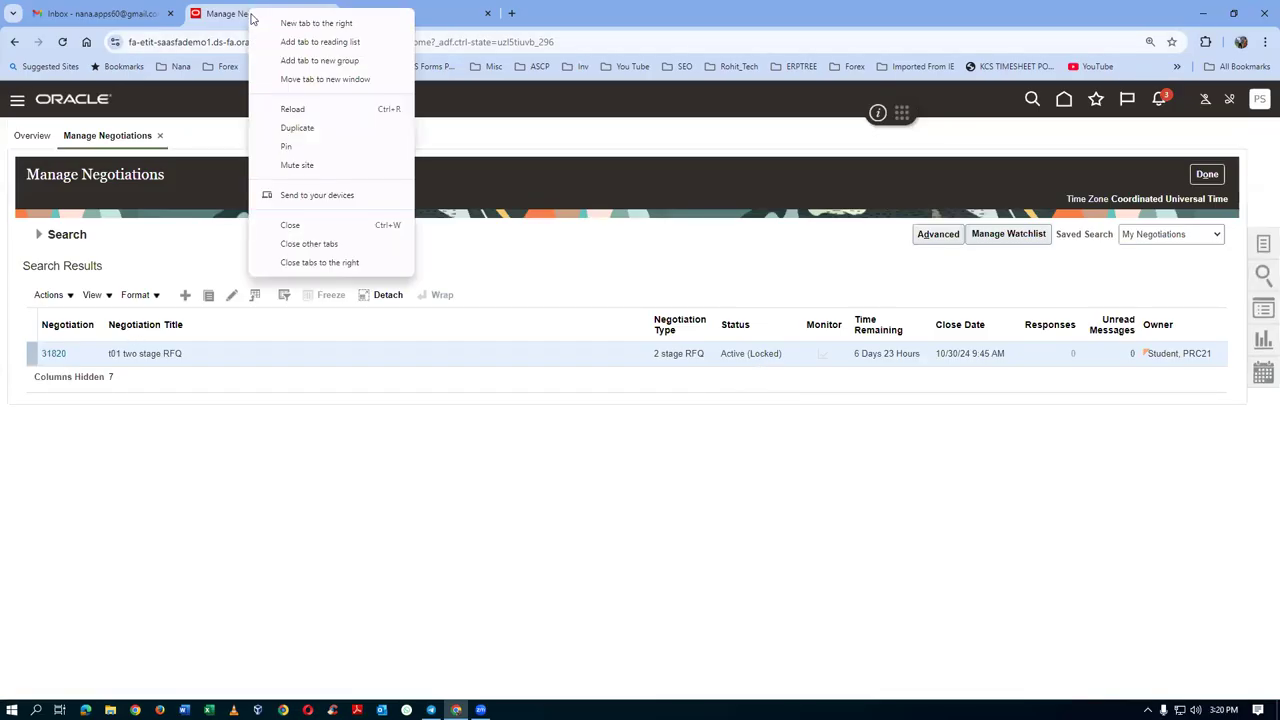
{"action": "left_click", "coordinate": [296, 130]}
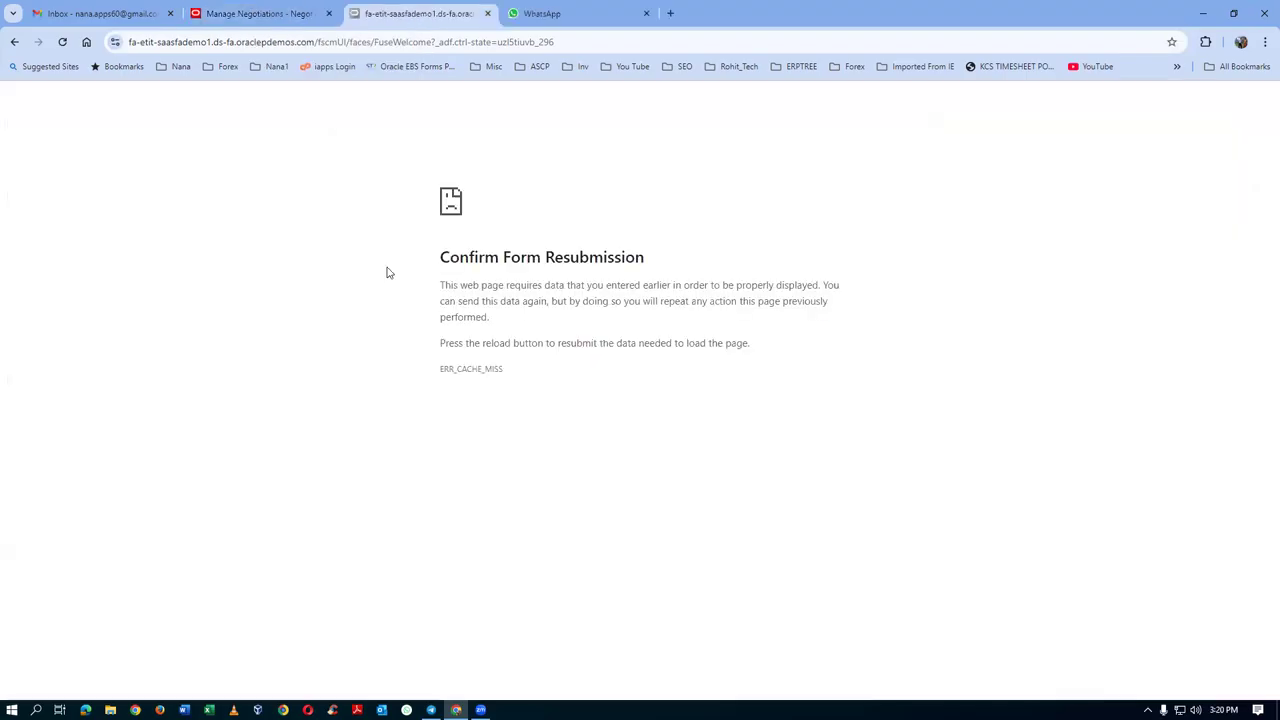
Step: Load the FuseWelcome/AtkHomePageWelcome home page in the duplicated tab and go to Setup and Maintenance
{"action": "left_click", "coordinate": [390, 45]}
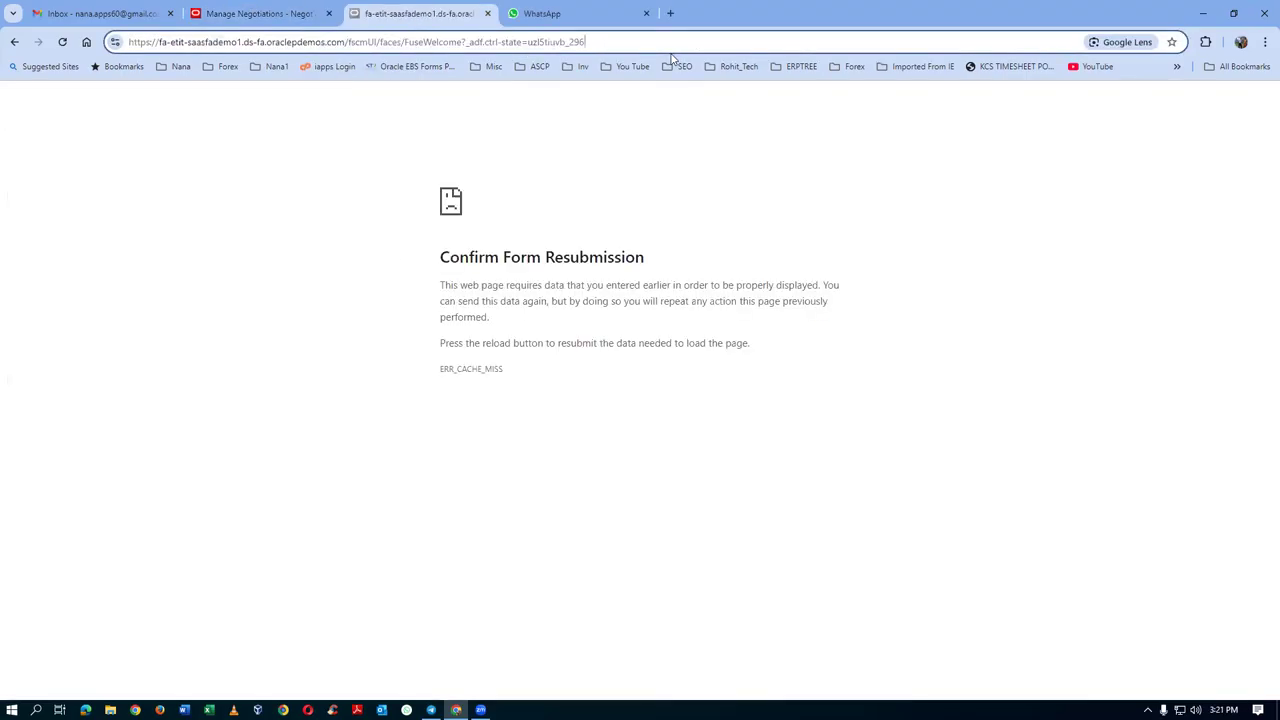
{"action": "key", "text": "BackSpace"}
{"action": "key", "text": "BackSpace"}
{"action": "key", "text": "BackSpace"}
{"action": "key", "text": "BackSpace"}
{"action": "key", "text": "BackSpace"}
{"action": "key", "text": "BackSpace"}
{"action": "key", "text": "BackSpace"}
{"action": "key", "text": "BackSpace"}
{"action": "key", "text": "BackSpace"}
{"action": "key", "text": "BackSpace"}
{"action": "key", "text": "BackSpace"}
{"action": "key", "text": "BackSpace"}
{"action": "key", "text": "BackSpace"}
{"action": "key", "text": "BackSpace"}
{"action": "key", "text": "BackSpace"}
{"action": "key", "text": "BackSpace"}
{"action": "key", "text": "BackSpace"}
{"action": "key", "text": "BackSpace"}
{"action": "key", "text": "BackSpace"}
{"action": "key", "text": "BackSpace"}
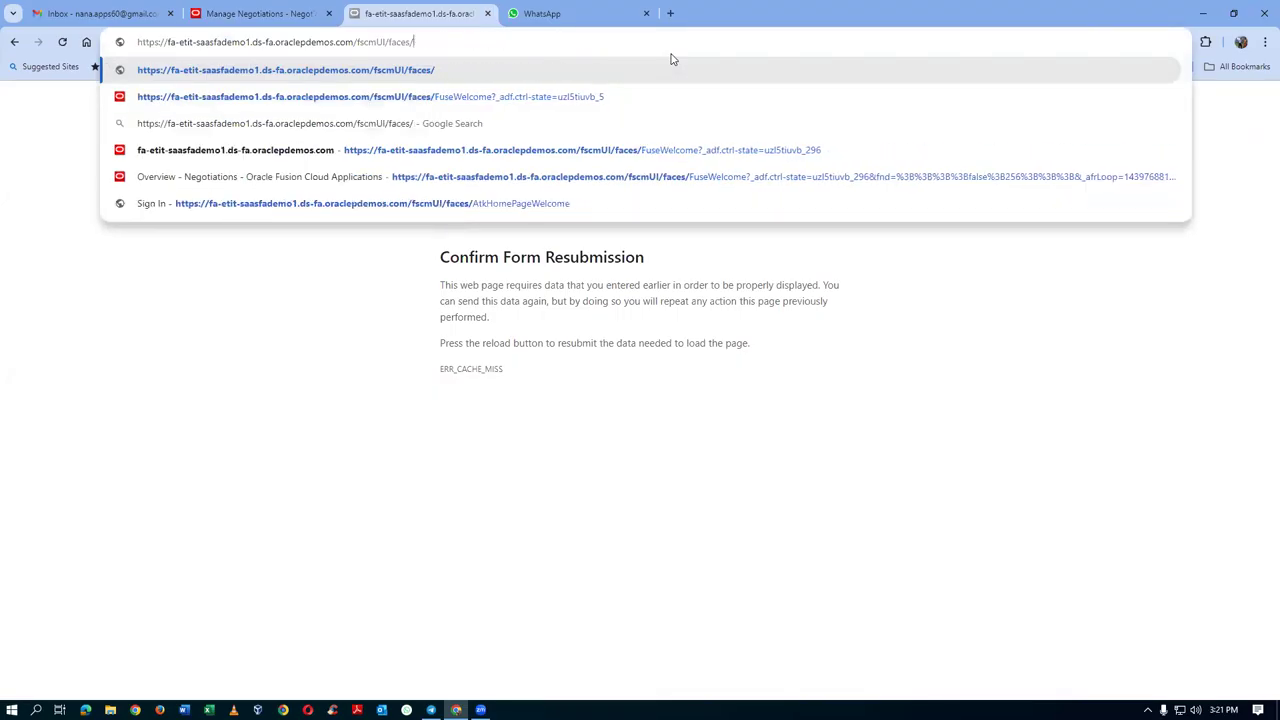
{"action": "type", "text": "A"}
{"action": "key", "text": "Return"}
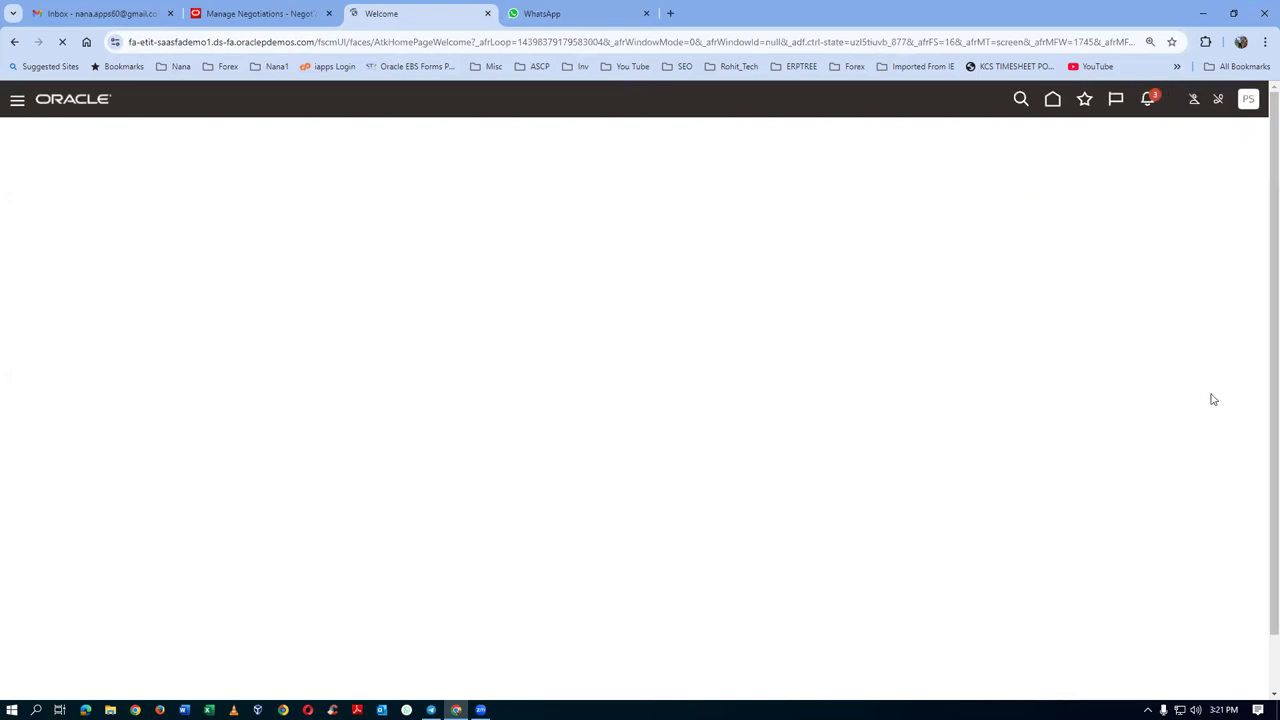
{"action": "left_click", "coordinate": [1246, 101]}
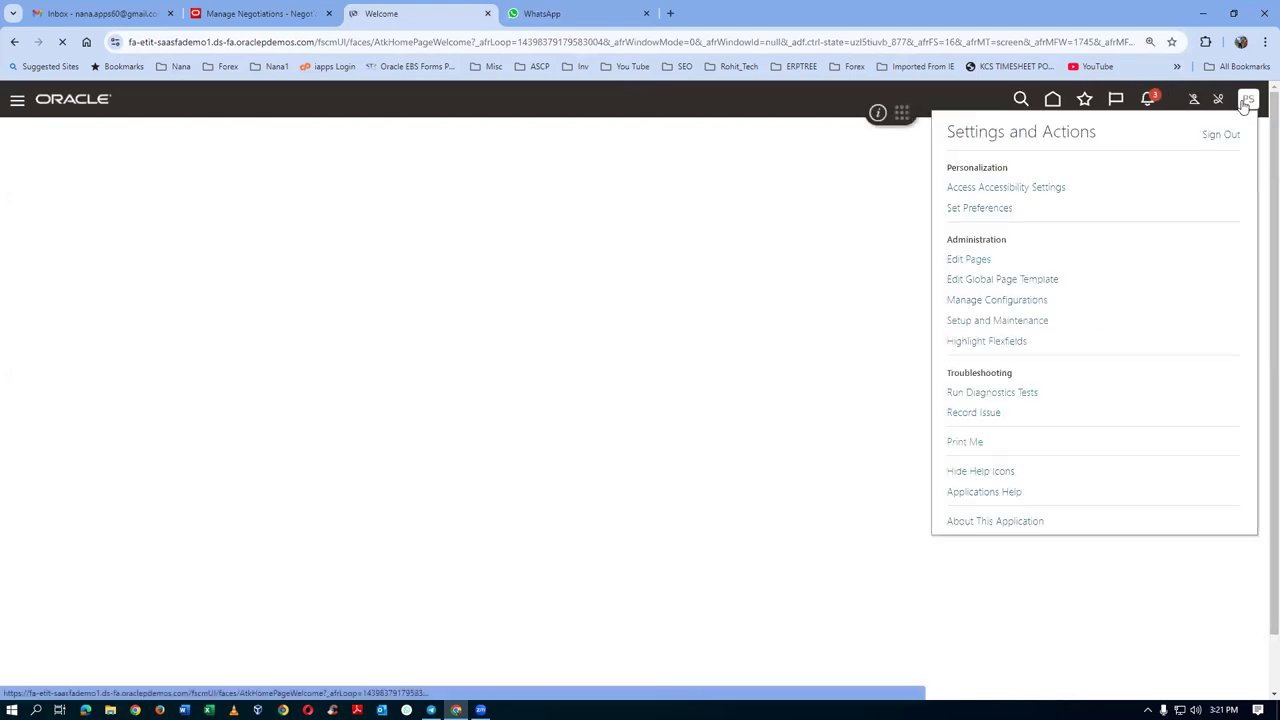
{"action": "left_click", "coordinate": [978, 322]}
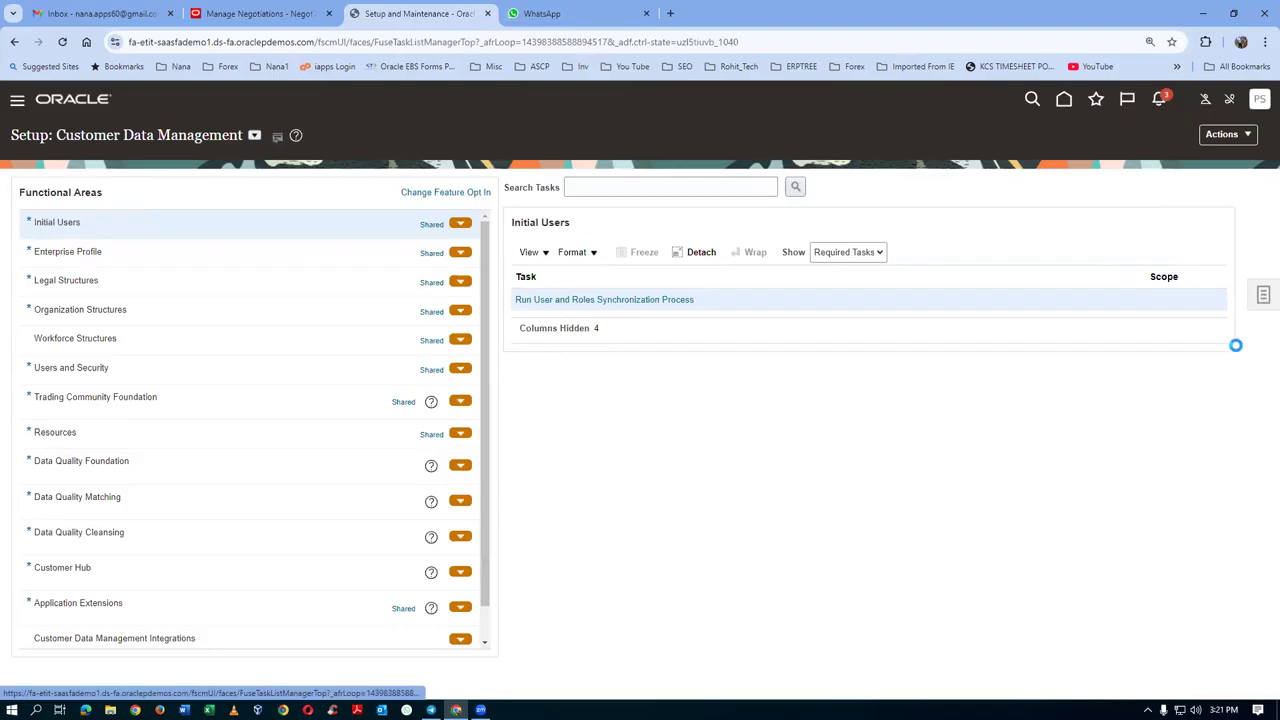
Step: Search setup tasks for 'conf%proc' and open Configure Procurement Business Function
{"action": "left_click", "coordinate": [1098, 301]}
{"action": "left_click", "coordinate": [291, 193]}
{"action": "type", "text": "con"}
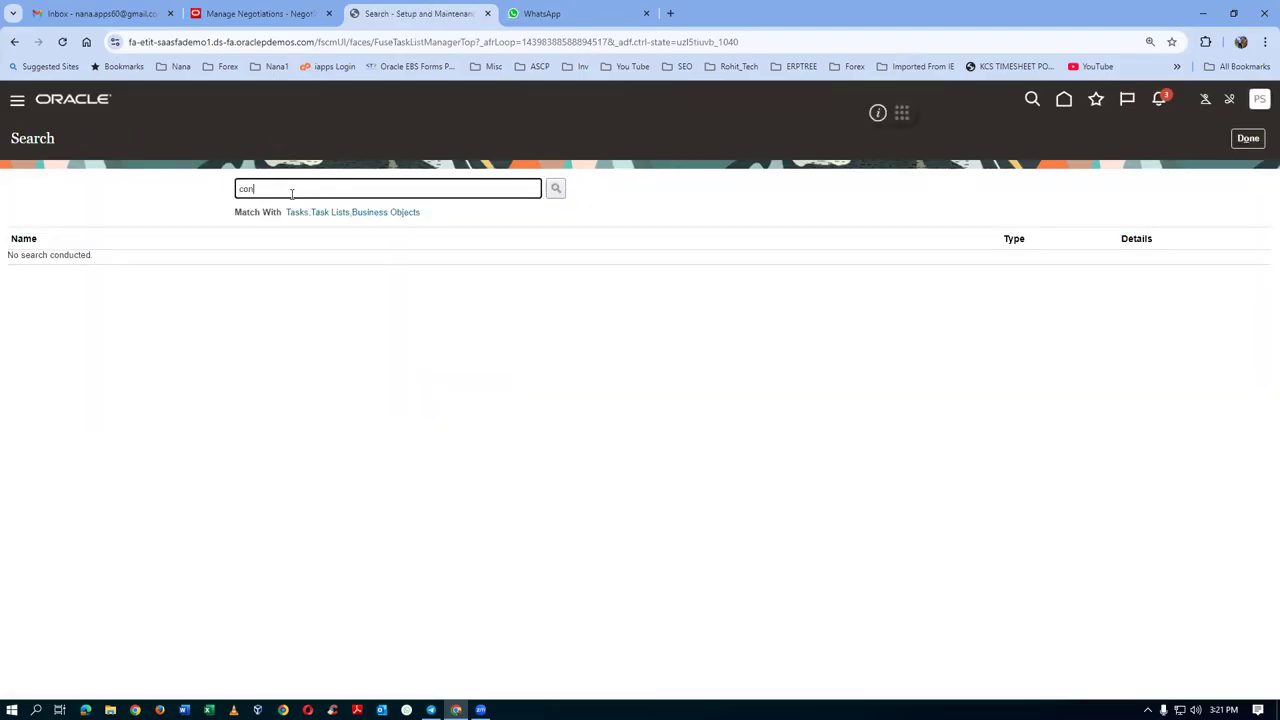
{"action": "type", "text": "f%proc%busi%funct%"}
{"action": "key", "text": "Return"}
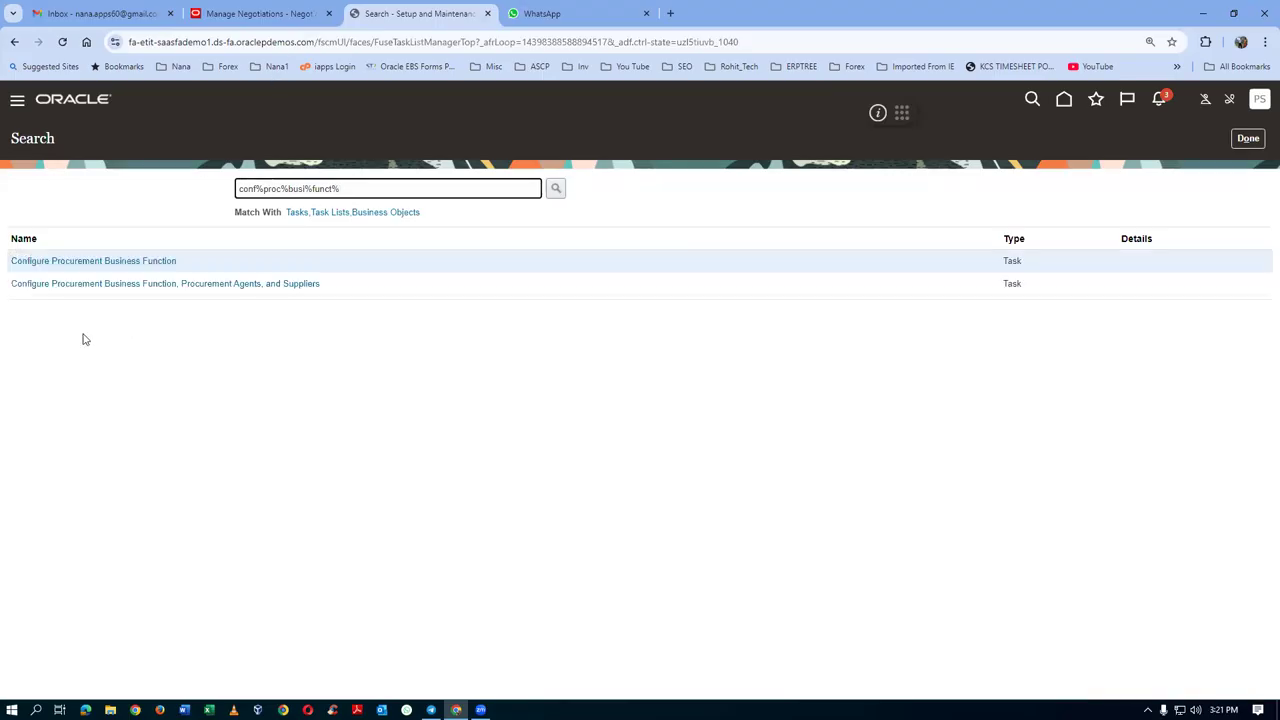
{"action": "left_click", "coordinate": [102, 264]}
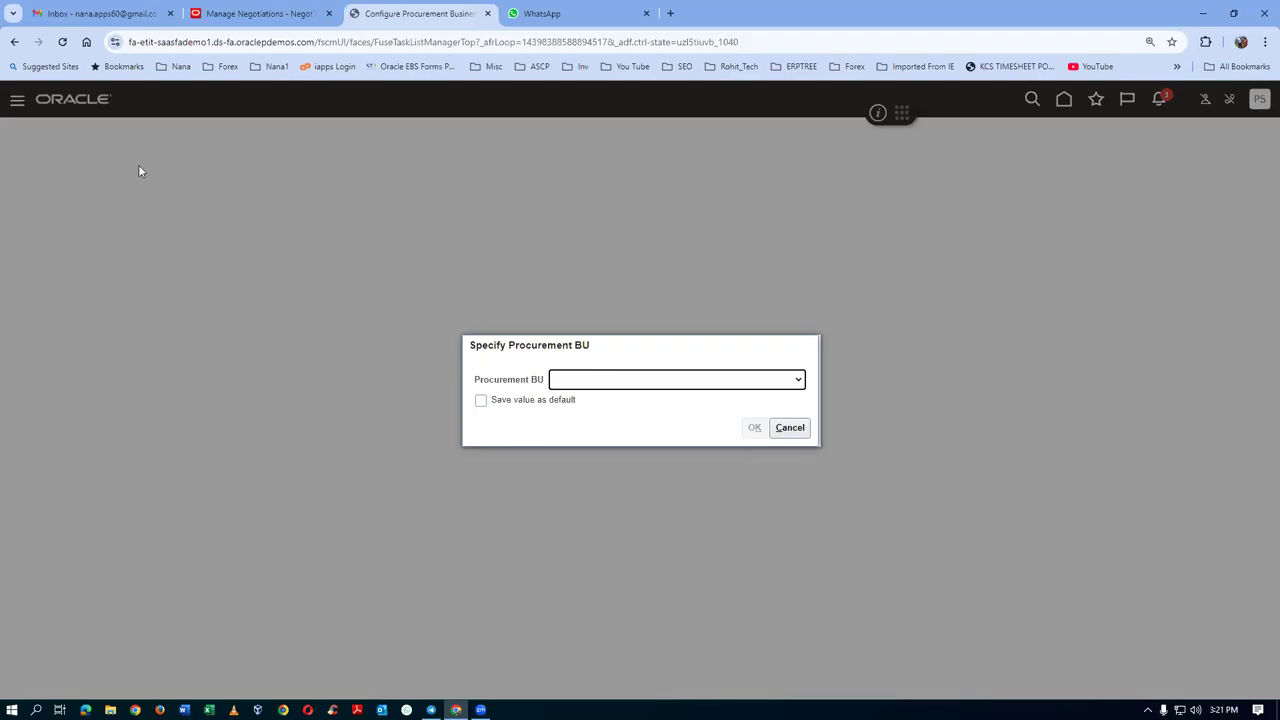
Step: Choose US1 Business Unit as the business unit and confirm to load its settings
{"action": "left_click", "coordinate": [697, 387]}
{"action": "type", "text": "US1 Business Unit"}
{"action": "left_click", "coordinate": [697, 387]}
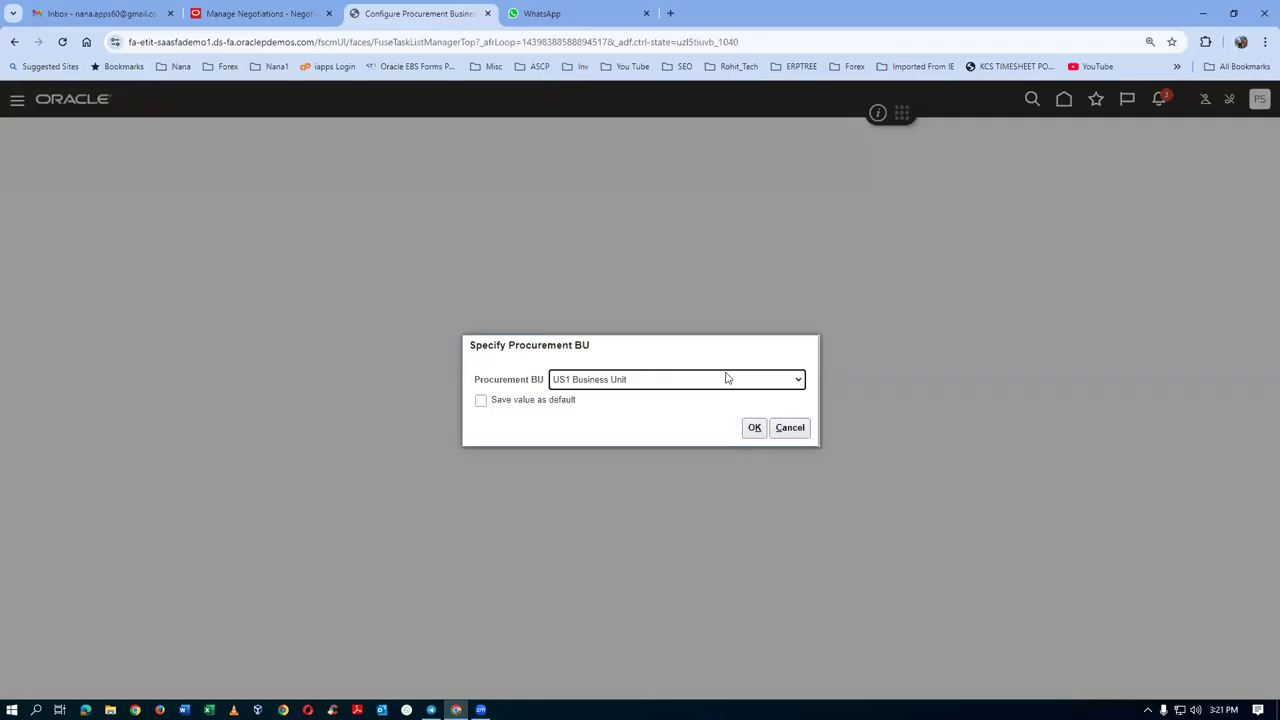
{"action": "left_click", "coordinate": [754, 428]}
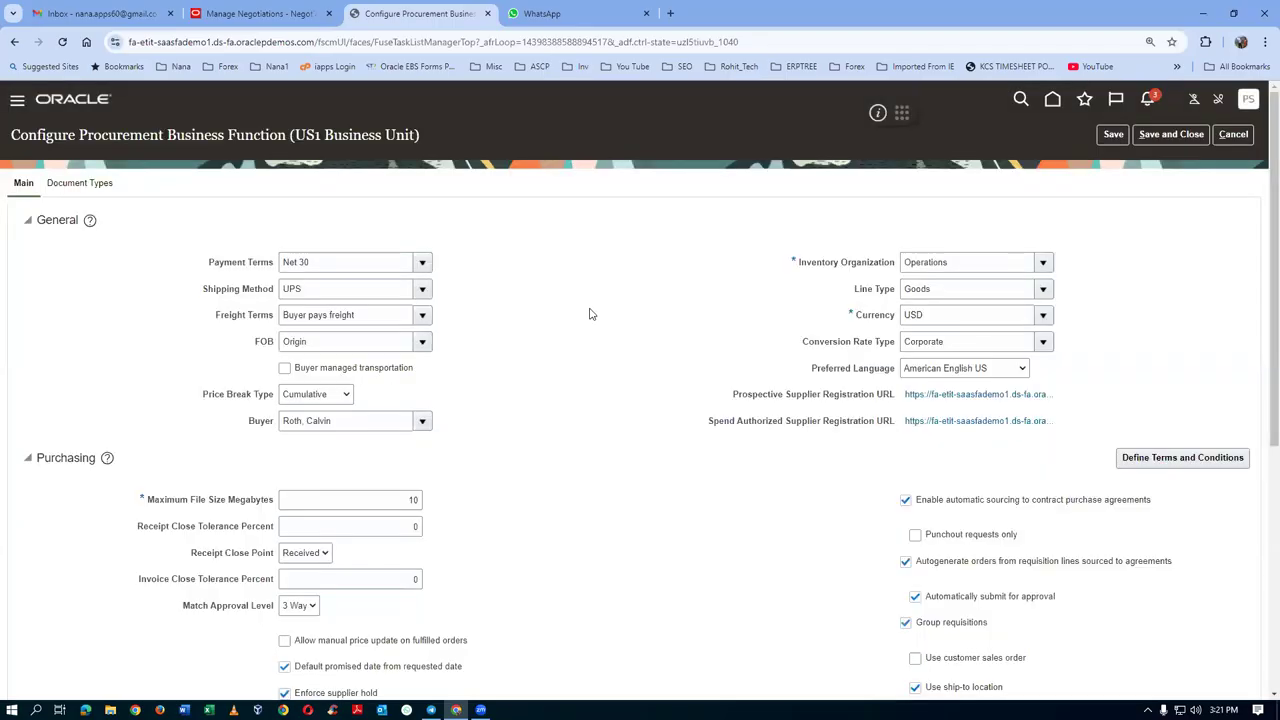
Step: Cancel the US1 procurement settings without saving, return to Manage Negotiations, and launch Excel
{"action": "scroll", "coordinate": [590, 314], "scroll_direction": "down", "scroll_amount": 4}
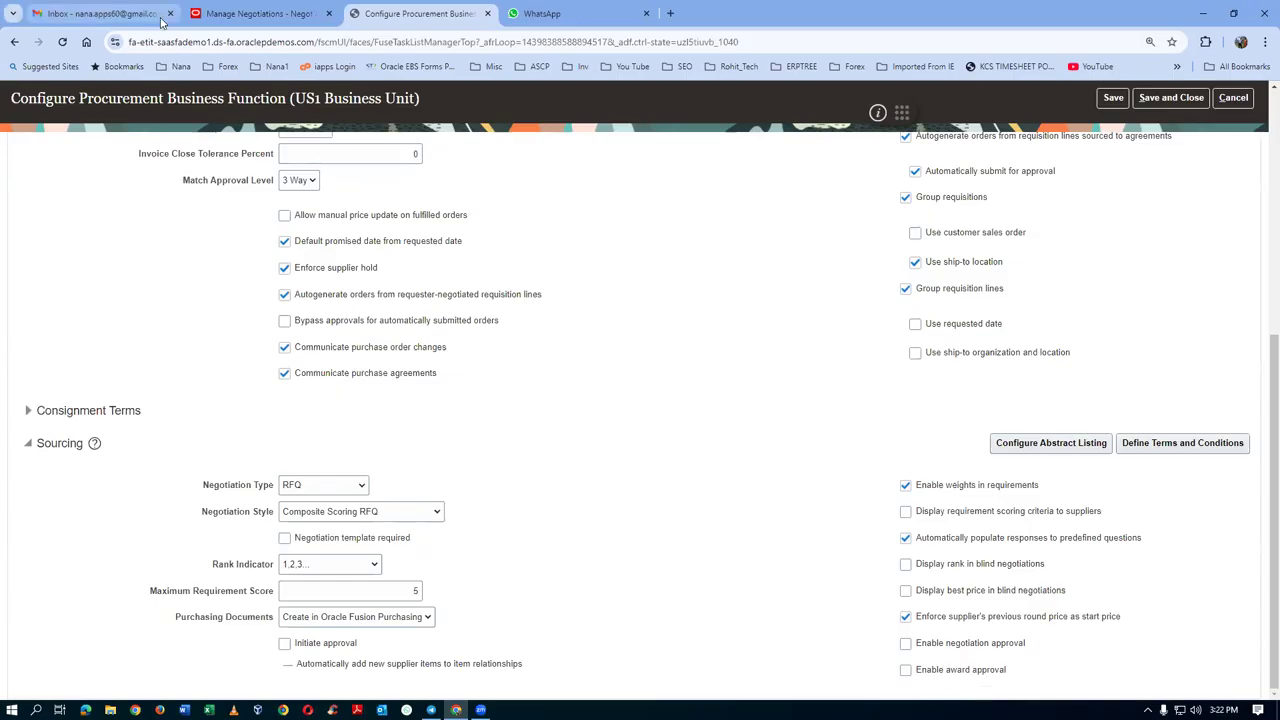
{"action": "left_click", "coordinate": [1233, 97]}
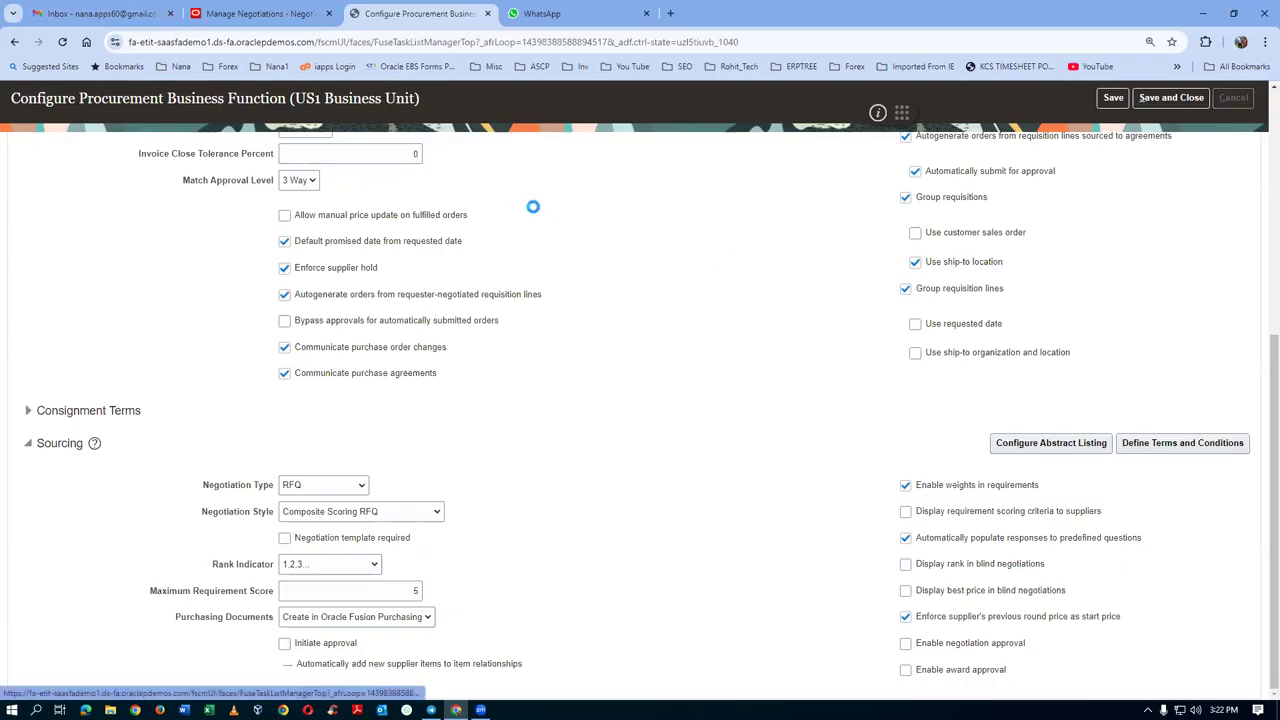
{"action": "left_click", "coordinate": [255, 14]}
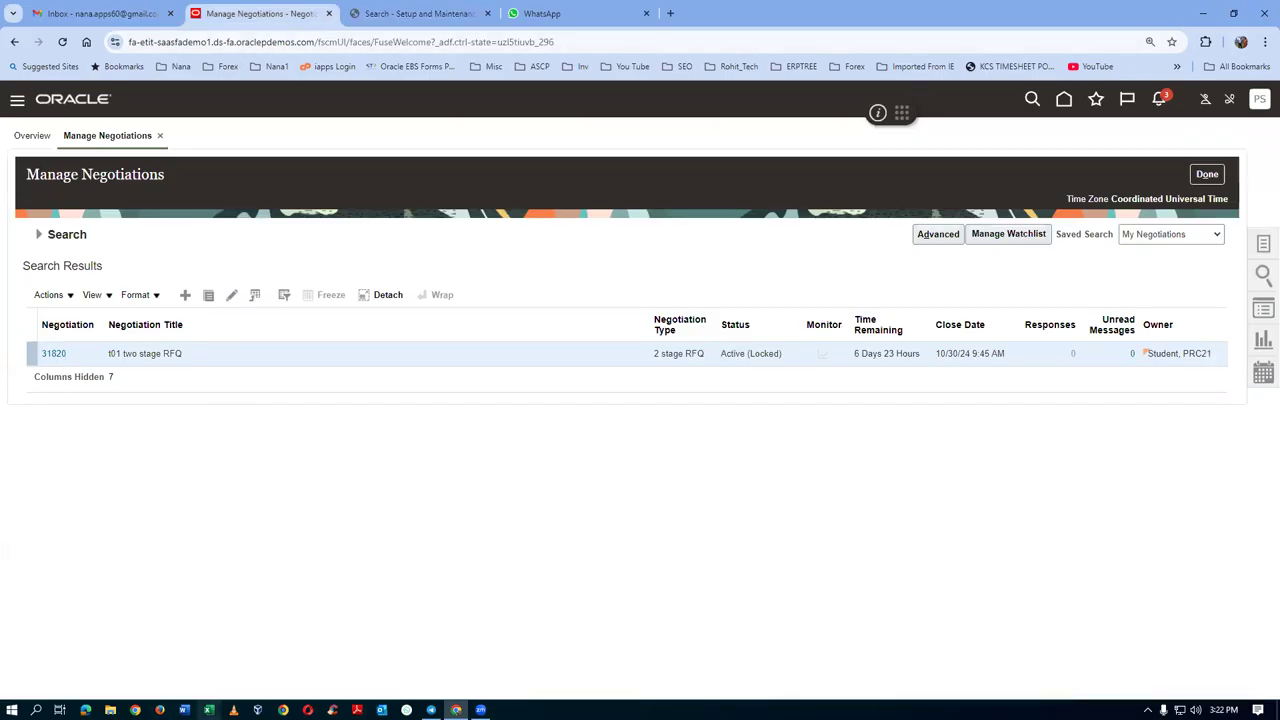
{"action": "left_click", "coordinate": [209, 709]}
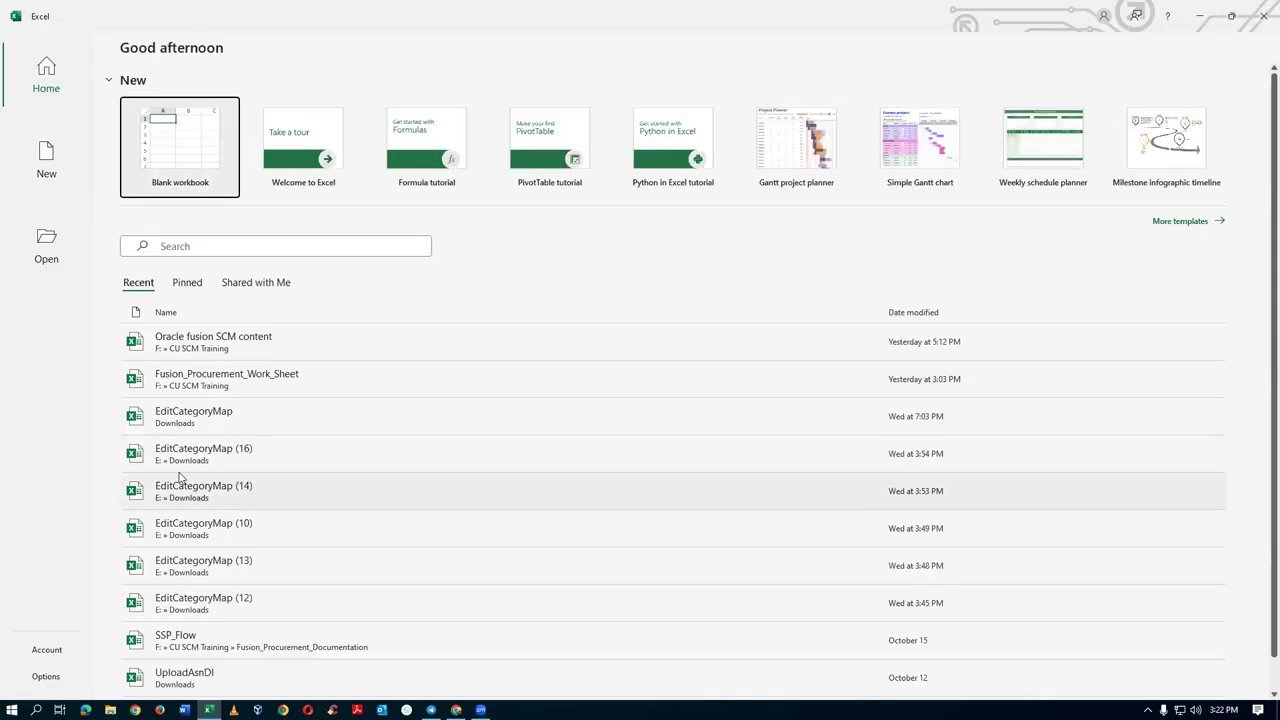
Step: Open the Fusion_Procurement_Work_Sheet workbook and scroll down past the Single Stage RFQ section
{"action": "left_click", "coordinate": [350, 384]}
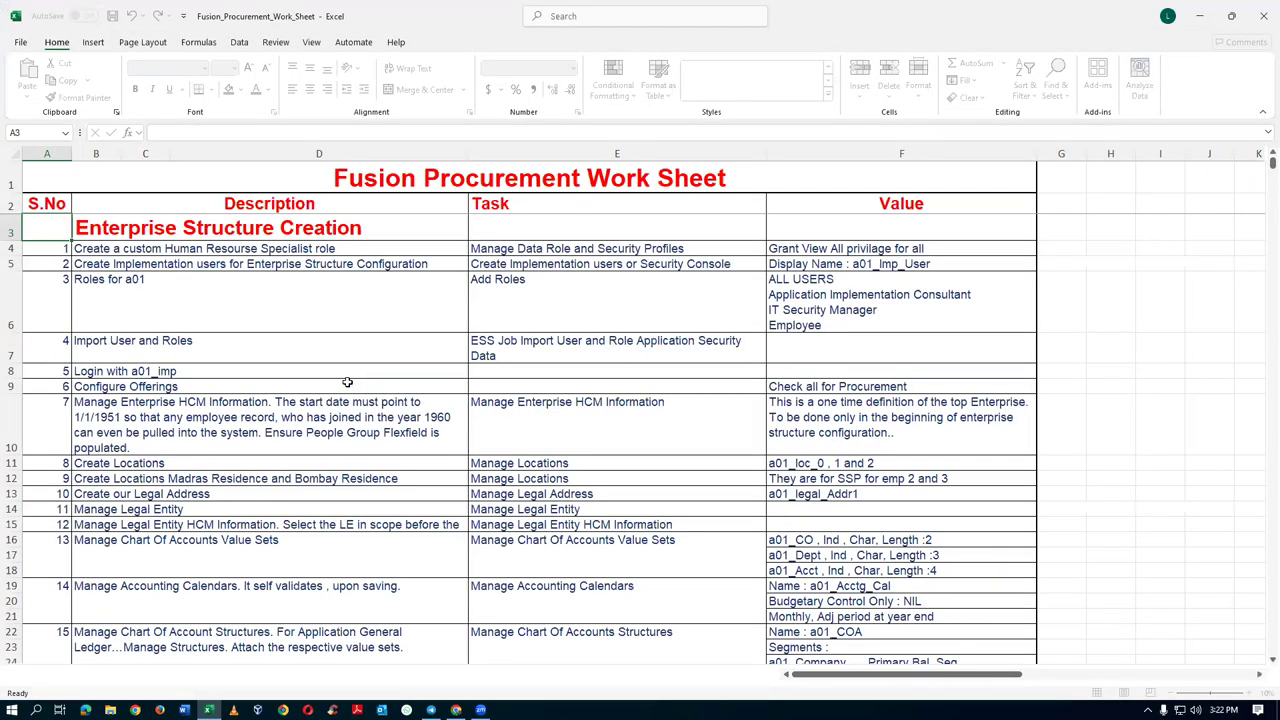
{"action": "scroll", "coordinate": [347, 387], "scroll_direction": "down", "scroll_amount": 7}
{"action": "scroll", "coordinate": [347, 387], "scroll_direction": "down", "scroll_amount": 20}
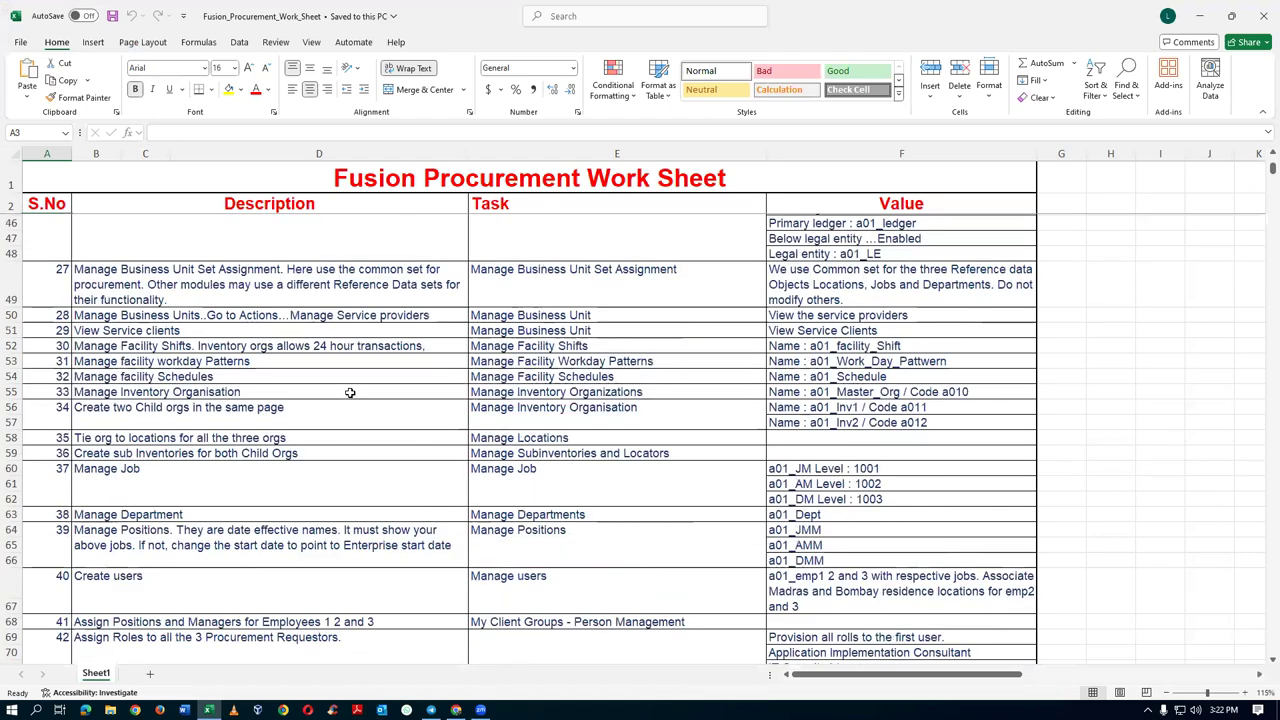
{"action": "scroll", "coordinate": [350, 392], "scroll_direction": "down", "scroll_amount": 15}
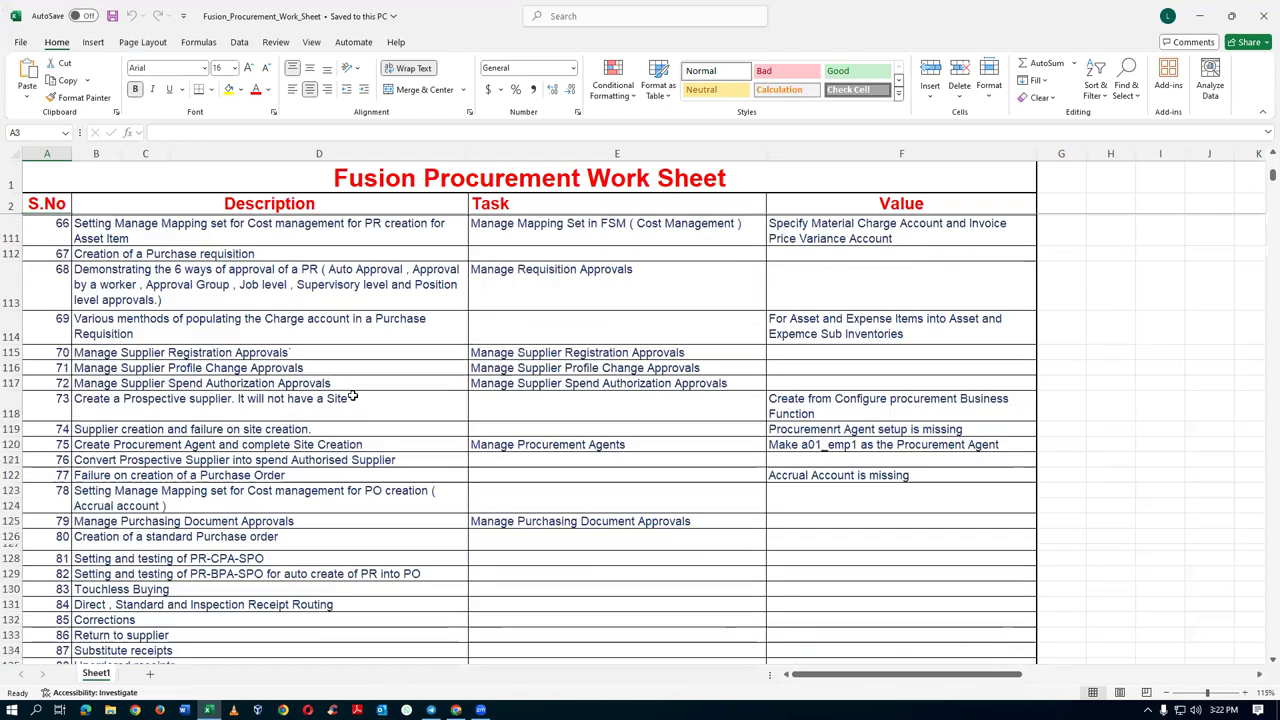
{"action": "scroll", "coordinate": [355, 397], "scroll_direction": "down", "scroll_amount": 13}
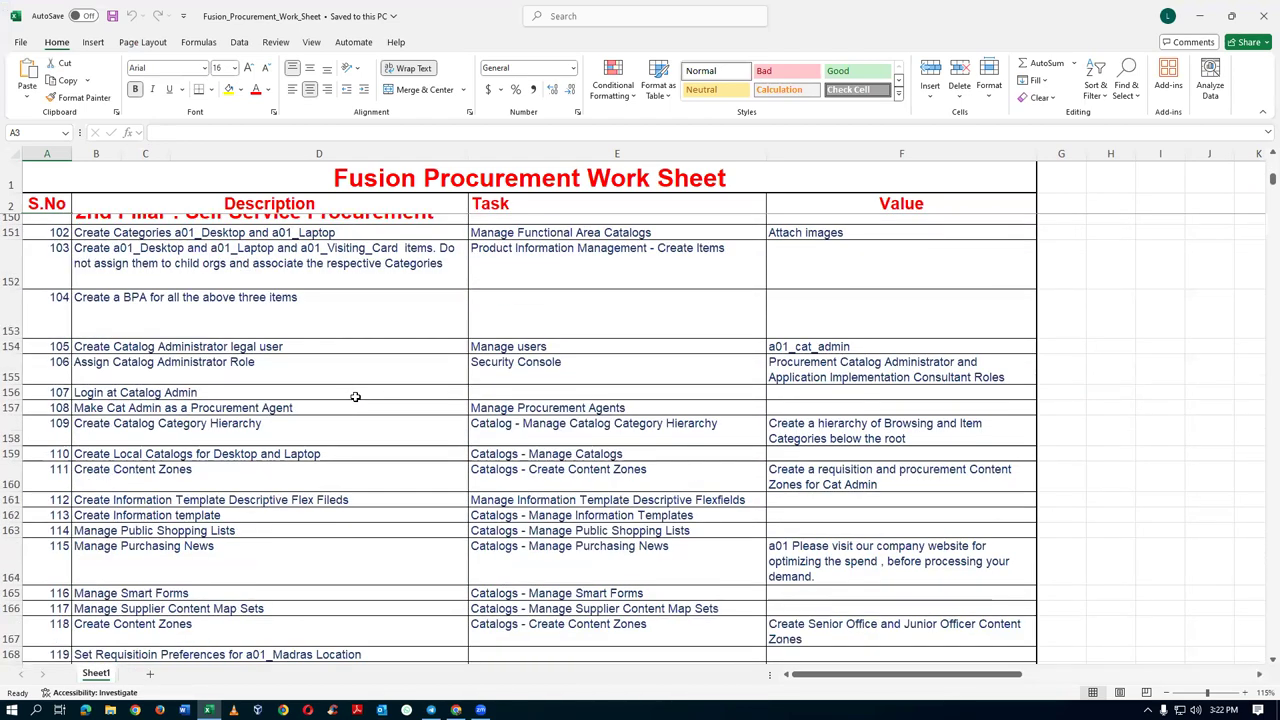
{"action": "scroll", "coordinate": [355, 397], "scroll_direction": "down", "scroll_amount": 3}
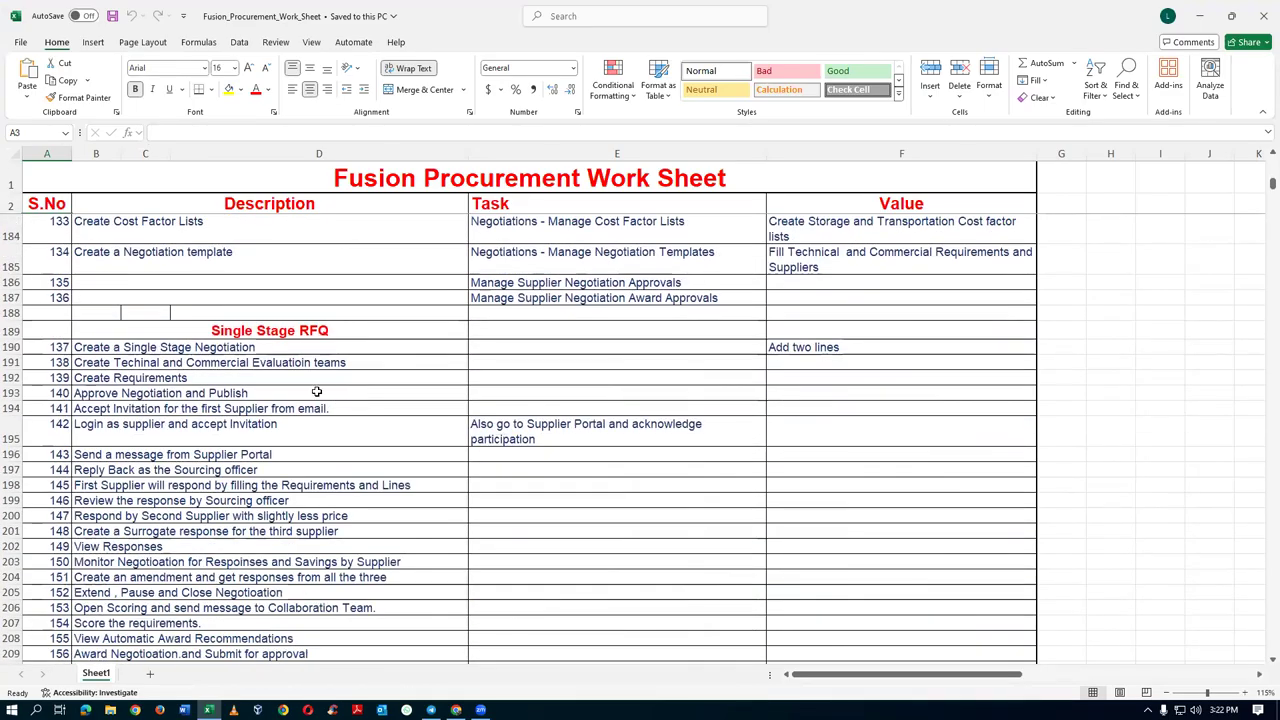
{"action": "left_click", "coordinate": [315, 330]}
{"action": "scroll", "coordinate": [241, 437], "scroll_direction": "down", "scroll_amount": 3}
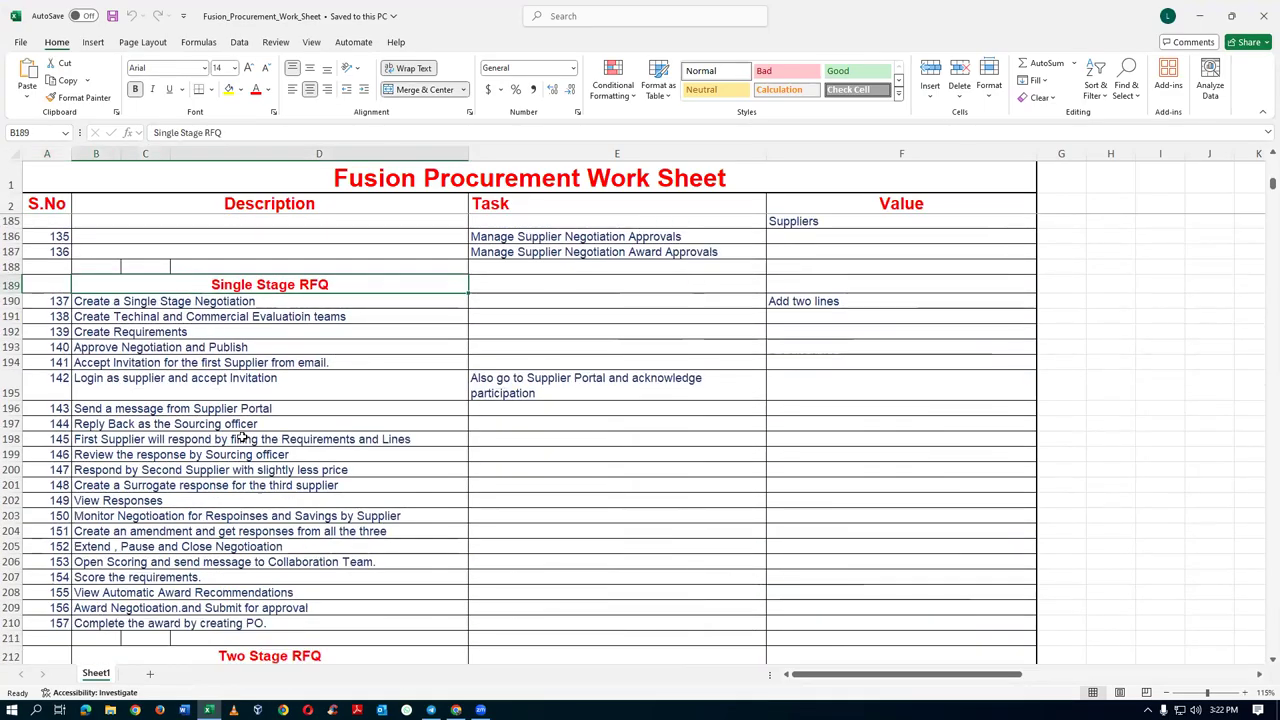
{"action": "scroll", "coordinate": [241, 437], "scroll_direction": "down", "scroll_amount": 3}
Step: Review the Two Stage RFQ steps, including step 160 on Active and Locked, then return to the browser
{"action": "left_click", "coordinate": [268, 378]}
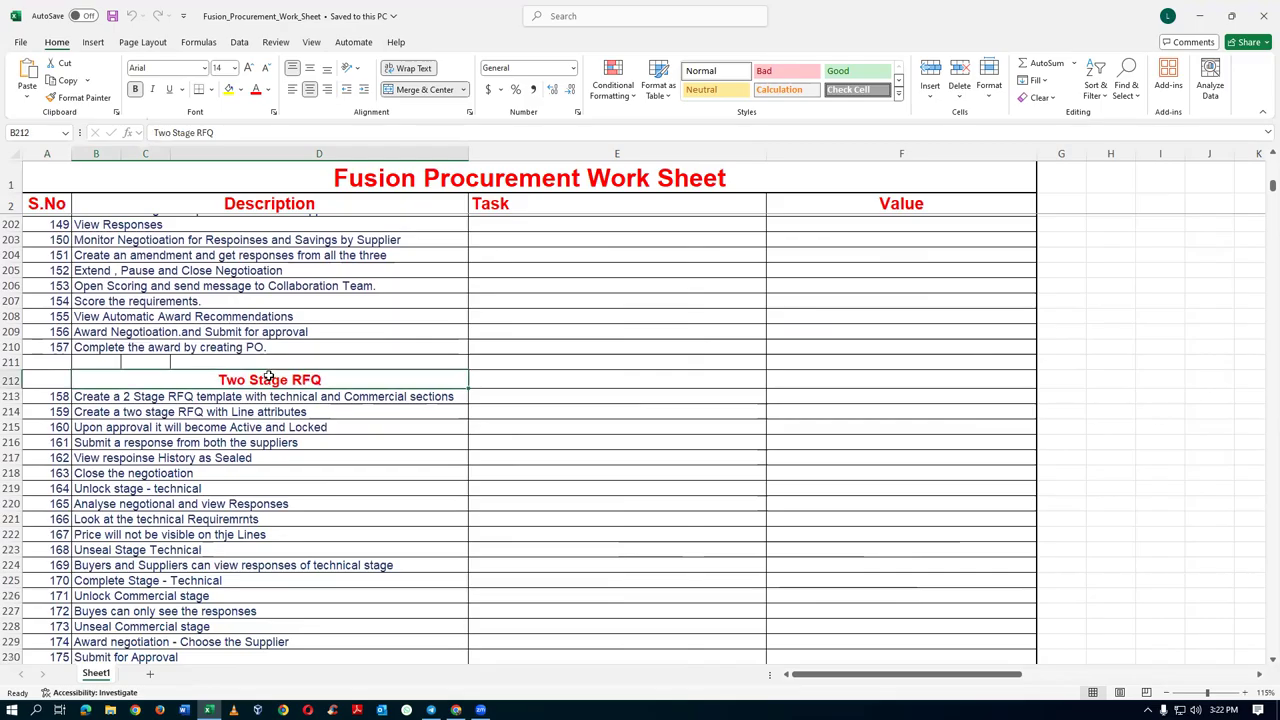
{"action": "left_click", "coordinate": [137, 397]}
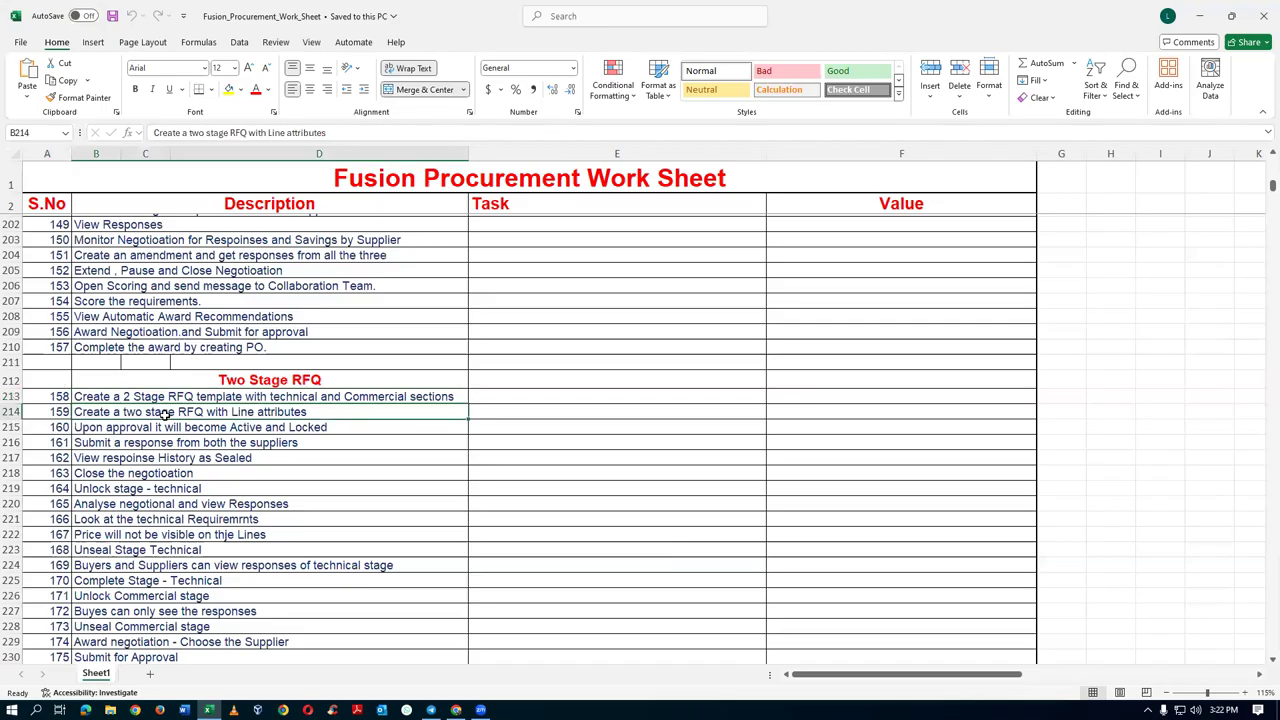
{"action": "left_click", "coordinate": [155, 430]}
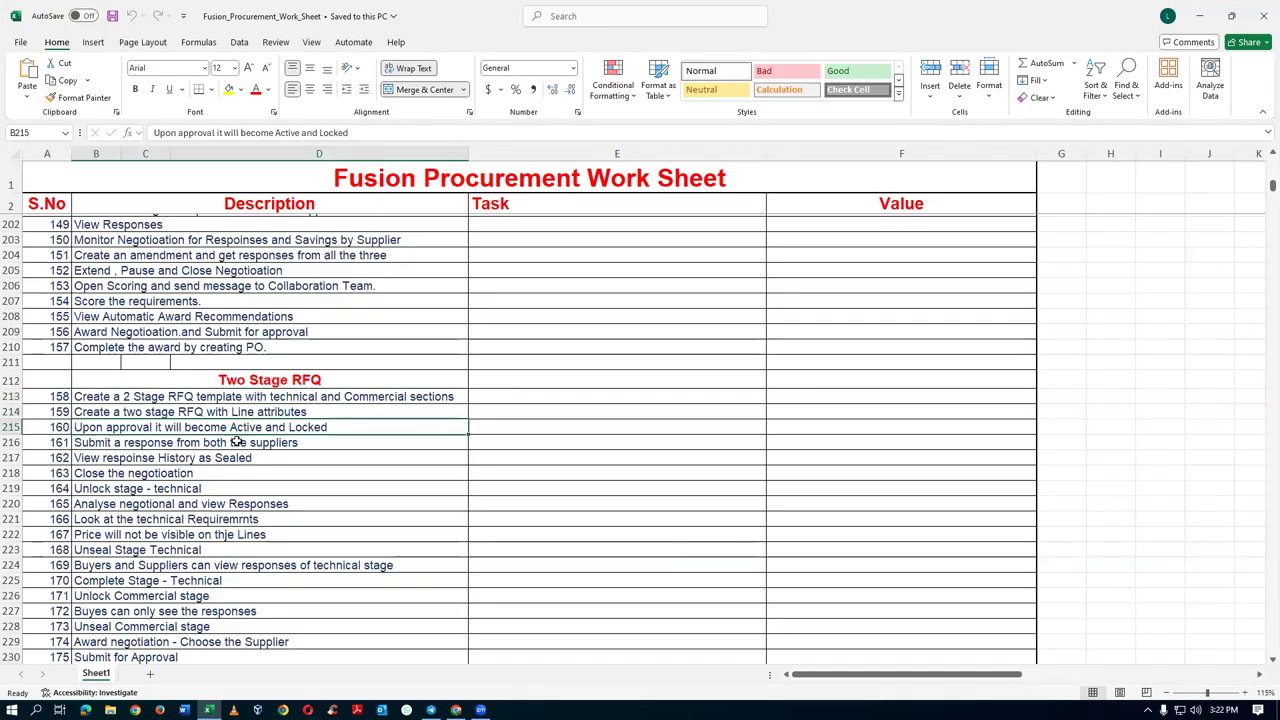
{"action": "scroll", "coordinate": [358, 441], "scroll_direction": "down", "scroll_amount": 3}
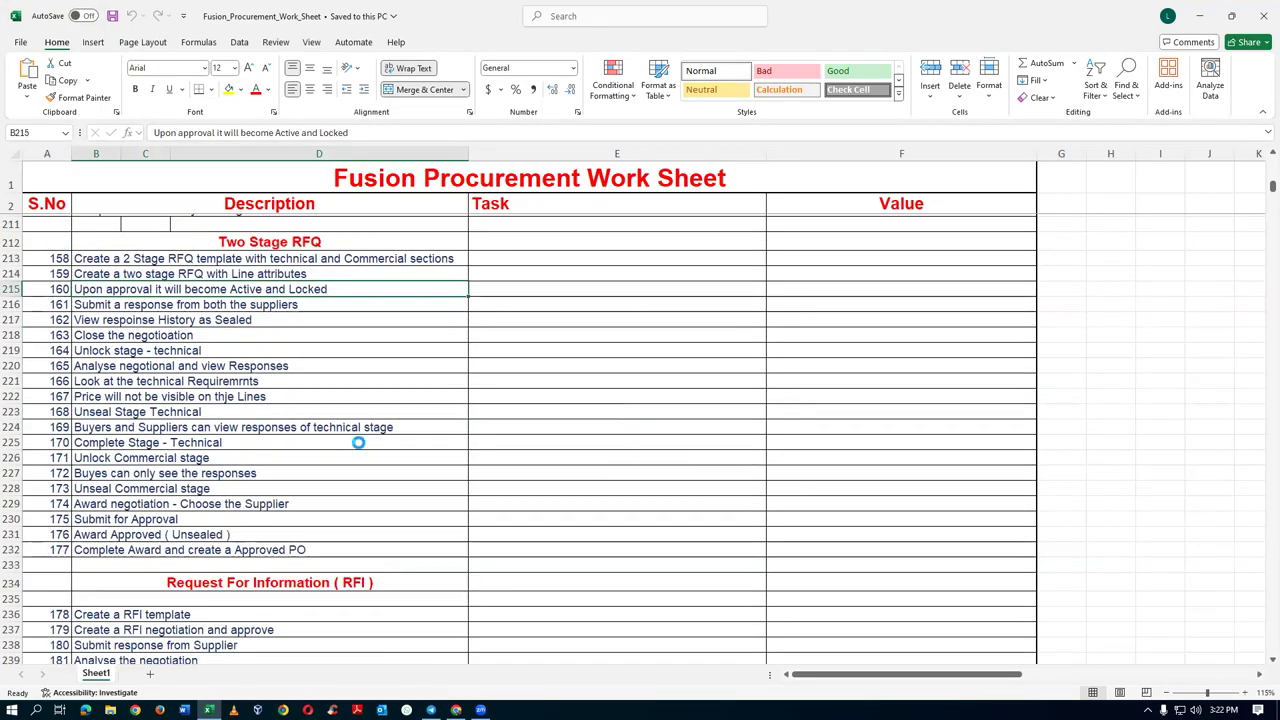
{"action": "scroll", "coordinate": [358, 441], "scroll_direction": "up", "scroll_amount": 1, "text": "ctrl"}
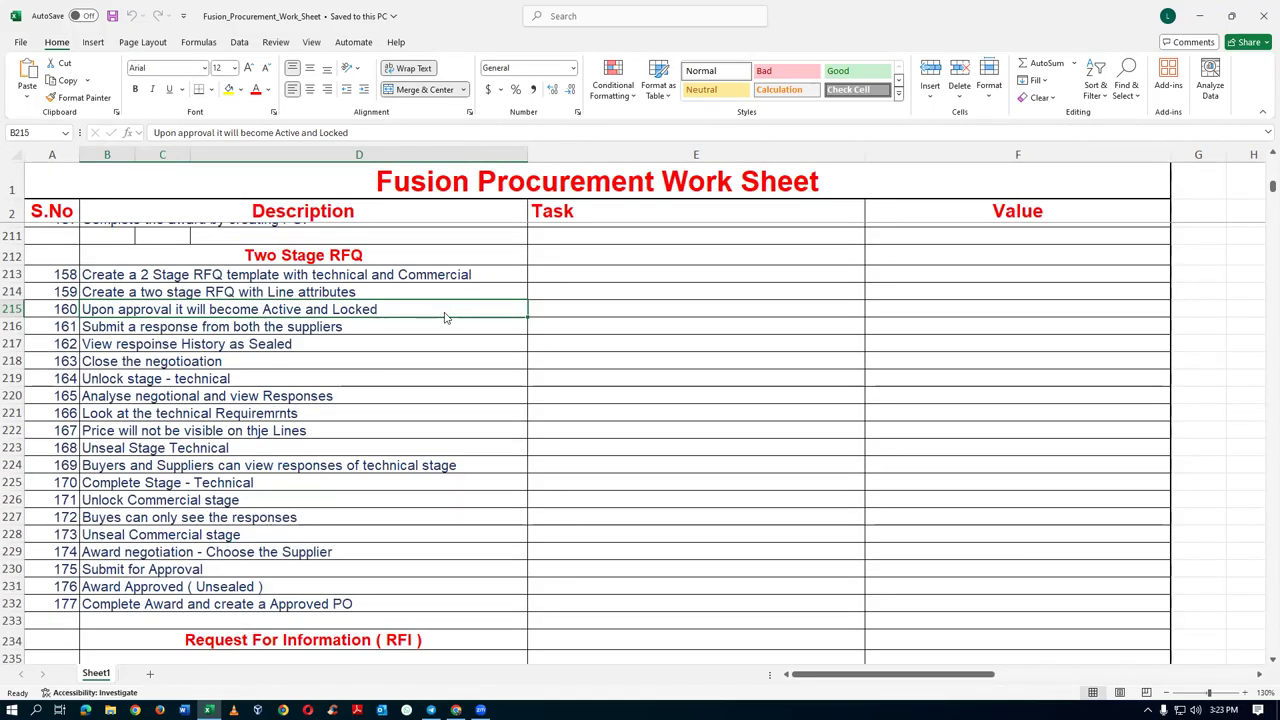
{"action": "key", "text": "alt+Tab"}
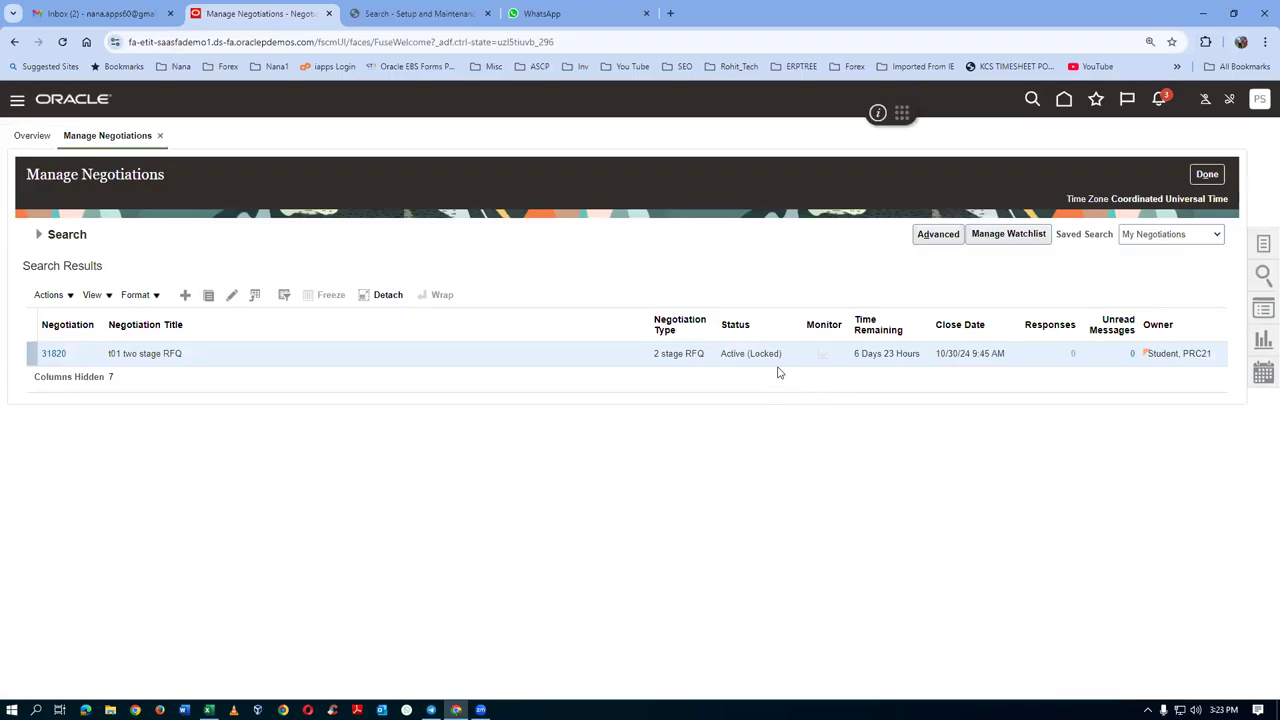
Step: Select the Fusion site's base address in the address bar, up to .com
{"action": "left_click", "coordinate": [245, 42]}
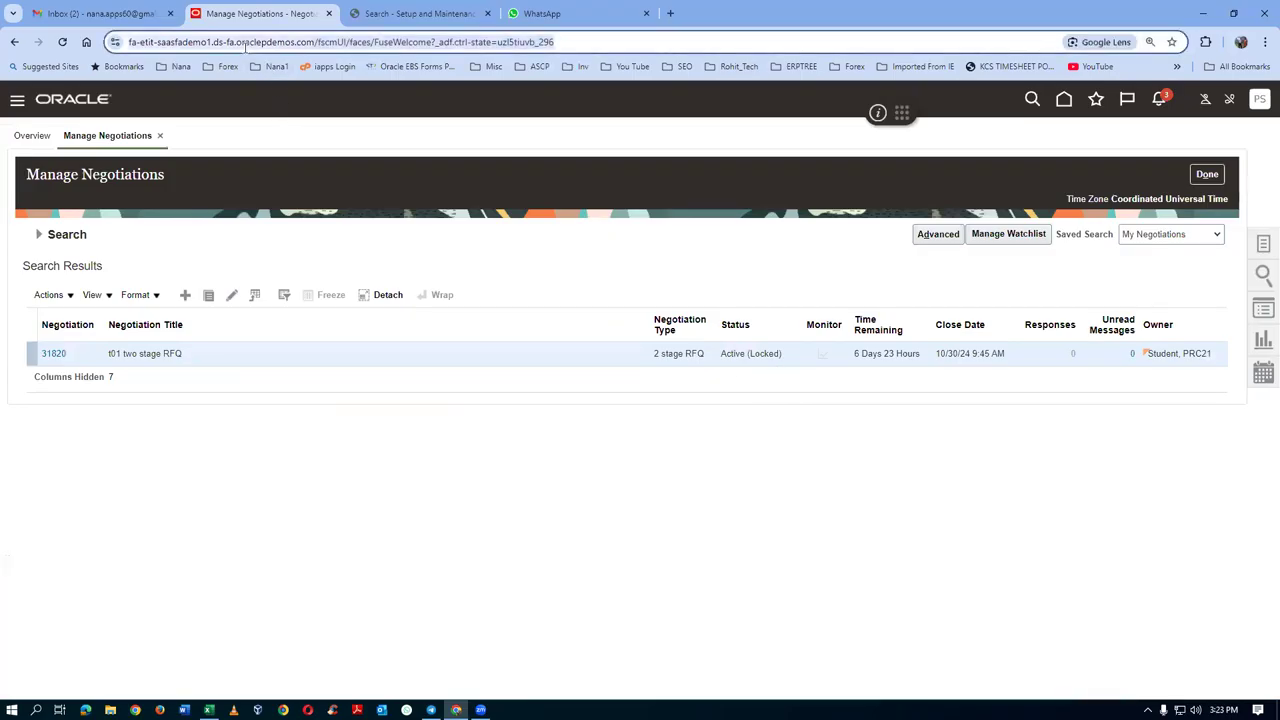
{"action": "key", "text": "shift+Right"}
{"action": "key", "text": "shift+Right"}
{"action": "key", "text": "shift+Right"}
{"action": "key", "text": "shift+Right"}
{"action": "key", "text": "shift+Right"}
{"action": "key", "text": "shift+Right"}
{"action": "key", "text": "shift+Right"}
{"action": "key", "text": "shift+Right"}
{"action": "key", "text": "shift+Right"}
{"action": "key", "text": "shift+Right"}
{"action": "key", "text": "shift+Right"}
{"action": "key", "text": "shift+Right"}
{"action": "key", "text": "shift+Right"}
{"action": "key", "text": "shift+Right"}
{"action": "key", "text": "shift+Right"}
{"action": "key", "text": "shift+Right"}
{"action": "key", "text": "shift+Right"}
{"action": "key", "text": "shift+Right"}
{"action": "key", "text": "shift+Right"}
{"action": "key", "text": "shift+Right"}
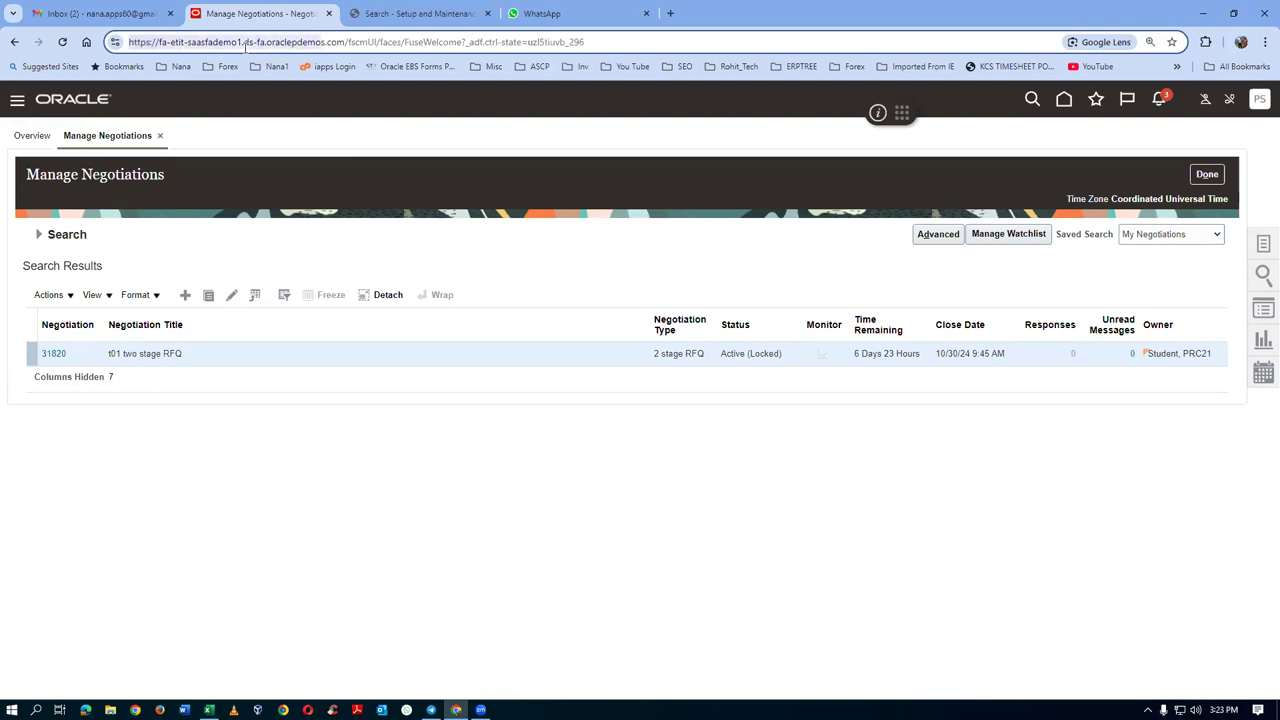
{"action": "key", "text": "shift+Right"}
{"action": "key", "text": "shift+Right"}
{"action": "key", "text": "shift+Right"}
Step: Open the copied Fusion site address in a new Microsoft Edge window to reach the sign-in page
{"action": "left_click", "coordinate": [86, 710]}
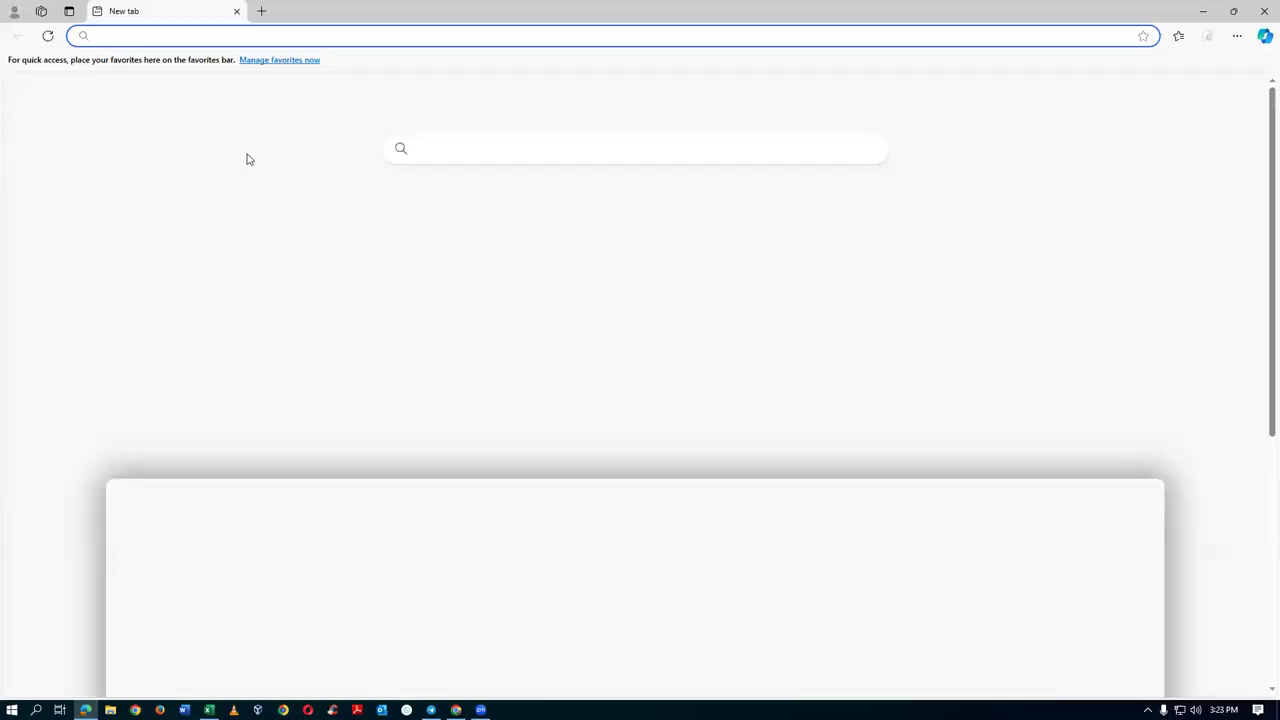
{"action": "type", "text": "https://fa-etit-saasfademo1.ds-fa.oraclepdemos.com/"}
{"action": "key", "text": "Return"}
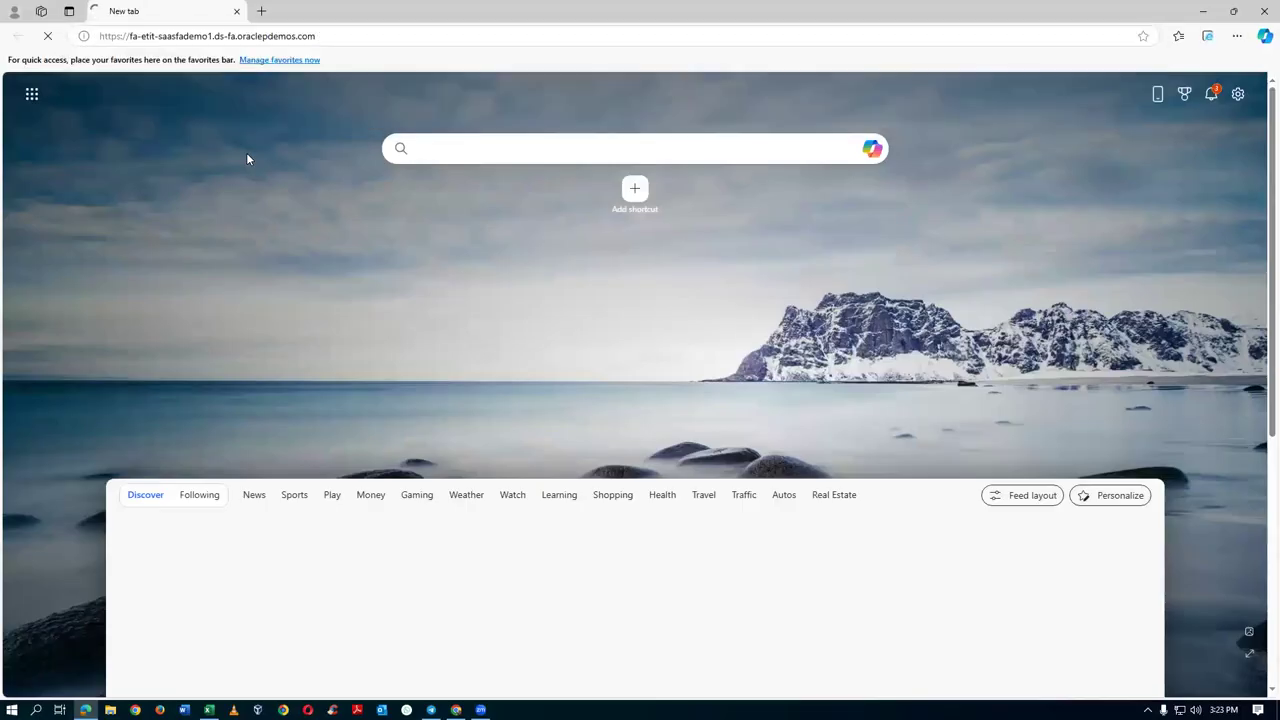
{"action": "scroll", "coordinate": [247, 158], "scroll_direction": "down", "scroll_amount": 3}
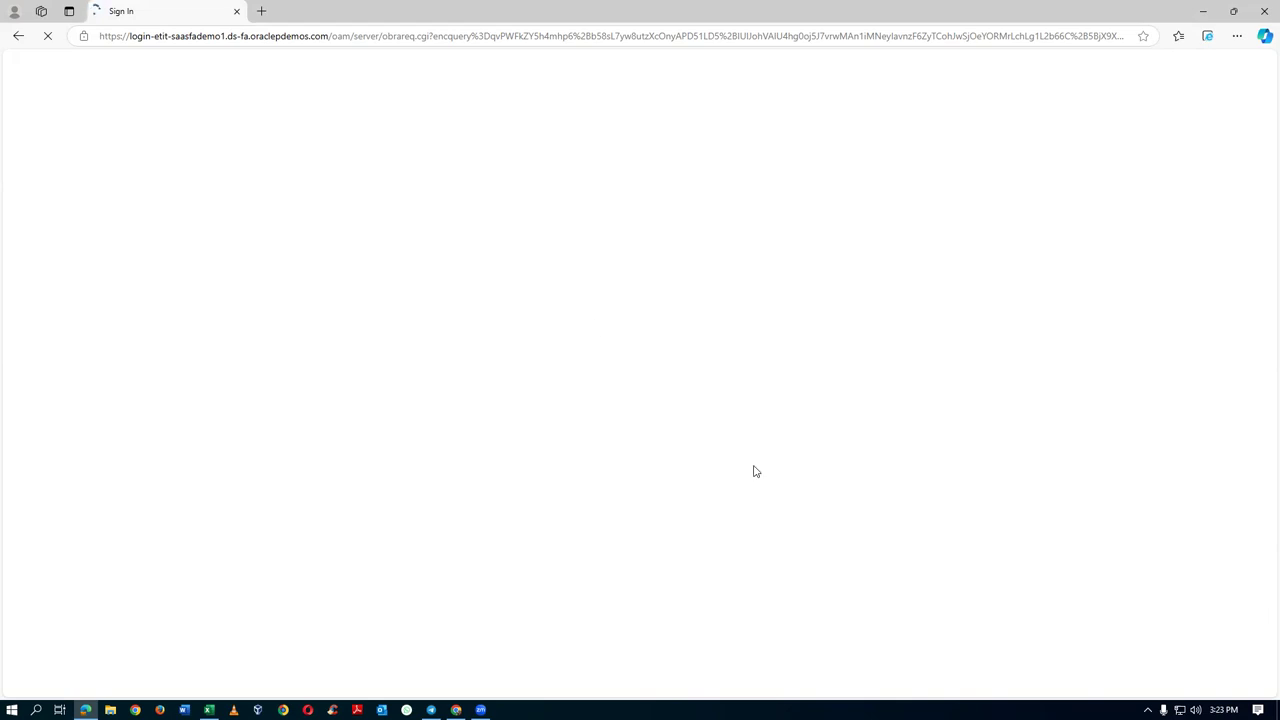
{"action": "left_click", "coordinate": [560, 36]}
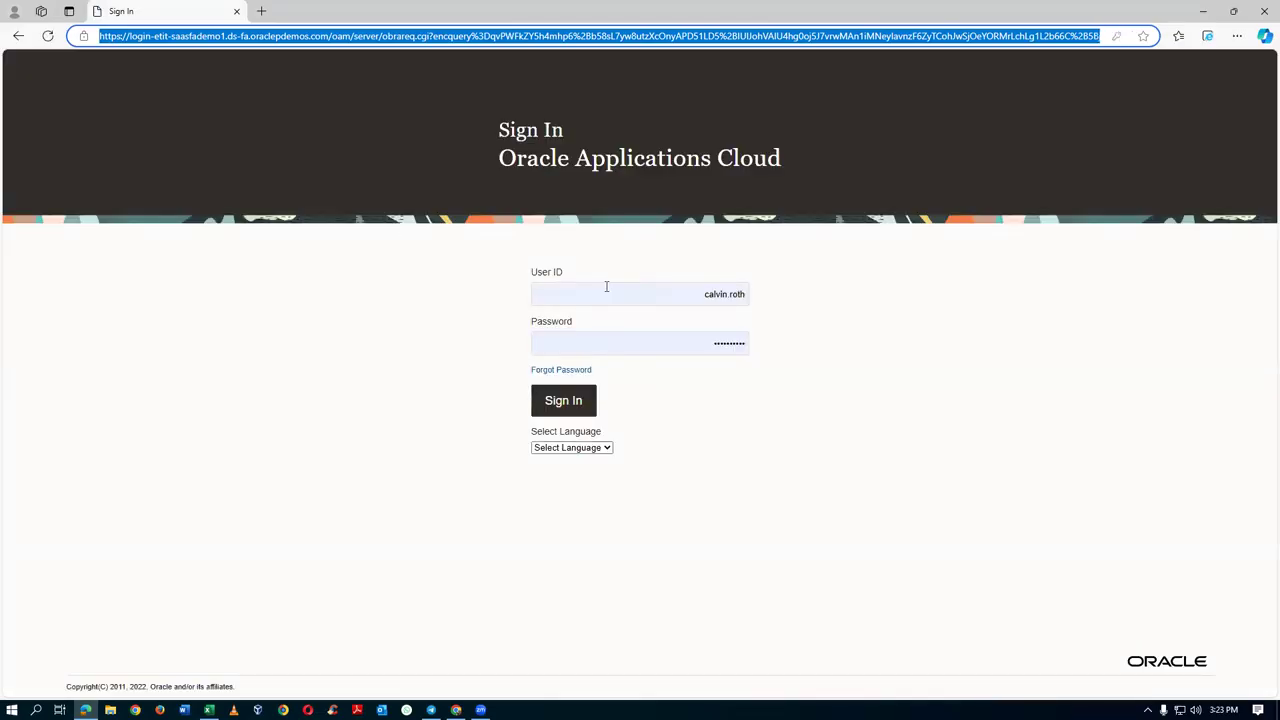
Step: Sign in with the second supplier's saved user ID, letting the password autofill
{"action": "left_click", "coordinate": [608, 288]}
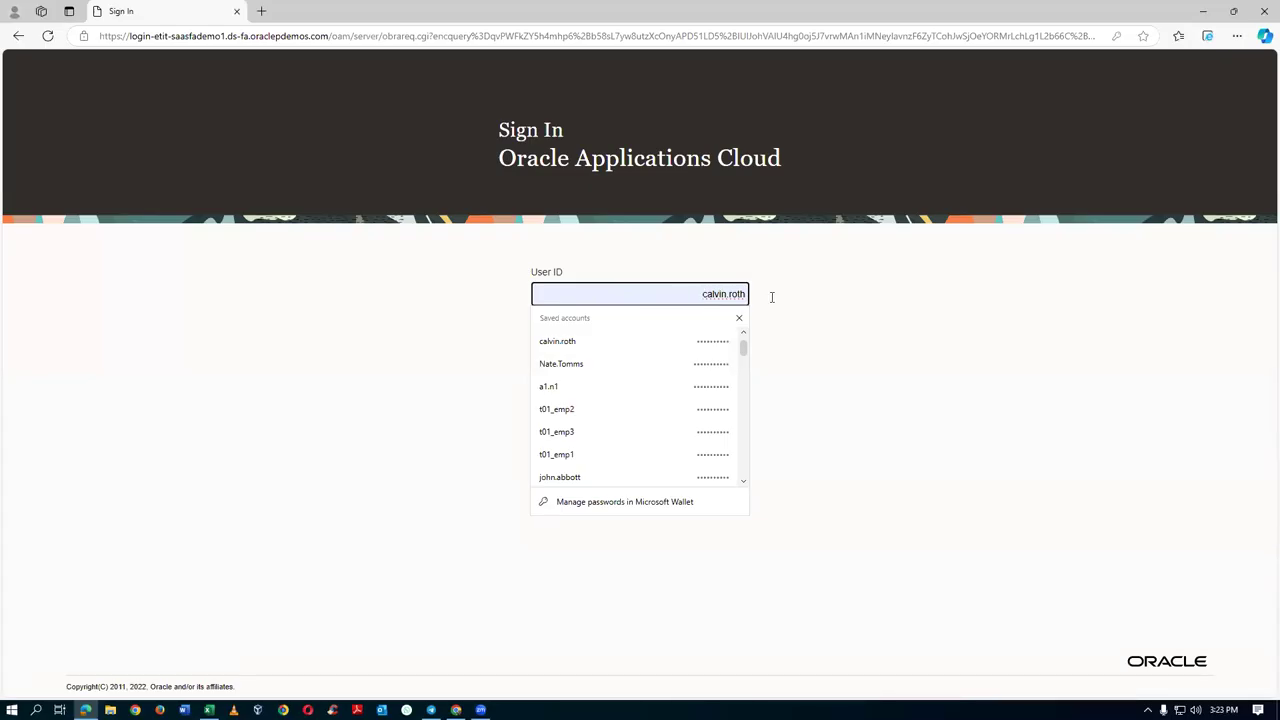
{"action": "left_click", "coordinate": [965, 302]}
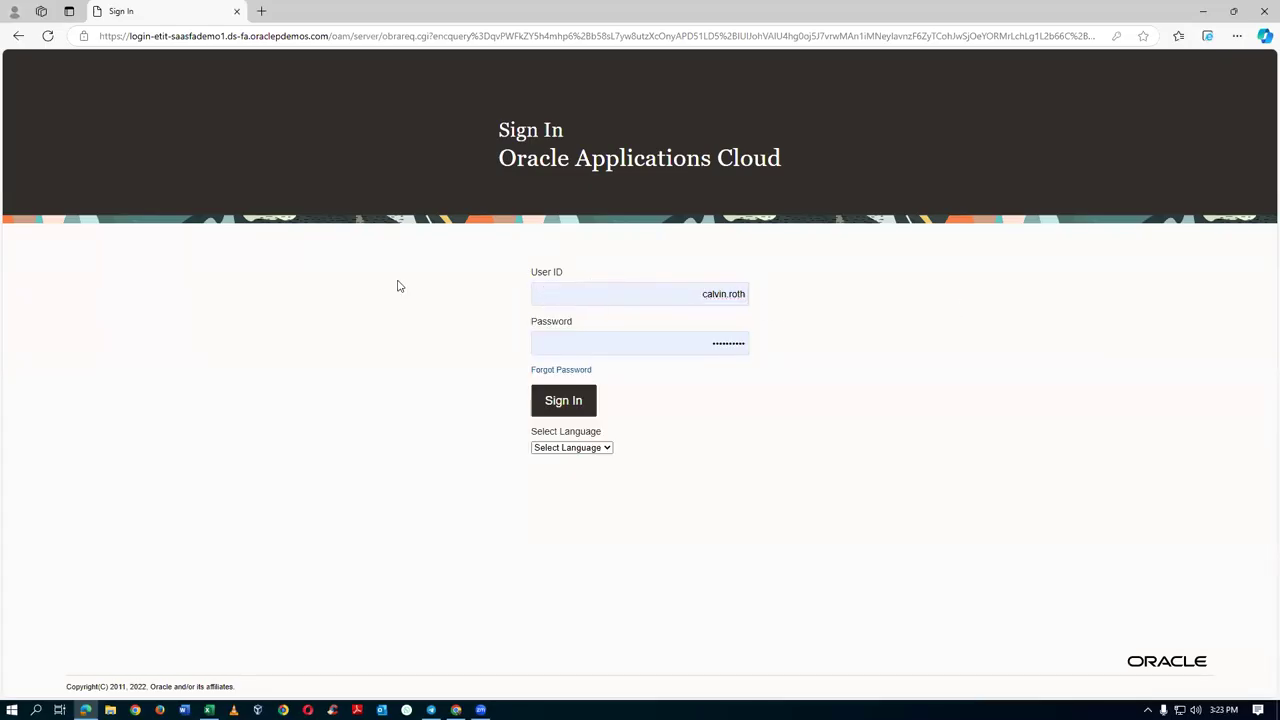
{"action": "left_click", "coordinate": [186, 37]}
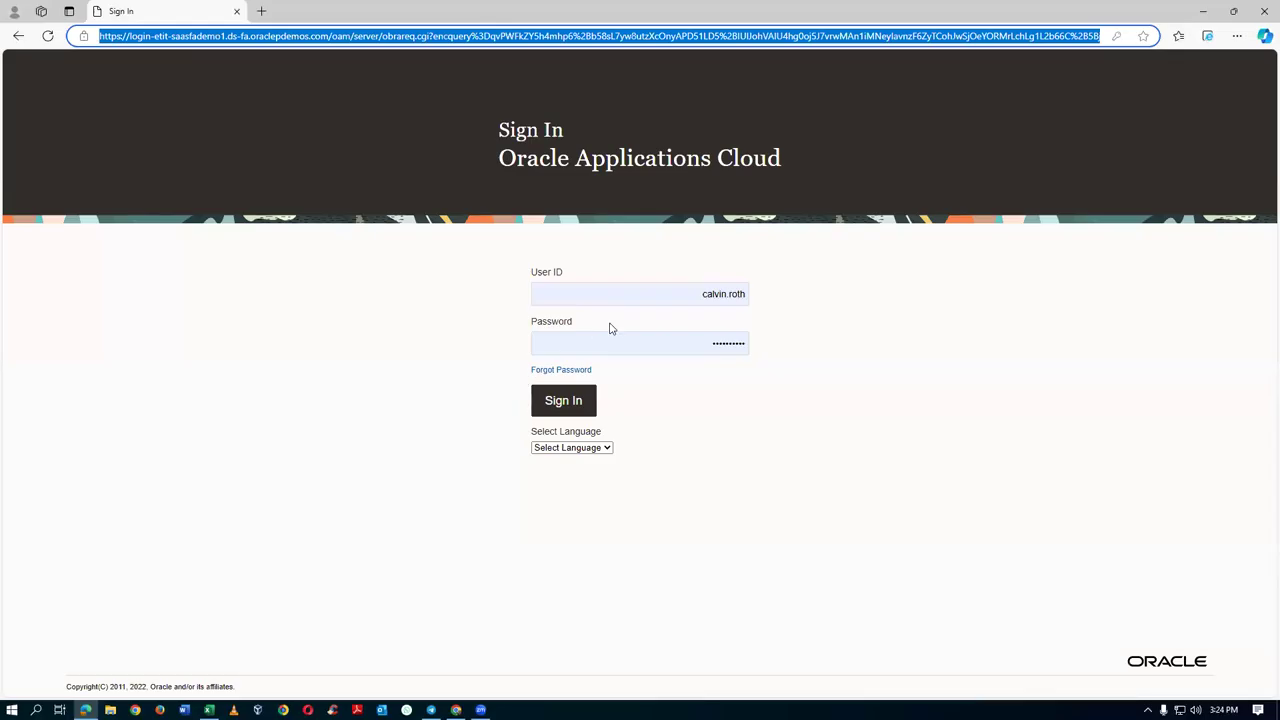
{"action": "left_click", "coordinate": [600, 294]}
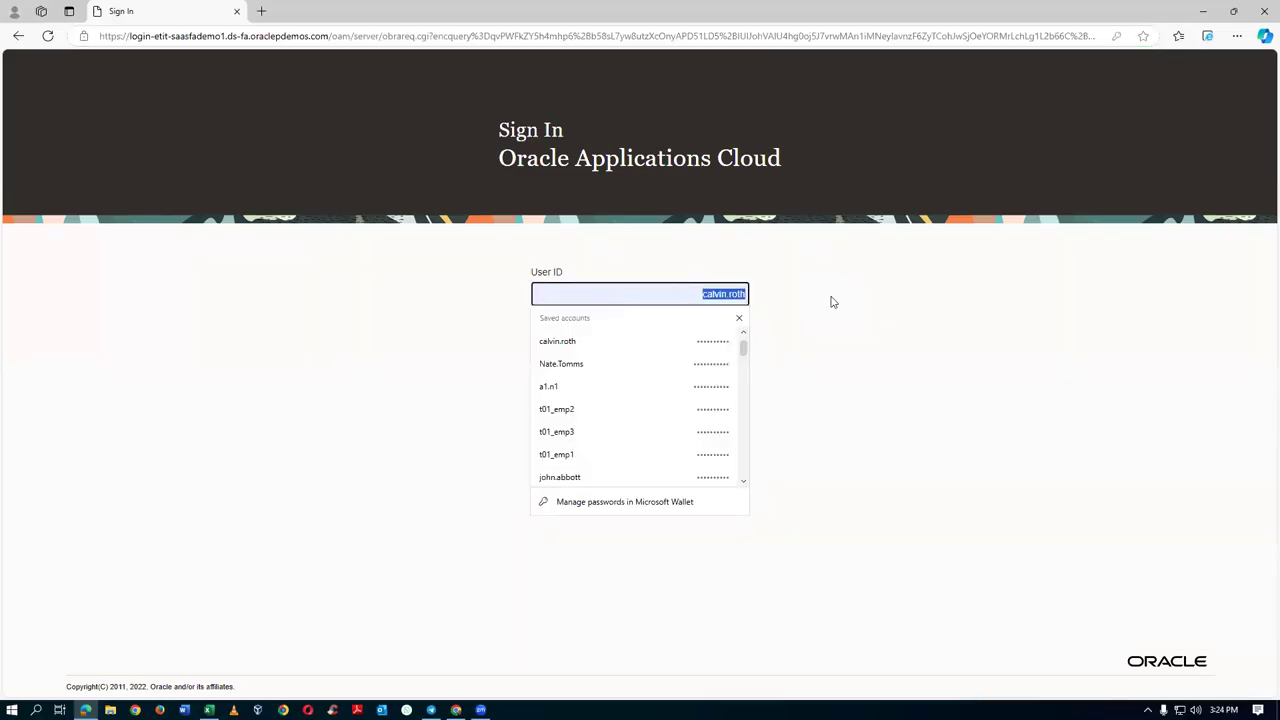
{"action": "type", "text": "a1.n1"}
{"action": "key", "text": "Tab"}
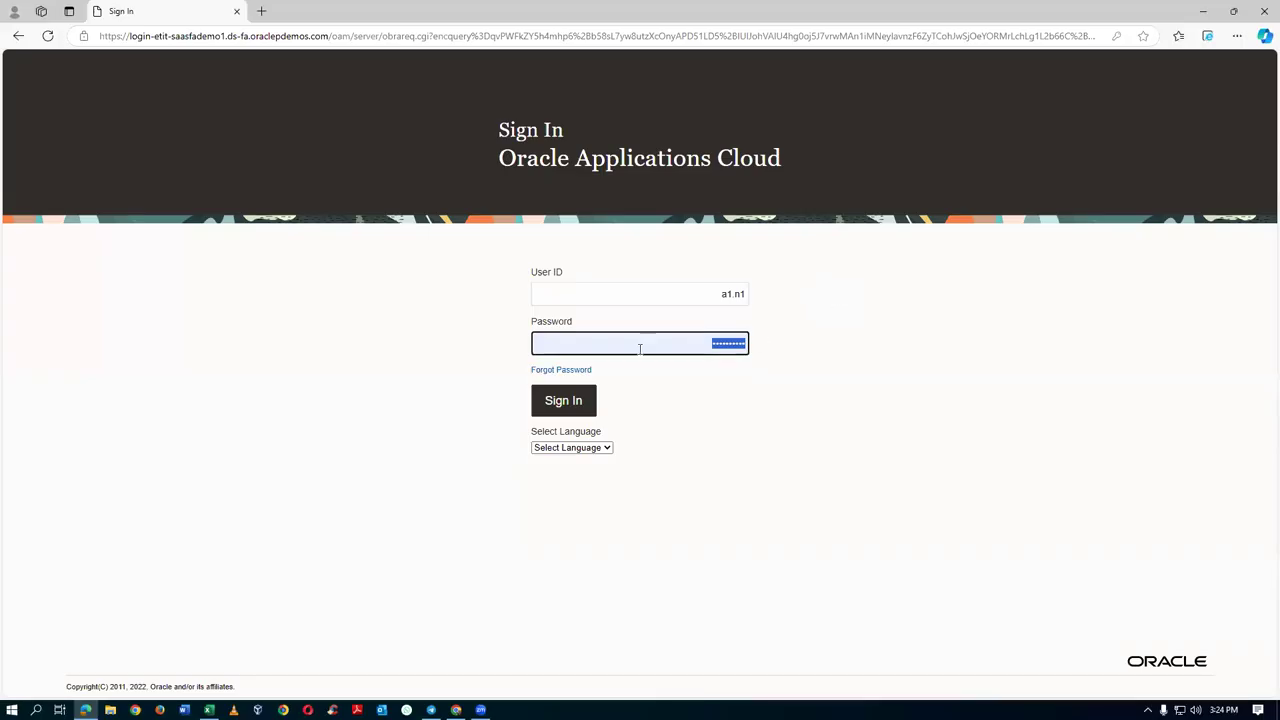
{"action": "left_click", "coordinate": [554, 409]}
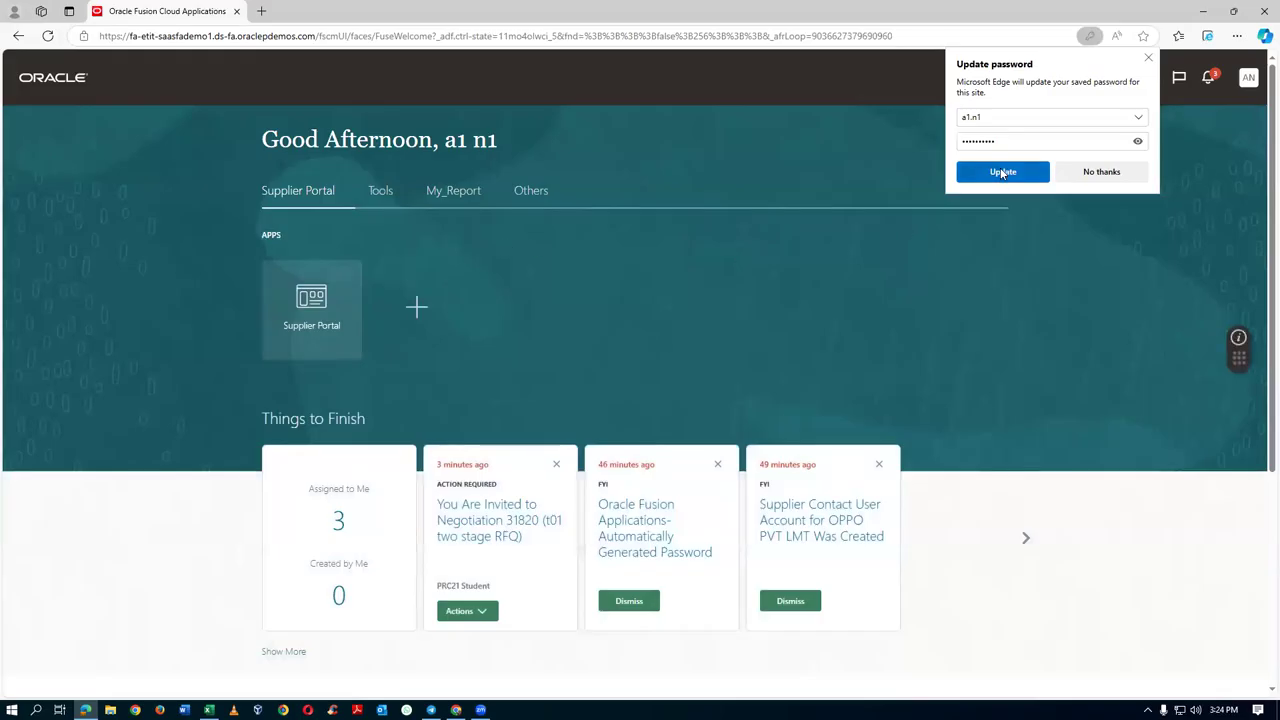
Step: Update Edge's saved password and open the Supplier Portal from the home page
{"action": "left_click", "coordinate": [1001, 172]}
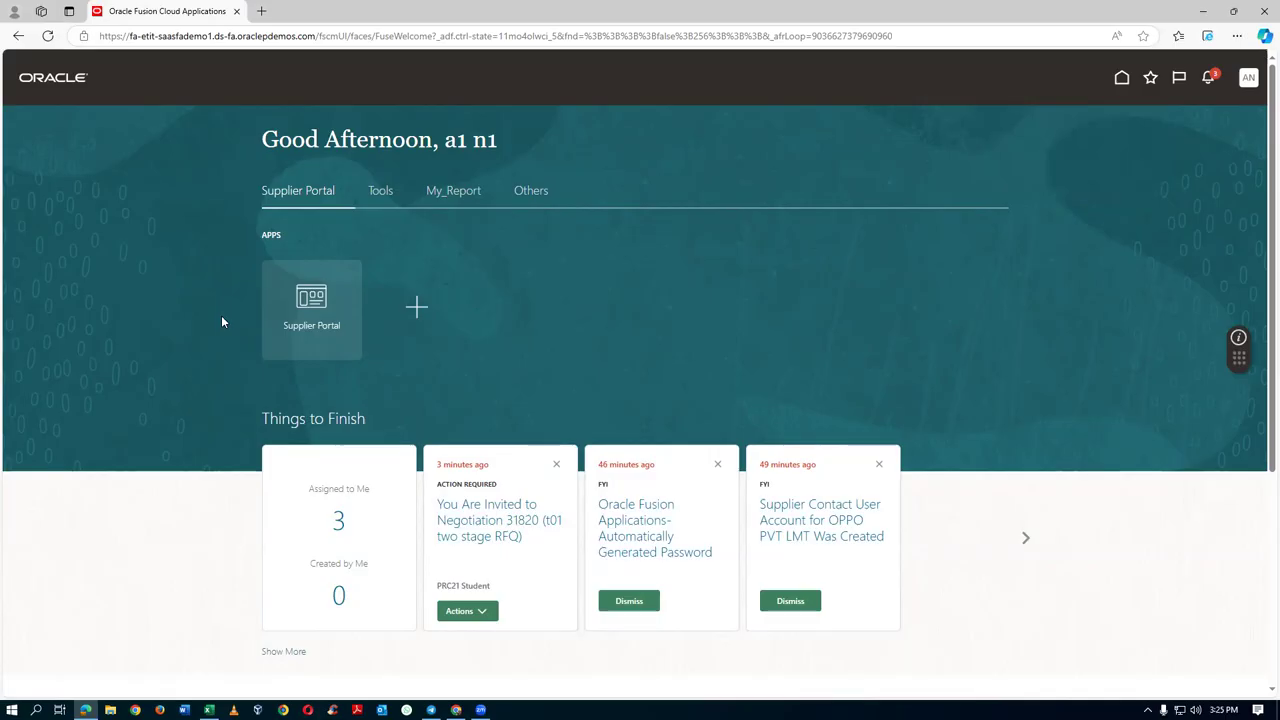
{"action": "left_click", "coordinate": [316, 316]}
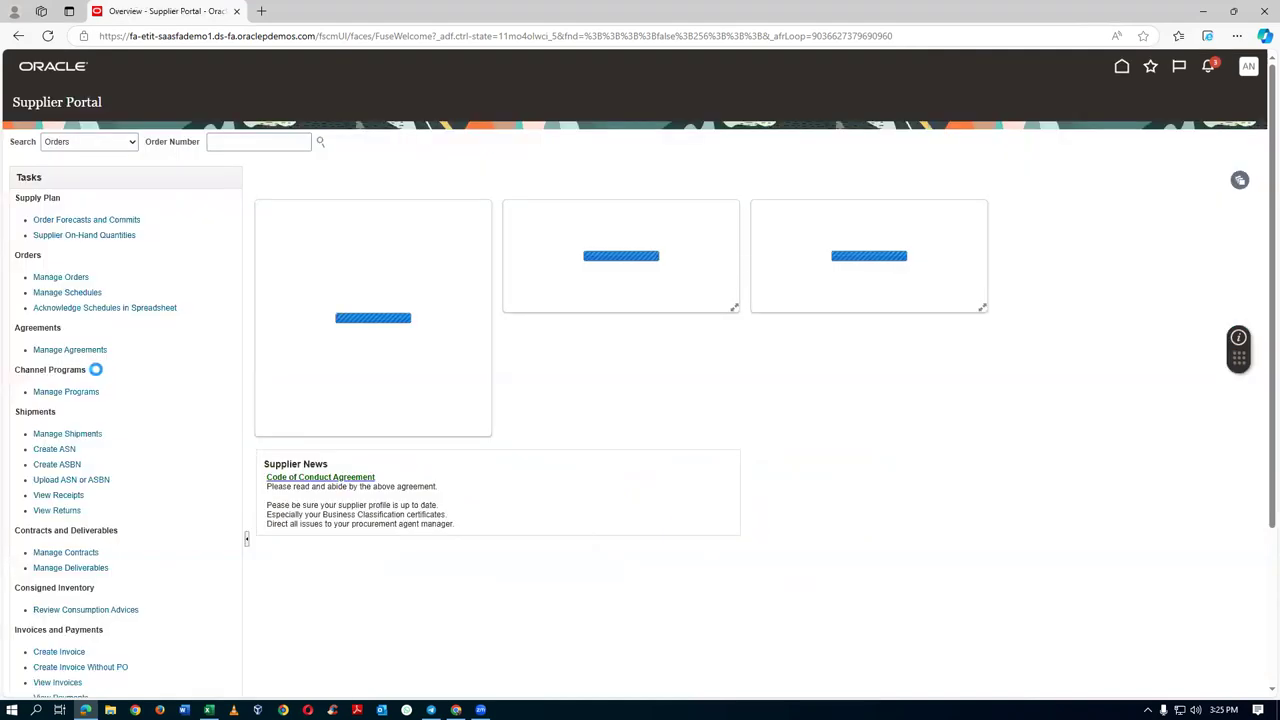
Step: Zoom the Supplier Portal page in and open the list of active negotiations
{"action": "key", "text": "ctrl+plus"}
{"action": "key", "text": "ctrl+plus"}
{"action": "scroll", "coordinate": [100, 370], "scroll_direction": "down", "scroll_amount": 5}
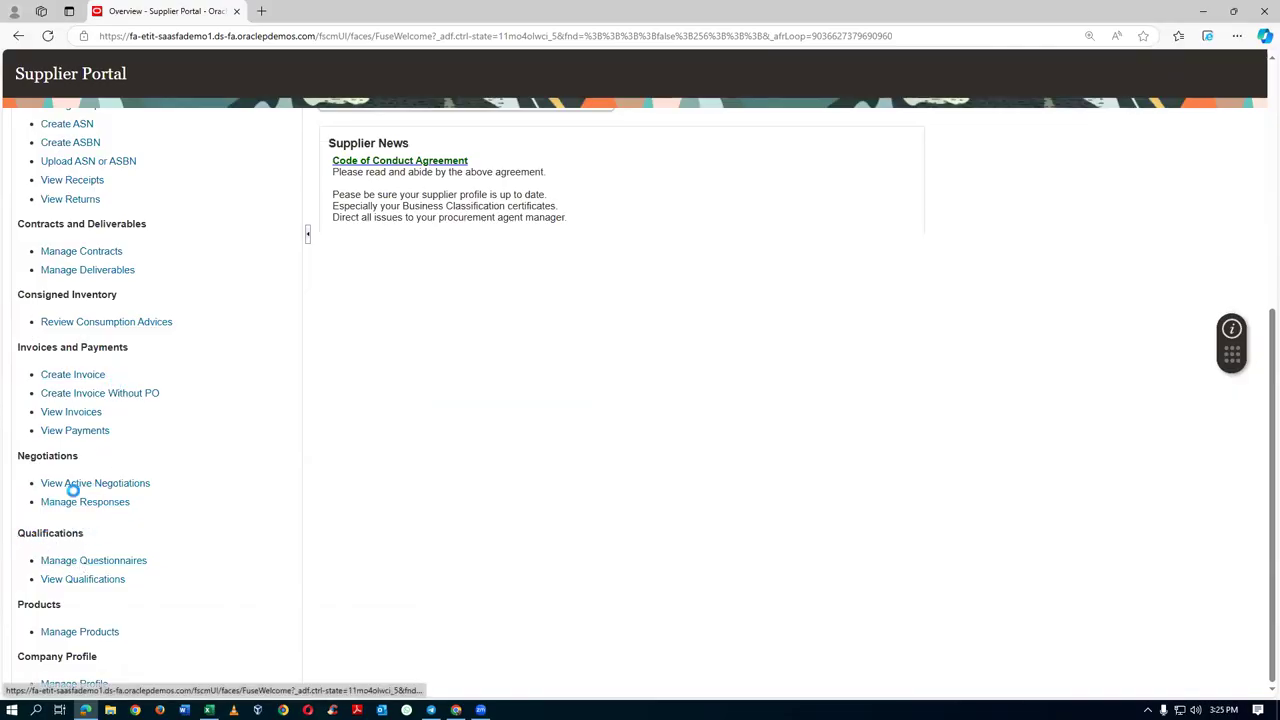
{"action": "left_click", "coordinate": [76, 484]}
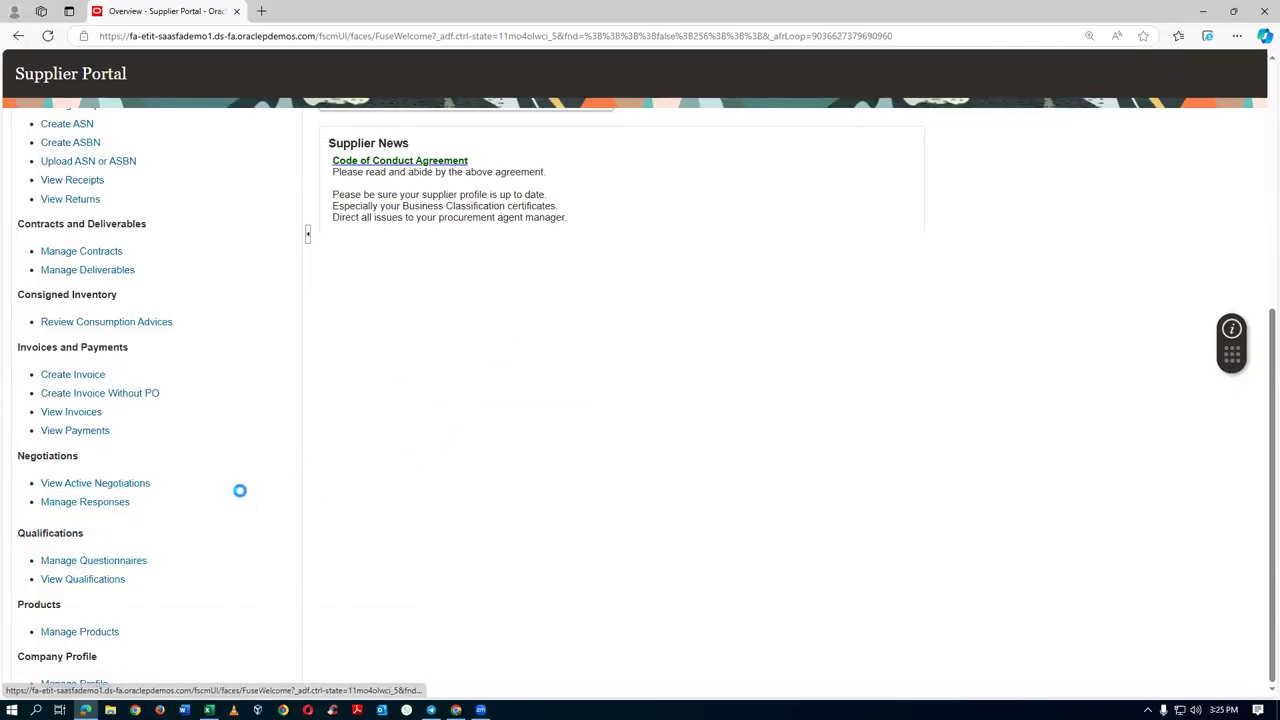
{"action": "left_click", "coordinate": [104, 484]}
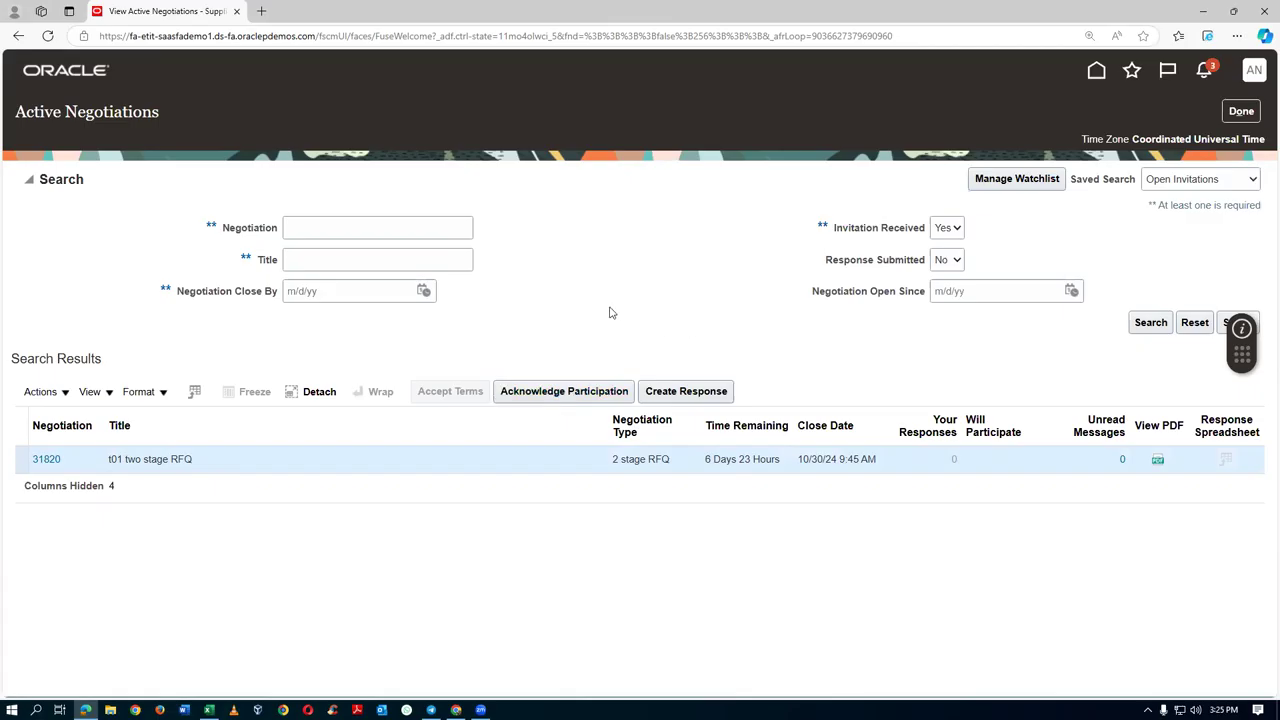
Step: Acknowledge participation in negotiation 31820 with the note 'we will participate', then return to the buyer window
{"action": "left_click", "coordinate": [545, 394]}
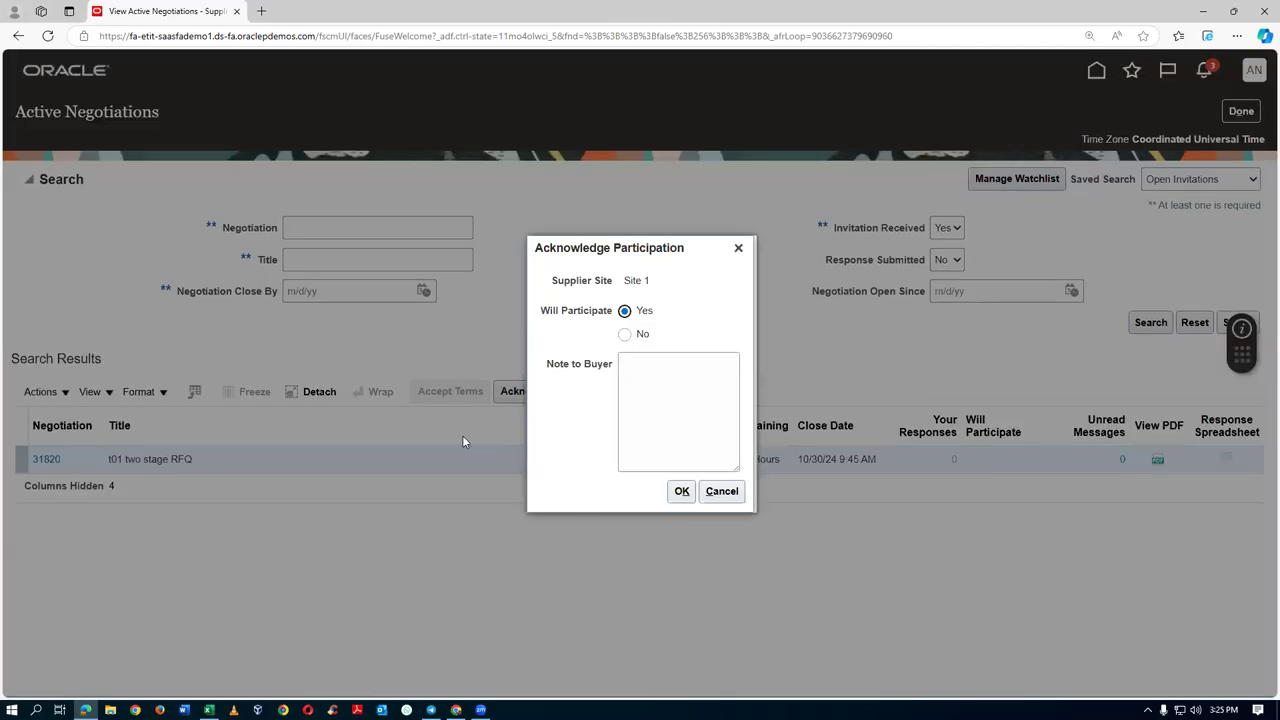
{"action": "left_click", "coordinate": [660, 378]}
{"action": "type", "text": "we will par"}
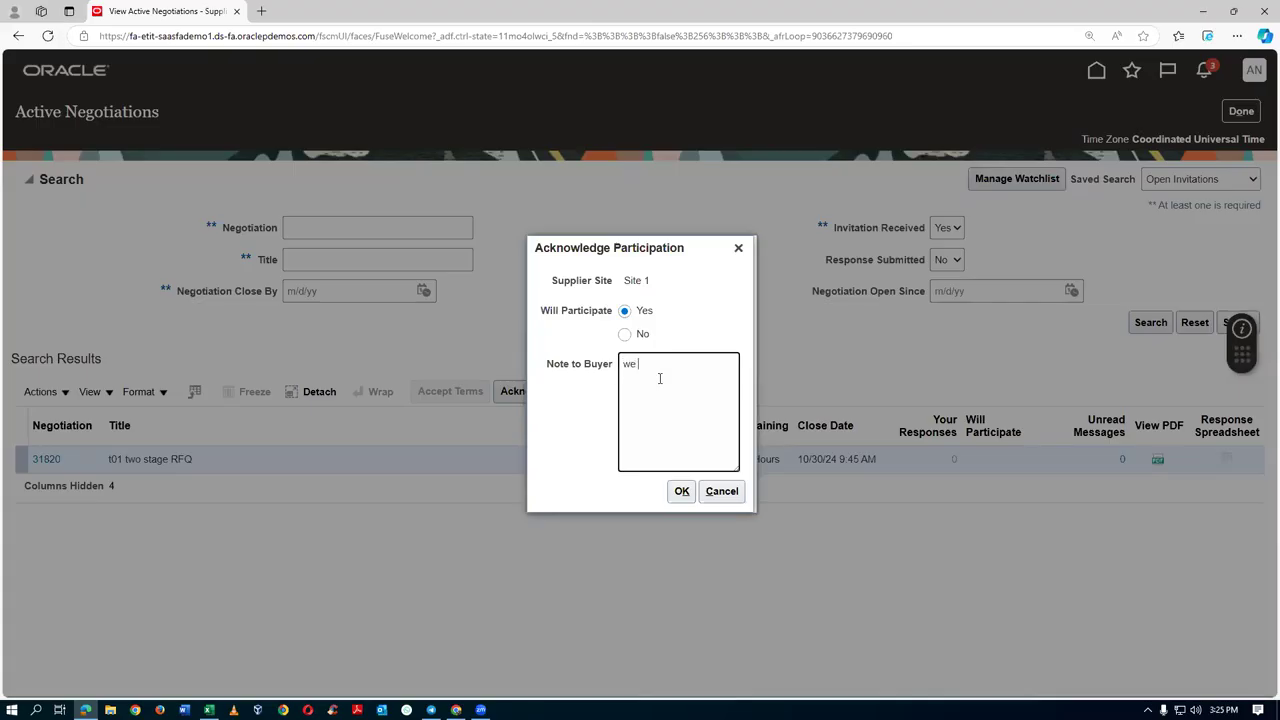
{"action": "type", "text": "ticipate"}
{"action": "left_click", "coordinate": [690, 496]}
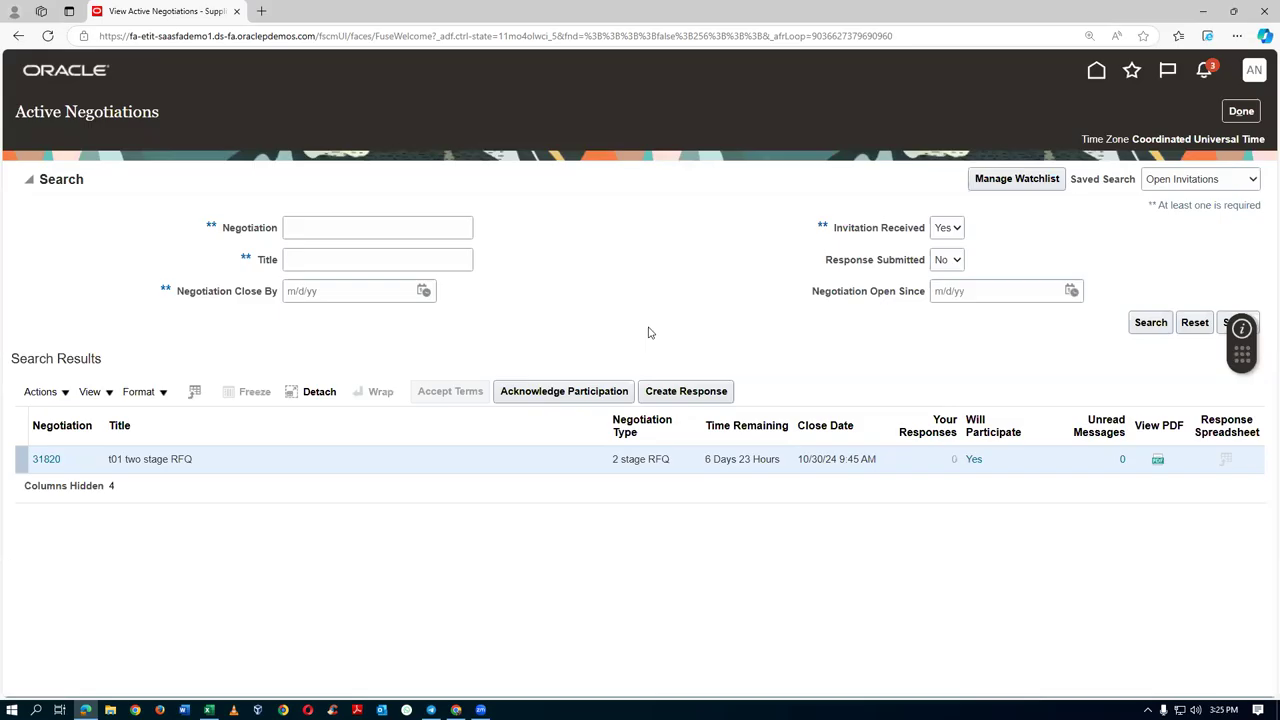
{"action": "key", "text": "alt+Tab"}
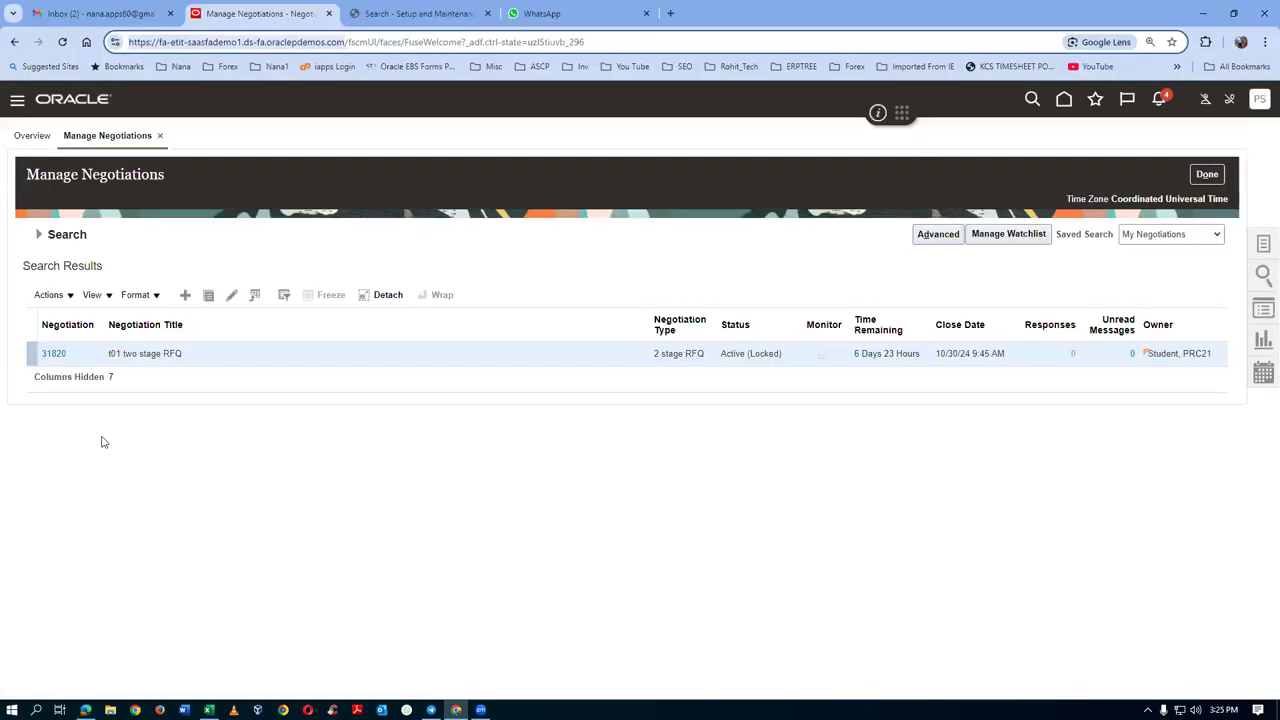
Step: Open negotiation 31820 and launch Track Negotiation Activities from Actions > Monitor
{"action": "left_click", "coordinate": [54, 354]}
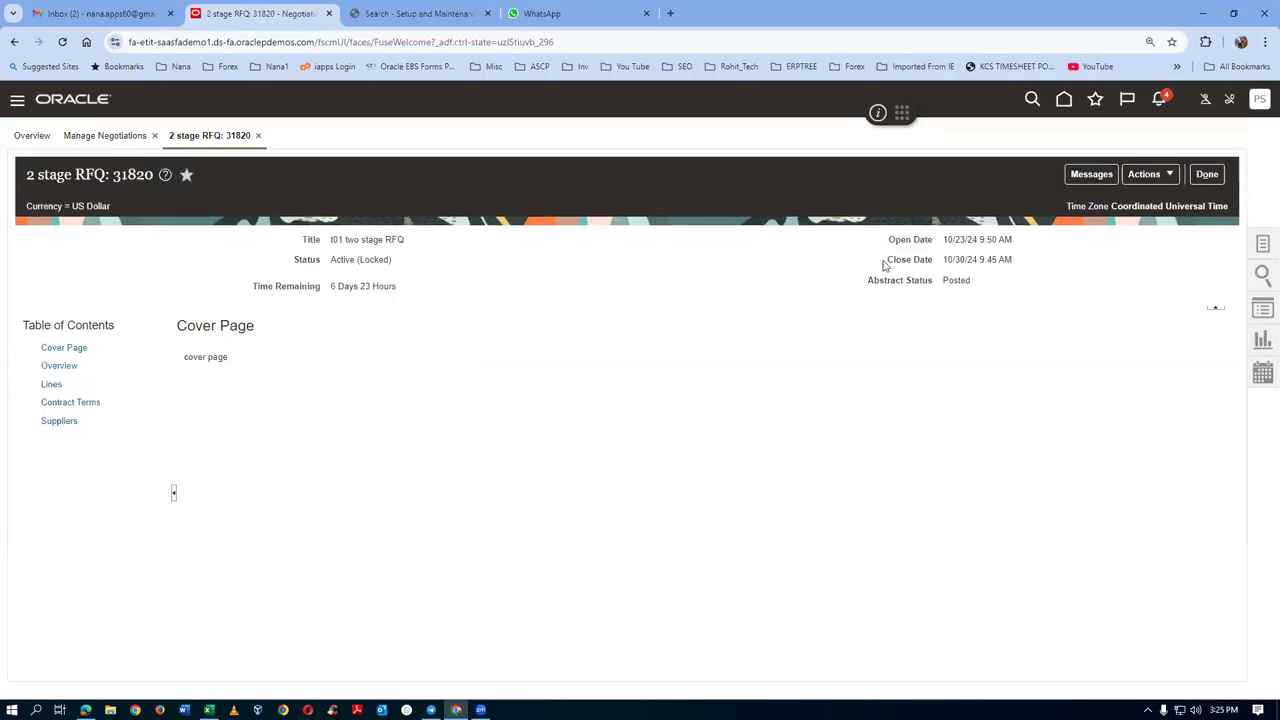
{"action": "left_click", "coordinate": [1143, 175]}
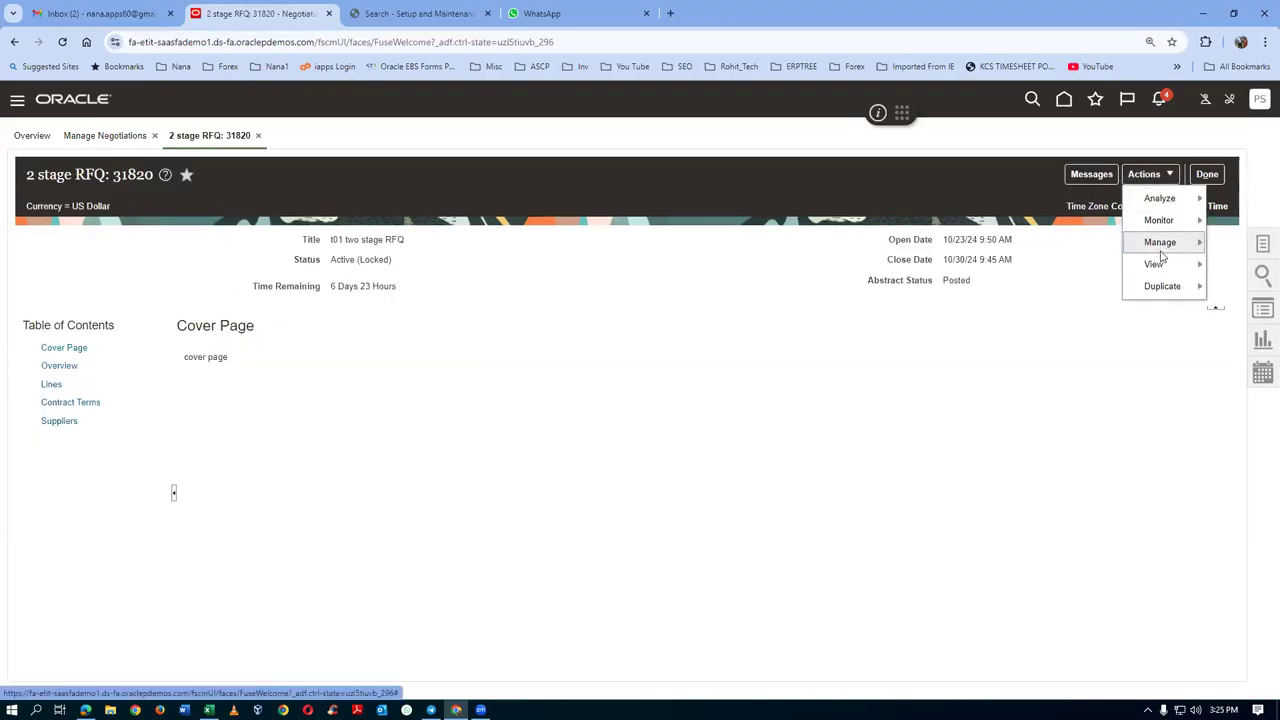
{"action": "mouse_move", "coordinate": [1157, 220]}
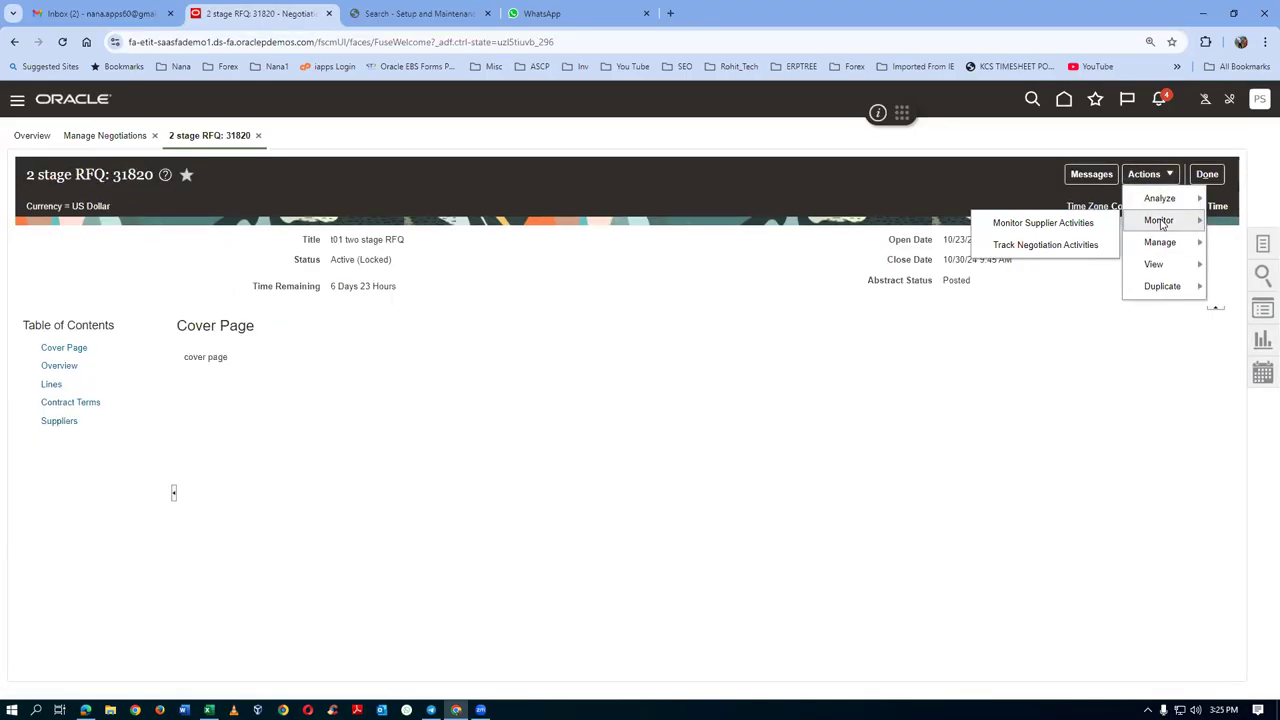
{"action": "left_click", "coordinate": [1043, 250]}
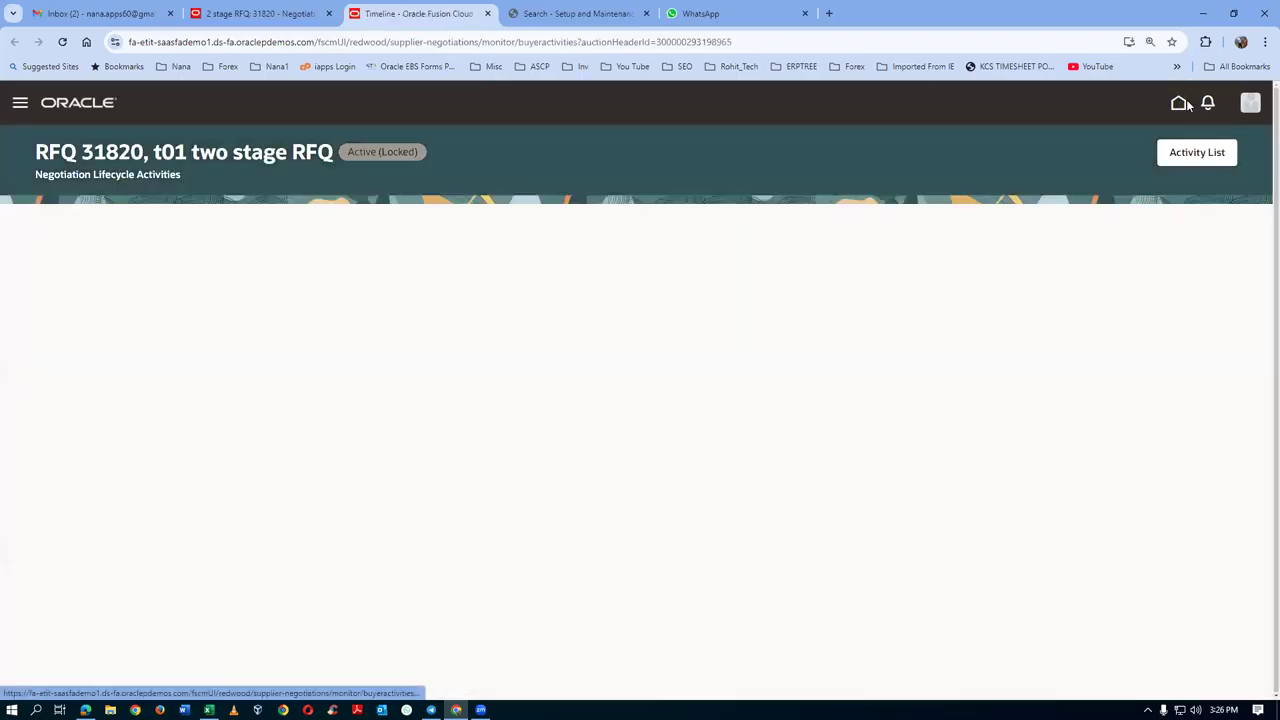
Step: Go back to the RFQ 31820 tab and reopen its Actions menu
{"action": "left_click", "coordinate": [1182, 104]}
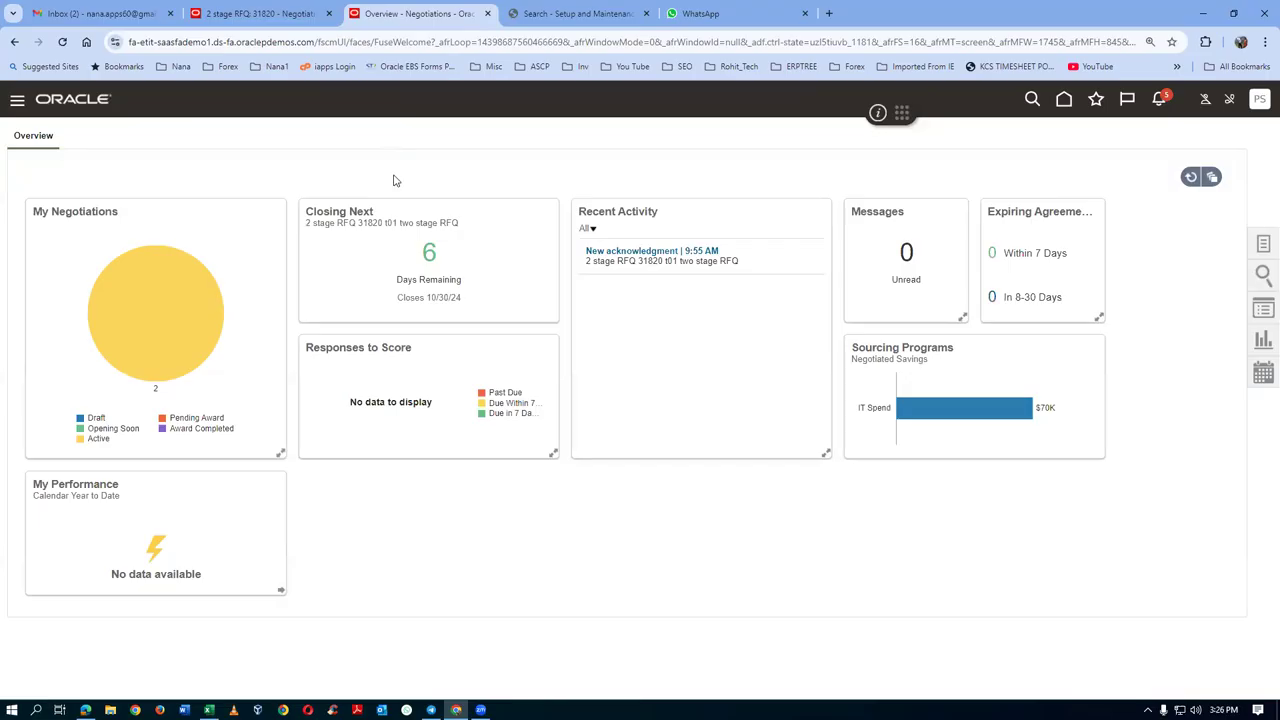
{"action": "left_click", "coordinate": [266, 14]}
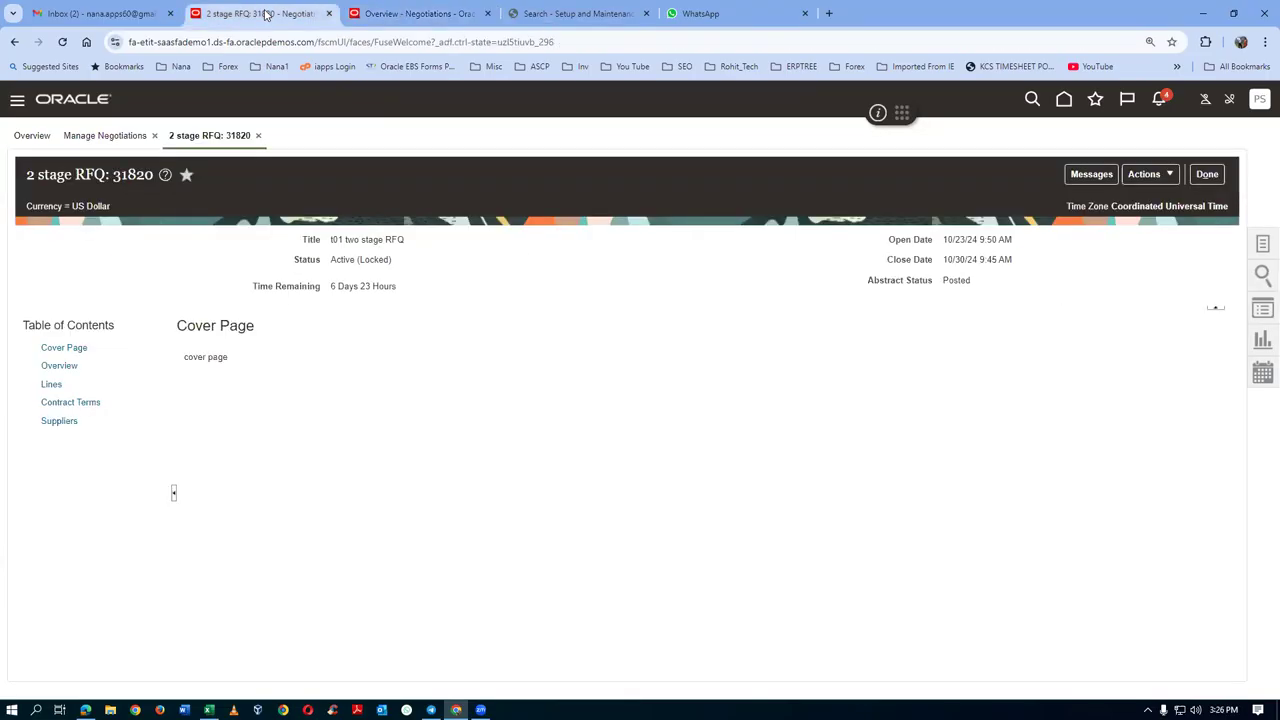
{"action": "left_click", "coordinate": [450, 14]}
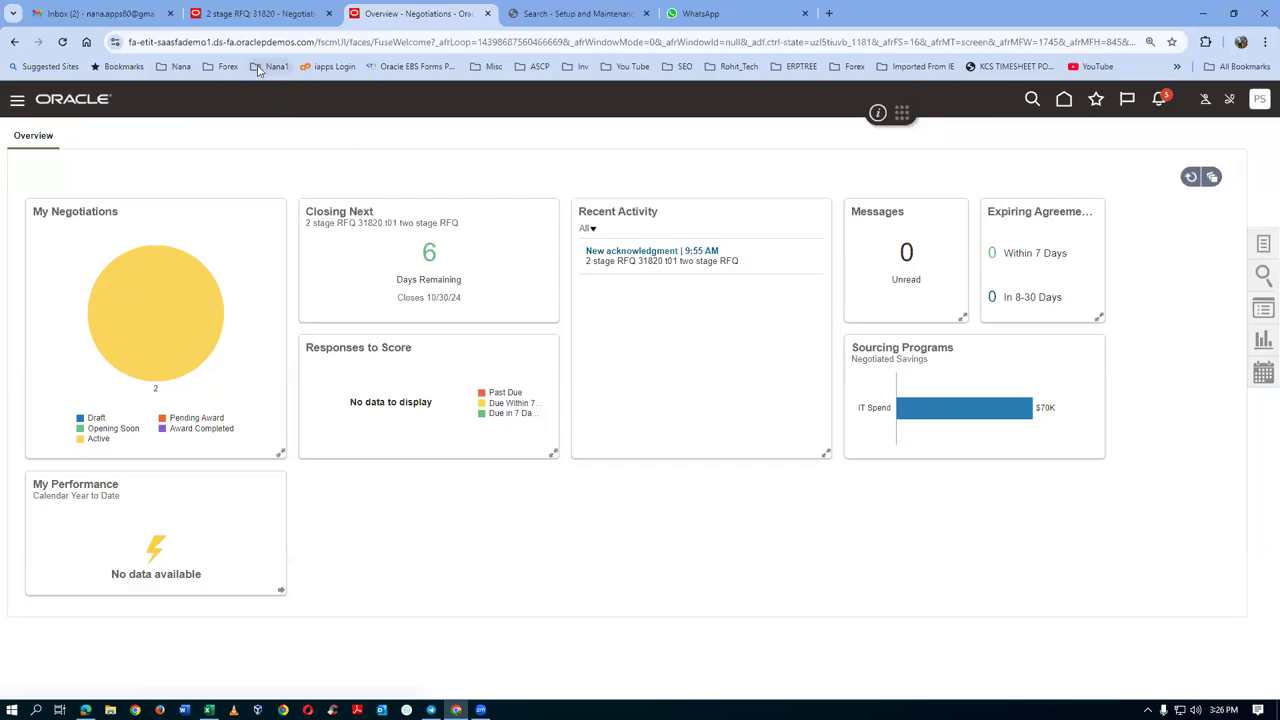
{"action": "left_click", "coordinate": [290, 22]}
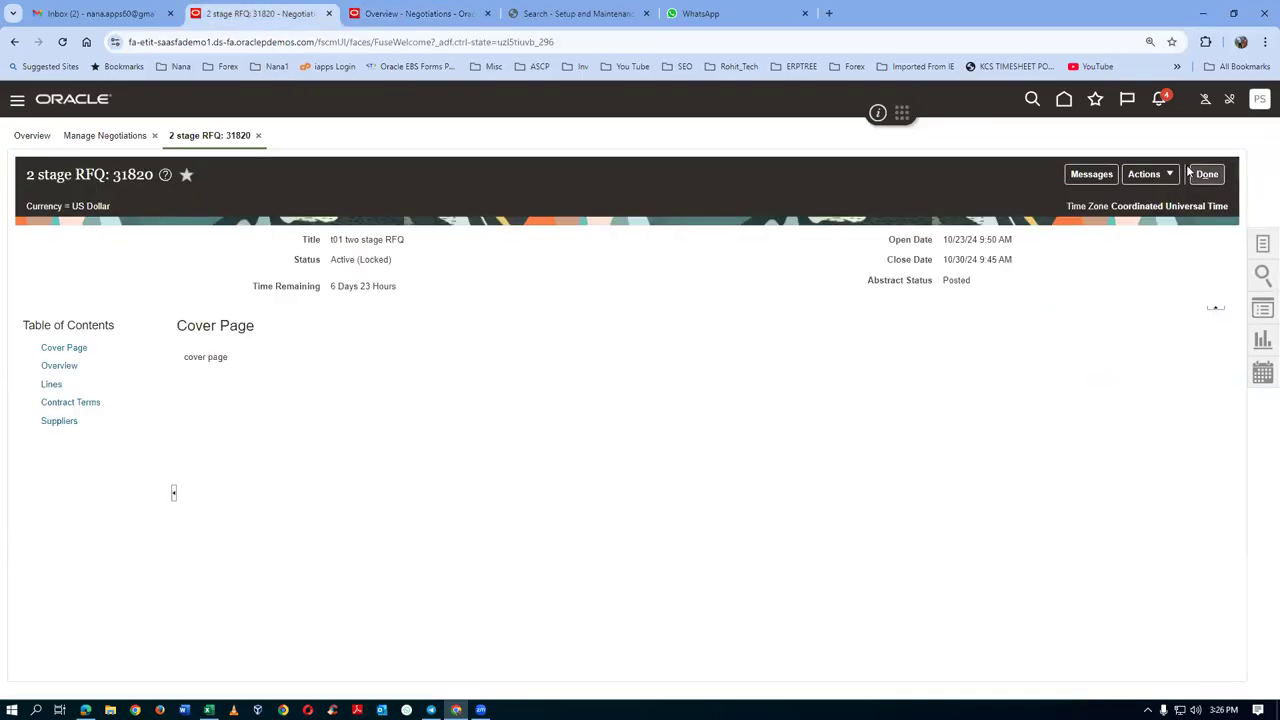
{"action": "left_click", "coordinate": [1155, 174]}
Step: Show RFQ 31820's tracked activities as a list, download RFQ_31820_MemberActivities.xls, and close that tab
{"action": "mouse_move", "coordinate": [1168, 222]}
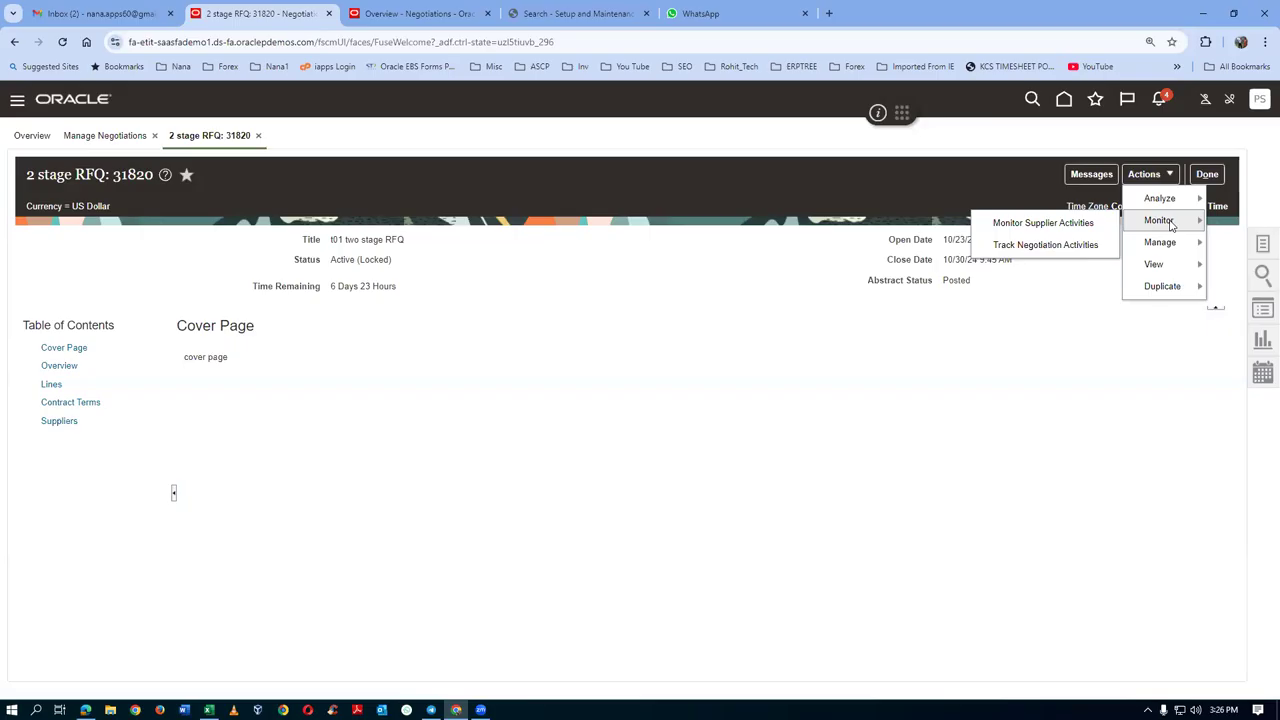
{"action": "left_click", "coordinate": [1045, 245]}
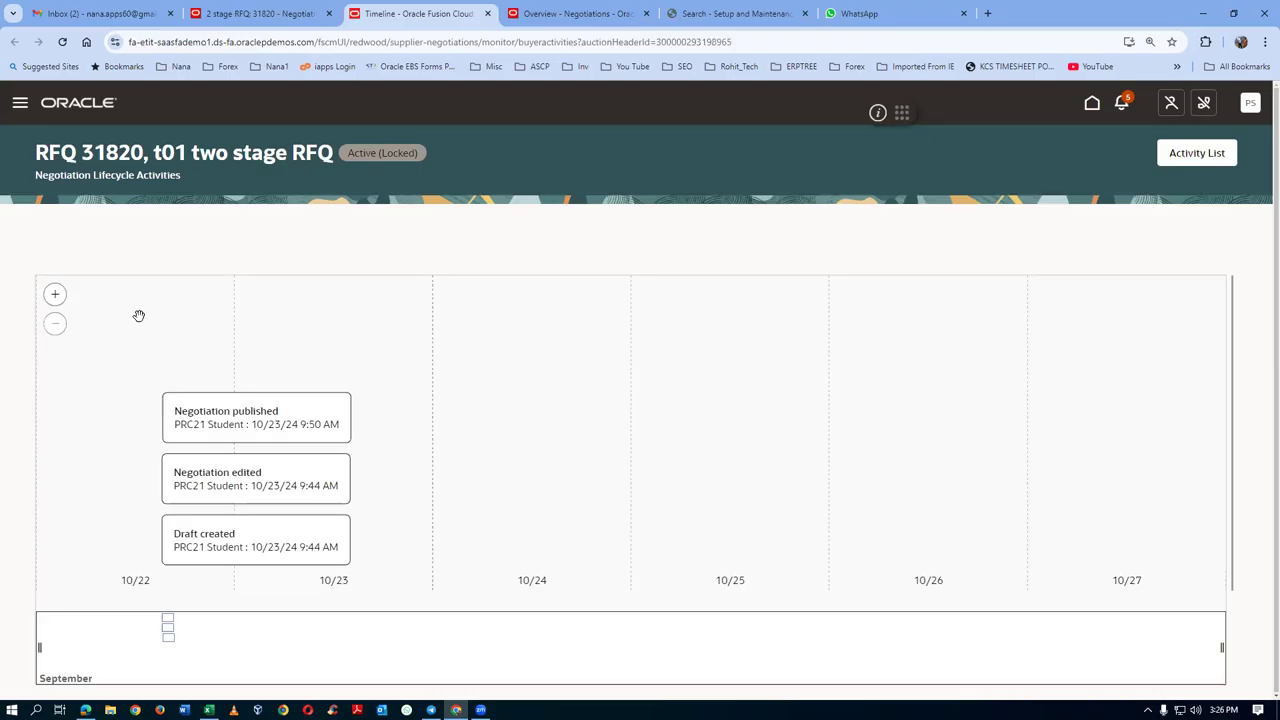
{"action": "left_click", "coordinate": [1195, 155]}
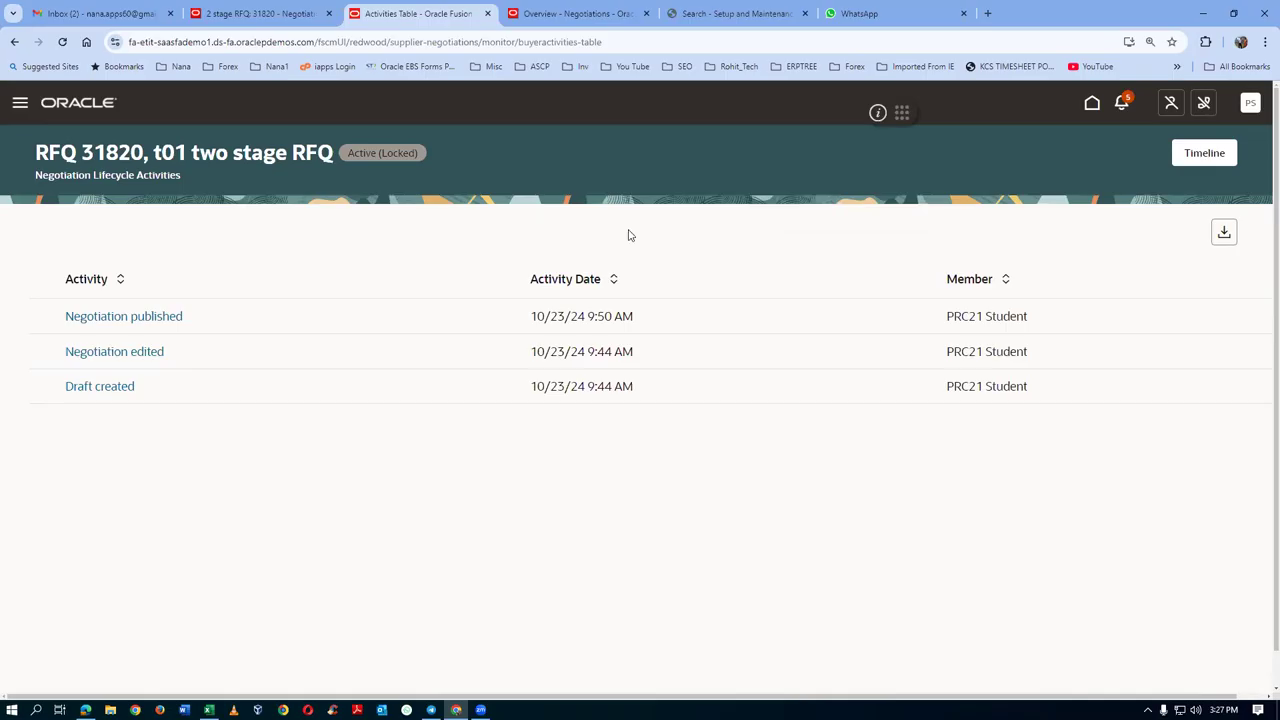
{"action": "left_click", "coordinate": [1224, 234]}
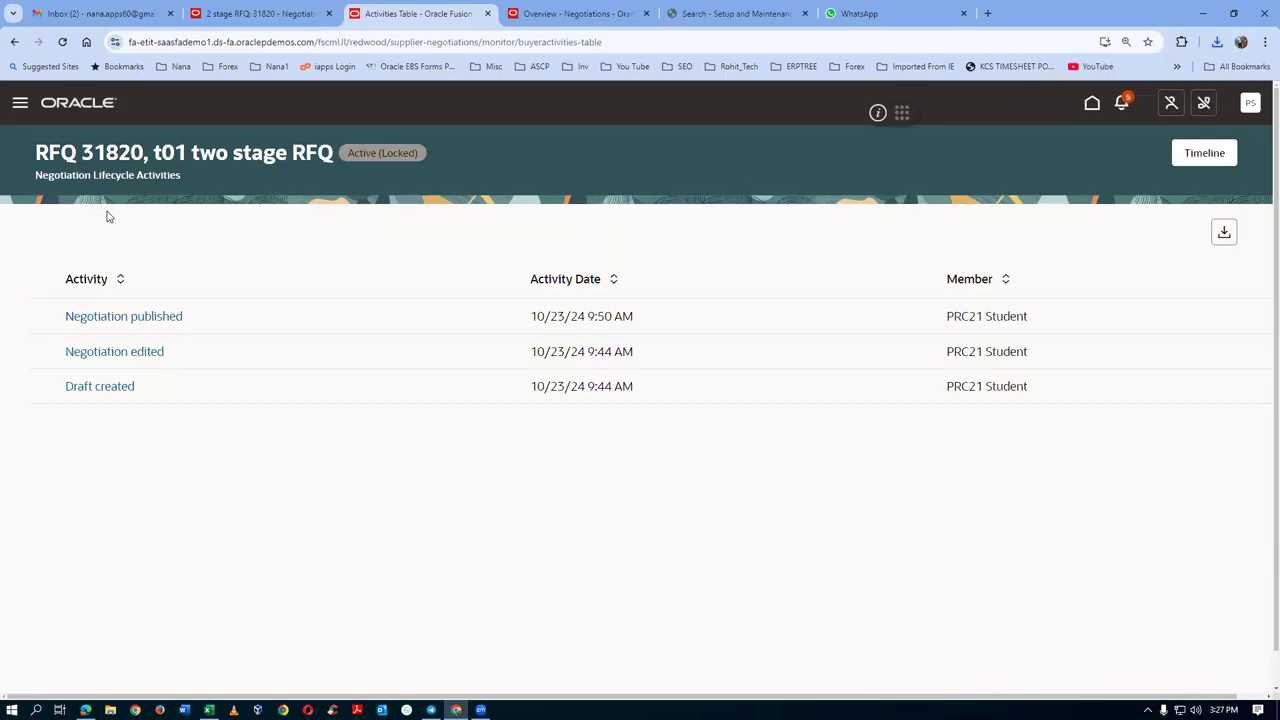
{"action": "left_click", "coordinate": [487, 13]}
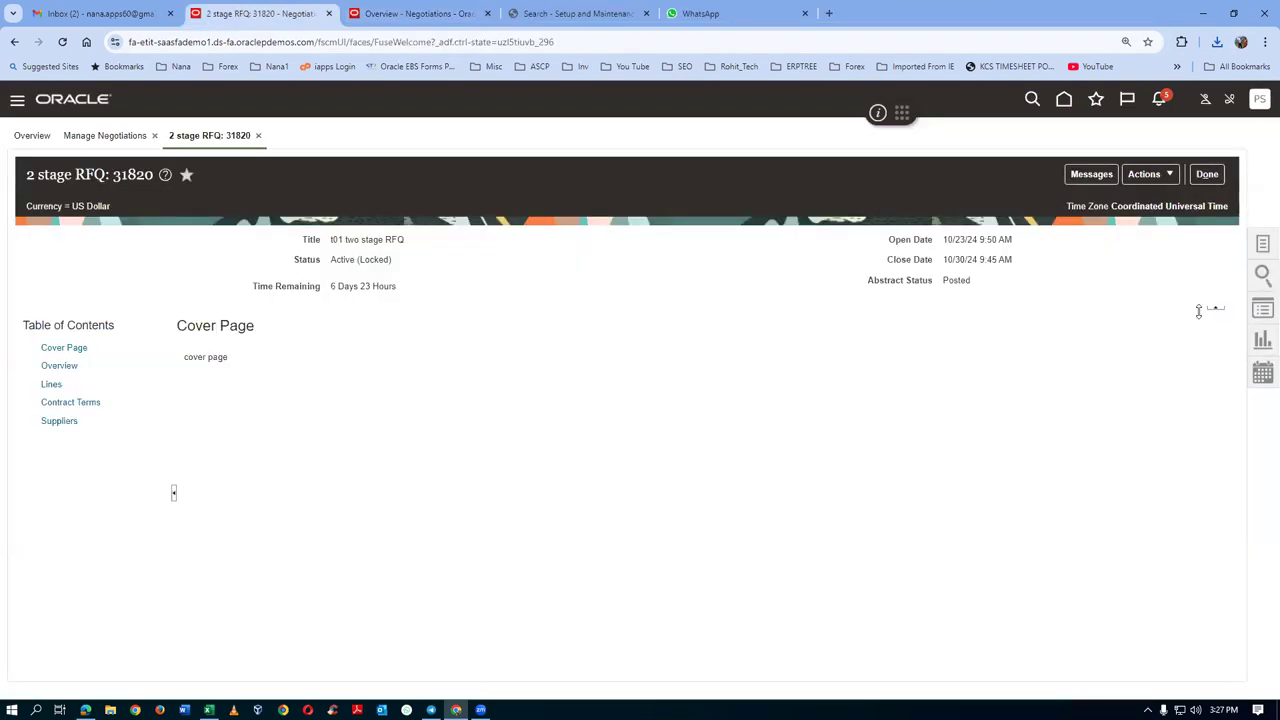
Step: Open Monitor Supplier Activities for RFQ 31820, then switch to the supplier's negotiations window
{"action": "left_click", "coordinate": [1152, 177]}
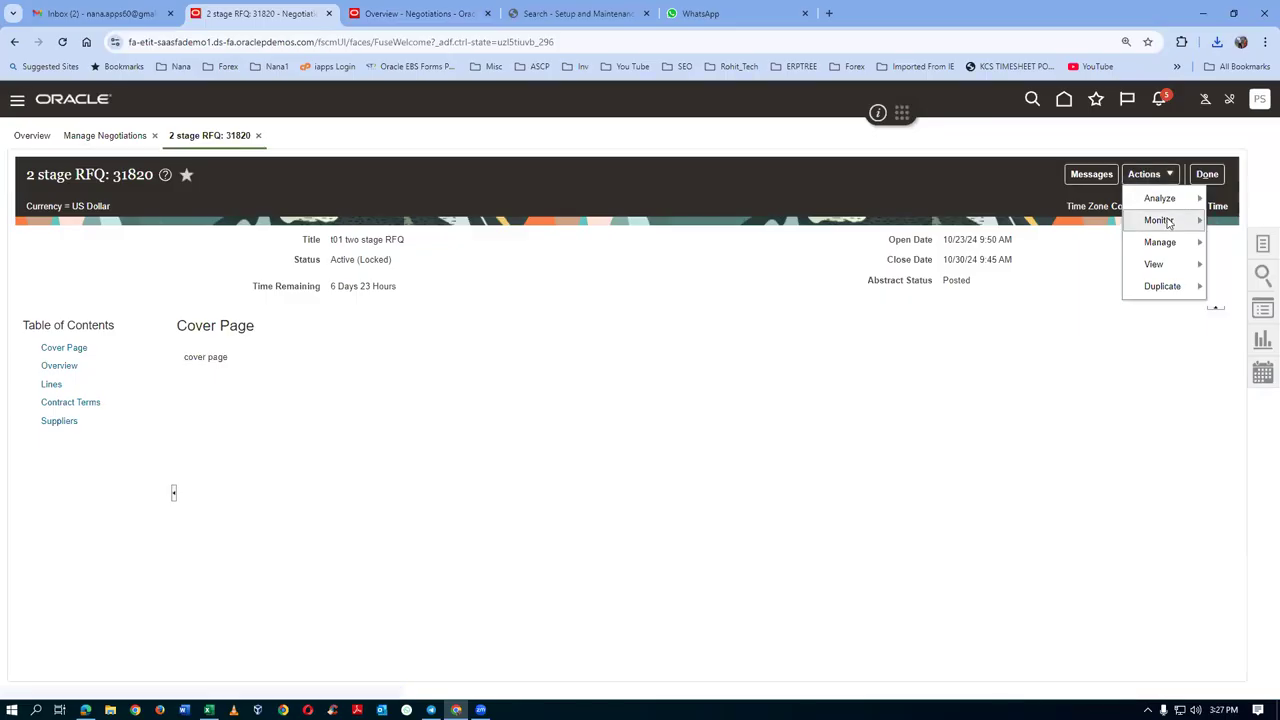
{"action": "mouse_move", "coordinate": [1167, 223]}
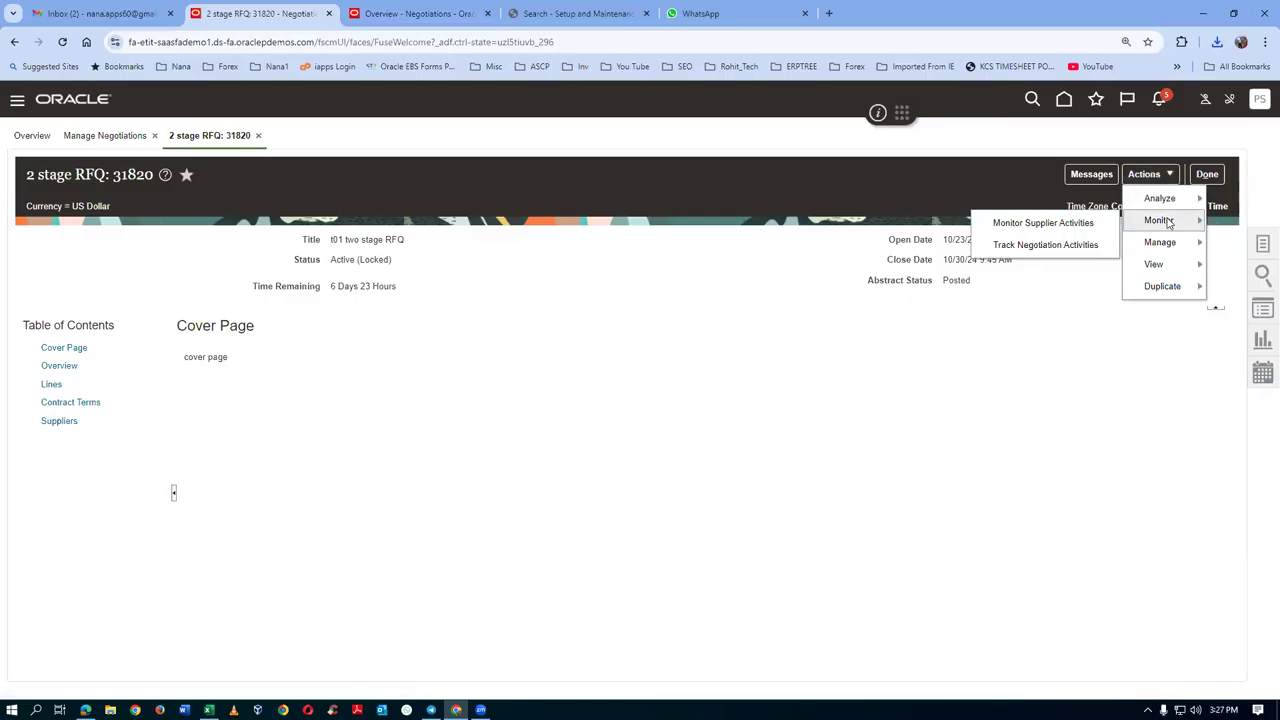
{"action": "left_click", "coordinate": [1037, 224]}
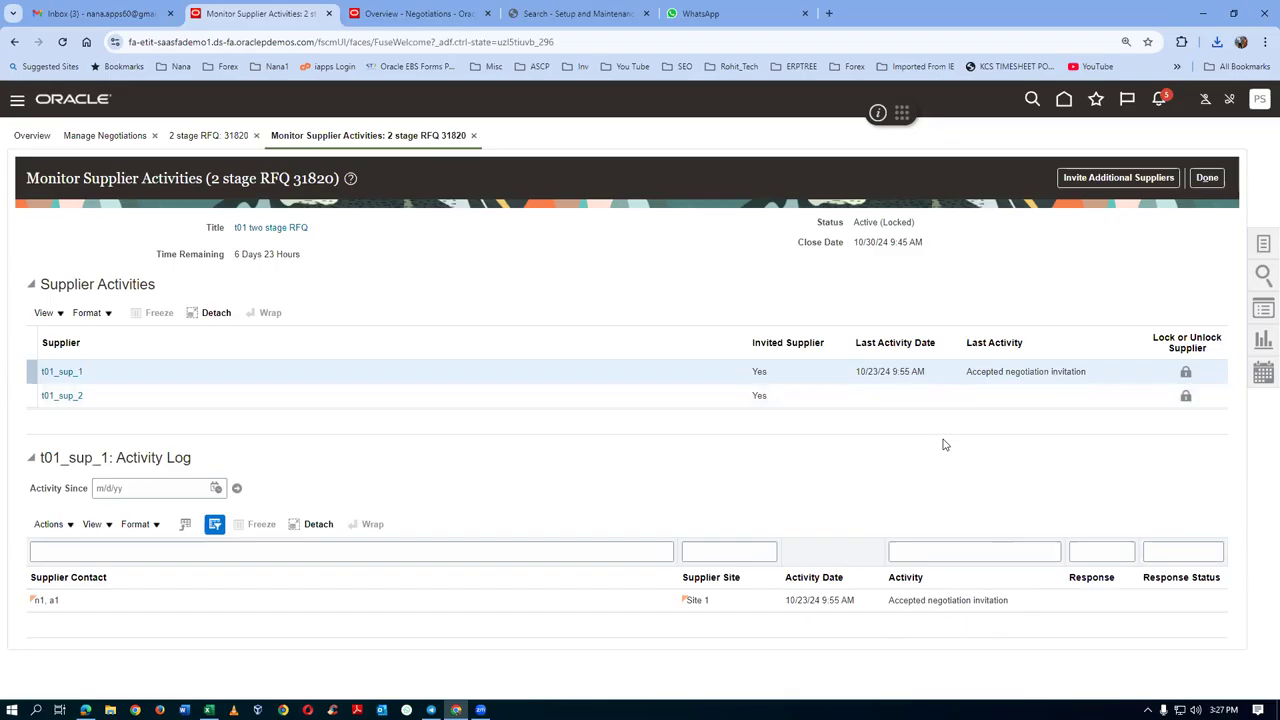
{"action": "key", "text": "alt+Tab"}
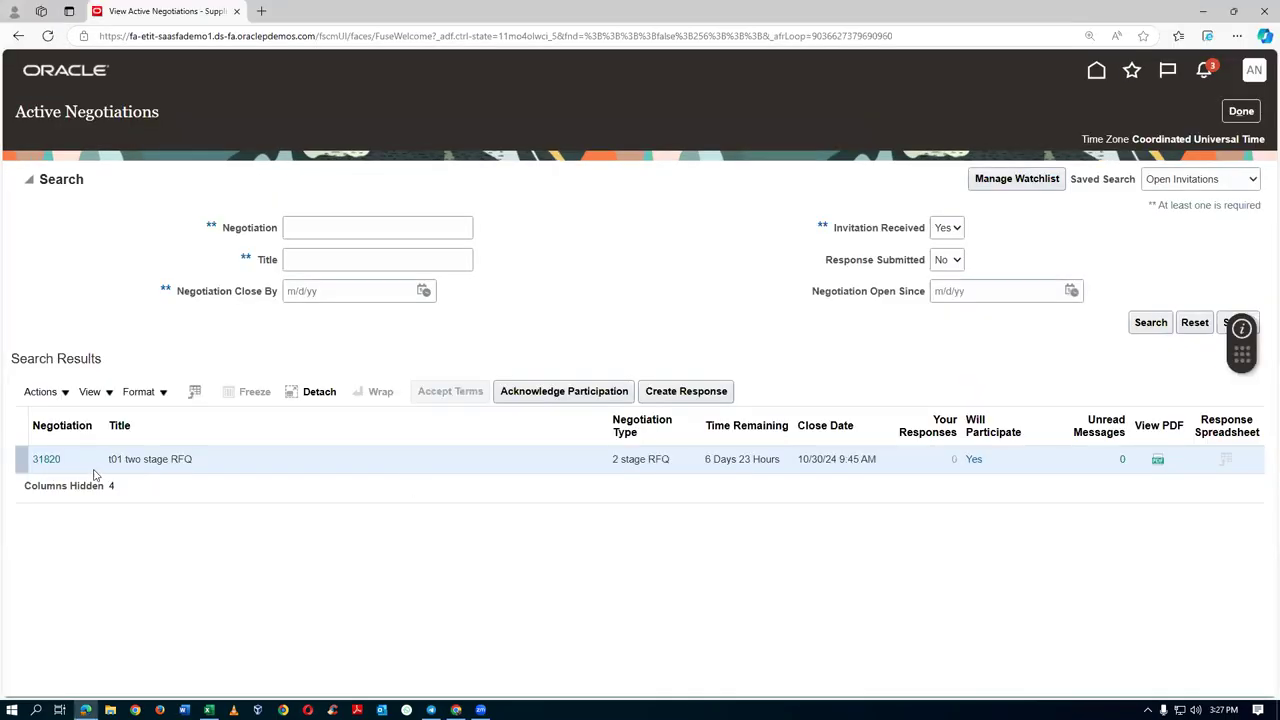
Step: Start a quote for negotiation 31820 valid until 11/2/24 9:46 AM and proceed to its lines
{"action": "left_click", "coordinate": [689, 393]}
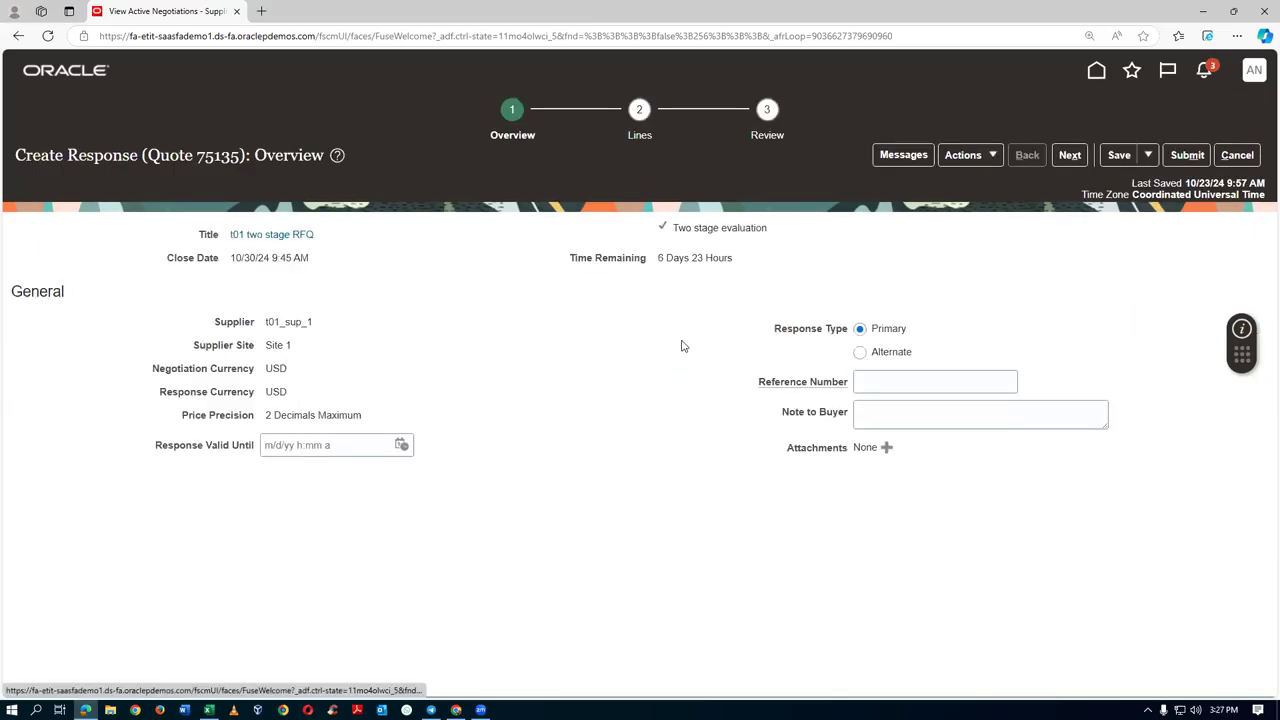
{"action": "left_click", "coordinate": [401, 445]}
{"action": "left_click", "coordinate": [597, 325]}
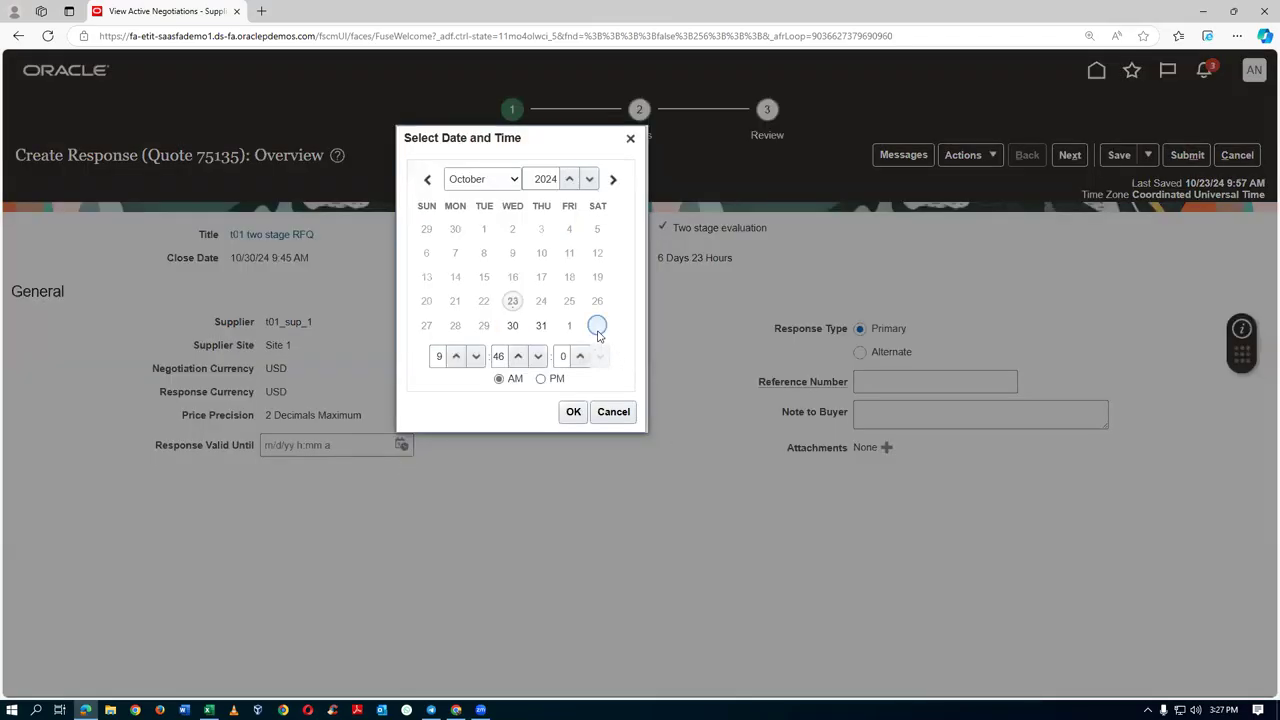
{"action": "left_click", "coordinate": [573, 411]}
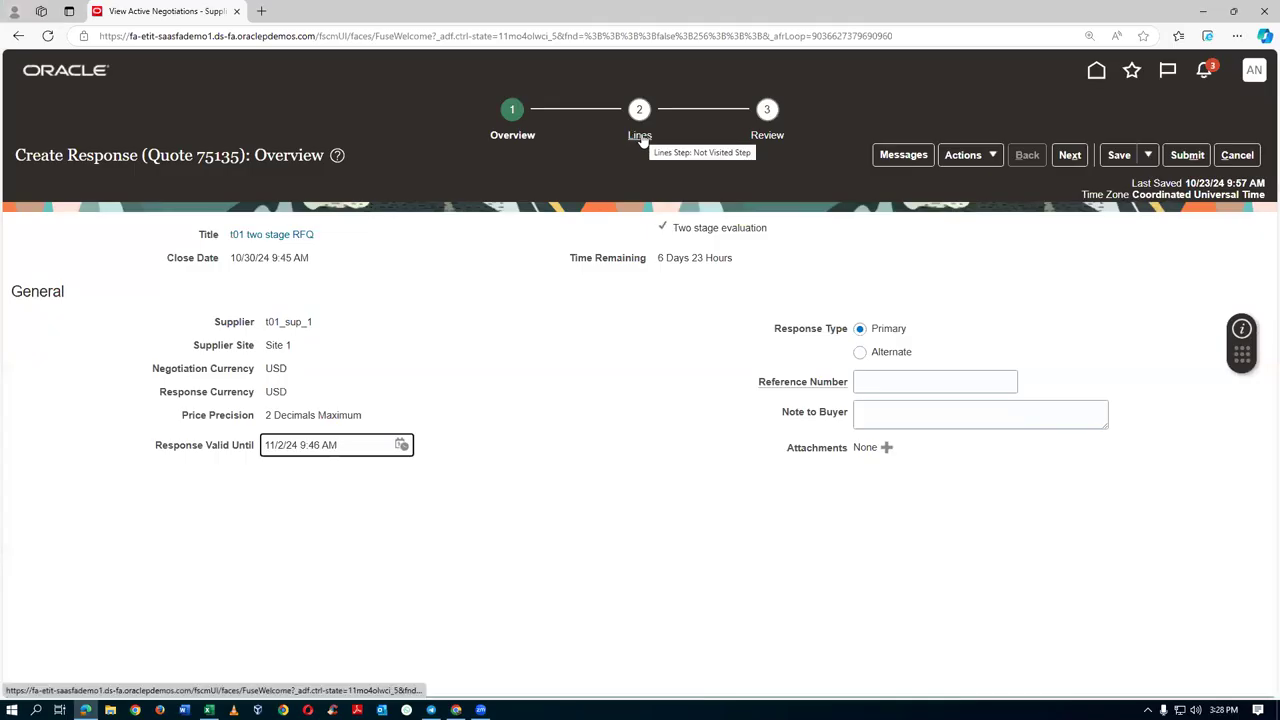
{"action": "left_click", "coordinate": [640, 115]}
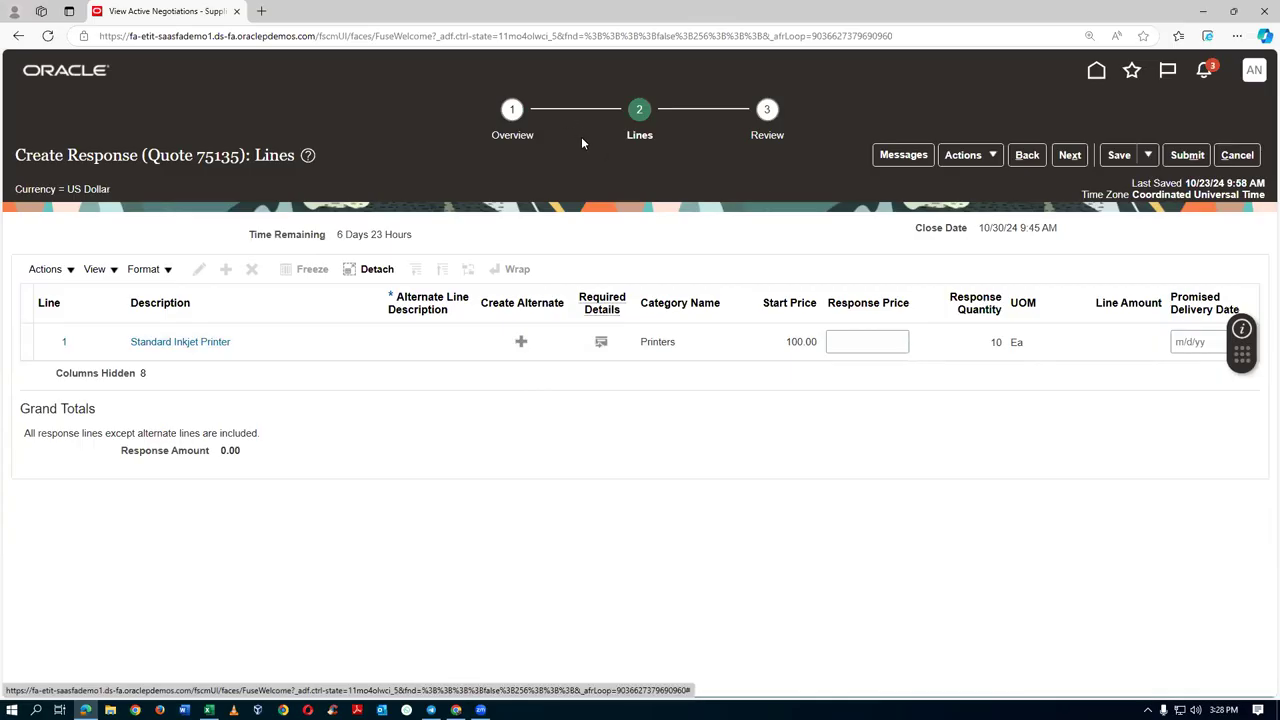
Step: Price the Standard Inkjet Printer line at 90 with delivery 11/2/24, then open its details
{"action": "left_click", "coordinate": [857, 343]}
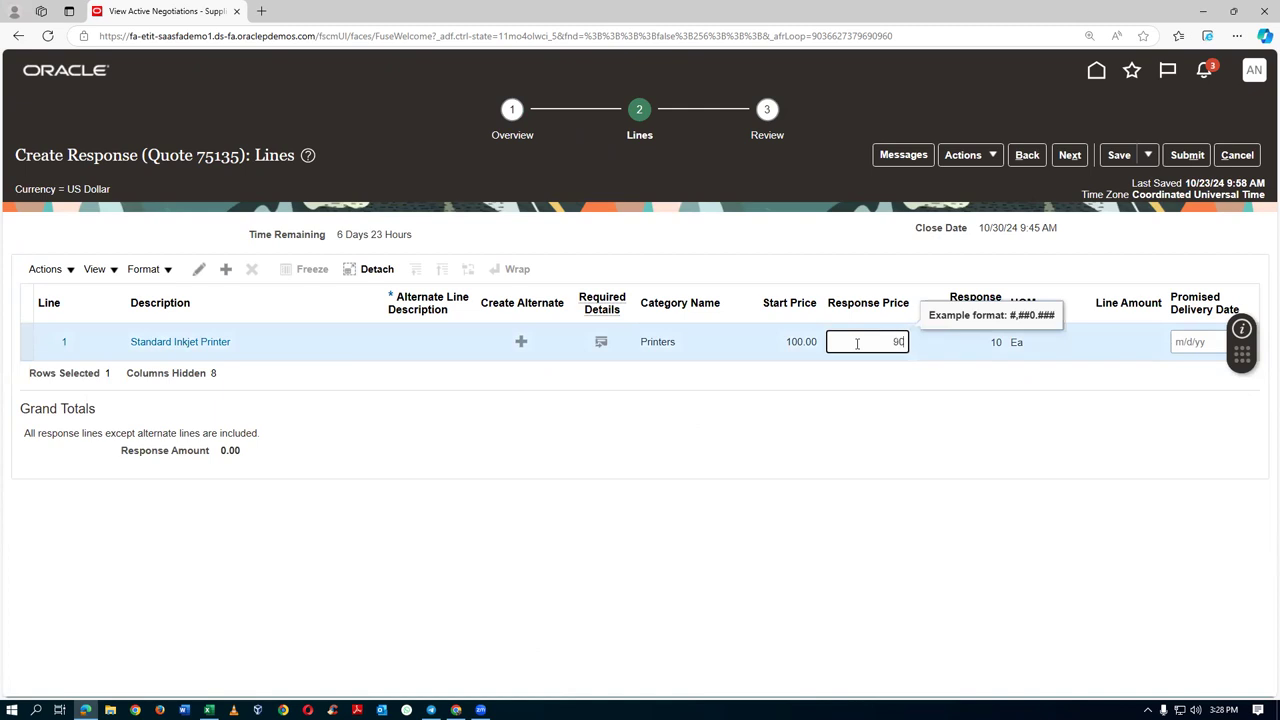
{"action": "type", "text": "90"}
{"action": "left_click", "coordinate": [29, 336]}
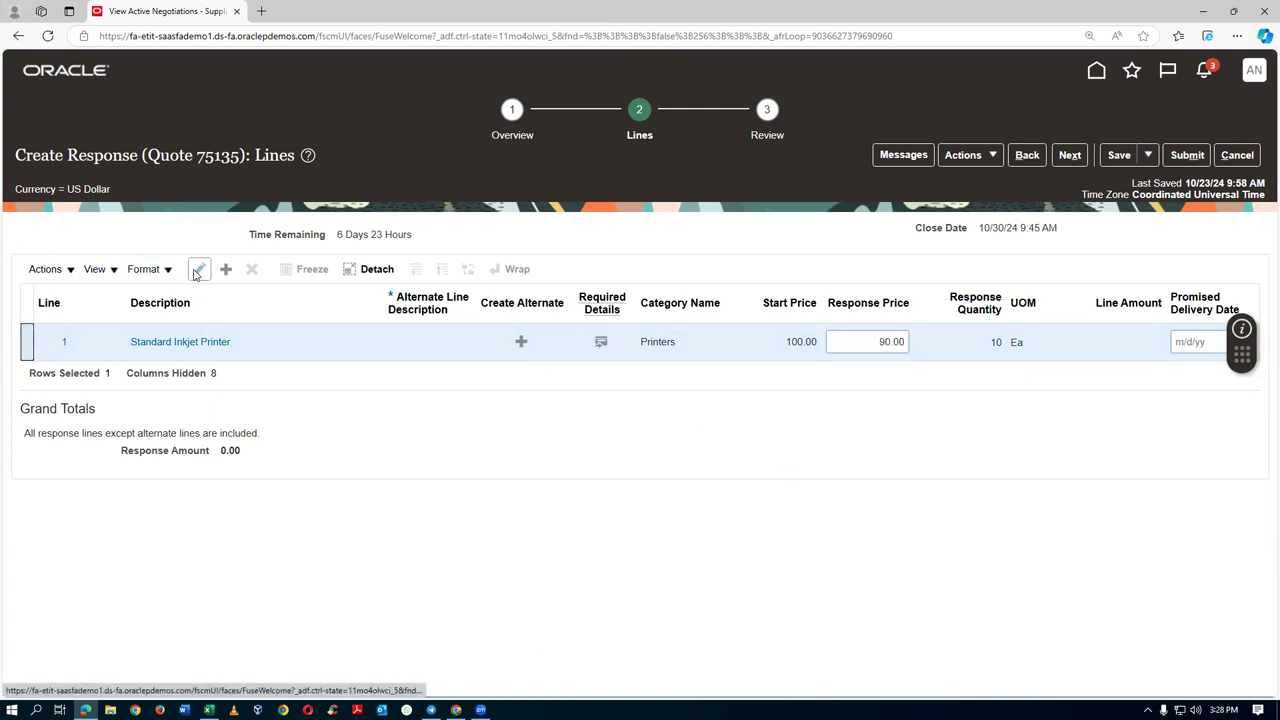
{"action": "left_click", "coordinate": [1190, 342]}
{"action": "type", "text": "11/2/24"}
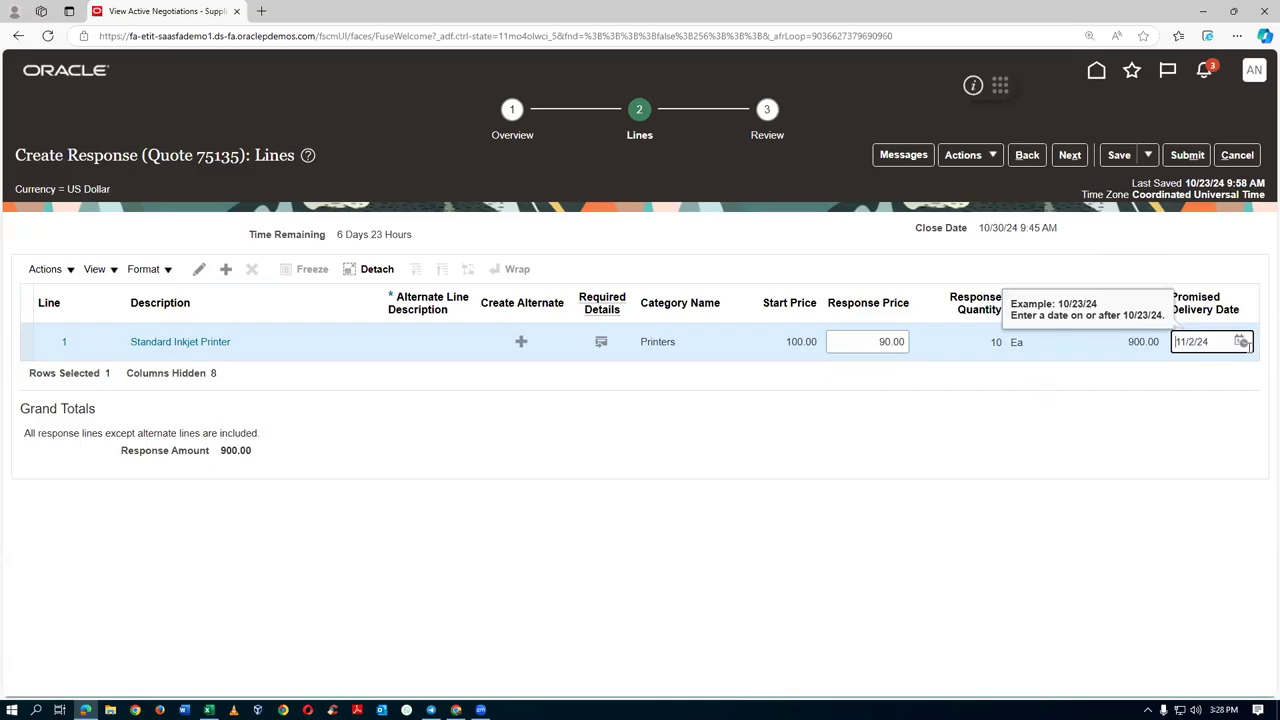
{"action": "left_click", "coordinate": [1242, 342]}
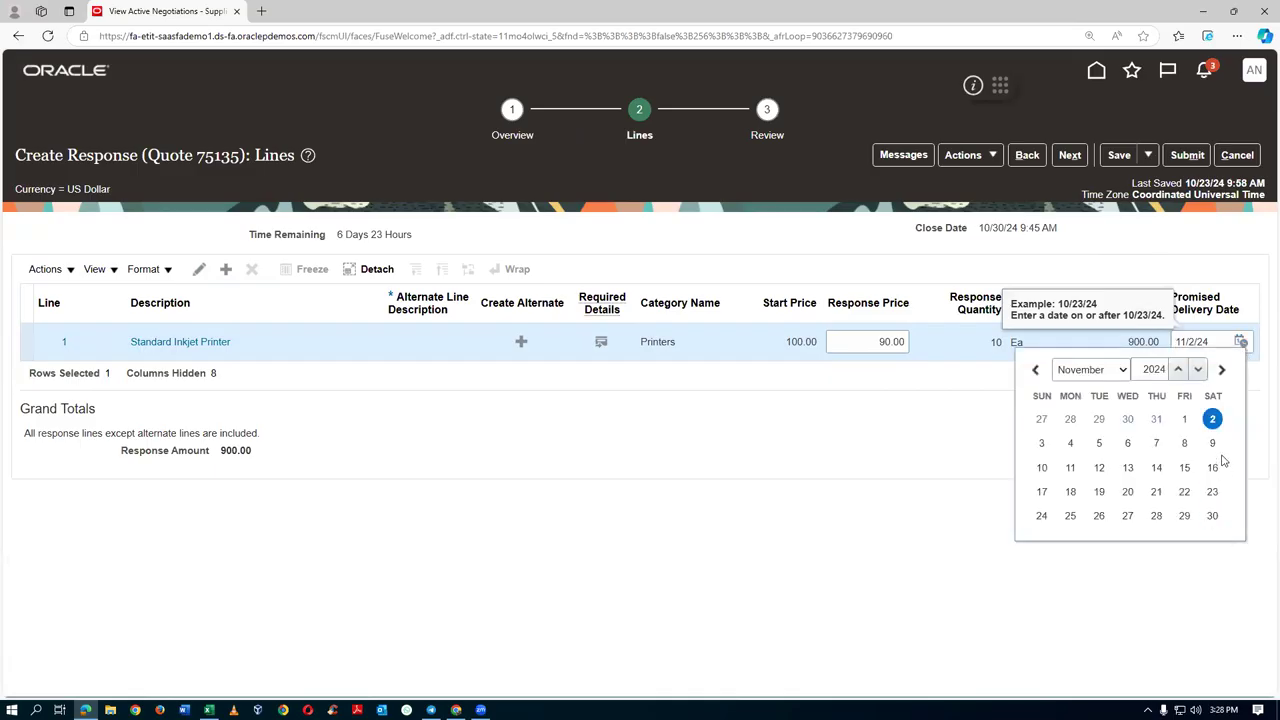
{"action": "left_click", "coordinate": [1212, 419]}
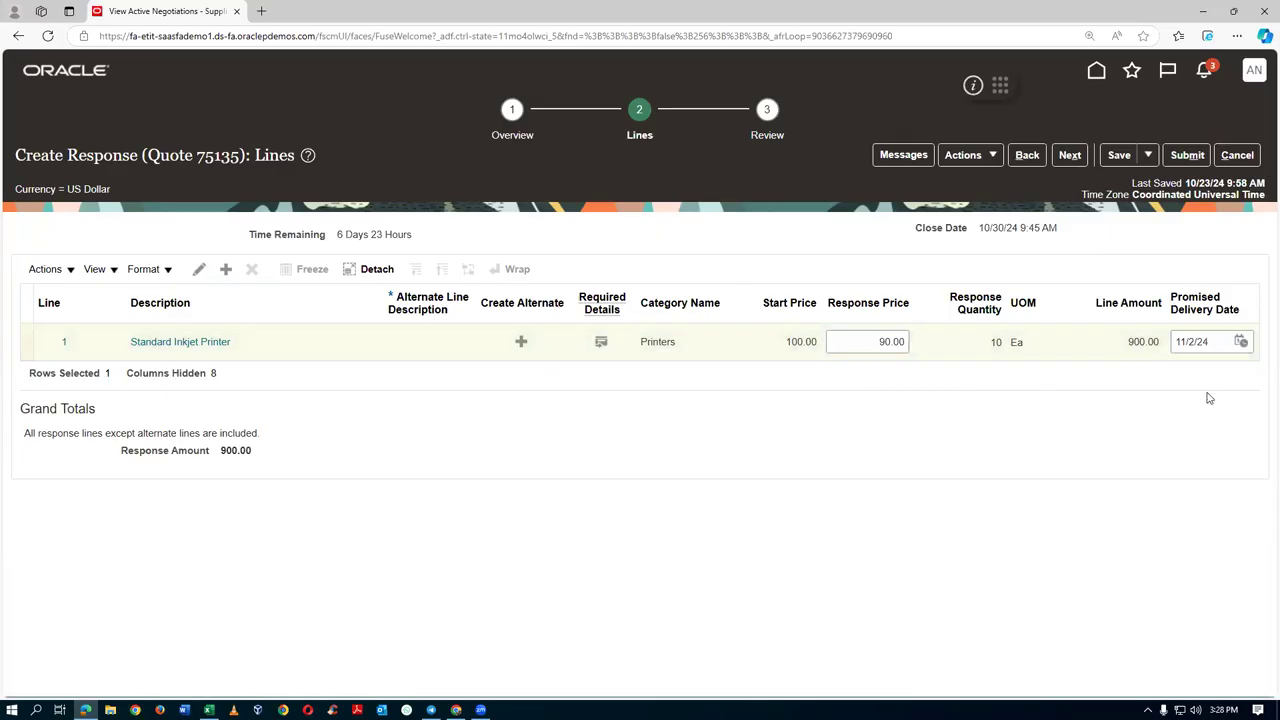
{"action": "left_click", "coordinate": [31, 341]}
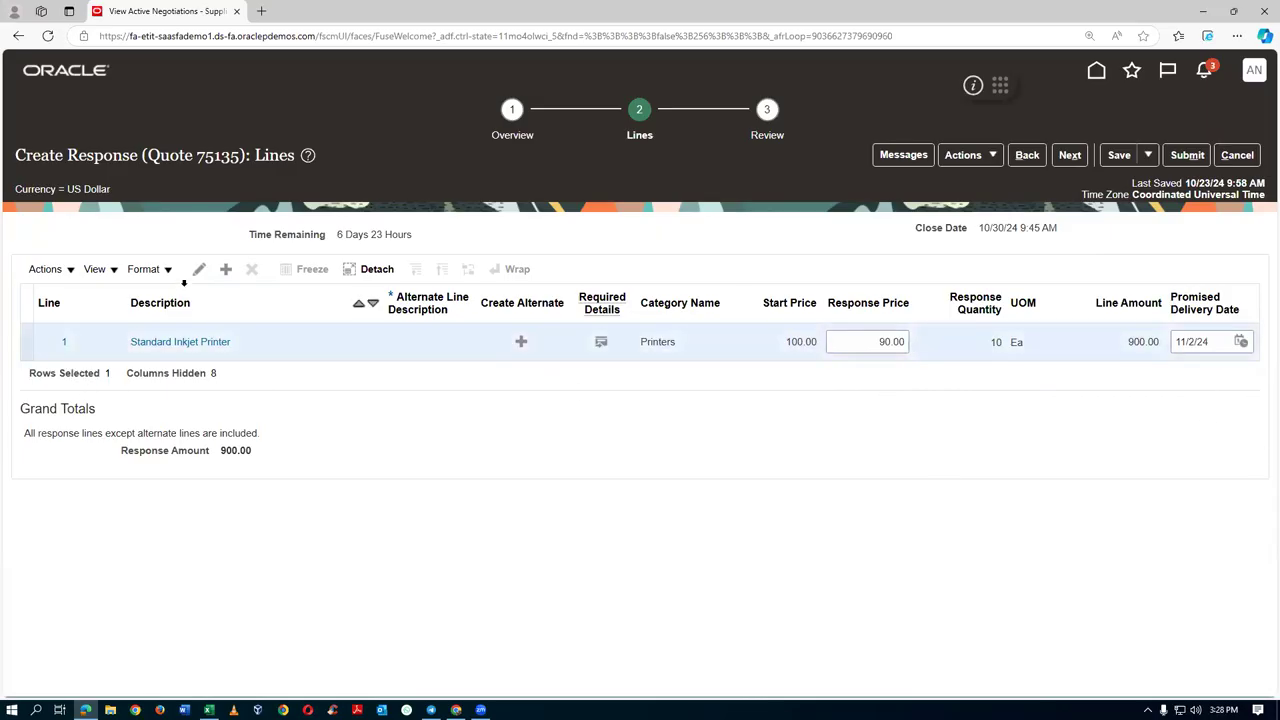
{"action": "left_click", "coordinate": [180, 341]}
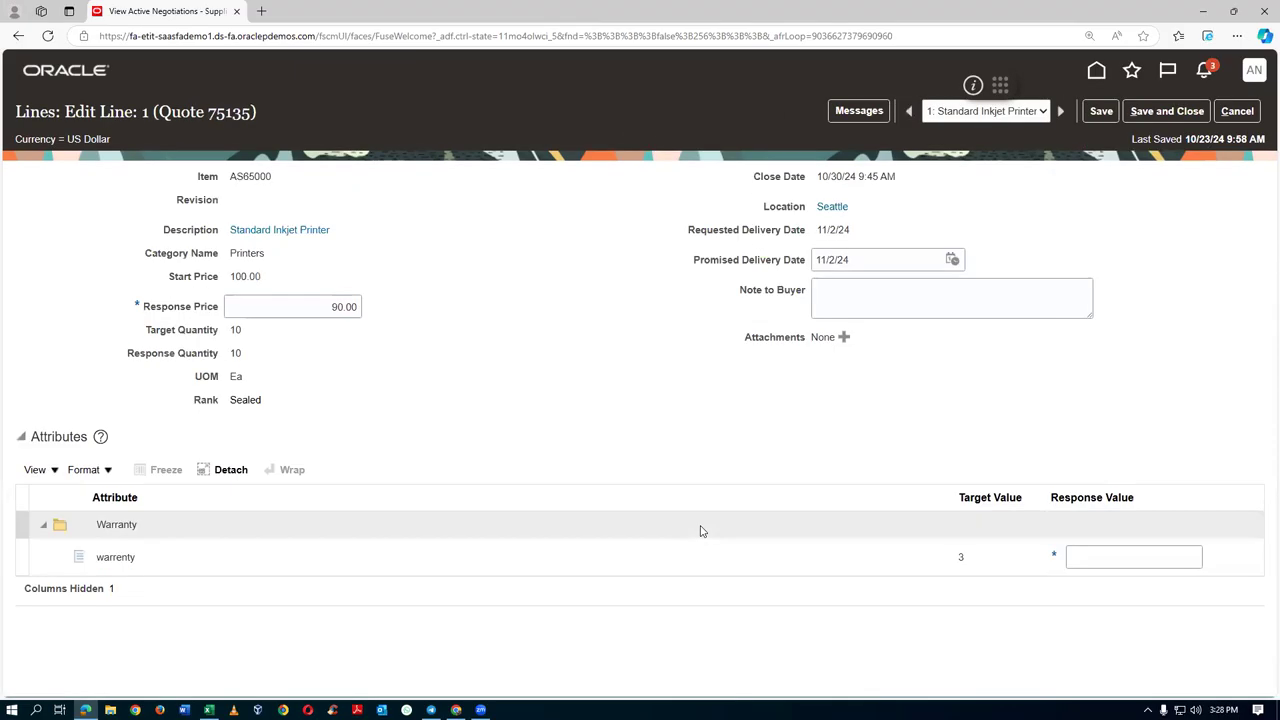
Step: Enter 1 as the warranty response value and save and close the printer line
{"action": "left_click", "coordinate": [1109, 559]}
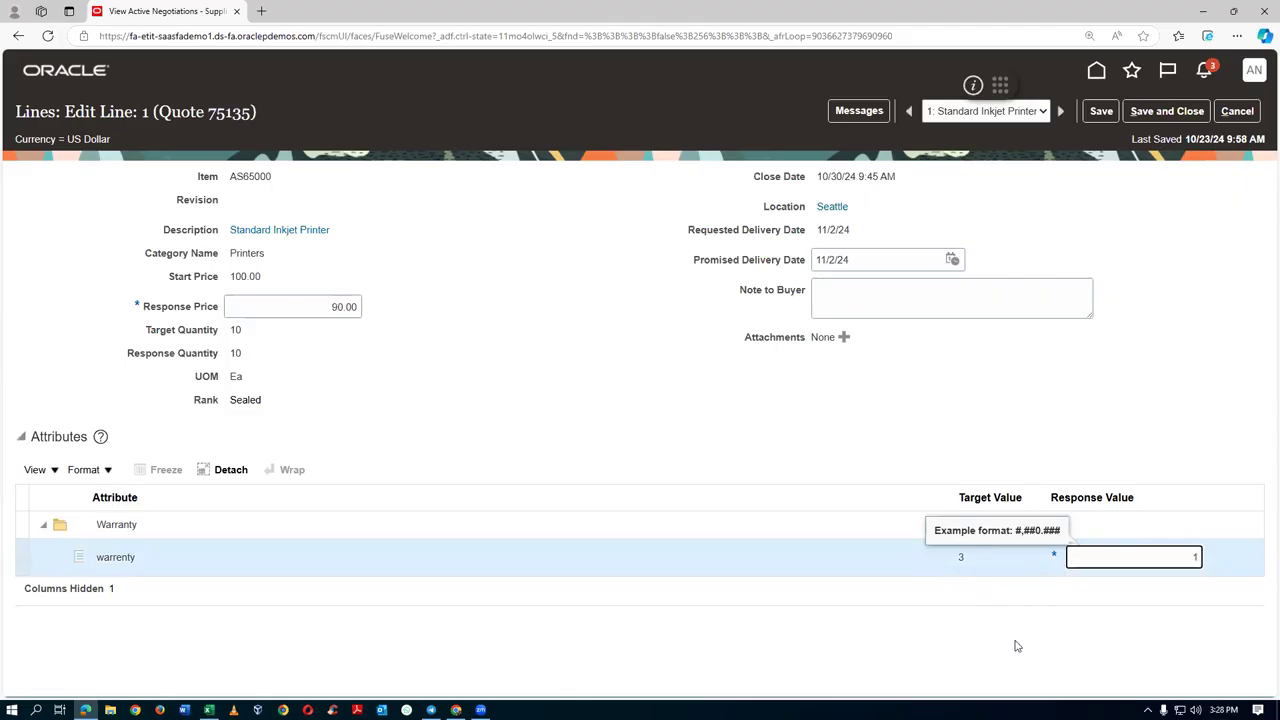
{"action": "left_click", "coordinate": [1017, 671]}
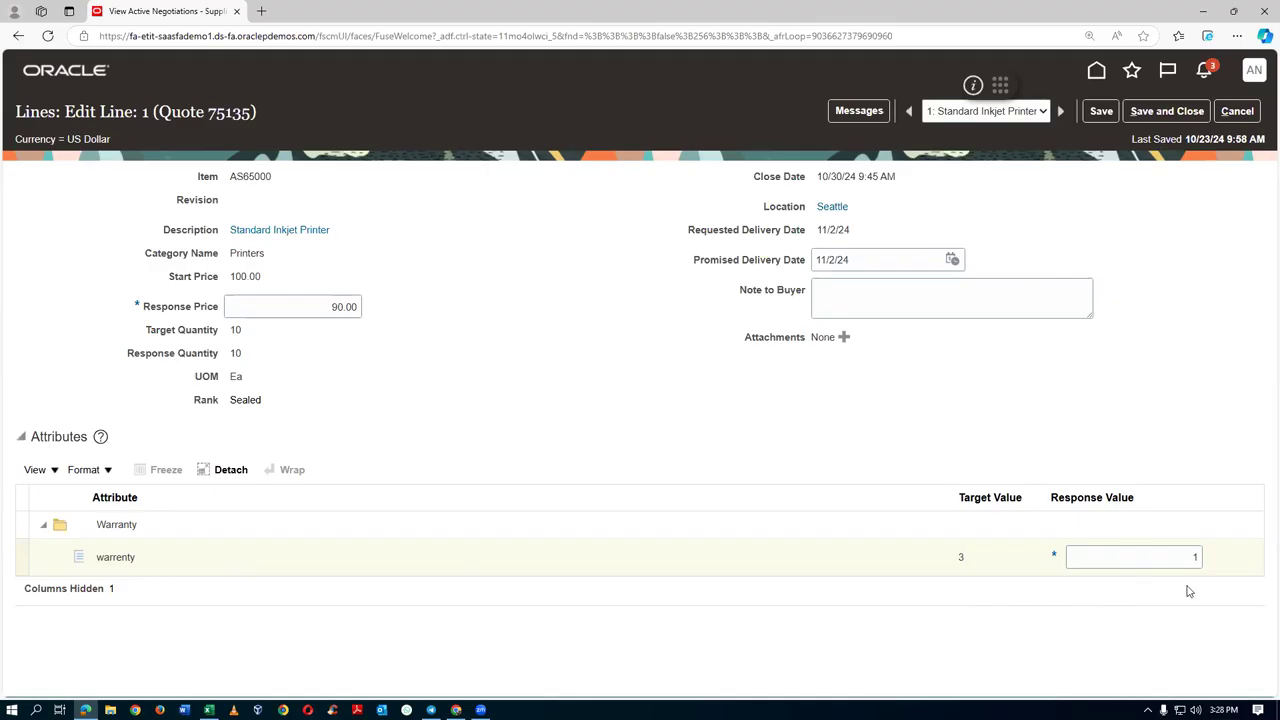
{"action": "left_click", "coordinate": [1167, 111]}
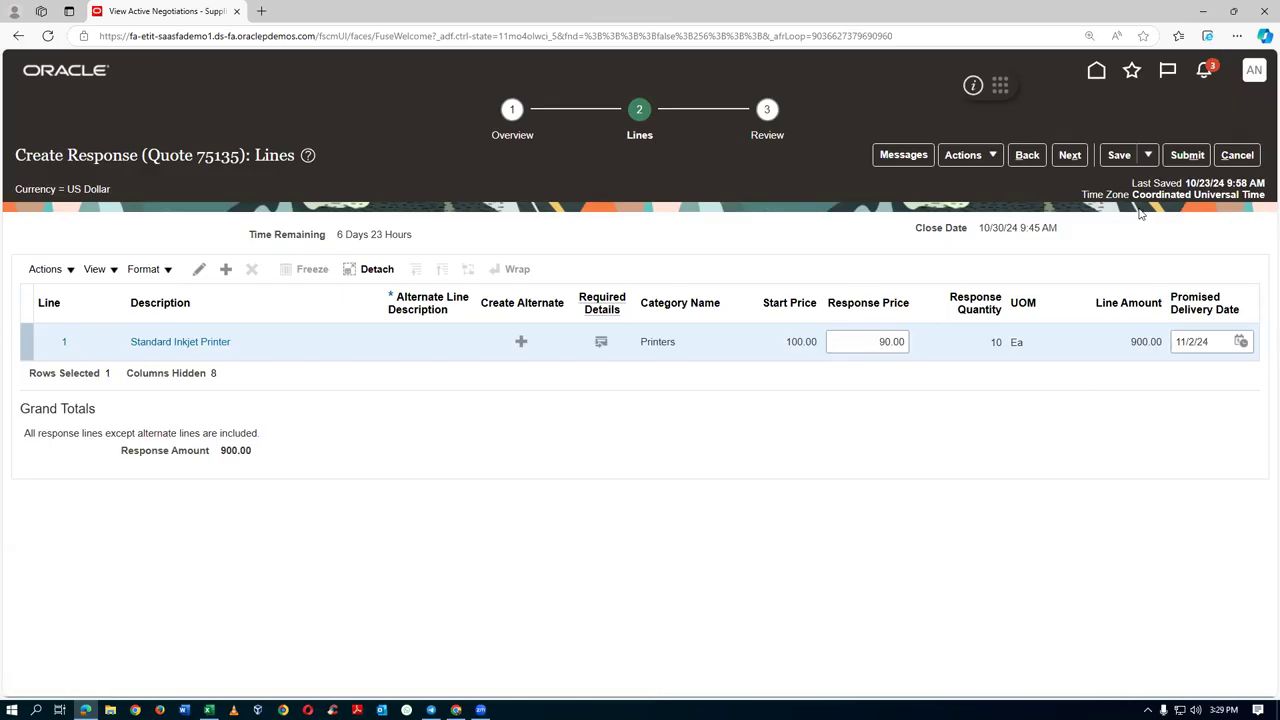
Step: Submit quote 75135, dismiss the confirmation, and return to the buyer's browser window
{"action": "left_click", "coordinate": [1188, 156]}
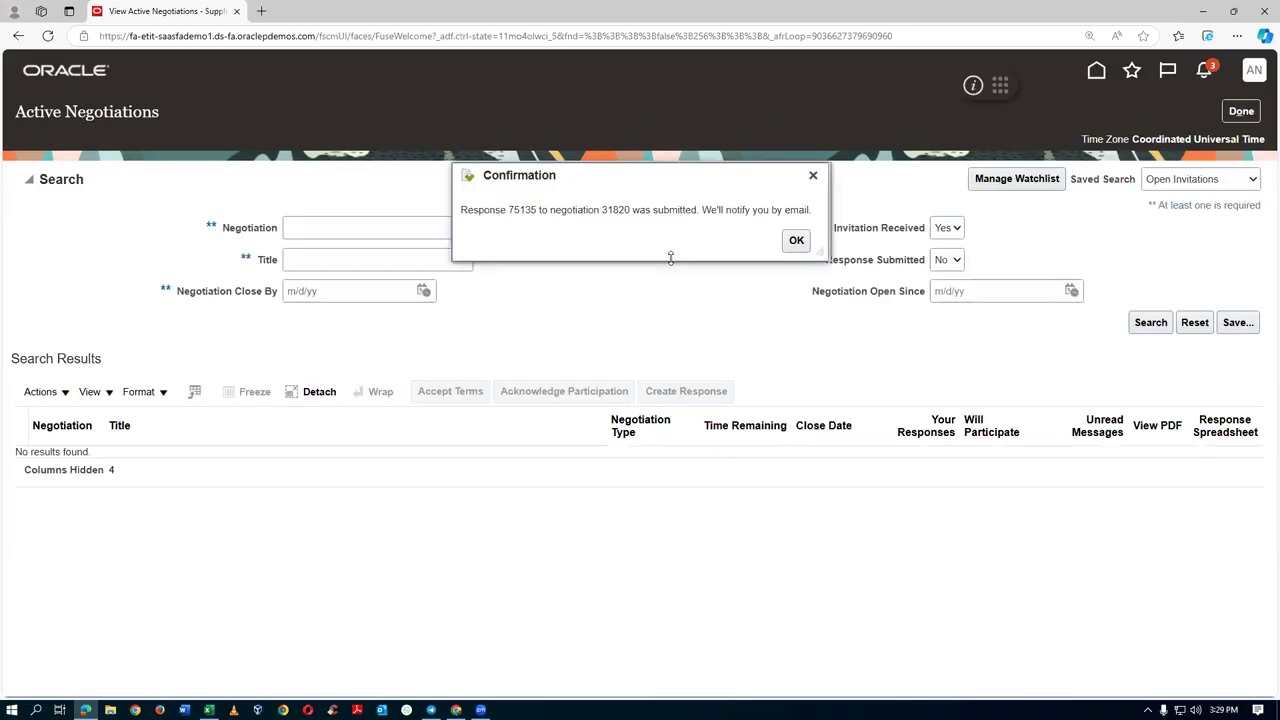
{"action": "left_click", "coordinate": [799, 250]}
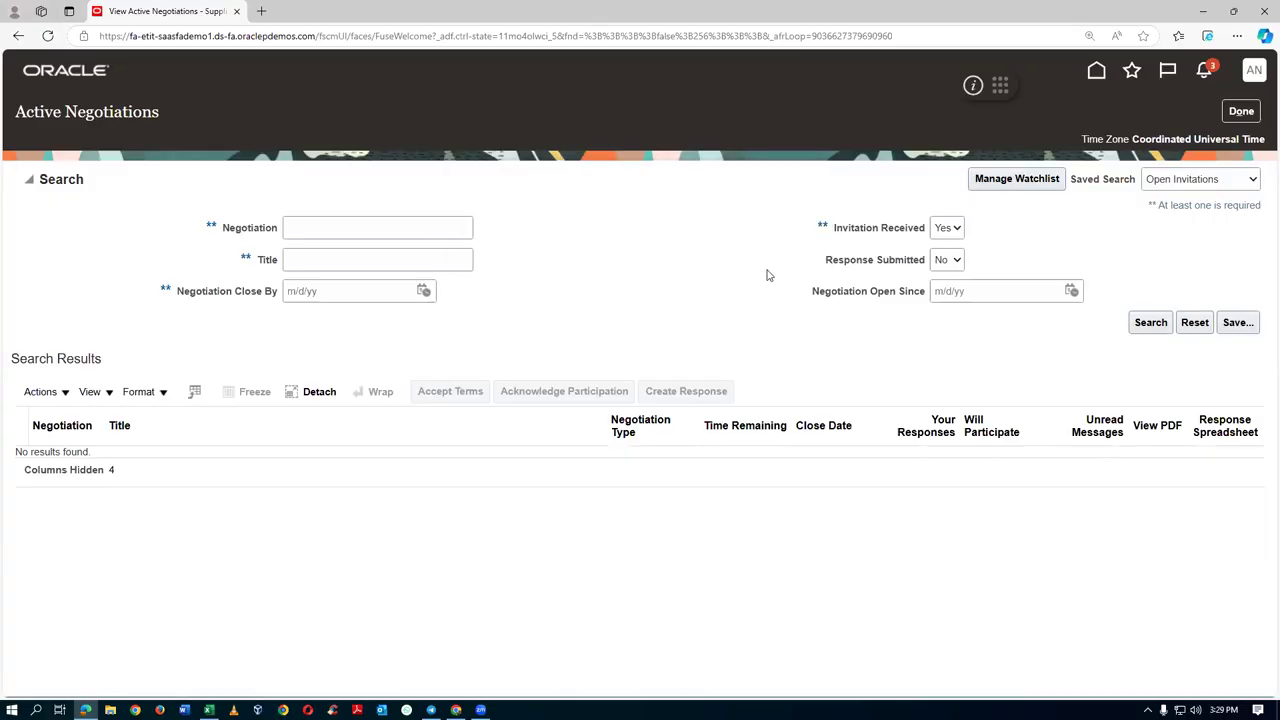
{"action": "key", "text": "alt+Tab"}
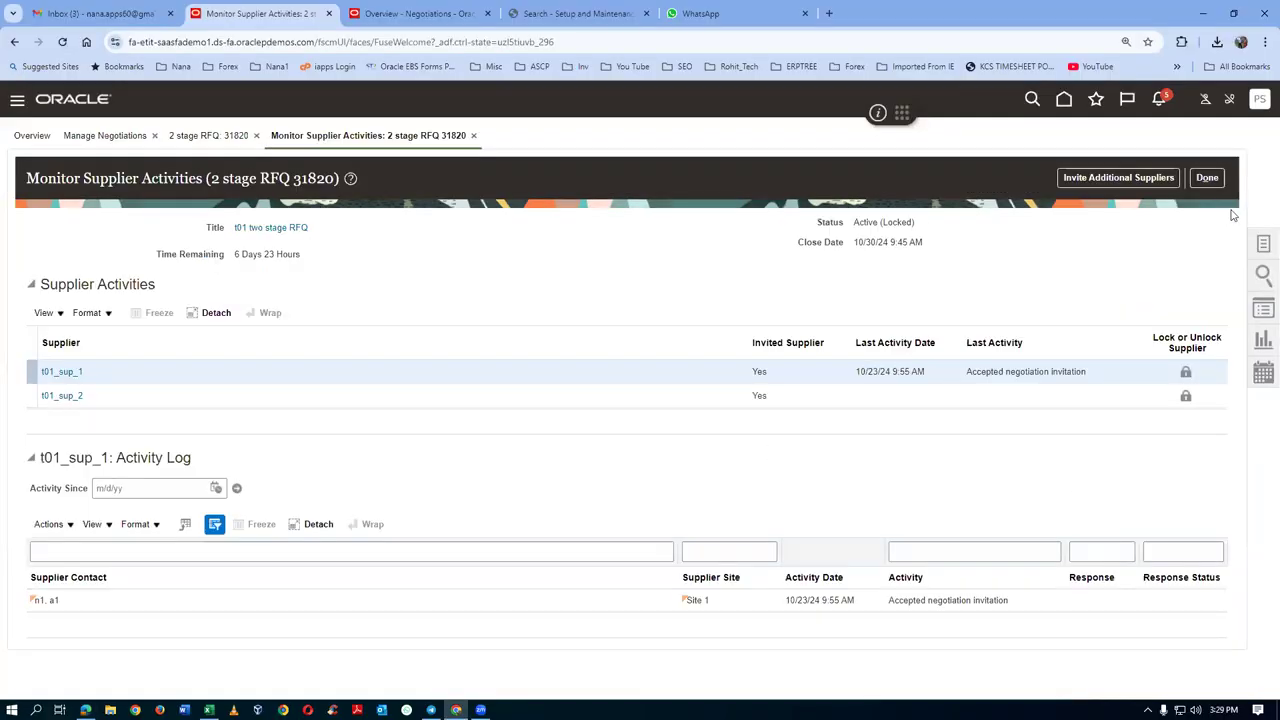
Step: Reopen Monitor Supplier Activities for RFQ 31820 and zoom in on t01_sup_1's Submitted entry
{"action": "left_click", "coordinate": [1210, 177]}
{"action": "left_click", "coordinate": [1148, 175]}
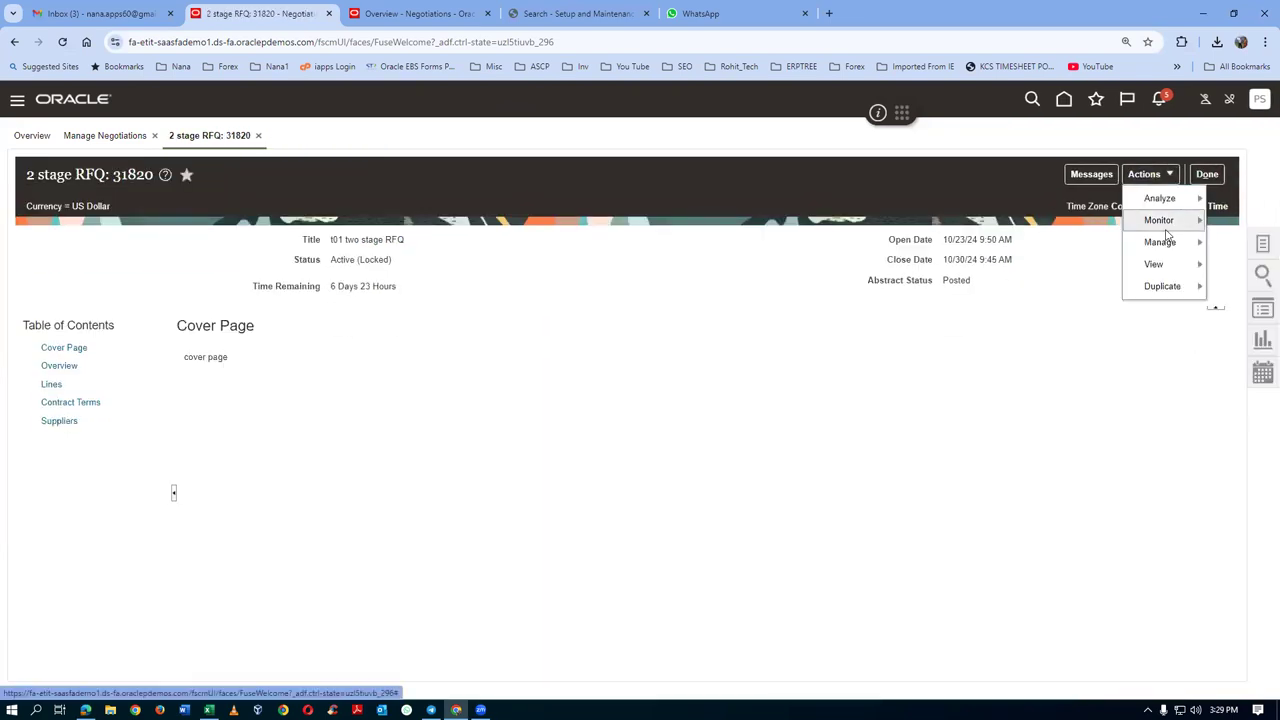
{"action": "mouse_move", "coordinate": [1164, 229]}
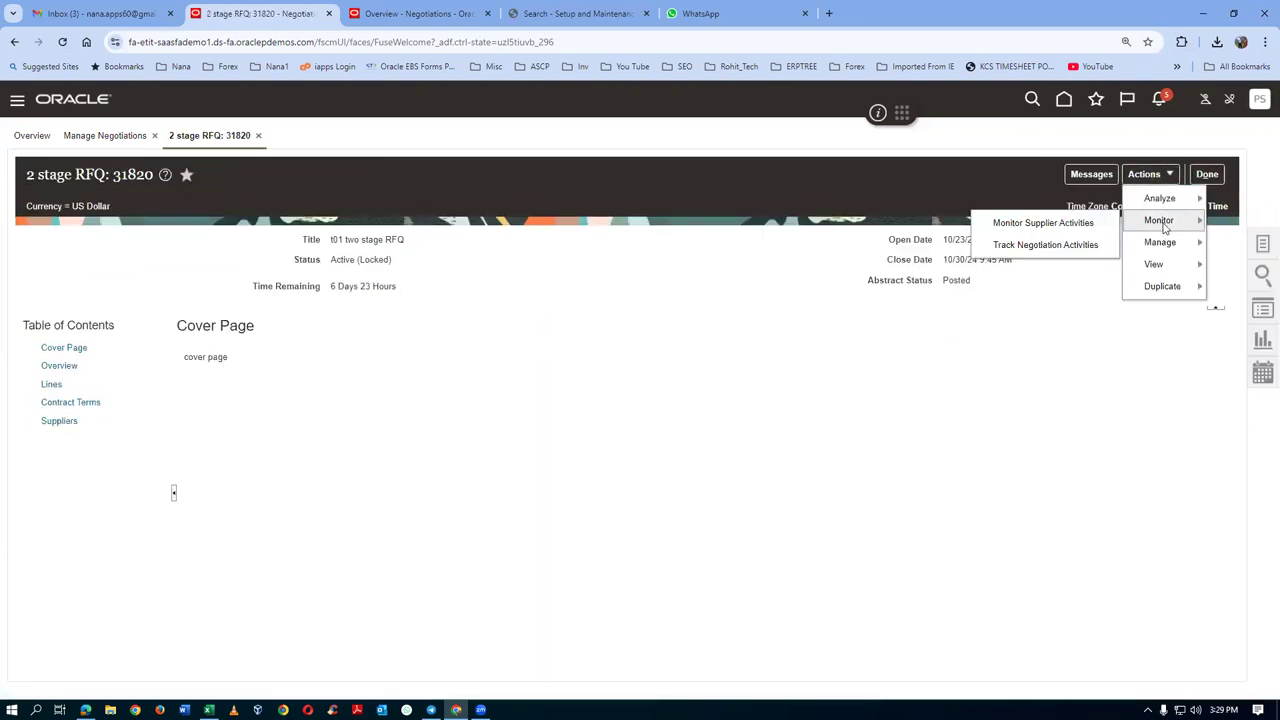
{"action": "left_click", "coordinate": [1059, 230]}
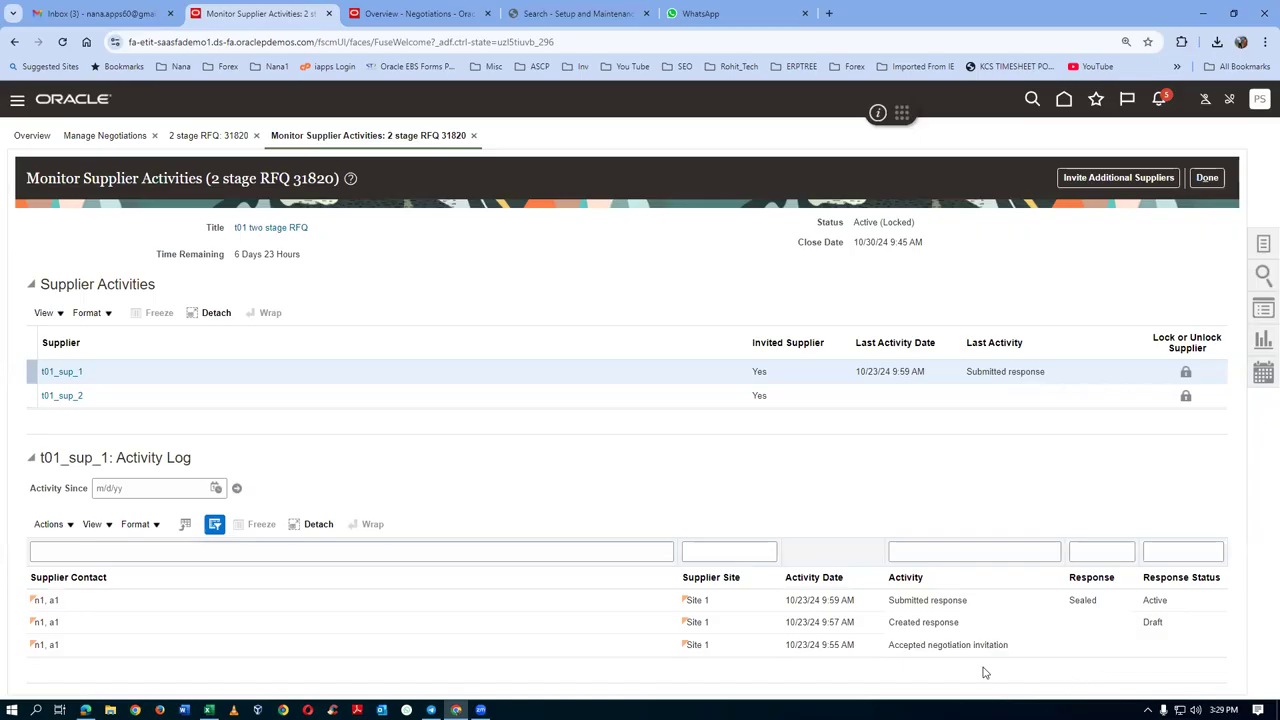
{"action": "left_click_drag", "start_coordinate": [905, 600], "coordinate": [949, 599]}
{"action": "key", "text": "ctrl+plus"}
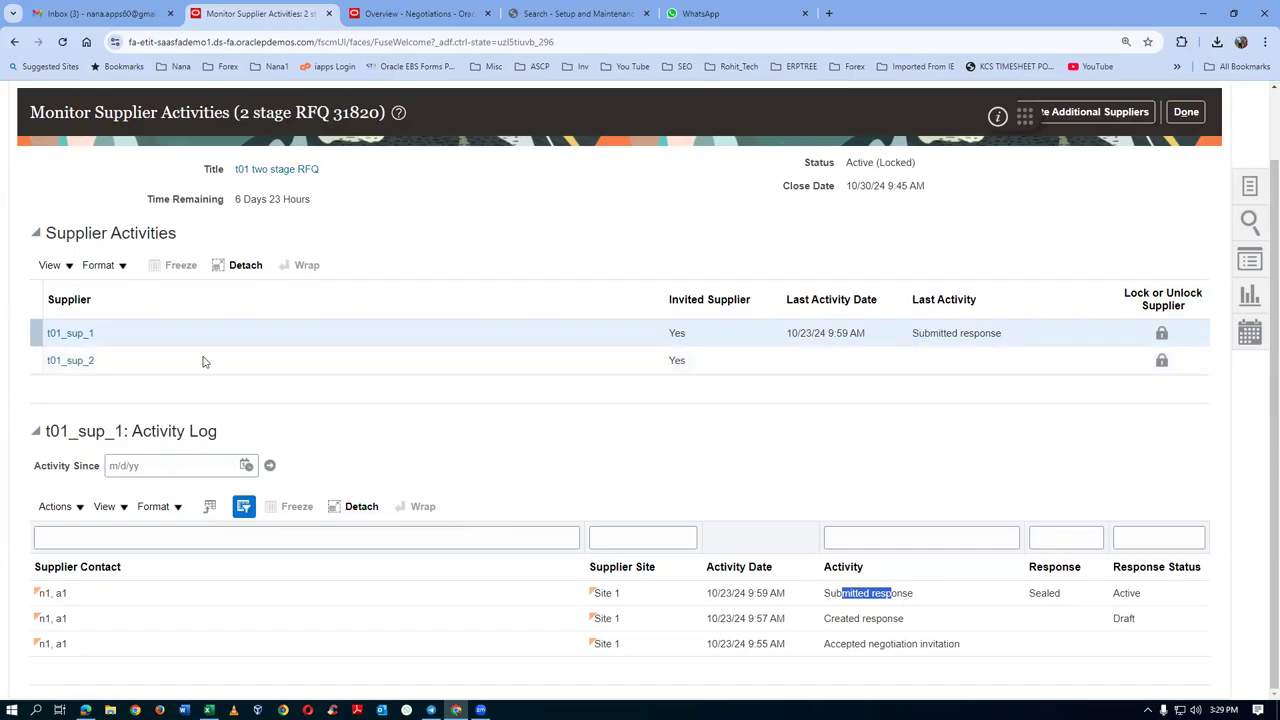
Step: Select the page's web address and launch Firefox for the next supplier user
{"action": "left_click", "coordinate": [211, 44]}
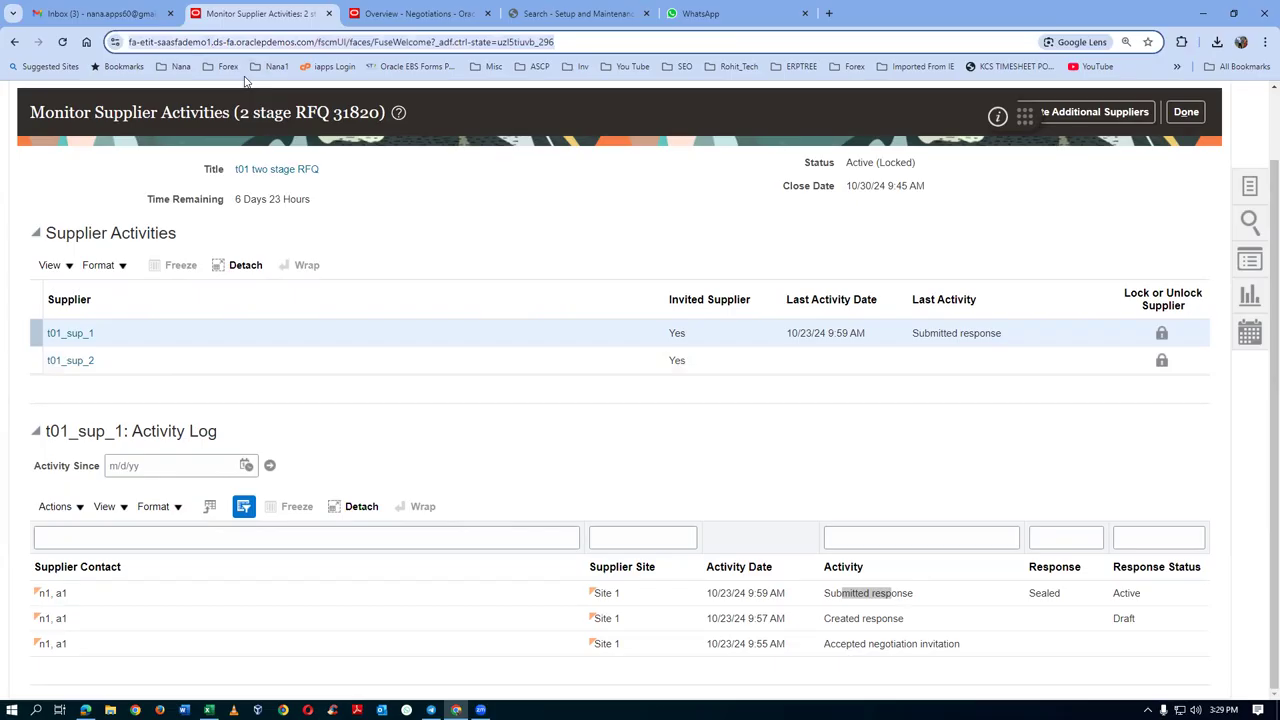
{"action": "left_click", "coordinate": [245, 80]}
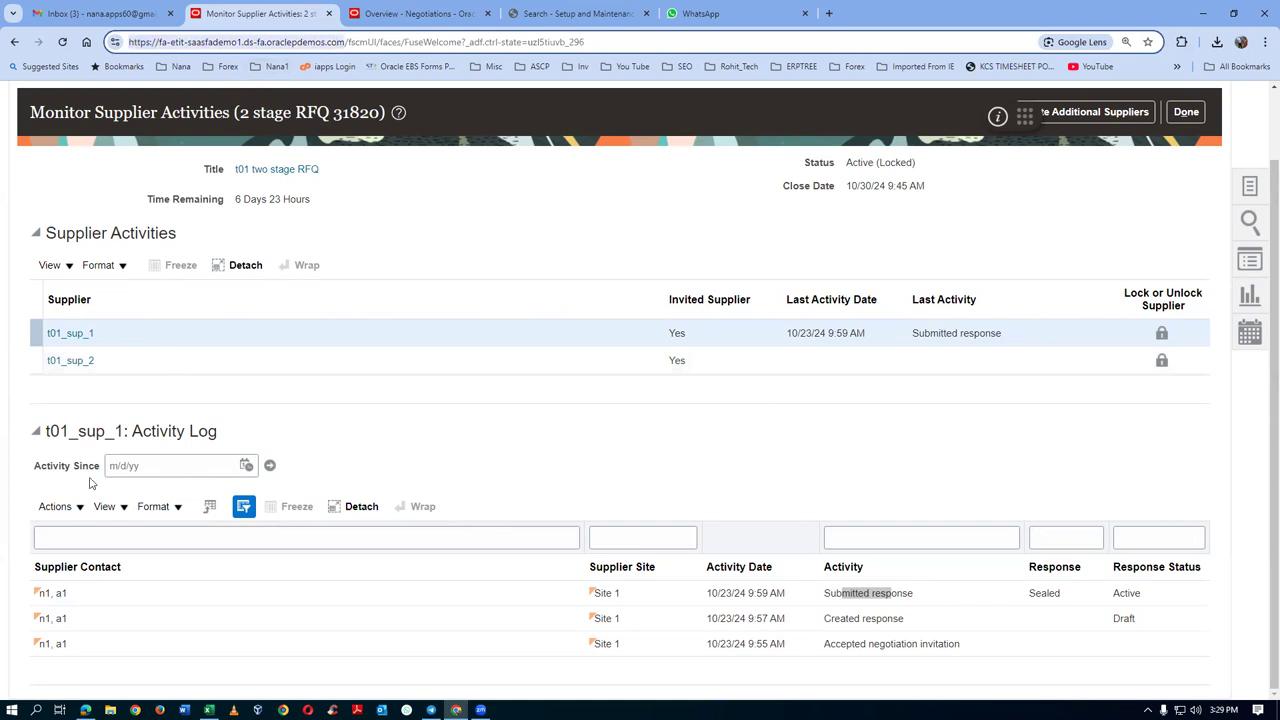
{"action": "left_click", "coordinate": [160, 710]}
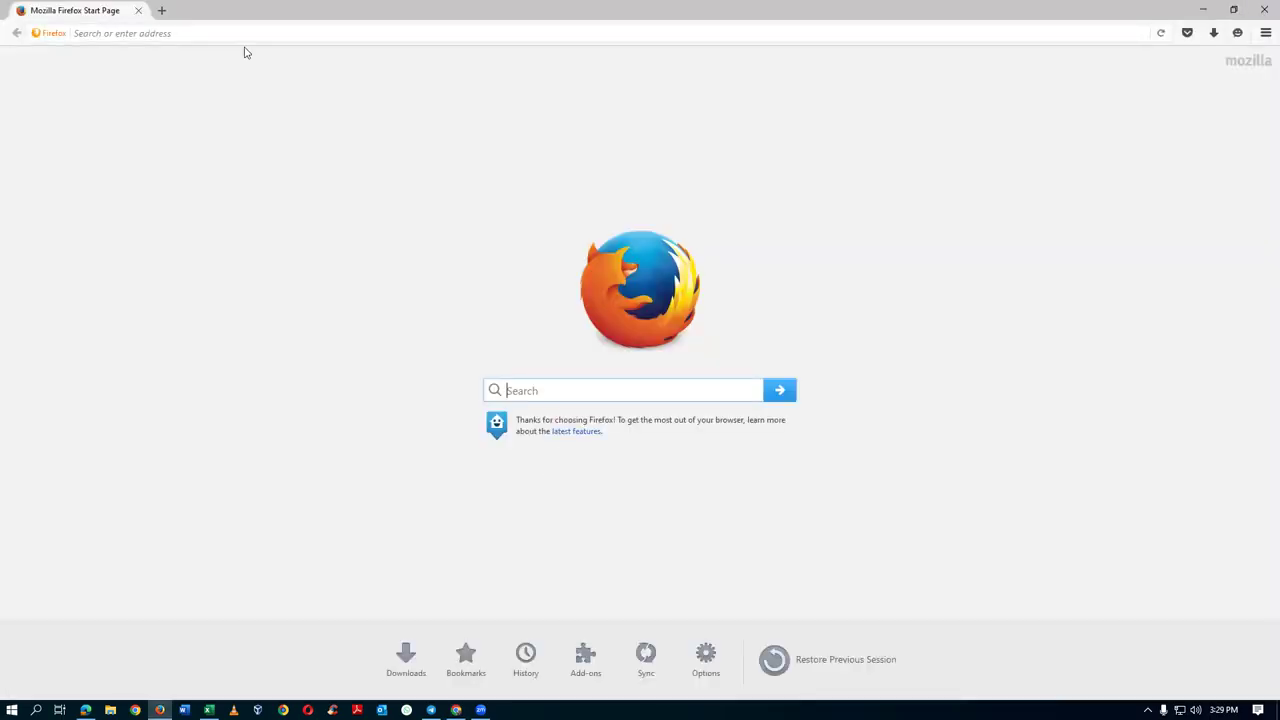
Step: Load the Oracle sign-in page in Firefox, sign in with the second user's ID and password
{"action": "left_click", "coordinate": [245, 34]}
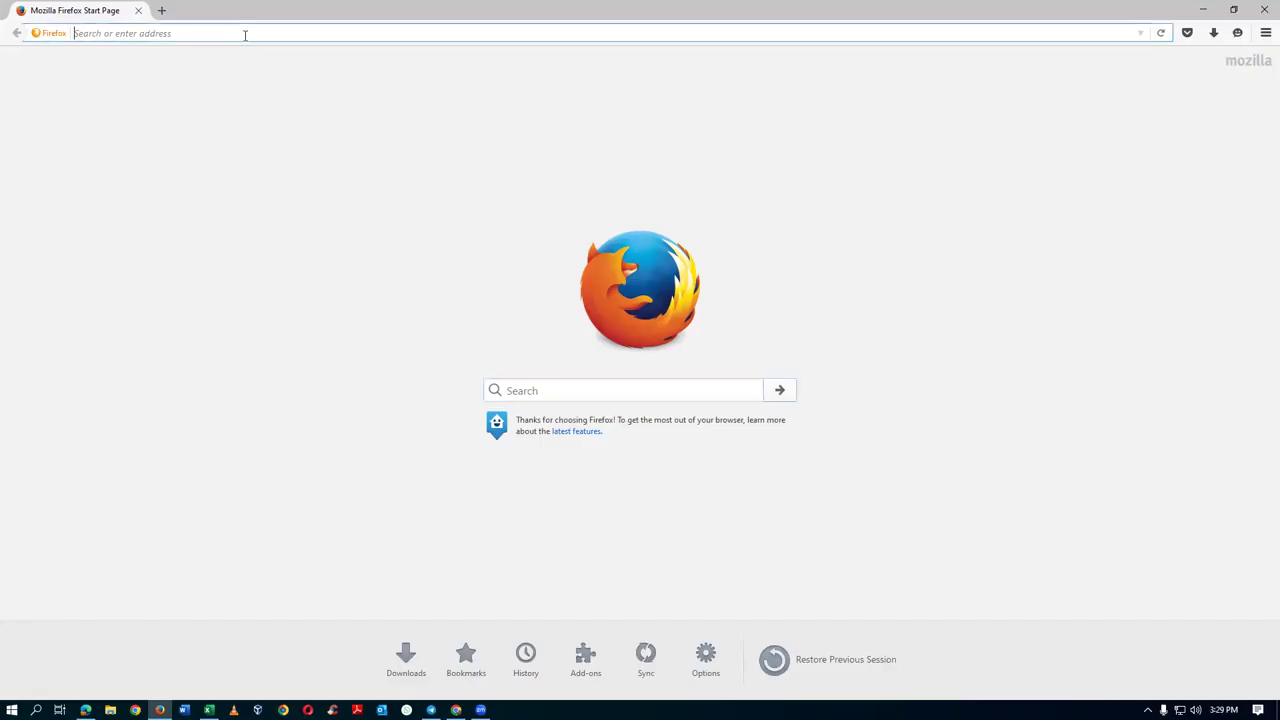
{"action": "type", "text": "https://fa-etit-saasfademo1.ds-fa.oraclepdemos.com"}
{"action": "key", "text": "Return"}
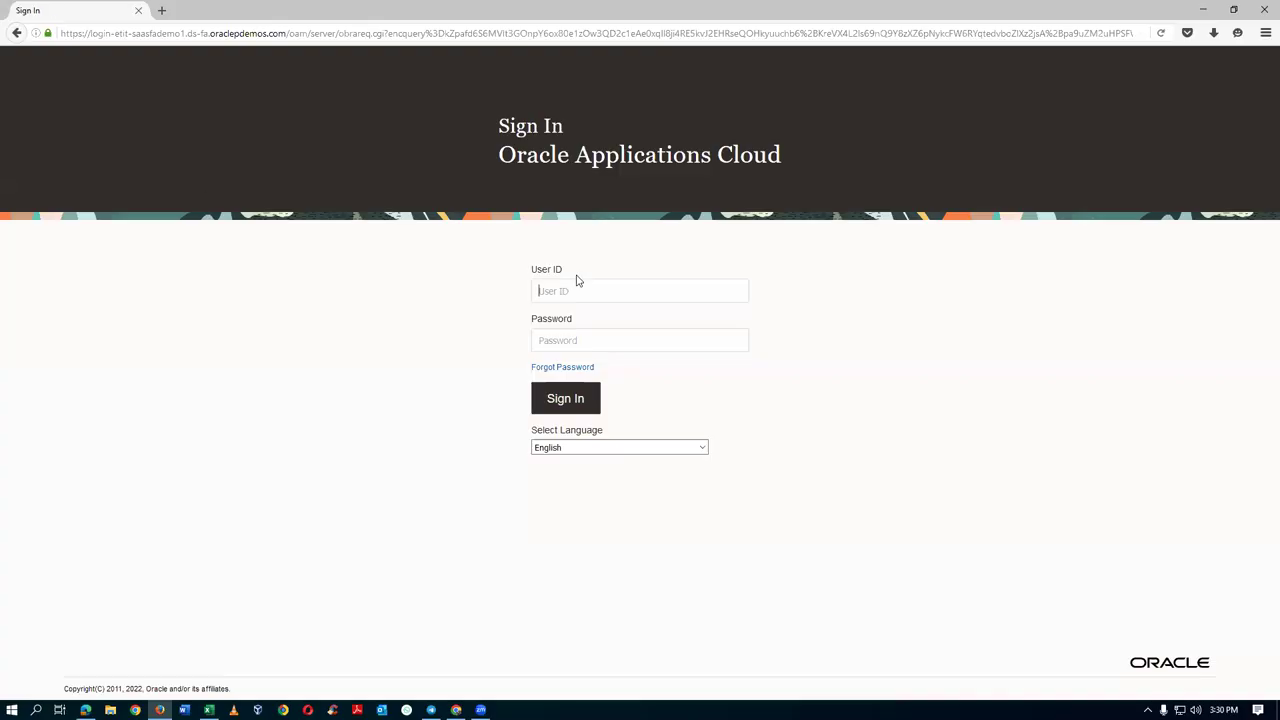
{"action": "type", "text": "a2.n2"}
{"action": "key", "text": "Tab"}
{"action": "type", "text": "••••••••••"}
{"action": "key", "text": "Tab"}
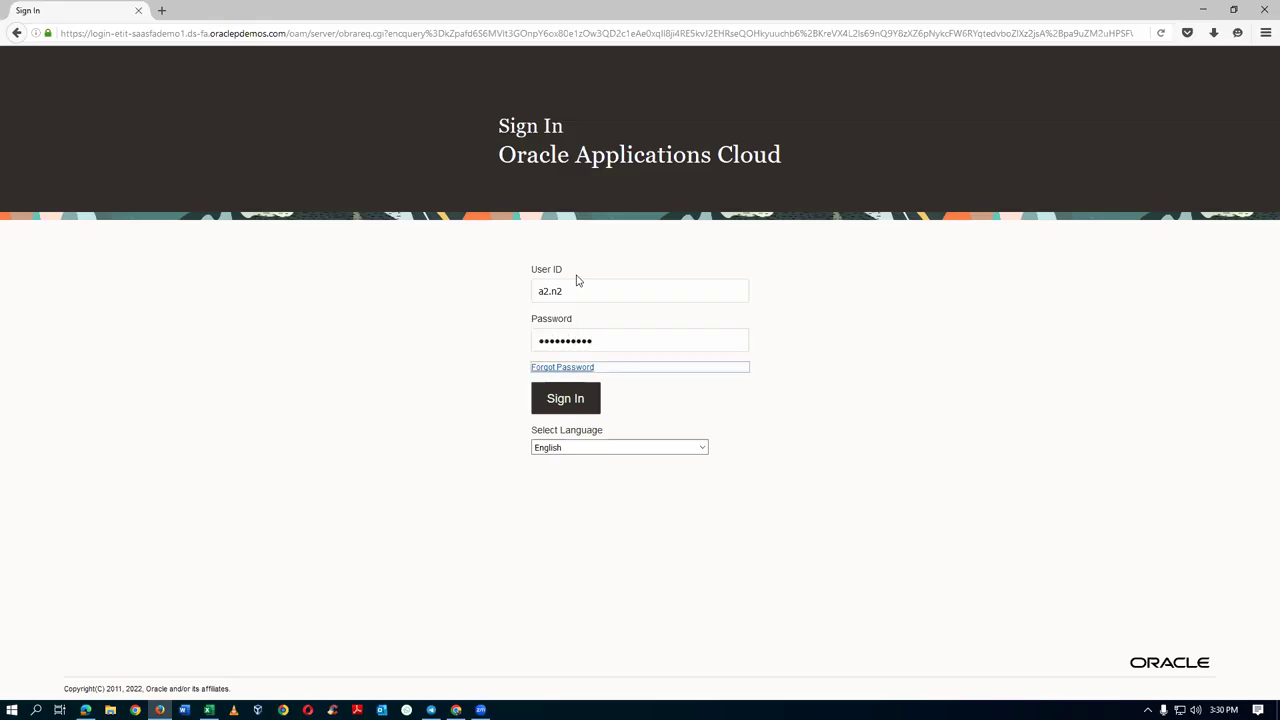
{"action": "left_click", "coordinate": [550, 404]}
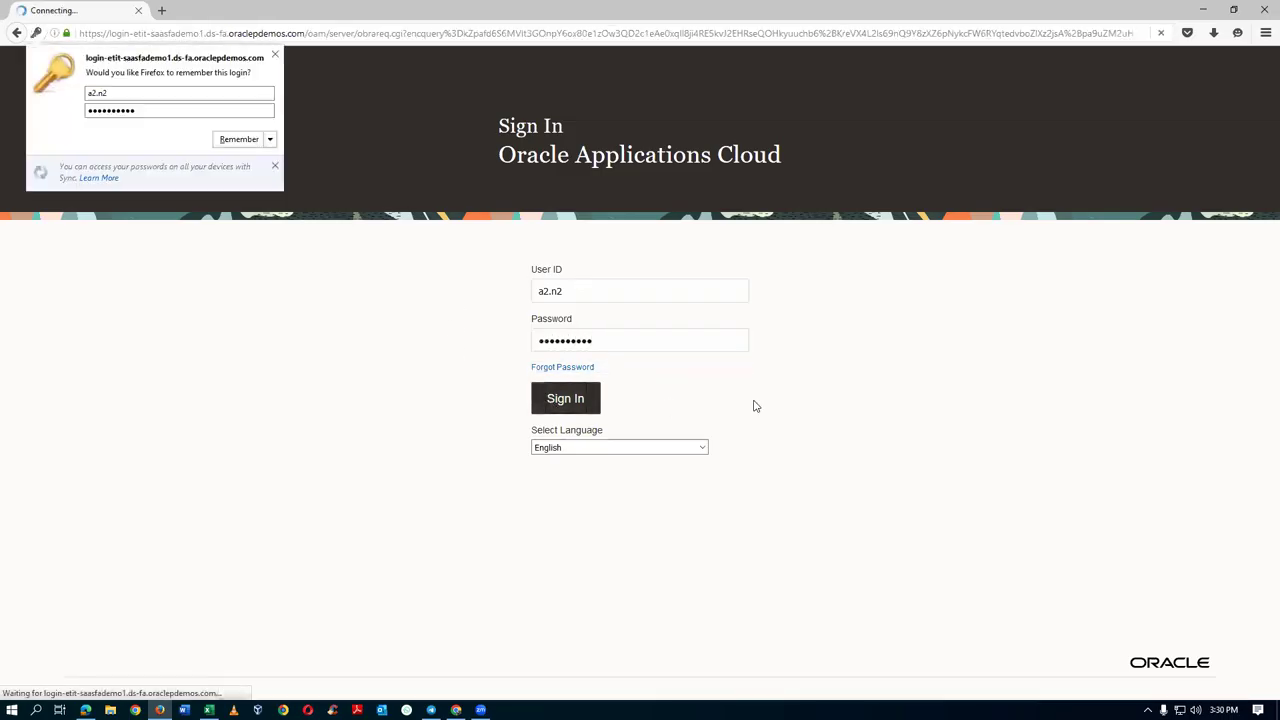
{"action": "left_click", "coordinate": [230, 140]}
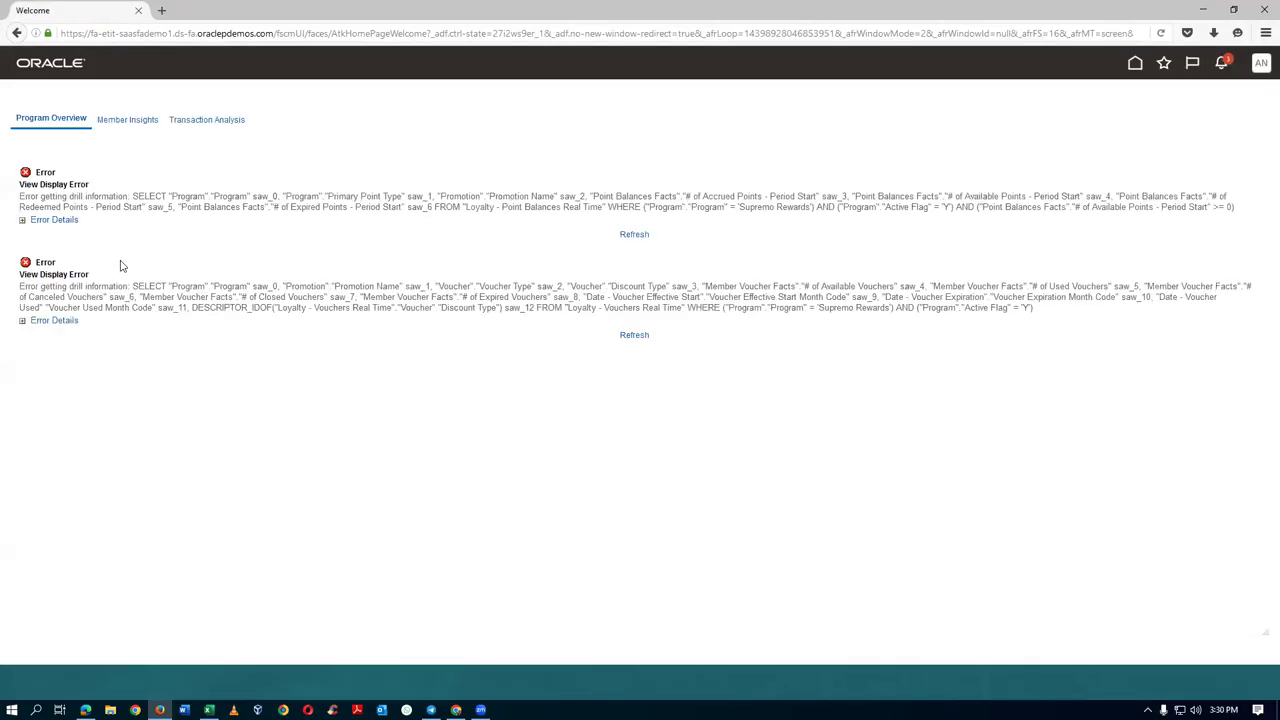
Step: From Home, open View Active Negotiations and start a response to the two stage RFQ 31820
{"action": "left_click", "coordinate": [1135, 63]}
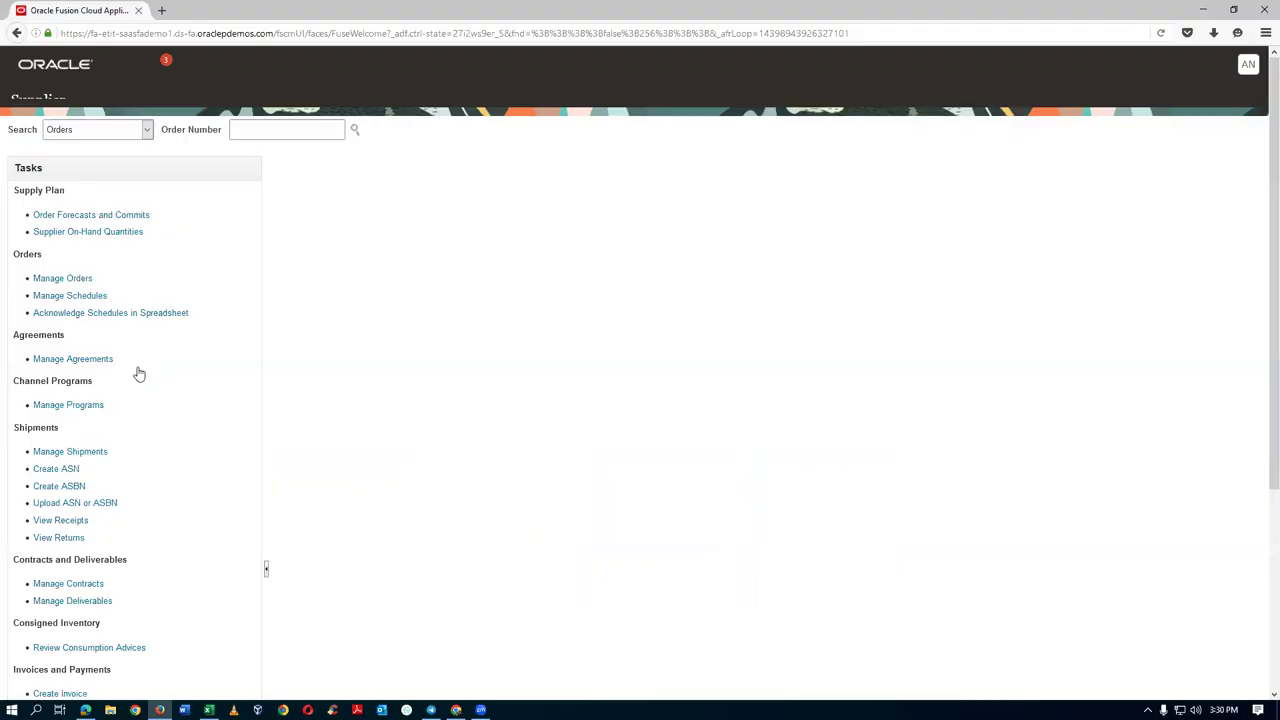
{"action": "scroll", "coordinate": [143, 370], "scroll_direction": "down", "scroll_amount": 5}
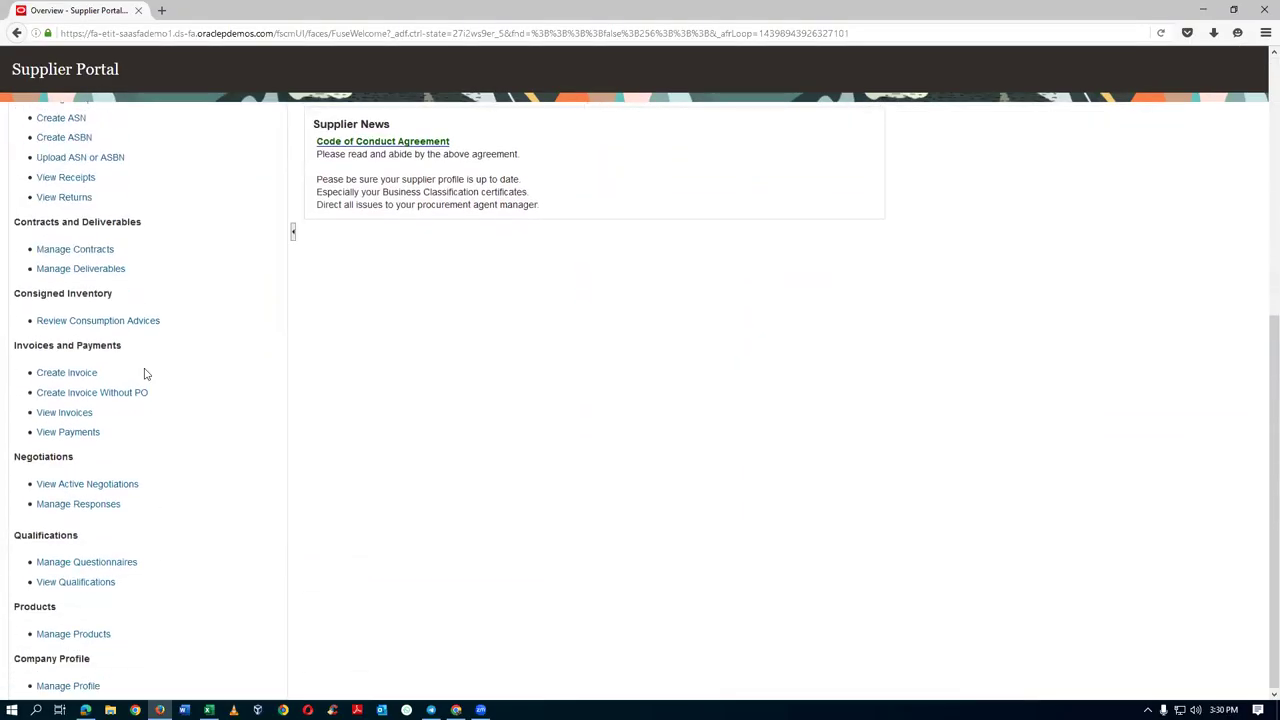
{"action": "left_click", "coordinate": [73, 486]}
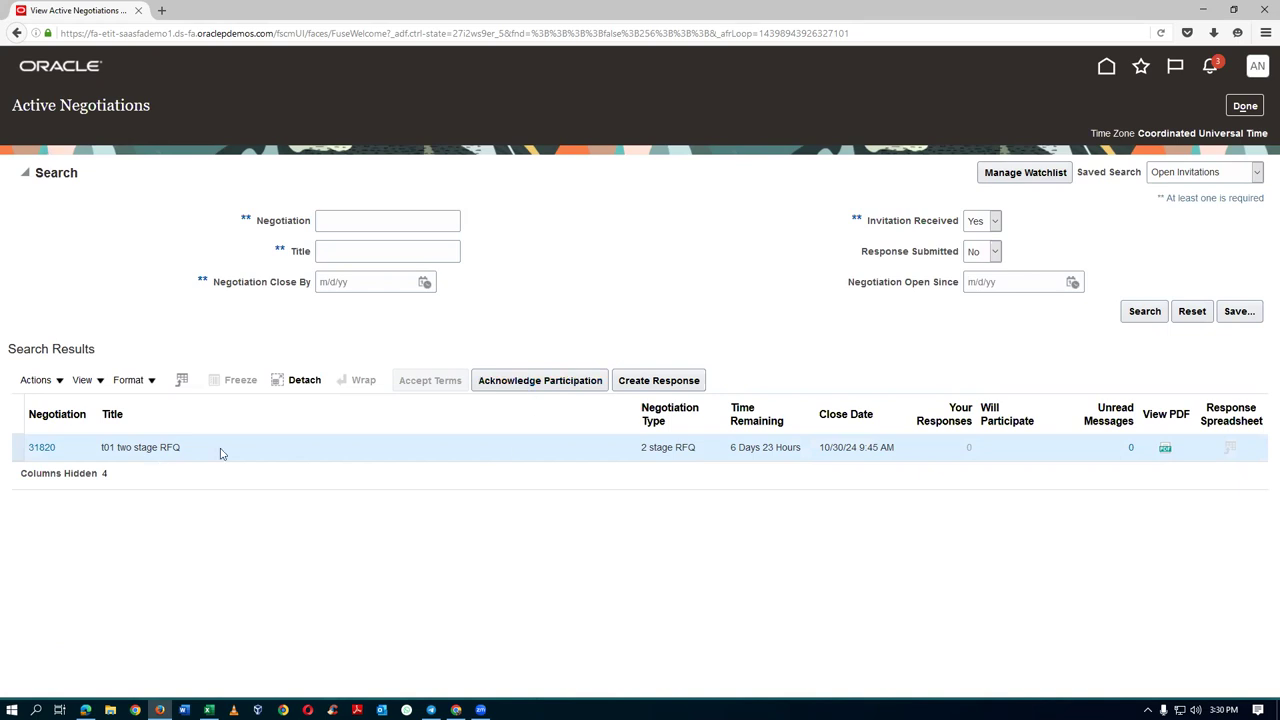
{"action": "left_click", "coordinate": [670, 384]}
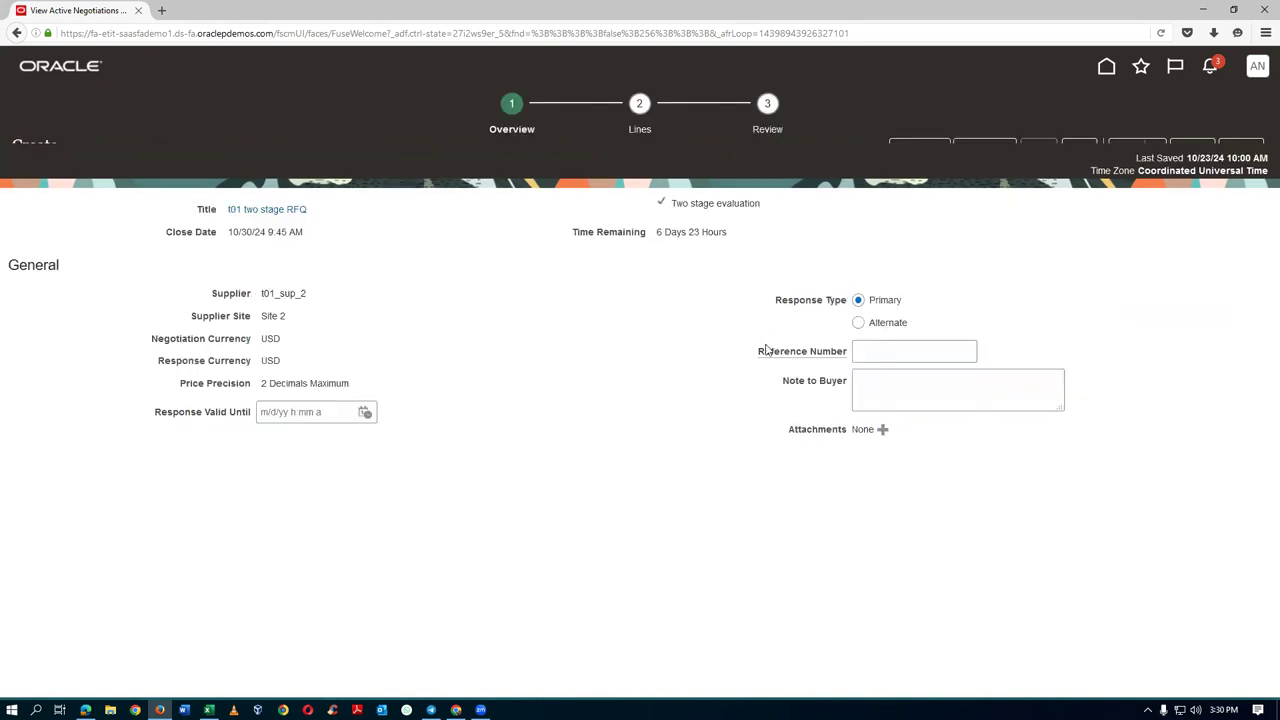
Step: Set the response valid until November 2 and move to the Lines step
{"action": "left_click", "coordinate": [365, 431]}
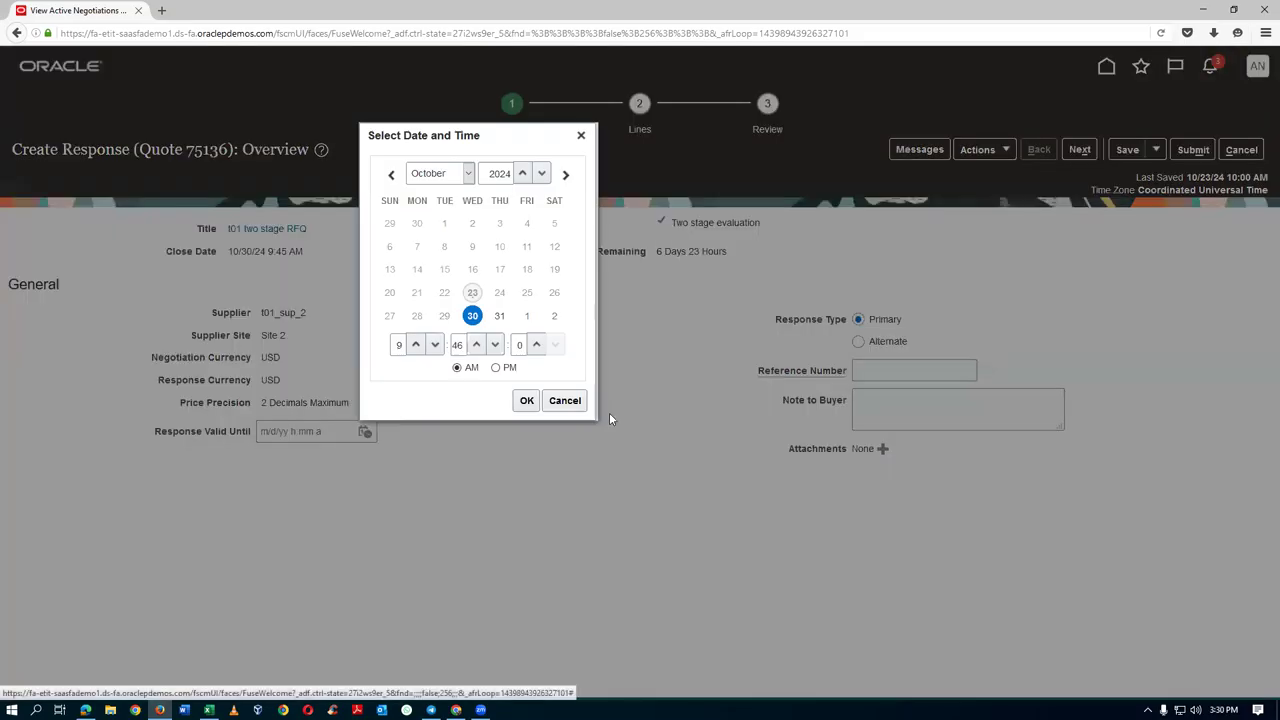
{"action": "left_click", "coordinate": [554, 315]}
{"action": "left_click", "coordinate": [525, 401]}
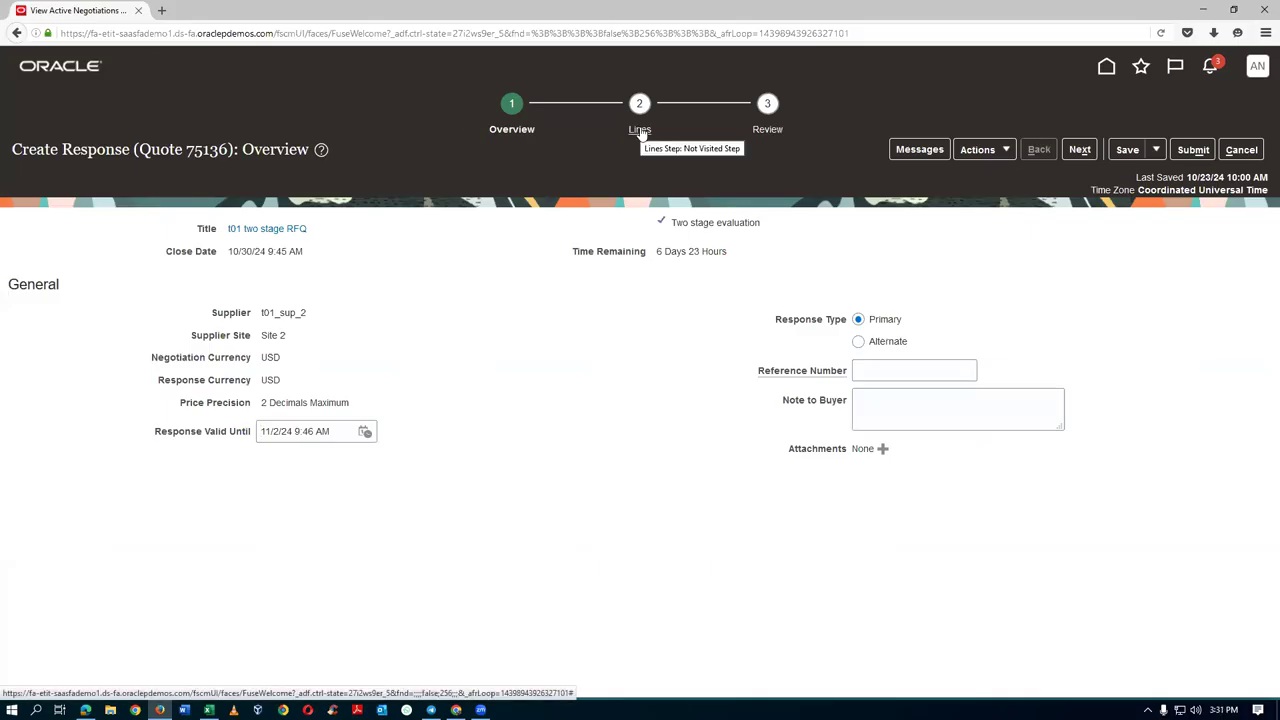
{"action": "left_click", "coordinate": [640, 131]}
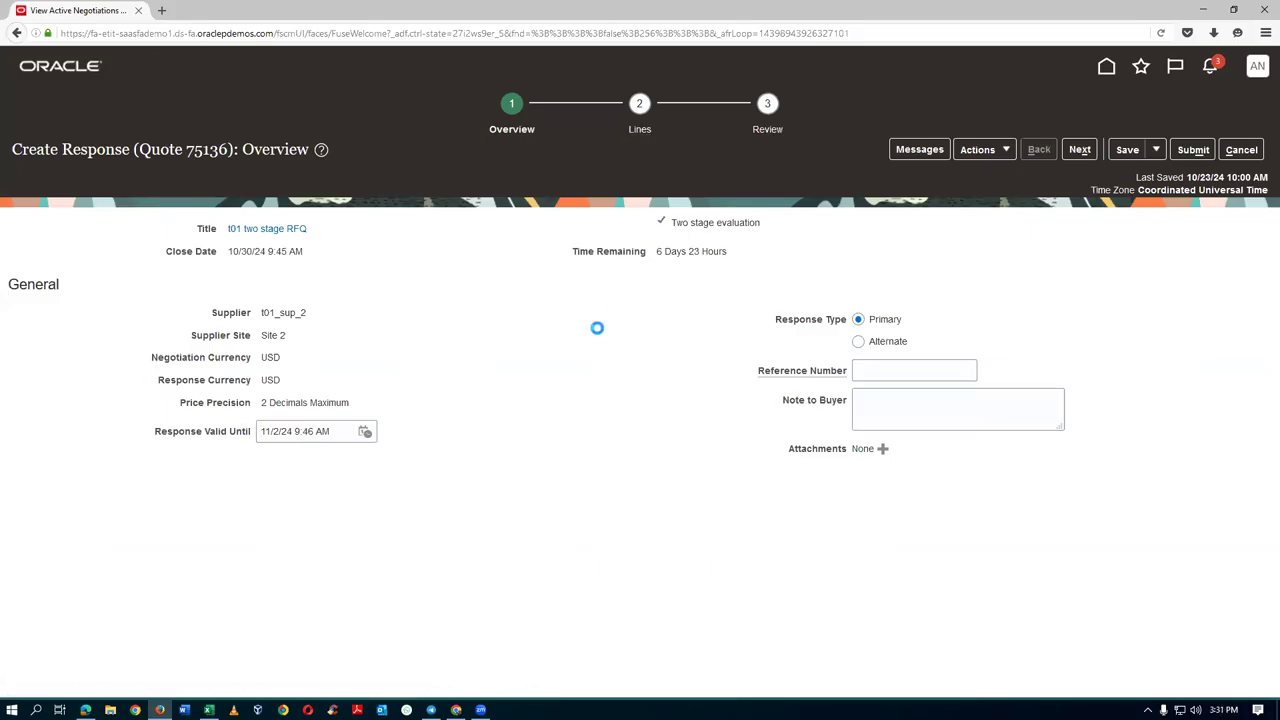
Step: Price the printer line at 80 with promised delivery 11/2/24, then open it for editing
{"action": "left_click", "coordinate": [887, 333]}
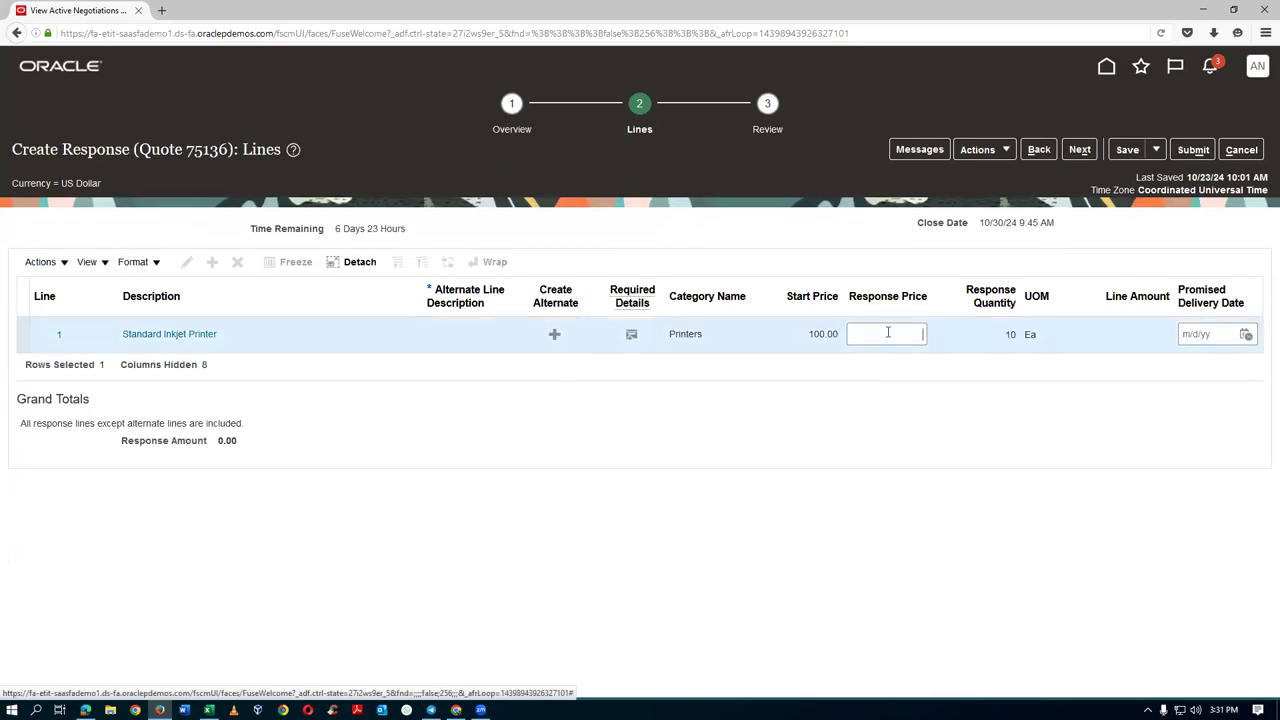
{"action": "type", "text": "80"}
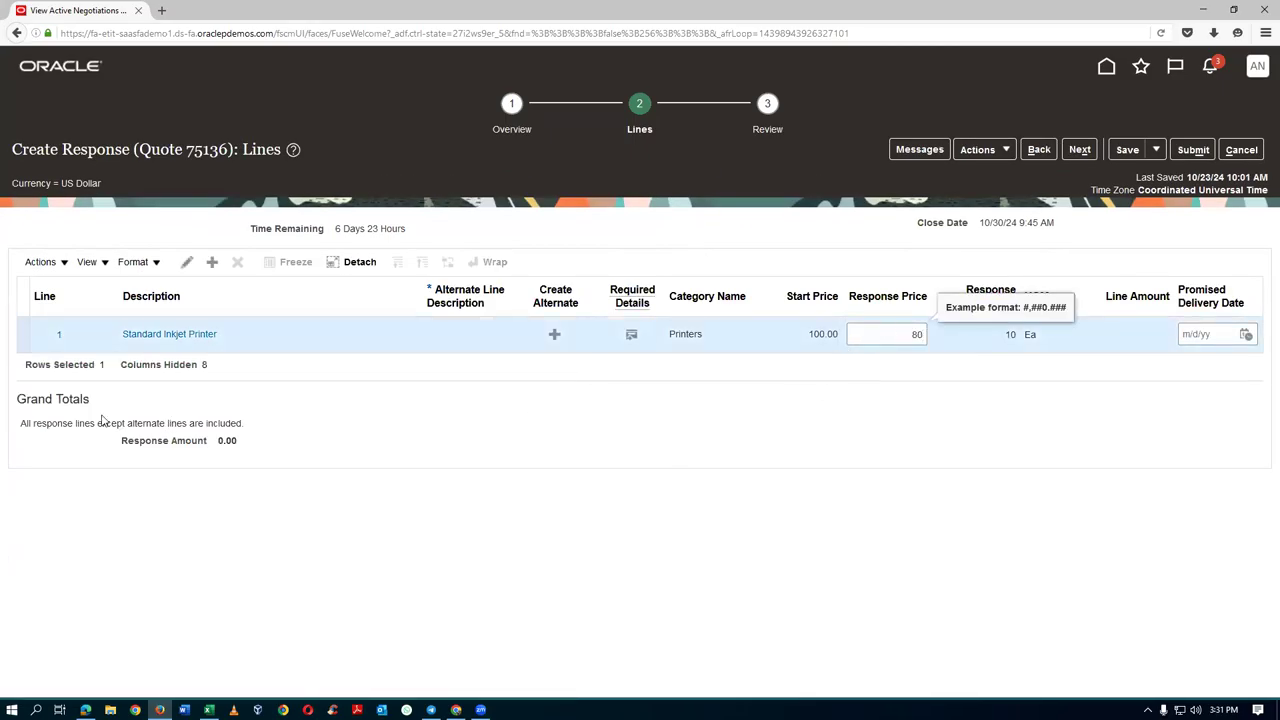
{"action": "left_click", "coordinate": [1204, 337]}
{"action": "left_click", "coordinate": [1246, 335]}
{"action": "left_click", "coordinate": [1225, 502]}
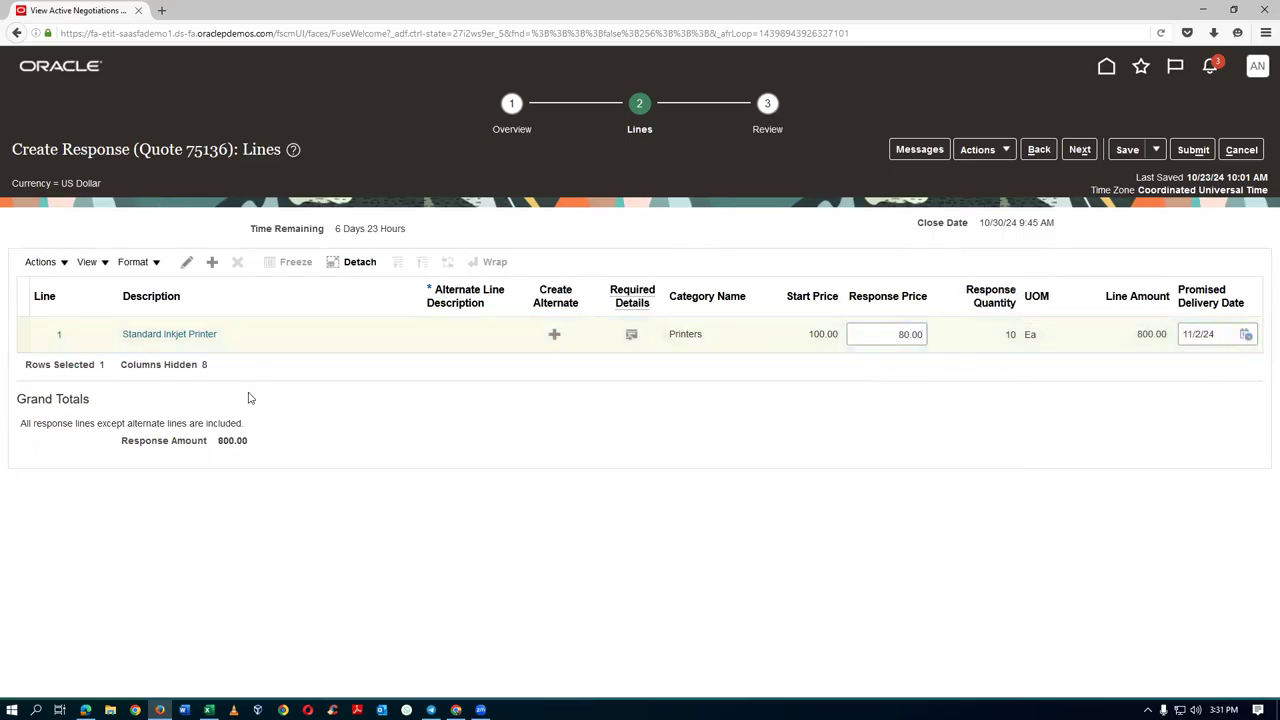
{"action": "left_click", "coordinate": [20, 341]}
{"action": "left_click", "coordinate": [187, 262]}
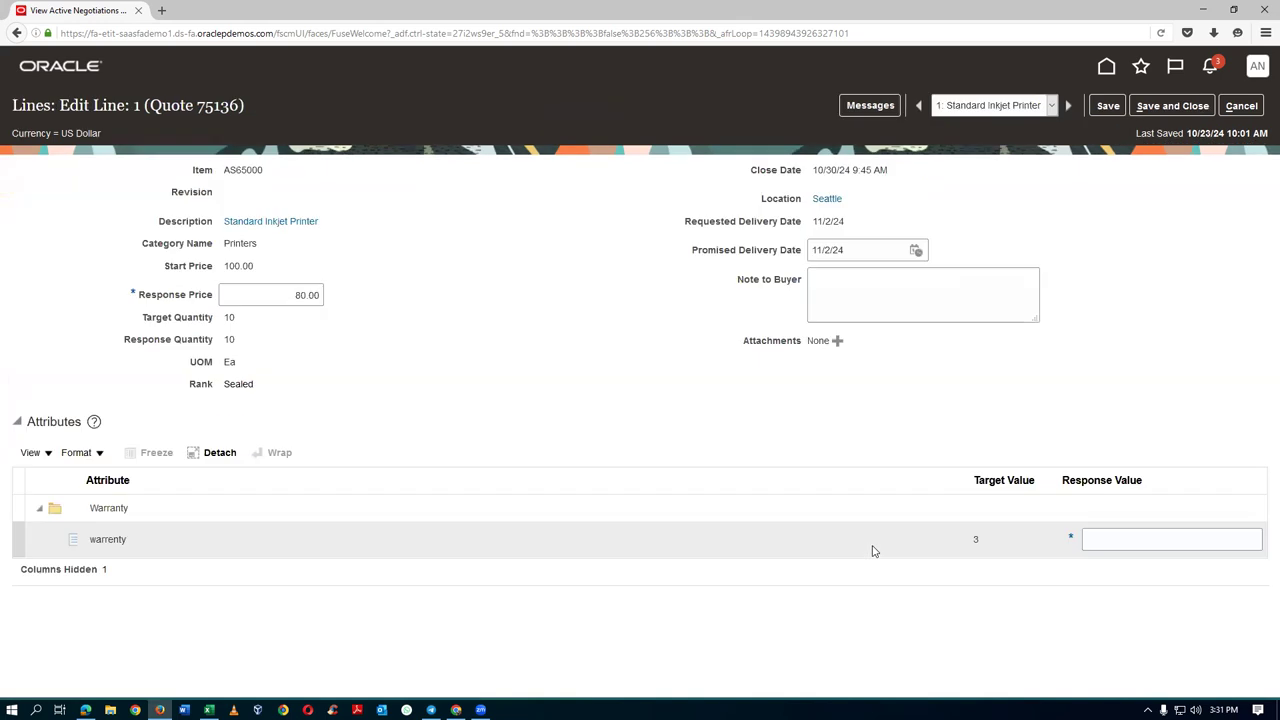
Step: Save a warranty response of 2 on the printer line and submit response 75136
{"action": "left_click", "coordinate": [1134, 540]}
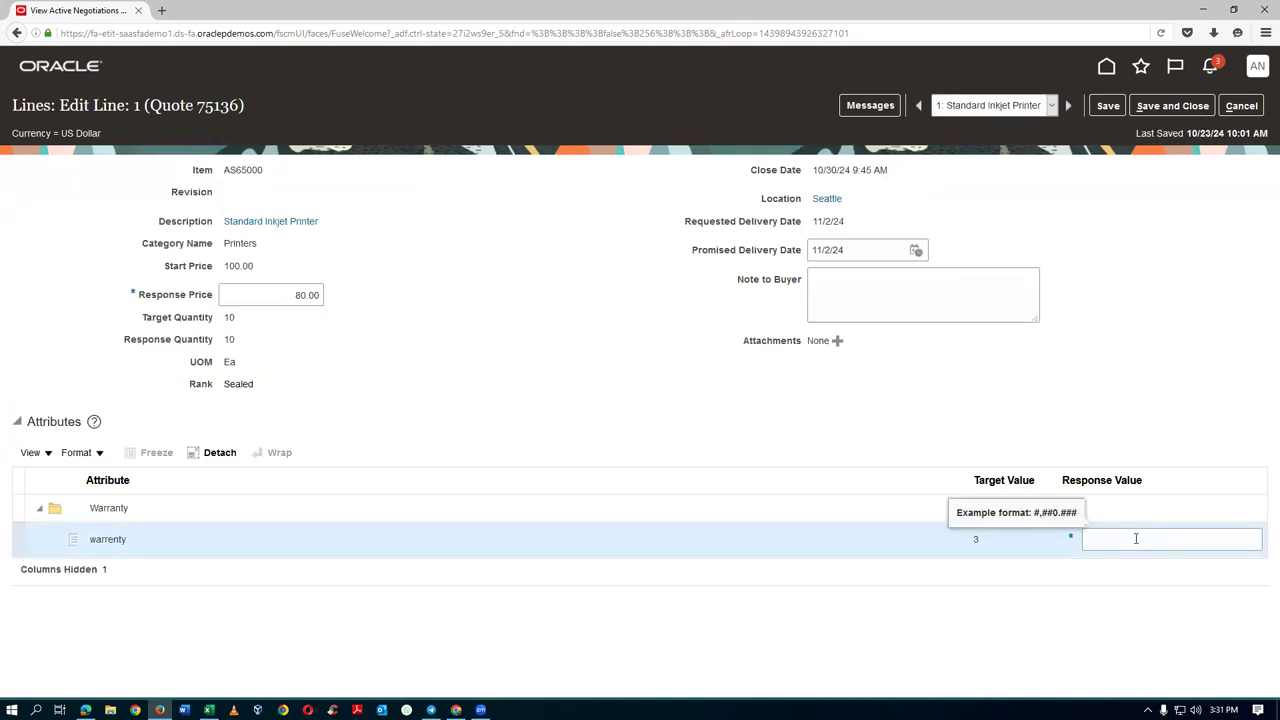
{"action": "left_click", "coordinate": [1023, 649]}
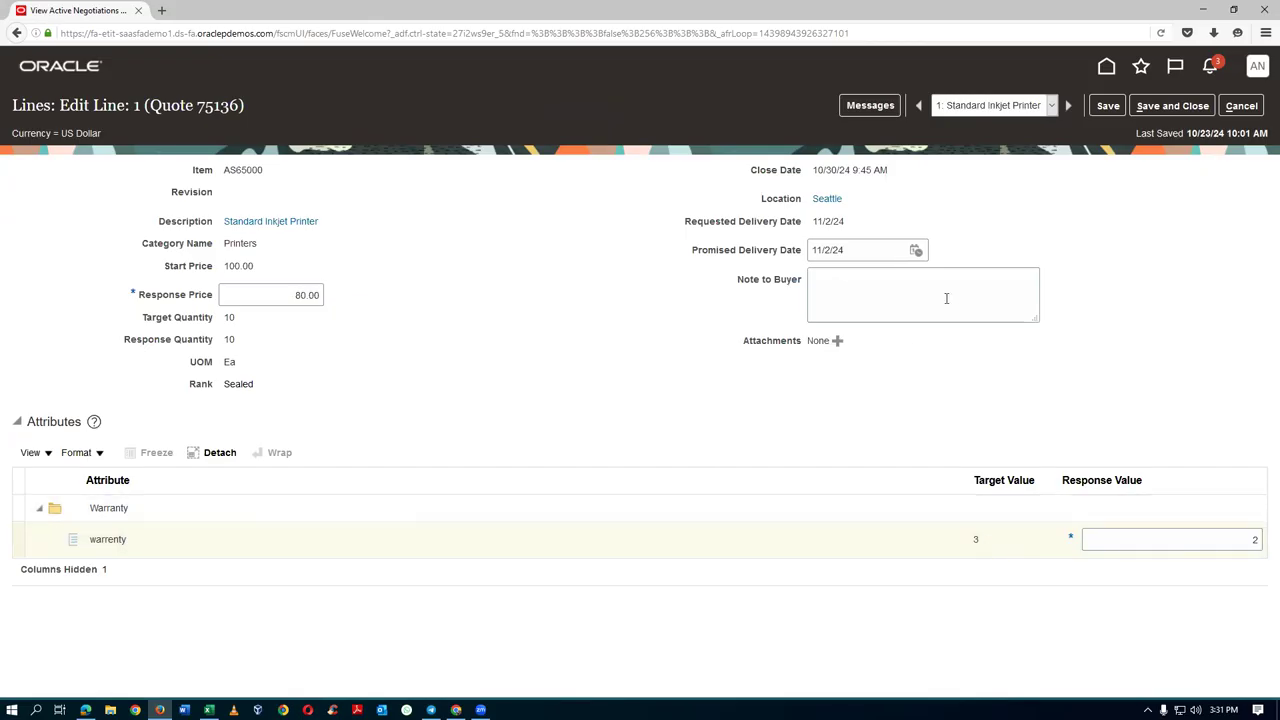
{"action": "left_click", "coordinate": [1172, 105]}
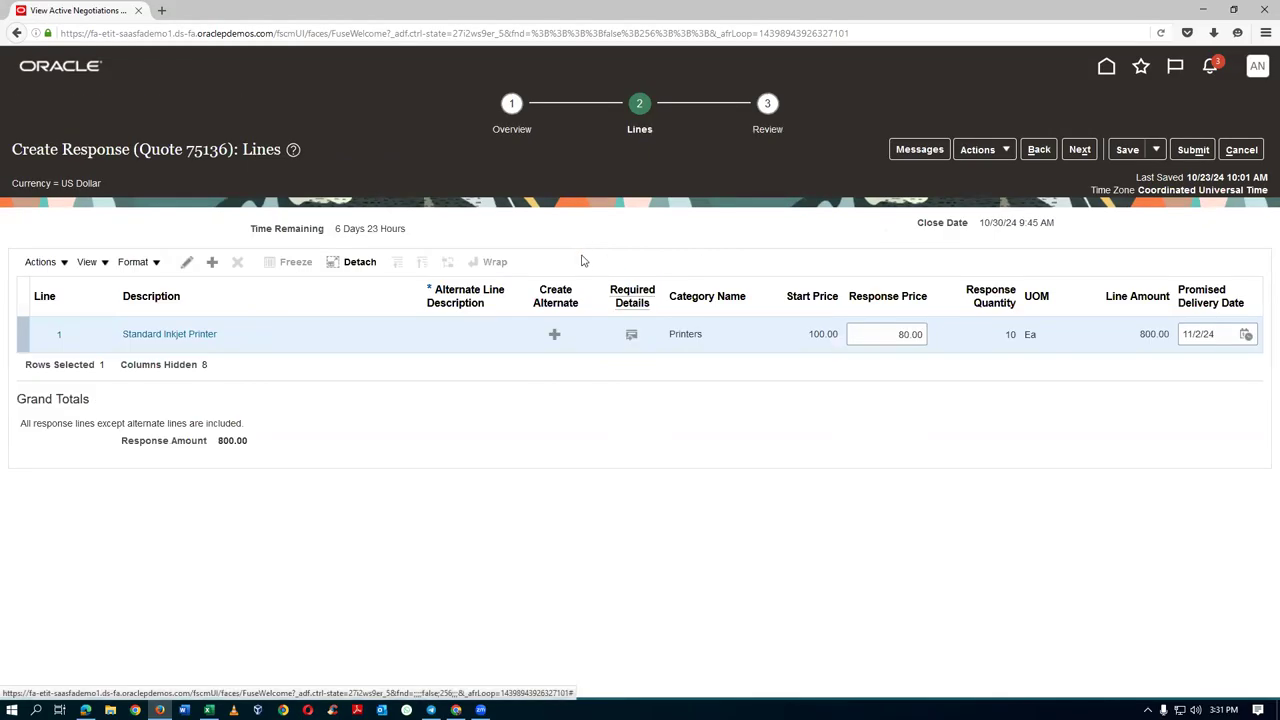
{"action": "left_click", "coordinate": [1195, 150]}
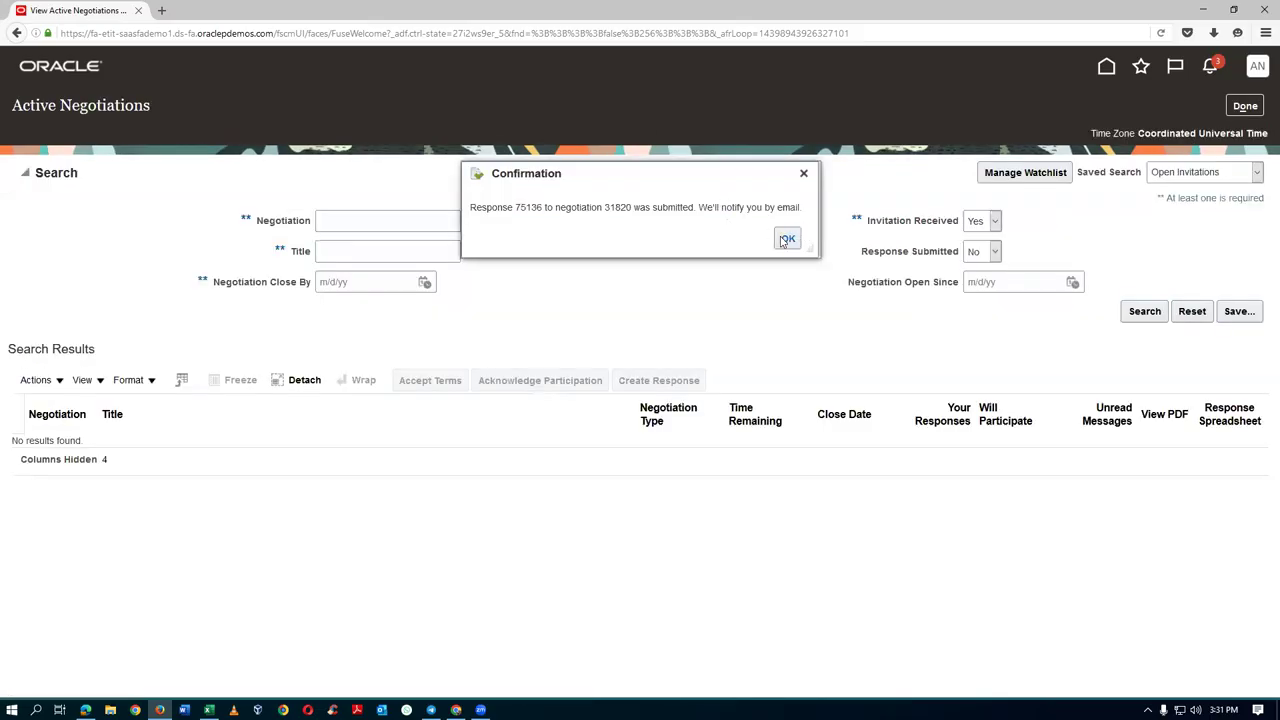
{"action": "left_click", "coordinate": [786, 240]}
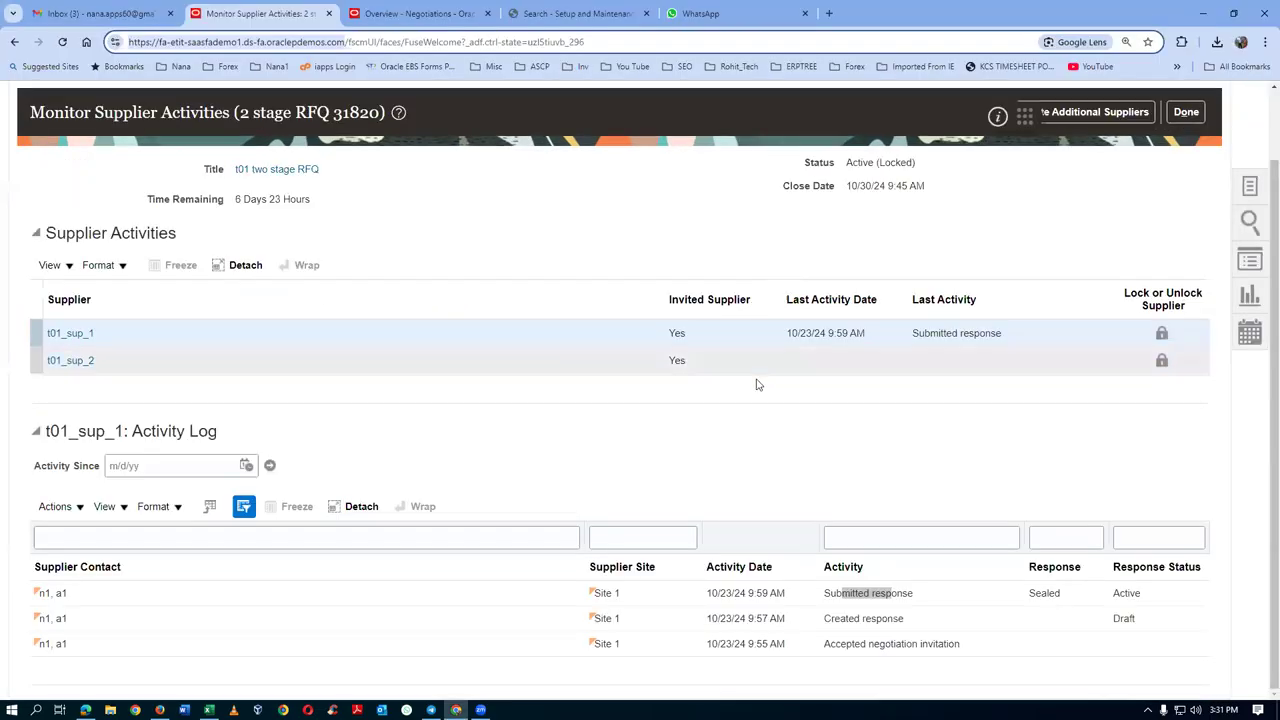
Step: Refresh the Monitor Supplier Activities view for RFQ 31820 and confirm both suppliers have submitted responses
{"action": "left_click", "coordinate": [1187, 113]}
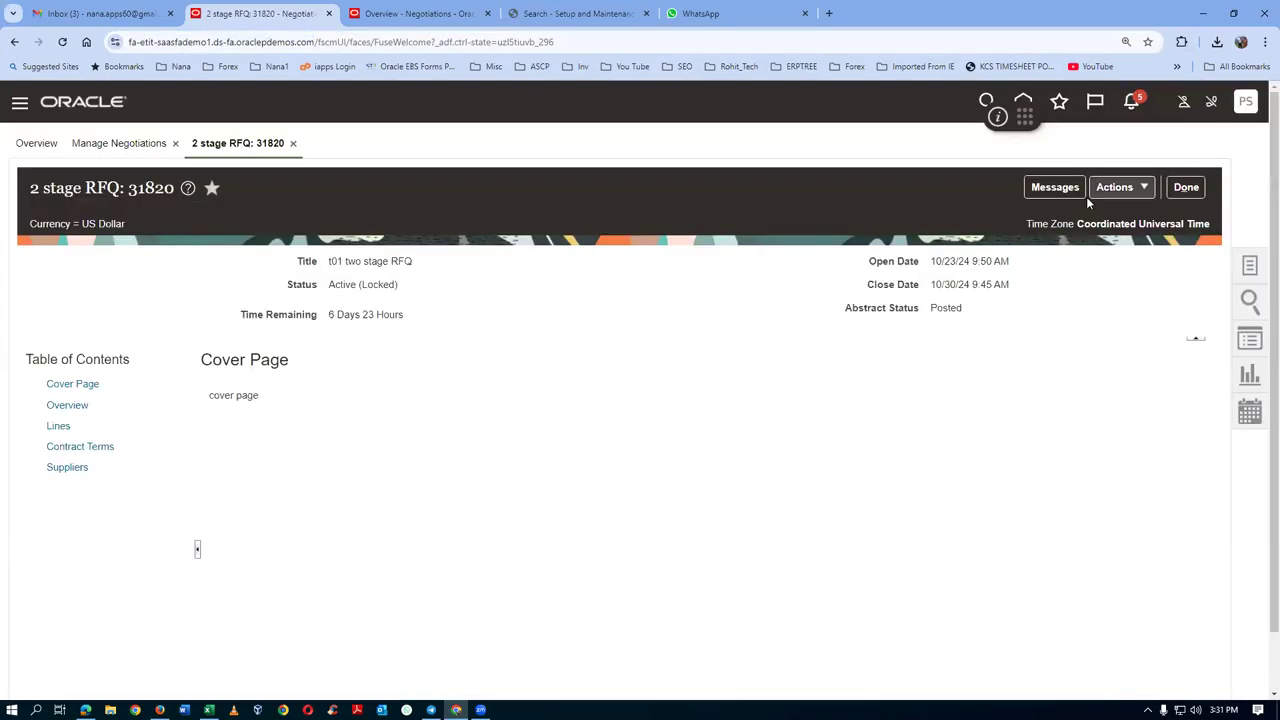
{"action": "left_click", "coordinate": [1114, 188]}
{"action": "mouse_move", "coordinate": [1130, 240]}
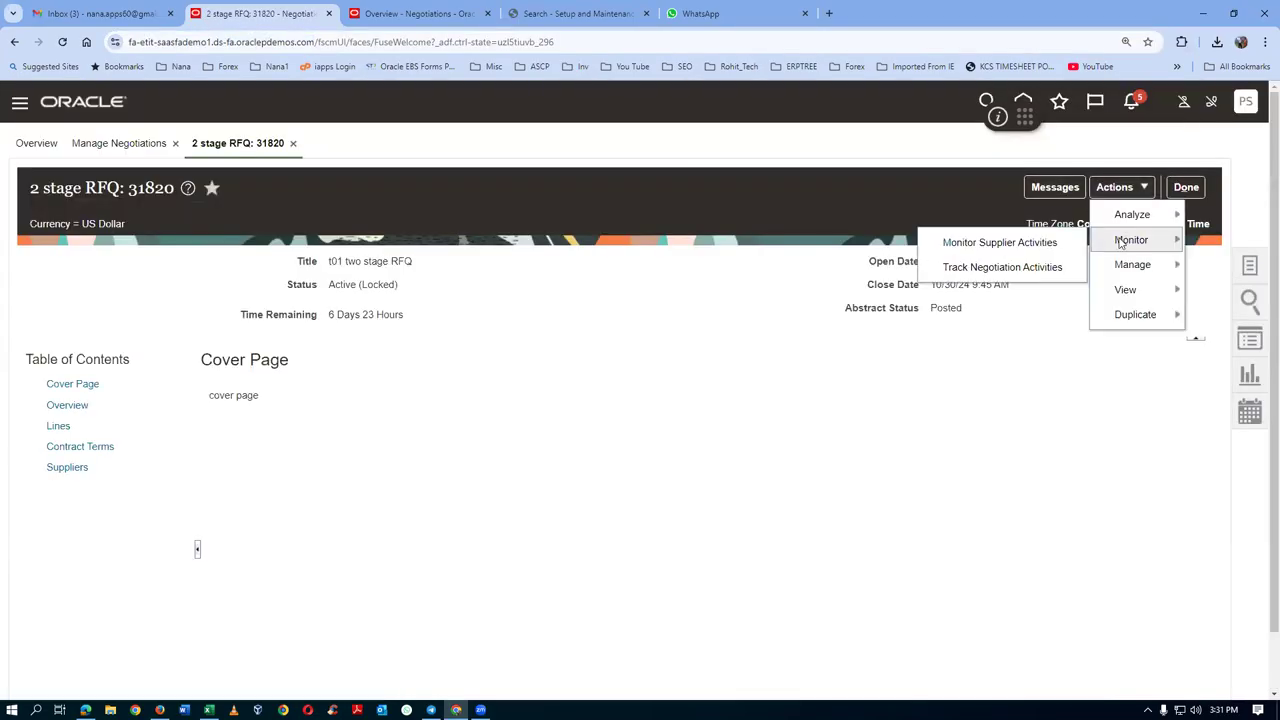
{"action": "left_click", "coordinate": [1000, 247]}
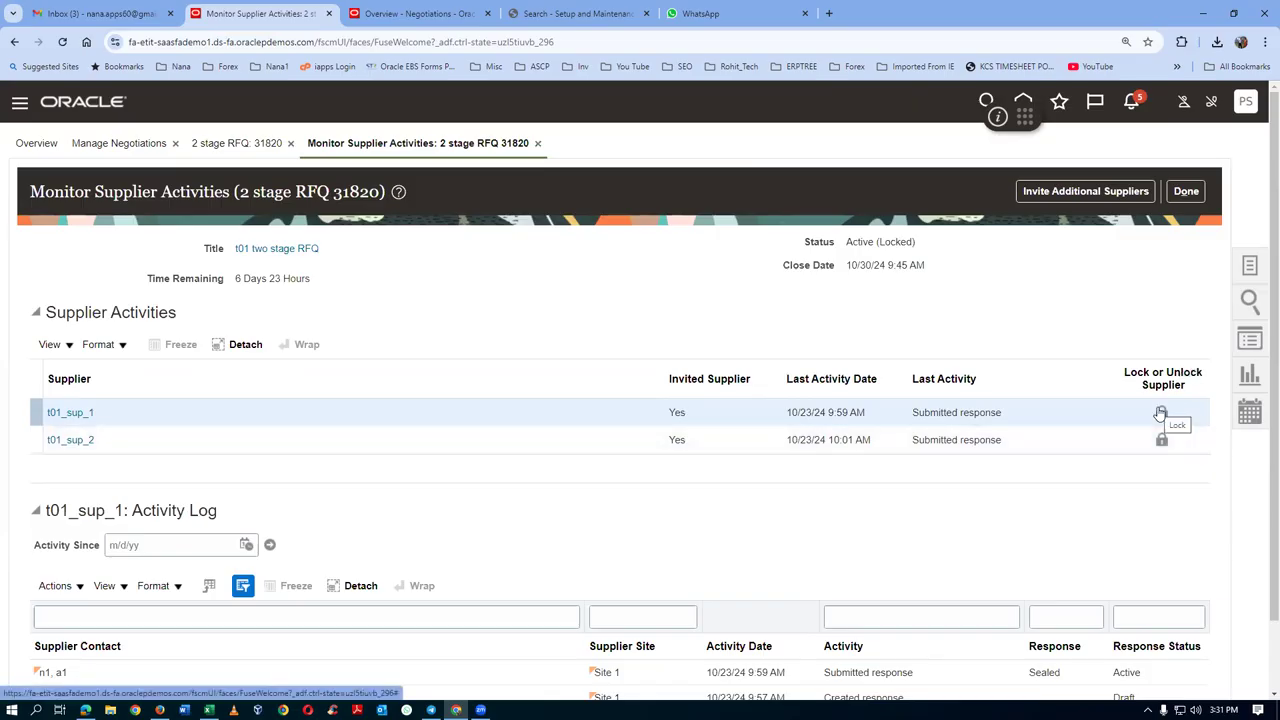
{"action": "scroll", "coordinate": [1160, 413], "scroll_direction": "down", "scroll_amount": 1}
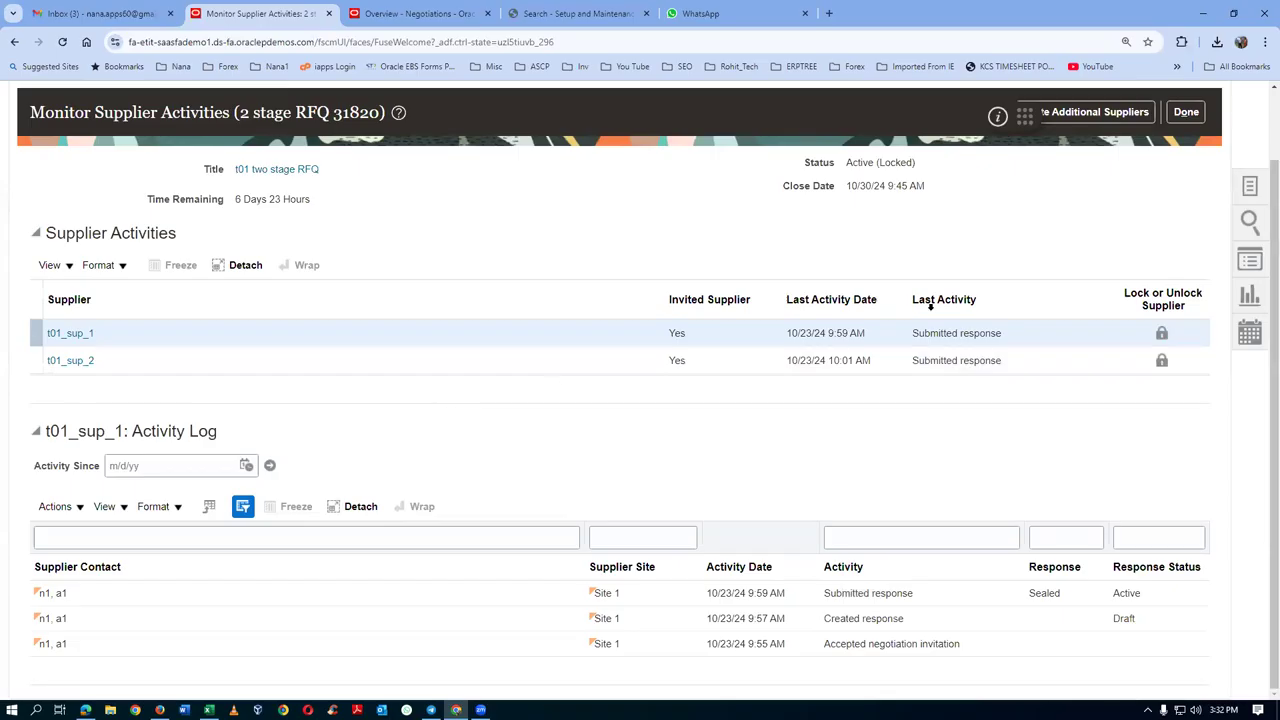
Step: View RFQ 31820's response history showing two sealed, active responses
{"action": "left_click", "coordinate": [1184, 114]}
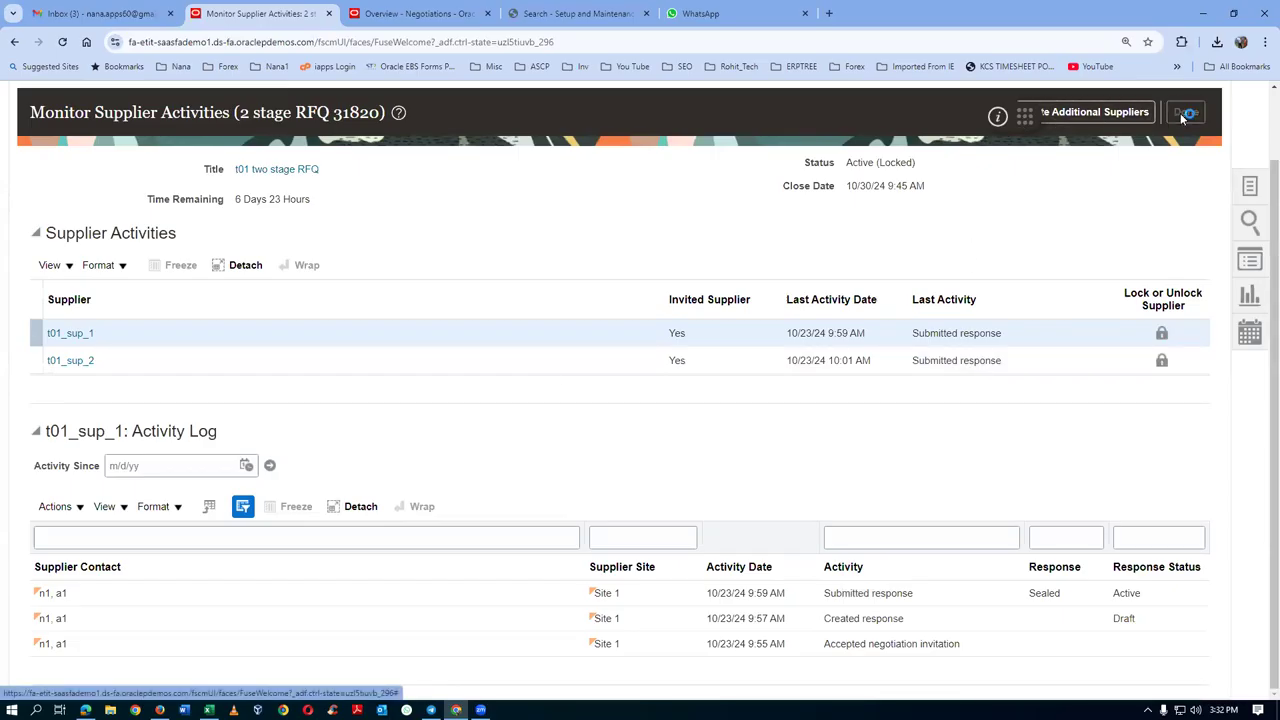
{"action": "left_click", "coordinate": [1113, 188]}
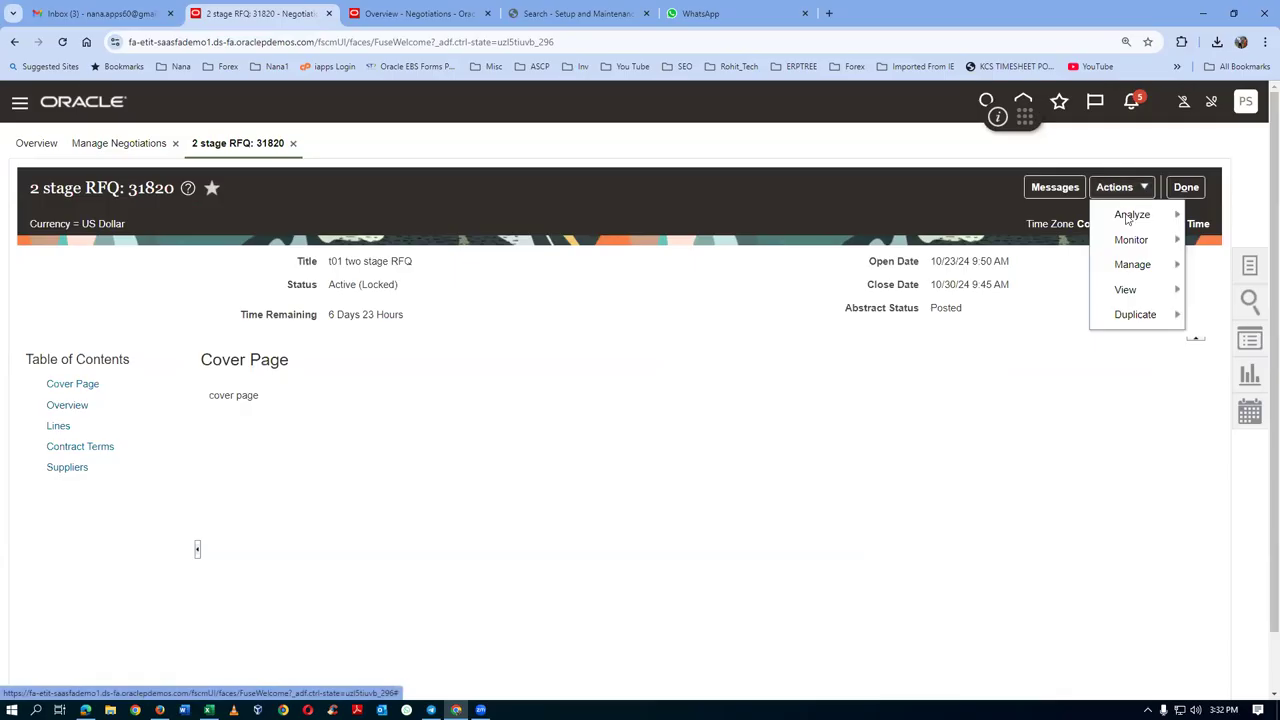
{"action": "mouse_move", "coordinate": [1128, 220]}
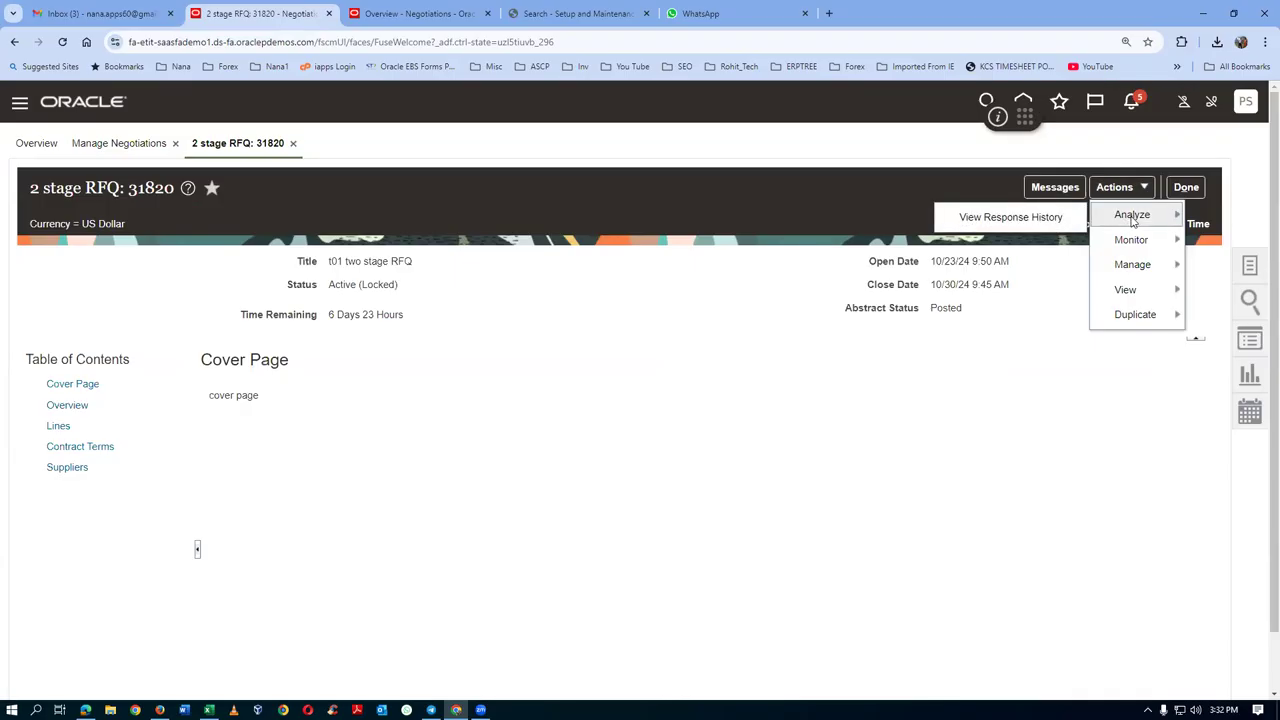
{"action": "left_click", "coordinate": [992, 220]}
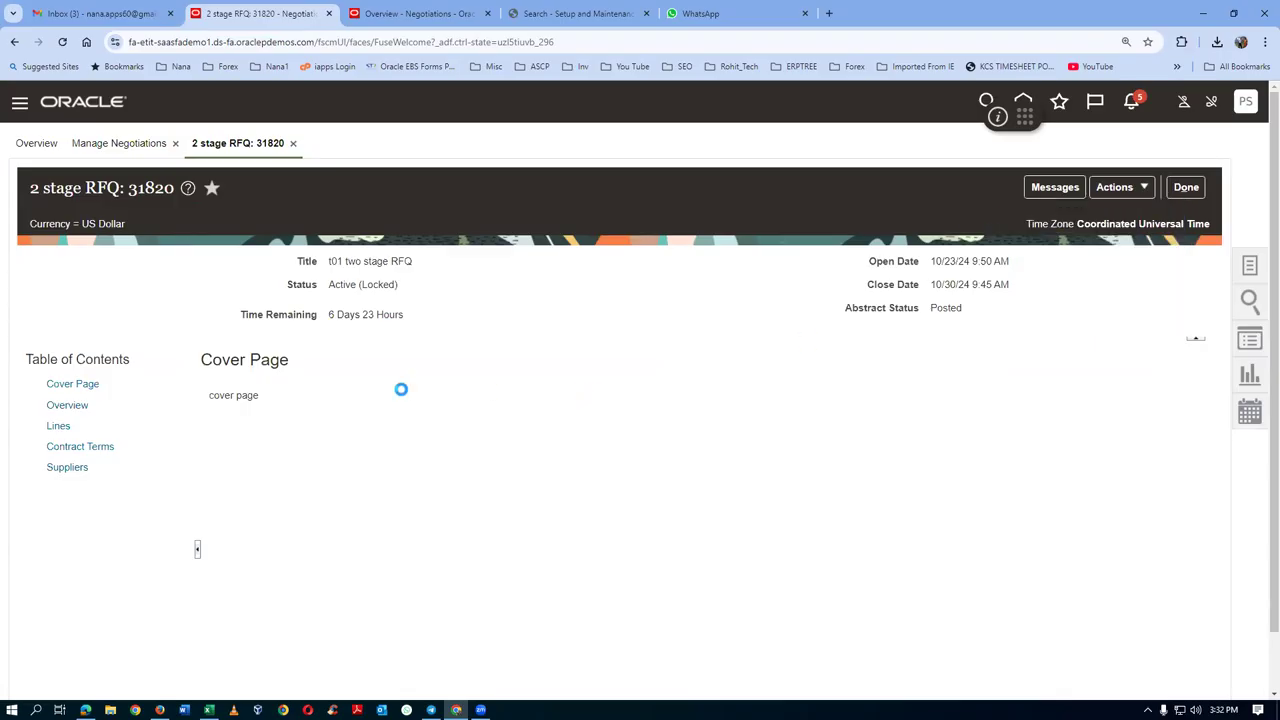
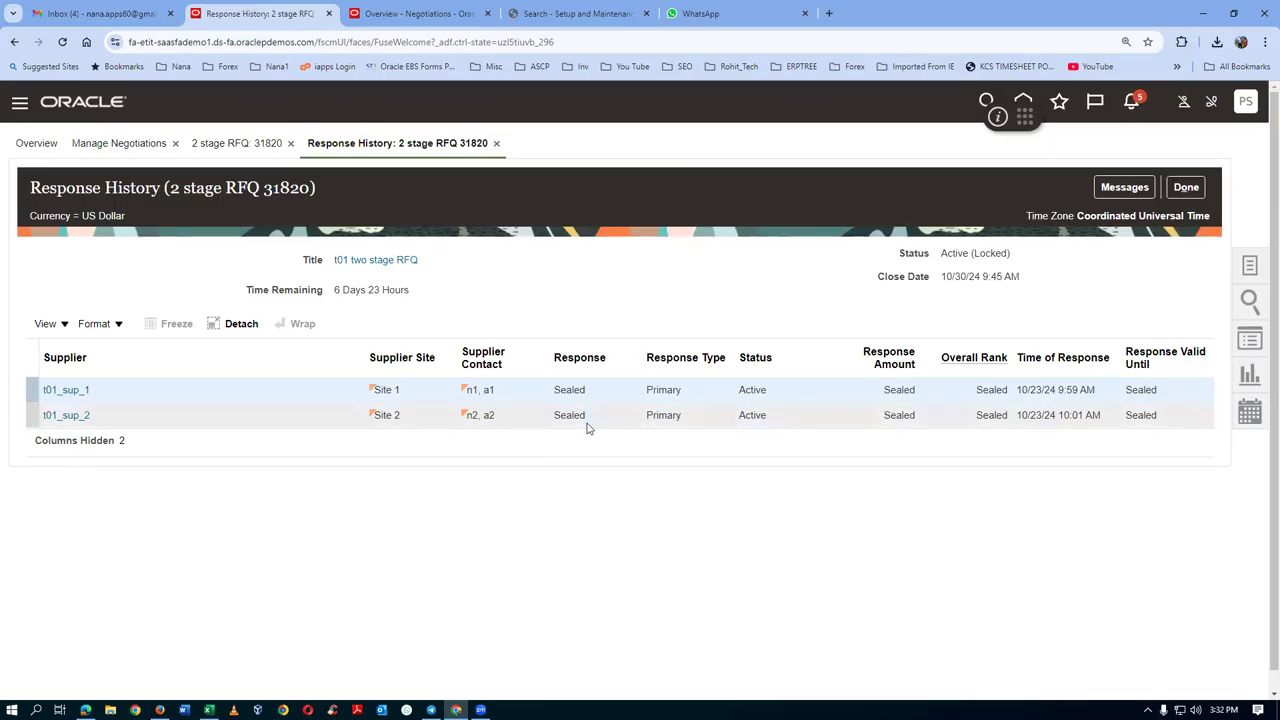
Step: Review worksheet steps 161–163 on sealed response history and closing the negotiation
{"action": "key", "text": "alt+Tab"}
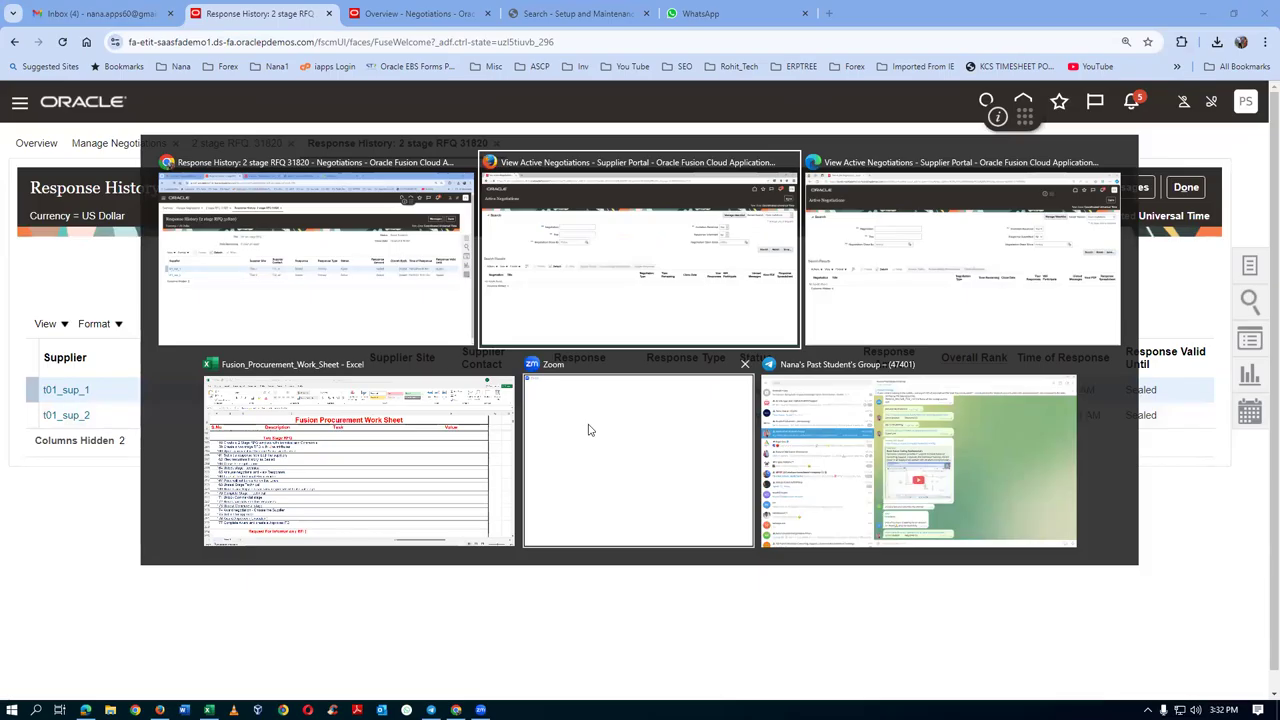
{"action": "key", "text": "alt+Tab"}
{"action": "key", "text": "alt+Tab"}
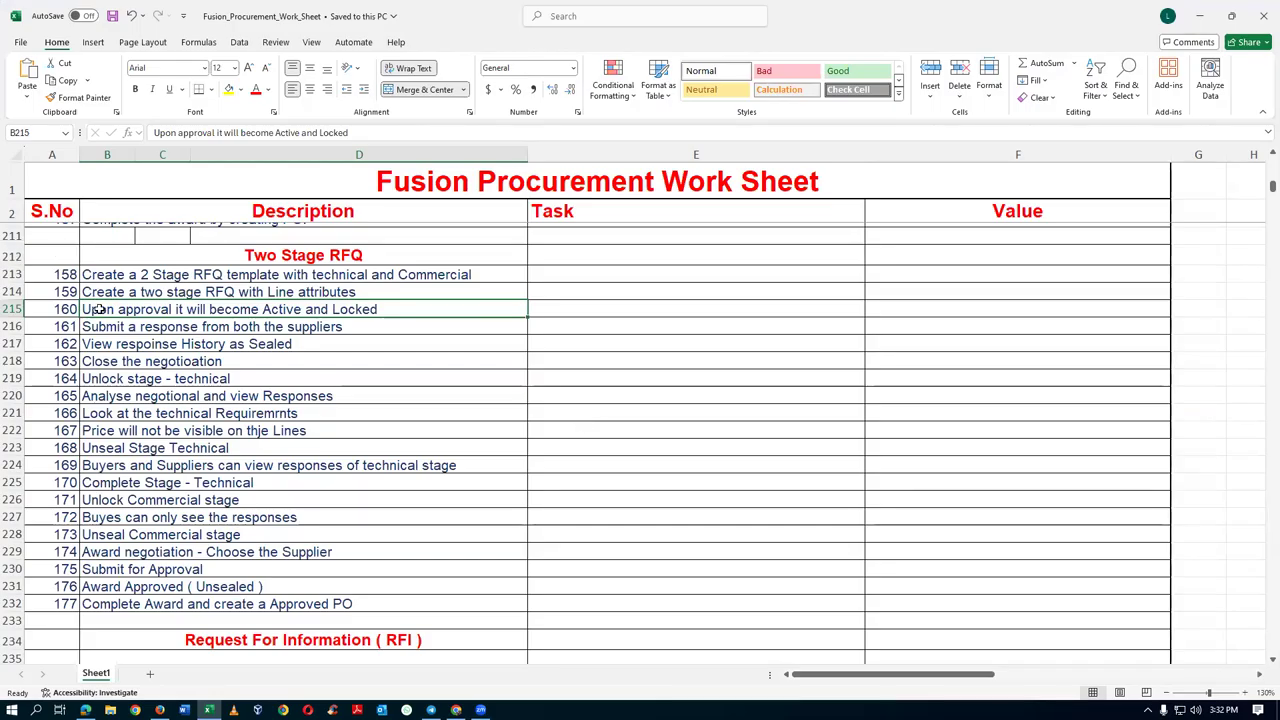
{"action": "left_click", "coordinate": [104, 328]}
{"action": "left_click", "coordinate": [116, 345]}
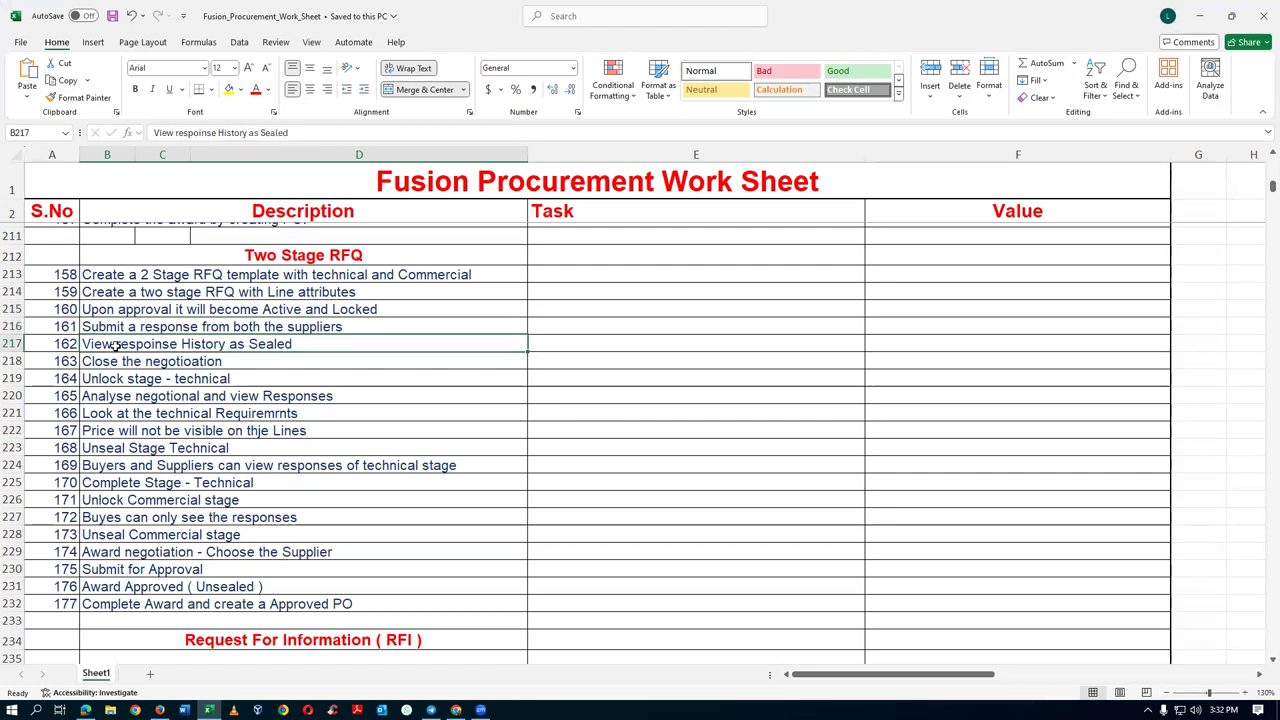
{"action": "left_click", "coordinate": [281, 362]}
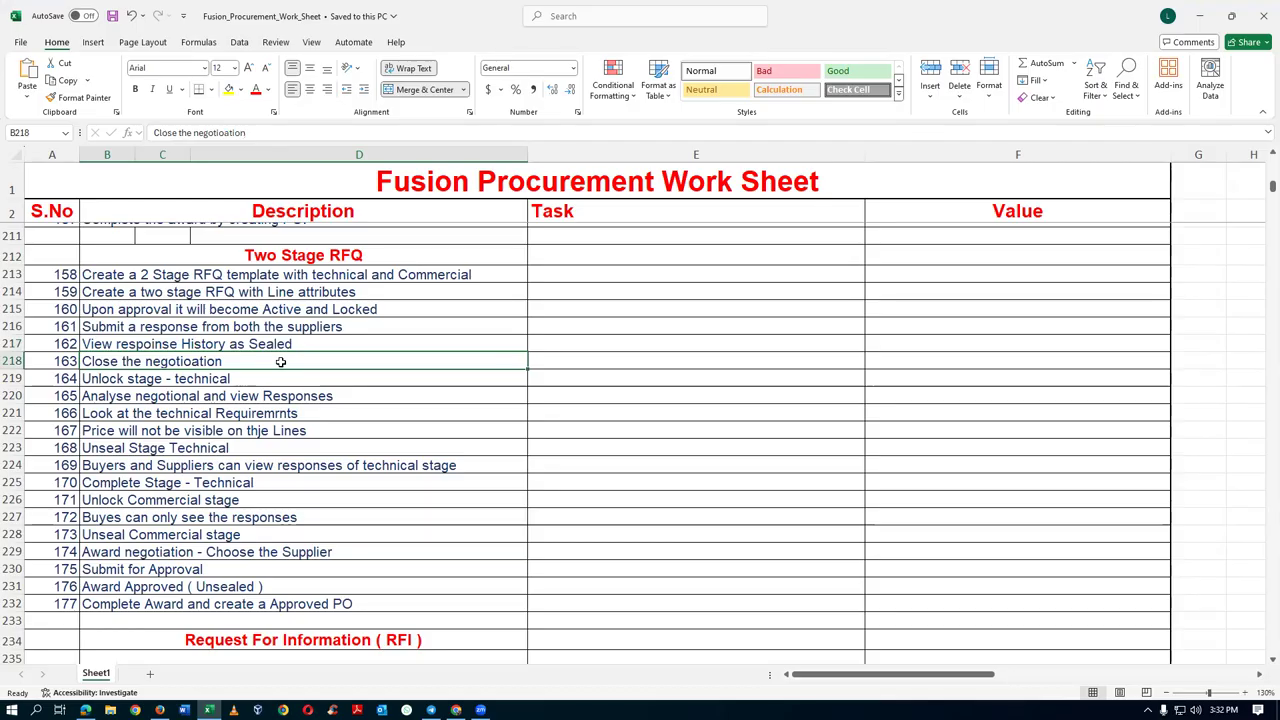
{"action": "key", "text": "alt+Tab"}
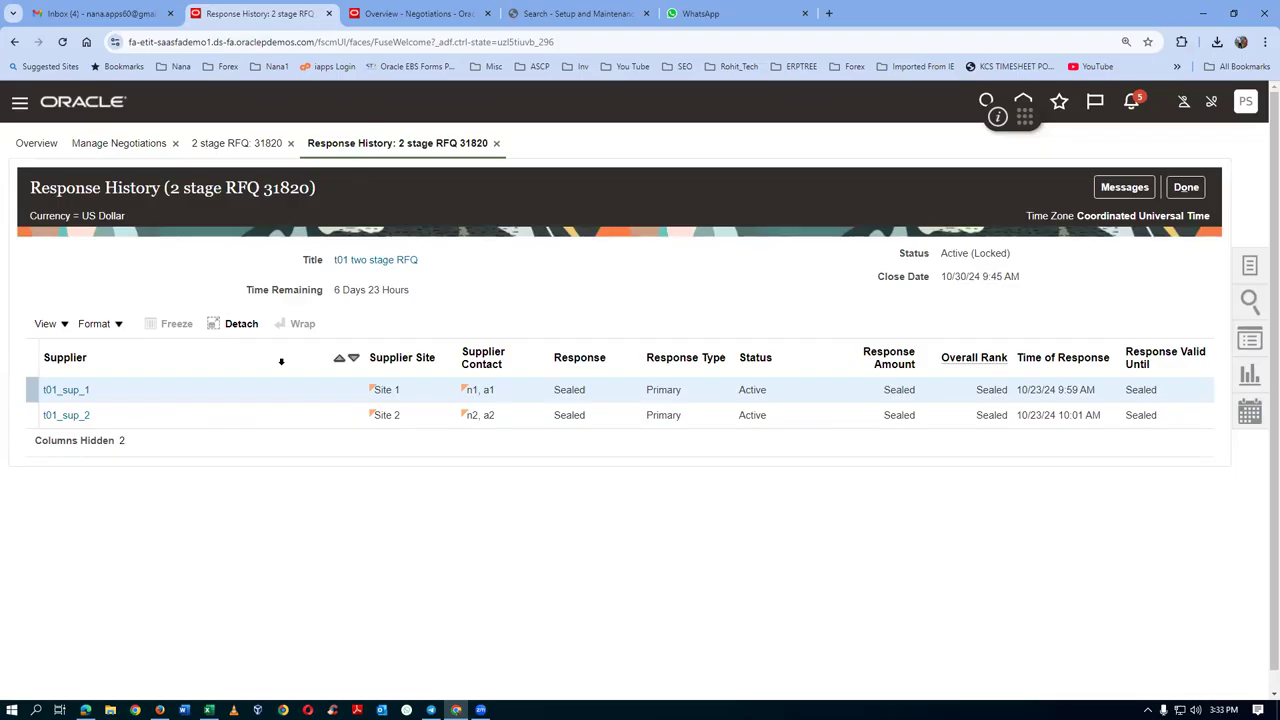
Step: Leave the response history and return to the negotiation search results
{"action": "left_click", "coordinate": [1190, 188]}
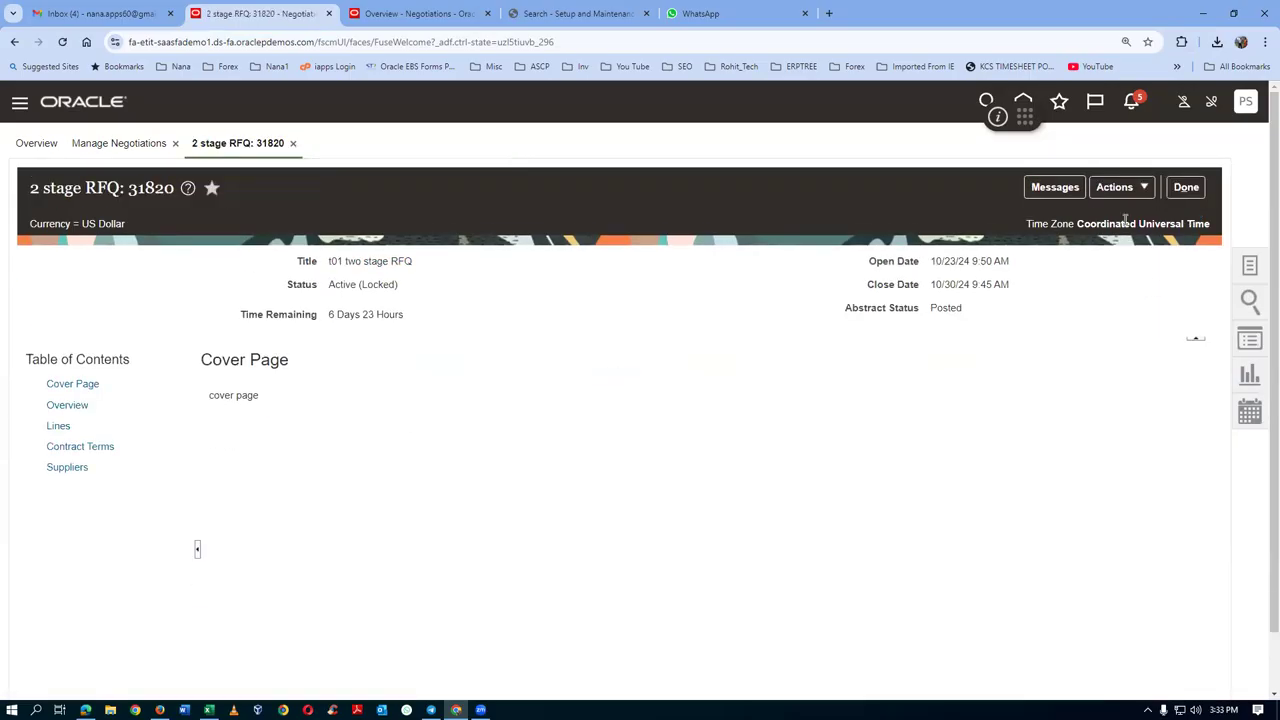
{"action": "left_click", "coordinate": [1118, 190]}
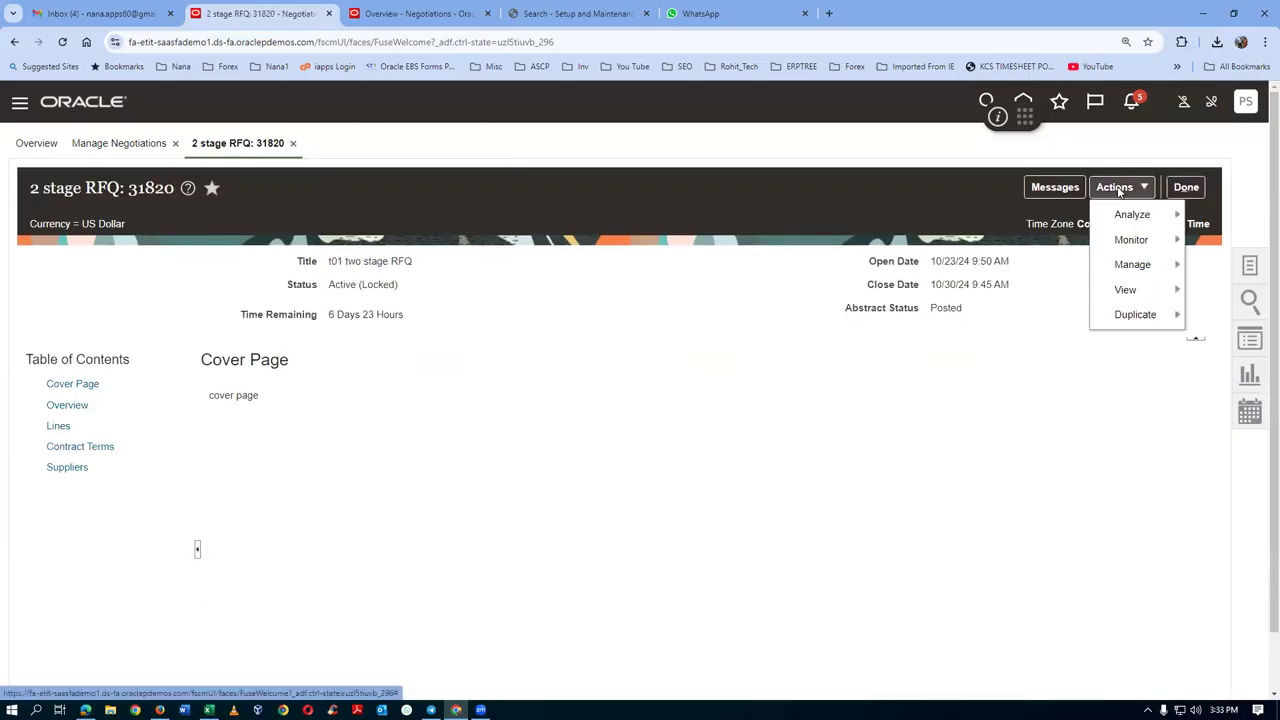
{"action": "left_click", "coordinate": [976, 213]}
{"action": "left_click", "coordinate": [1185, 190]}
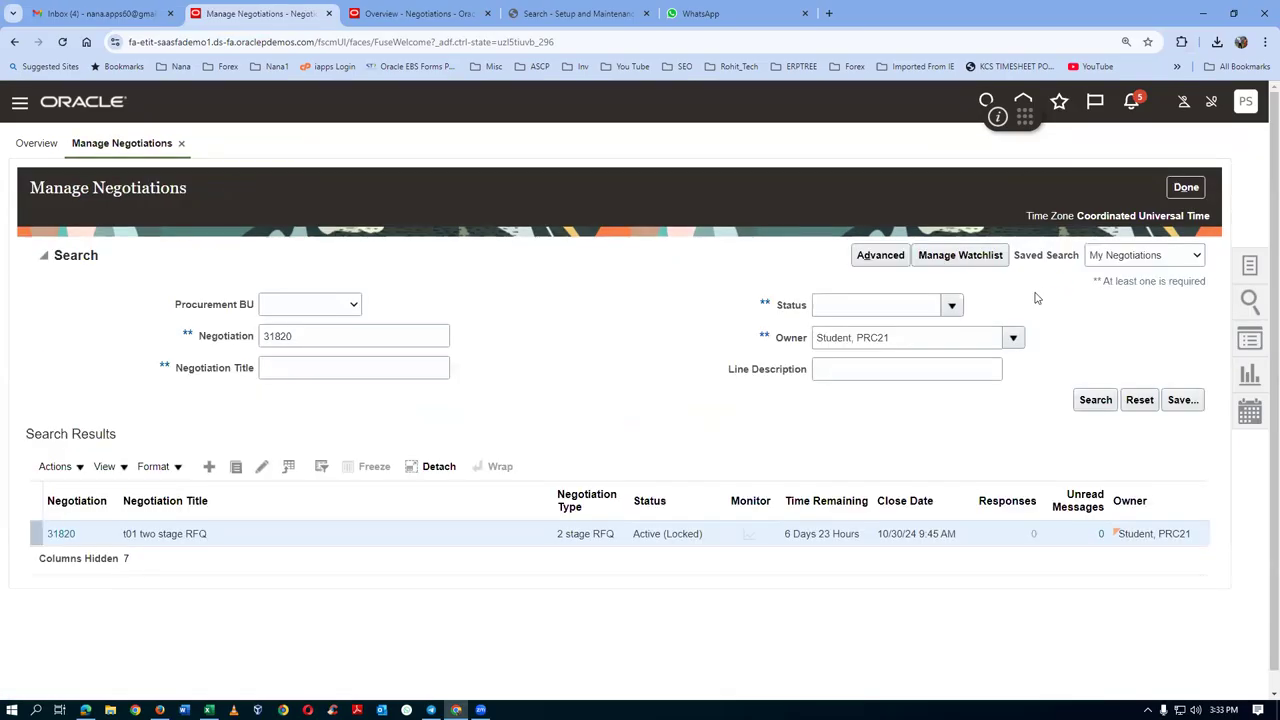
Step: Close negotiation 31820 immediately with a note to suppliers and acknowledge the close date
{"action": "left_click", "coordinate": [60, 534]}
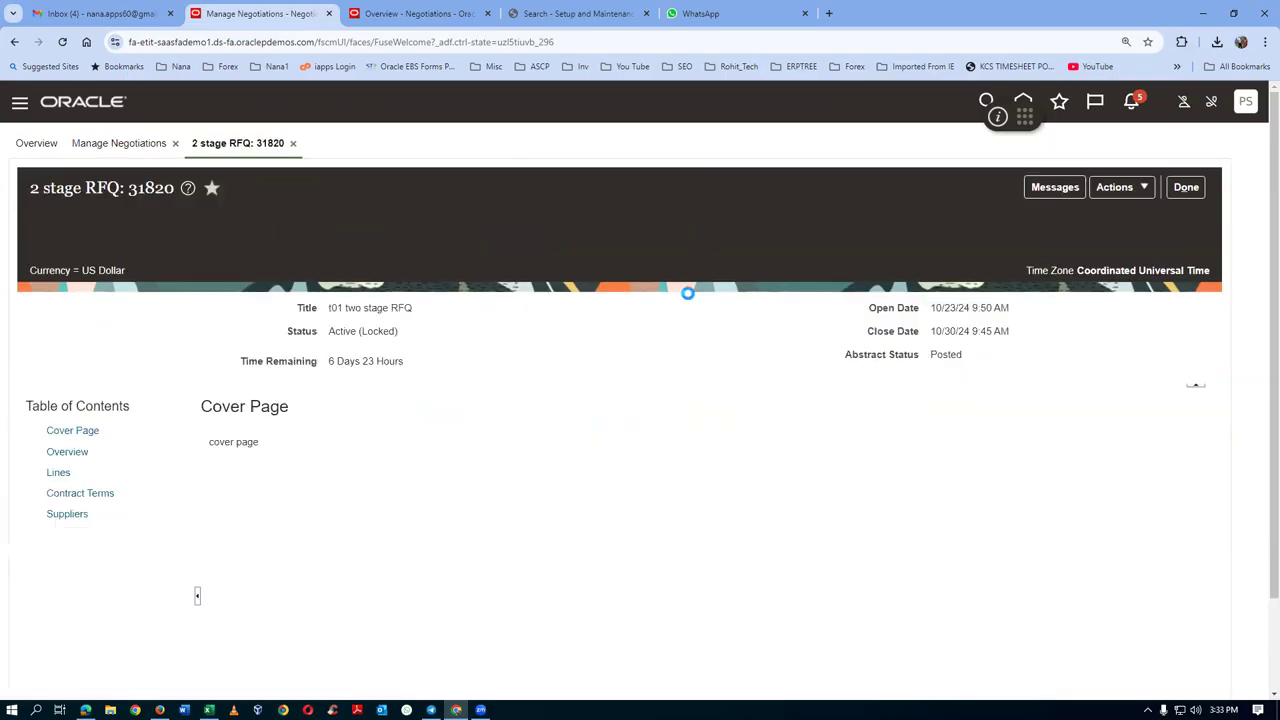
{"action": "left_click", "coordinate": [1125, 192]}
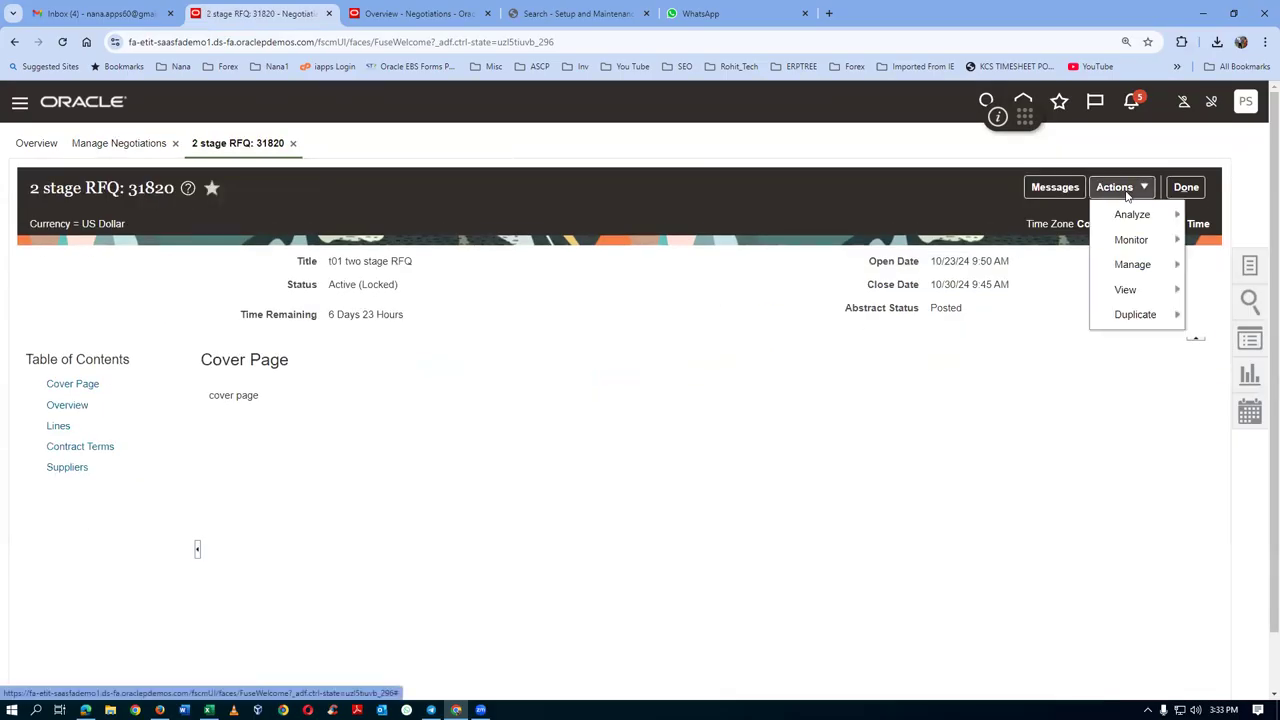
{"action": "mouse_move", "coordinate": [1133, 266]}
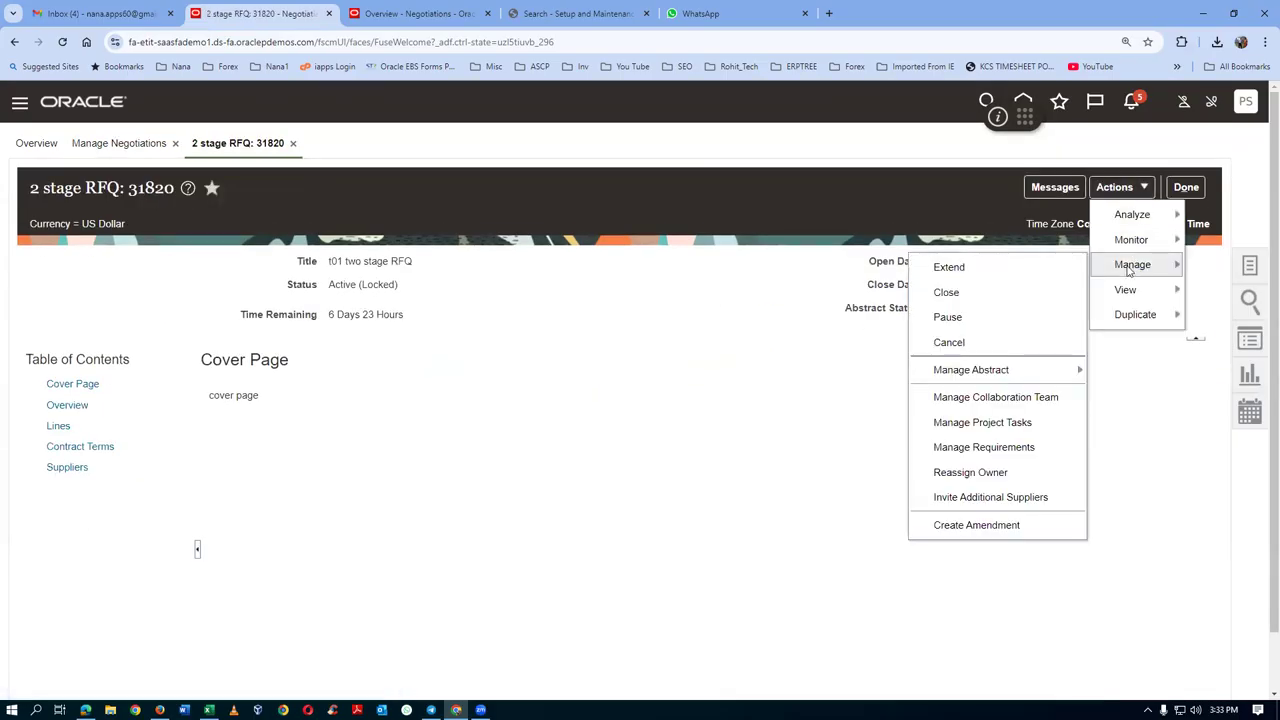
{"action": "left_click", "coordinate": [947, 293]}
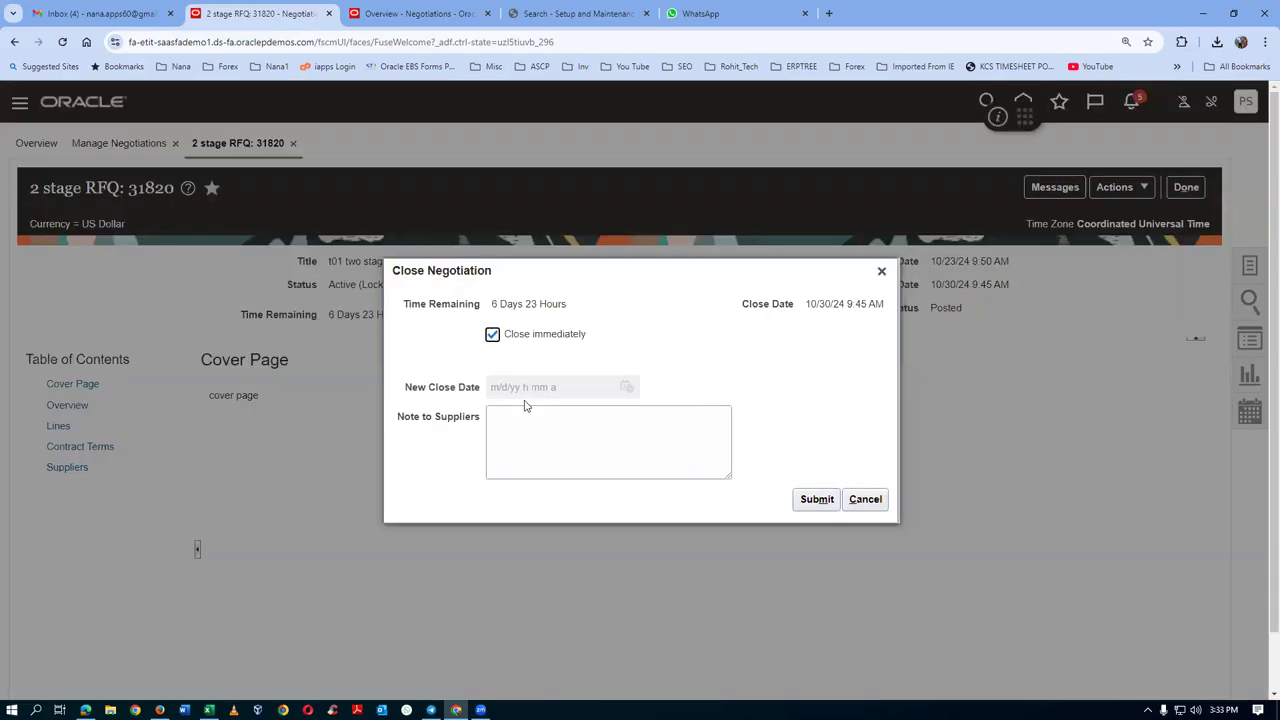
{"action": "left_click", "coordinate": [562, 446]}
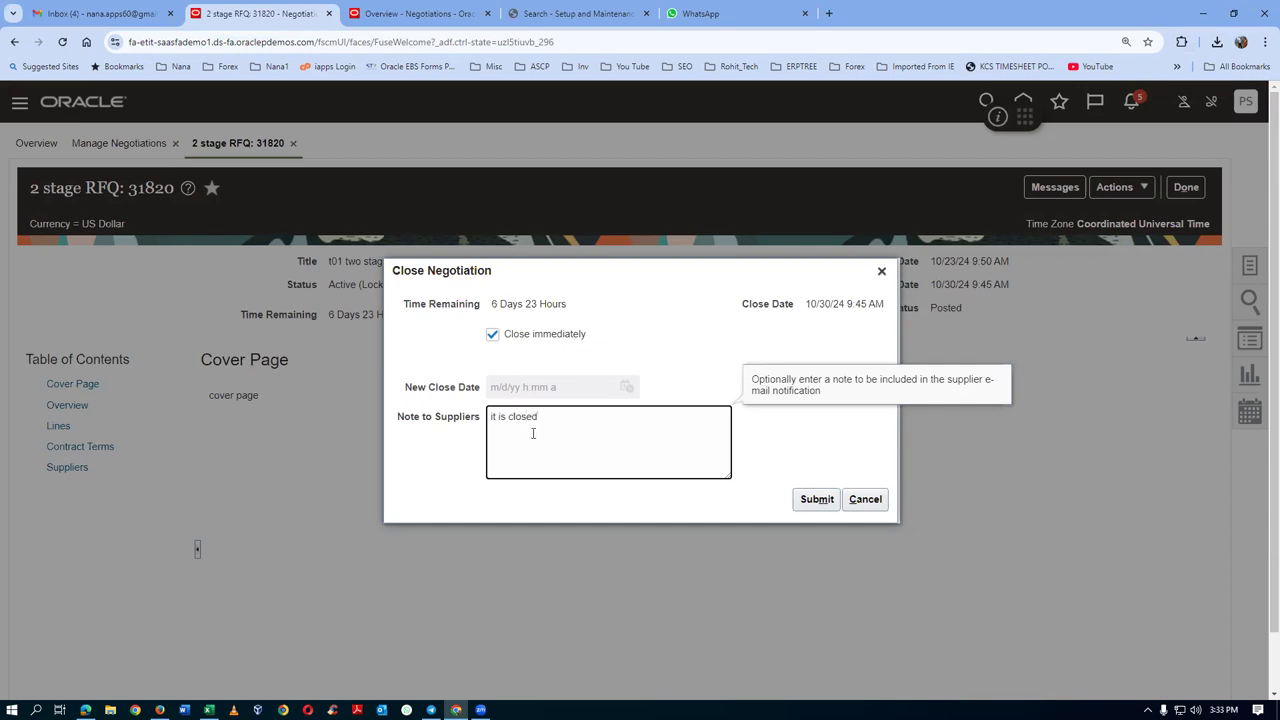
{"action": "left_click", "coordinate": [818, 499]}
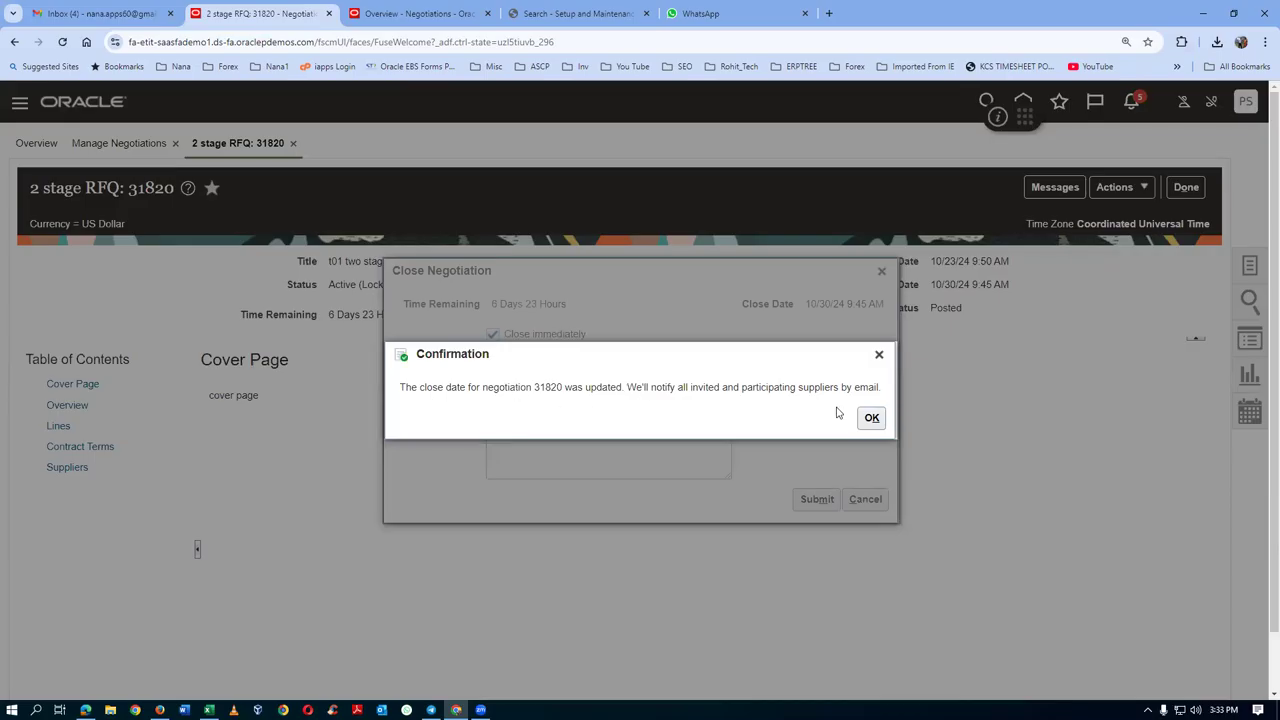
{"action": "left_click", "coordinate": [872, 419]}
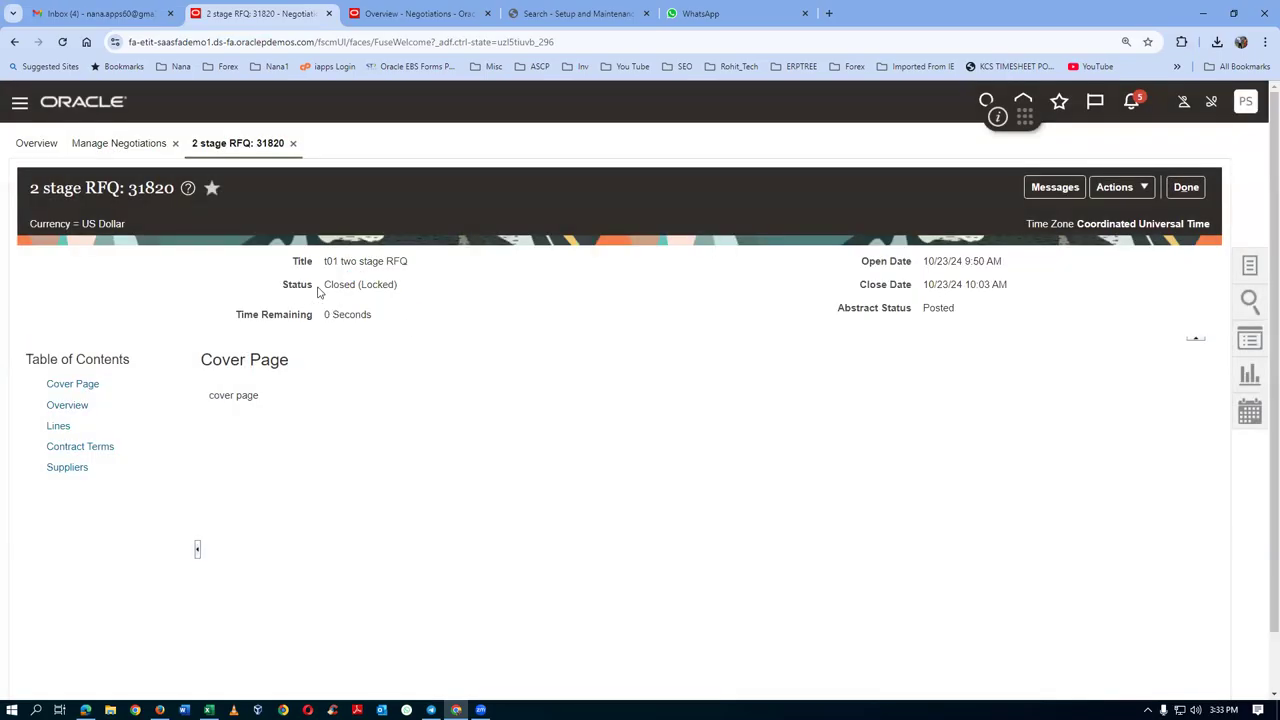
Step: Check the Closed (Locked) status, then refresh the negotiation search results
{"action": "left_click_drag", "start_coordinate": [326, 284], "coordinate": [406, 286]}
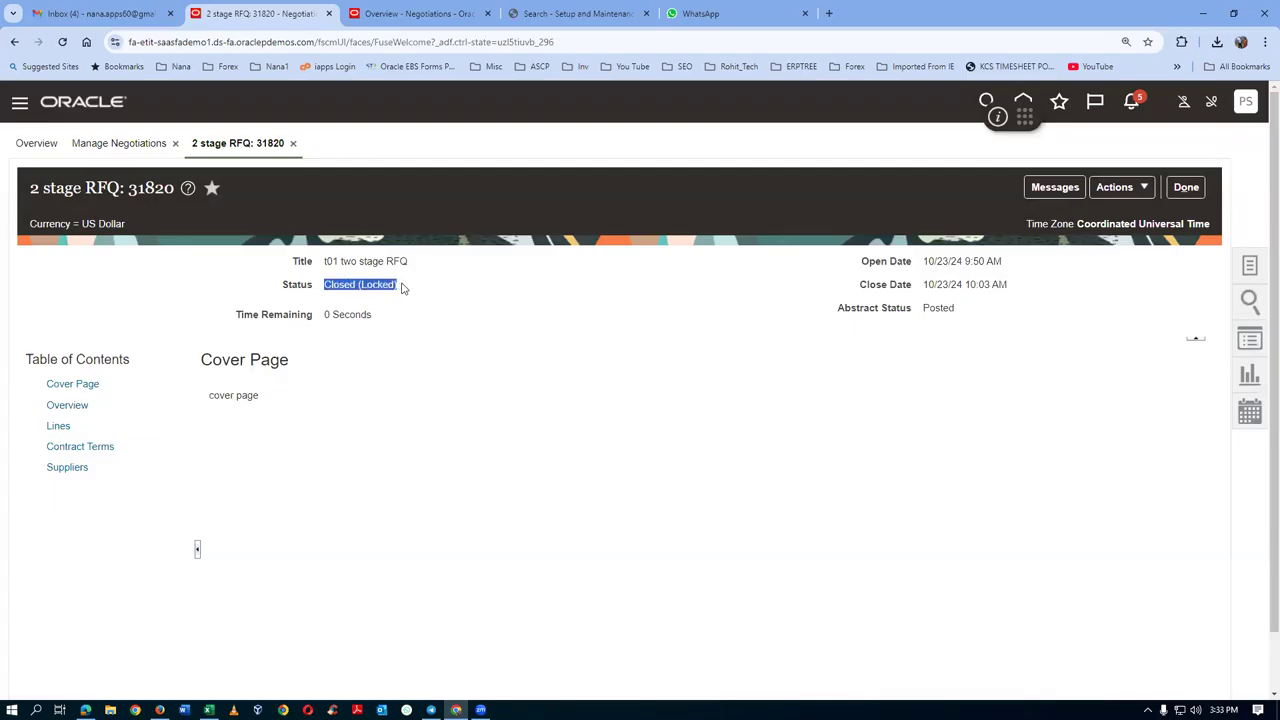
{"action": "left_click", "coordinate": [1186, 189]}
{"action": "left_click", "coordinate": [1095, 400]}
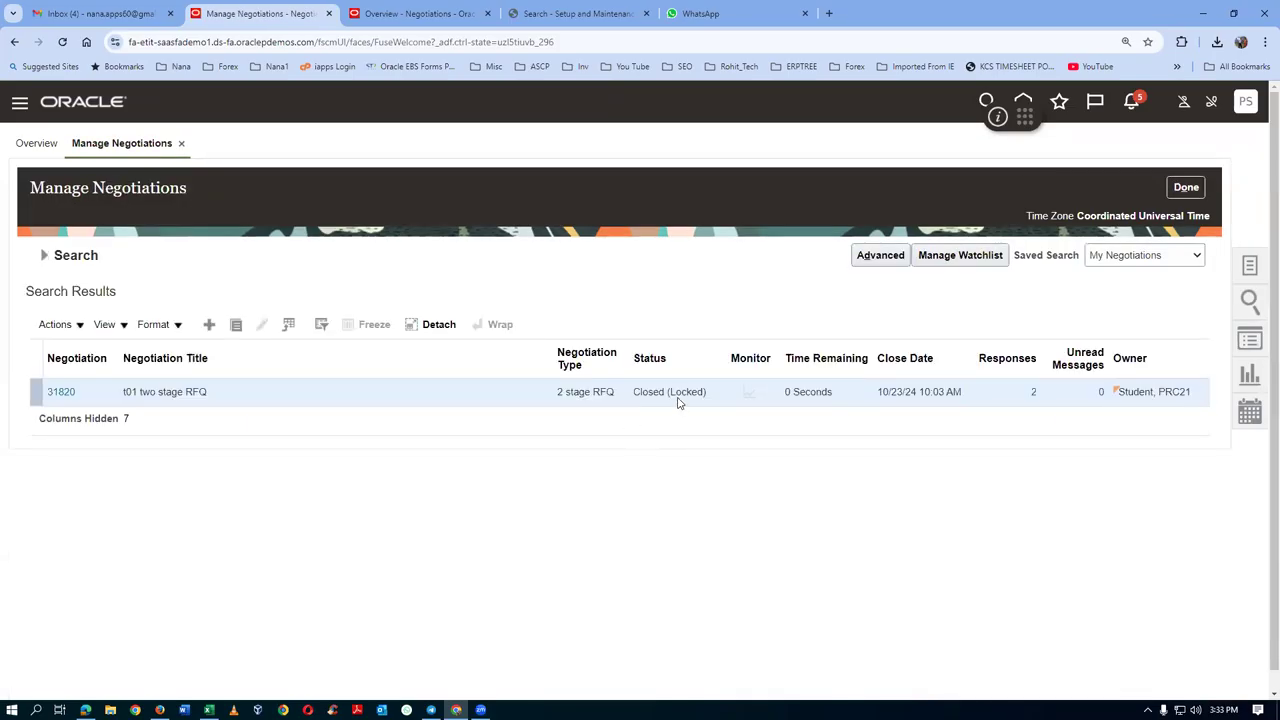
Step: Open RFQ 31820's response history to confirm both responses remain sealed
{"action": "left_click", "coordinate": [60, 392]}
{"action": "left_click", "coordinate": [1117, 188]}
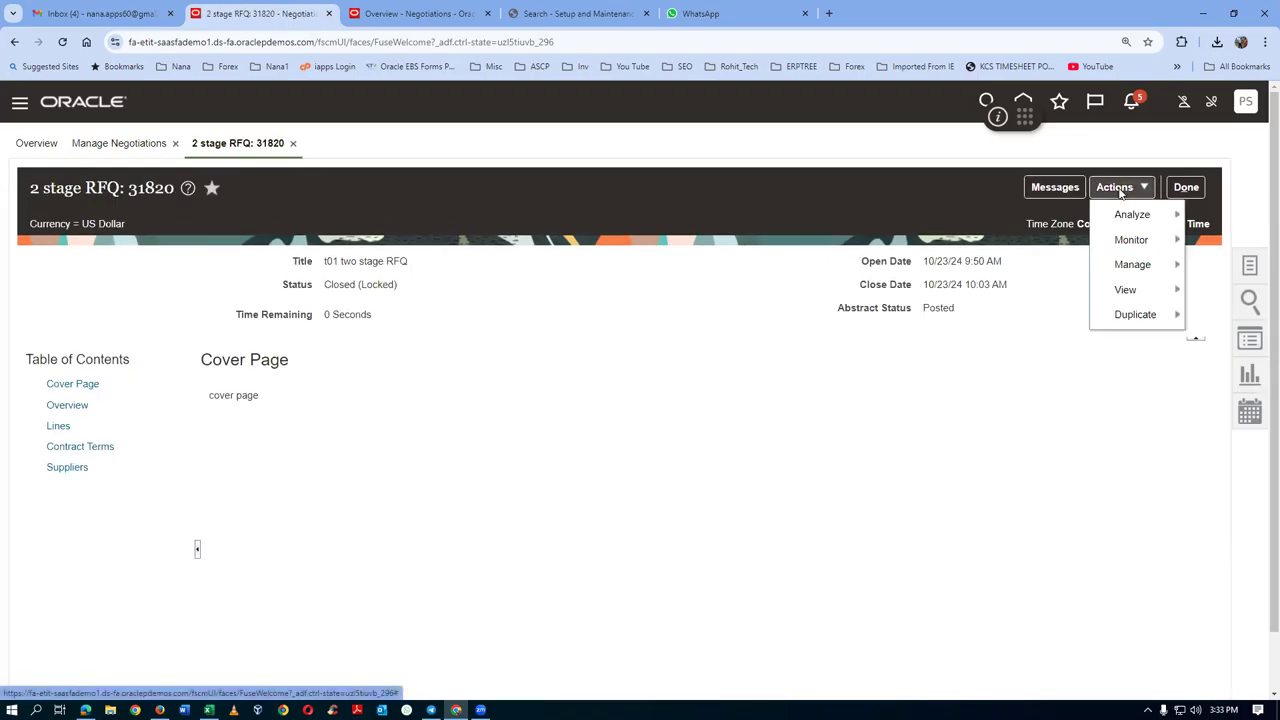
{"action": "mouse_move", "coordinate": [1124, 218]}
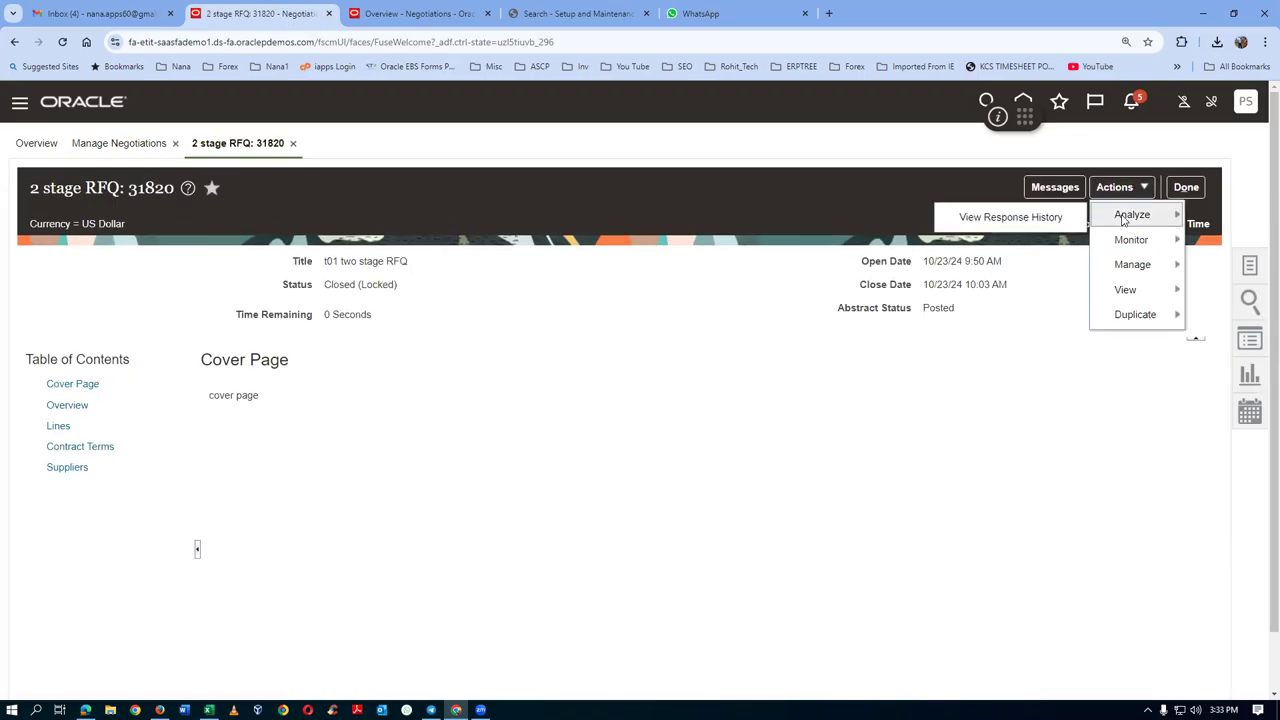
{"action": "left_click", "coordinate": [968, 218]}
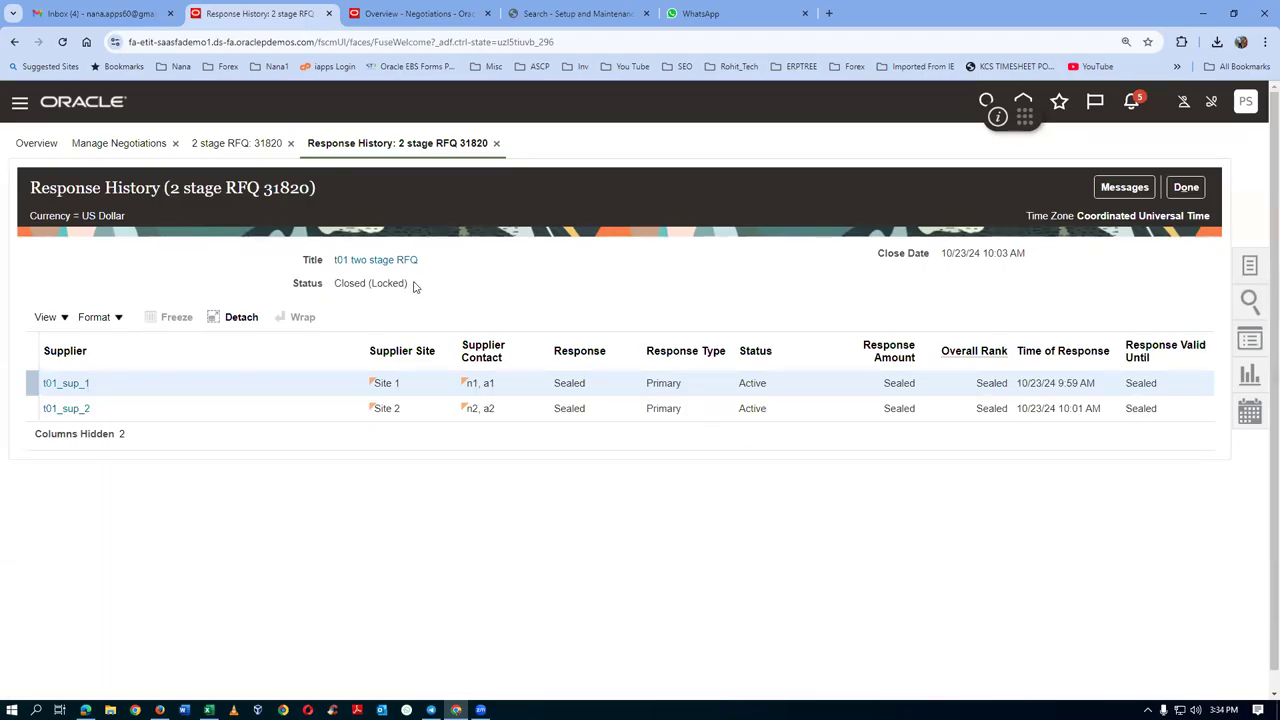
Step: Read worksheet step 164 on unlocking the technical stage, then return to RFQ 31820
{"action": "key", "text": "alt+Tab"}
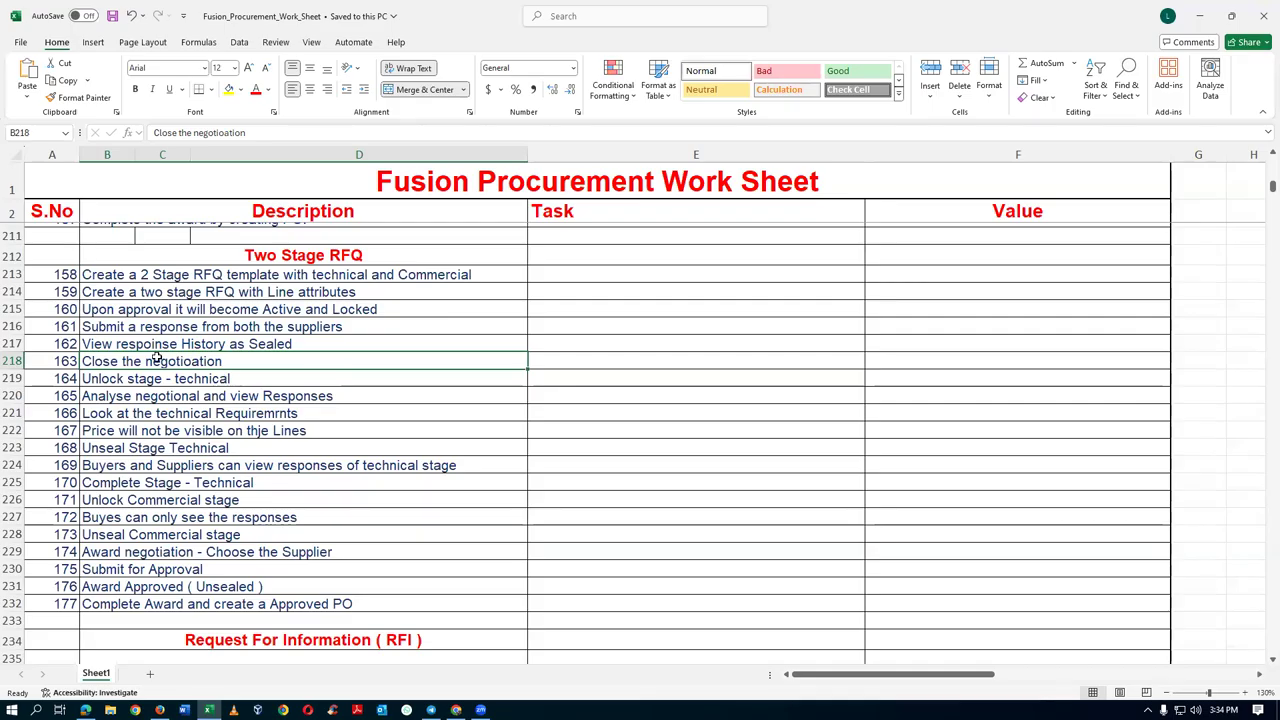
{"action": "left_click", "coordinate": [243, 381]}
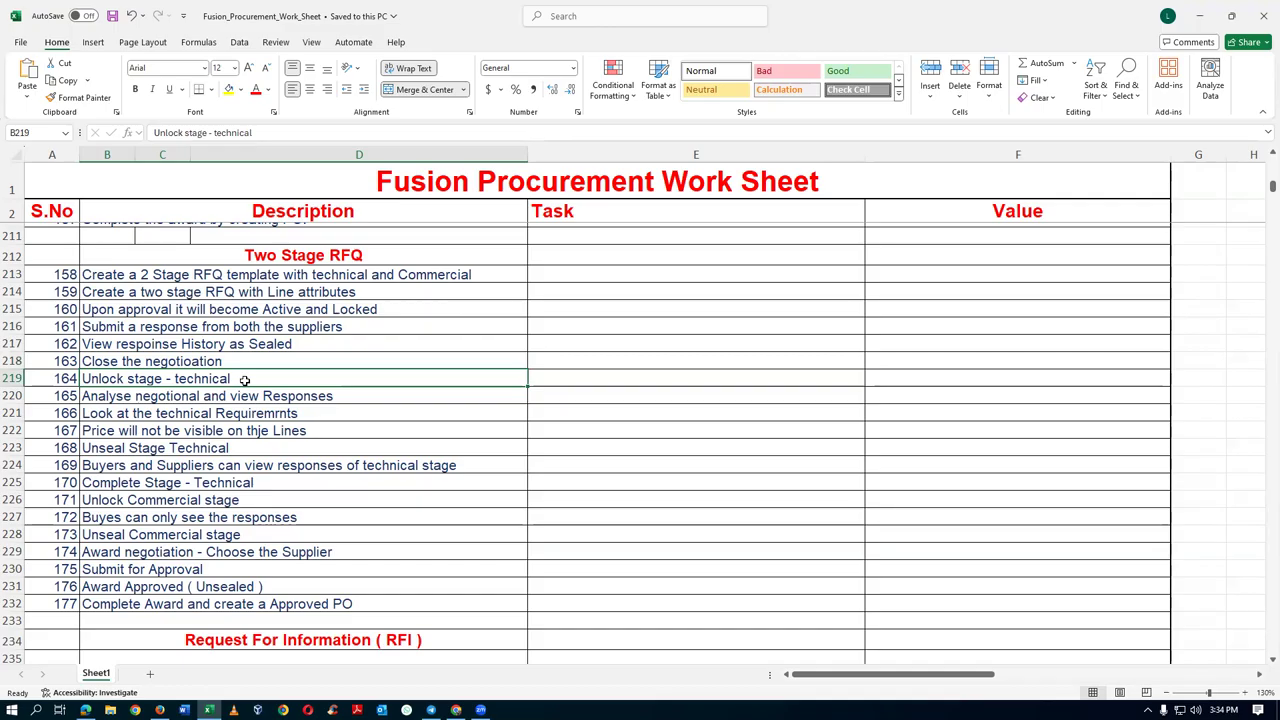
{"action": "key", "text": "alt+Tab"}
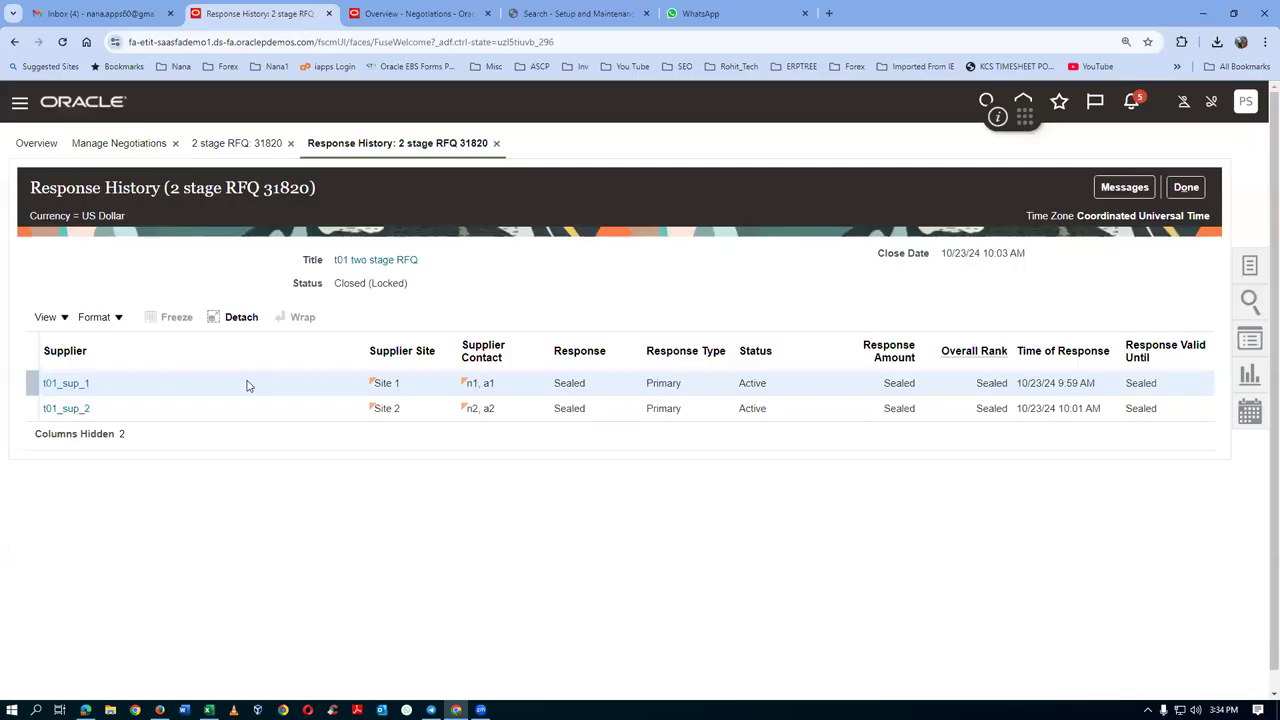
{"action": "left_click", "coordinate": [1186, 188]}
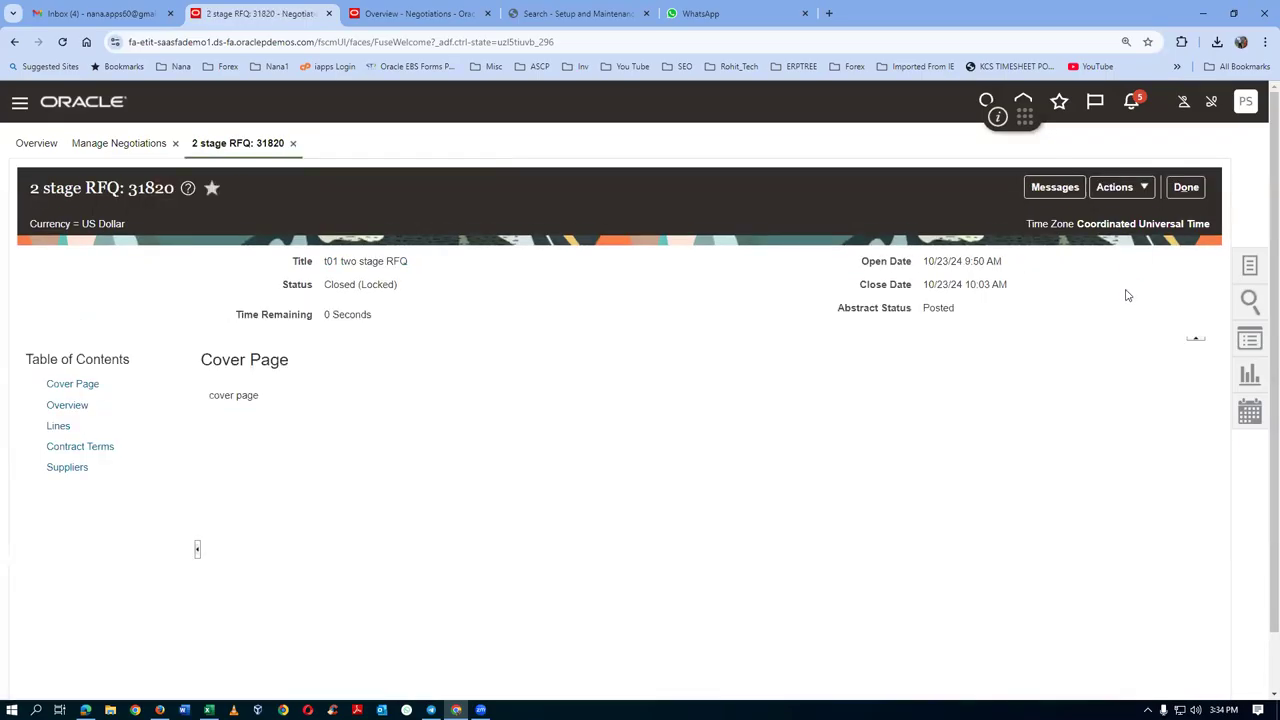
{"action": "left_click", "coordinate": [1128, 188]}
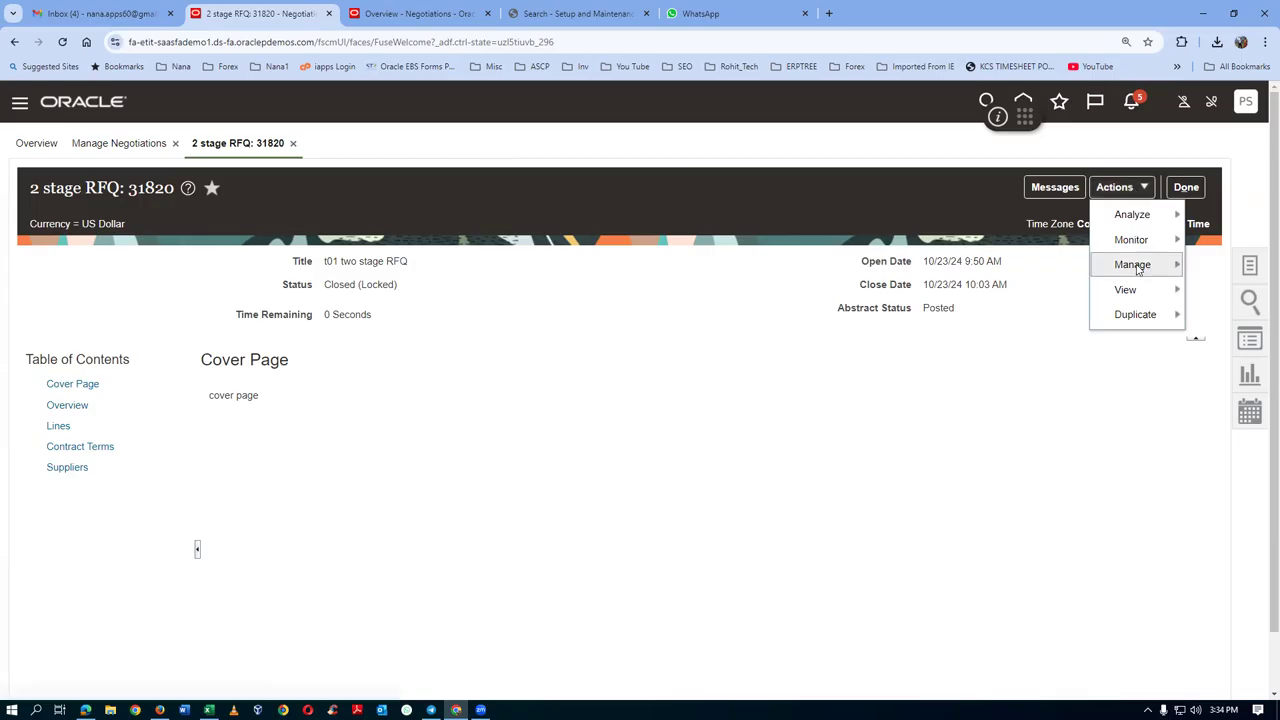
Step: Unlock negotiation 31820's technical stage and acknowledge the confirmation
{"action": "mouse_move", "coordinate": [1138, 266]}
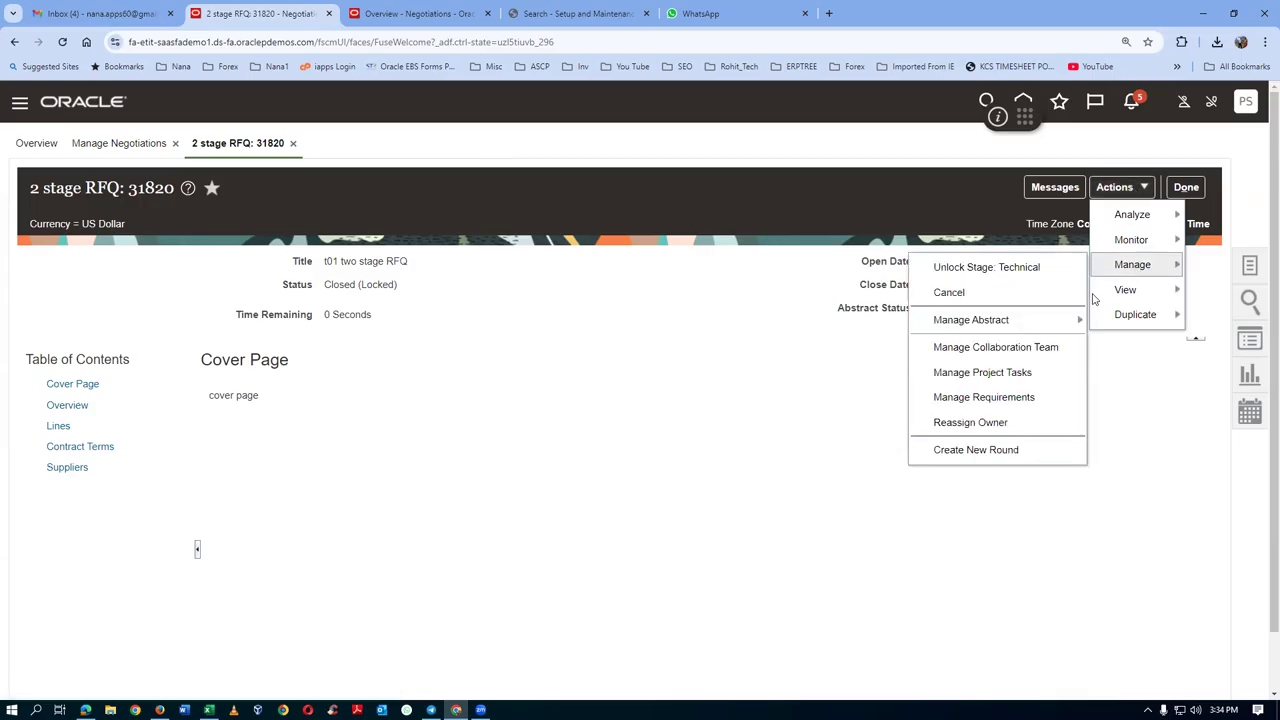
{"action": "left_click", "coordinate": [986, 268]}
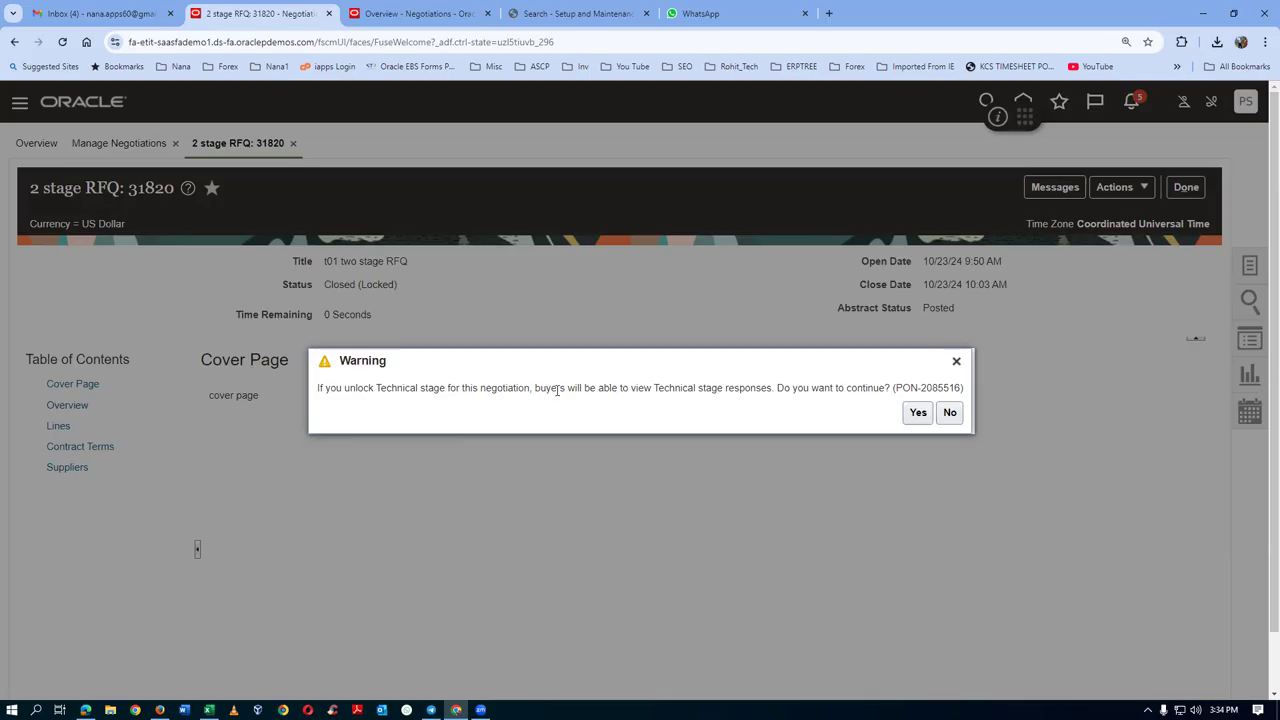
{"action": "left_click_drag", "start_coordinate": [557, 388], "coordinate": [734, 398]}
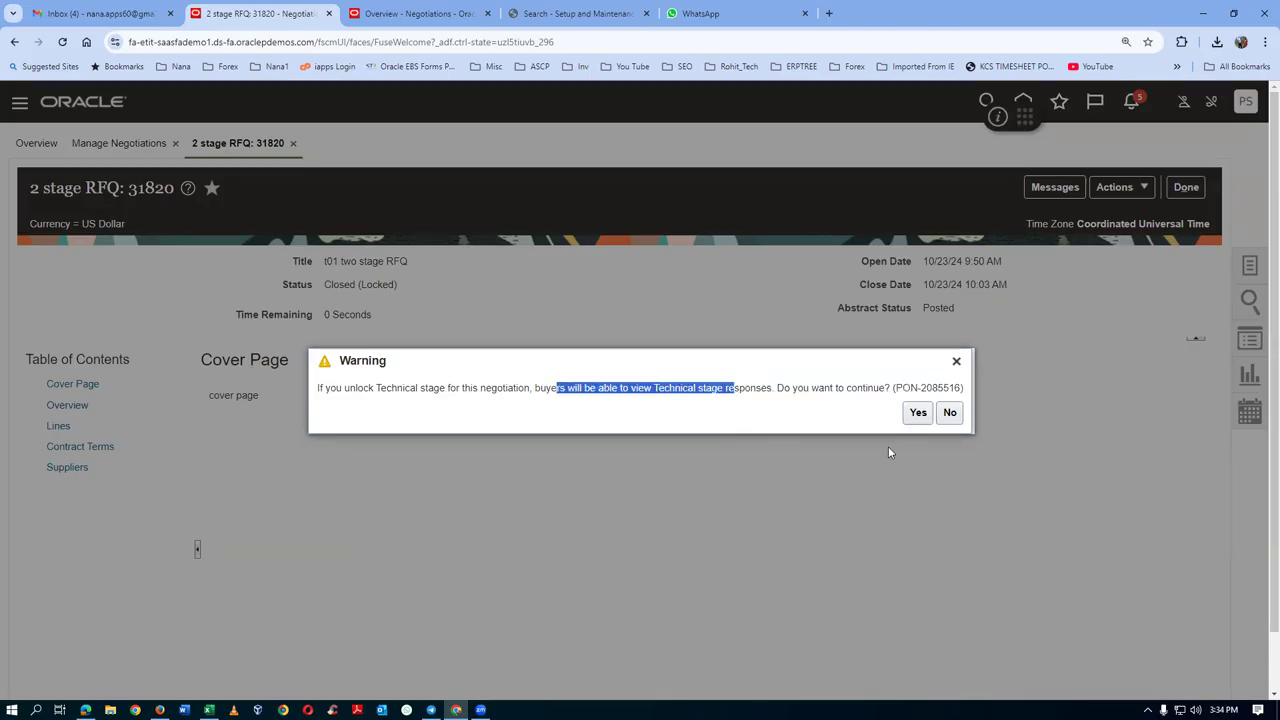
{"action": "left_click", "coordinate": [918, 412]}
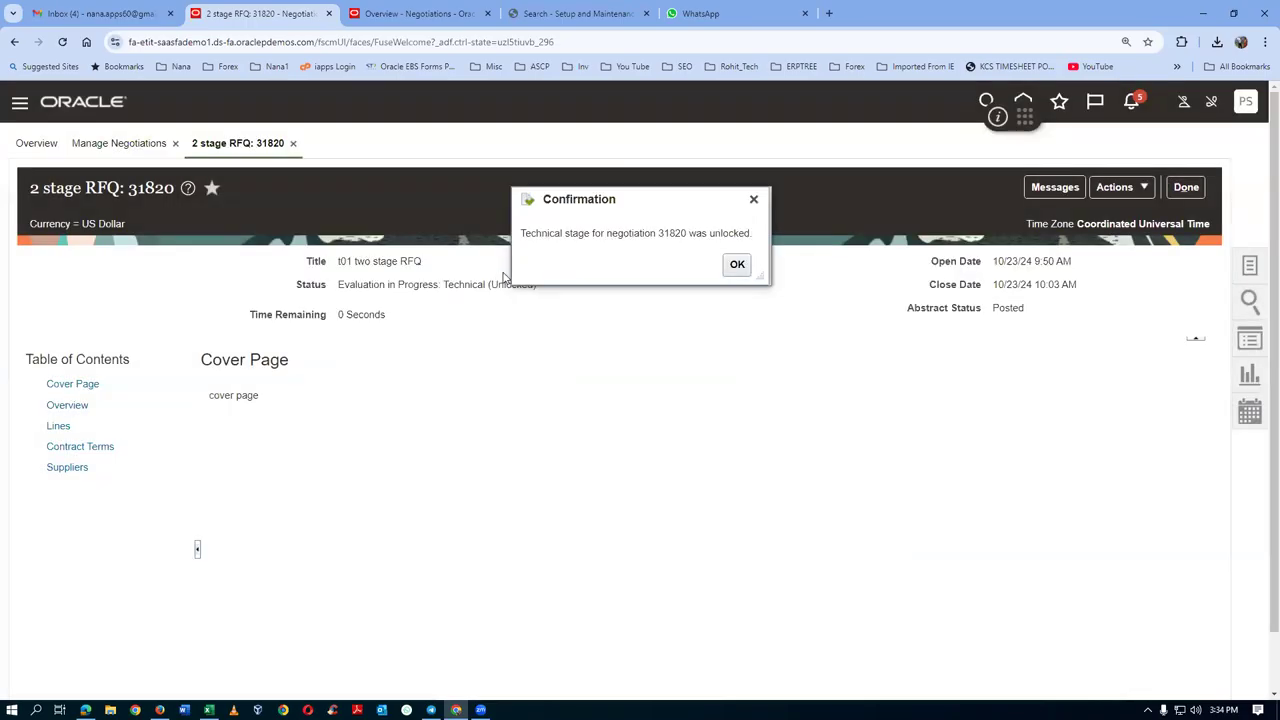
{"action": "left_click", "coordinate": [742, 267]}
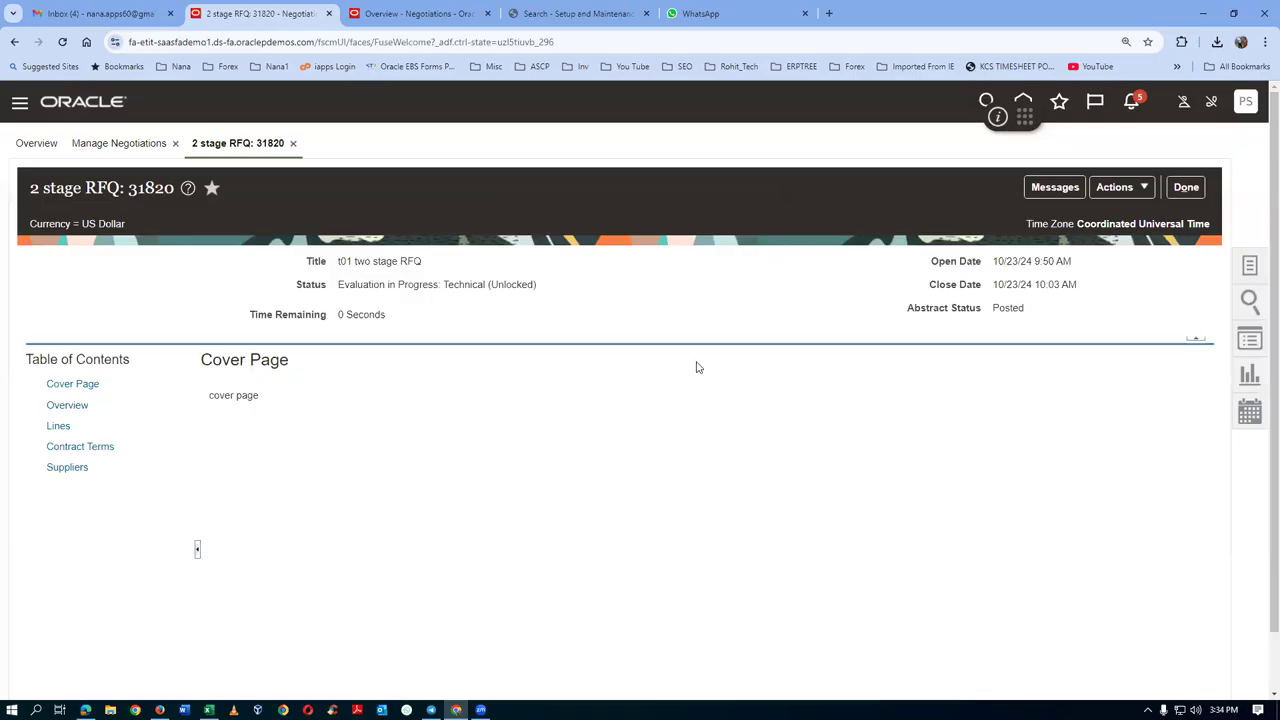
Step: Bring up the negotiation's supplier response history
{"action": "left_click", "coordinate": [1130, 189]}
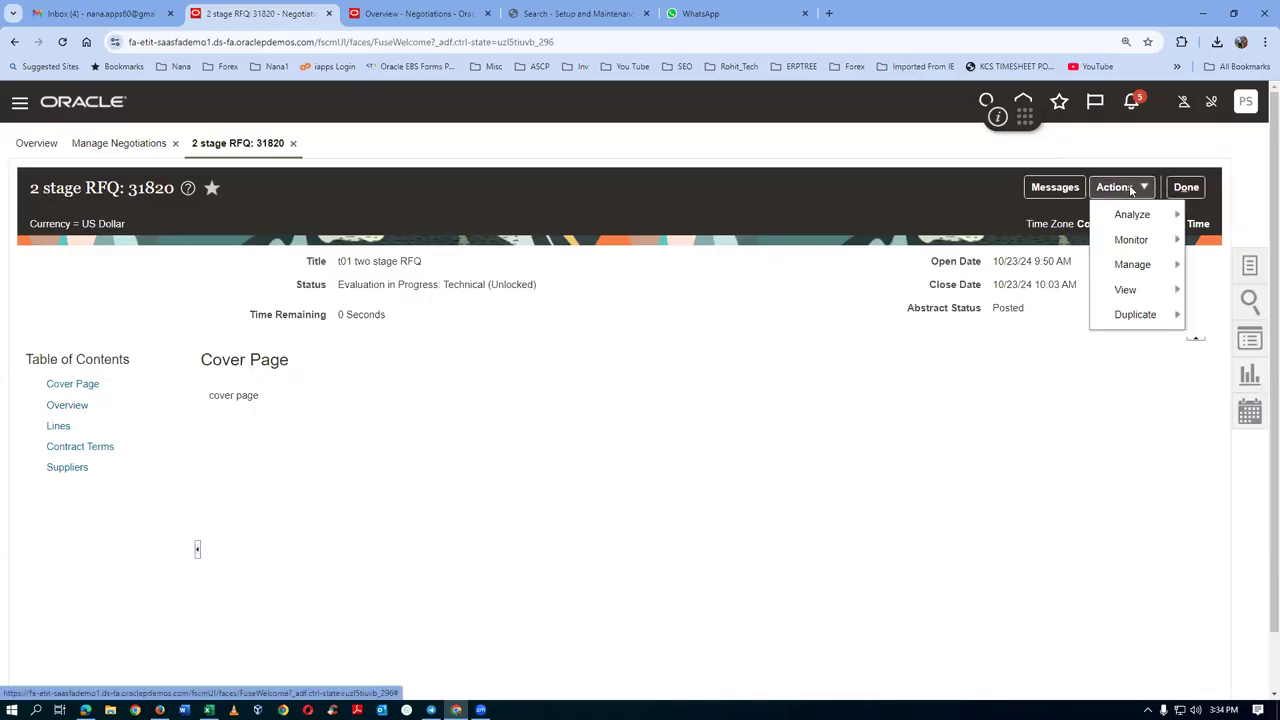
{"action": "mouse_move", "coordinate": [1135, 213]}
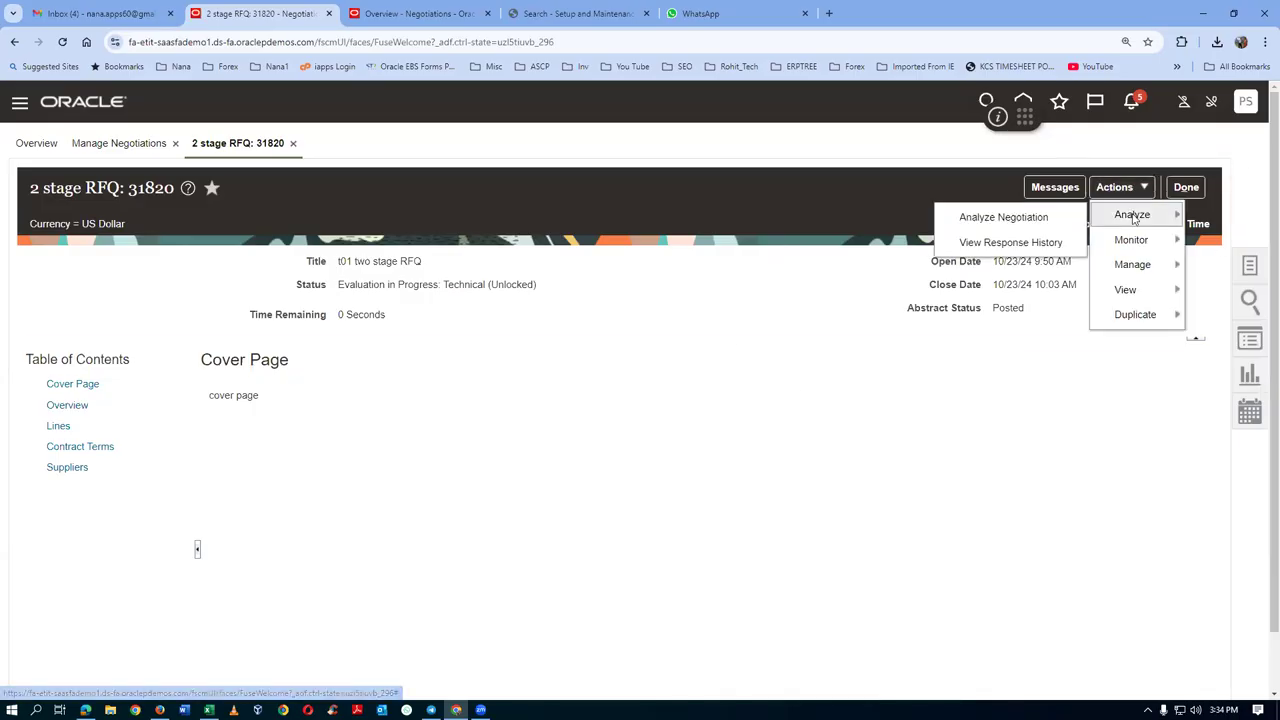
{"action": "left_click", "coordinate": [990, 248]}
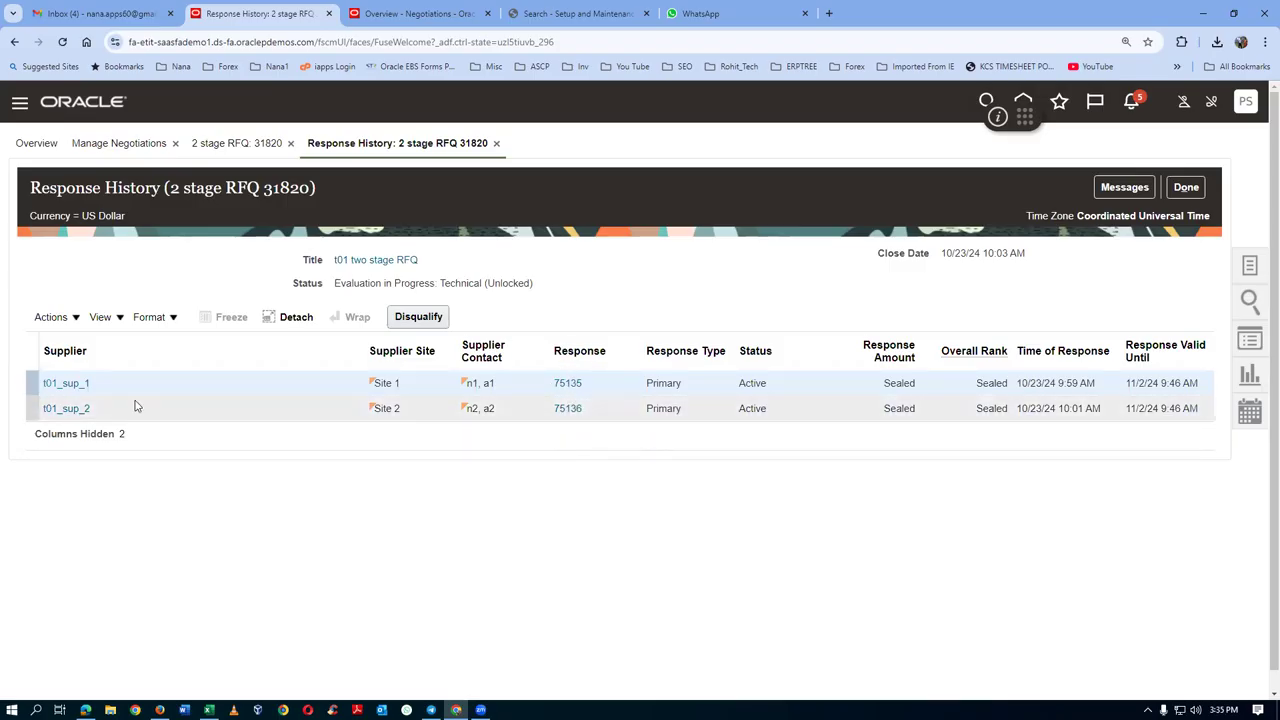
Step: Review quote 75135's printer line, warranty response 1 against target 3, then go to Supplier Portal
{"action": "left_click", "coordinate": [567, 383]}
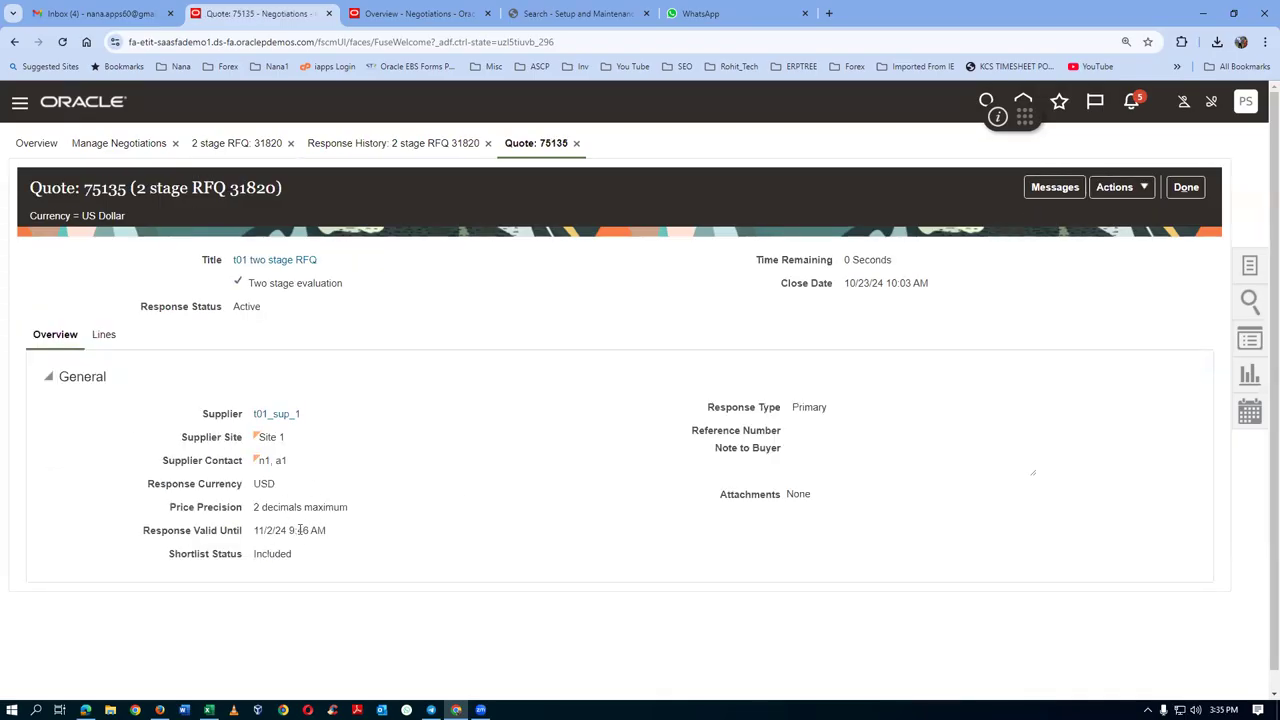
{"action": "left_click", "coordinate": [106, 337]}
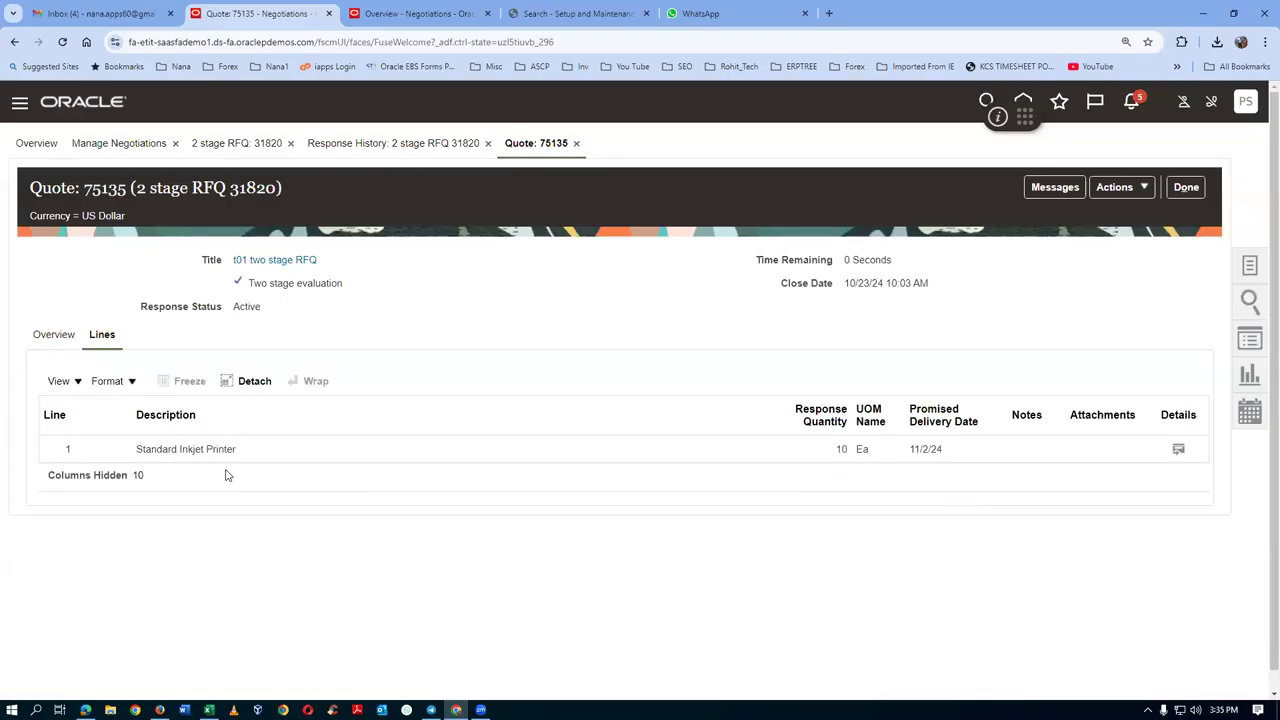
{"action": "scroll", "coordinate": [700, 497], "scroll_direction": "down", "scroll_amount": 1}
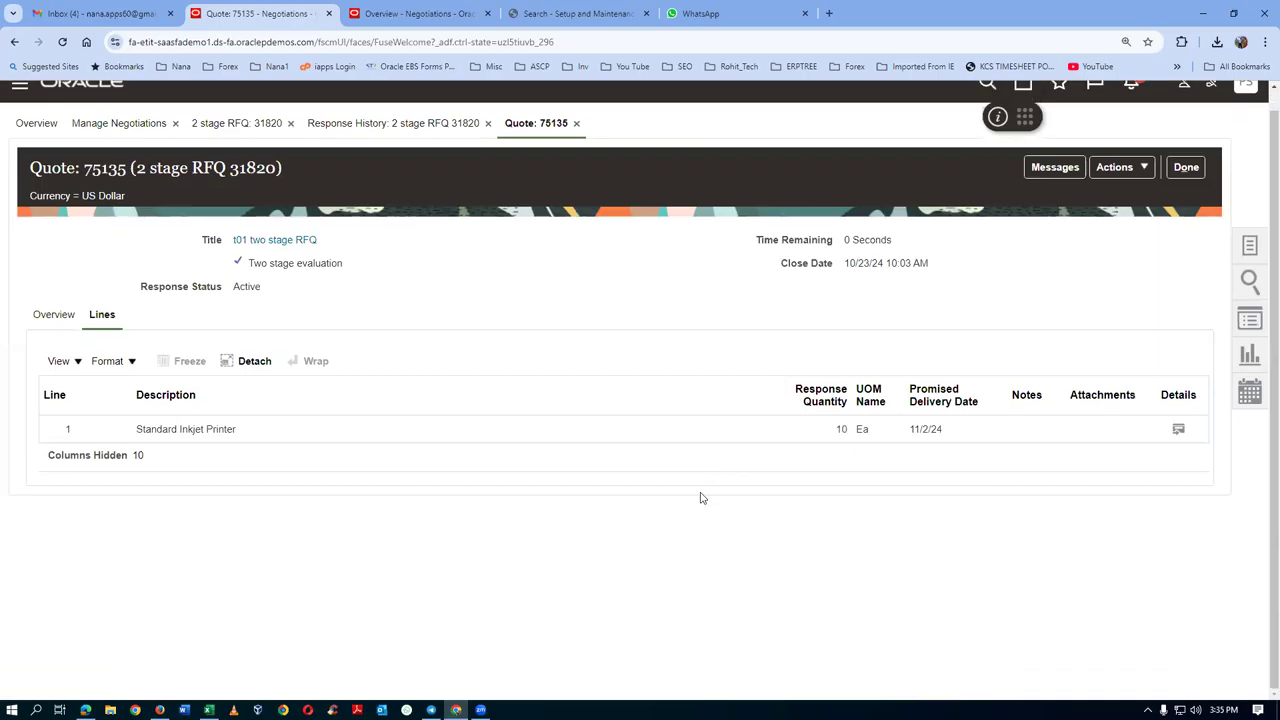
{"action": "left_click", "coordinate": [1178, 431]}
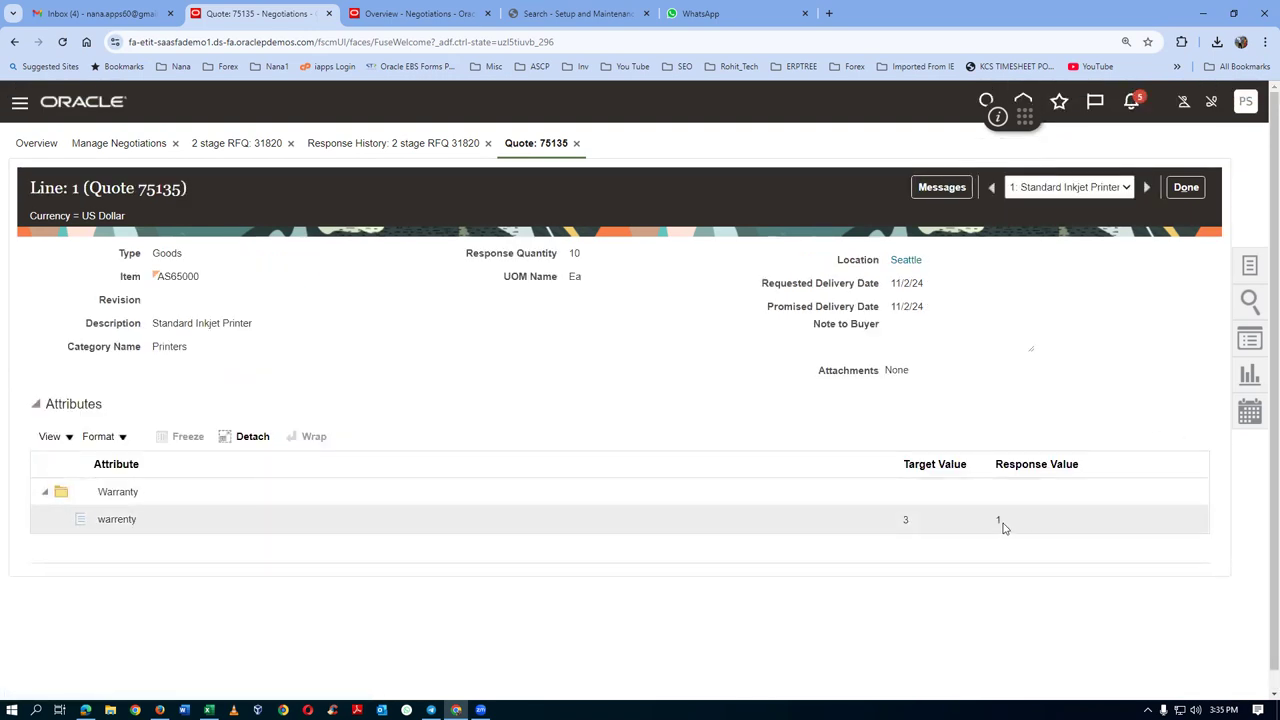
{"action": "left_click", "coordinate": [1186, 187]}
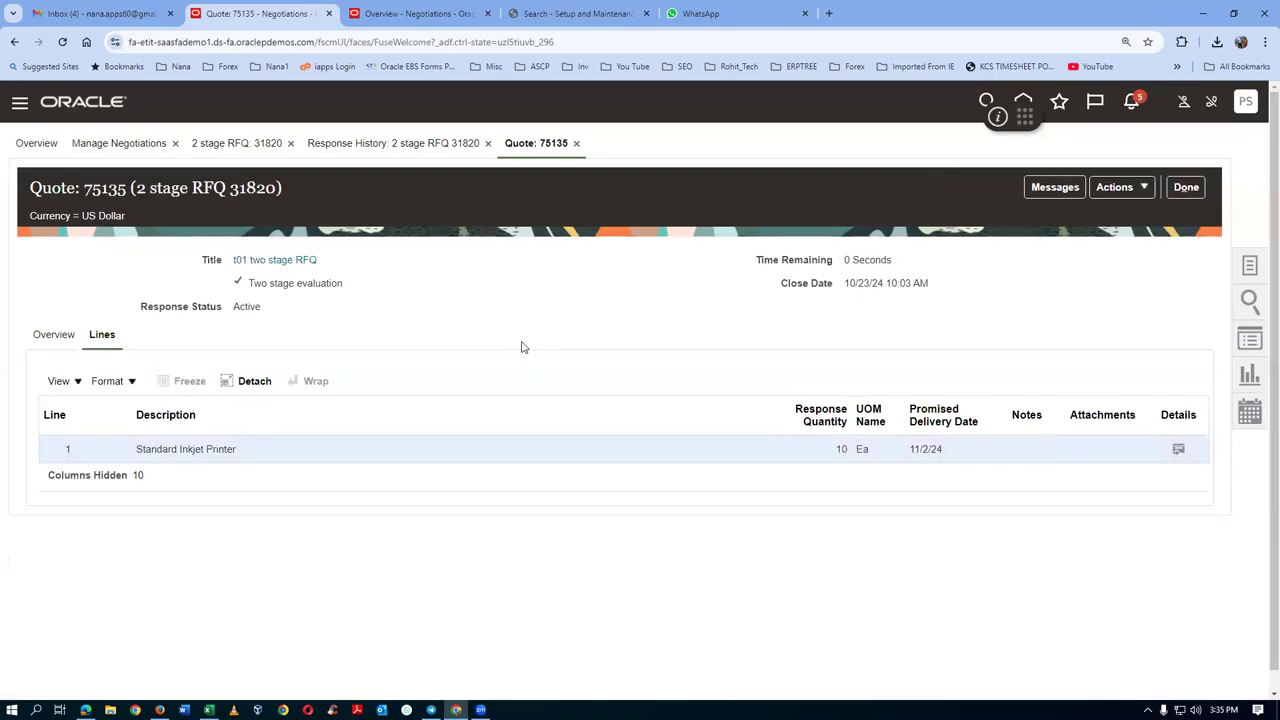
{"action": "left_click", "coordinate": [1188, 188]}
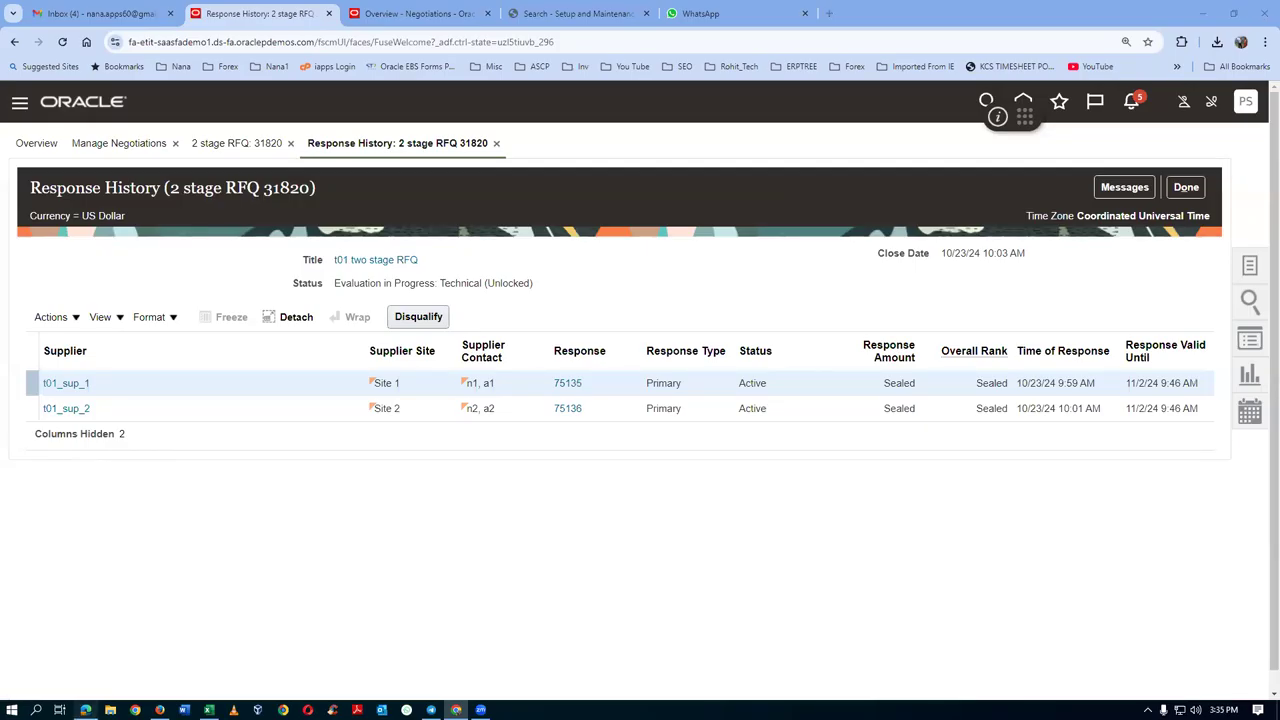
{"action": "left_click", "coordinate": [86, 709]}
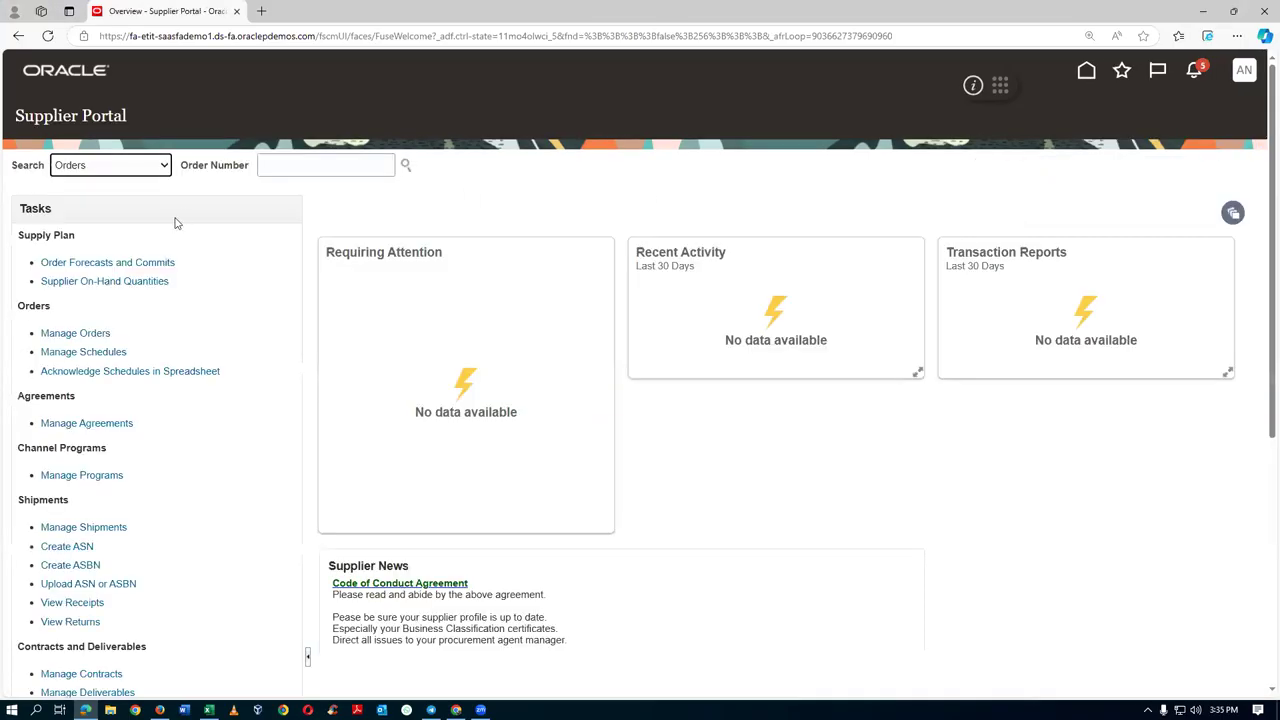
Step: Search Manage Responses for negotiation 31820 with the response status filter cleared
{"action": "scroll", "coordinate": [152, 524], "scroll_direction": "down", "scroll_amount": 4}
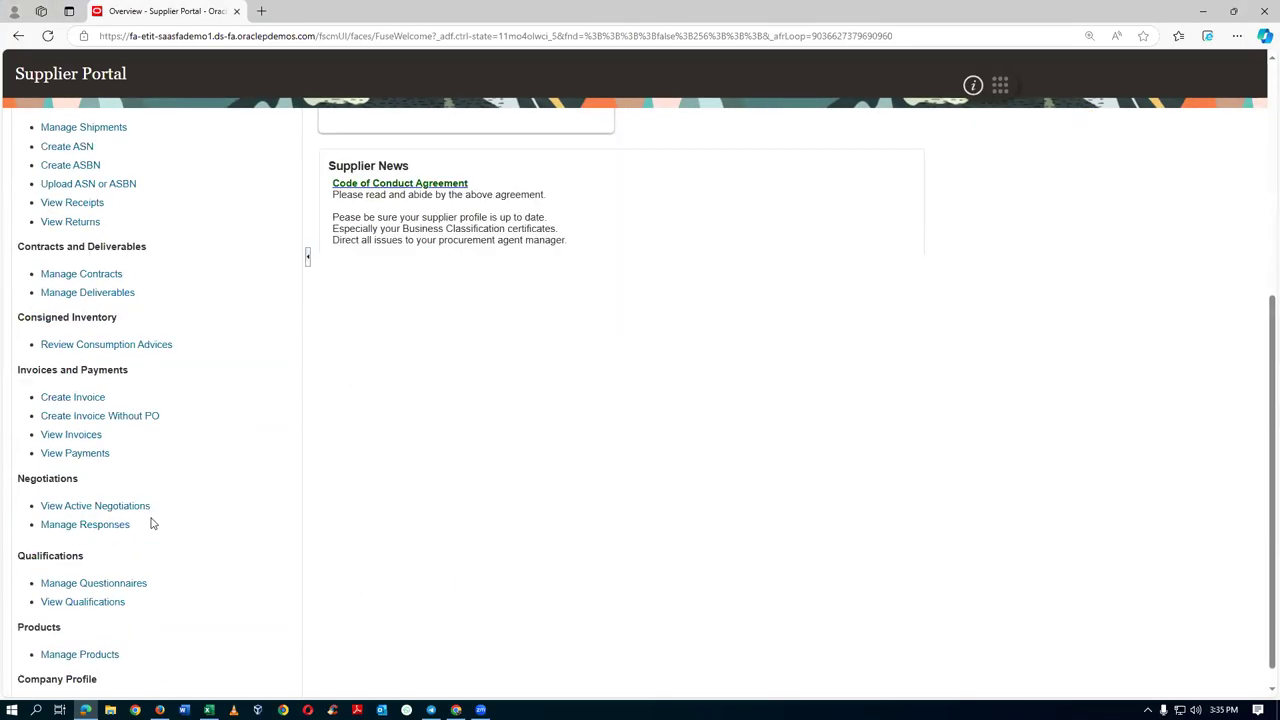
{"action": "left_click", "coordinate": [85, 526]}
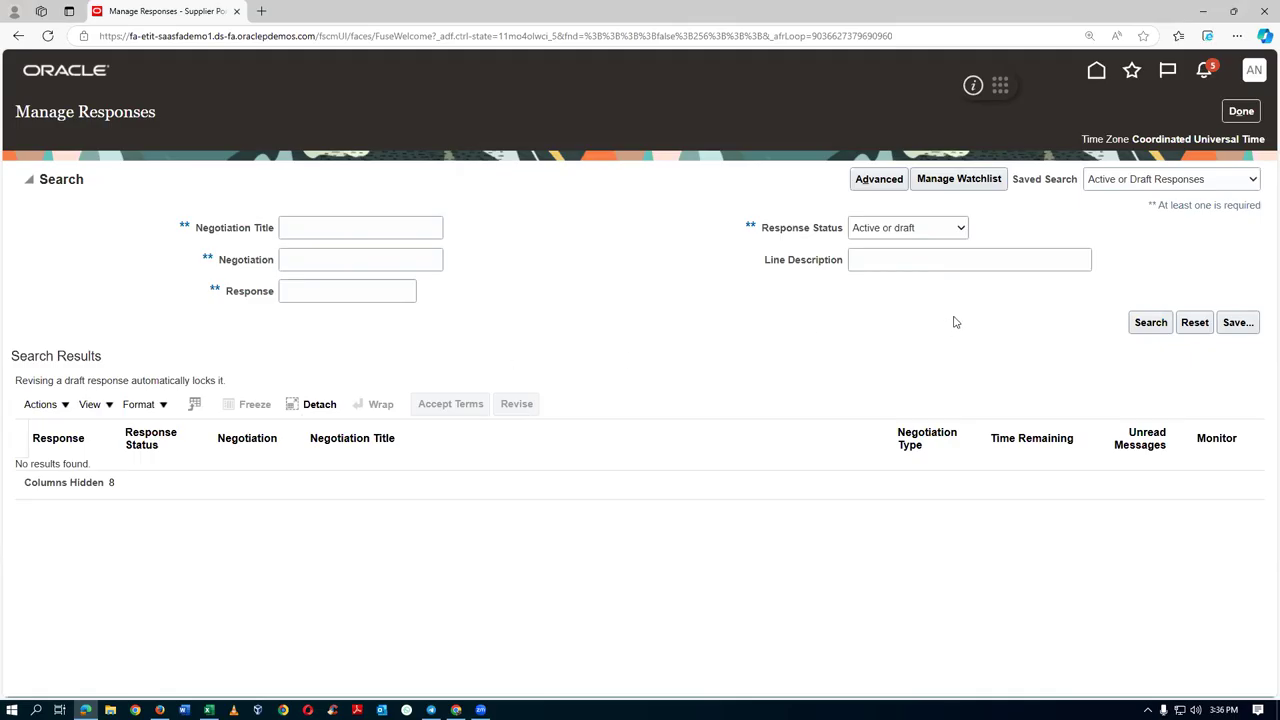
{"action": "left_click", "coordinate": [350, 260]}
{"action": "type", "text": "31820"}
{"action": "key", "text": "Tab"}
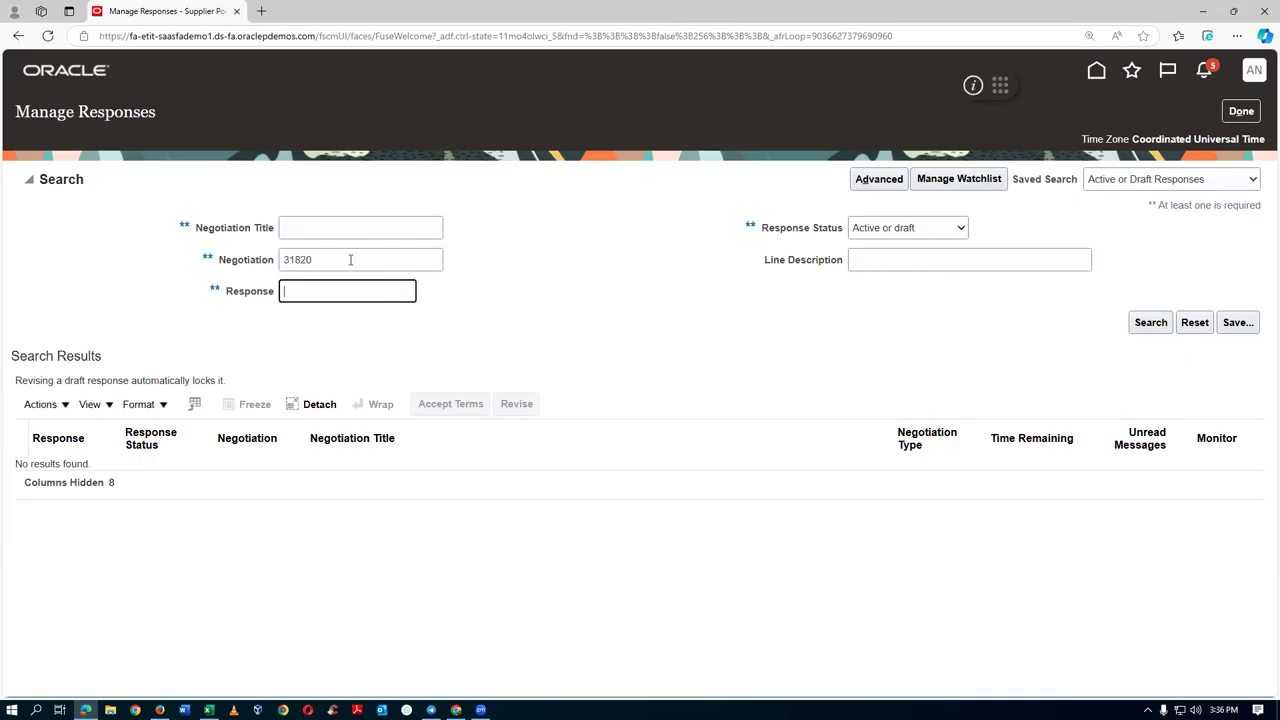
{"action": "left_click", "coordinate": [1150, 322]}
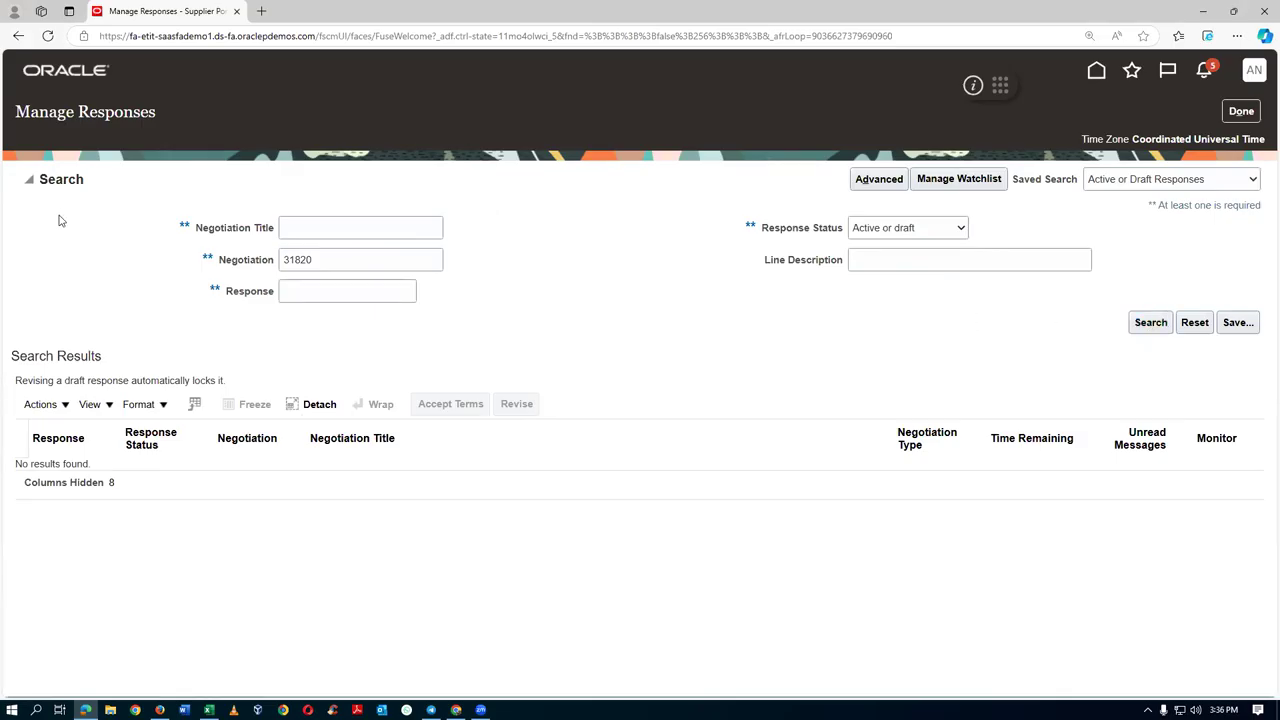
{"action": "left_click", "coordinate": [963, 231]}
{"action": "left_click", "coordinate": [945, 250]}
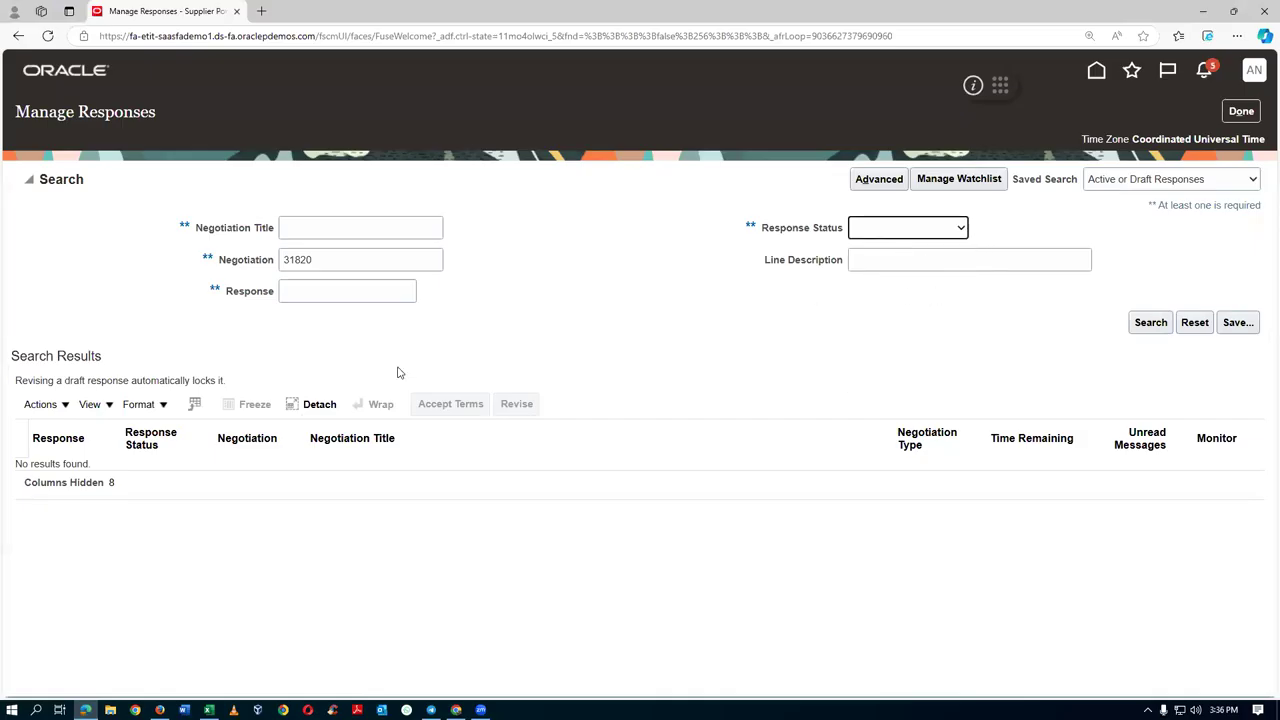
{"action": "left_click", "coordinate": [1150, 323]}
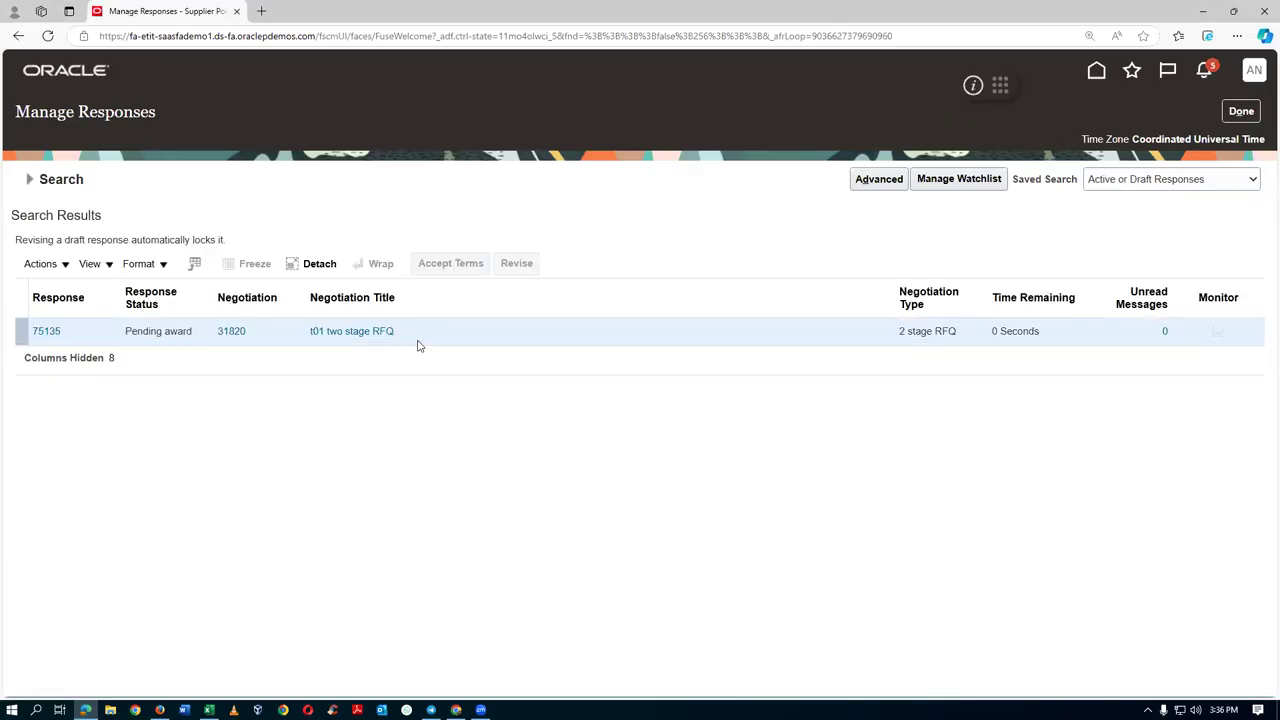
Step: Open response 75135 and review its Standard Inkjet Printer line details
{"action": "left_click", "coordinate": [47, 331]}
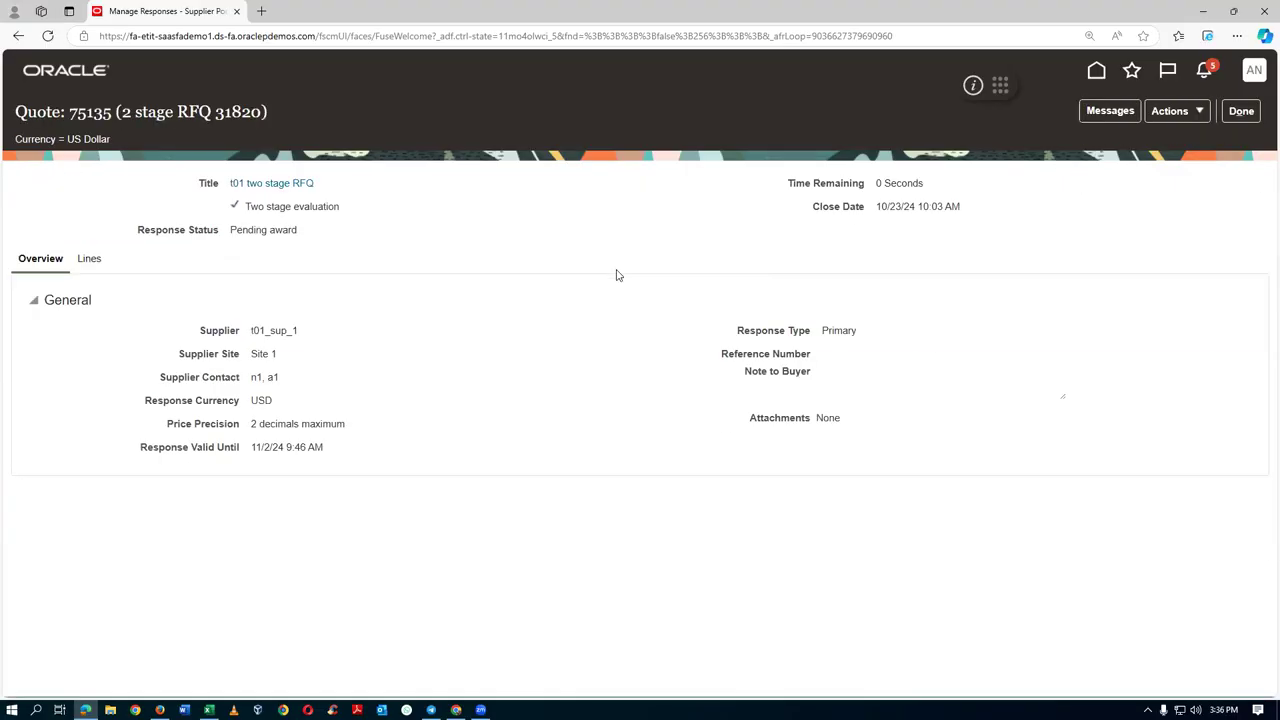
{"action": "left_click", "coordinate": [89, 262]}
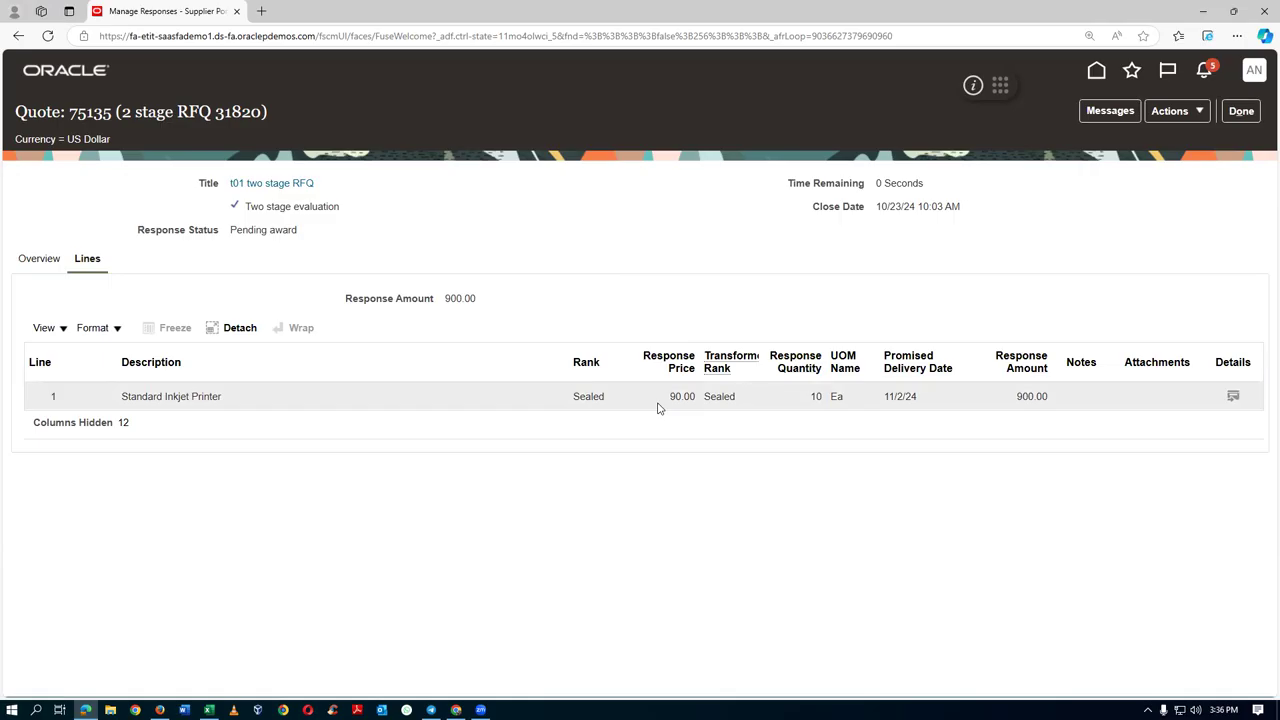
{"action": "left_click", "coordinate": [1233, 396]}
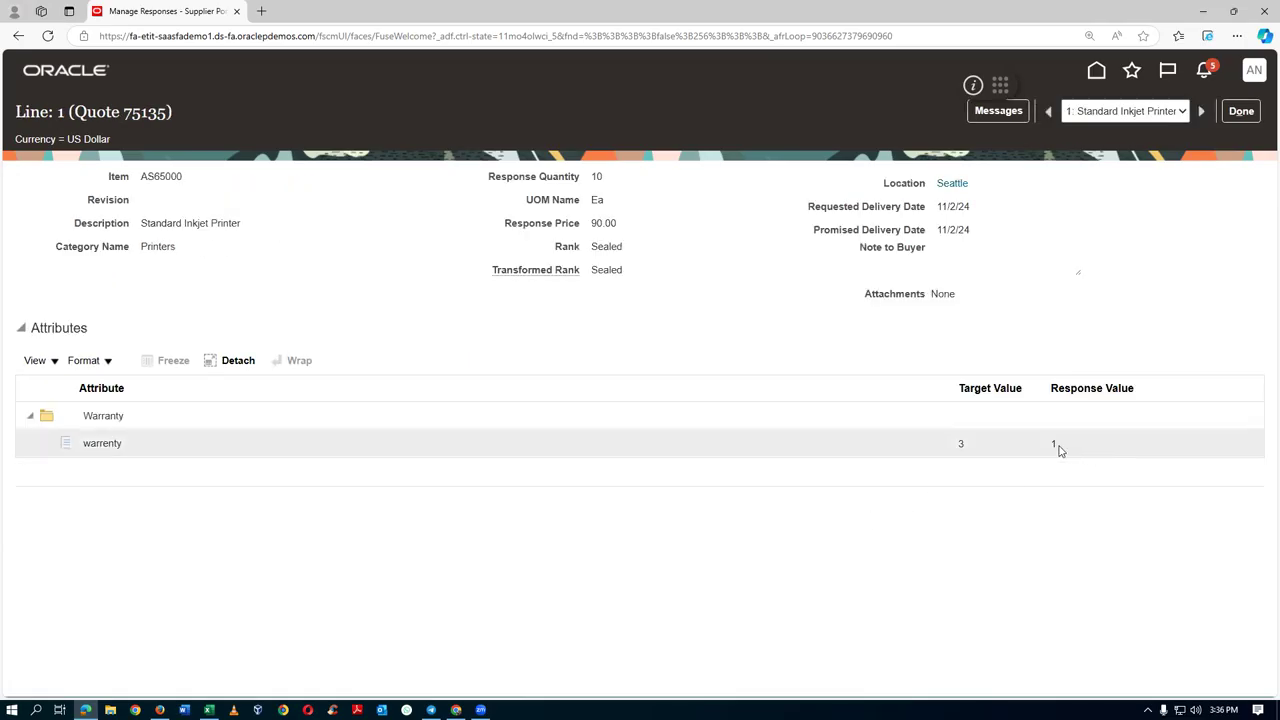
{"action": "left_click", "coordinate": [1240, 111]}
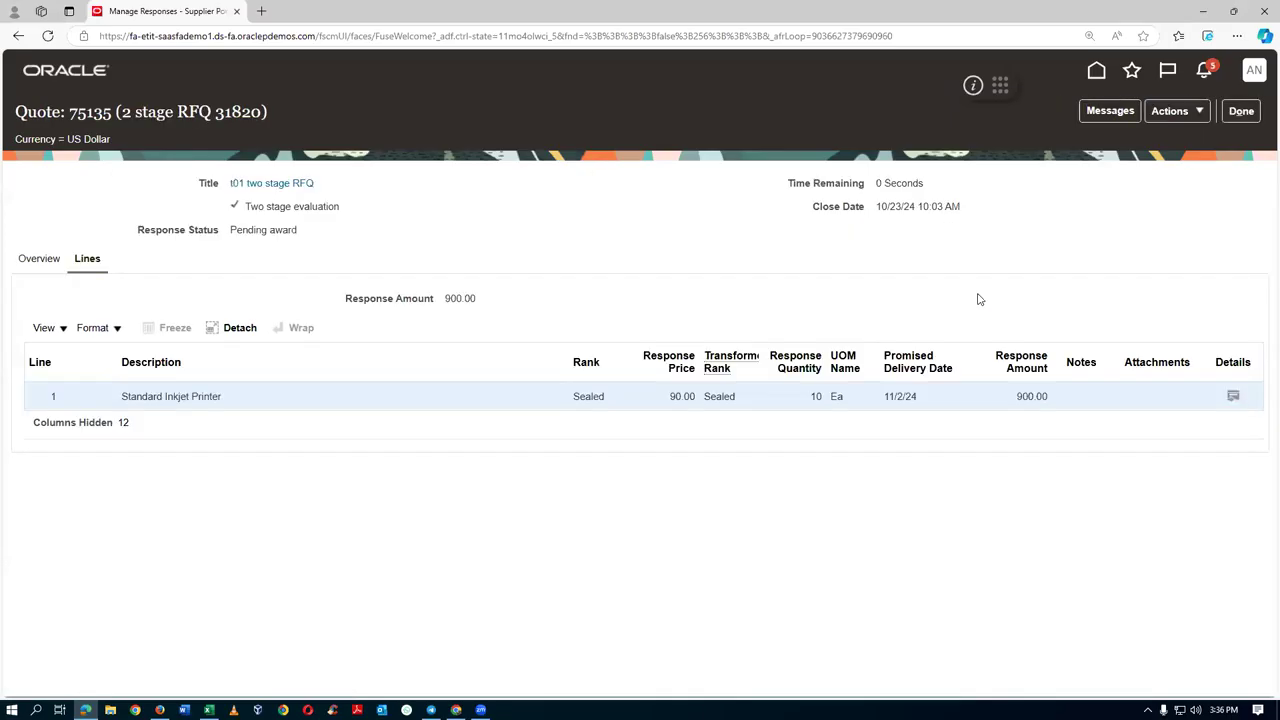
Step: View quote 75135's response history, 900.00 pending award, then return to the Excel worksheet
{"action": "left_click", "coordinate": [1175, 113]}
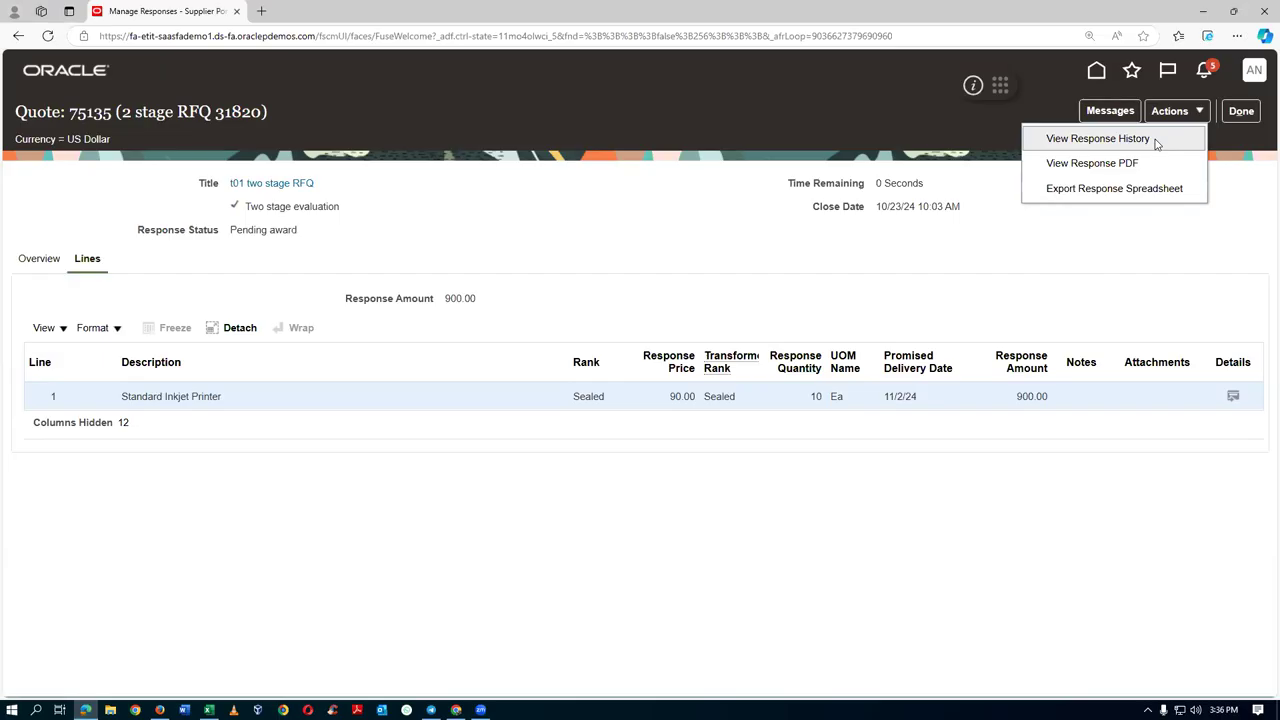
{"action": "left_click", "coordinate": [1156, 143]}
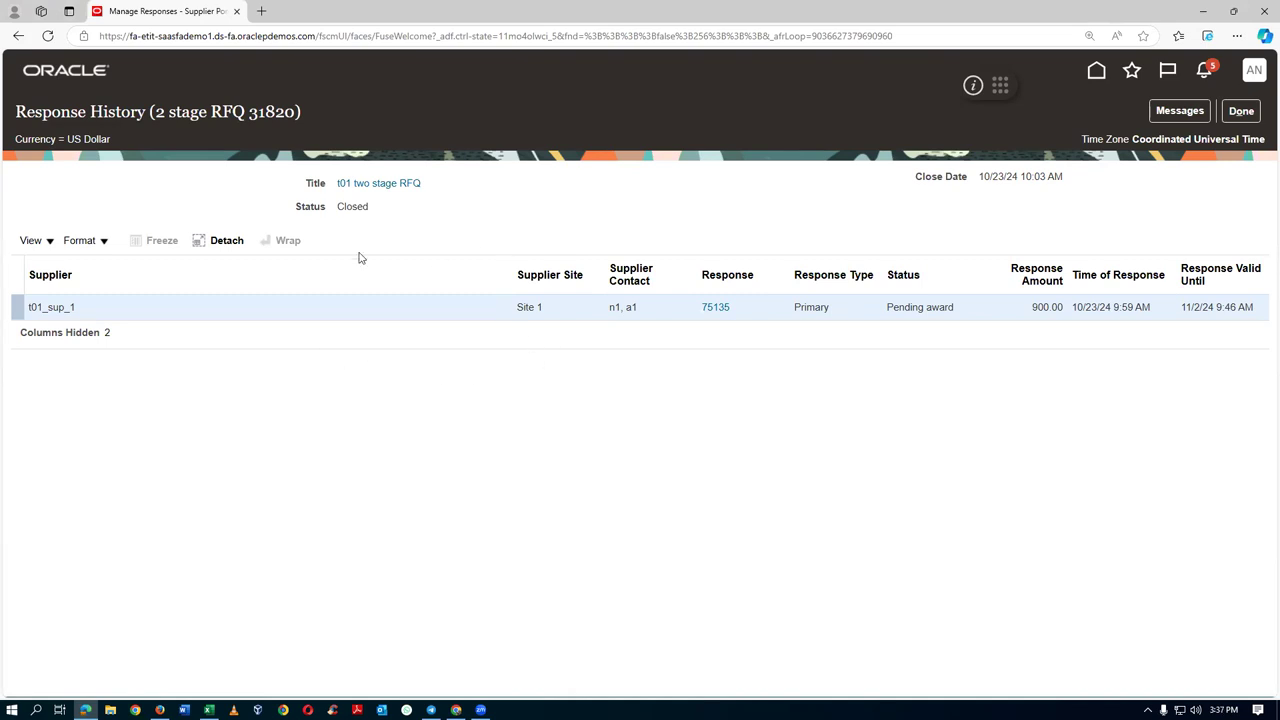
{"action": "left_click", "coordinate": [1240, 111]}
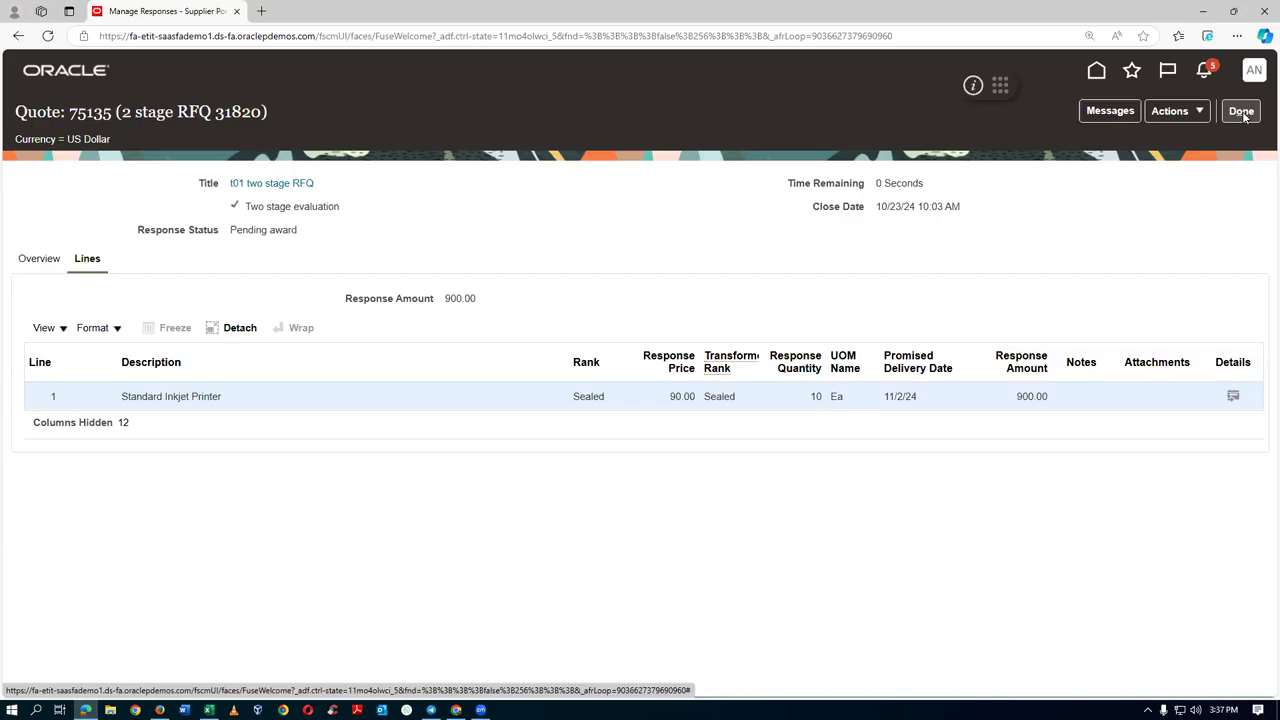
{"action": "left_click", "coordinate": [1241, 111]}
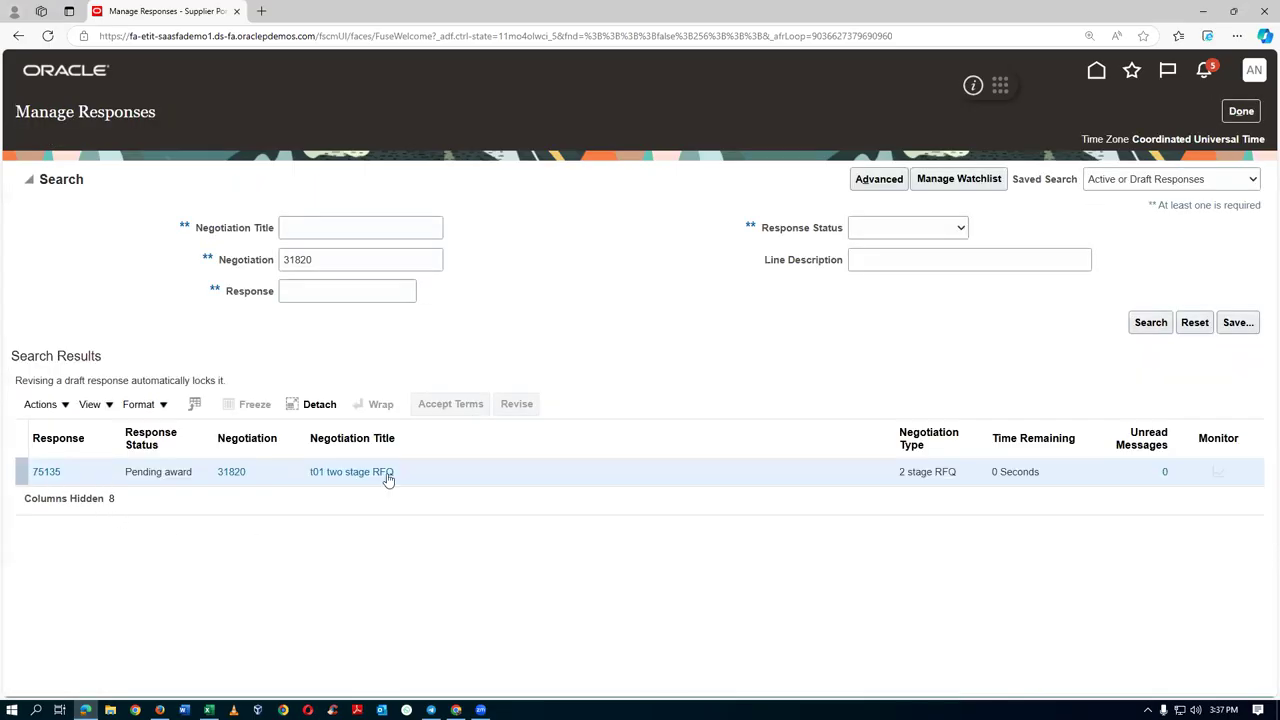
{"action": "left_click", "coordinate": [46, 474]}
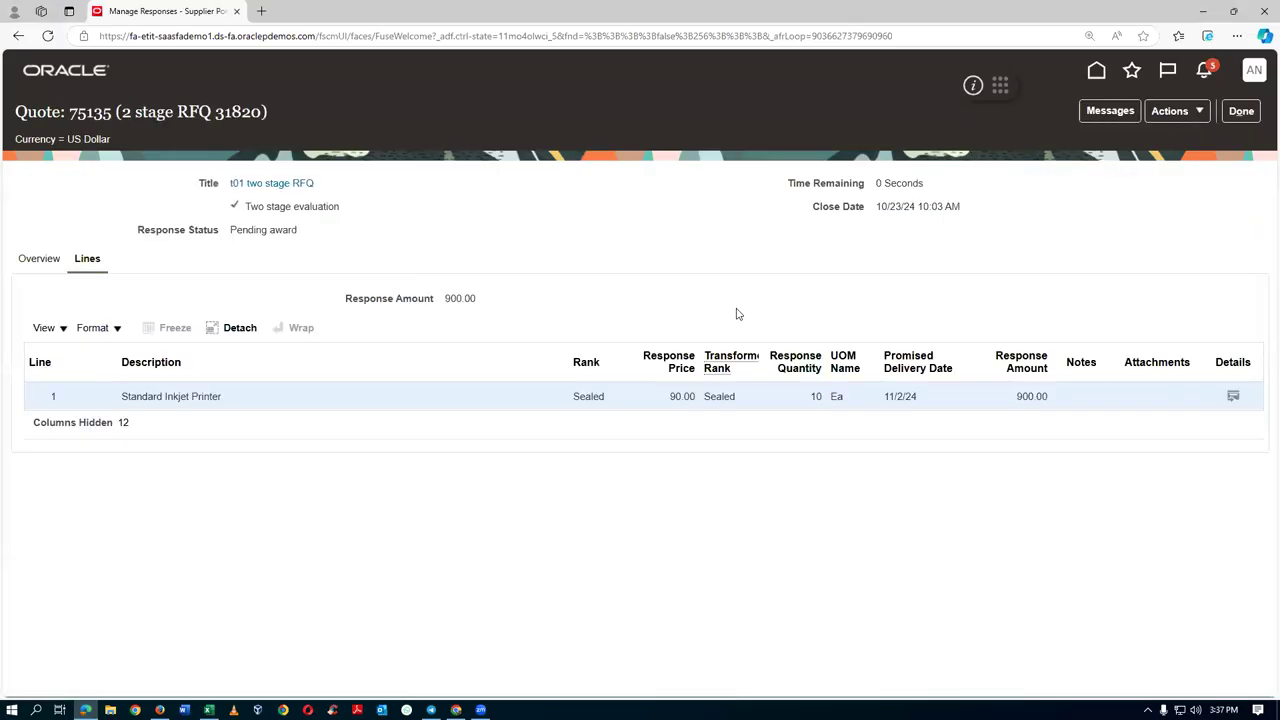
{"action": "left_click", "coordinate": [1176, 112]}
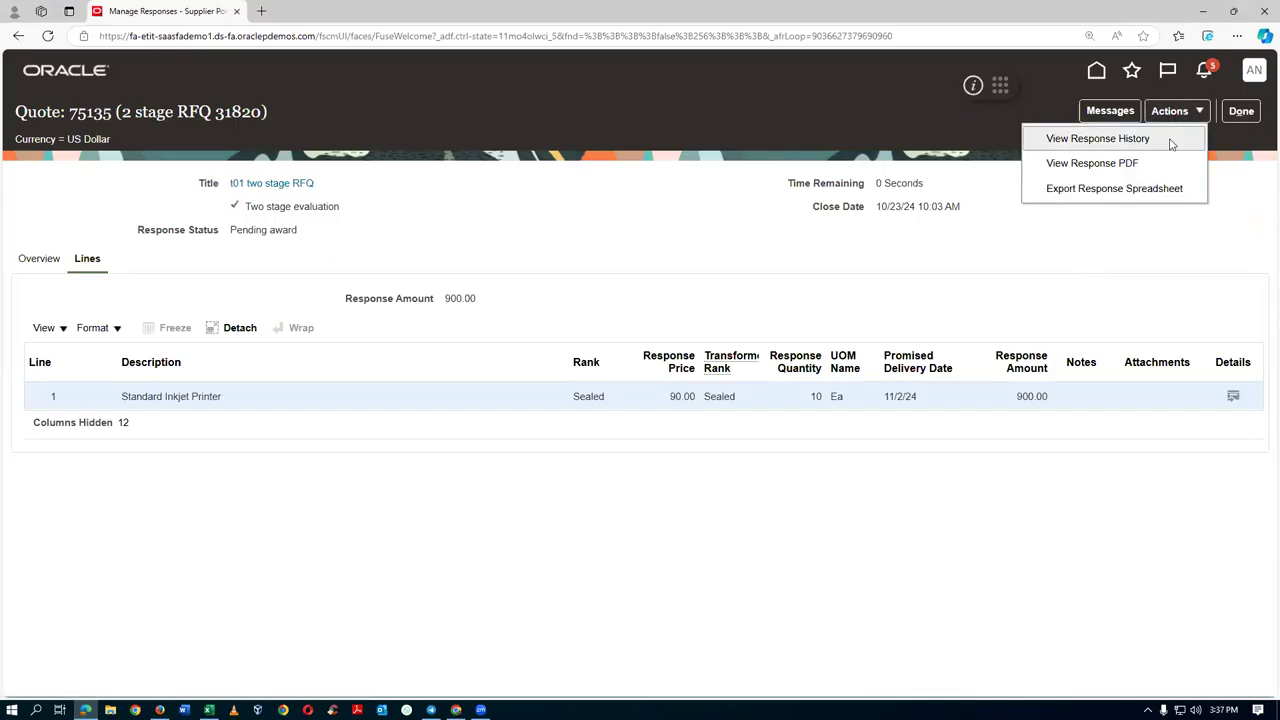
{"action": "left_click", "coordinate": [1171, 143]}
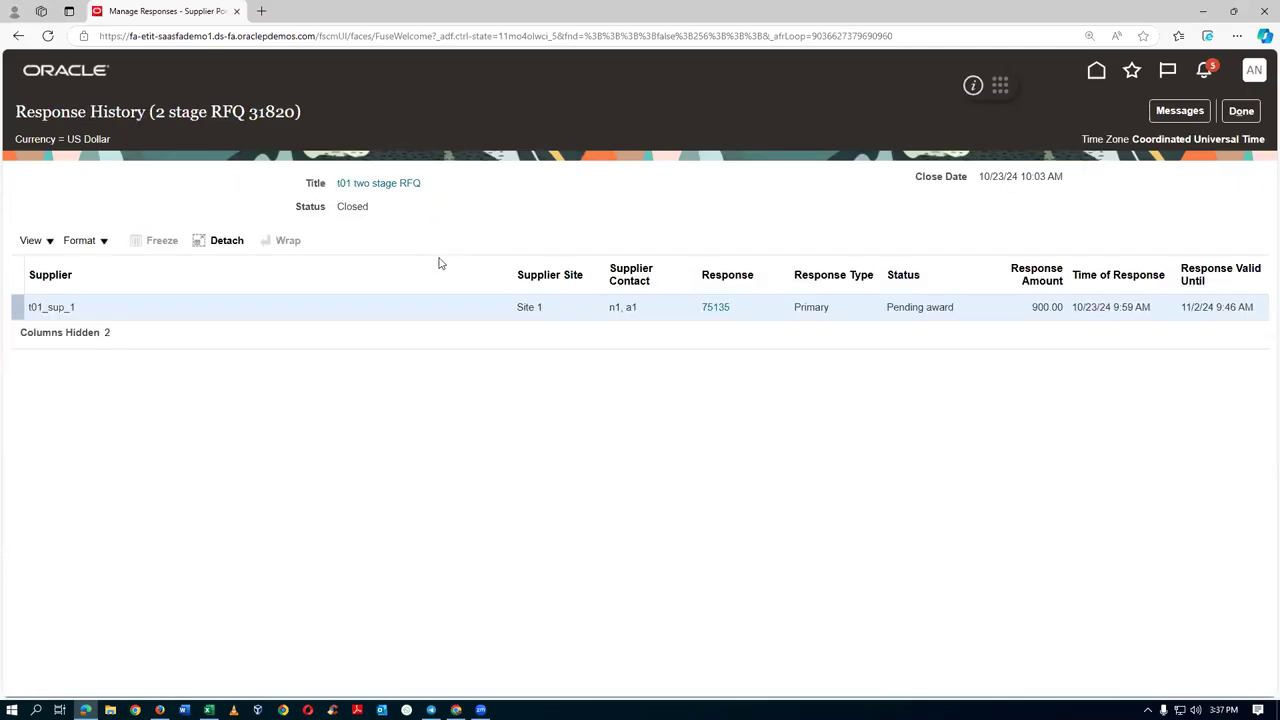
{"action": "key", "text": "alt+Tab"}
{"action": "left_click", "coordinate": [870, 348]}
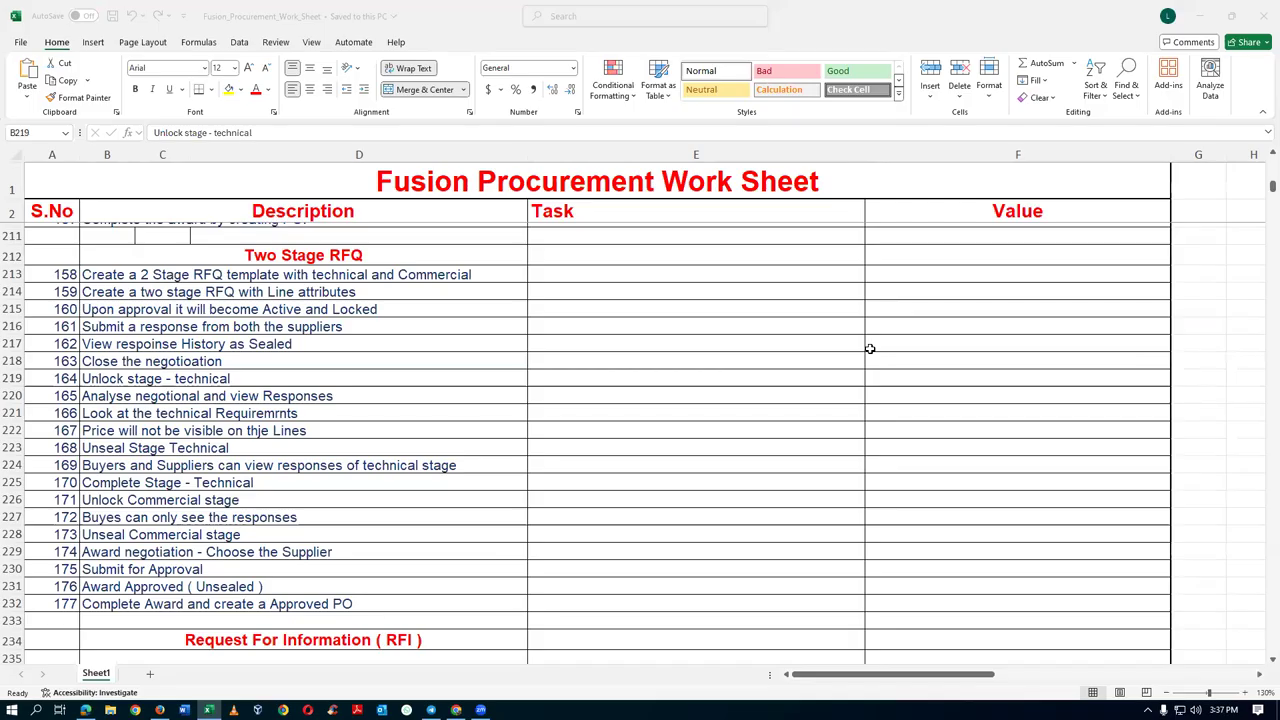
Step: Read checklist cells B220–B223 through Unseal Stage Technical, then return to the response history
{"action": "left_click", "coordinate": [209, 397]}
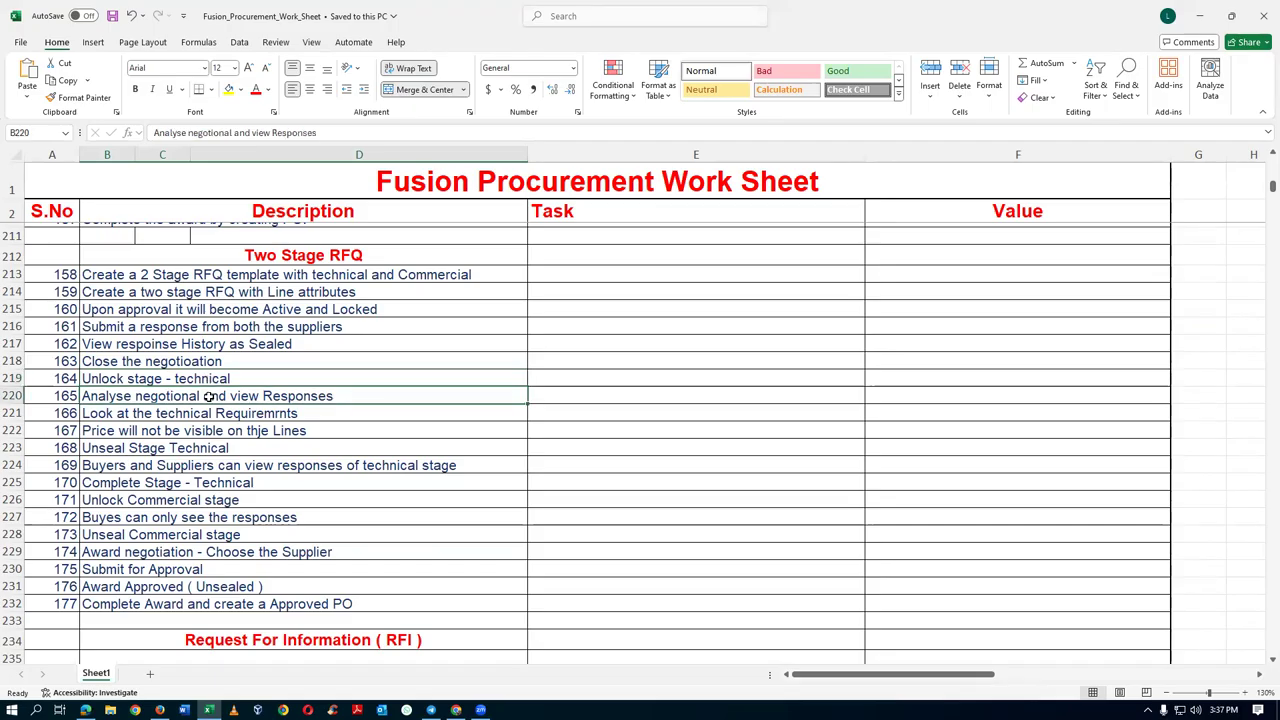
{"action": "left_click", "coordinate": [311, 415]}
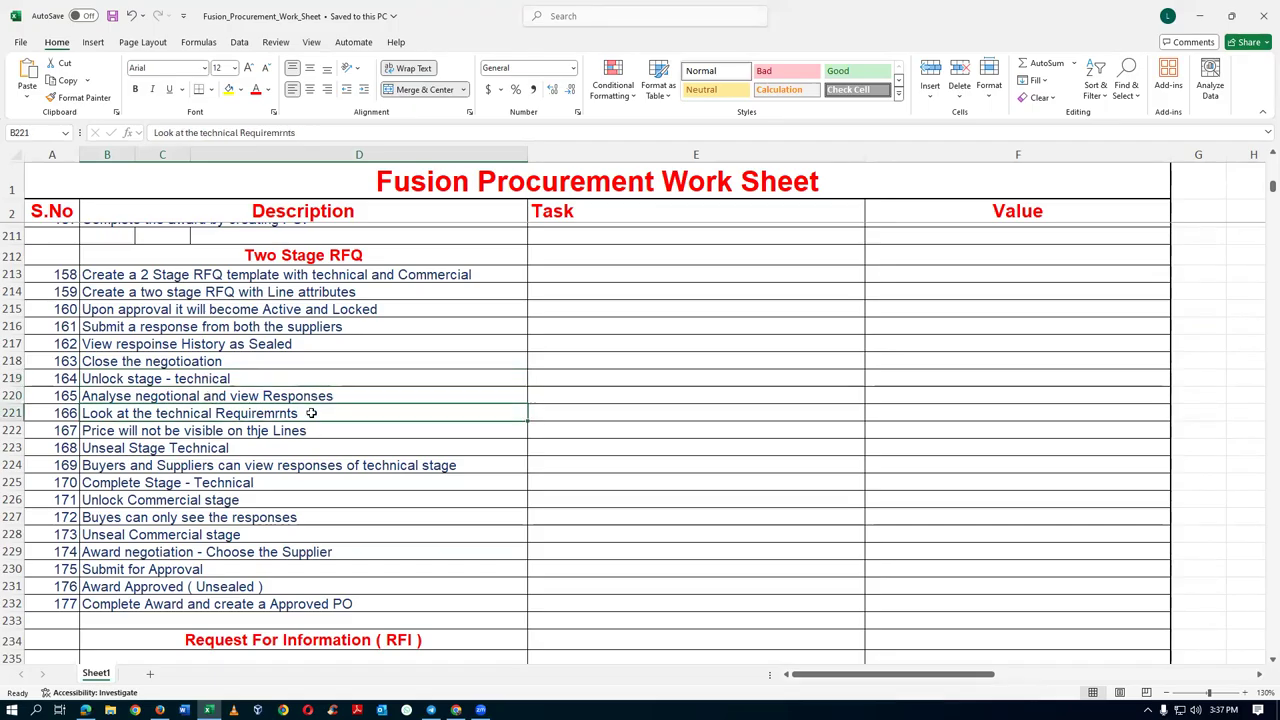
{"action": "left_click", "coordinate": [273, 431]}
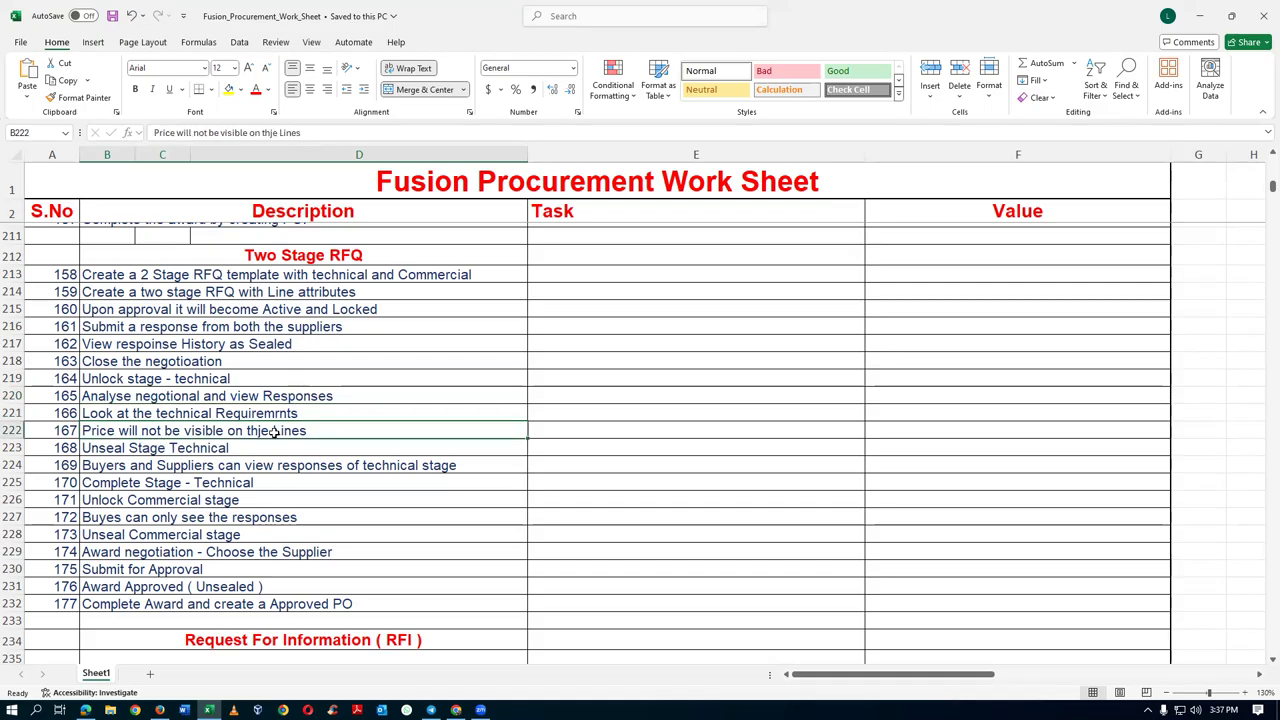
{"action": "left_click", "coordinate": [247, 453]}
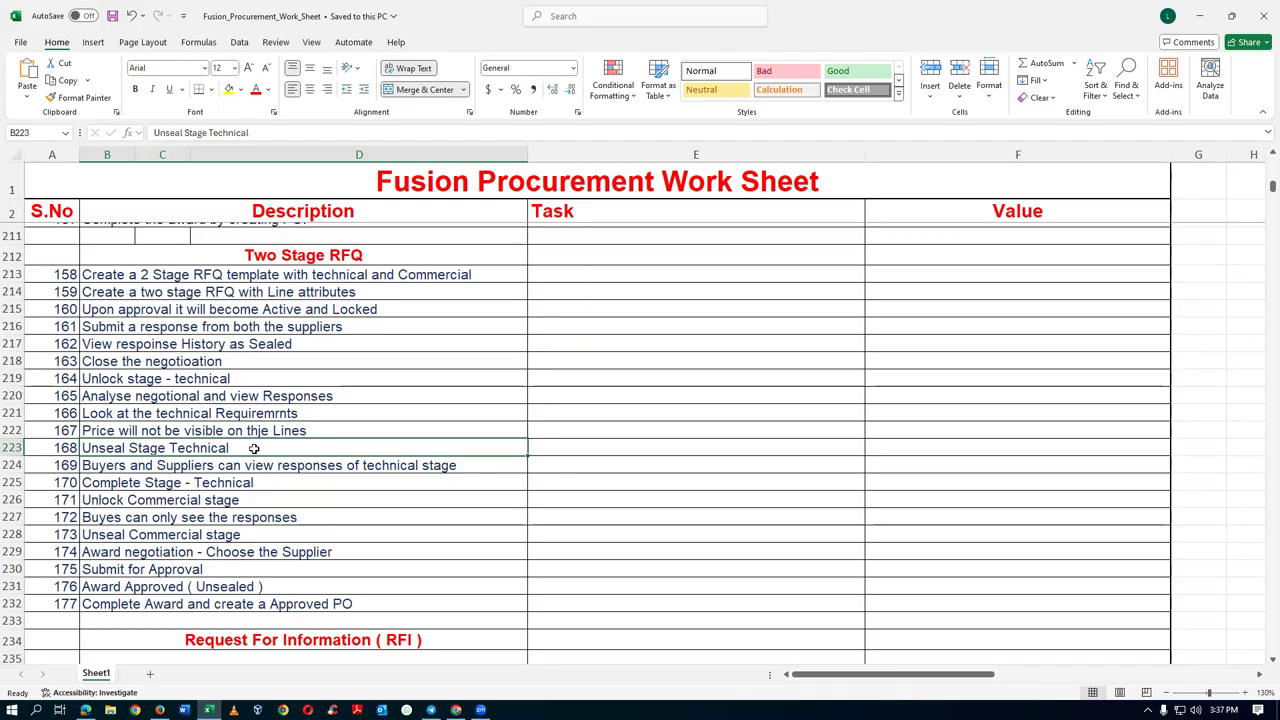
{"action": "key", "text": "alt+Tab"}
{"action": "key", "text": "alt+Tab"}
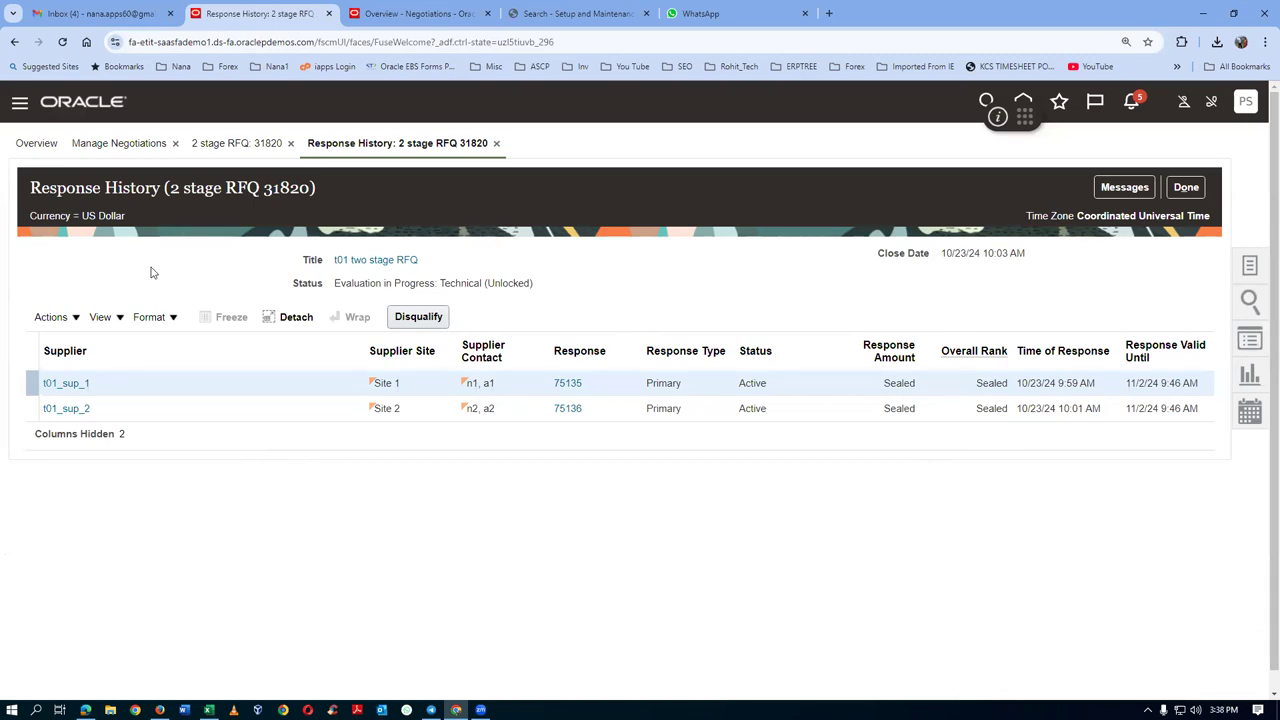
Step: Unseal the technical stage of negotiation 31820 and dismiss the confirmation
{"action": "left_click", "coordinate": [1186, 187]}
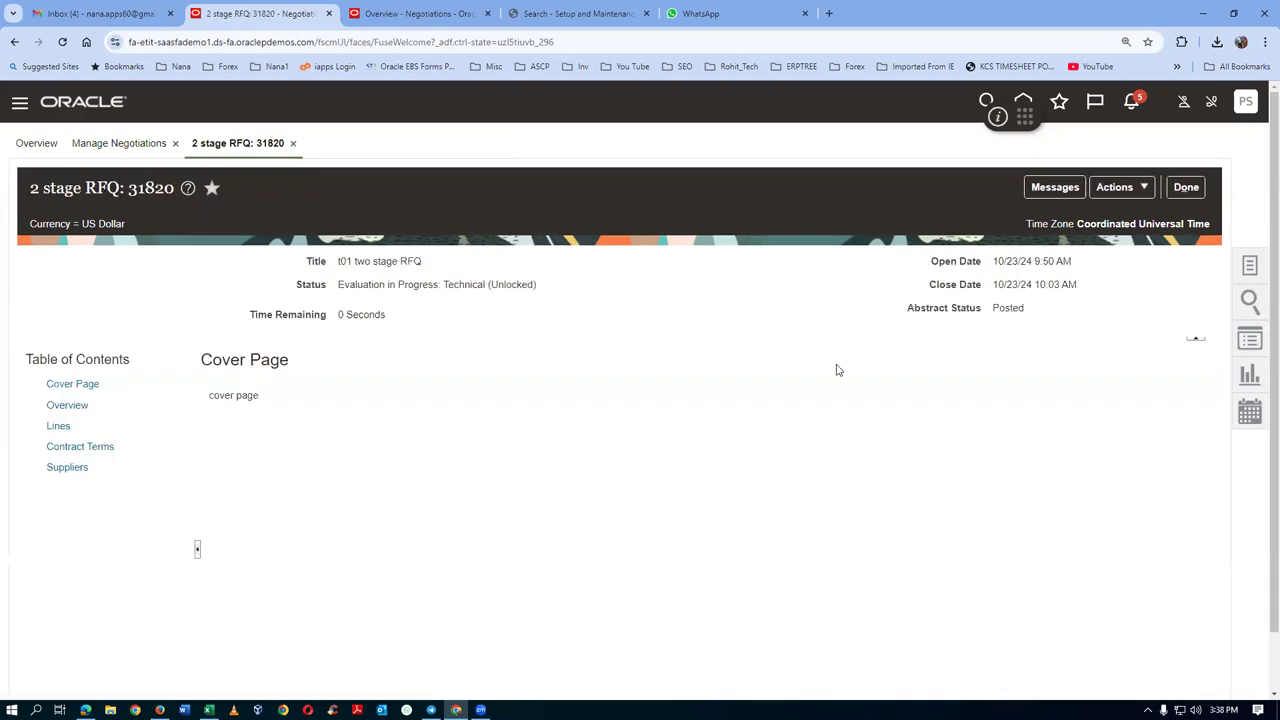
{"action": "left_click", "coordinate": [1136, 189]}
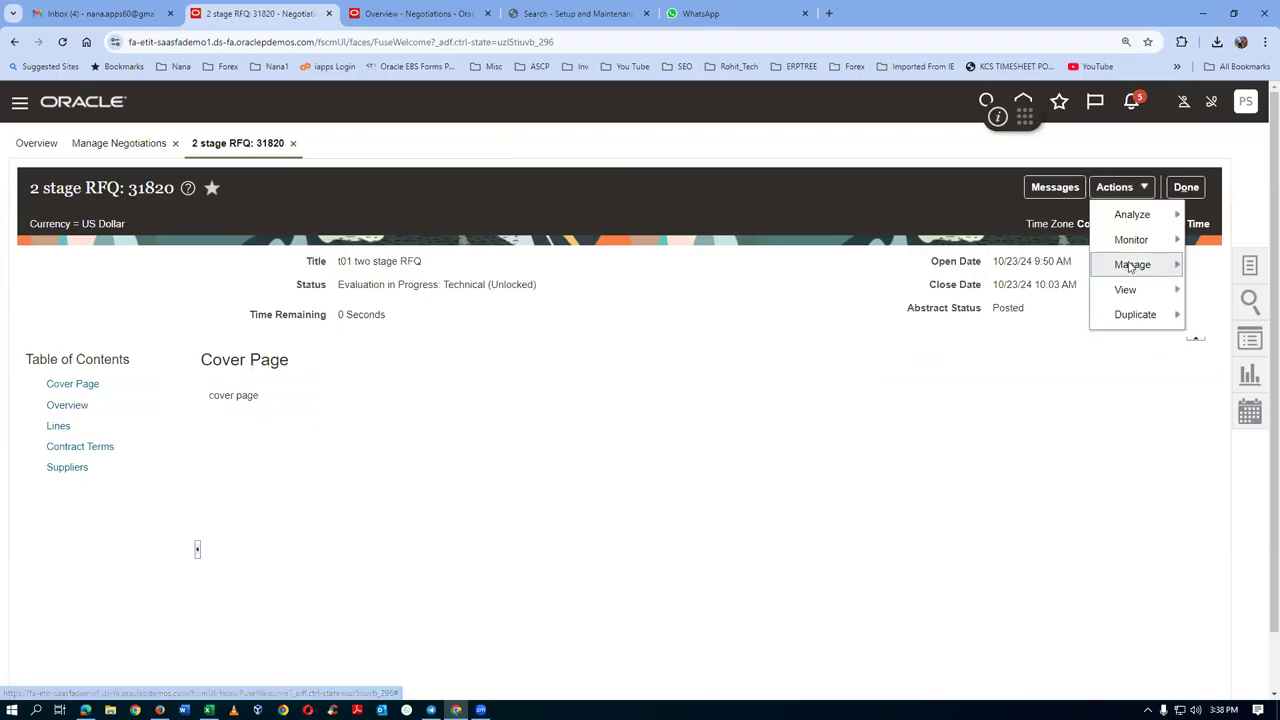
{"action": "mouse_move", "coordinate": [1130, 267]}
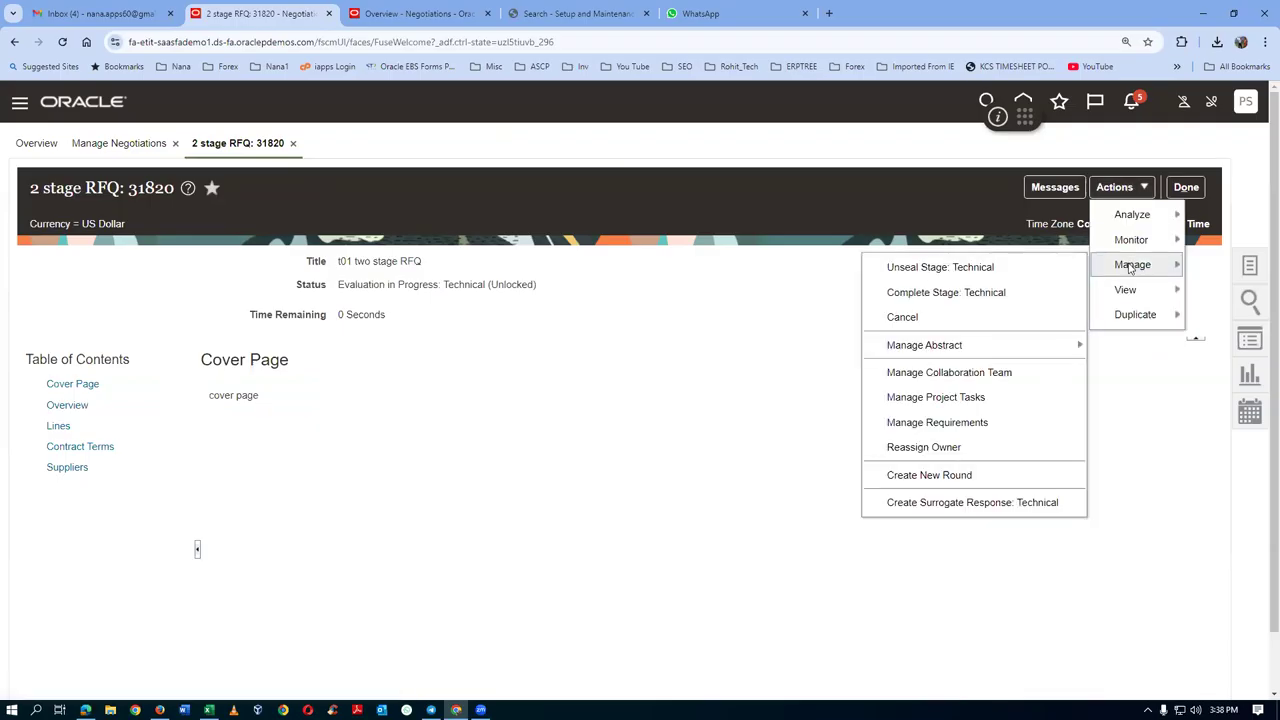
{"action": "left_click", "coordinate": [913, 270]}
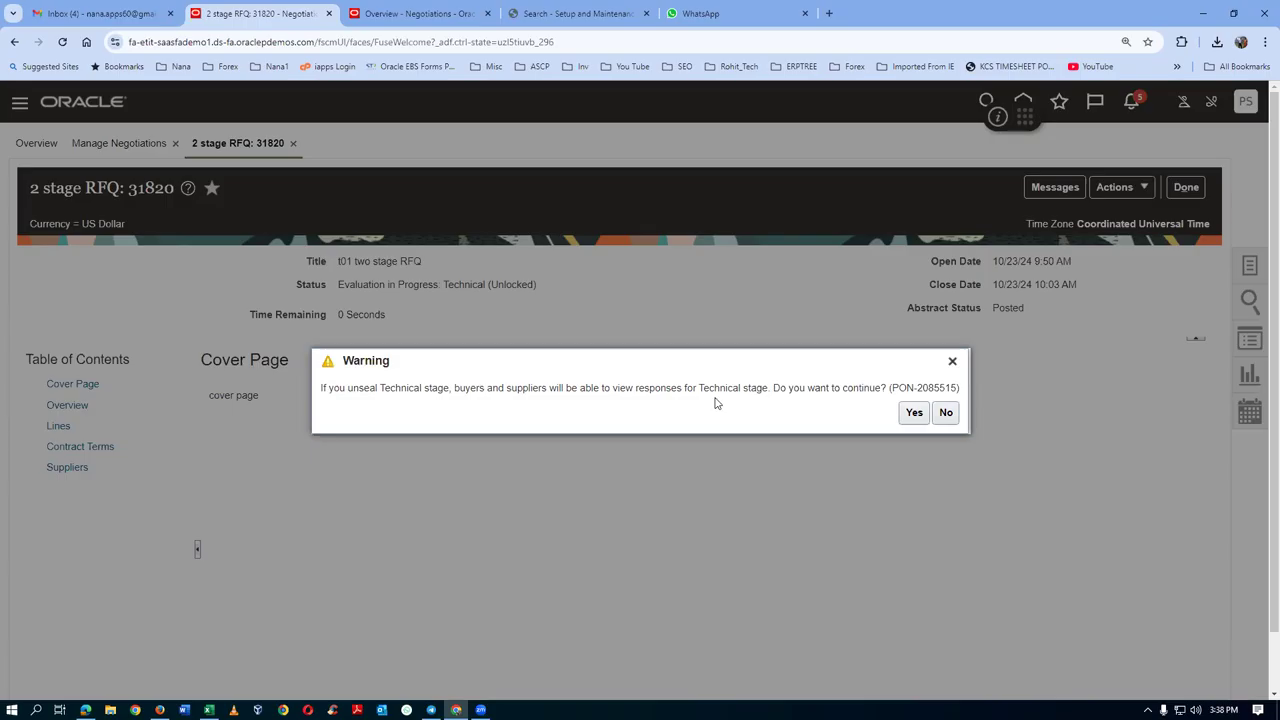
{"action": "left_click", "coordinate": [913, 413]}
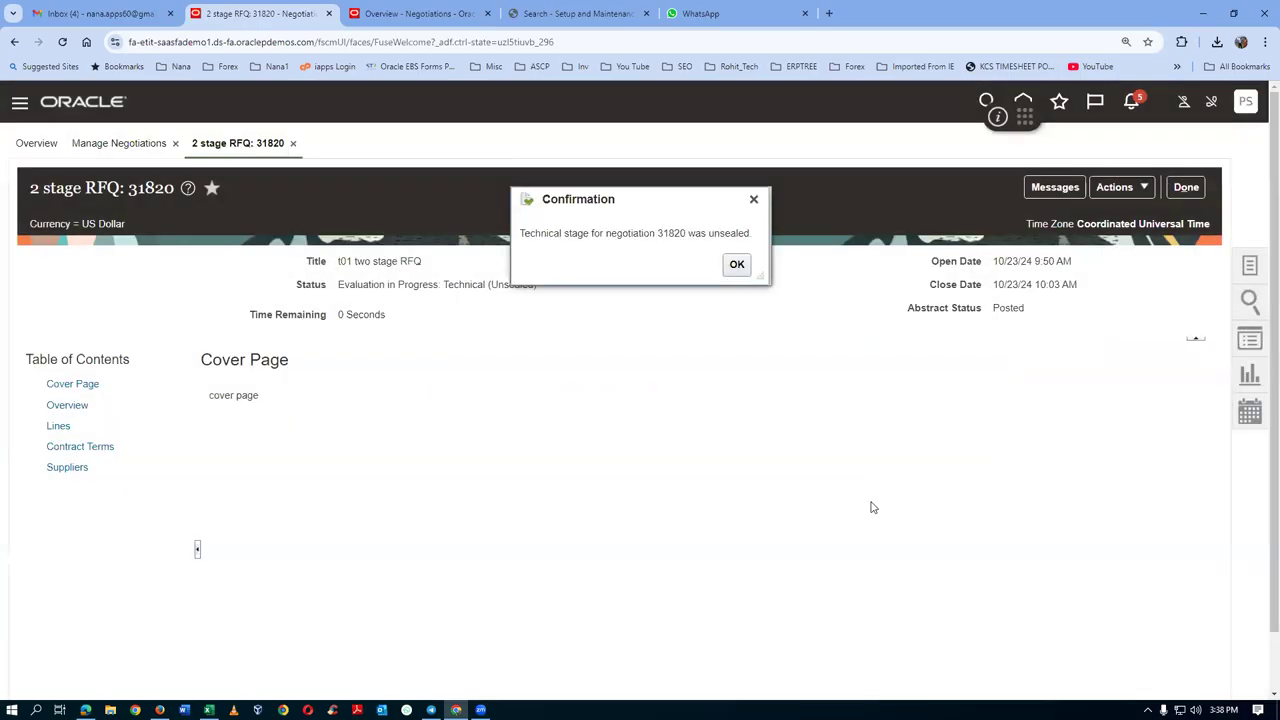
{"action": "left_click", "coordinate": [737, 265]}
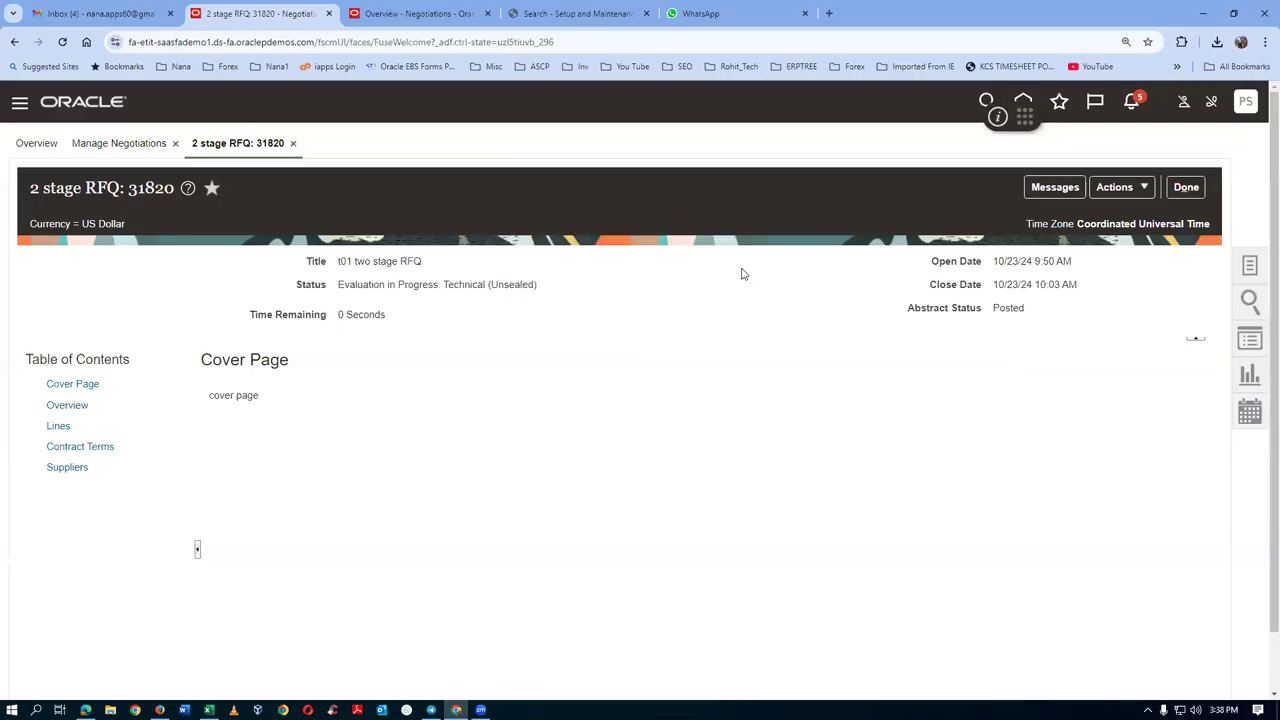
Step: Reopen the response history, now Technical (Unsealed), and open quote 75136
{"action": "left_click", "coordinate": [1117, 190]}
{"action": "mouse_move", "coordinate": [1124, 217]}
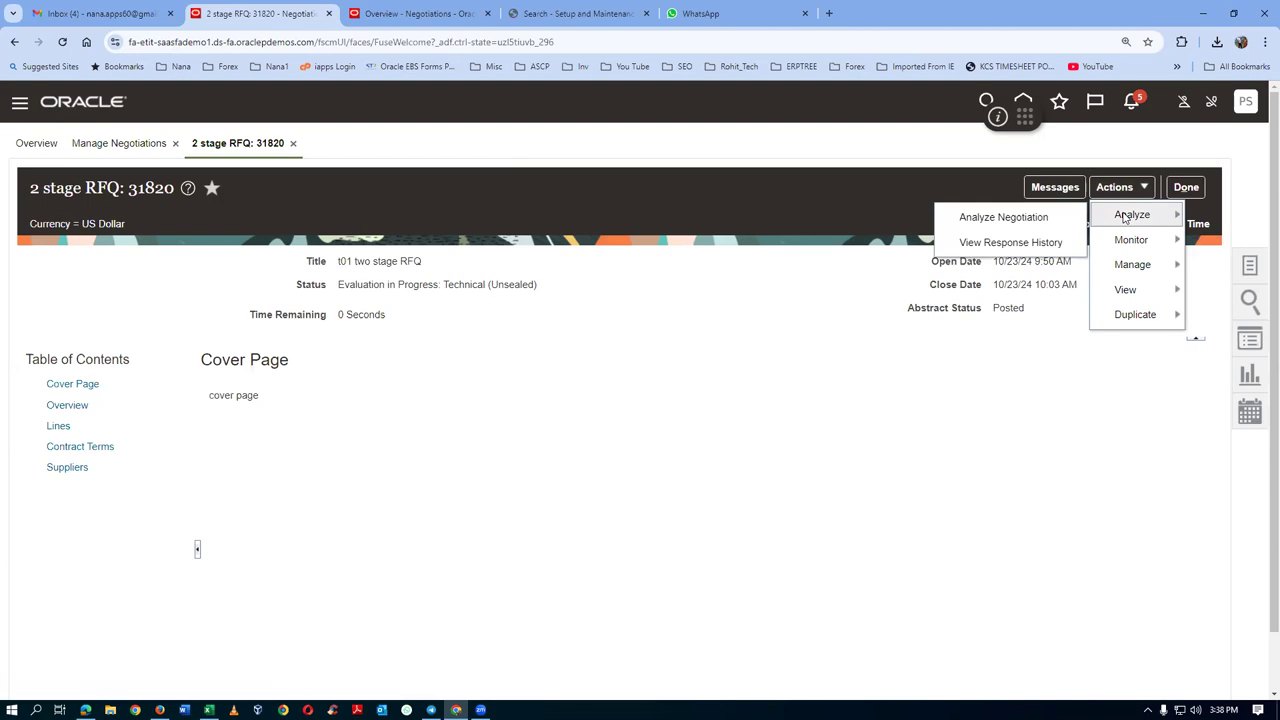
{"action": "left_click", "coordinate": [995, 243]}
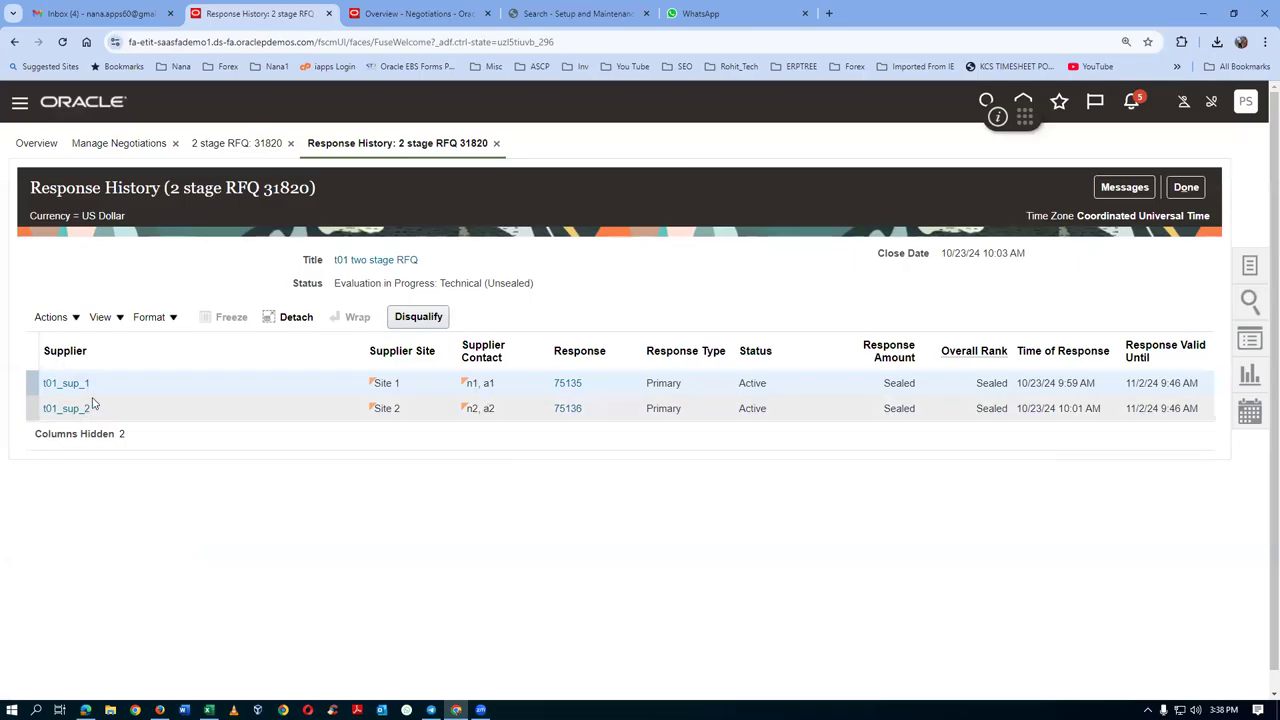
{"action": "left_click", "coordinate": [570, 408]}
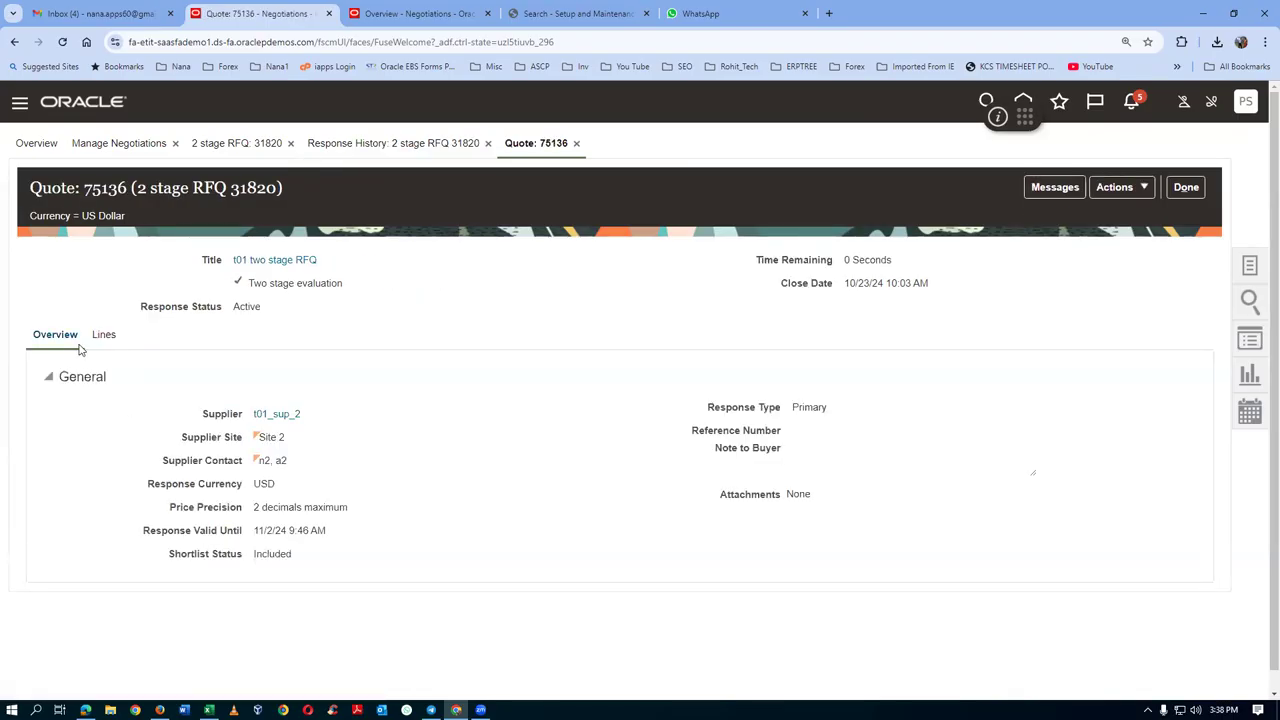
Step: Review quote 75136's Standard Inkjet Printer line: warranty response 2 against target 3
{"action": "left_click", "coordinate": [101, 336]}
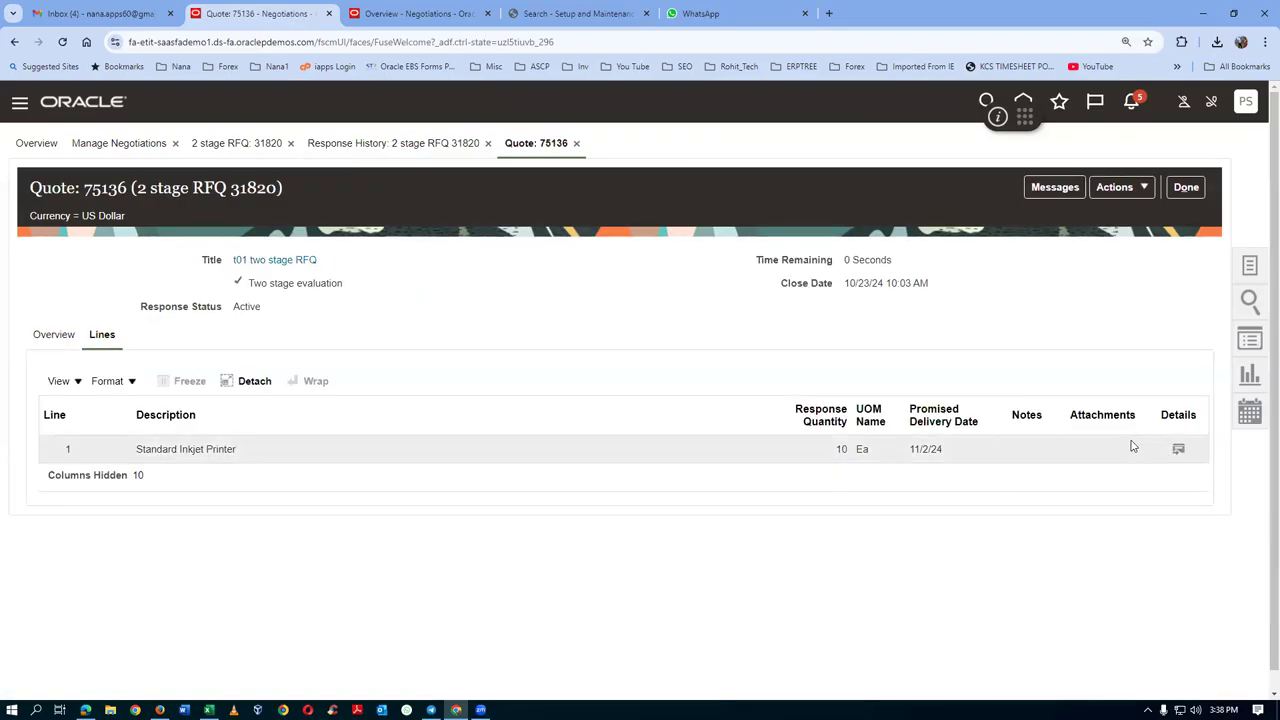
{"action": "left_click", "coordinate": [1178, 451]}
{"action": "left_click", "coordinate": [1183, 187]}
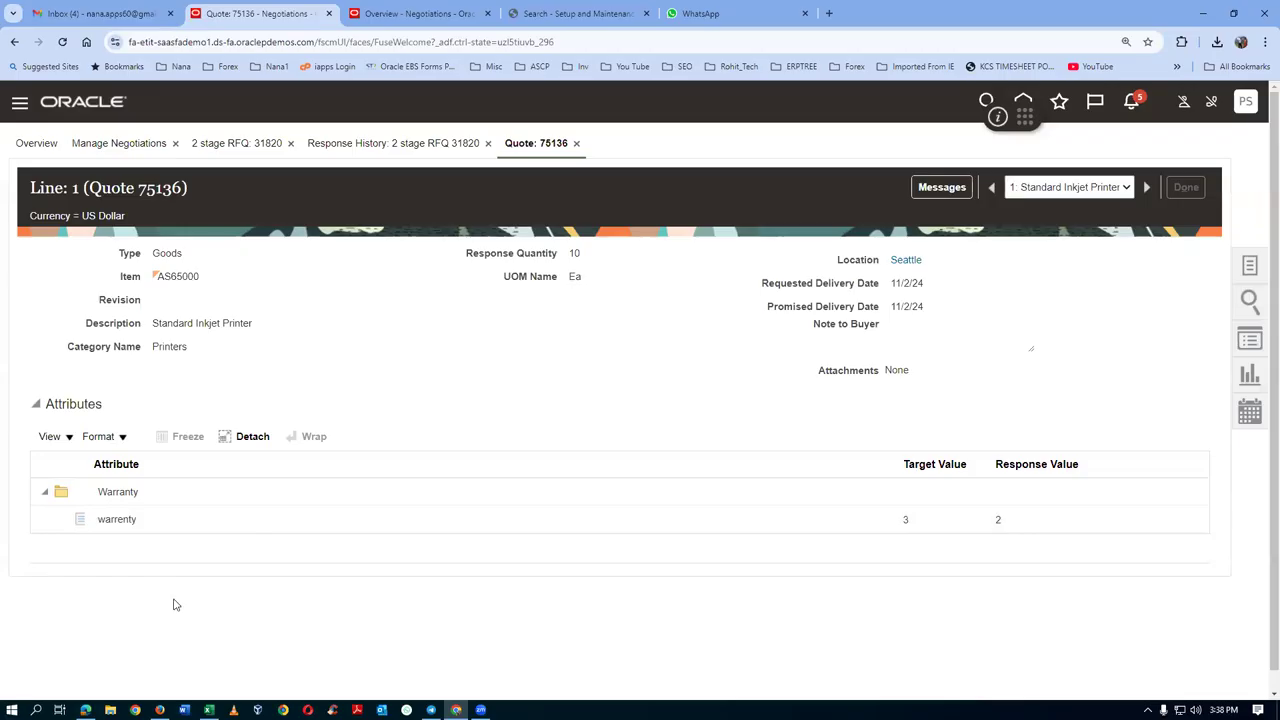
{"action": "key", "text": "alt+Tab"}
Step: In Supplier Portal, show the quote's response history as the supplier
{"action": "key", "text": "Tab"}
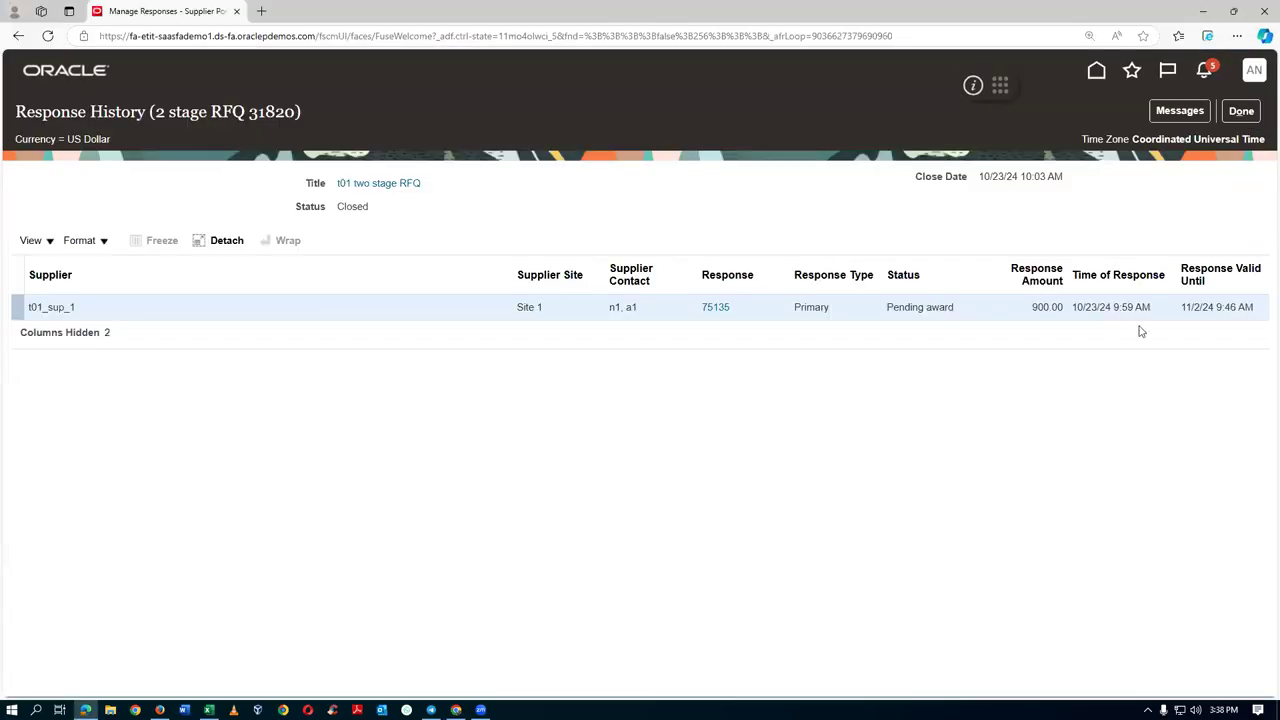
{"action": "left_click", "coordinate": [1246, 117]}
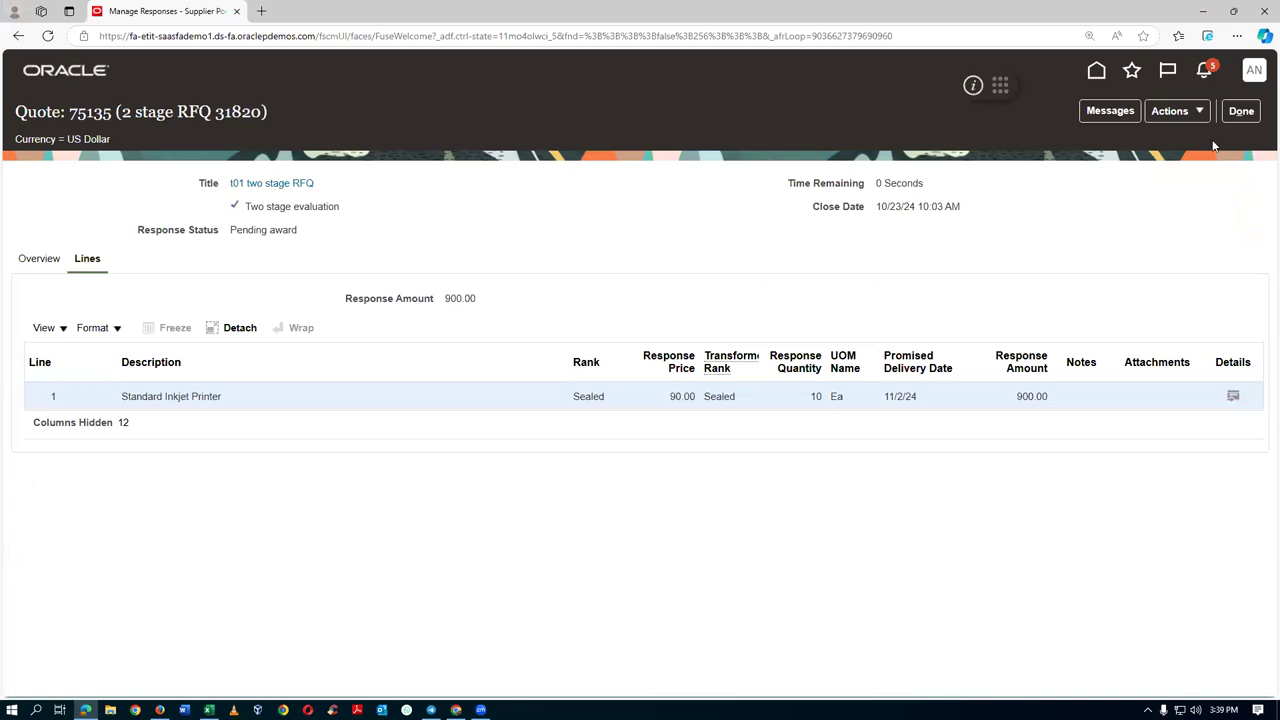
{"action": "left_click", "coordinate": [1179, 110]}
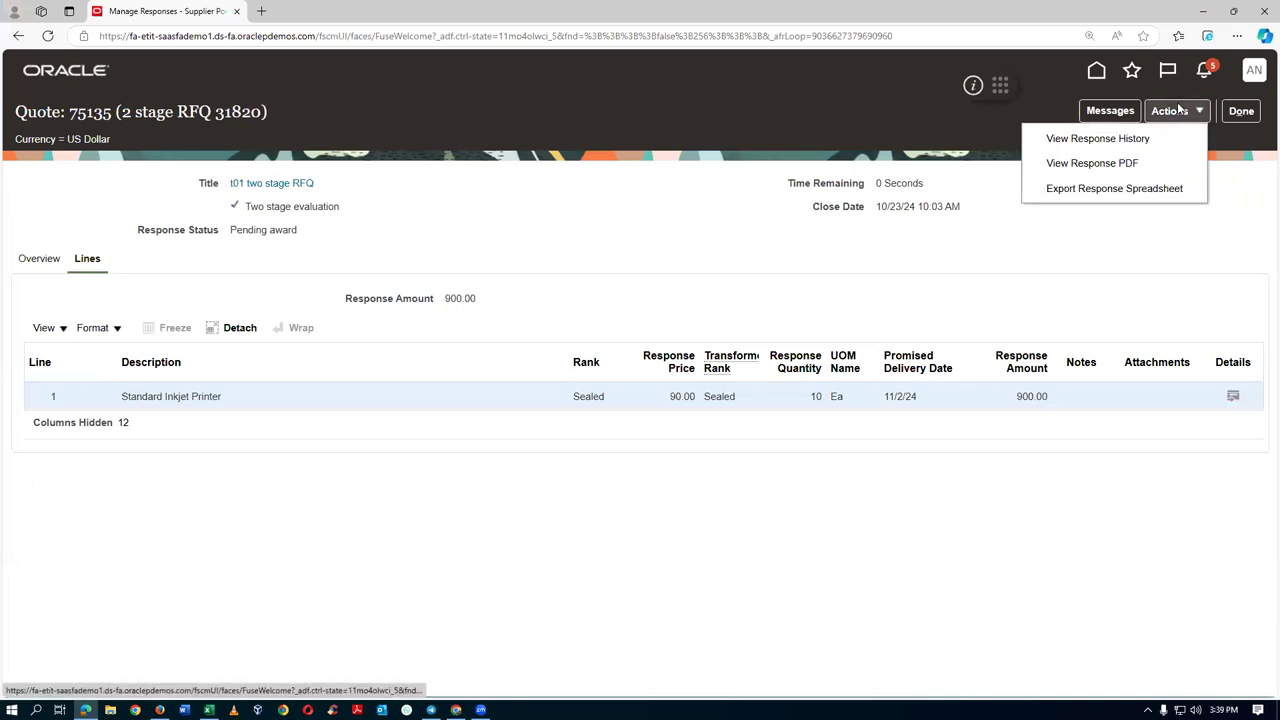
{"action": "left_click", "coordinate": [1062, 138]}
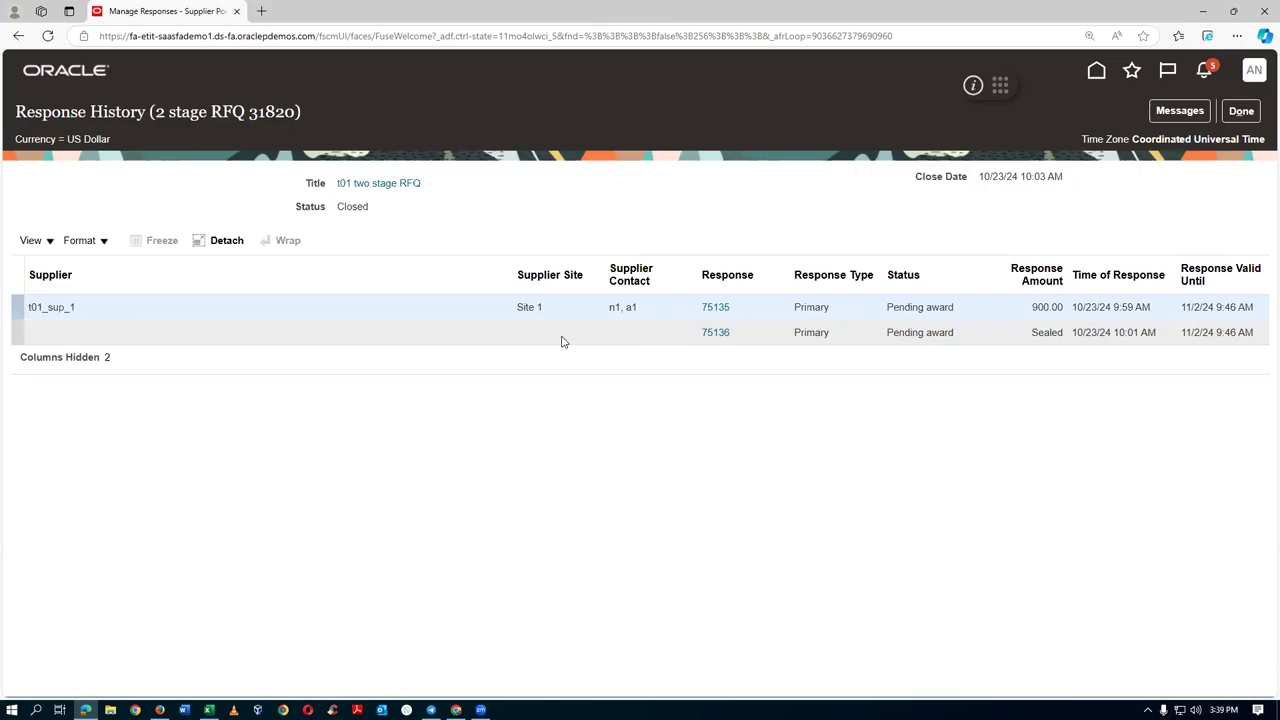
Step: Review response 75136's printer line (10 Ea, due 11/2/24), then return to the buyer's quote
{"action": "left_click", "coordinate": [723, 340]}
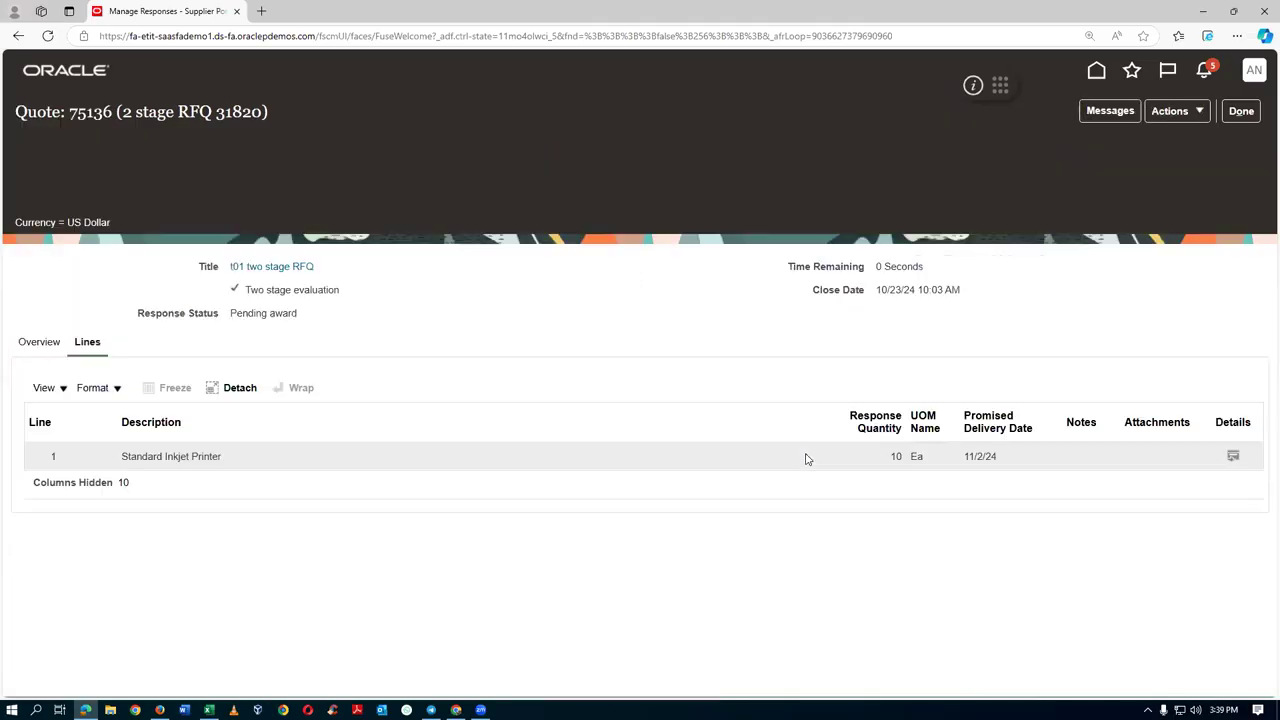
{"action": "left_click", "coordinate": [1233, 372]}
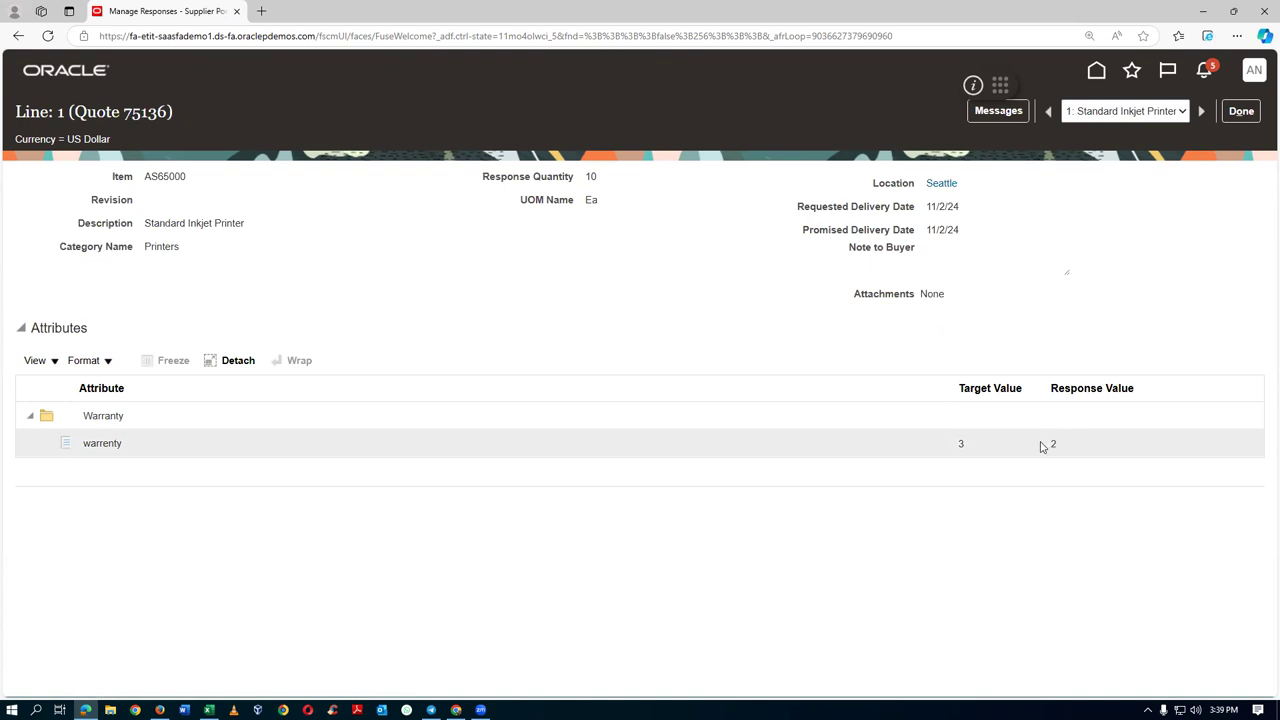
{"action": "left_click", "coordinate": [1240, 111]}
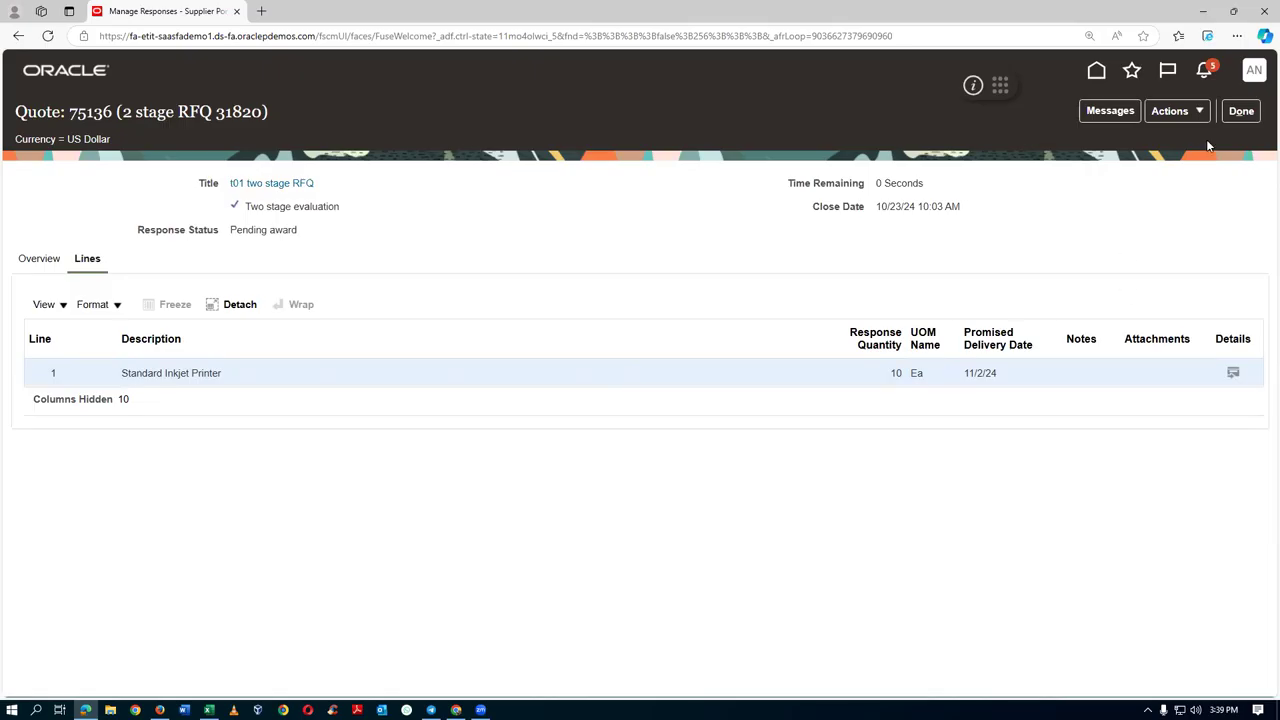
{"action": "left_click", "coordinate": [1251, 116]}
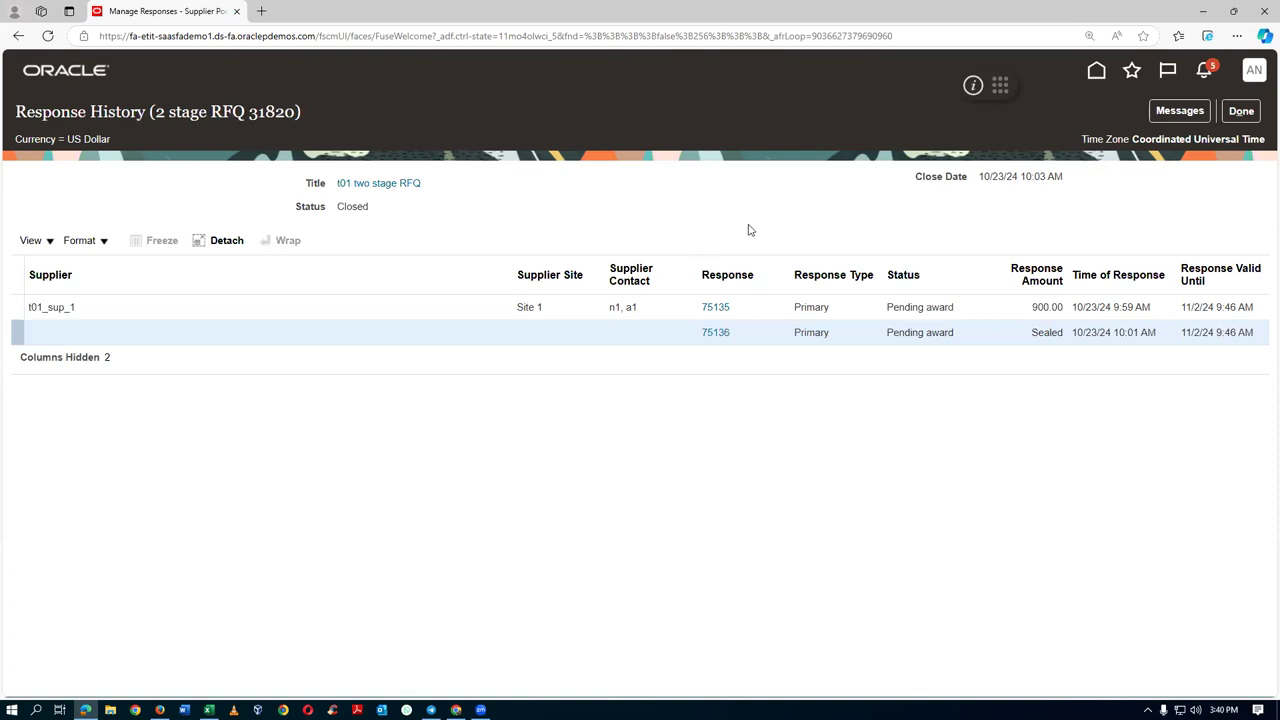
{"action": "key", "text": "alt+Tab"}
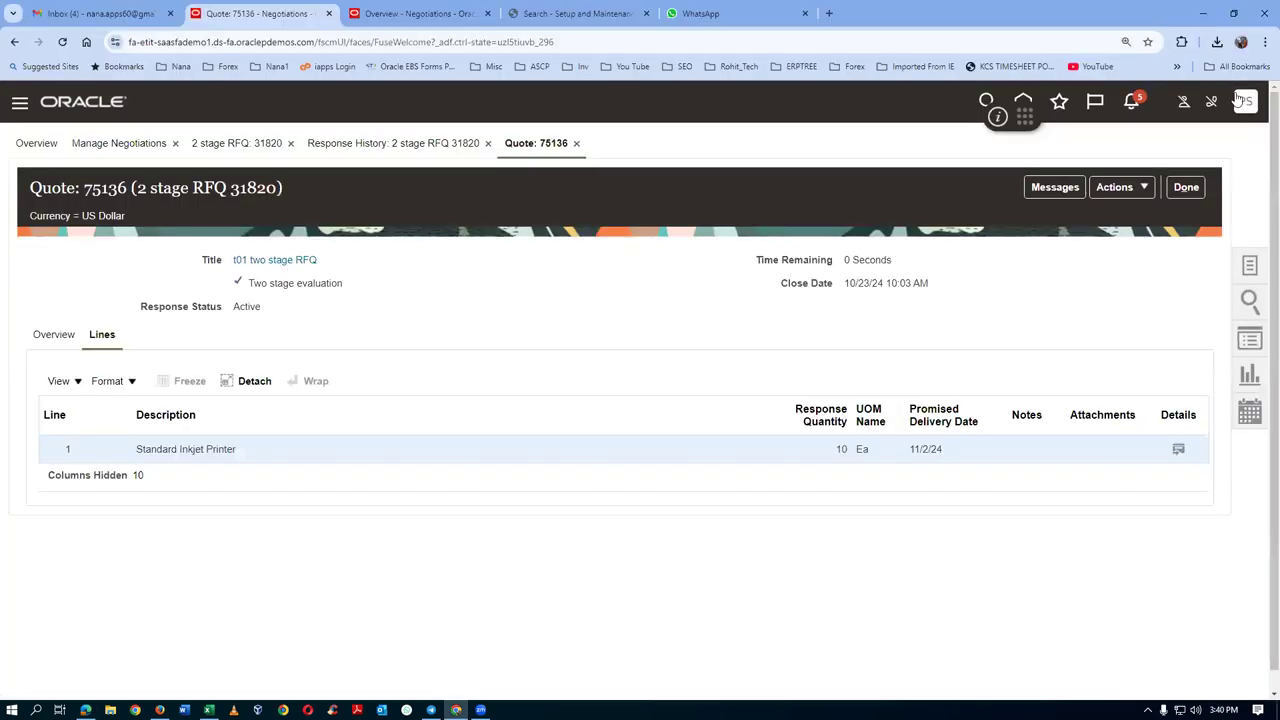
Step: Return to the RFQ 31820 overview and inspect the Manage actions without choosing any
{"action": "left_click", "coordinate": [1133, 186]}
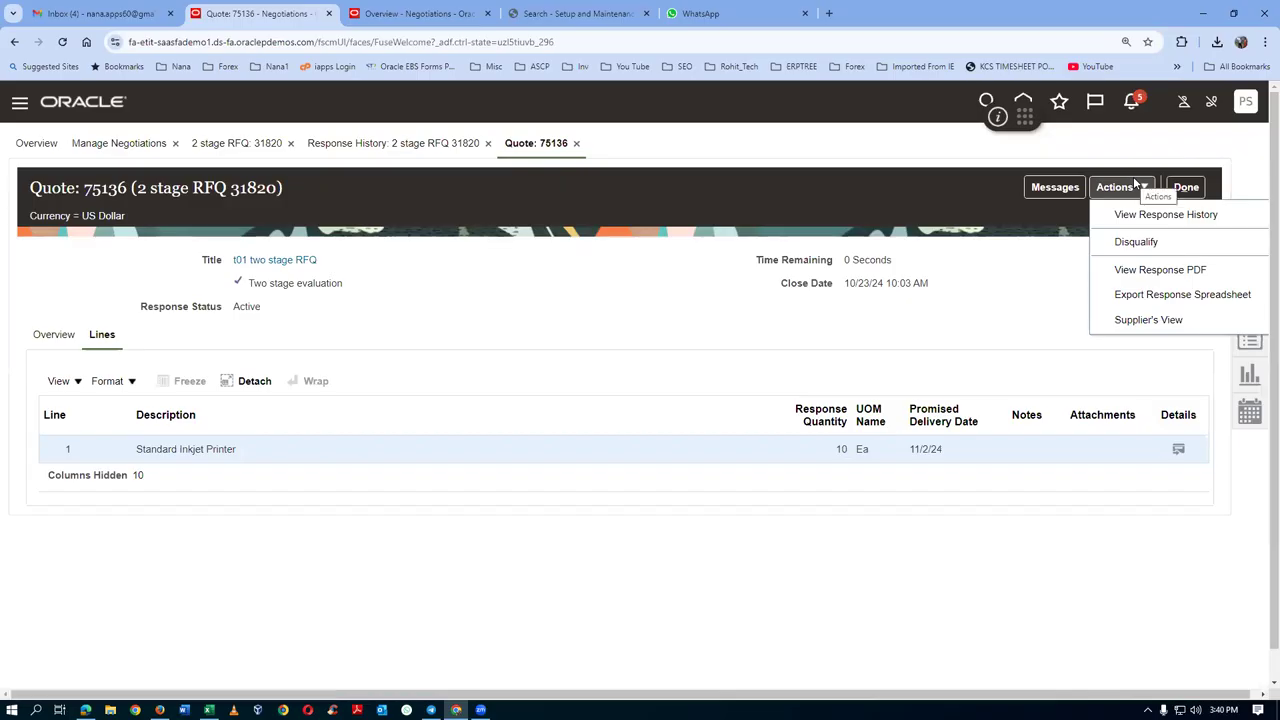
{"action": "left_click", "coordinate": [990, 305]}
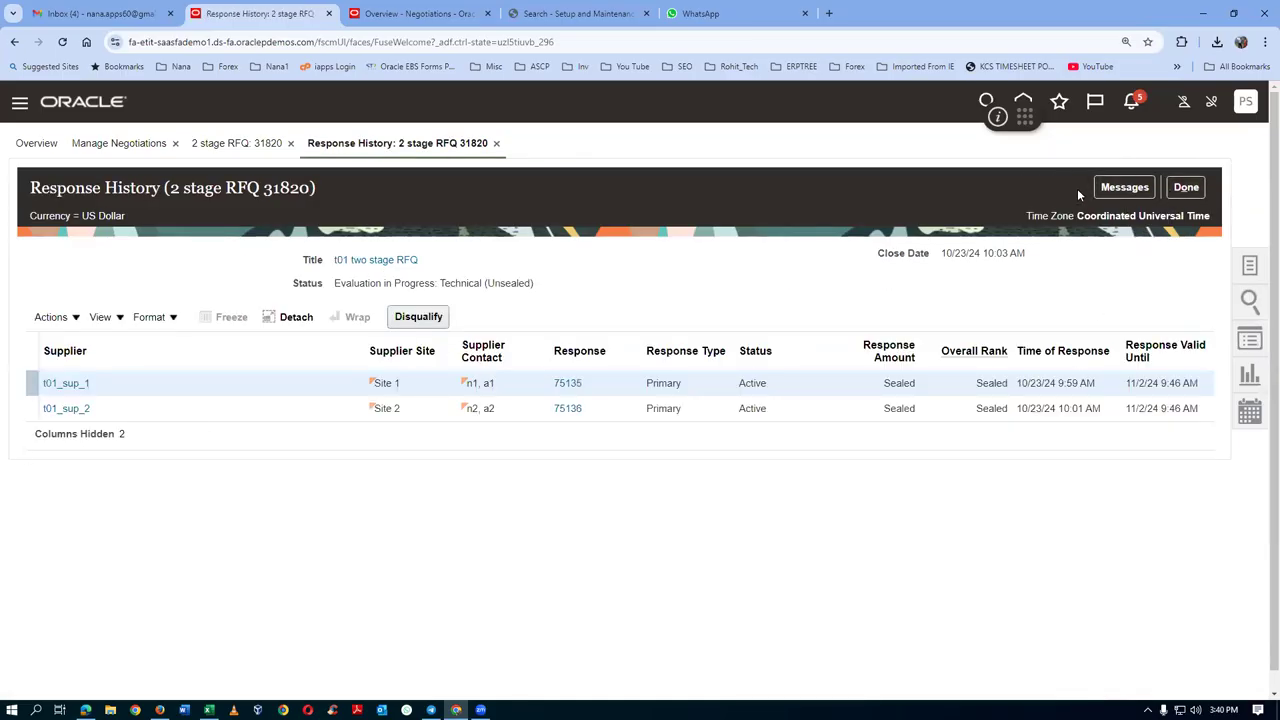
{"action": "left_click", "coordinate": [1186, 188]}
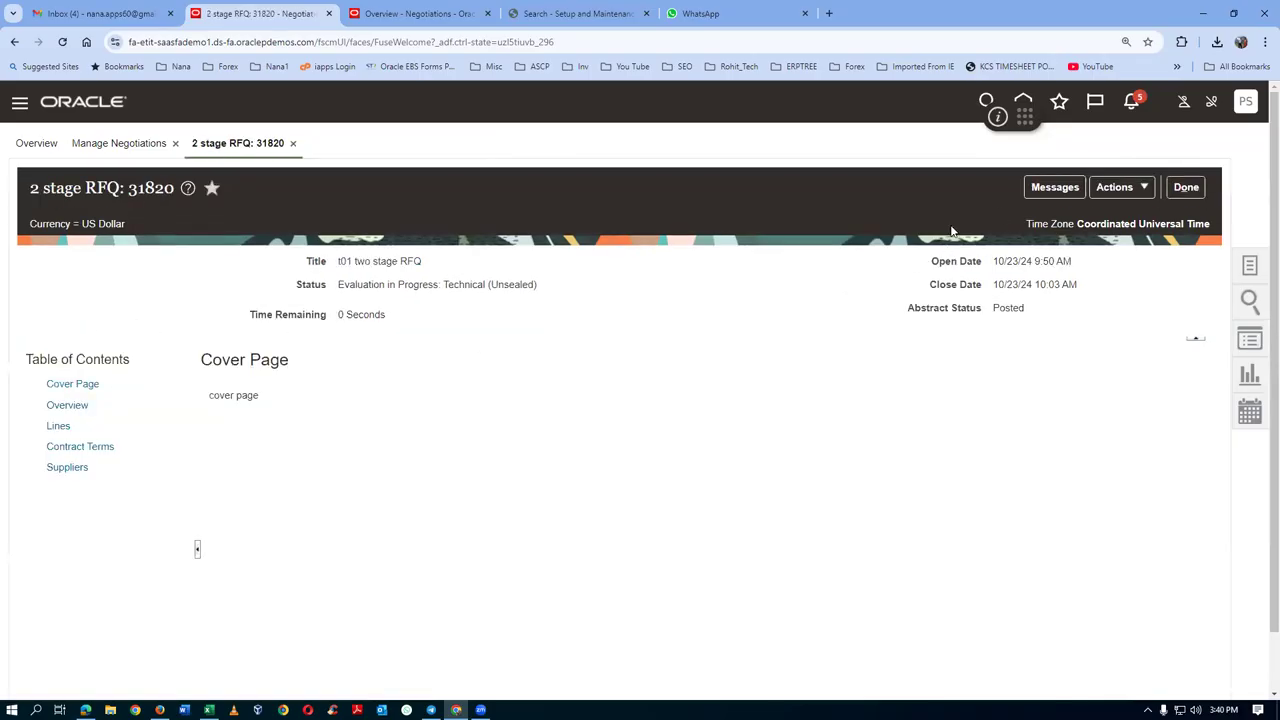
{"action": "left_click", "coordinate": [1112, 188]}
{"action": "mouse_move", "coordinate": [1126, 266]}
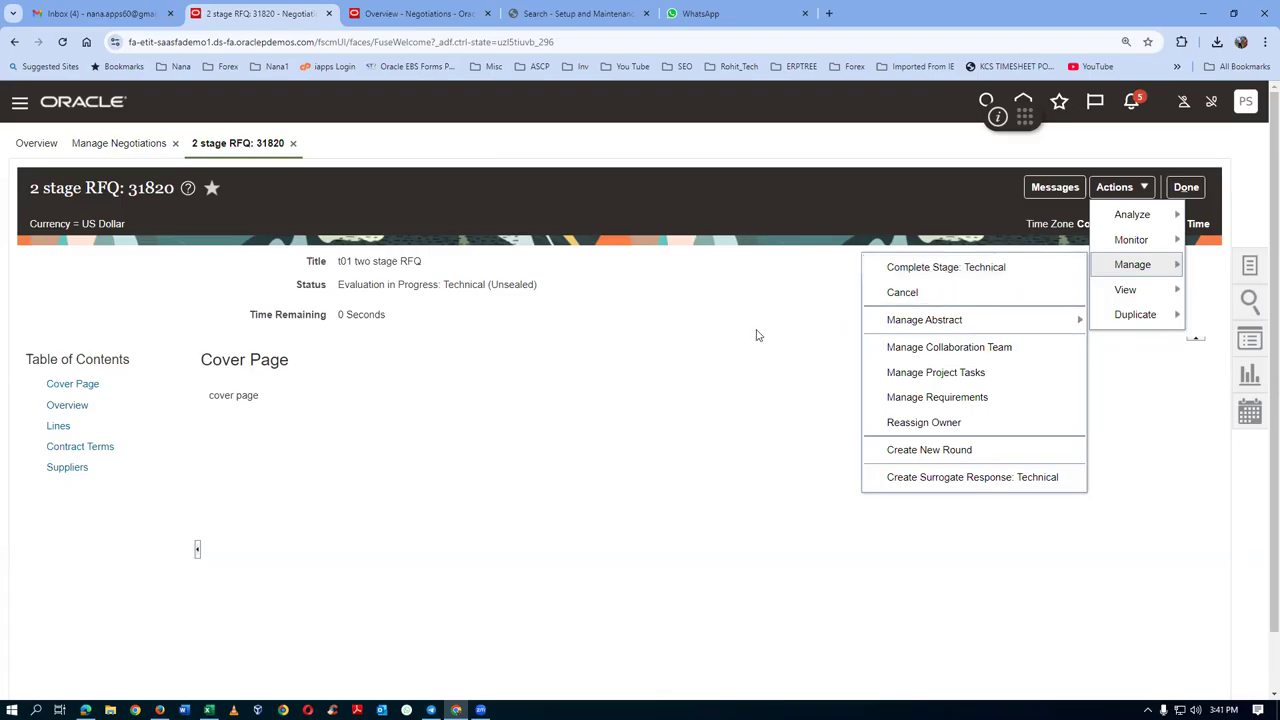
{"action": "left_click", "coordinate": [743, 401]}
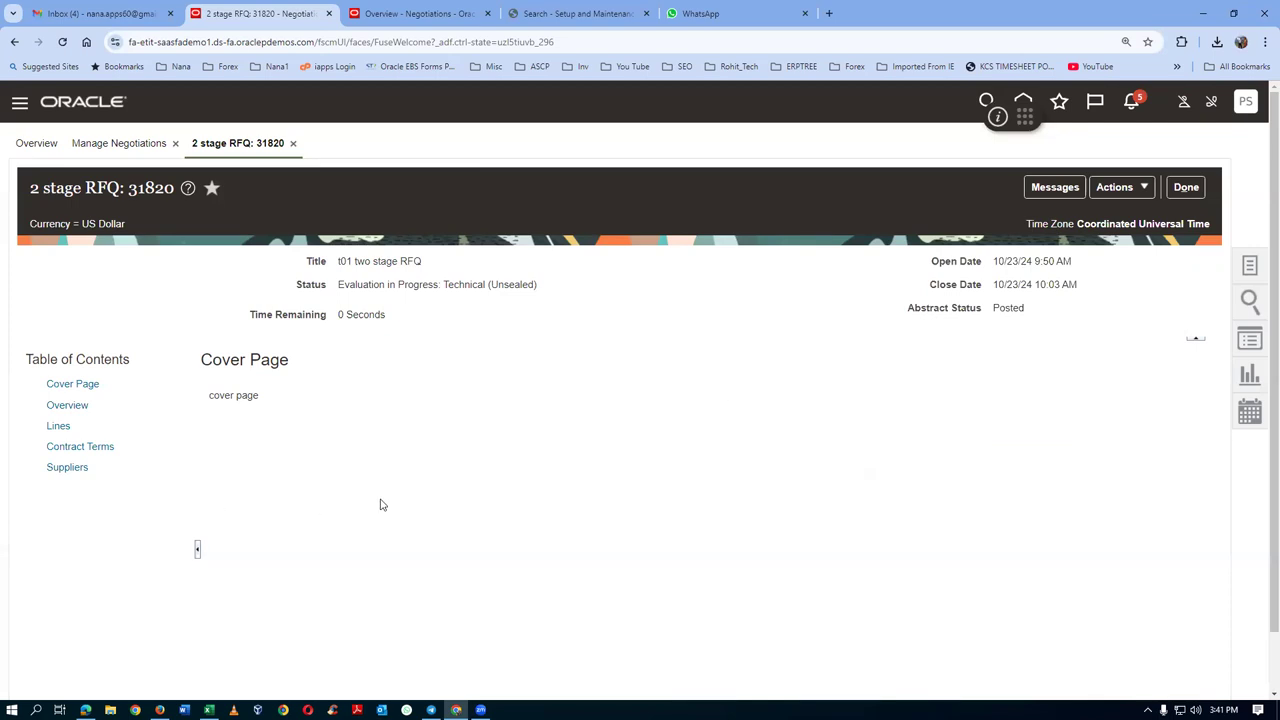
{"action": "key", "text": "alt+Tab"}
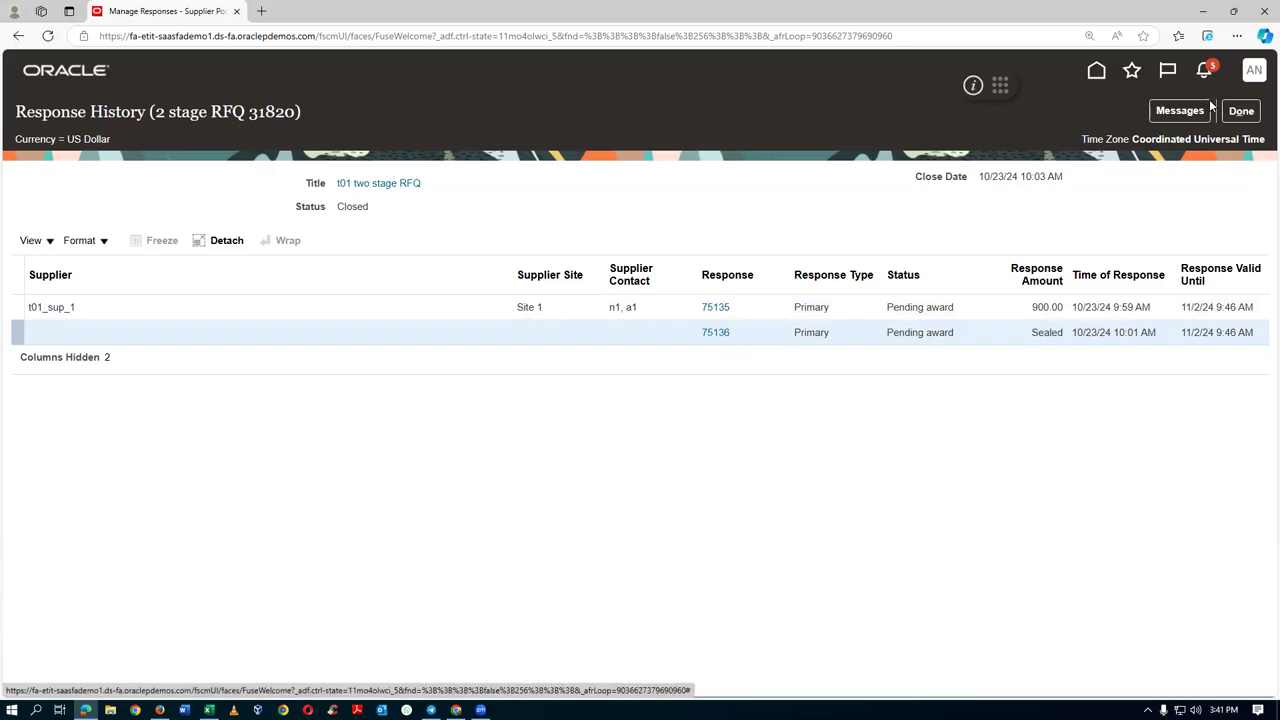
Step: Return to quote 75135, then move the worksheet checklist to the Complete Stage - Technical step
{"action": "left_click", "coordinate": [1240, 111]}
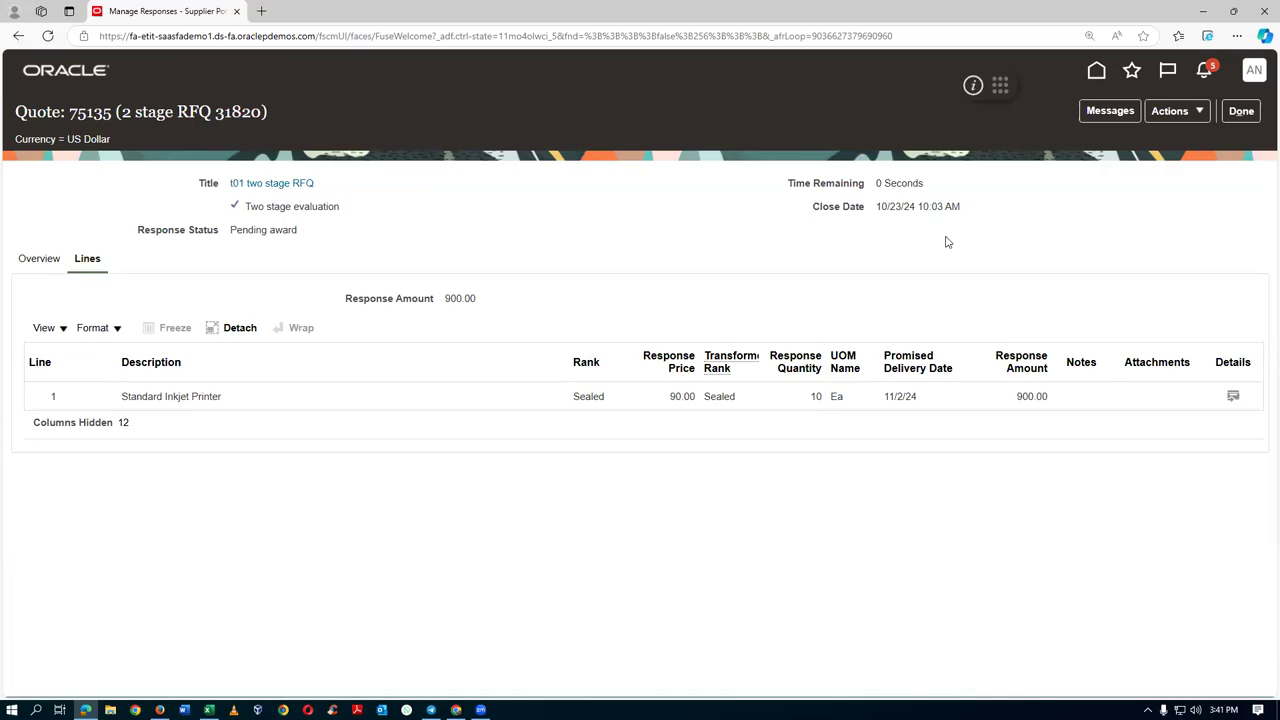
{"action": "key", "text": "alt+Tab"}
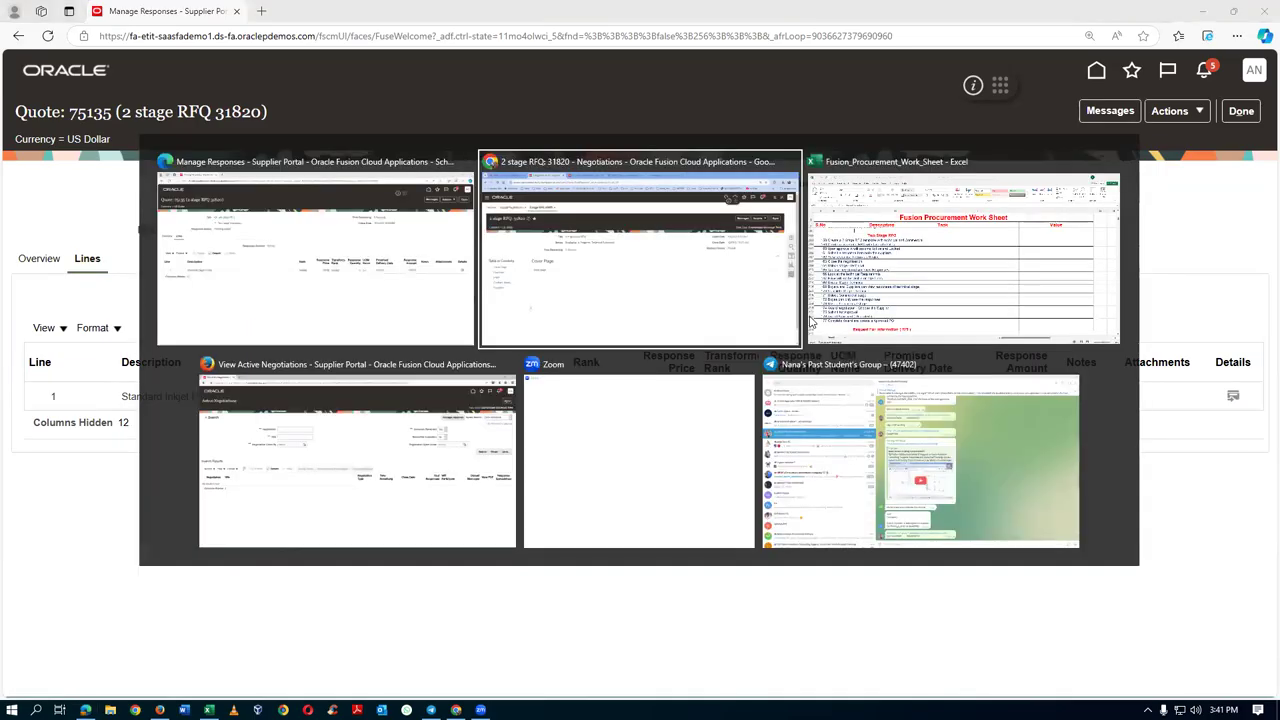
{"action": "left_click", "coordinate": [811, 322]}
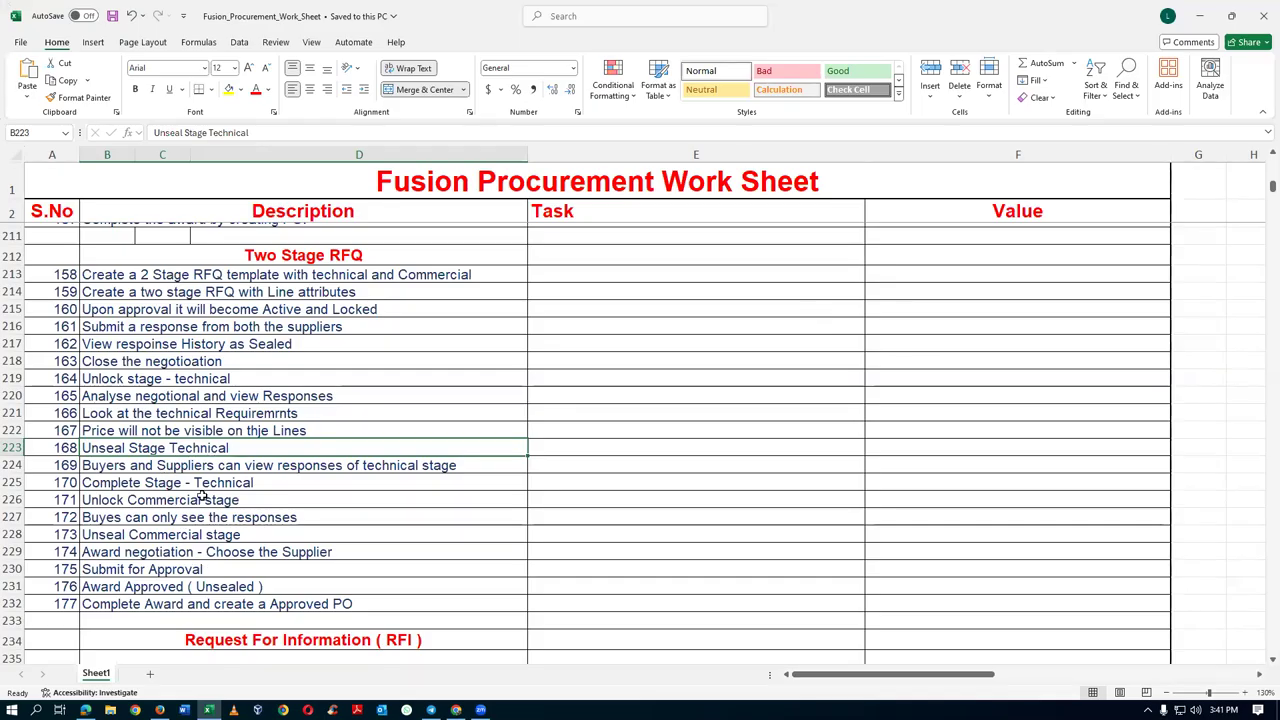
{"action": "left_click", "coordinate": [175, 467]}
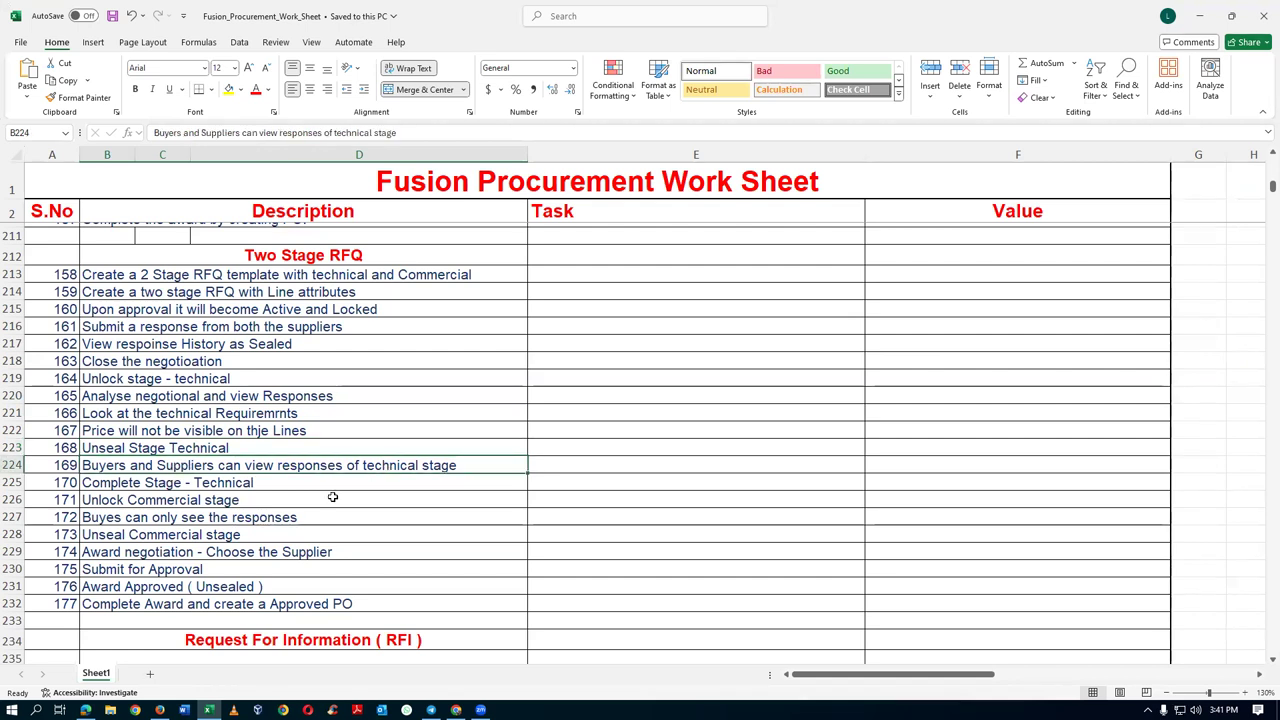
{"action": "left_click", "coordinate": [252, 486]}
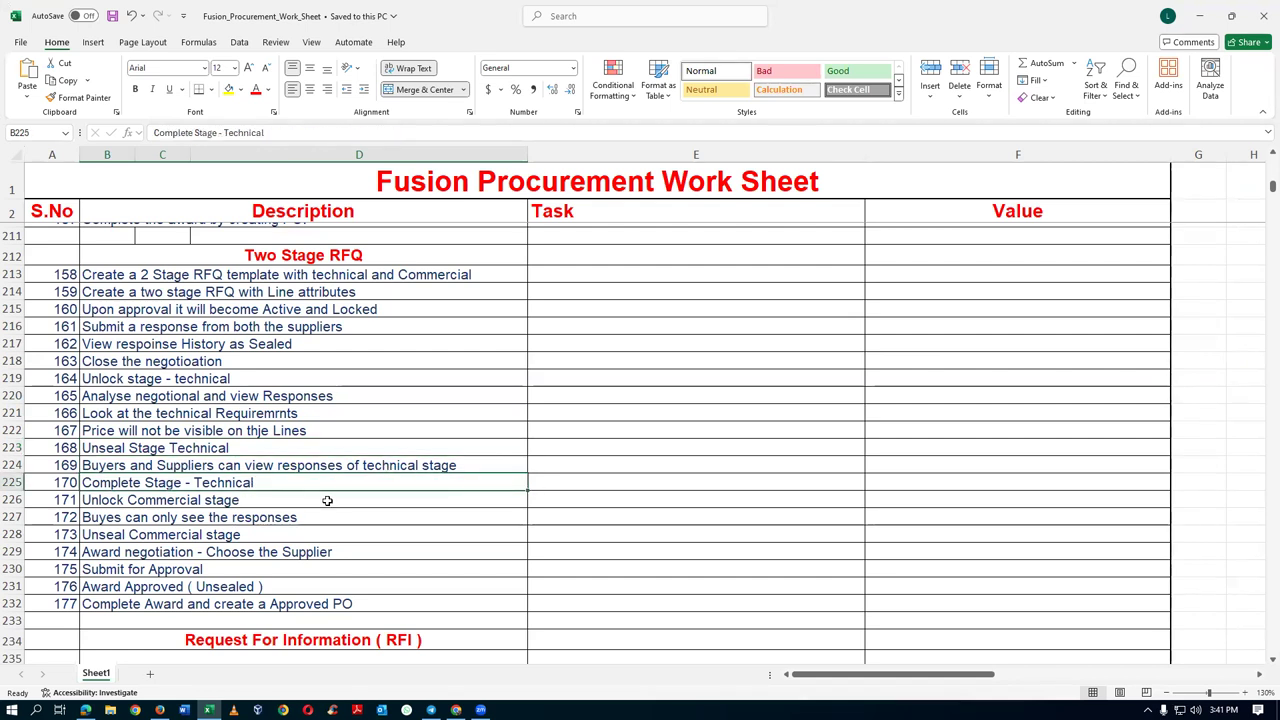
Step: Complete the technical stage of RFQ 31820, accepting the shortlist warning, so it reads Evaluation Completed: Technical (Unsealed)
{"action": "key", "text": "alt+Tab"}
{"action": "key", "text": "alt+Tab"}
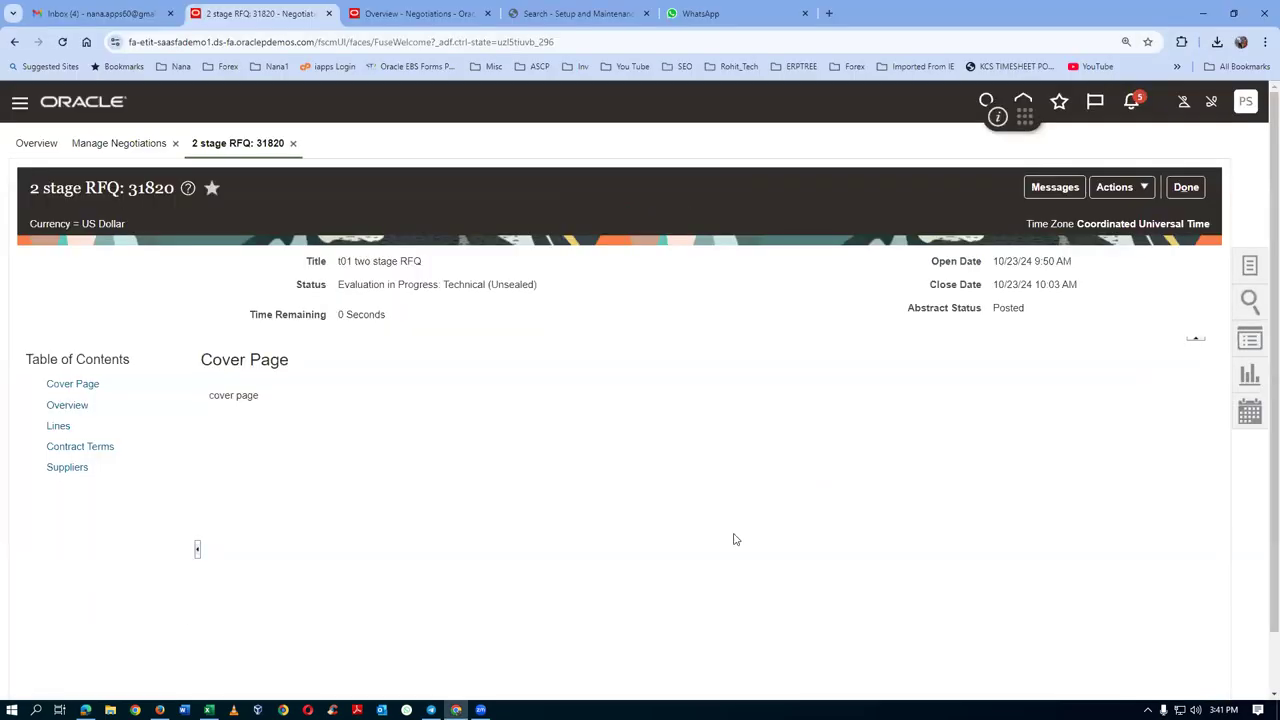
{"action": "left_click", "coordinate": [1118, 187]}
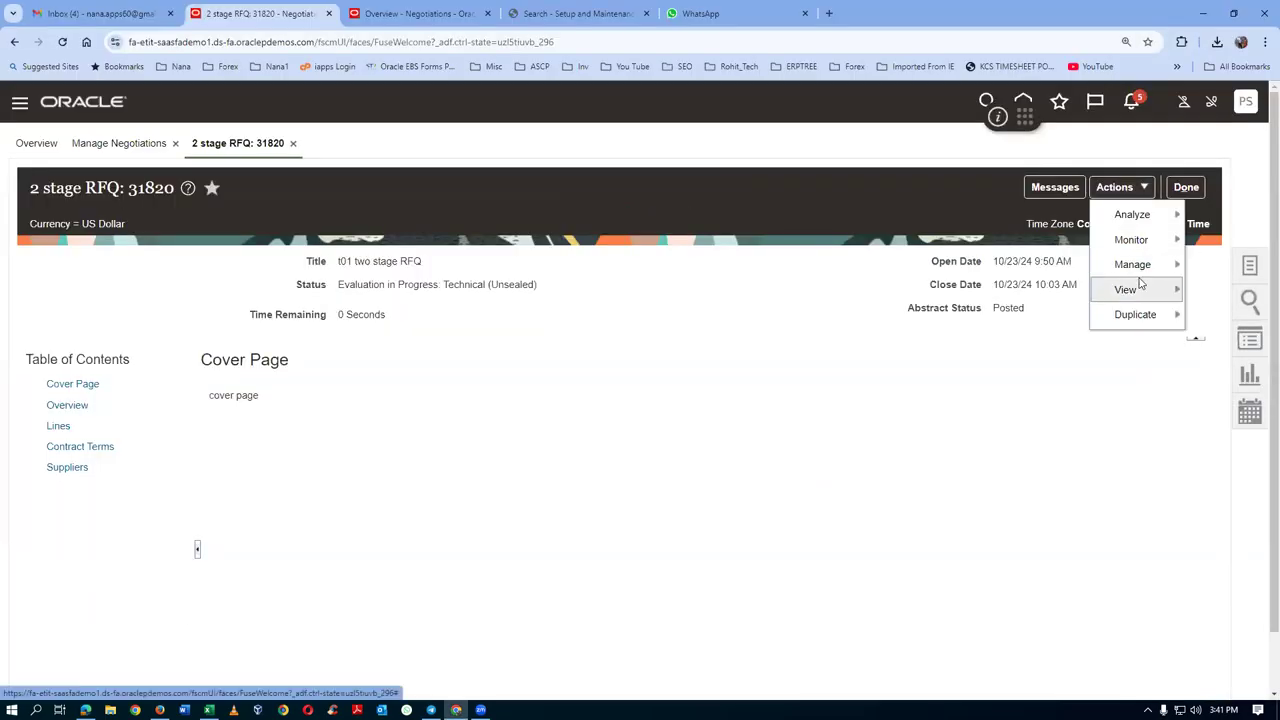
{"action": "mouse_move", "coordinate": [1140, 268]}
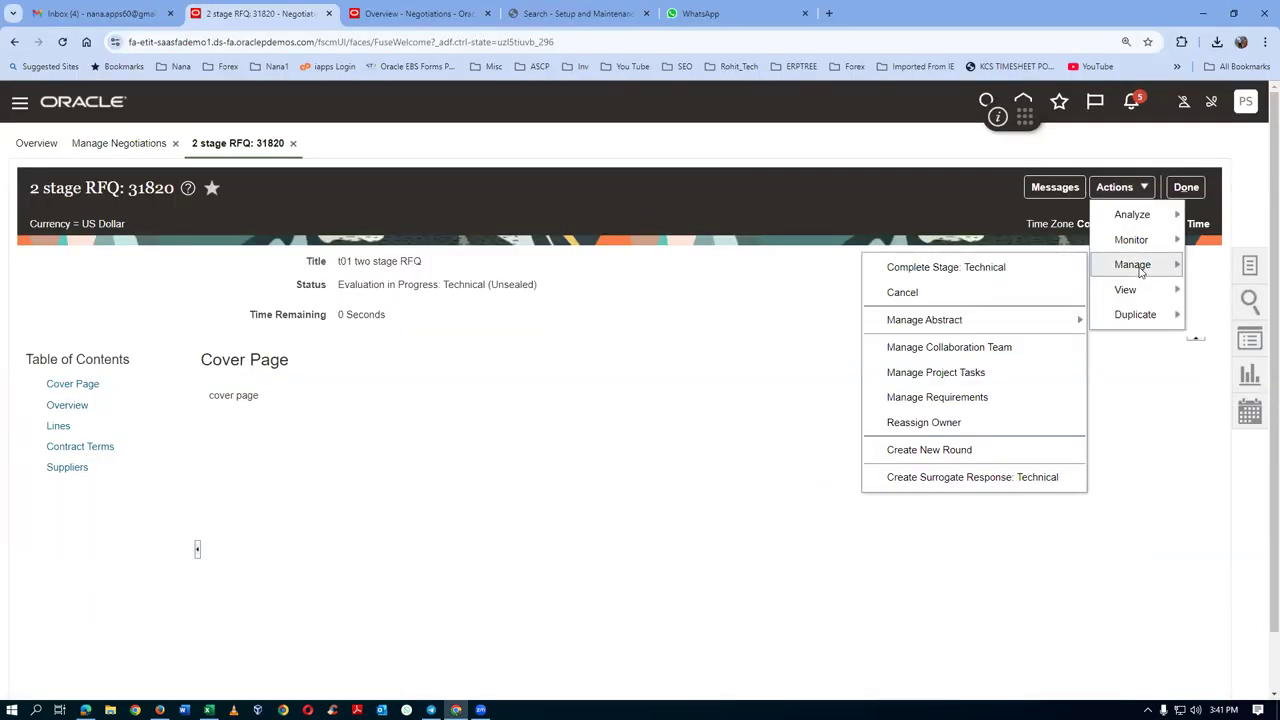
{"action": "left_click", "coordinate": [943, 268]}
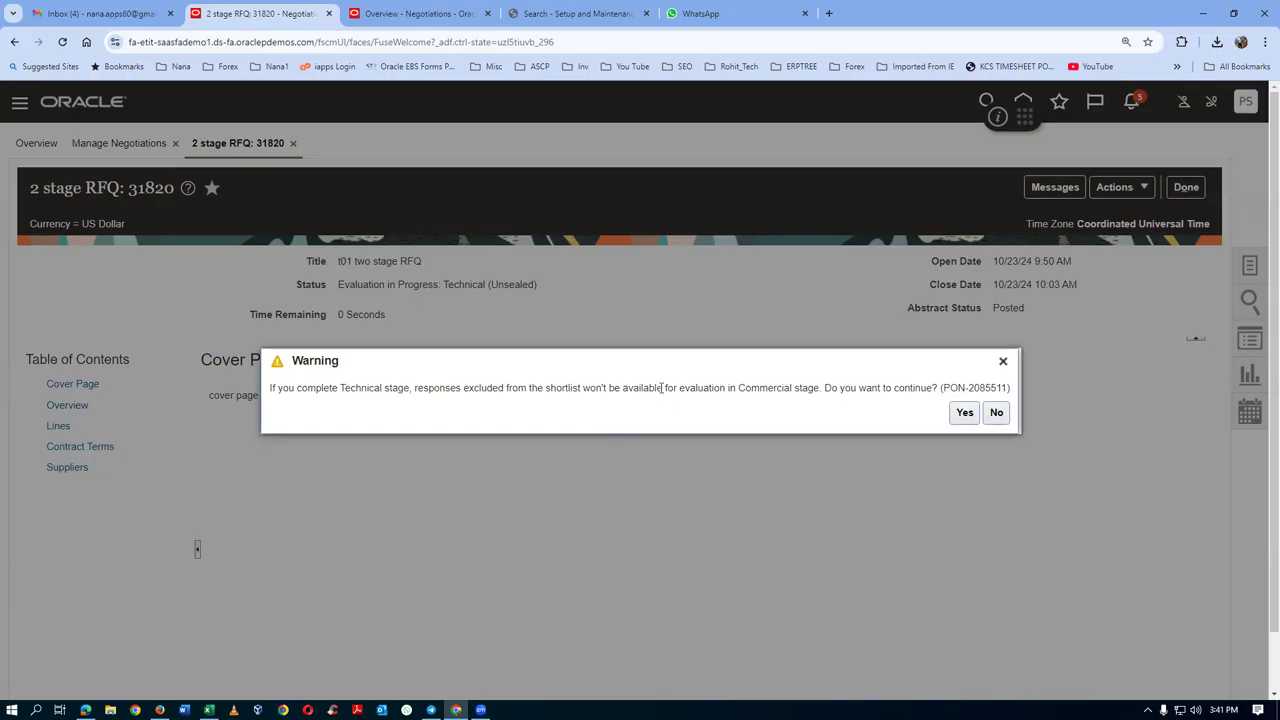
{"action": "left_click_drag", "start_coordinate": [526, 388], "coordinate": [631, 390]}
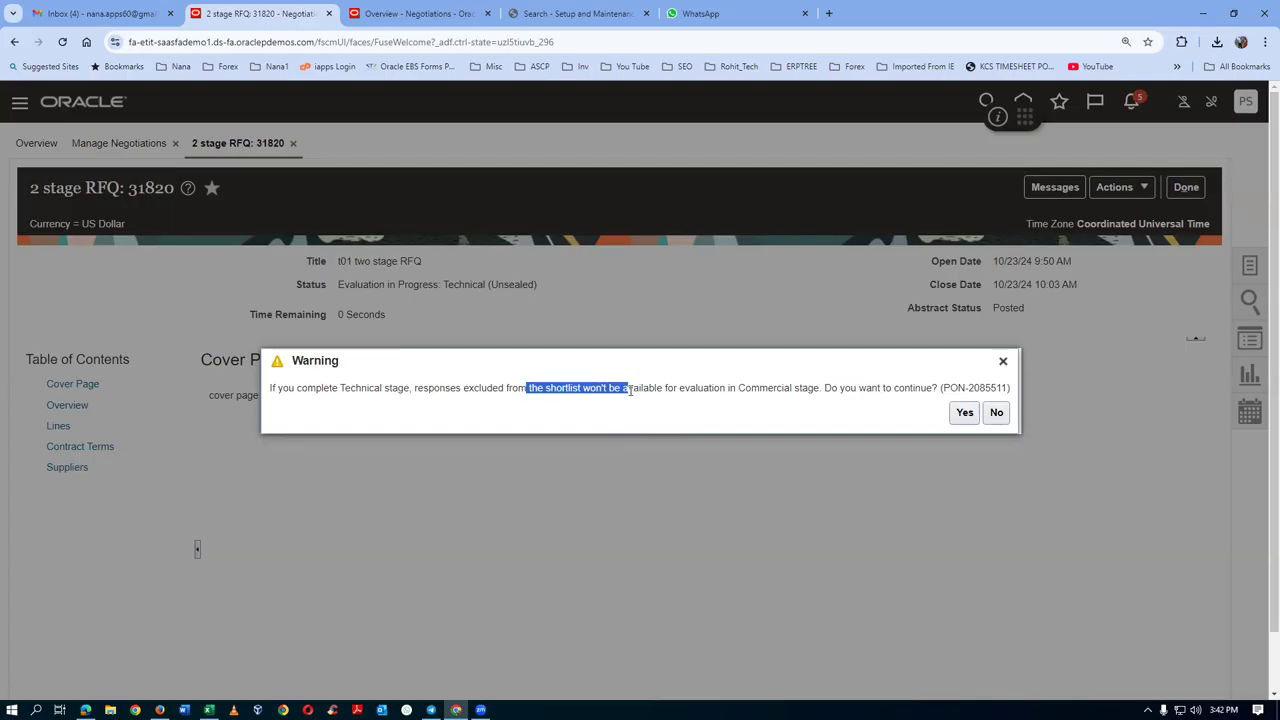
{"action": "left_click", "coordinate": [789, 392]}
{"action": "left_click", "coordinate": [964, 414]}
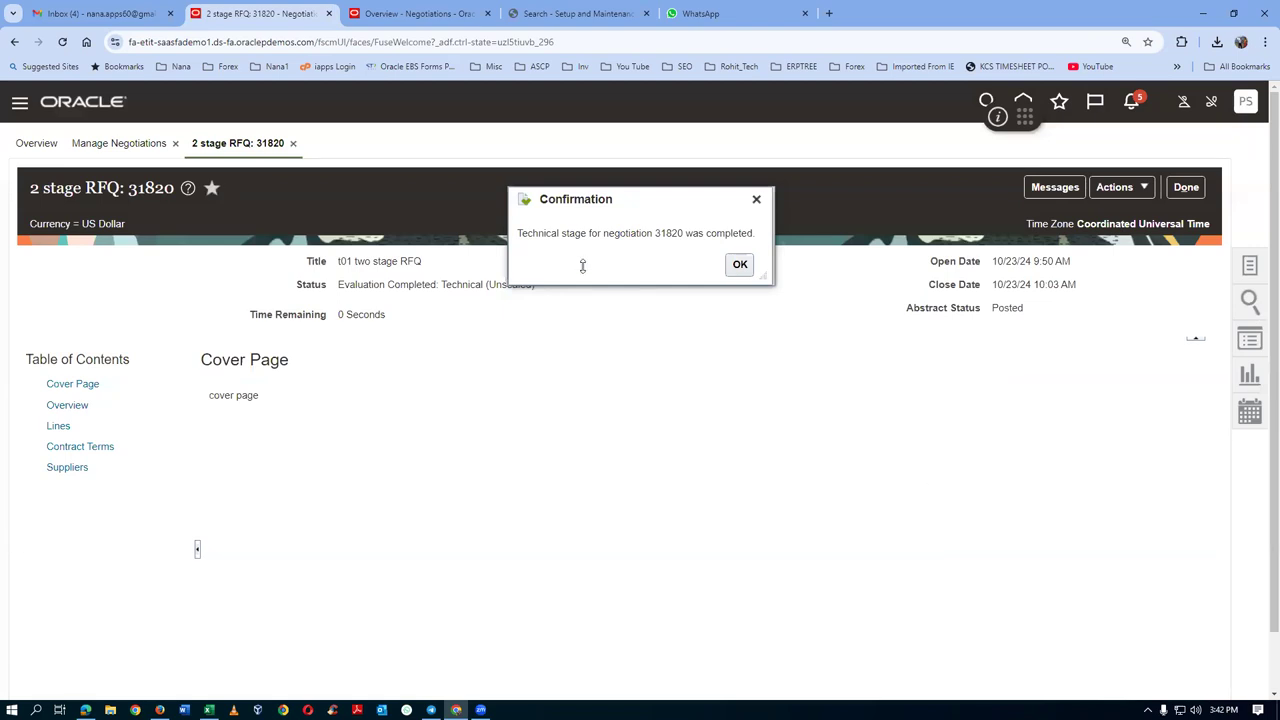
{"action": "left_click", "coordinate": [740, 265]}
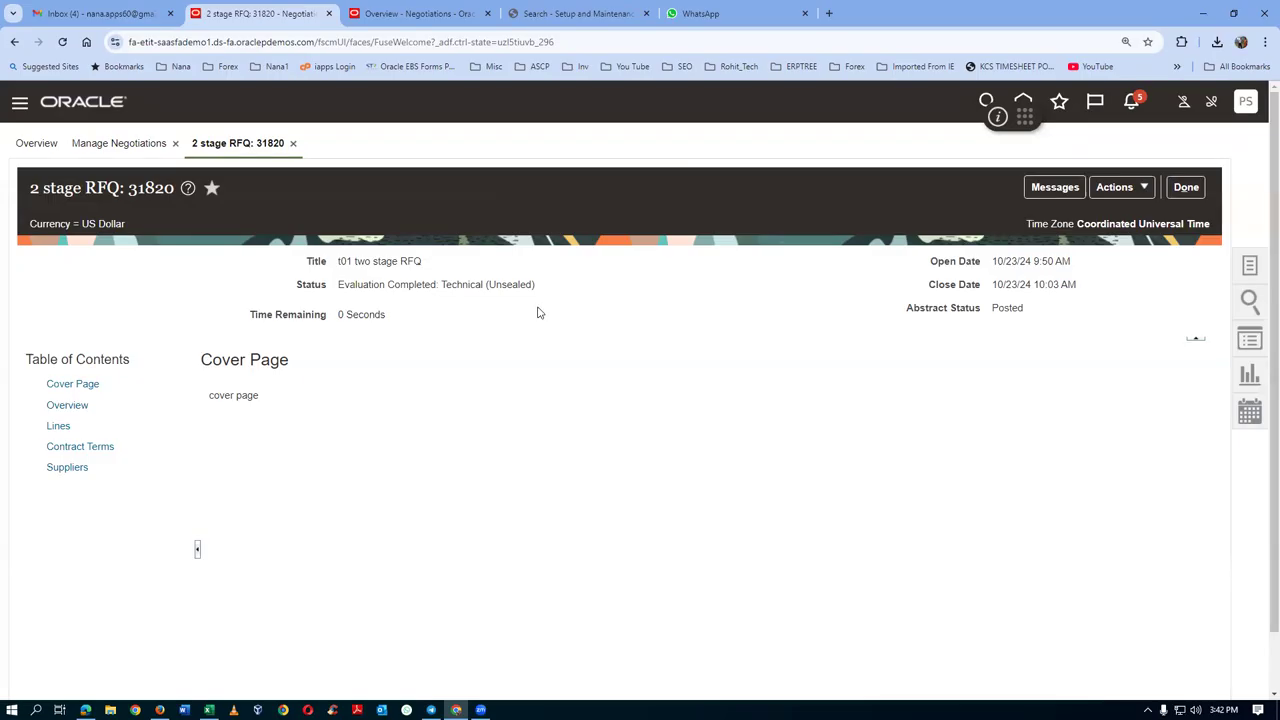
{"action": "key", "text": "alt+Tab"}
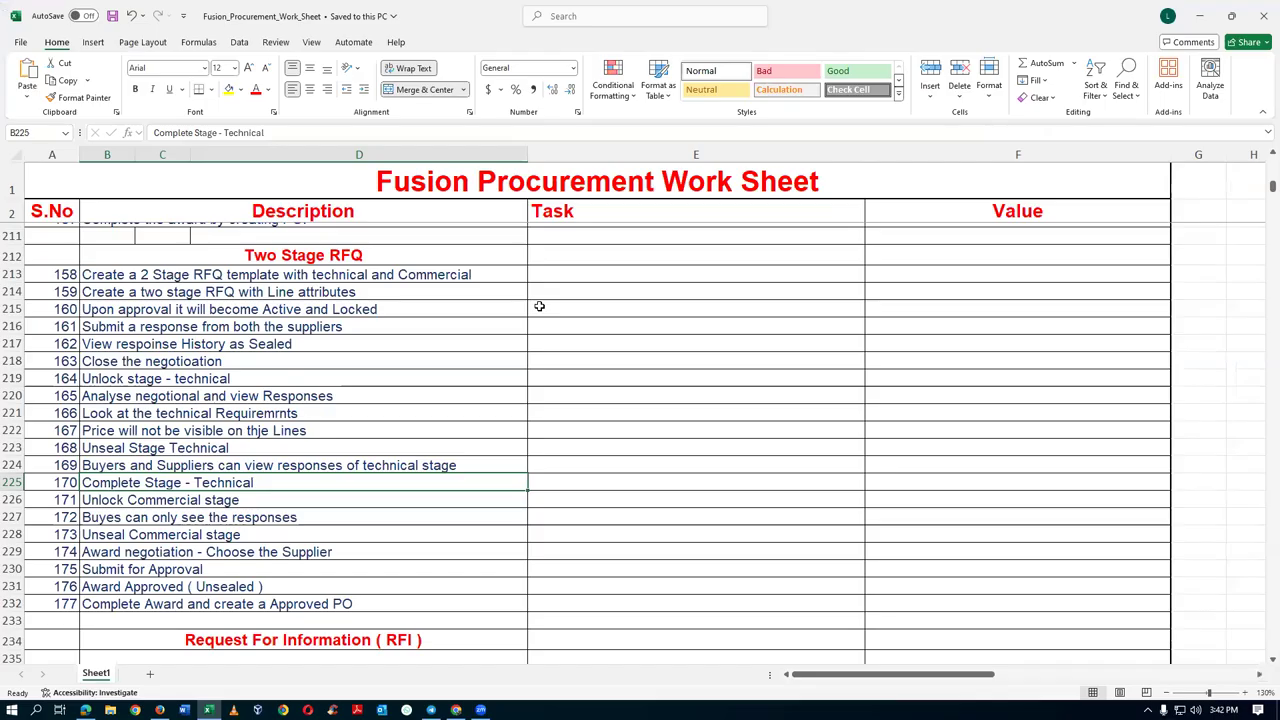
Step: Unlock the Commercial stage of RFQ 31820 so it reads Evaluation in Progress: Commercial (Unlocked)
{"action": "left_click", "coordinate": [137, 503]}
{"action": "key", "text": "alt+Tab"}
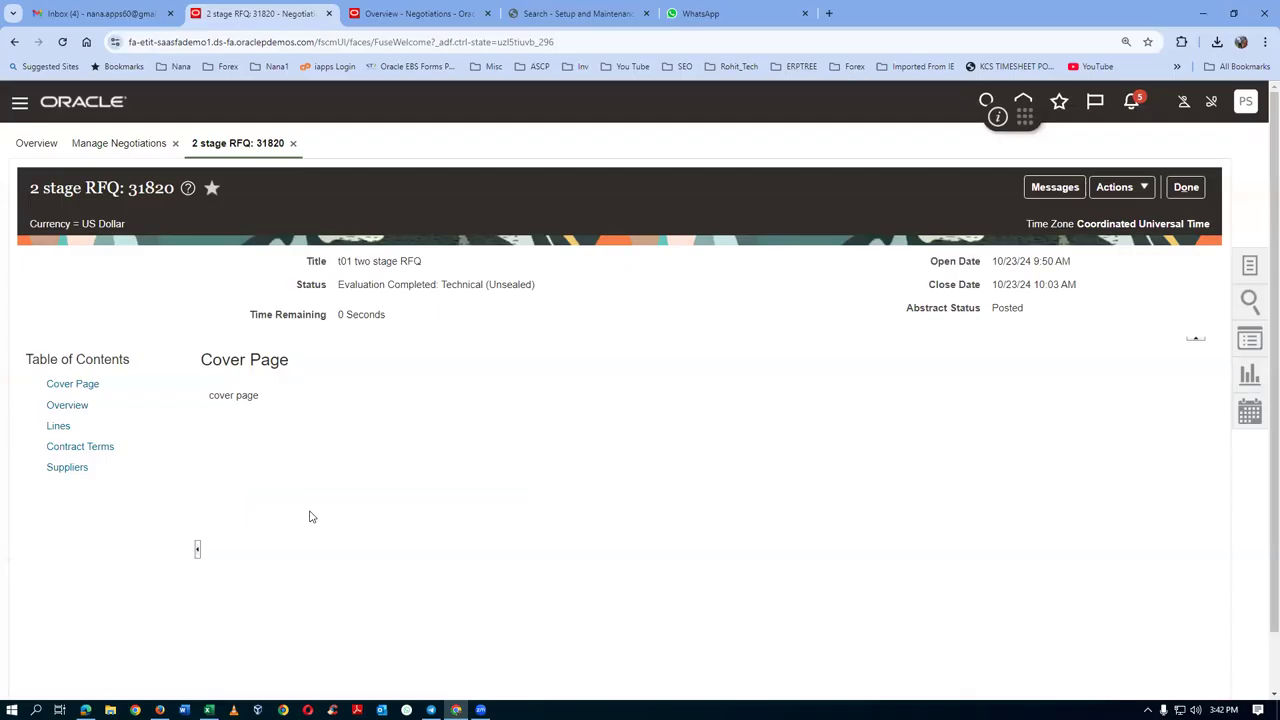
{"action": "left_click", "coordinate": [1118, 187]}
{"action": "mouse_move", "coordinate": [1137, 266]}
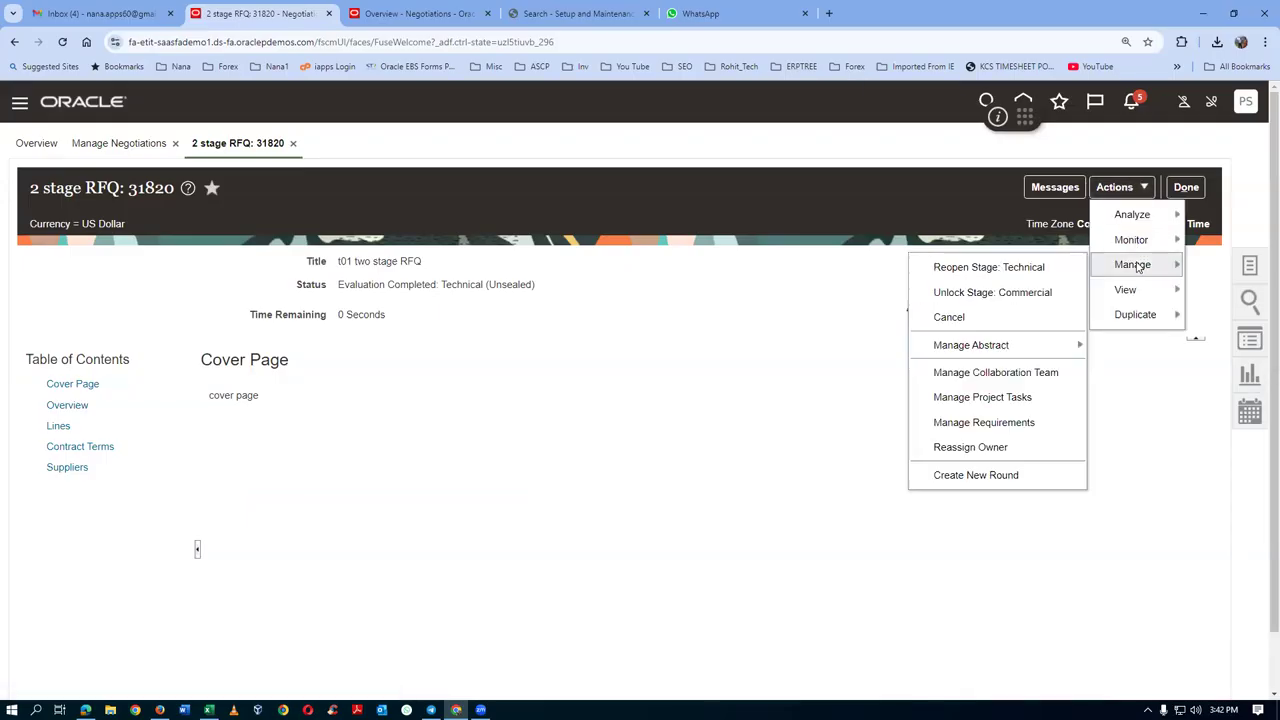
{"action": "left_click", "coordinate": [955, 299]}
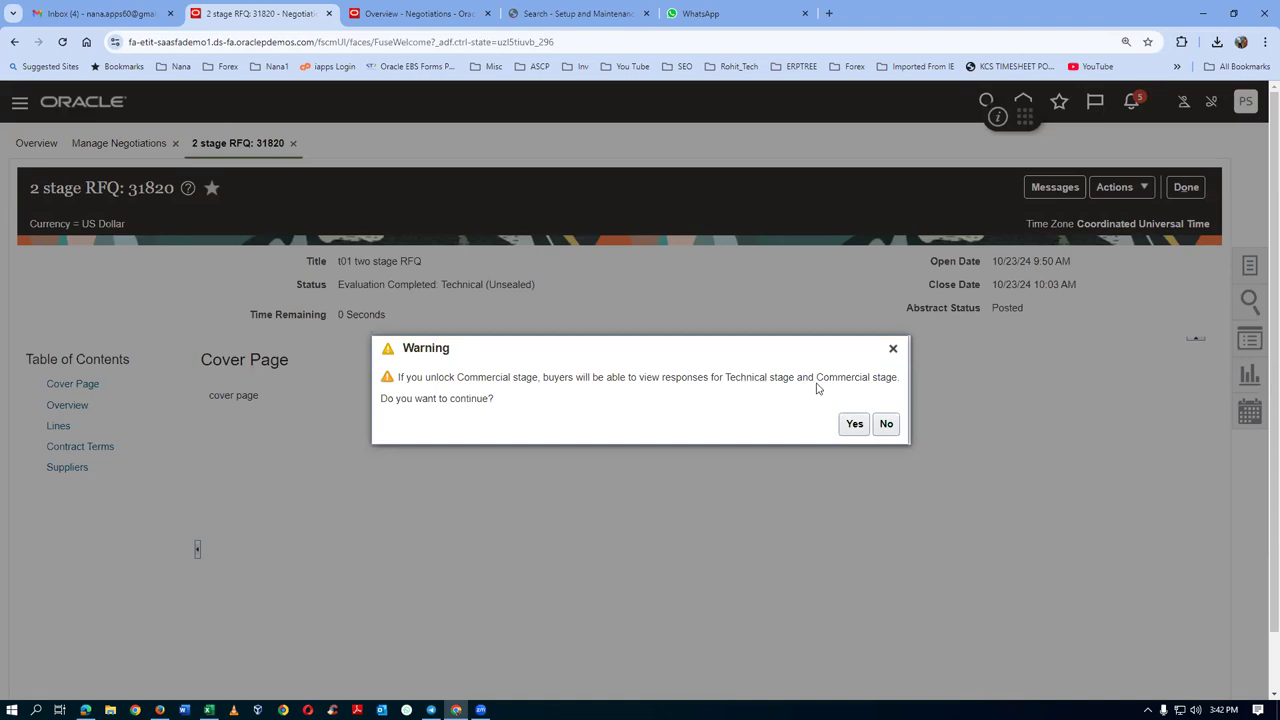
{"action": "left_click", "coordinate": [855, 425]}
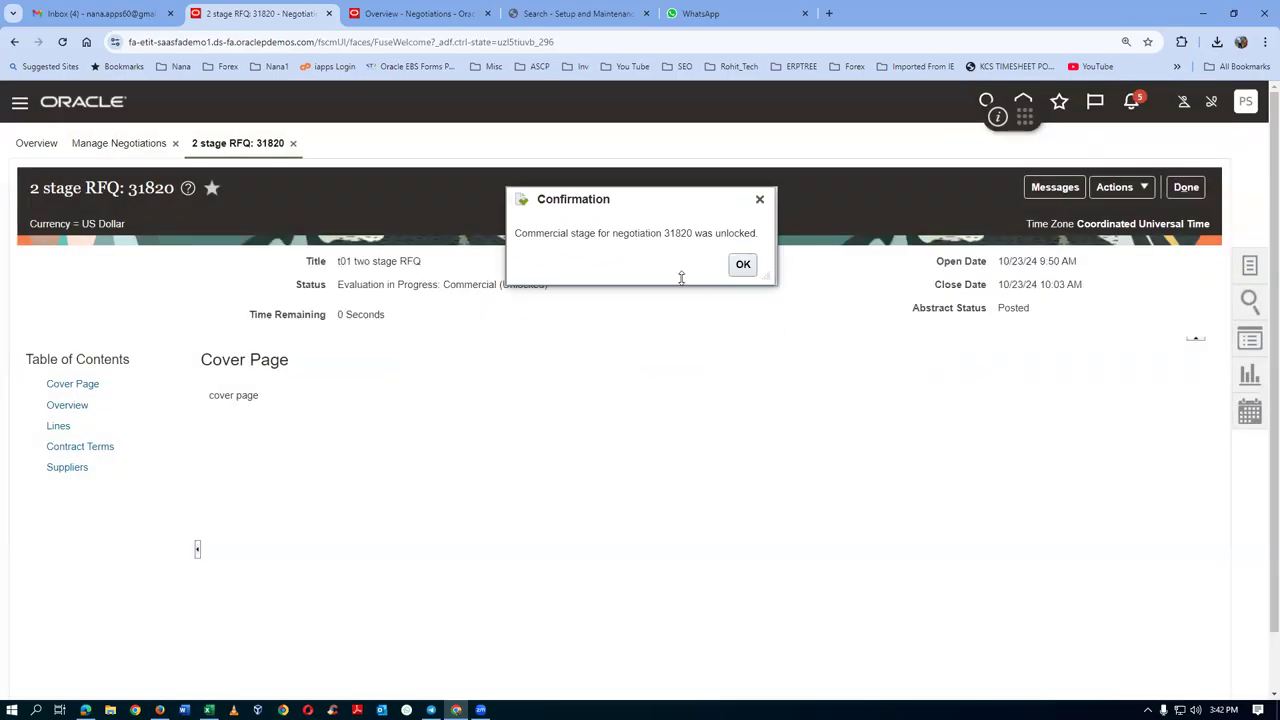
{"action": "left_click", "coordinate": [741, 267]}
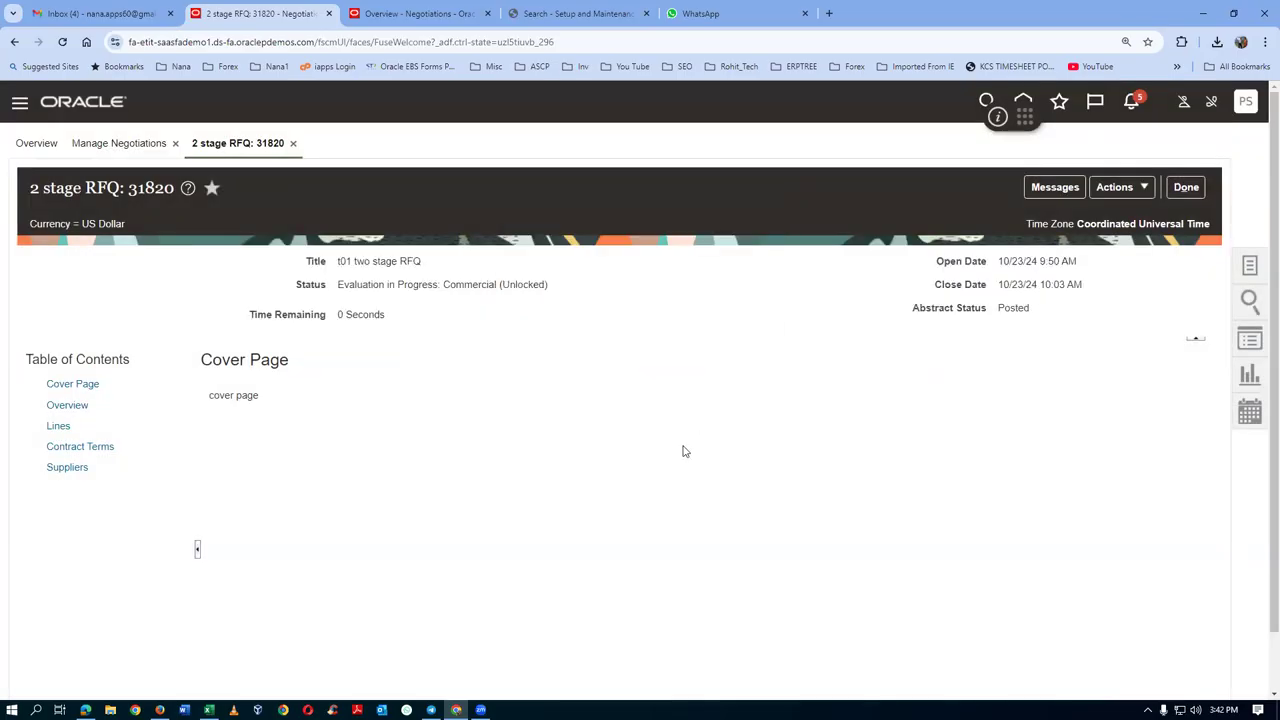
{"action": "left_click", "coordinate": [1115, 192]}
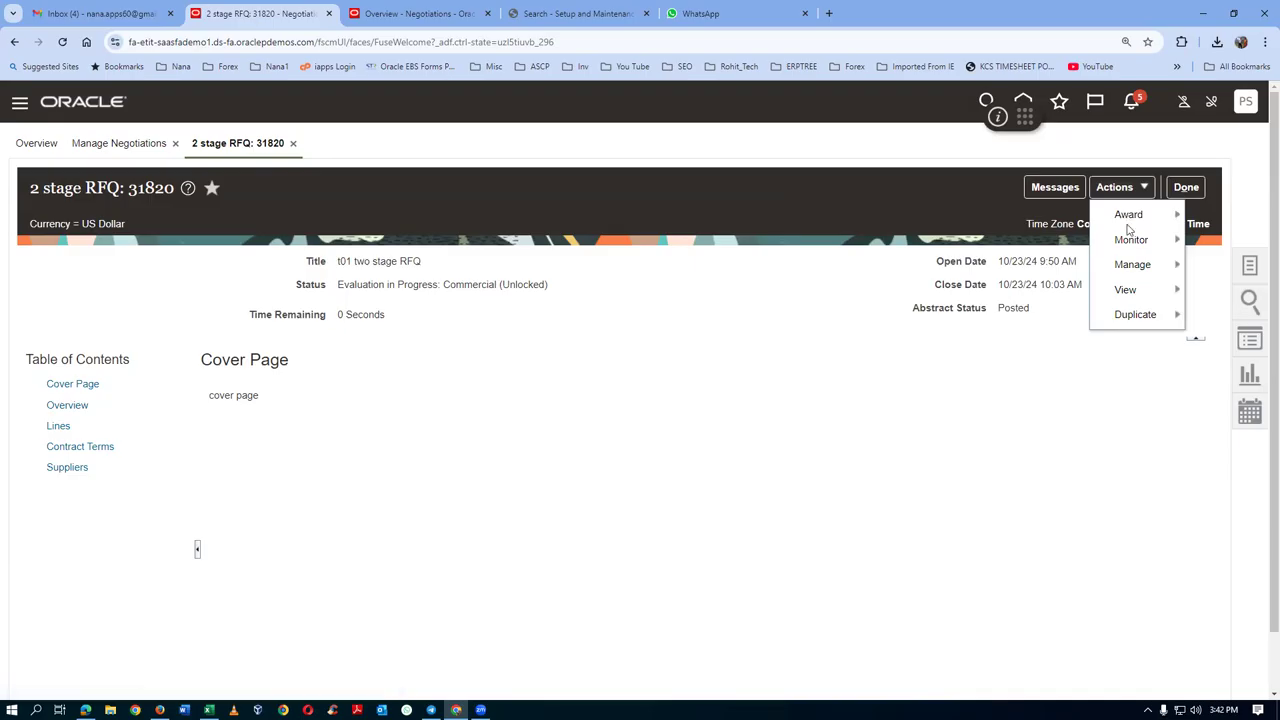
Step: Open the response history and quote 75135, then view line 1, Standard Inkjet Printer, details
{"action": "mouse_move", "coordinate": [1130, 242]}
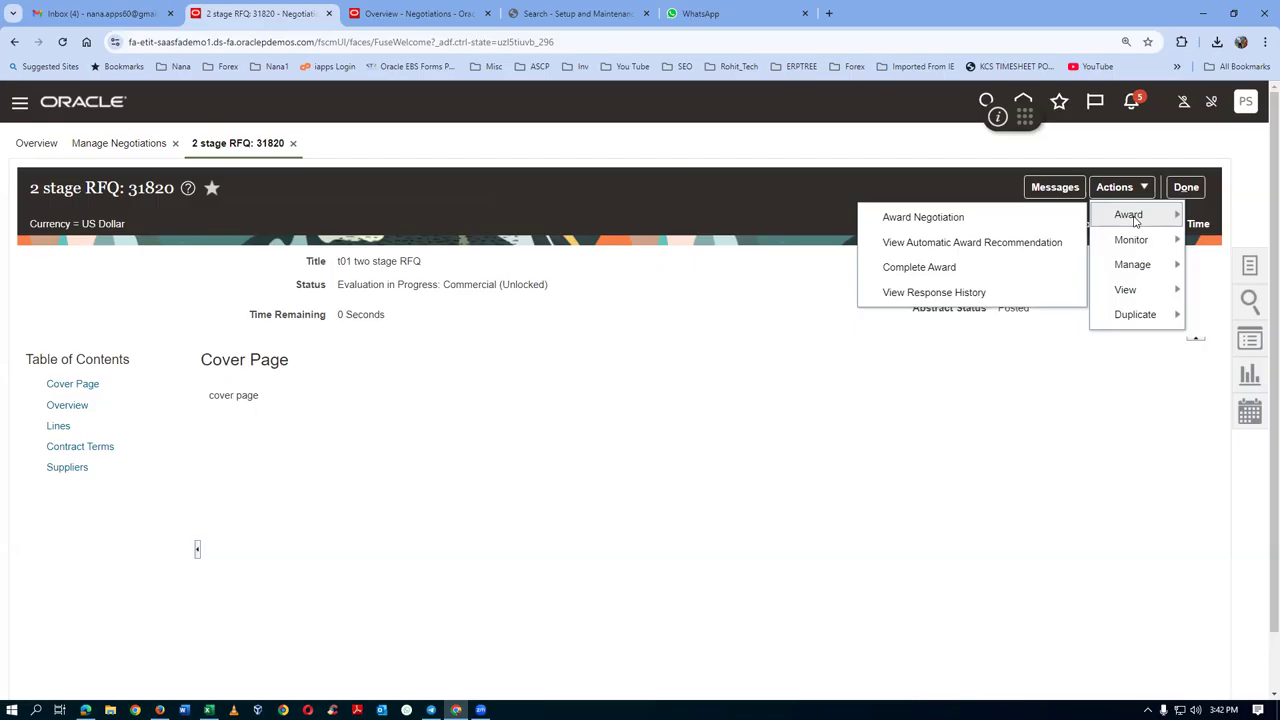
{"action": "left_click", "coordinate": [995, 295]}
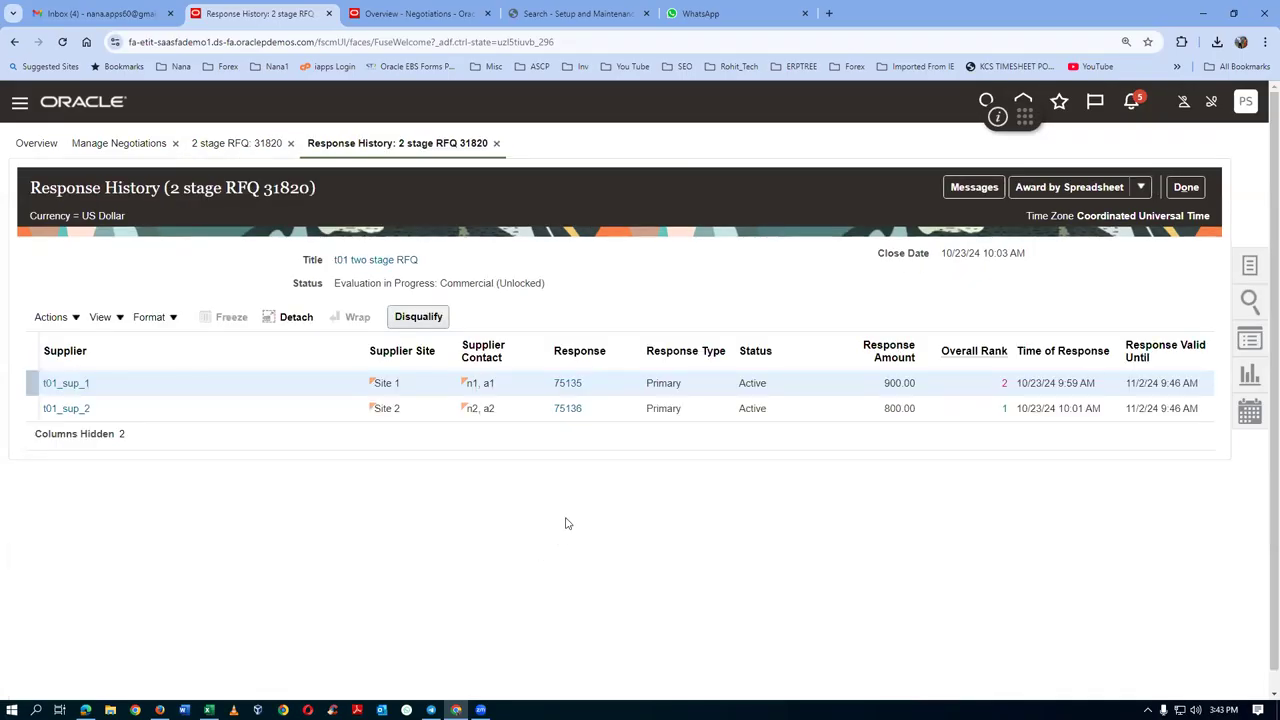
{"action": "left_click", "coordinate": [567, 383]}
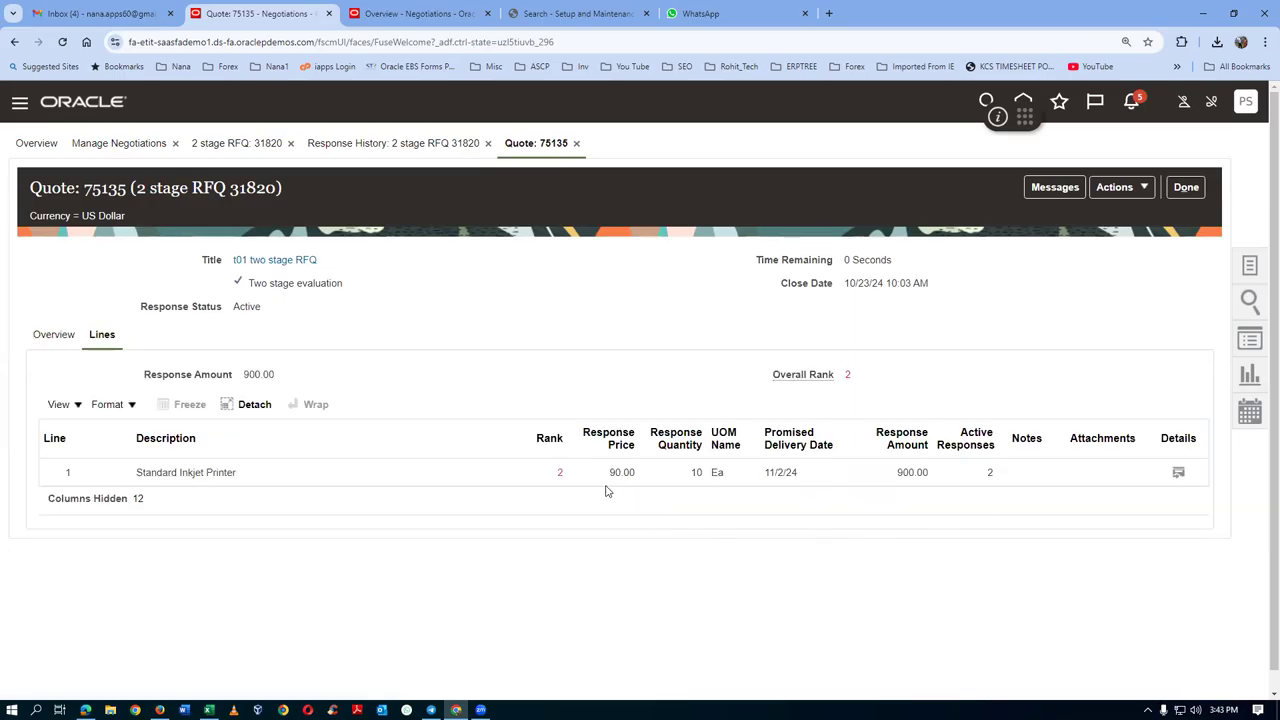
{"action": "left_click", "coordinate": [1178, 473]}
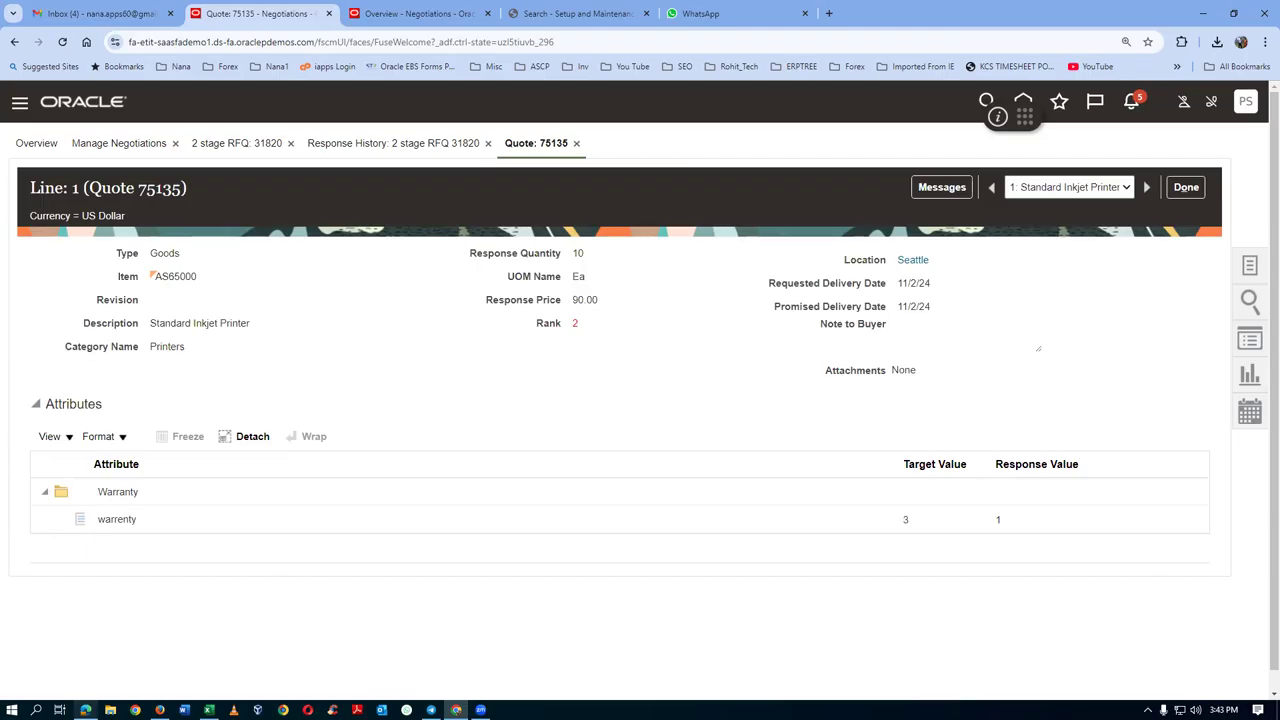
{"action": "key", "text": "alt+Tab"}
{"action": "key", "text": "alt+Tab"}
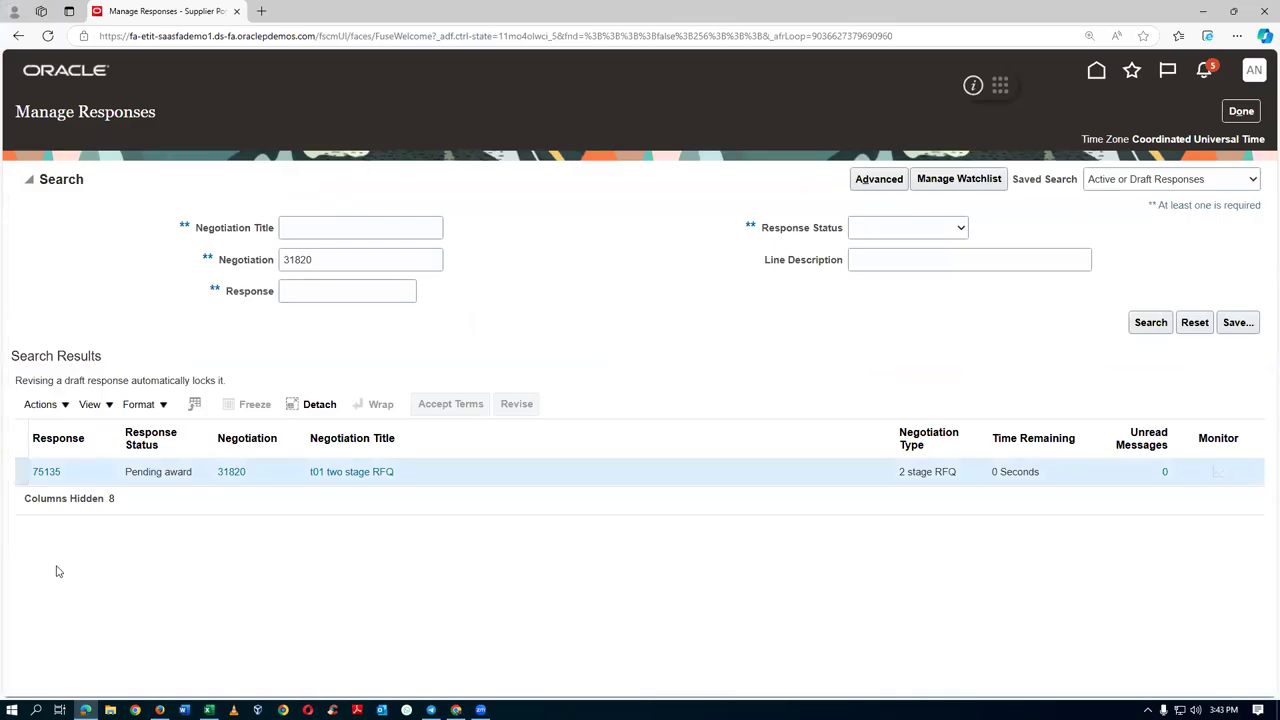
Step: From the supplier's response history, open quote 75136 and review its printer line's warranty response of 2
{"action": "left_click", "coordinate": [46, 472]}
{"action": "left_click", "coordinate": [1186, 112]}
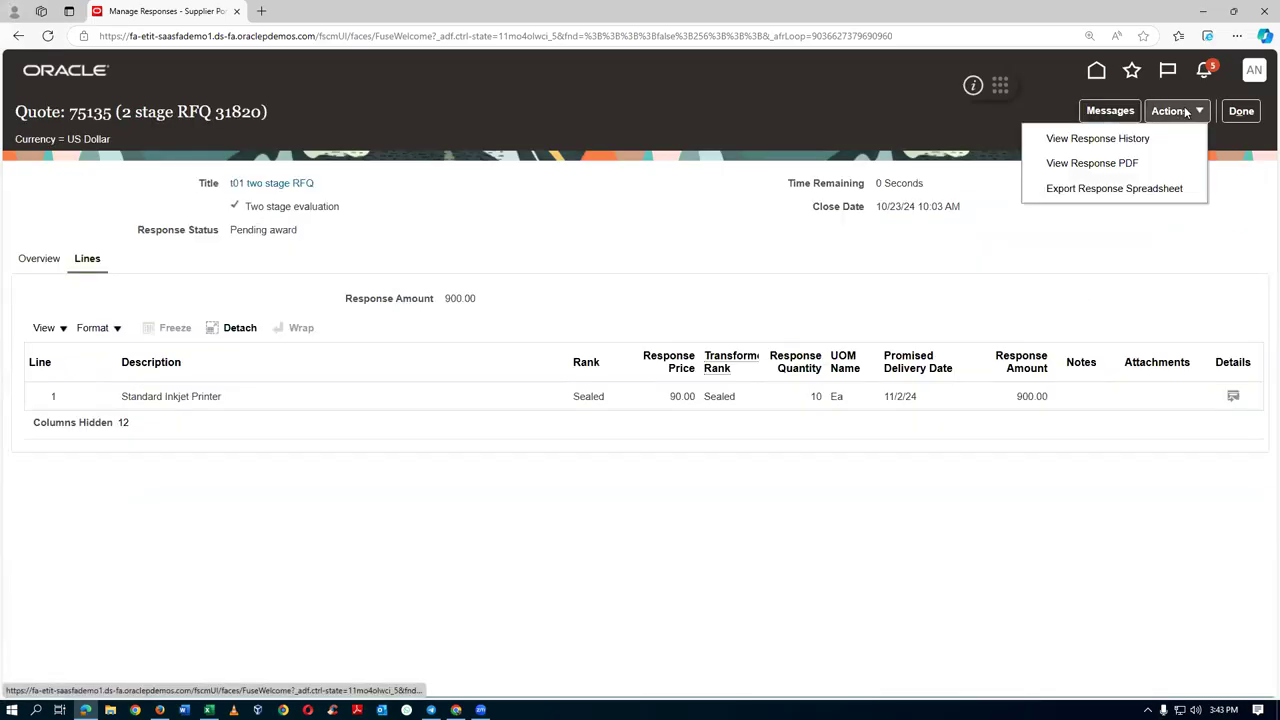
{"action": "left_click", "coordinate": [1160, 139]}
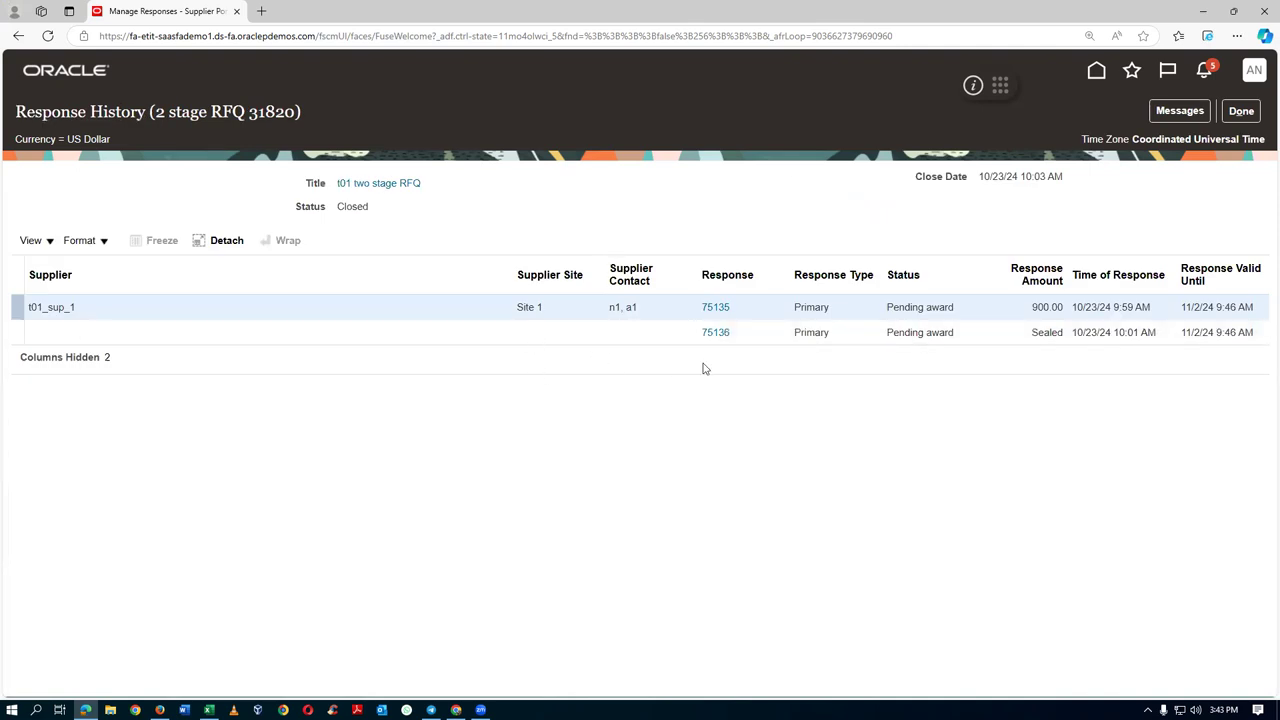
{"action": "left_click", "coordinate": [719, 342]}
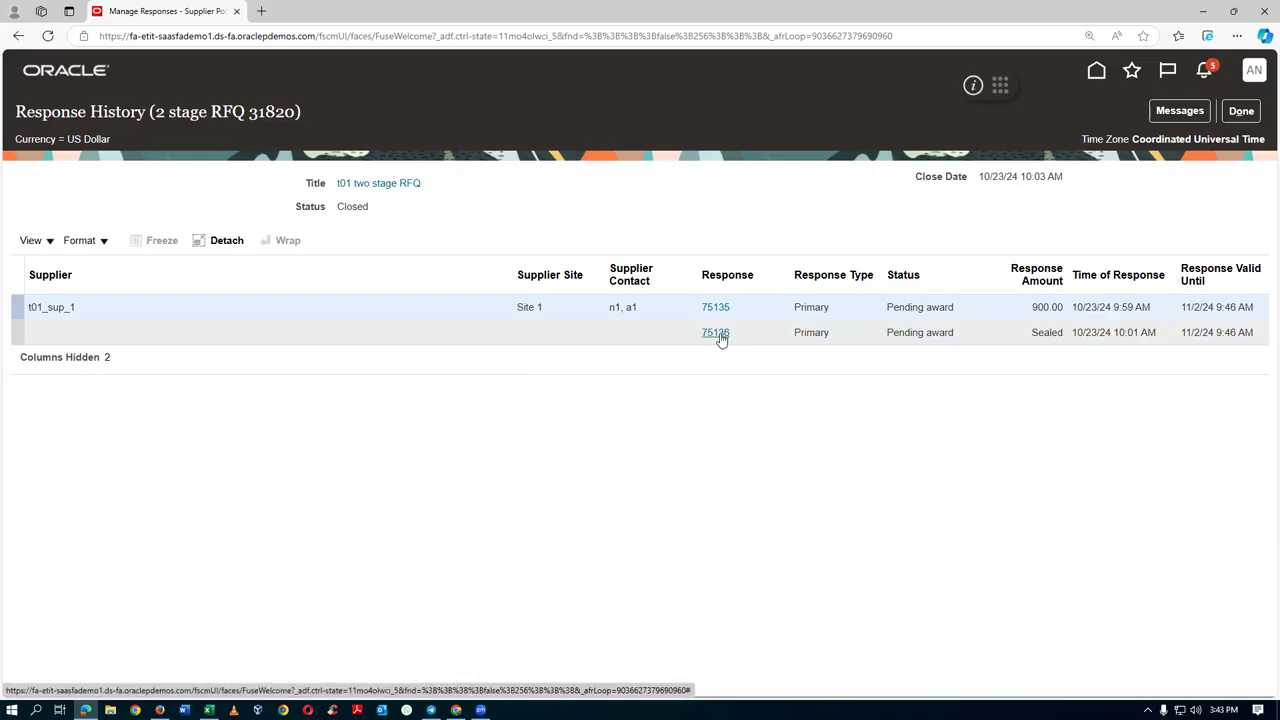
{"action": "left_click", "coordinate": [719, 337]}
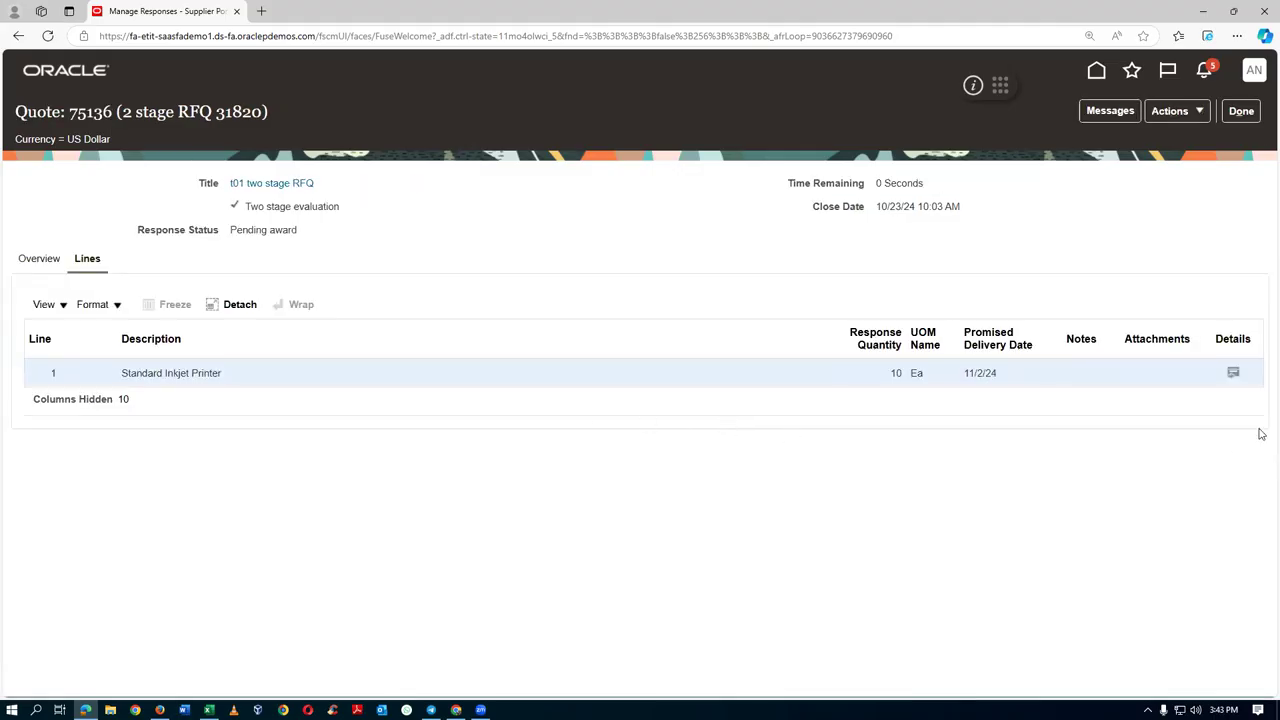
{"action": "left_click", "coordinate": [1233, 373]}
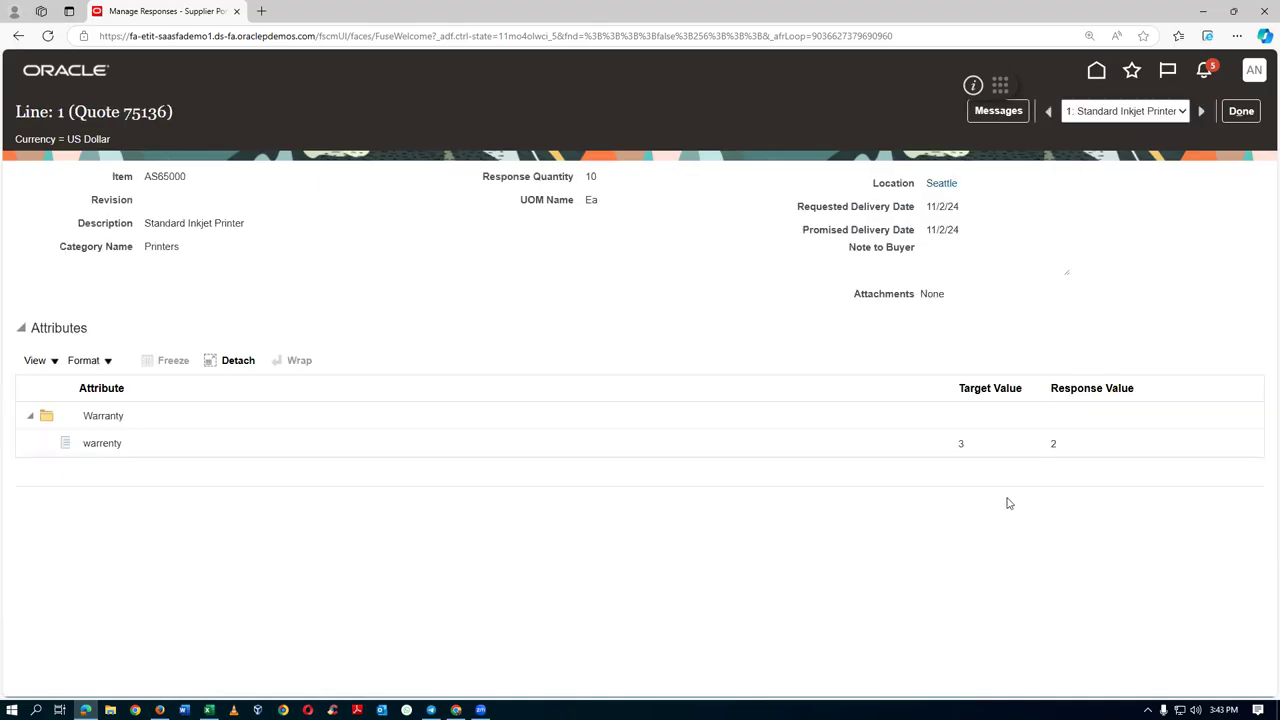
{"action": "left_click", "coordinate": [1241, 111]}
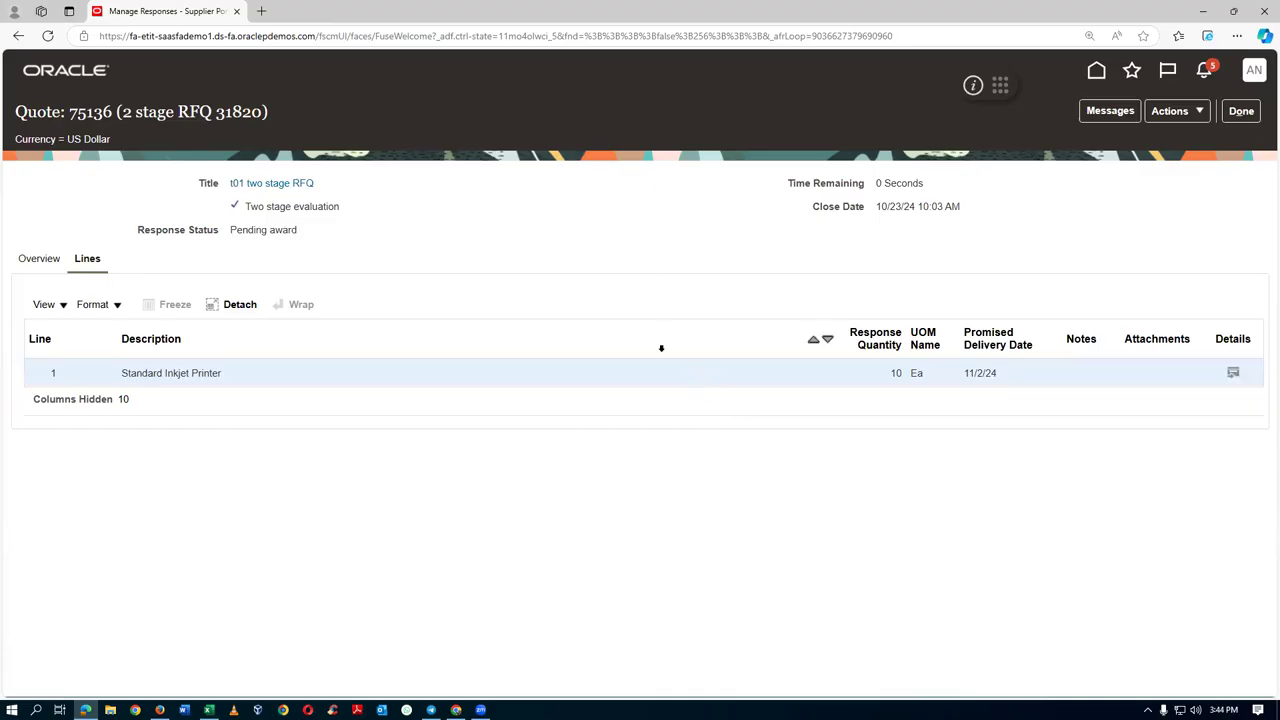
{"action": "left_click", "coordinate": [1241, 111]}
{"action": "key", "text": "alt+Tab"}
{"action": "key", "text": "alt+Tab"}
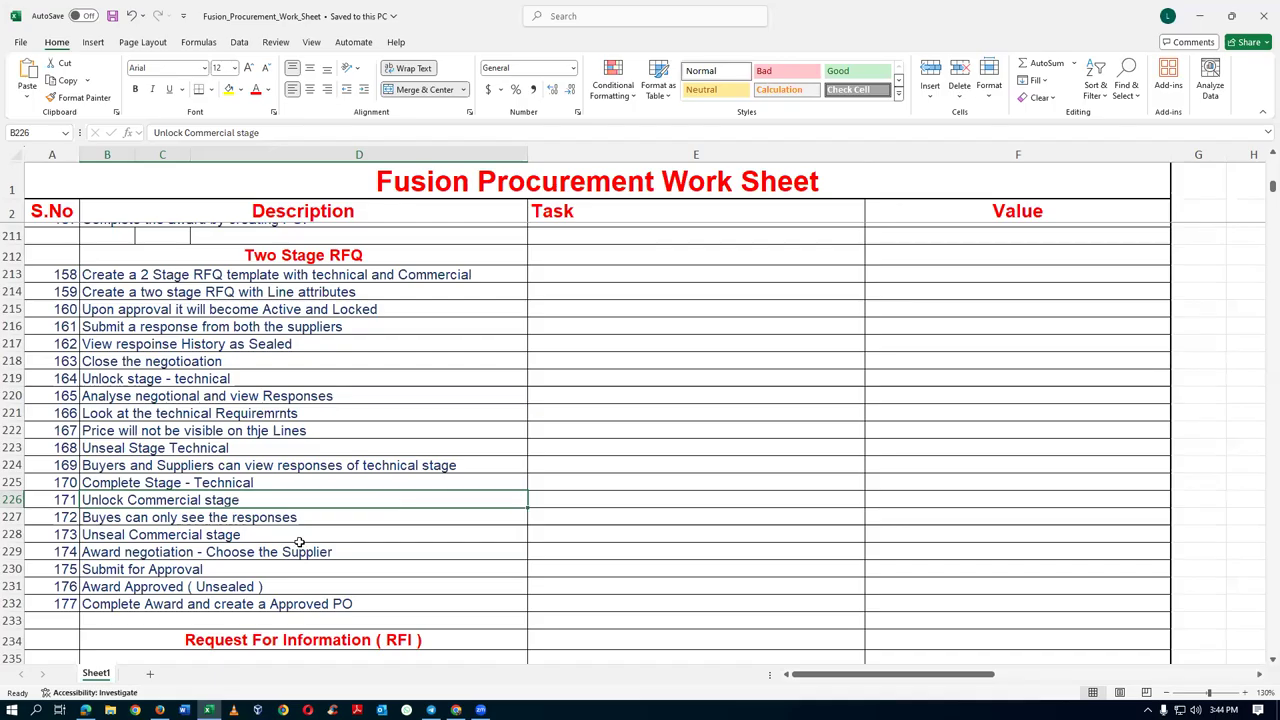
Step: Advance the worksheet checklist to the Unseal Commercial stage step
{"action": "left_click", "coordinate": [163, 517]}
{"action": "left_click", "coordinate": [165, 537]}
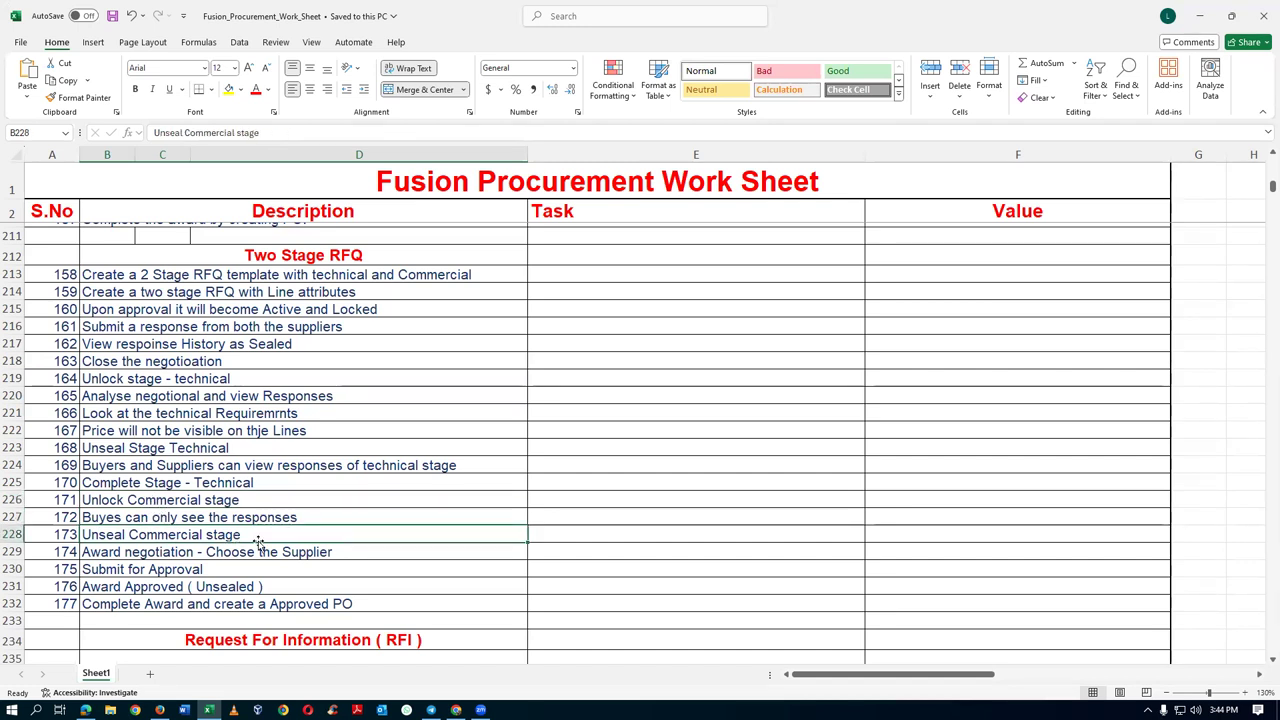
{"action": "scroll", "coordinate": [280, 543], "scroll_direction": "down", "scroll_amount": 2}
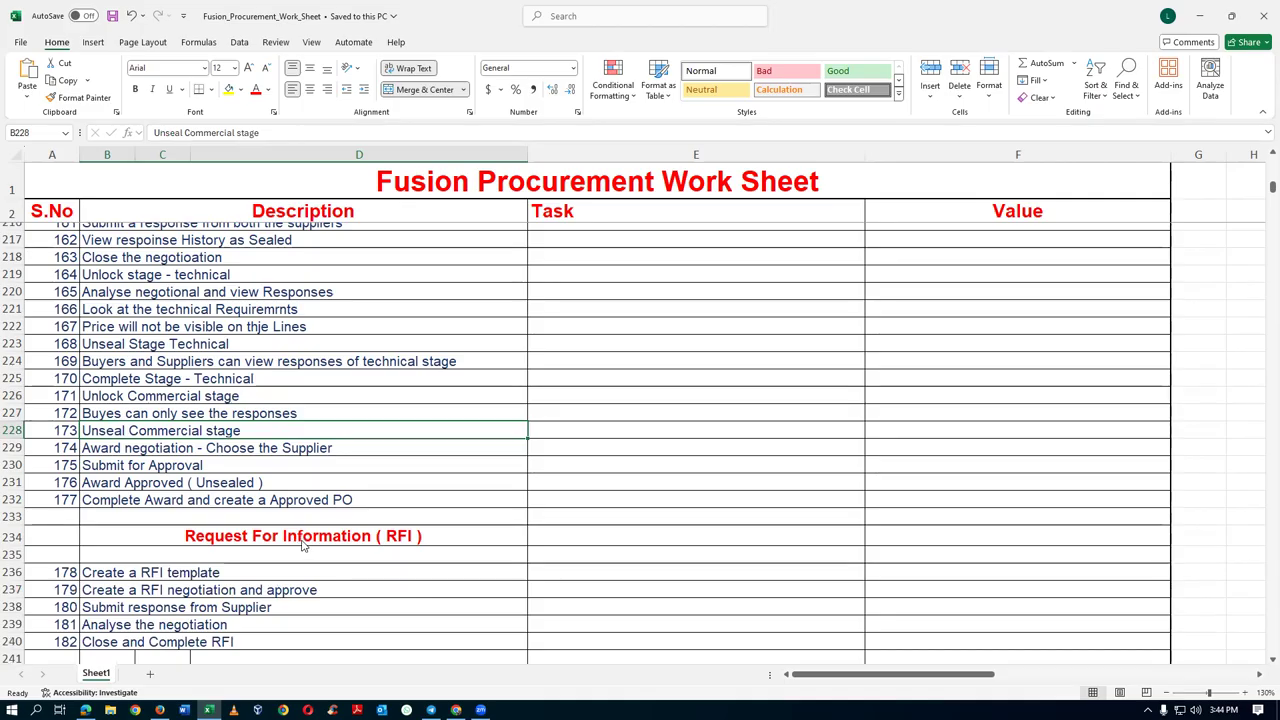
Step: Close quote 75135's line details, the quote and the response history to reach RFQ 31820
{"action": "key", "text": "alt+Tab"}
{"action": "key", "text": "alt+Tab"}
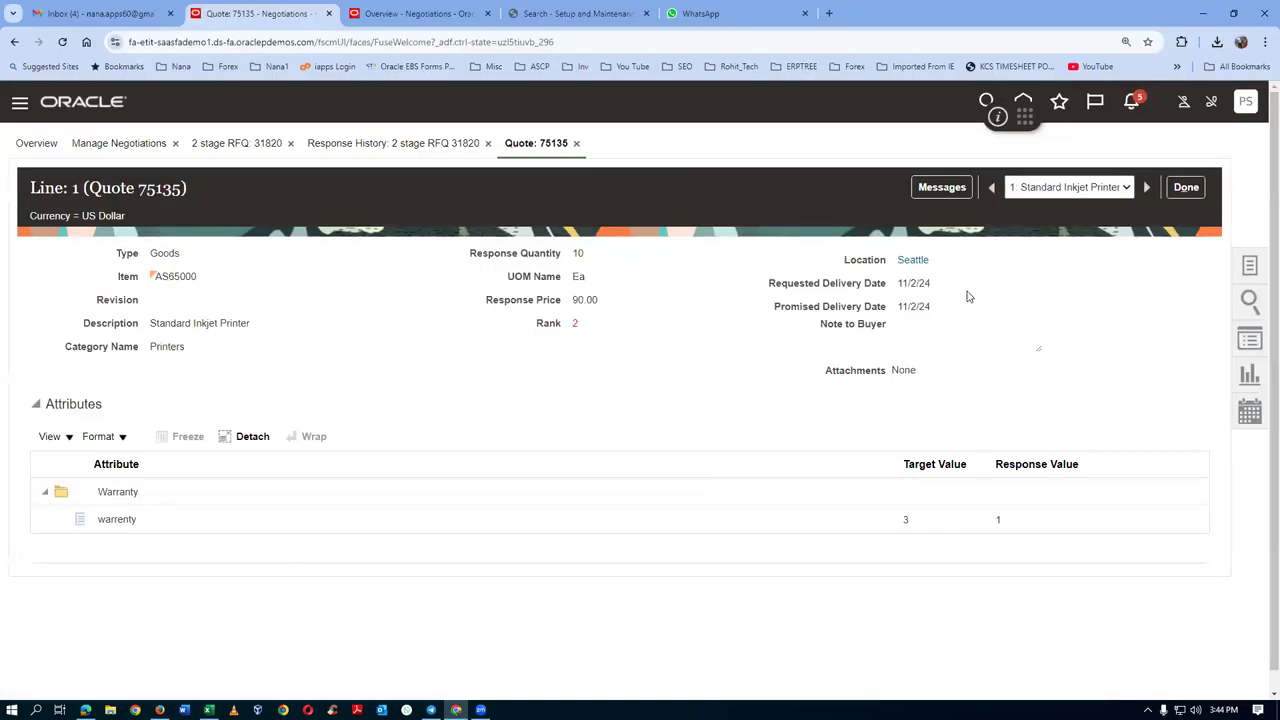
{"action": "left_click", "coordinate": [1184, 189]}
{"action": "left_click", "coordinate": [1130, 189]}
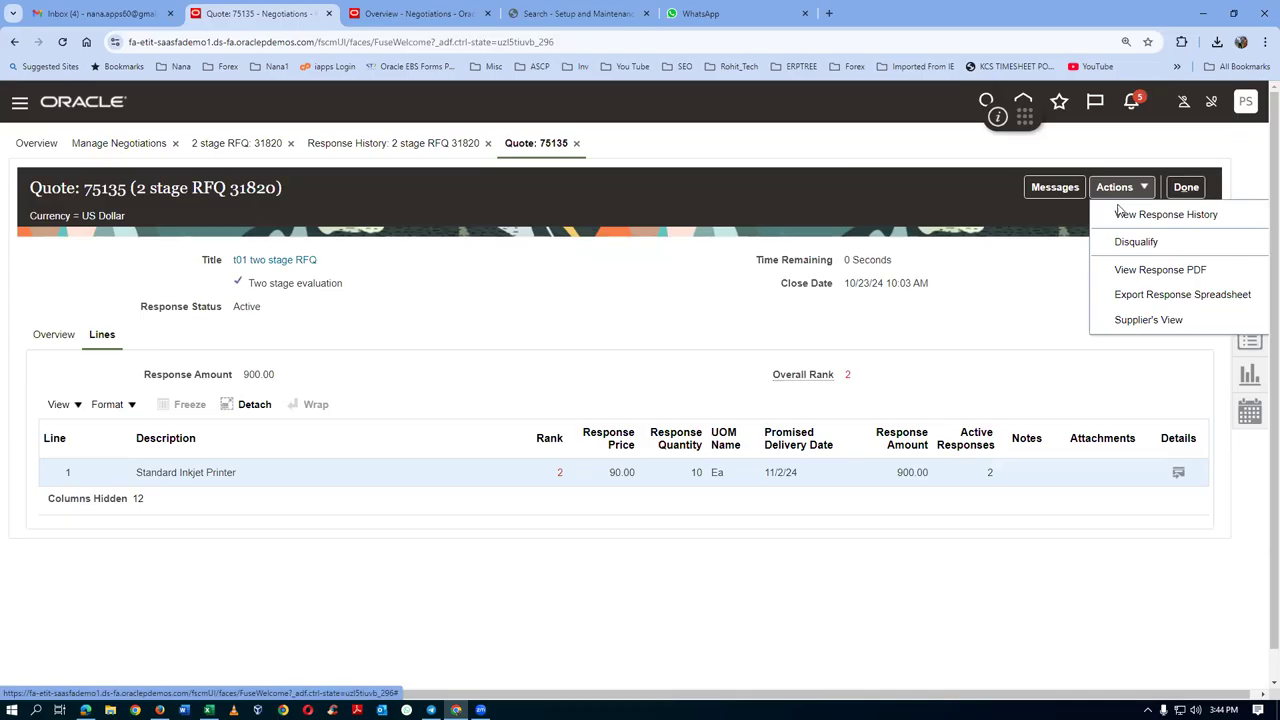
{"action": "left_click", "coordinate": [1017, 290]}
{"action": "left_click", "coordinate": [1190, 188]}
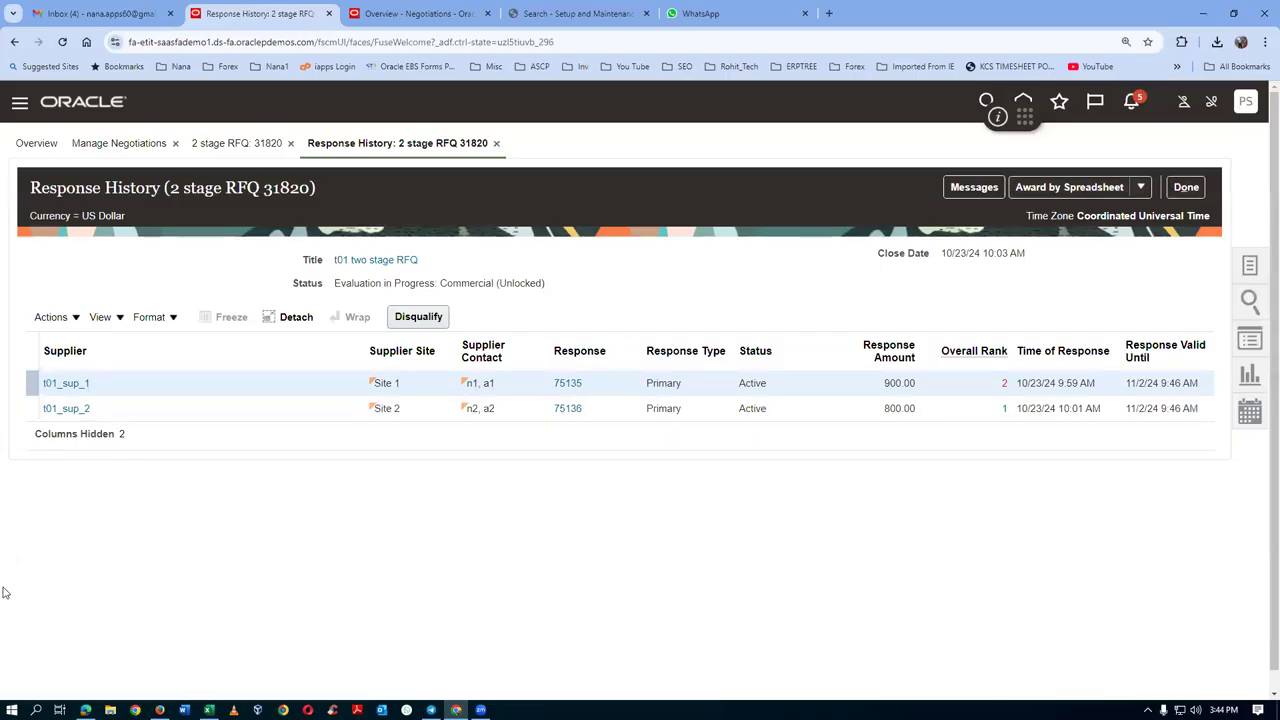
{"action": "left_click", "coordinate": [1190, 184]}
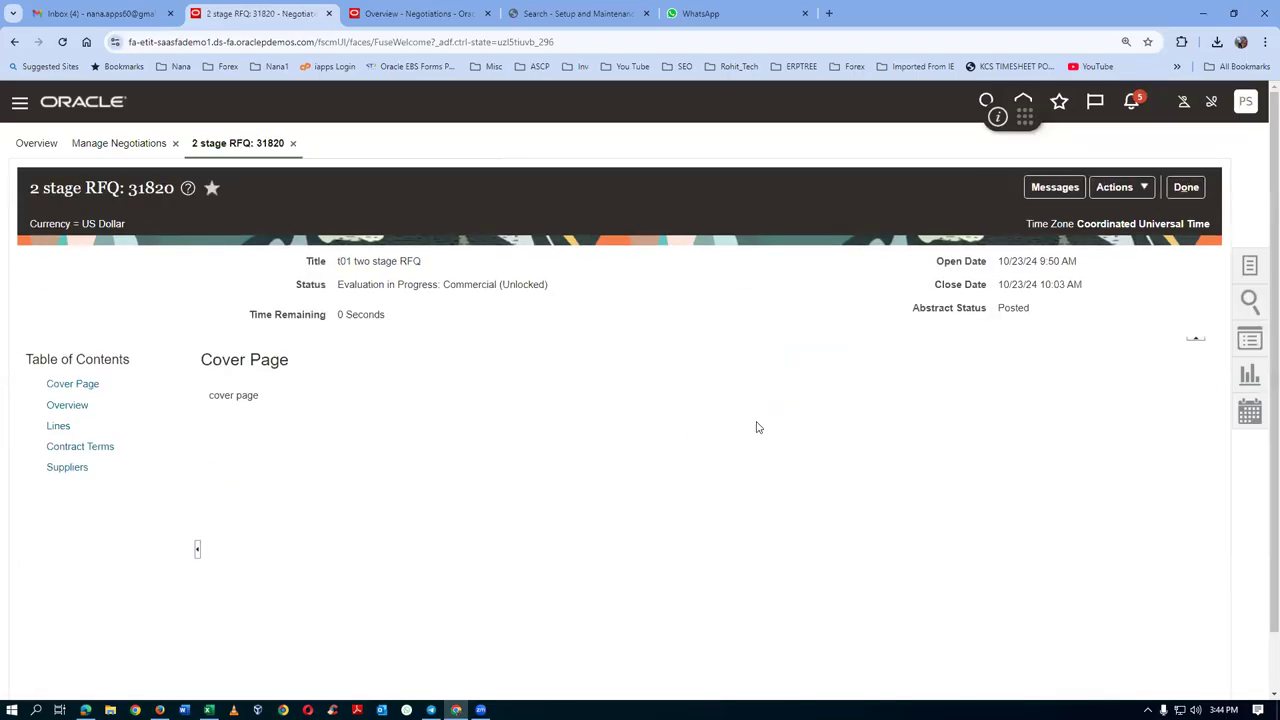
Step: Unseal the Commercial stage of negotiation 31820, confirming the warning and the acknowledgement
{"action": "left_click", "coordinate": [1112, 189]}
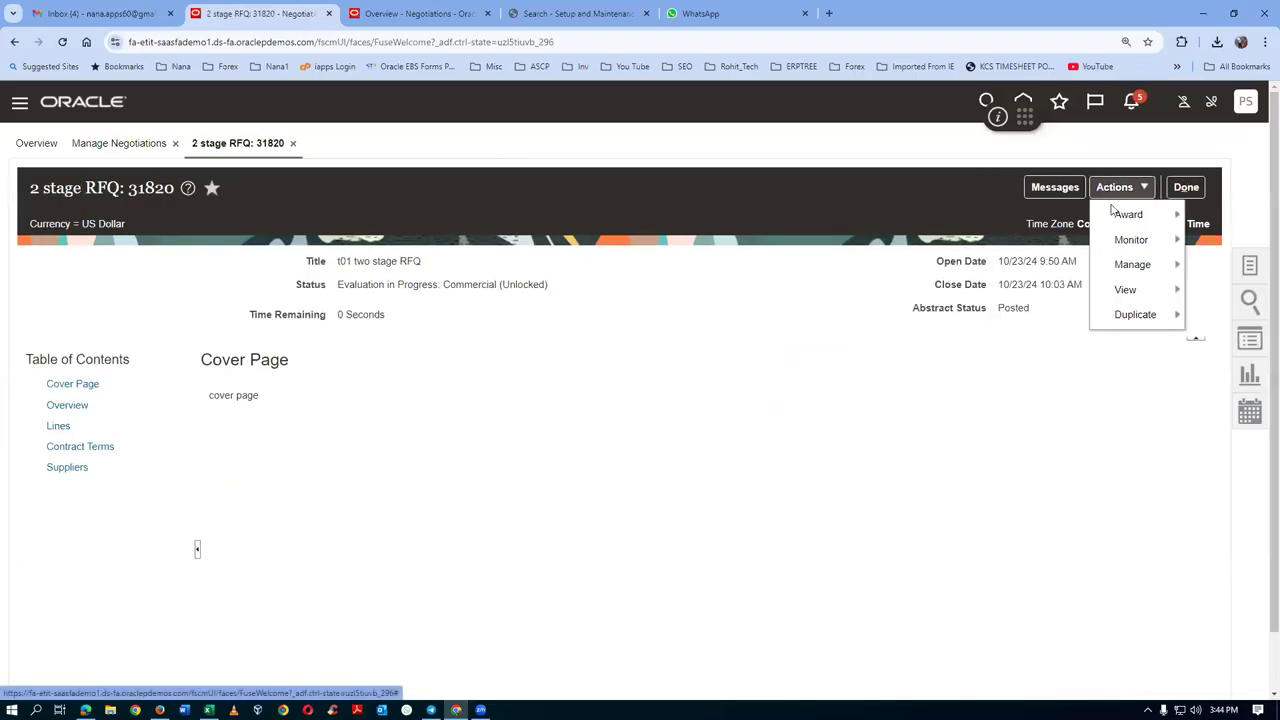
{"action": "left_click", "coordinate": [1128, 268]}
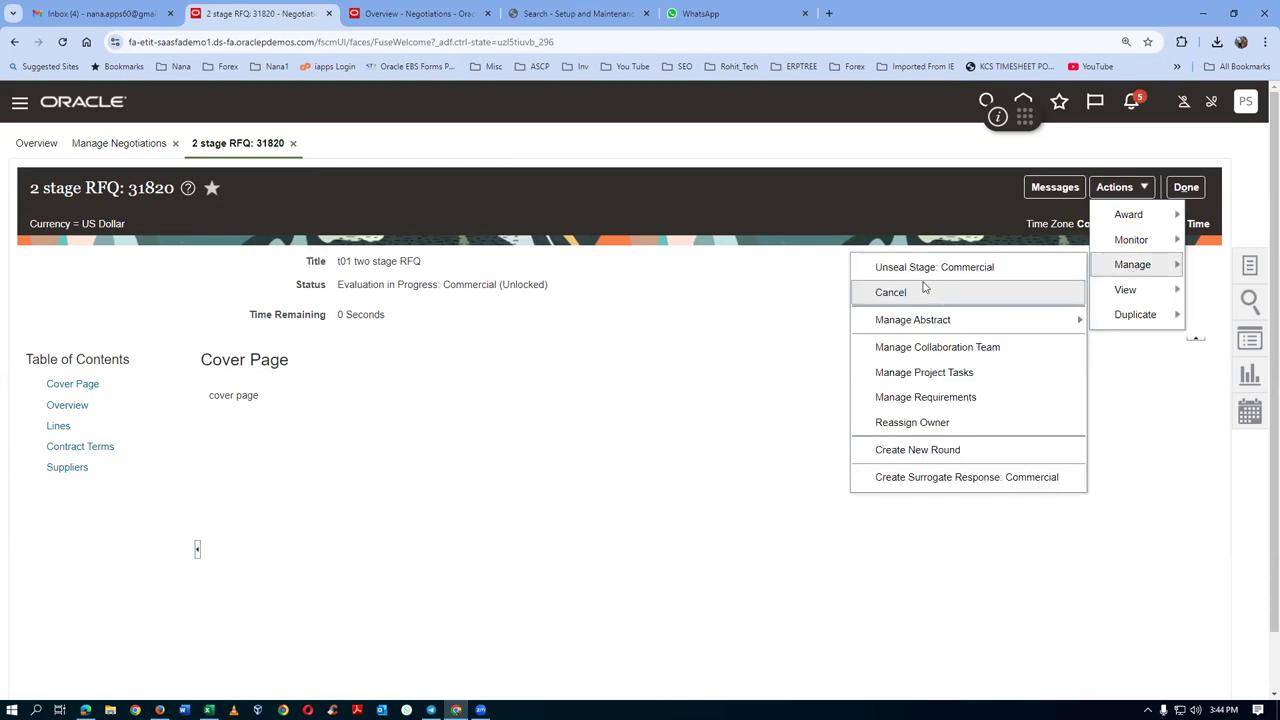
{"action": "left_click", "coordinate": [934, 268]}
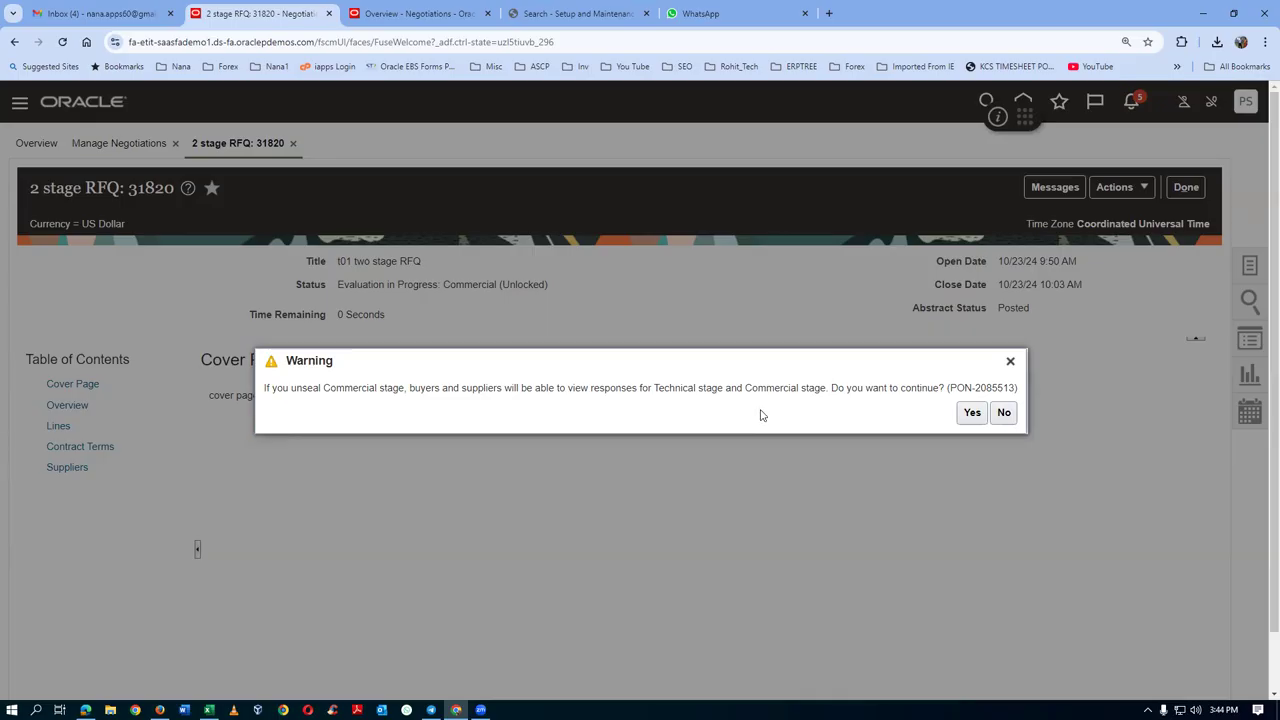
{"action": "left_click", "coordinate": [971, 412]}
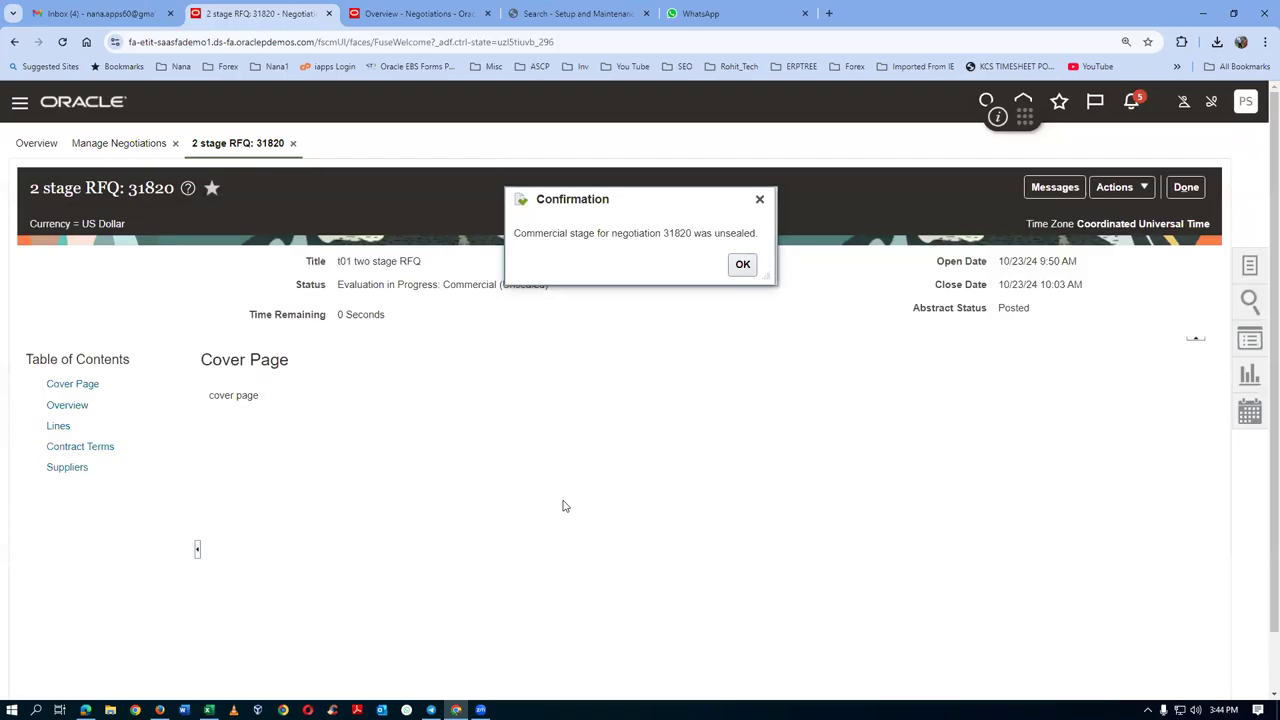
{"action": "left_click", "coordinate": [748, 268]}
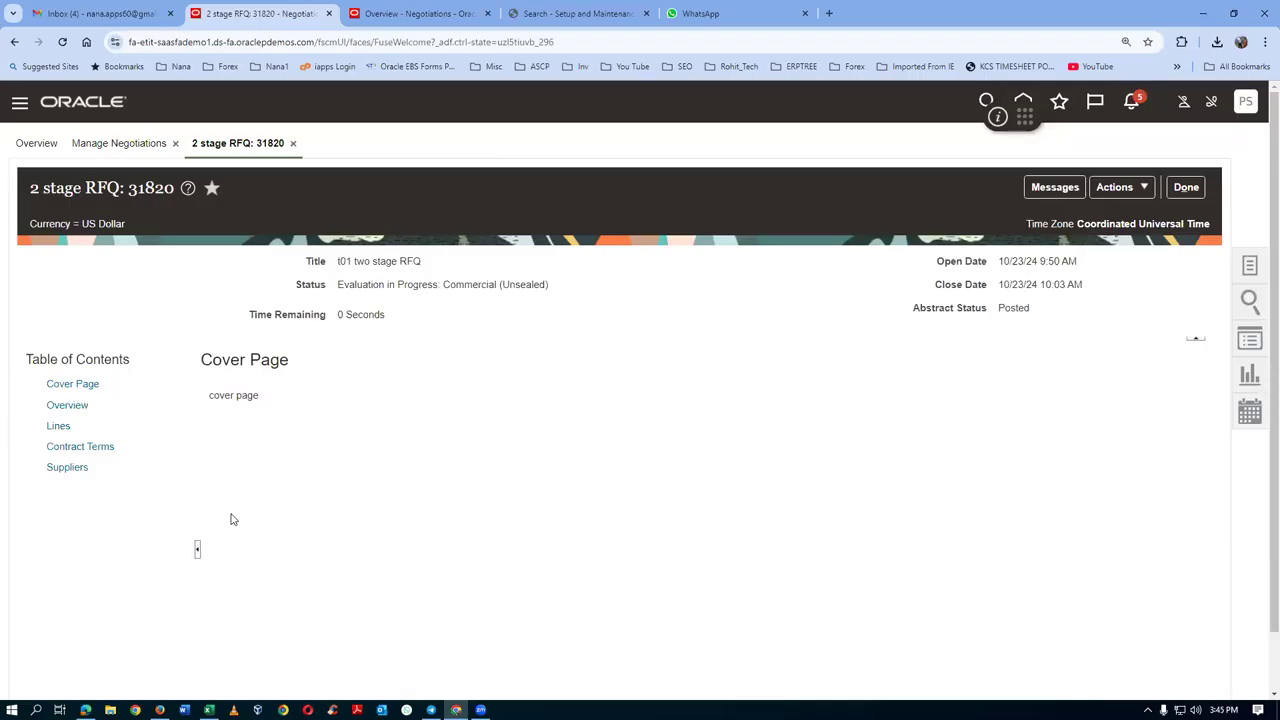
{"action": "key", "text": "alt+Tab"}
{"action": "key", "text": "alt+Tab"}
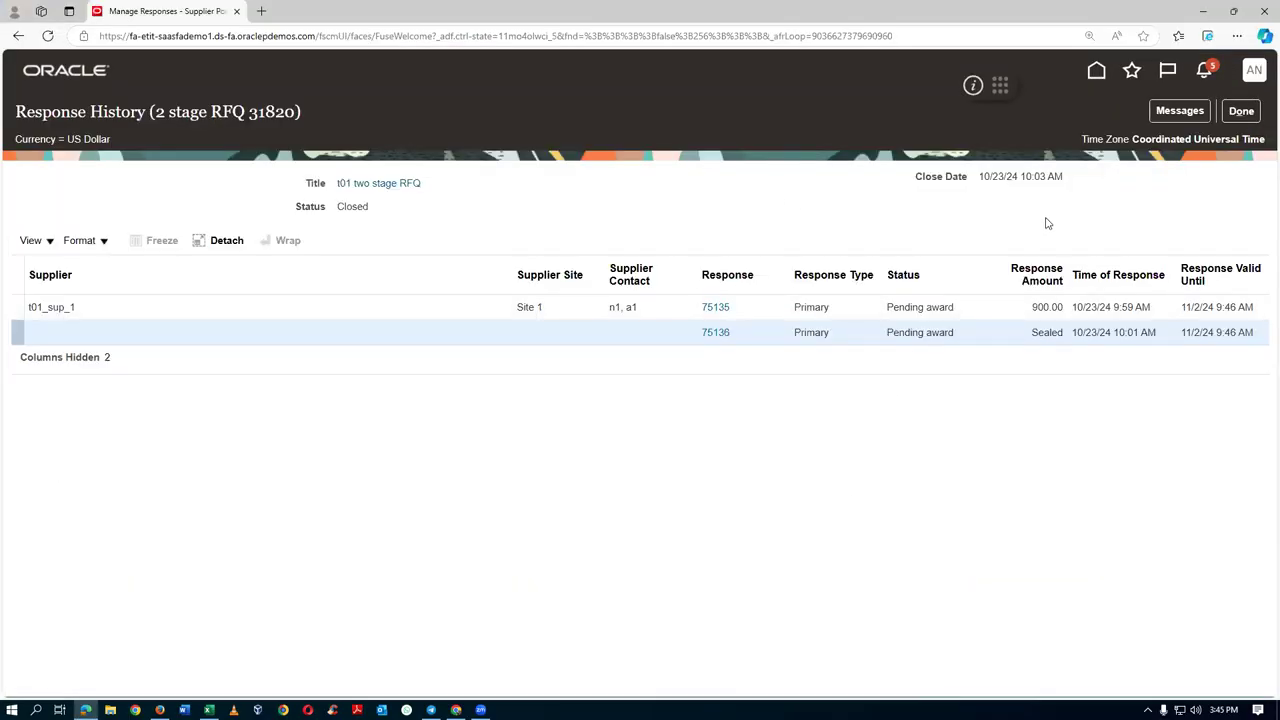
Step: Reopen the supplier response history and confirm quote 75136 now ranks 1 at 800.00
{"action": "left_click", "coordinate": [1241, 111]}
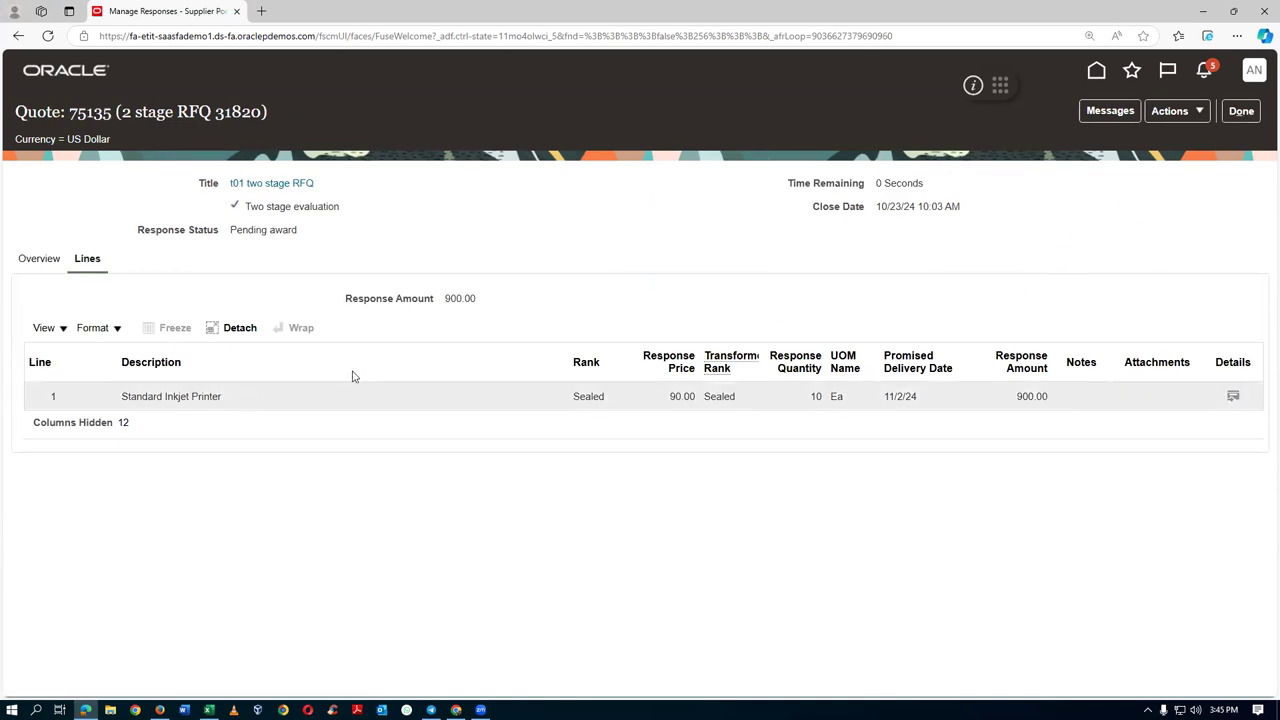
{"action": "left_click", "coordinate": [1166, 113]}
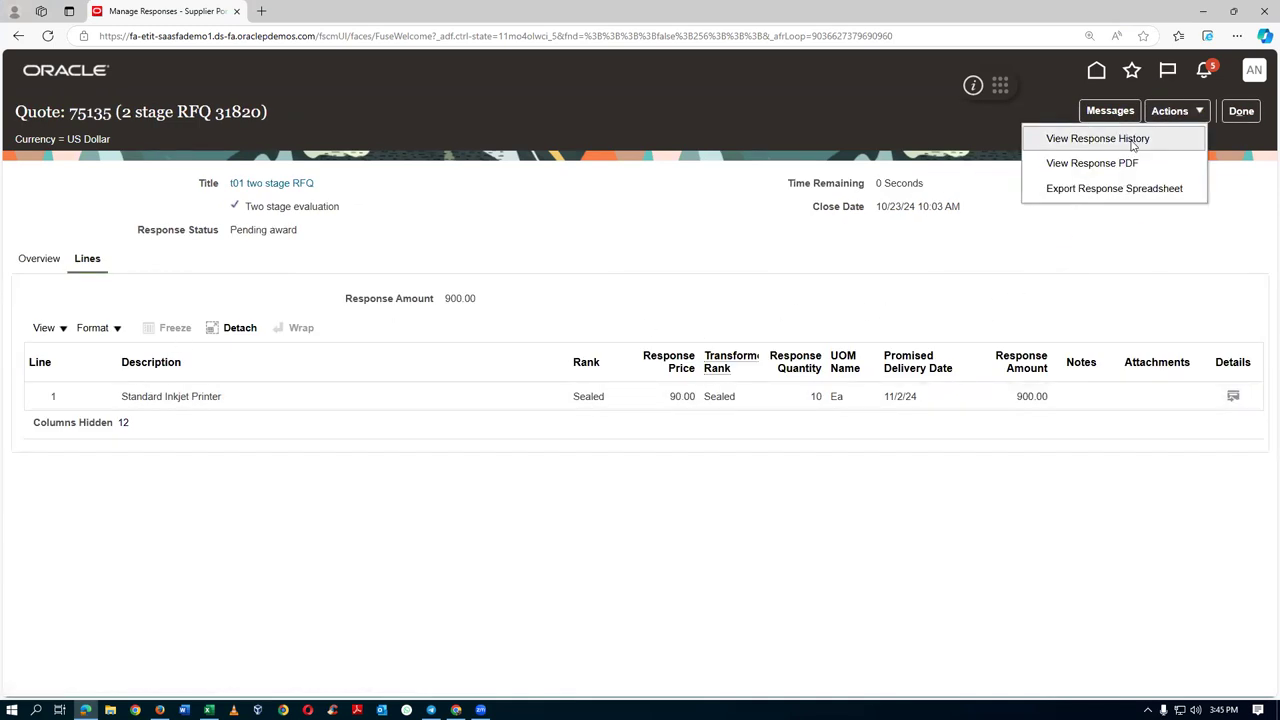
{"action": "left_click", "coordinate": [1134, 142]}
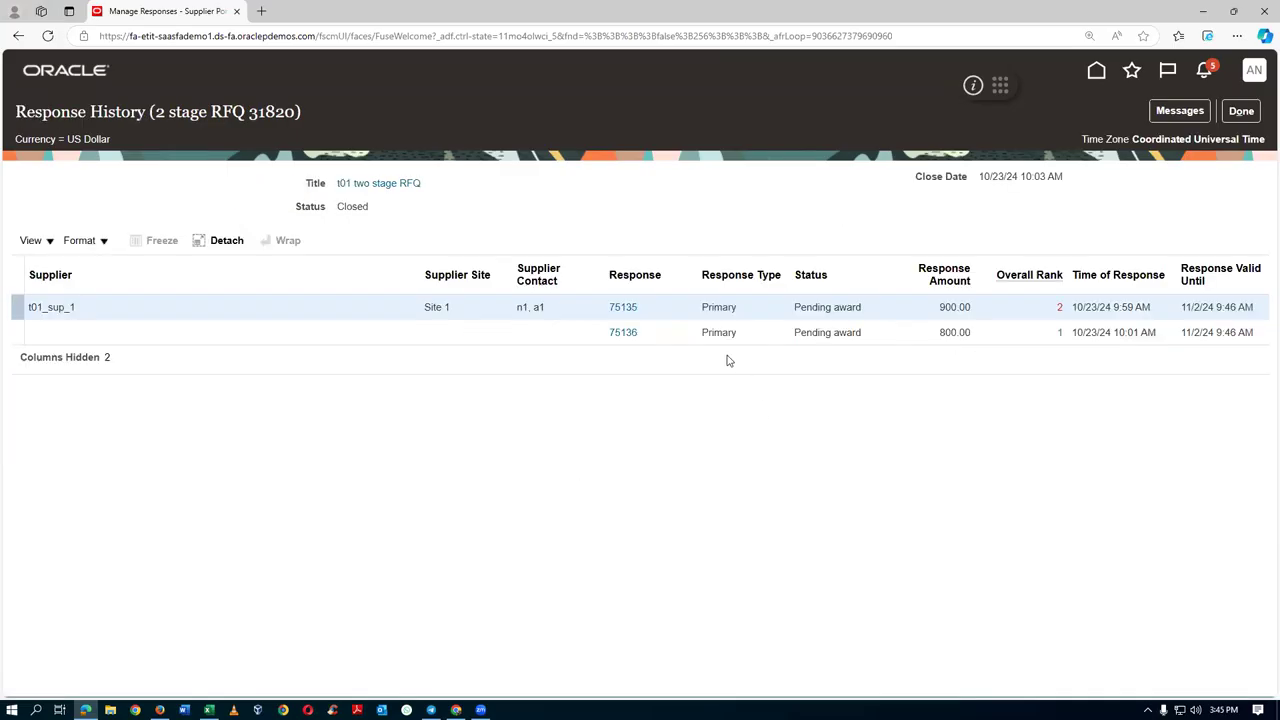
{"action": "left_click", "coordinate": [623, 333]}
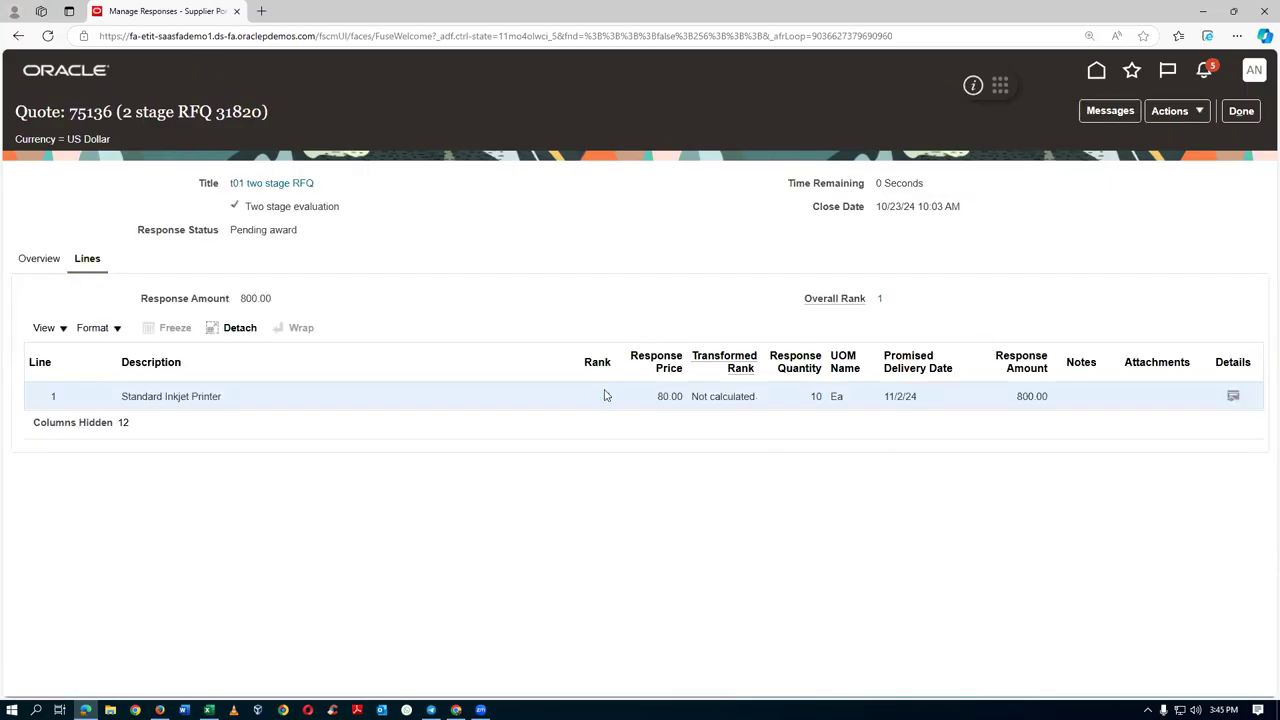
{"action": "left_click", "coordinate": [1233, 396]}
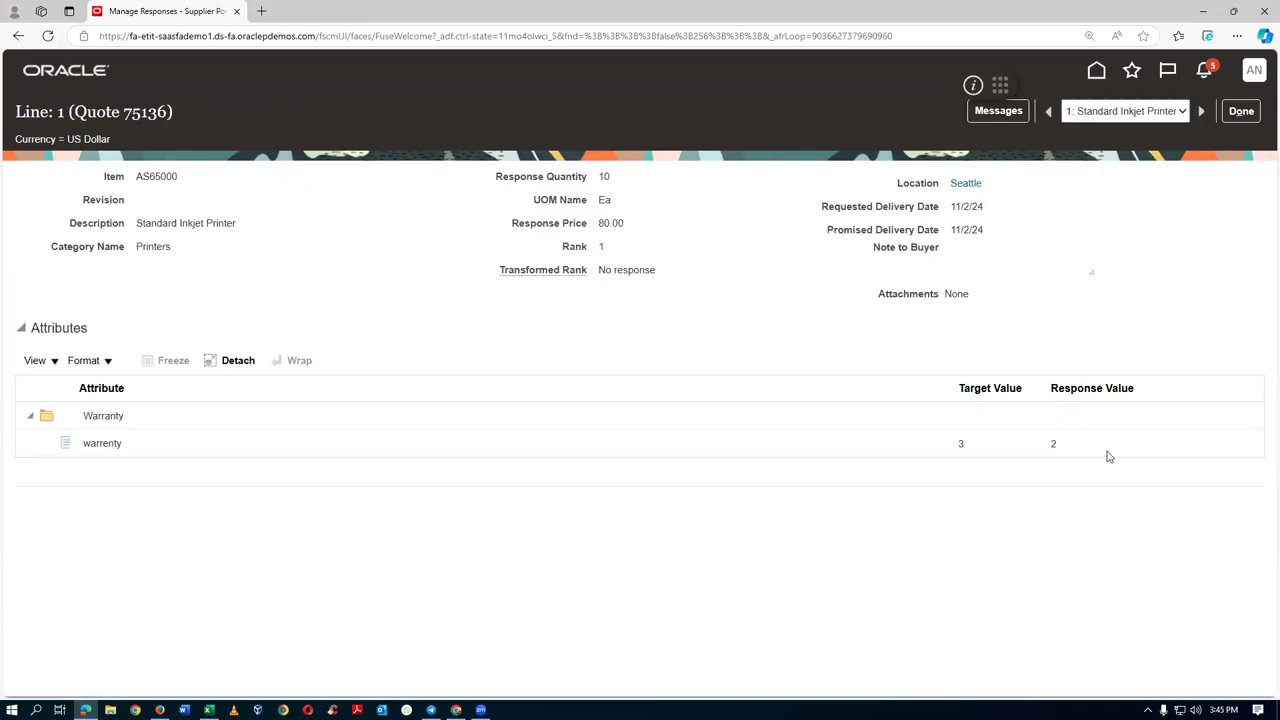
{"action": "left_click", "coordinate": [1242, 111]}
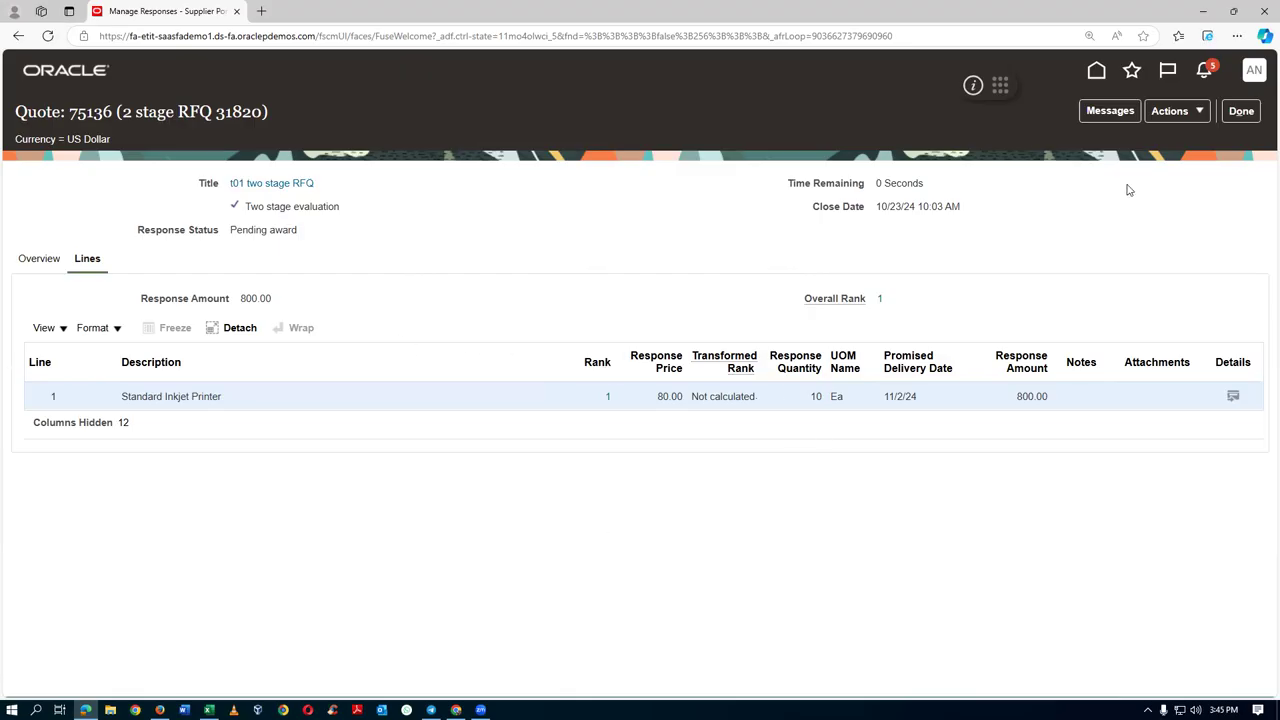
{"action": "left_click", "coordinate": [1231, 119]}
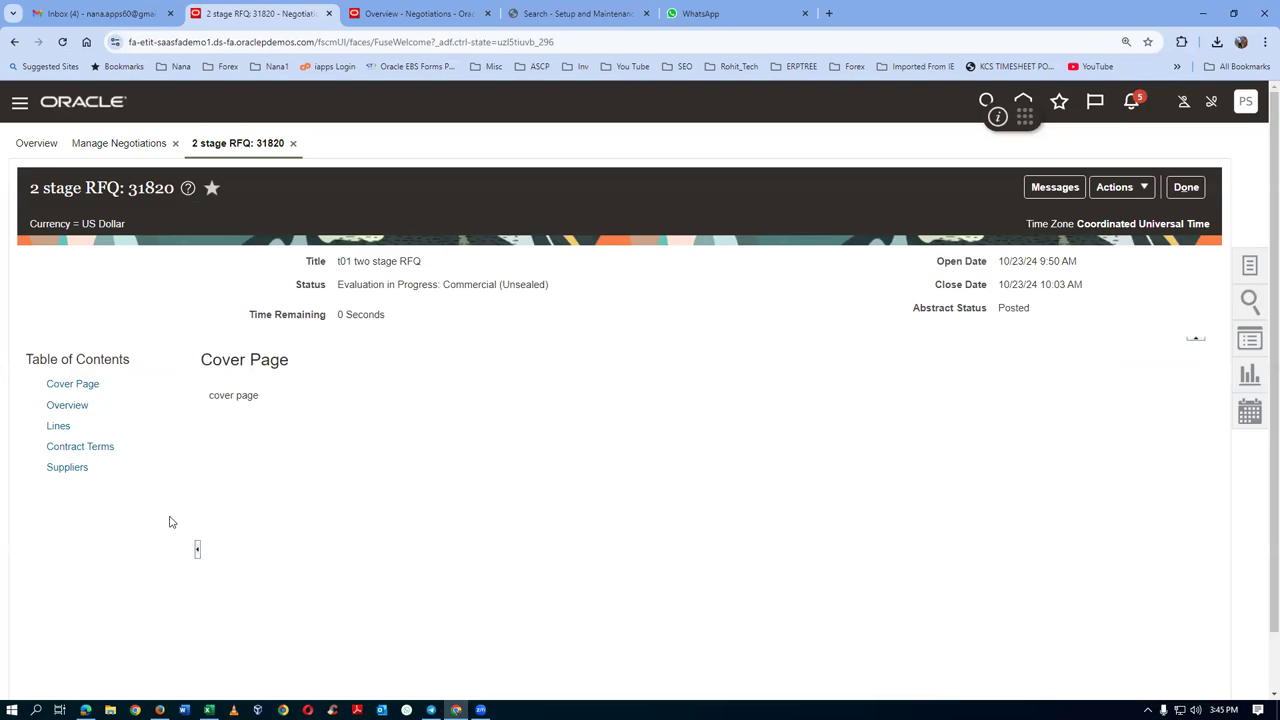
Step: Check worksheet step 174, Award negotiation - Choose the Supplier, then return to the RFQ
{"action": "key", "text": "alt+Tab"}
{"action": "key", "text": "alt+Tab"}
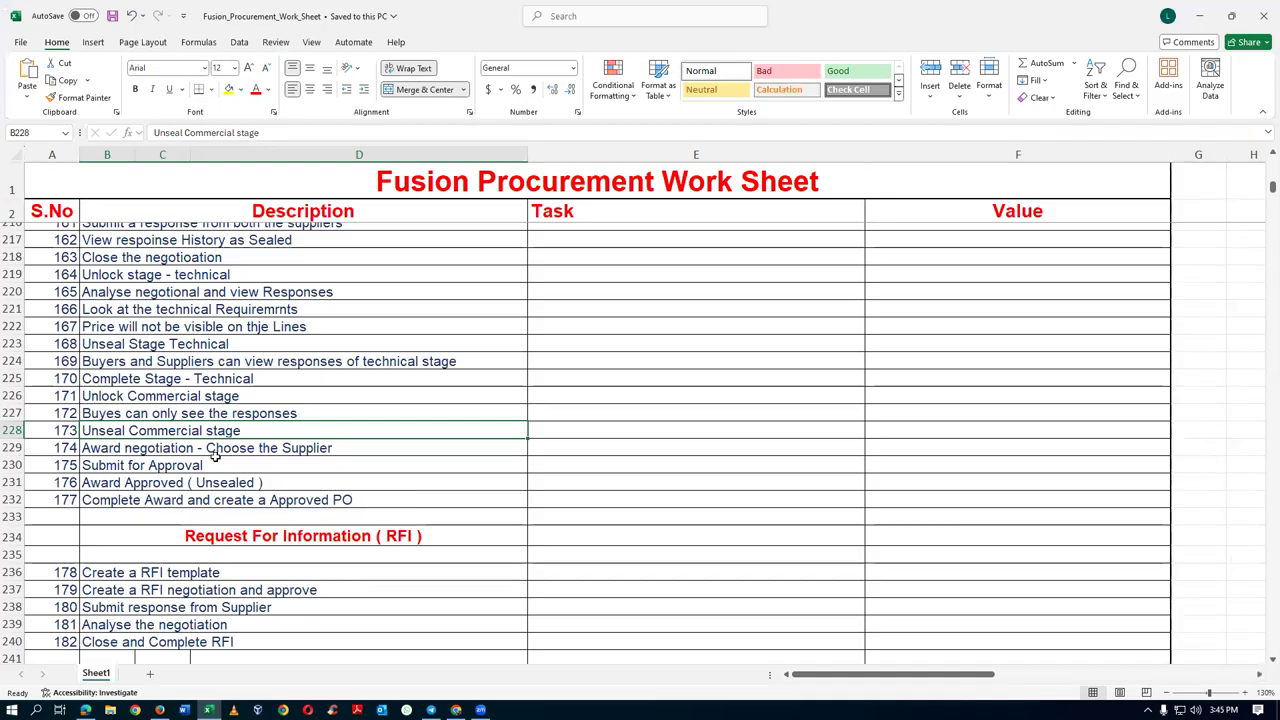
{"action": "left_click", "coordinate": [211, 450]}
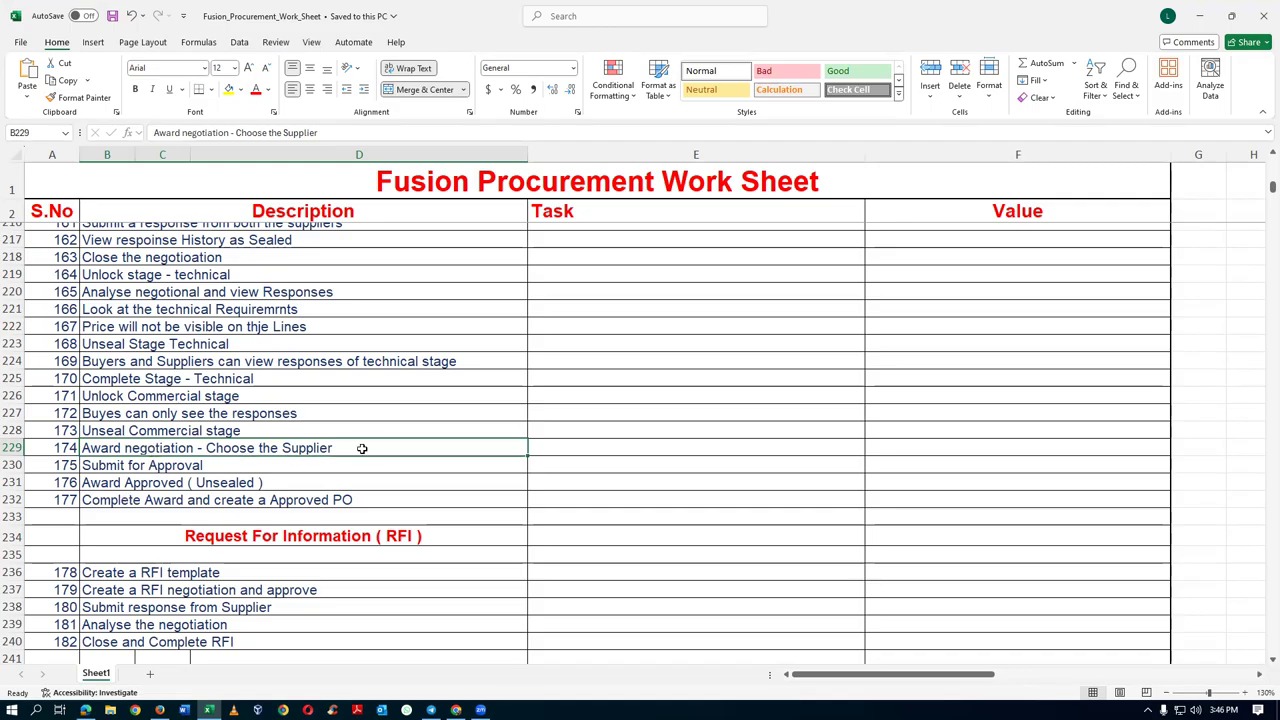
{"action": "left_click", "coordinate": [236, 432]}
{"action": "left_click", "coordinate": [238, 450]}
{"action": "key", "text": "alt+Tab"}
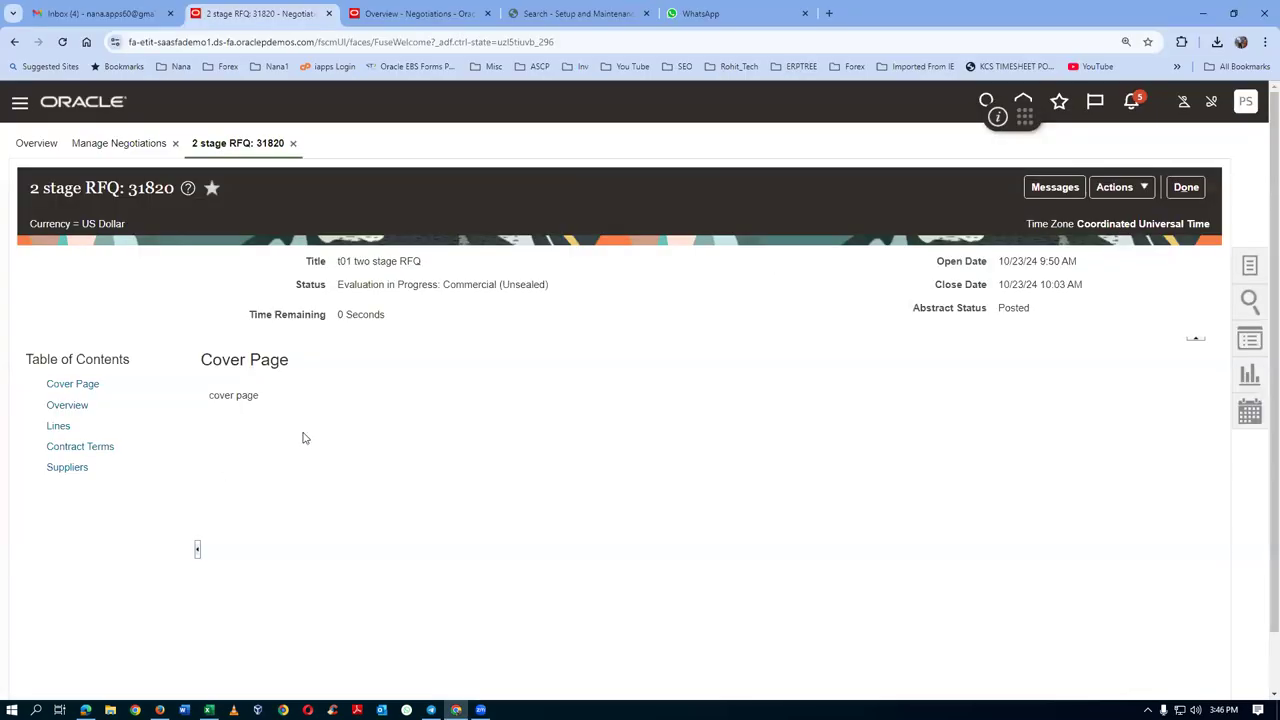
Step: Reopen RFQ 31820 and start Award Negotiation from its Award actions
{"action": "left_click", "coordinate": [1186, 188]}
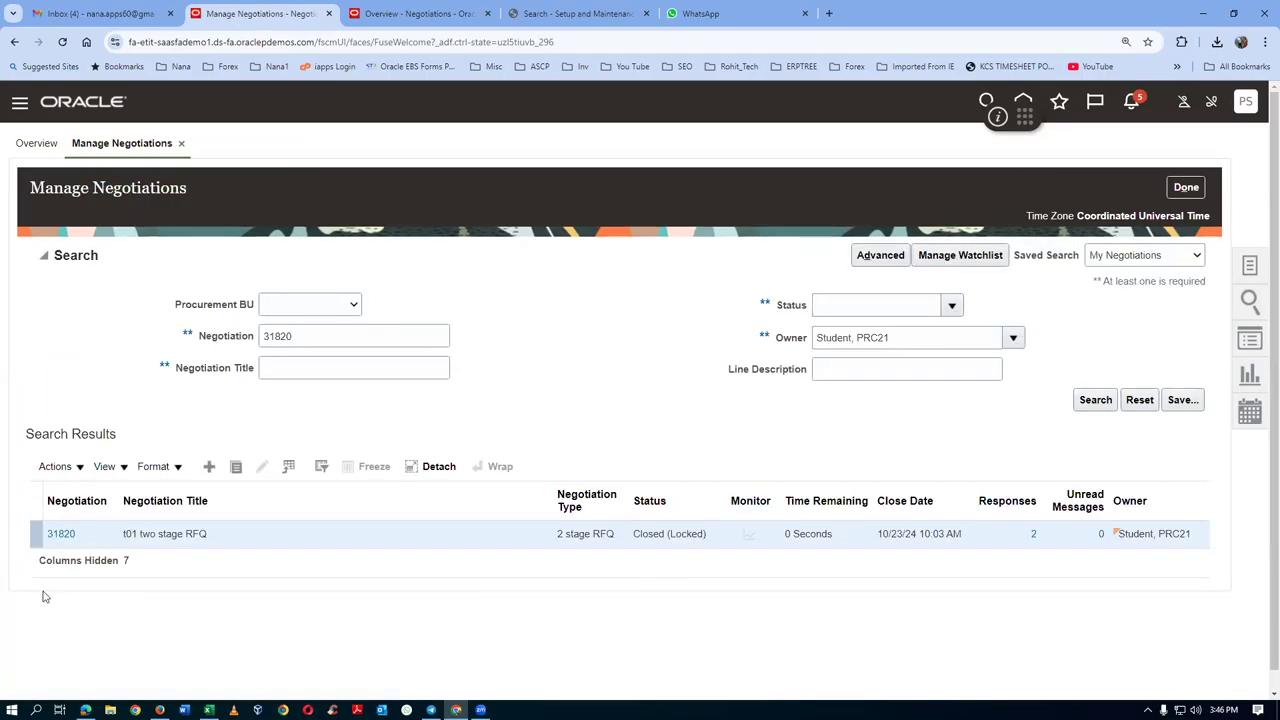
{"action": "left_click", "coordinate": [60, 533]}
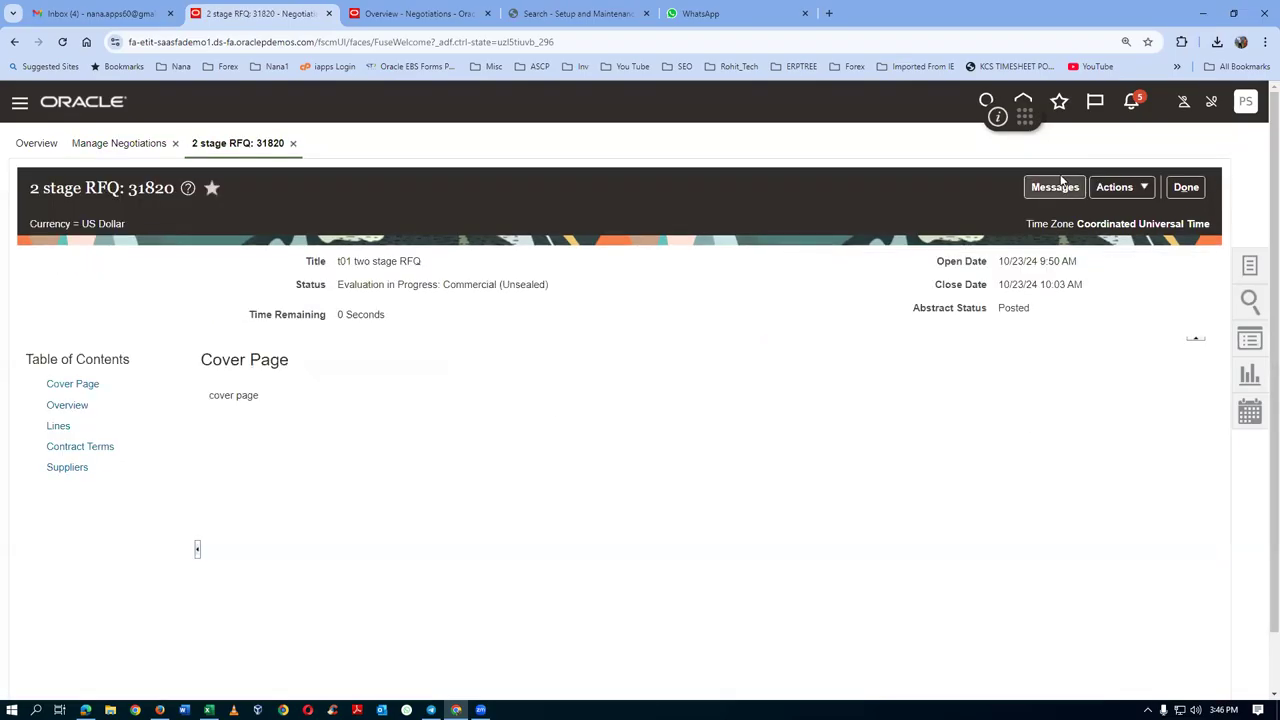
{"action": "left_click", "coordinate": [1116, 187]}
{"action": "mouse_move", "coordinate": [1135, 216]}
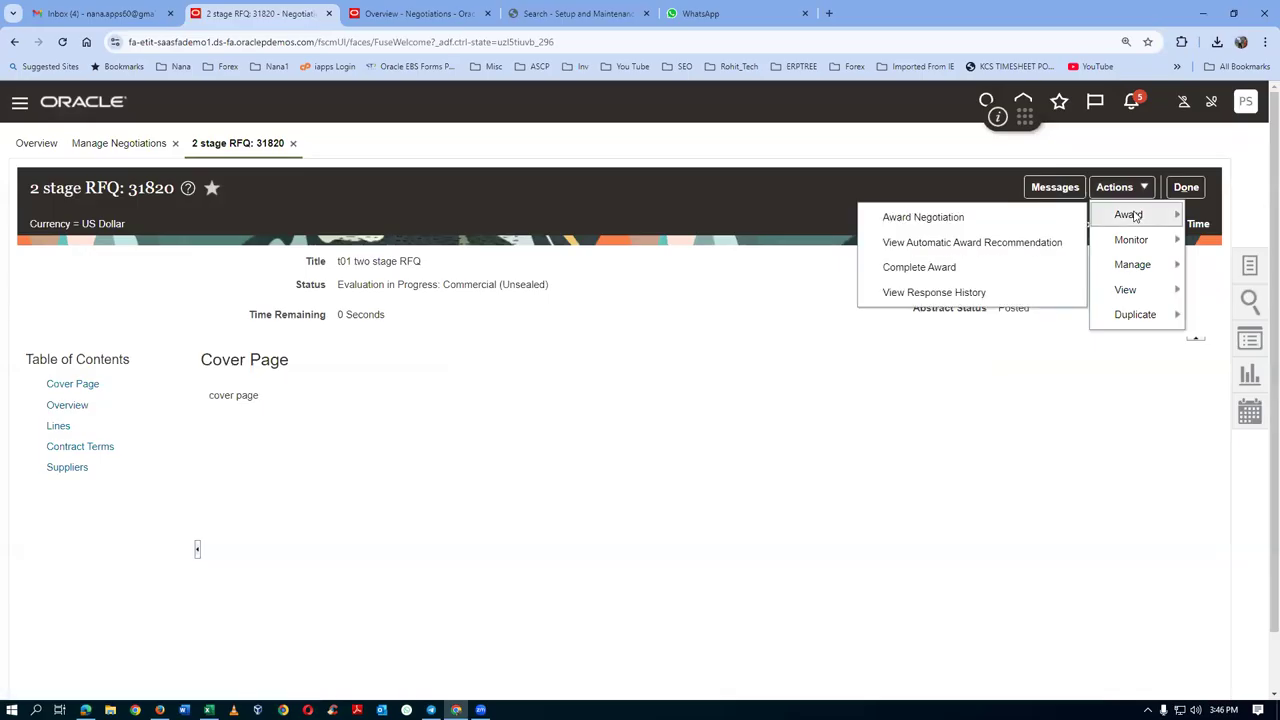
{"action": "left_click", "coordinate": [938, 218]}
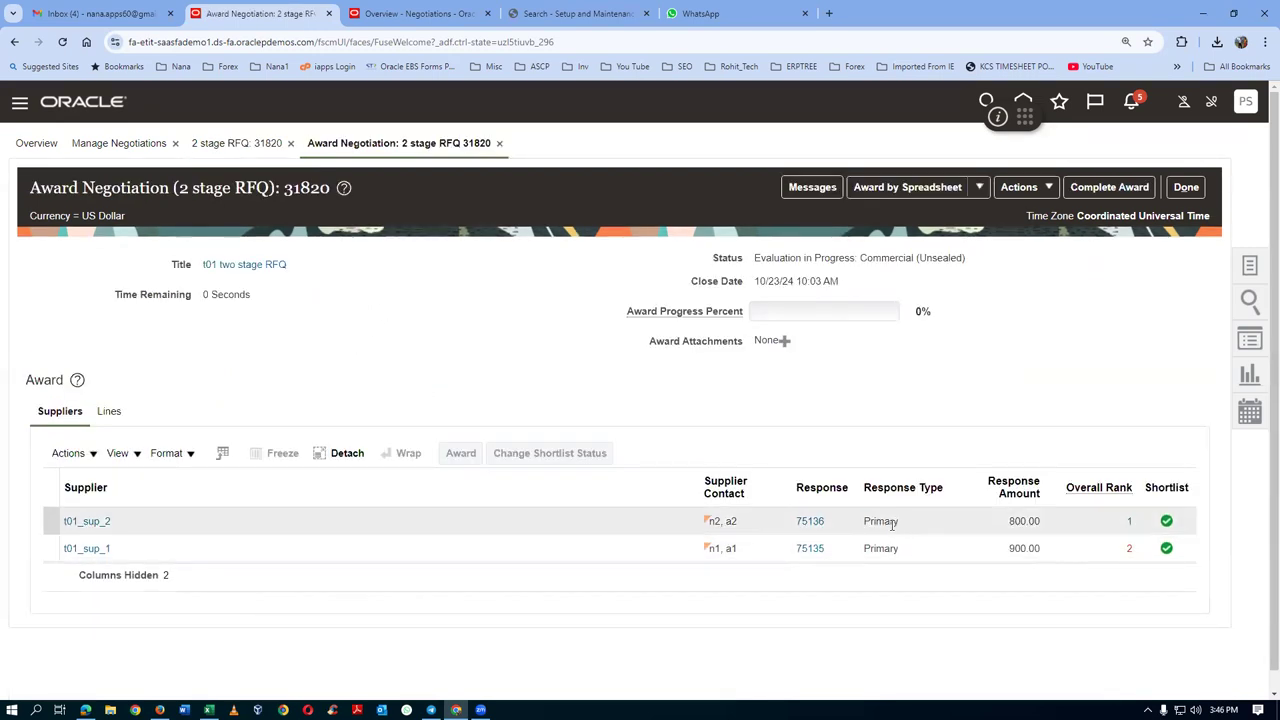
Step: Award RFQ 31820 to t01_sup_2 as the award decision and save it
{"action": "left_click", "coordinate": [42, 519]}
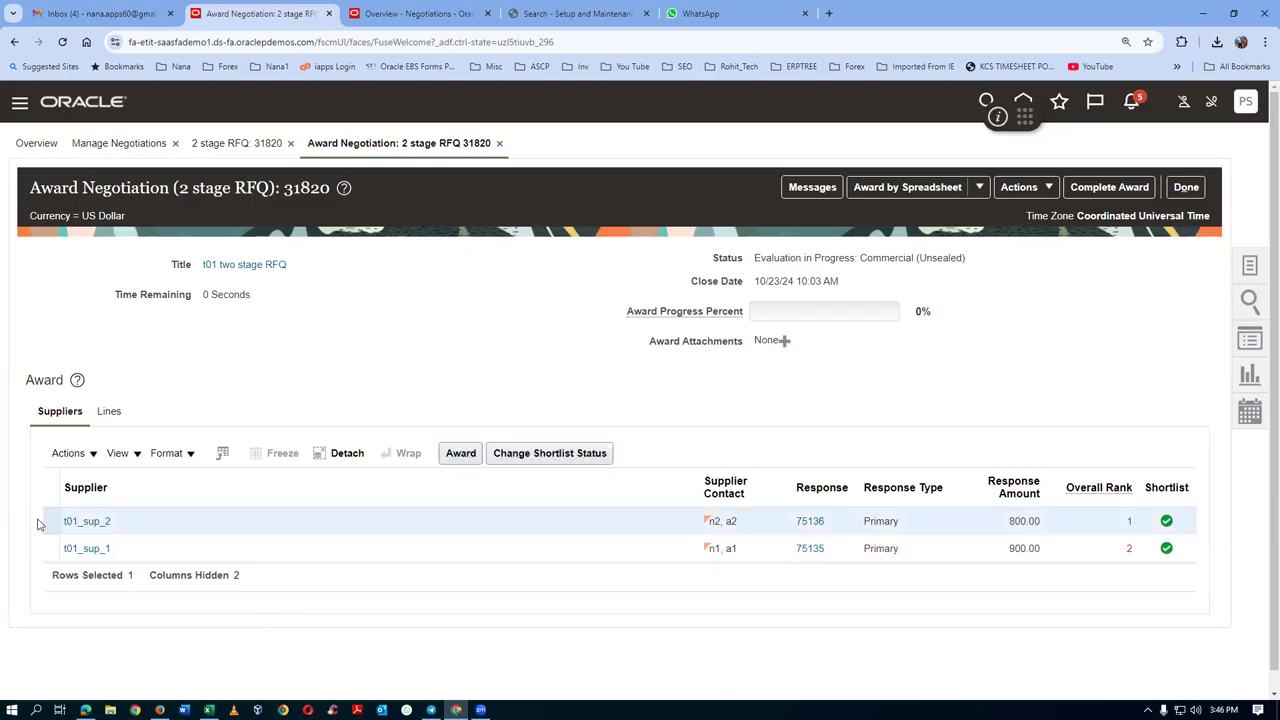
{"action": "left_click", "coordinate": [461, 453]}
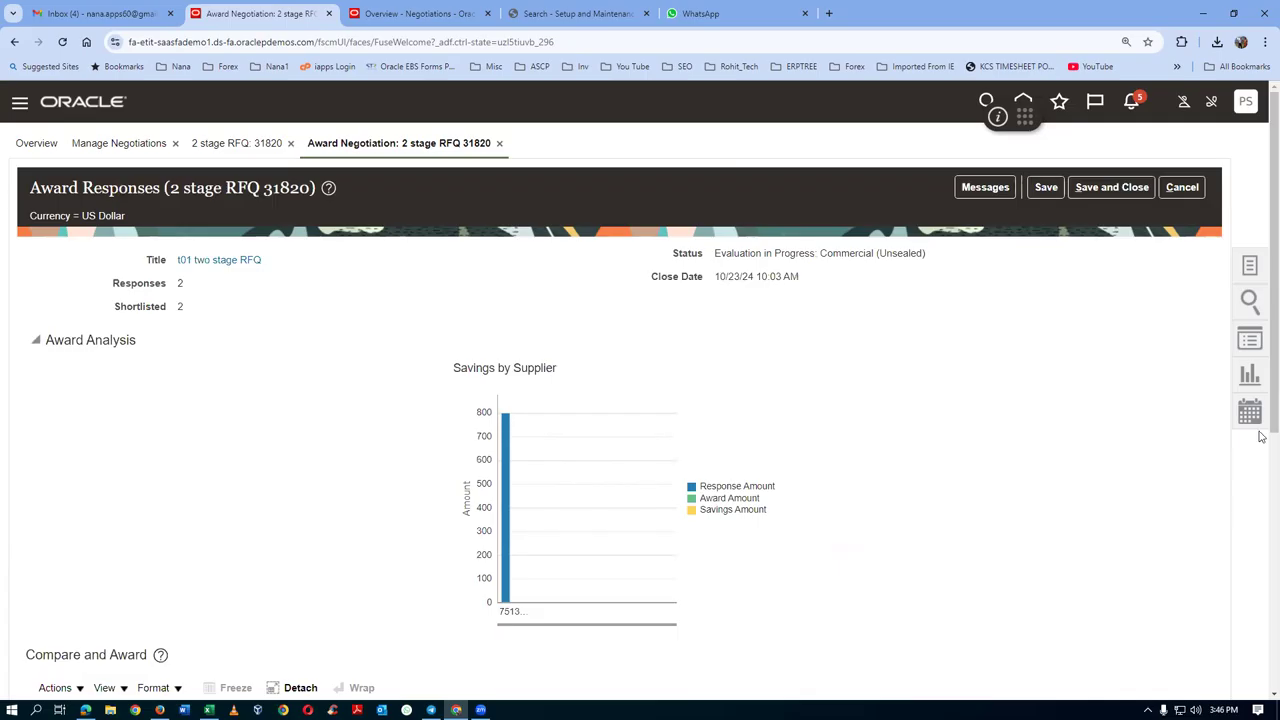
{"action": "left_click_drag", "start_coordinate": [1264, 410], "coordinate": [1262, 622]}
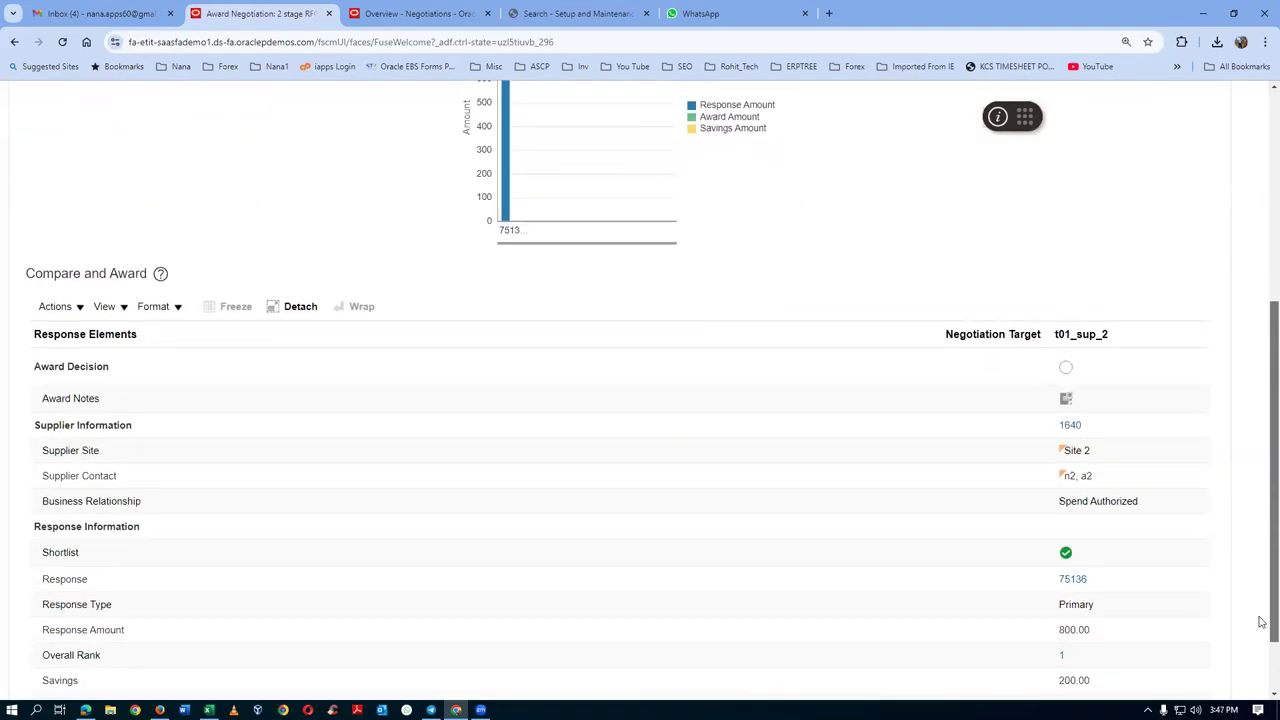
{"action": "left_click", "coordinate": [1067, 368]}
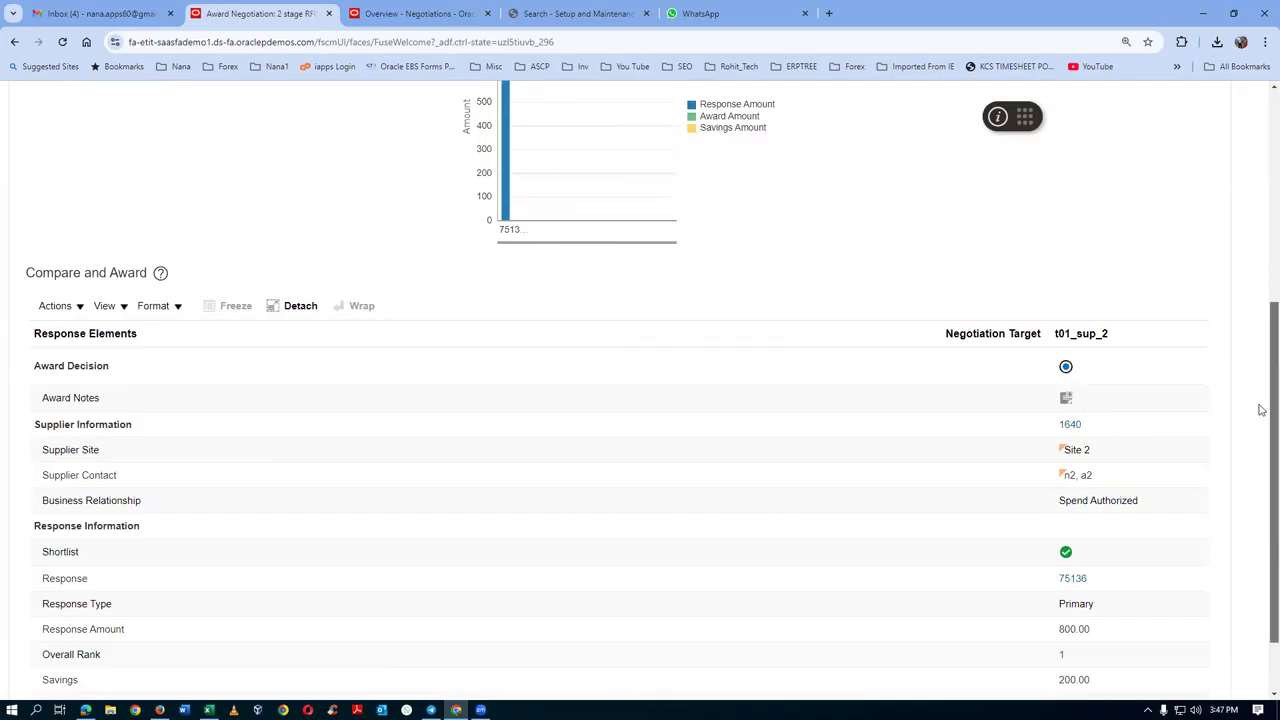
{"action": "left_click_drag", "start_coordinate": [1259, 408], "coordinate": [1259, 522]}
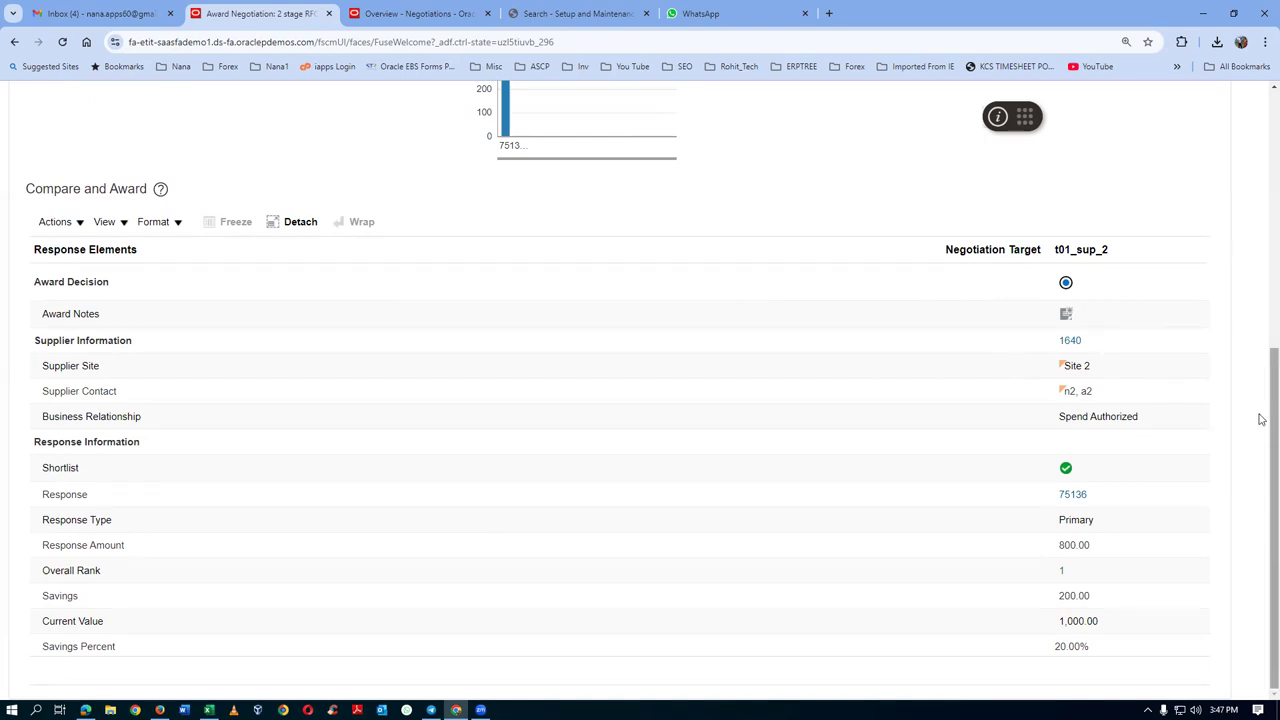
{"action": "left_click_drag", "start_coordinate": [1261, 425], "coordinate": [1261, 188]}
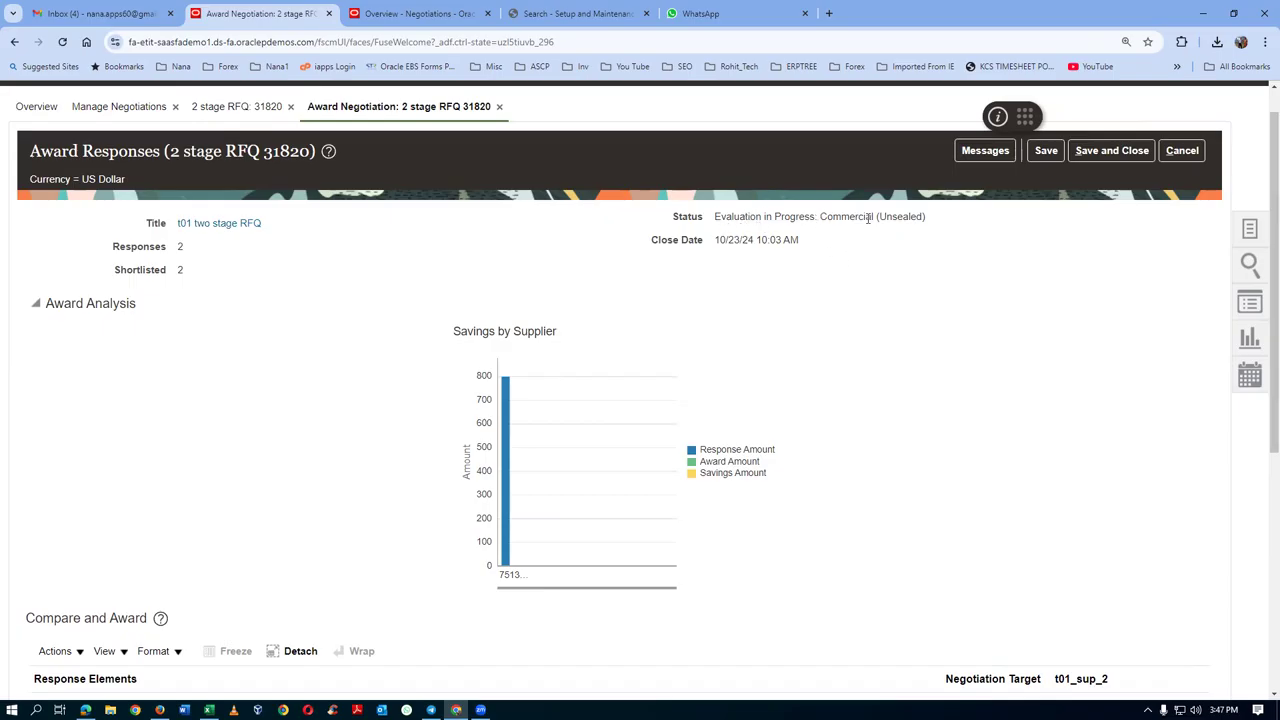
{"action": "left_click", "coordinate": [1081, 154]}
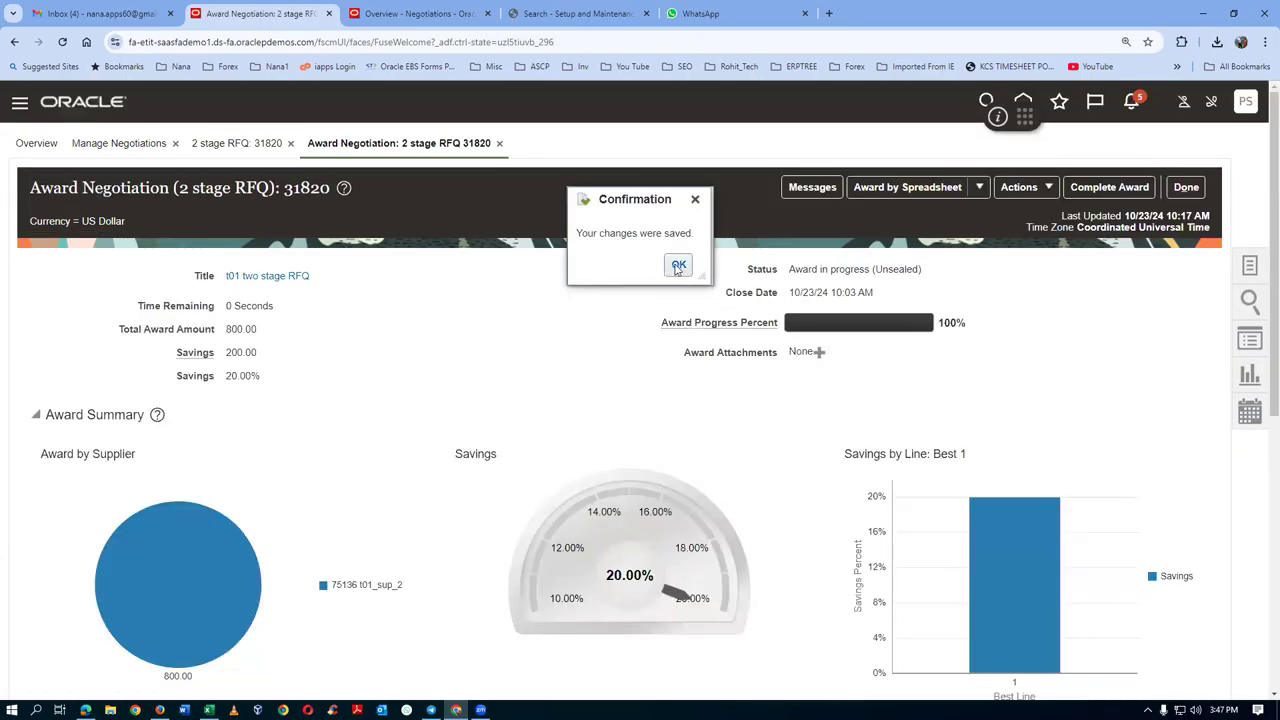
{"action": "left_click", "coordinate": [678, 265]}
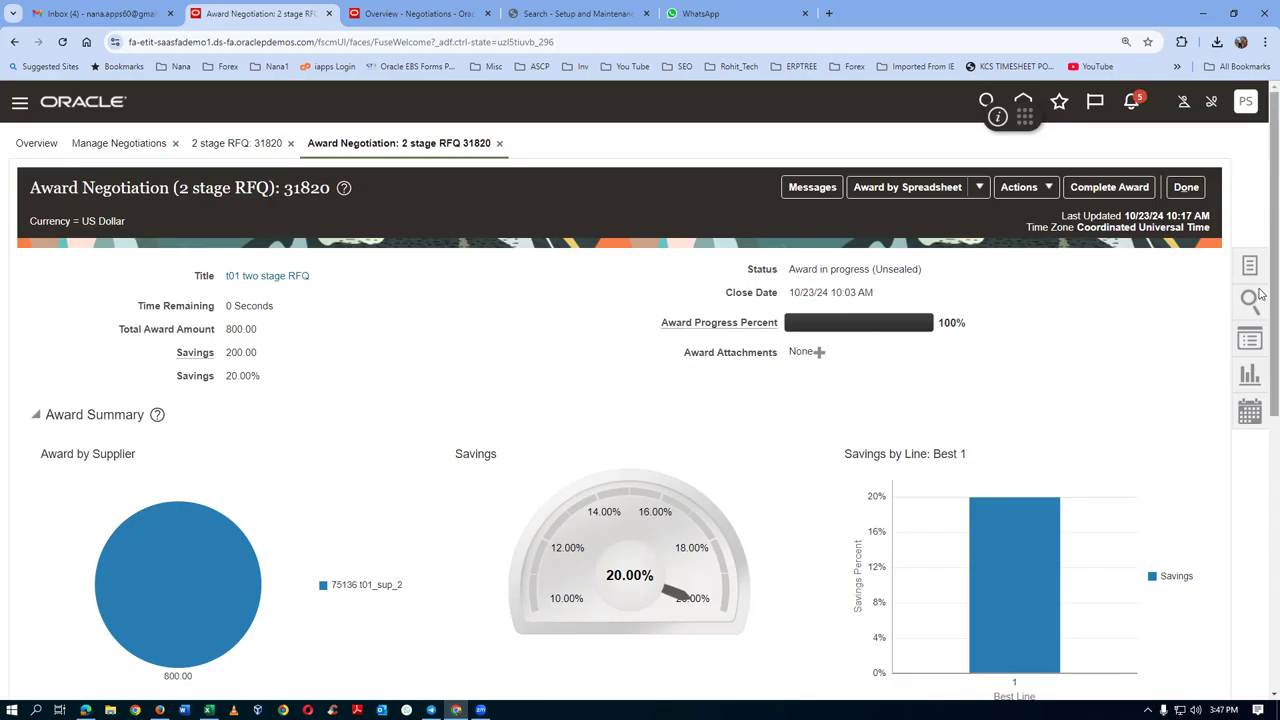
Step: Review the Award table showing t01_sup_2's 800.00 award, then bring up Complete Award
{"action": "scroll", "coordinate": [1260, 296], "scroll_direction": "down", "scroll_amount": 5}
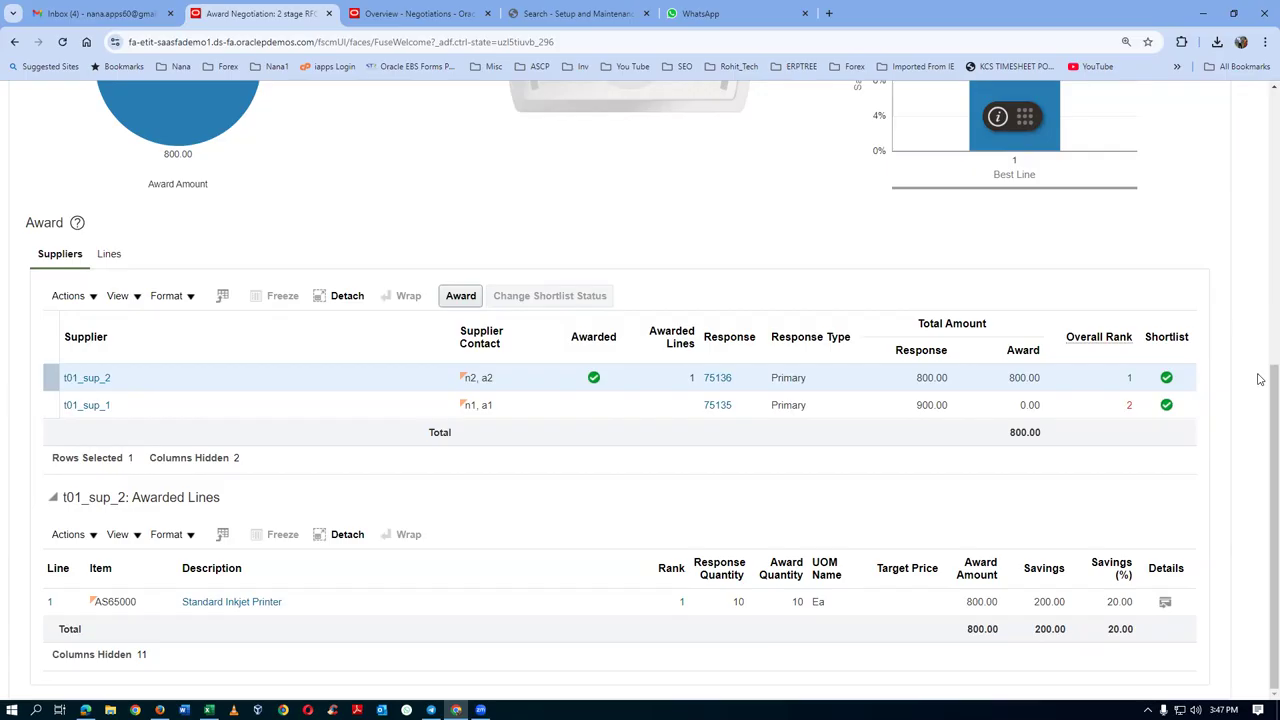
{"action": "scroll", "coordinate": [1260, 390], "scroll_direction": "up", "scroll_amount": 1}
{"action": "scroll", "coordinate": [1260, 388], "scroll_direction": "up", "scroll_amount": 2}
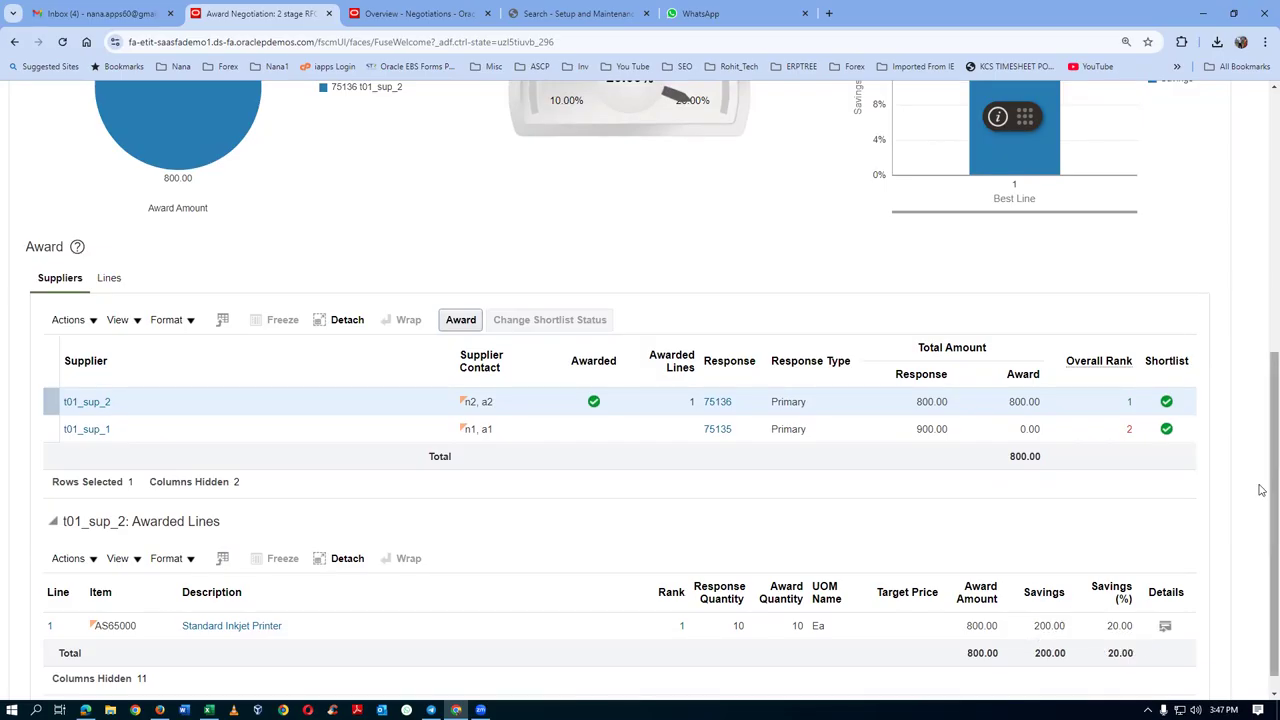
{"action": "scroll", "coordinate": [1262, 215], "scroll_direction": "up", "scroll_amount": 3}
{"action": "scroll", "coordinate": [1262, 215], "scroll_direction": "up", "scroll_amount": 2}
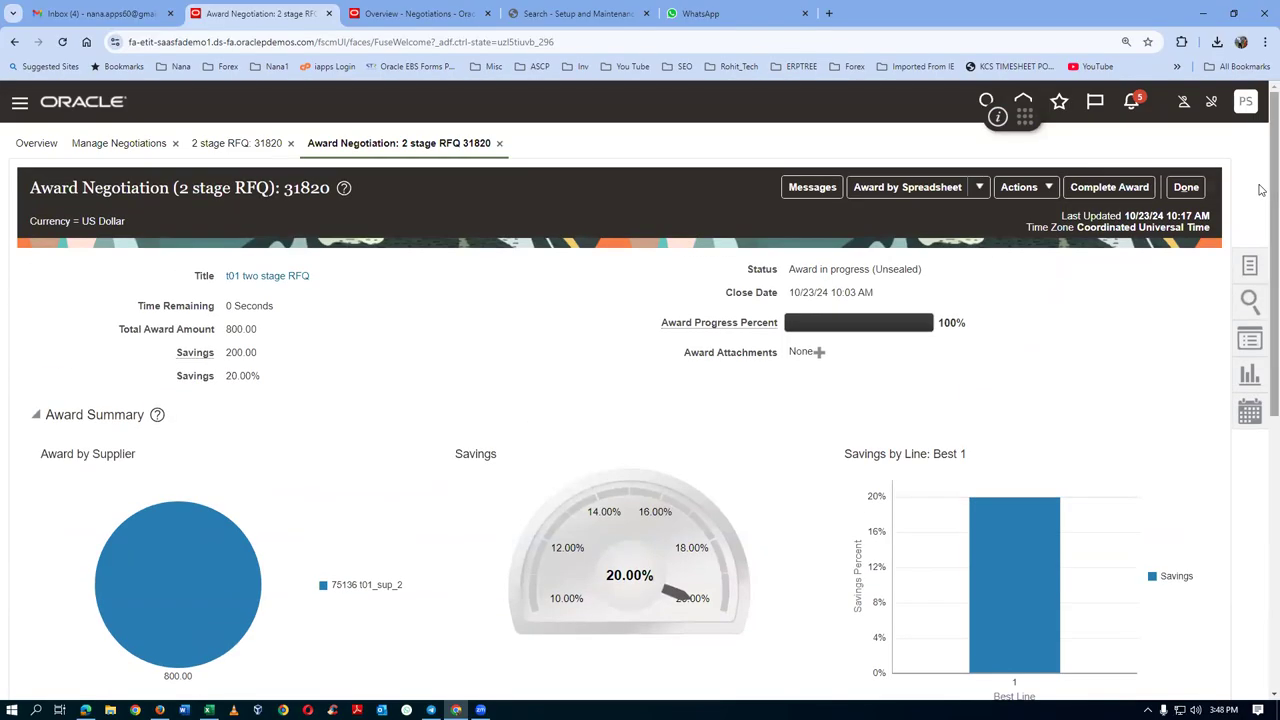
{"action": "left_click", "coordinate": [1108, 187]}
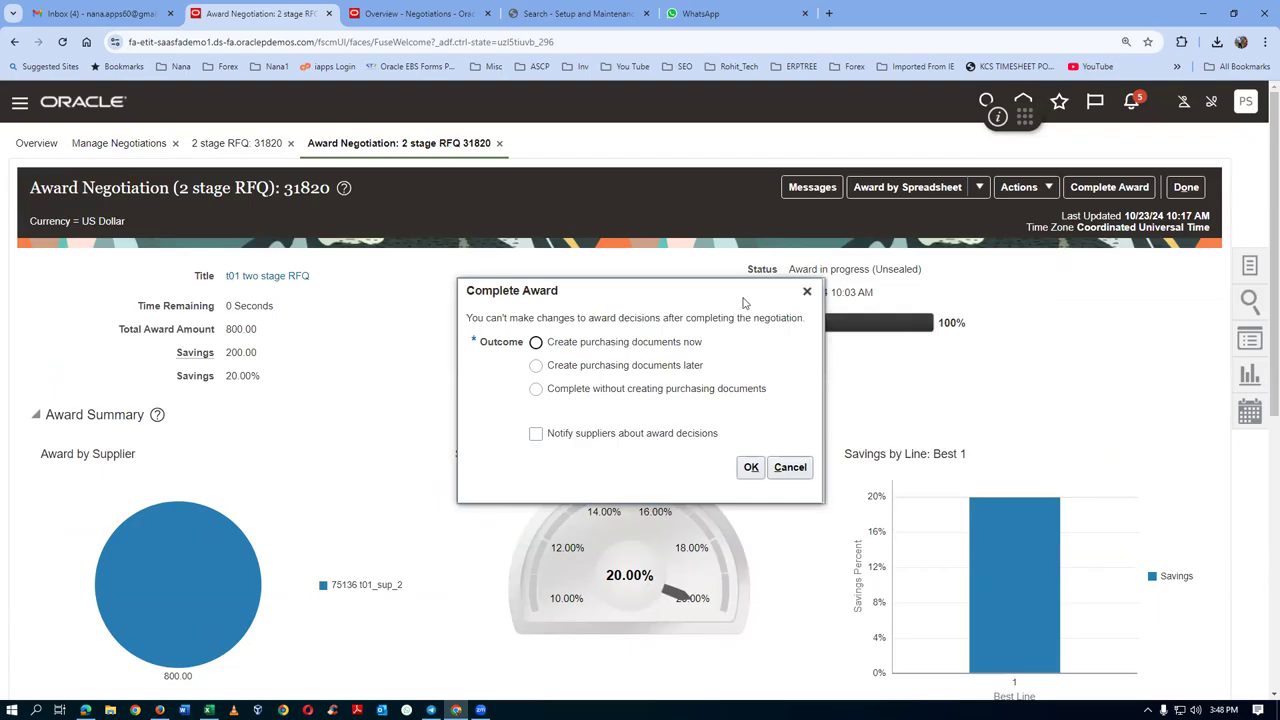
Step: Complete the award with purchasing documents created now, suppliers notified, and Initiate Approval checked
{"action": "left_click", "coordinate": [601, 346]}
{"action": "left_click", "coordinate": [628, 438]}
{"action": "left_click", "coordinate": [751, 468]}
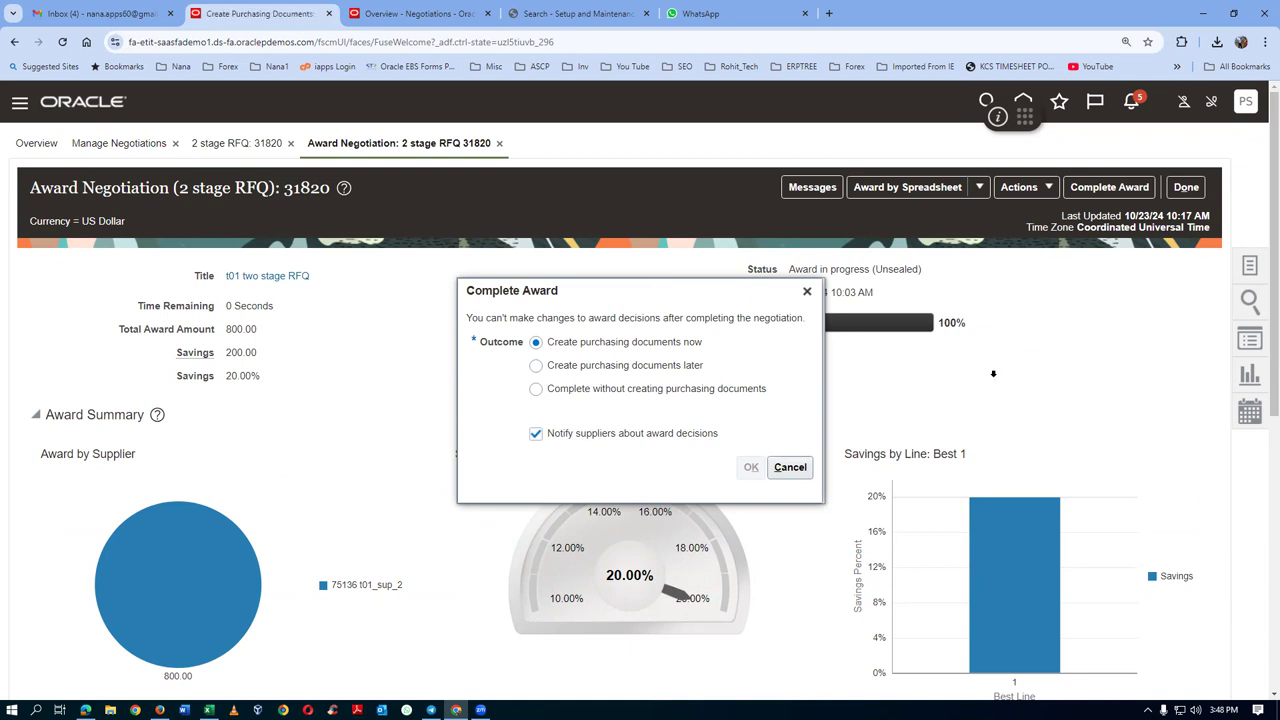
{"action": "left_click", "coordinate": [731, 264]}
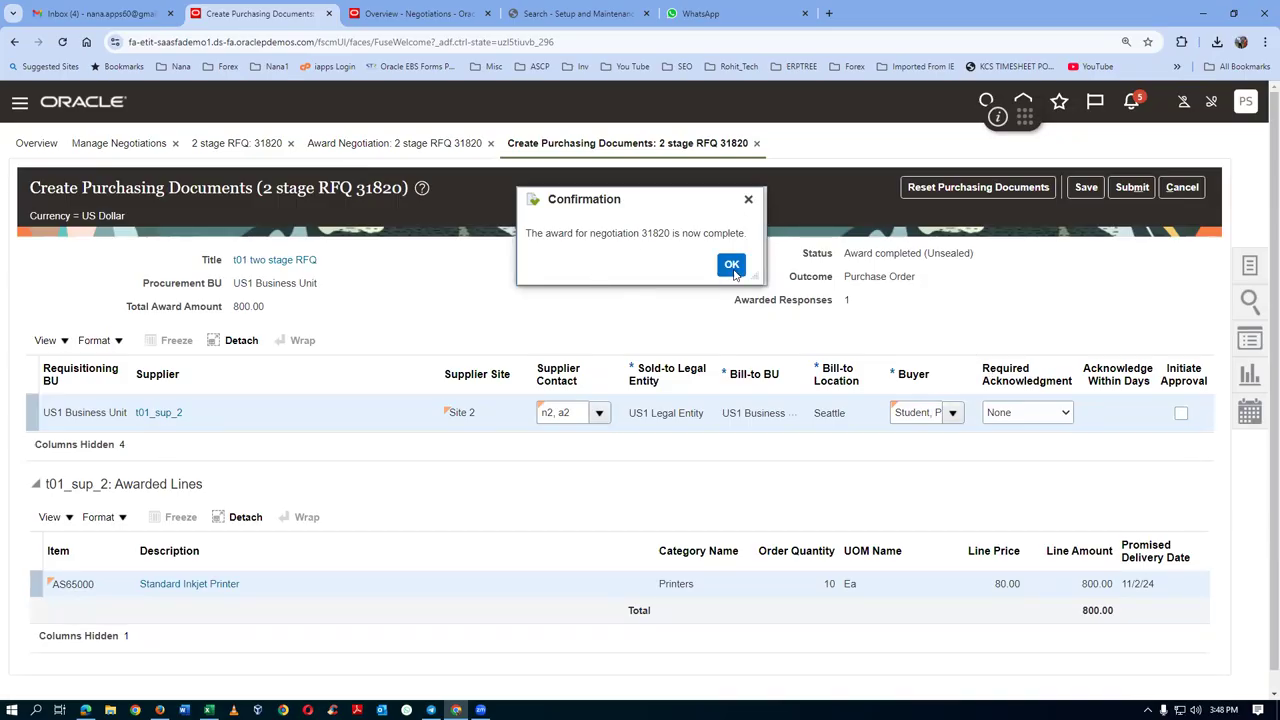
{"action": "left_click", "coordinate": [1181, 413]}
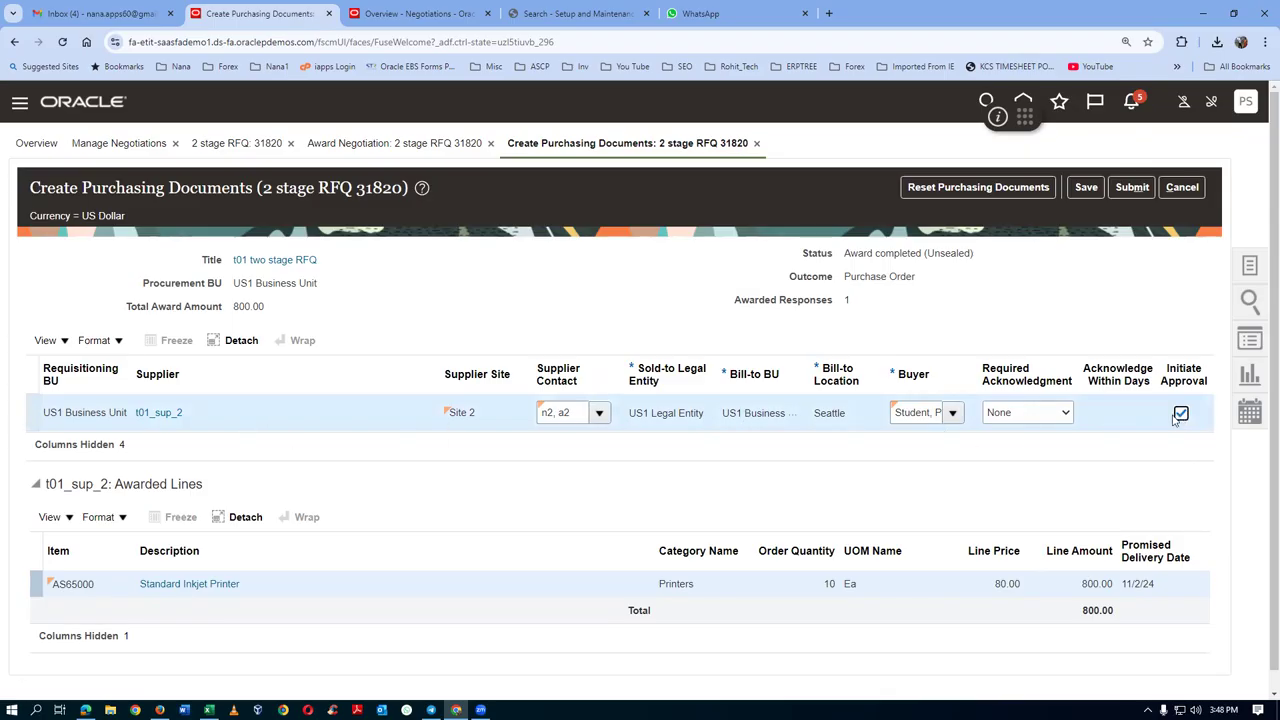
Step: Submit the 800.00 purchase order for t01_sup_2 for approval and acknowledge its creation
{"action": "left_click", "coordinate": [1138, 188]}
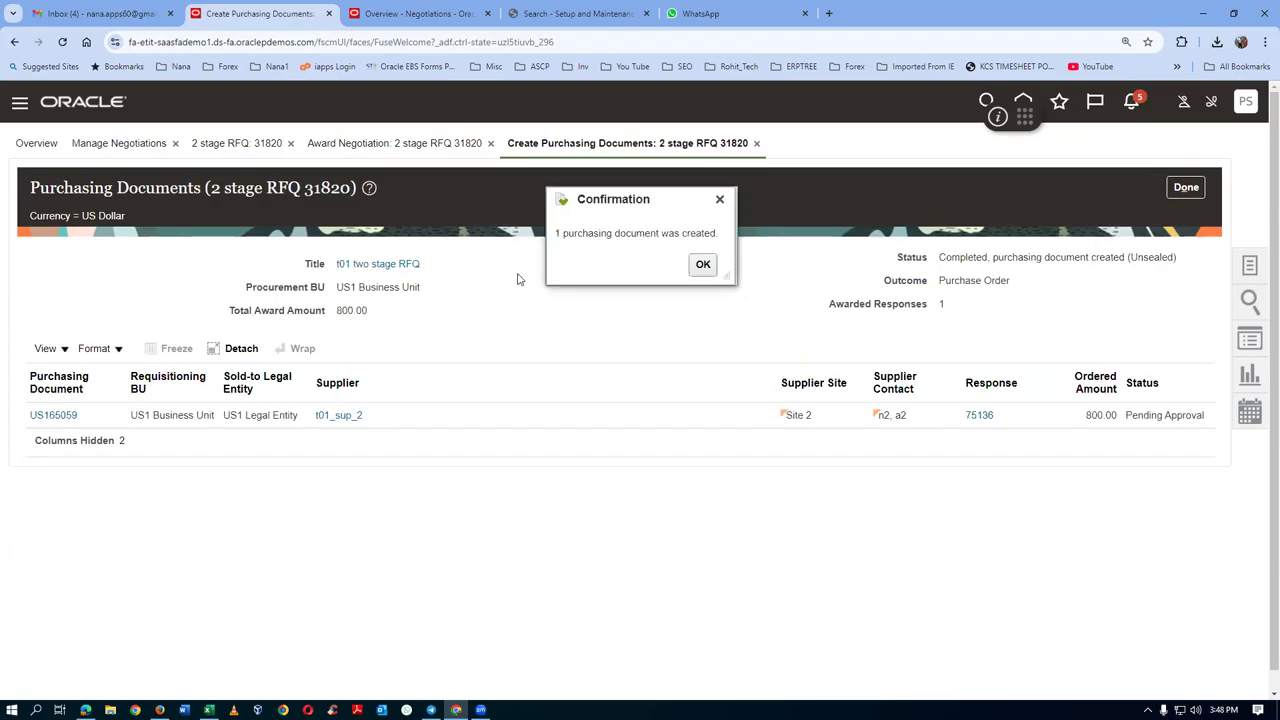
{"action": "left_click", "coordinate": [703, 265]}
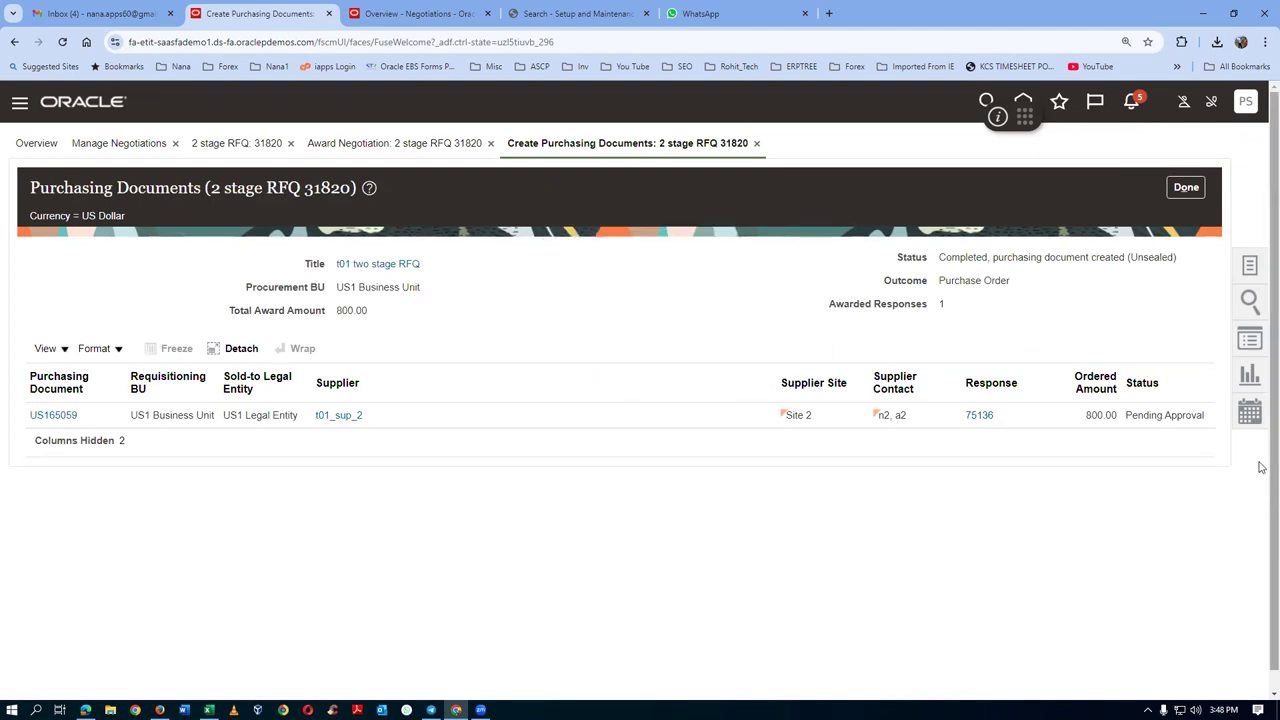
{"action": "left_click", "coordinate": [435, 13]}
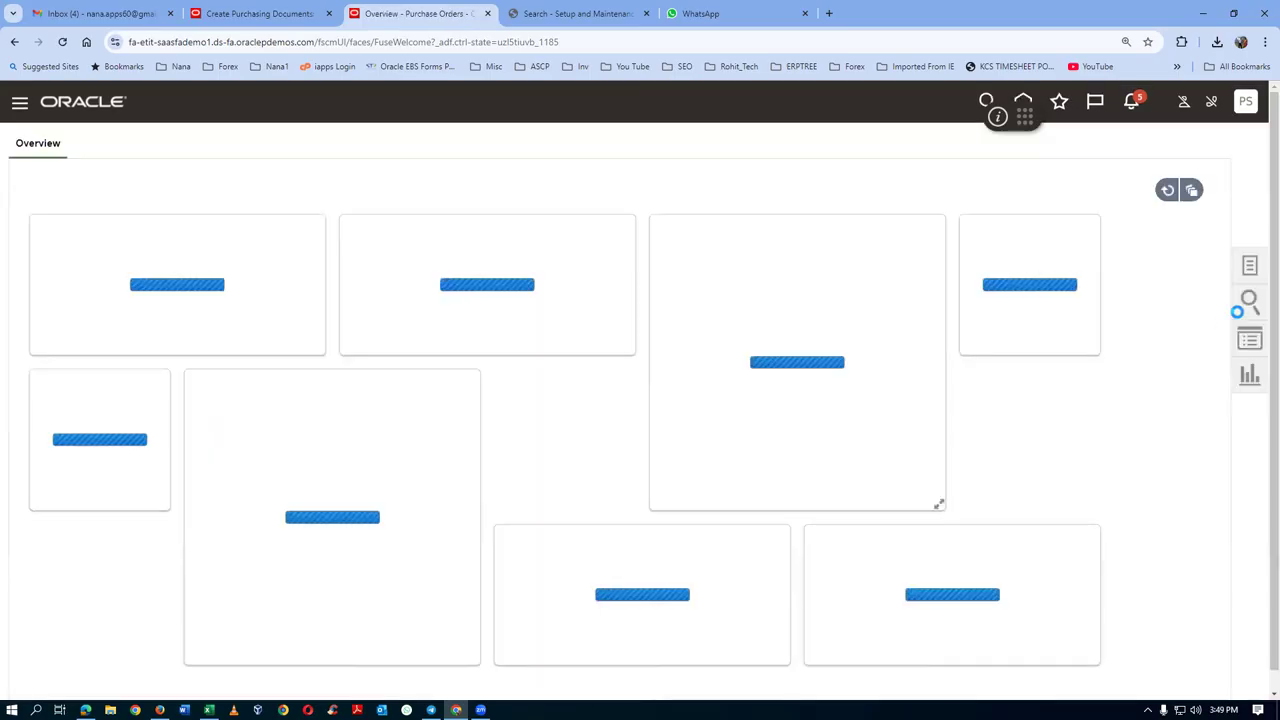
Step: Search Manage Orders for purchase orders from supplier t01_sup_2
{"action": "left_click", "coordinate": [1250, 270]}
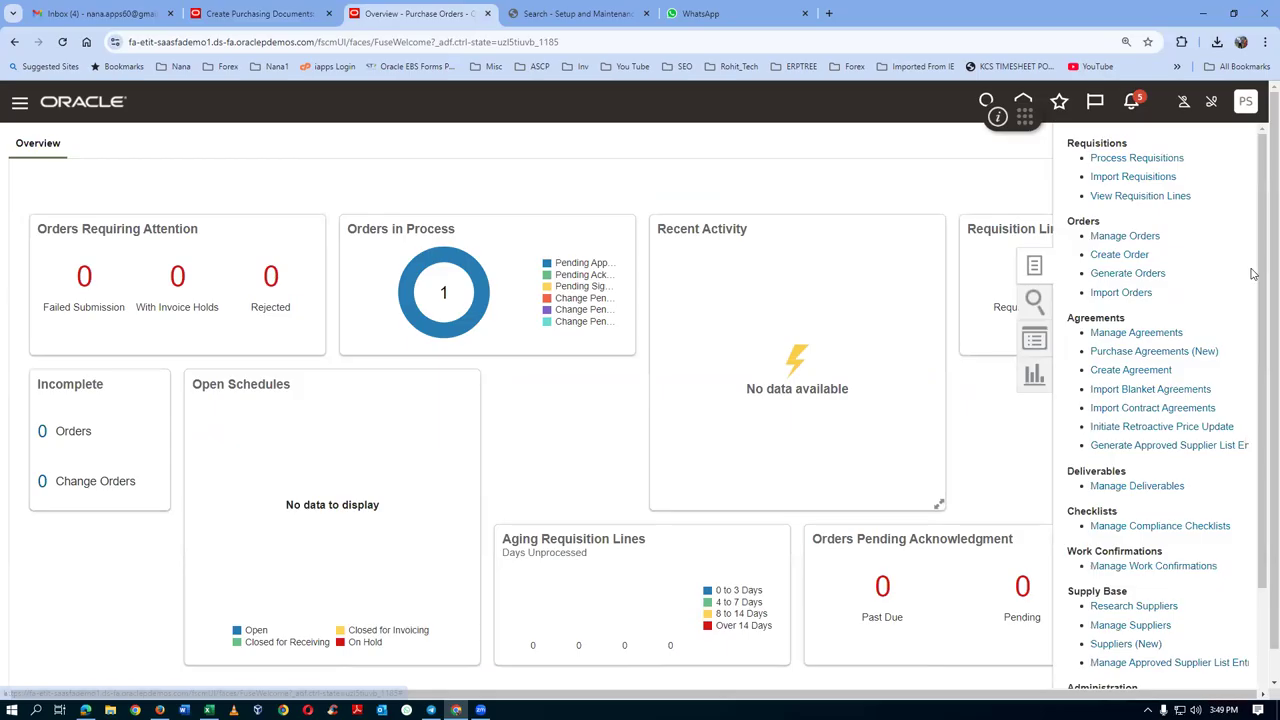
{"action": "left_click", "coordinate": [1106, 236]}
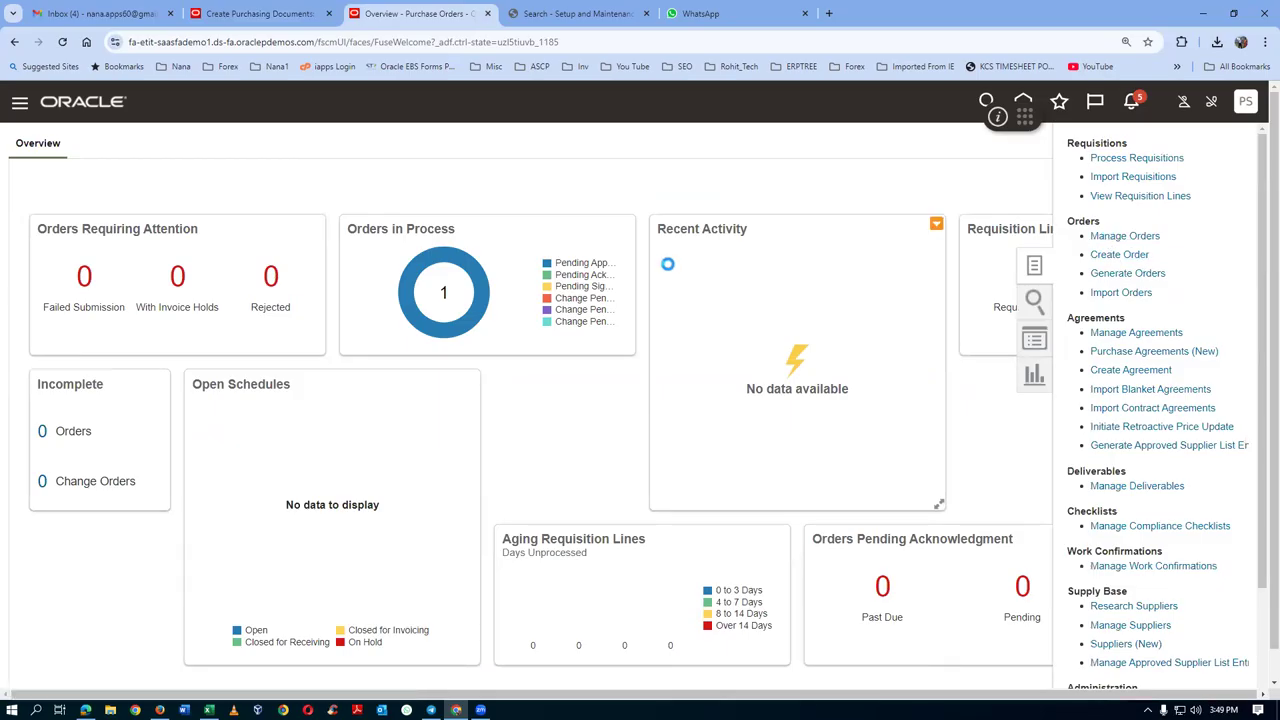
{"action": "left_click", "coordinate": [271, 405]}
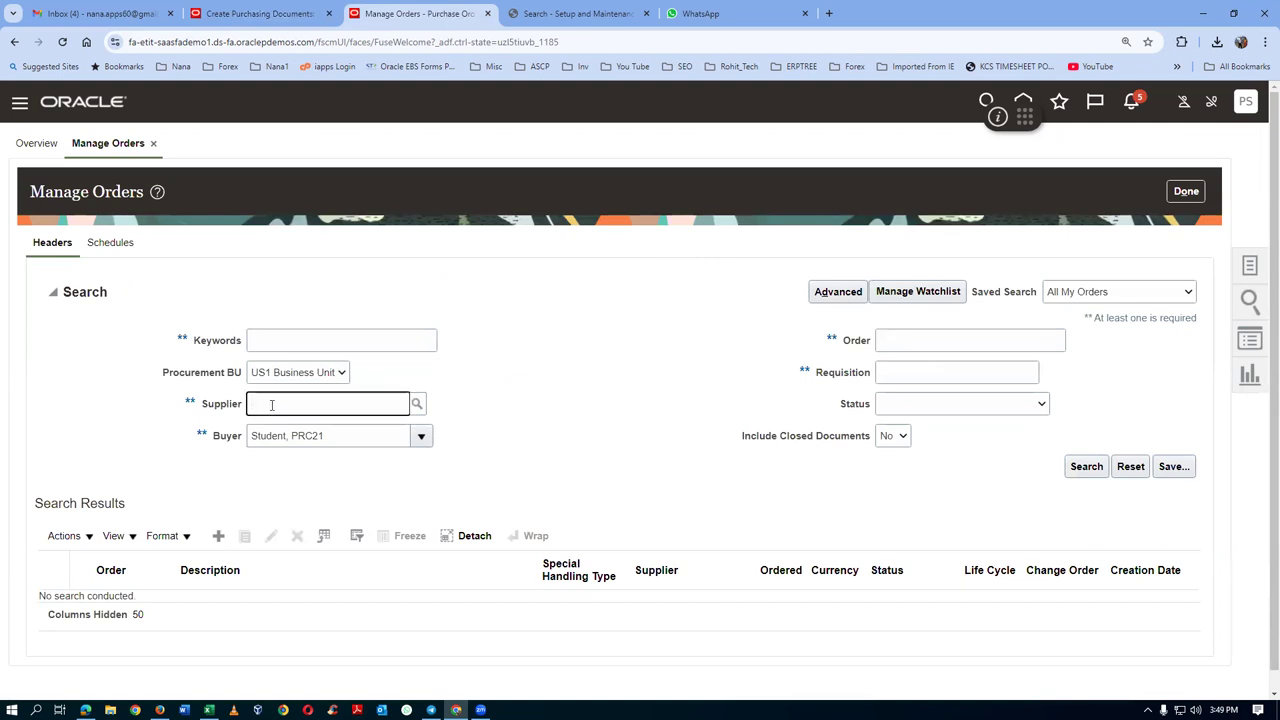
{"action": "type", "text": "t01_sup_2"}
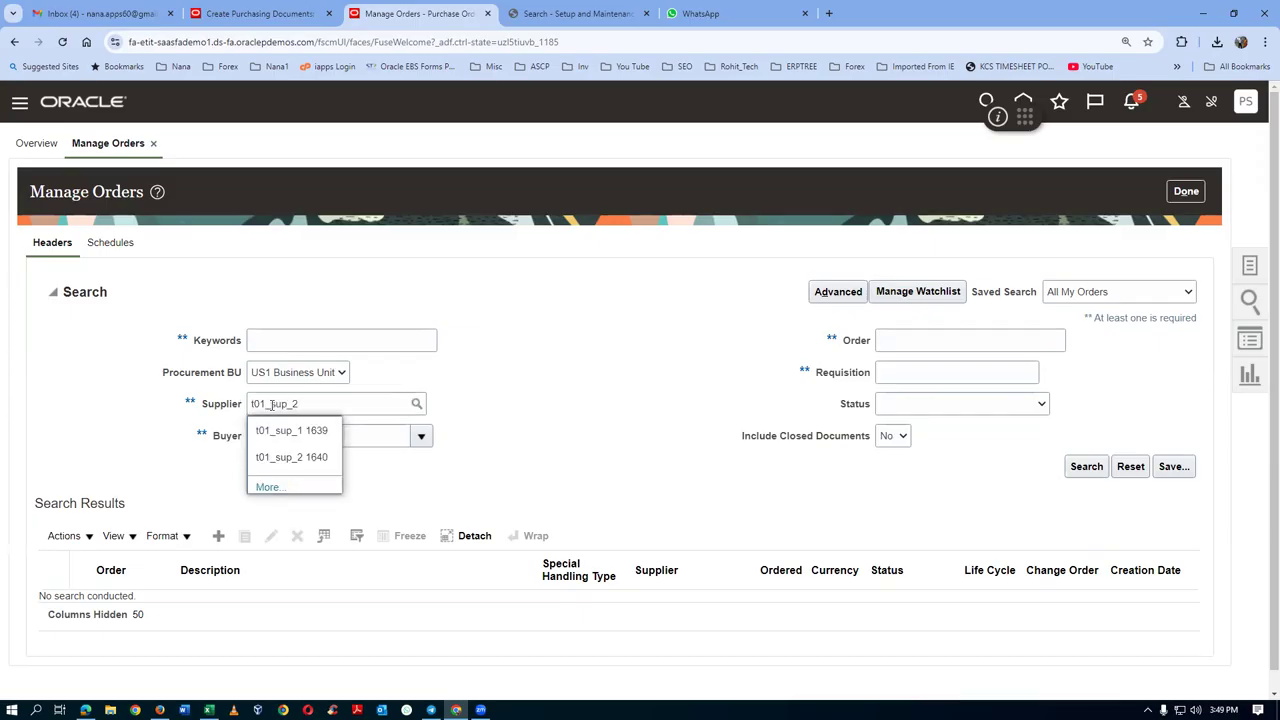
{"action": "key", "text": "Tab"}
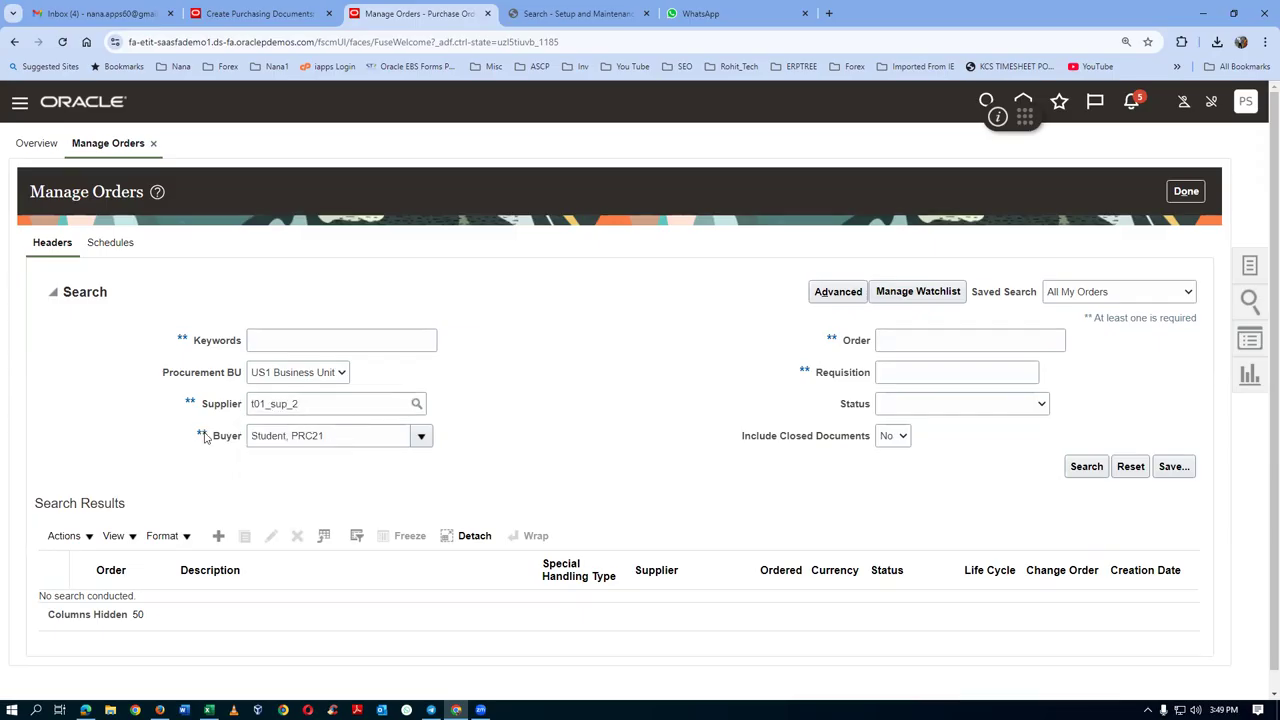
{"action": "left_click", "coordinate": [1089, 469]}
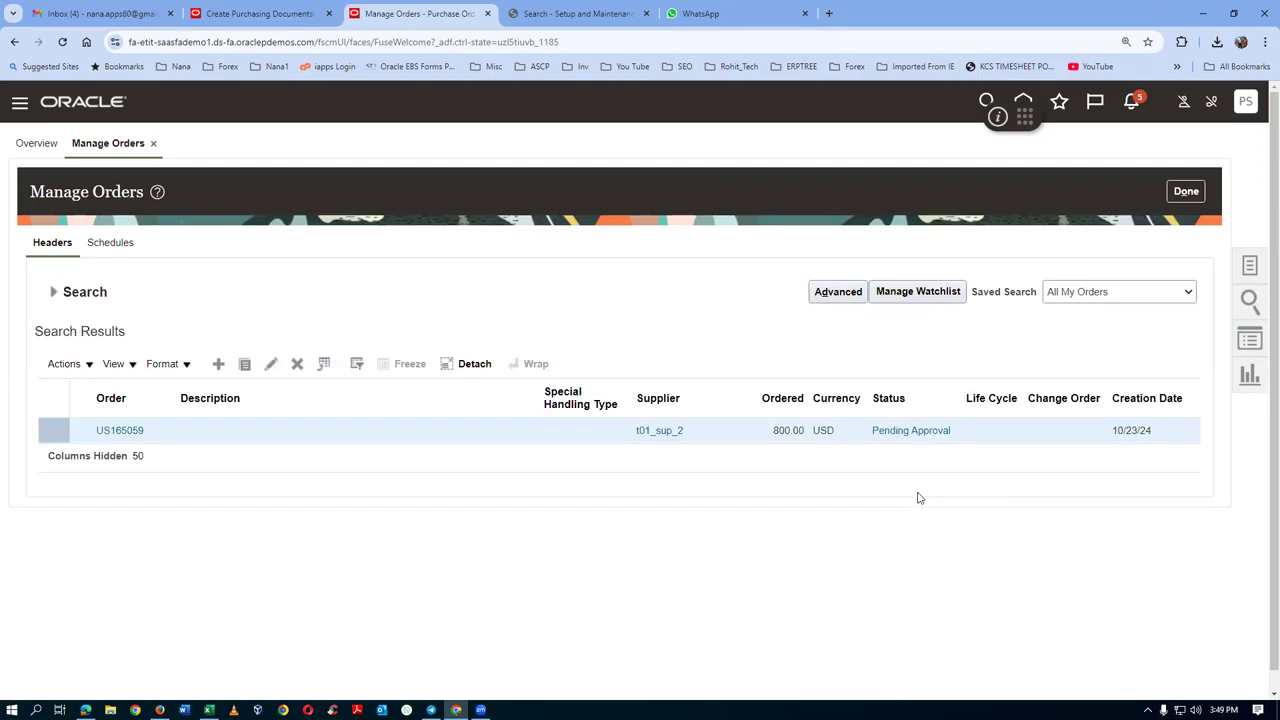
Step: Dismiss the Pending Approval error and open purchase order US165059's line attachments
{"action": "left_click", "coordinate": [928, 434]}
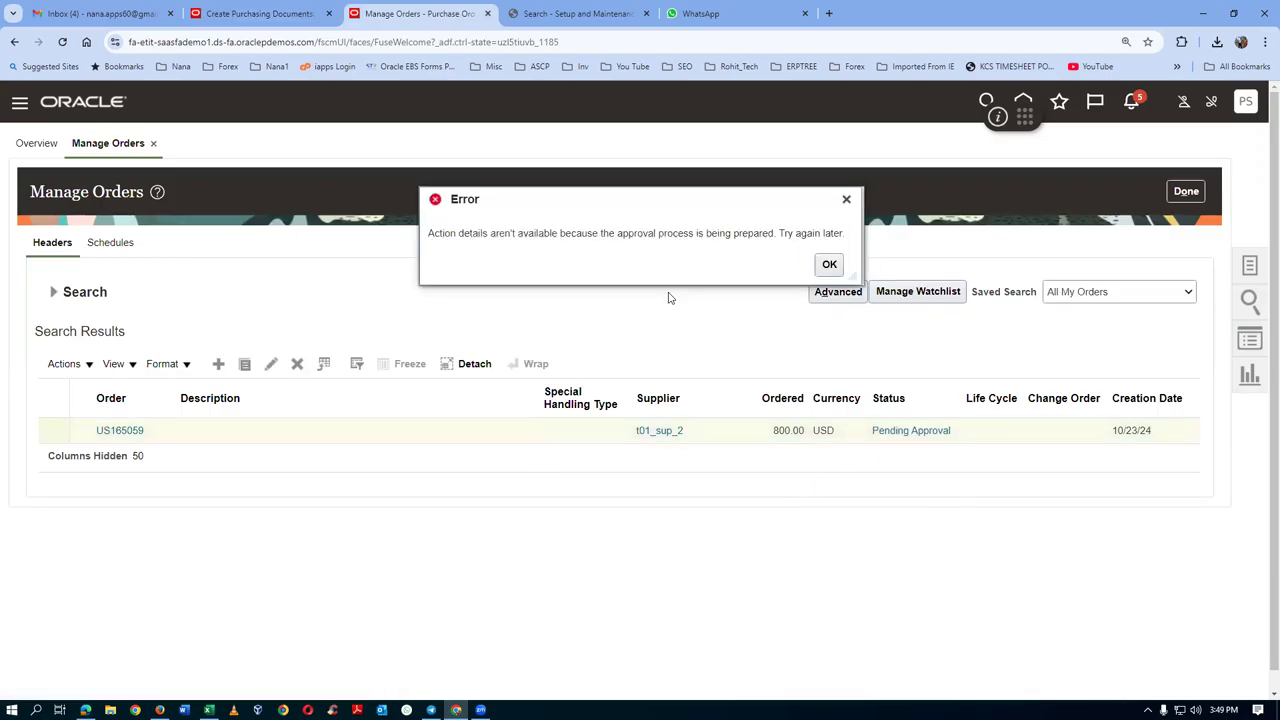
{"action": "left_click", "coordinate": [830, 264]}
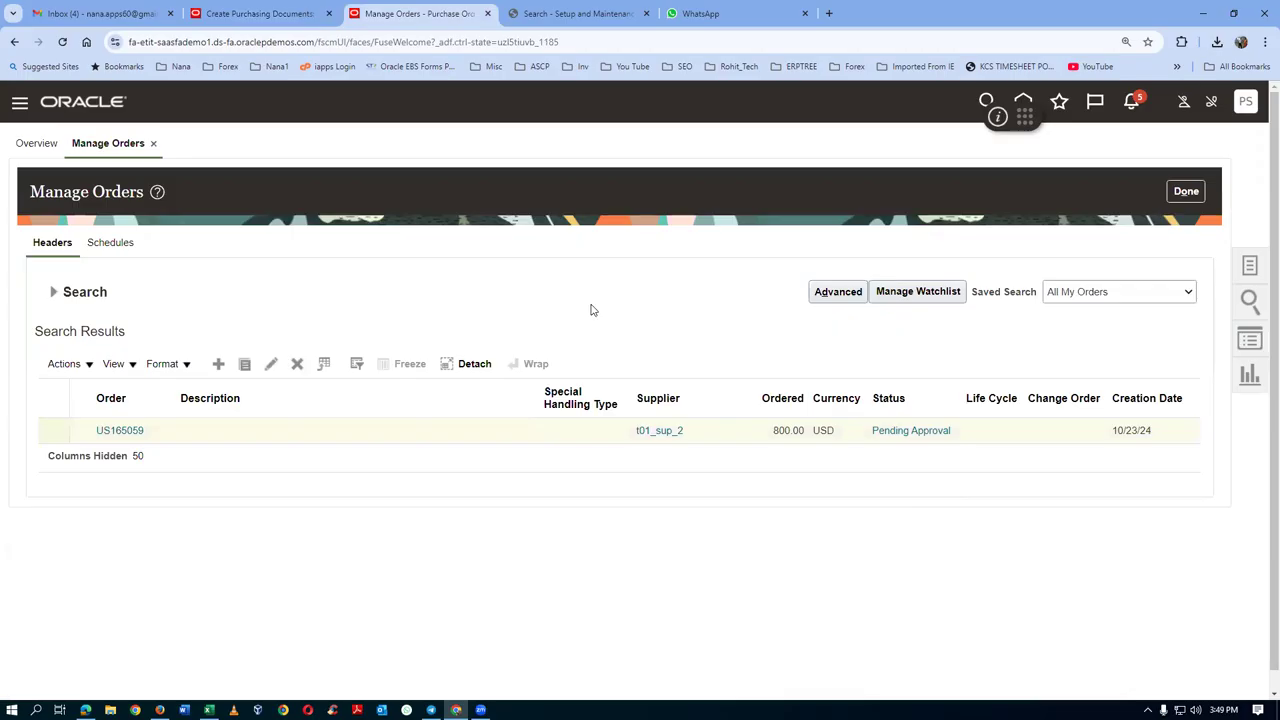
{"action": "left_click", "coordinate": [118, 434]}
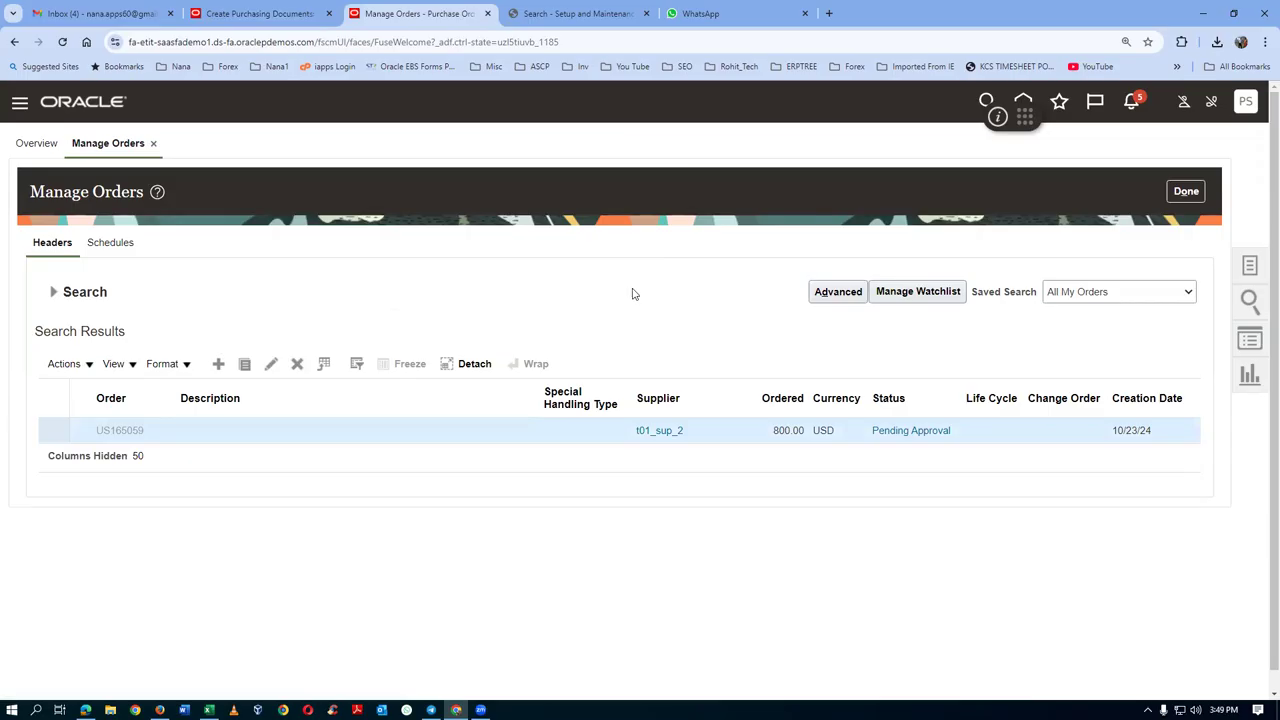
{"action": "scroll", "coordinate": [632, 295], "scroll_direction": "down", "scroll_amount": 4}
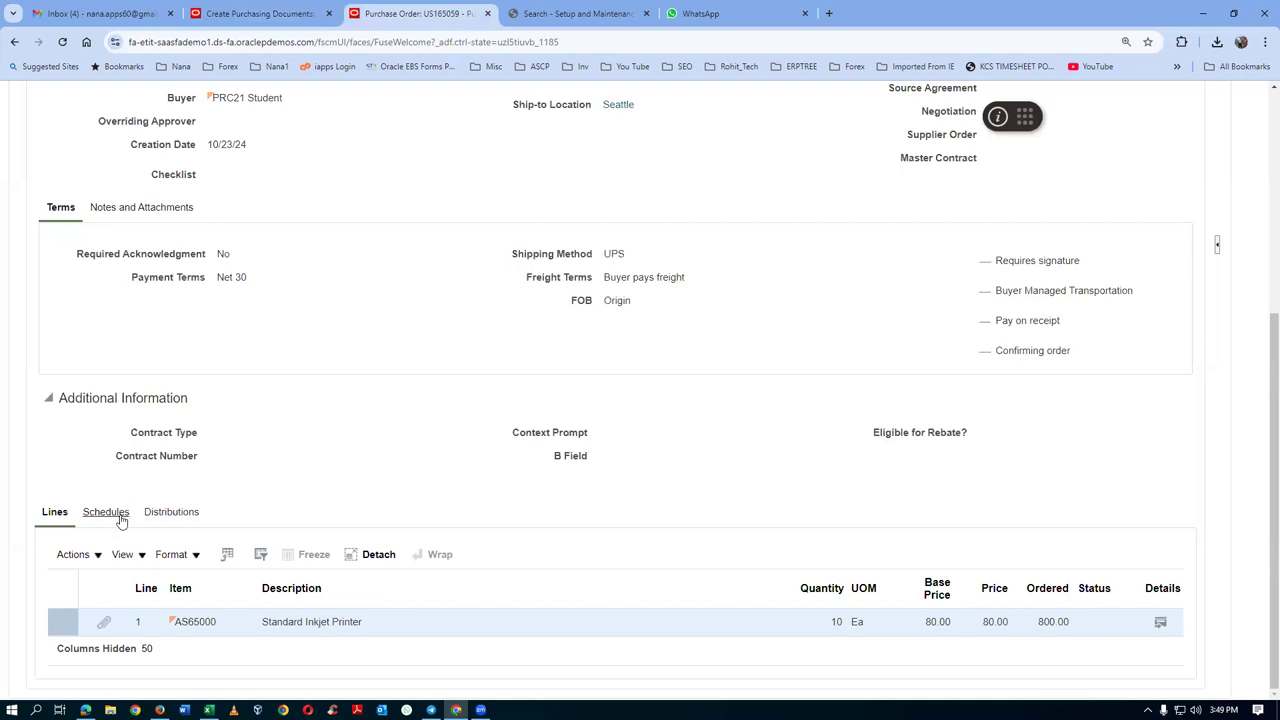
{"action": "left_click", "coordinate": [104, 622]}
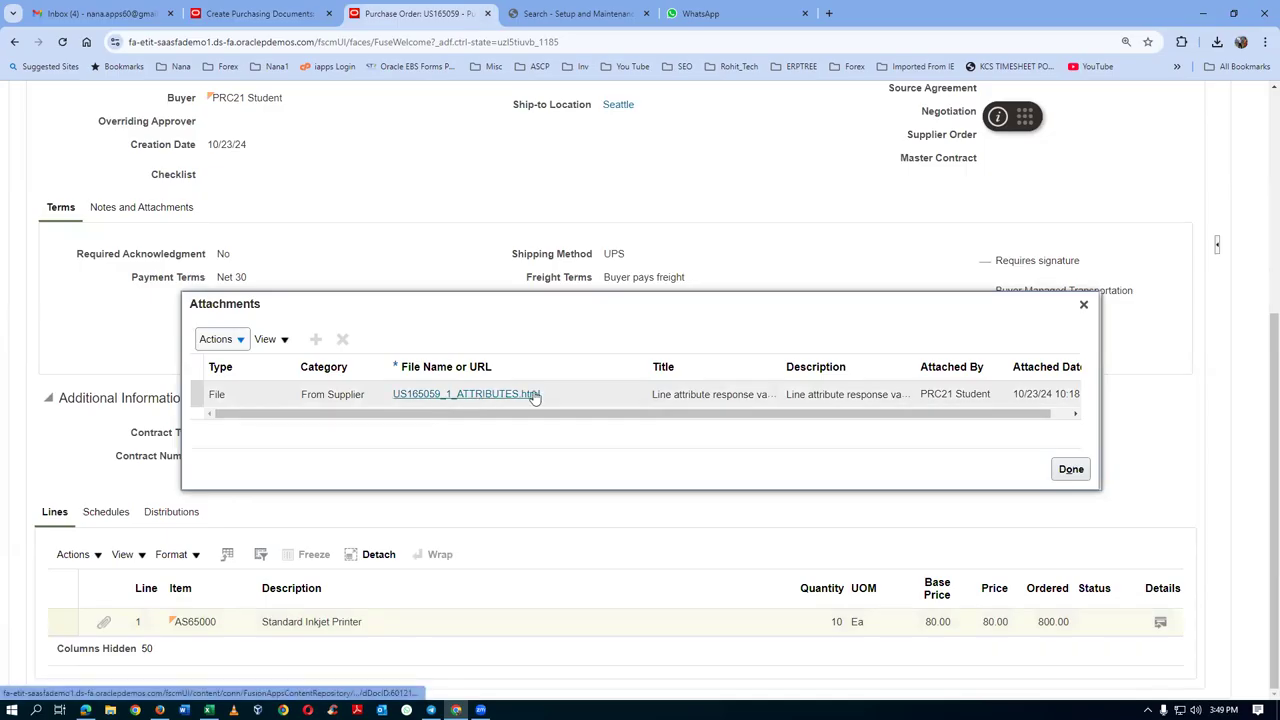
Step: Download and view the US165059_1_ATTRIBUTES.html attachment, then close its tab
{"action": "left_click", "coordinate": [482, 399]}
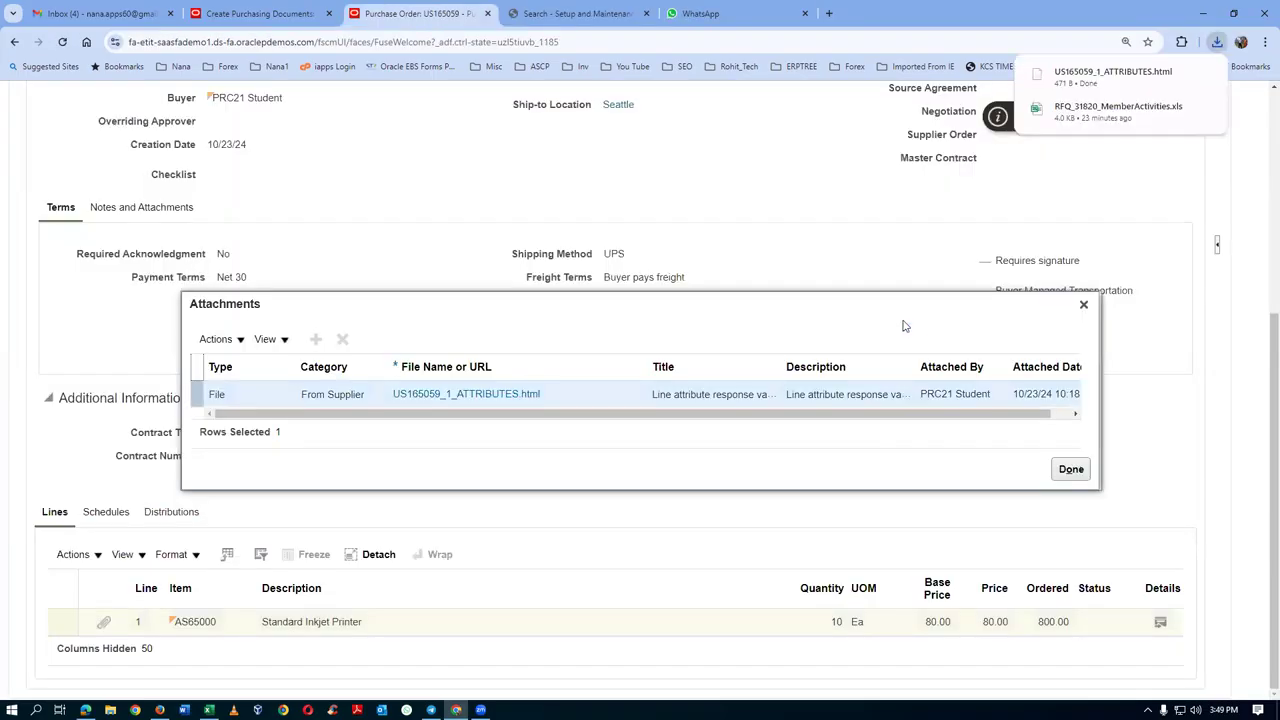
{"action": "left_click", "coordinate": [1120, 78]}
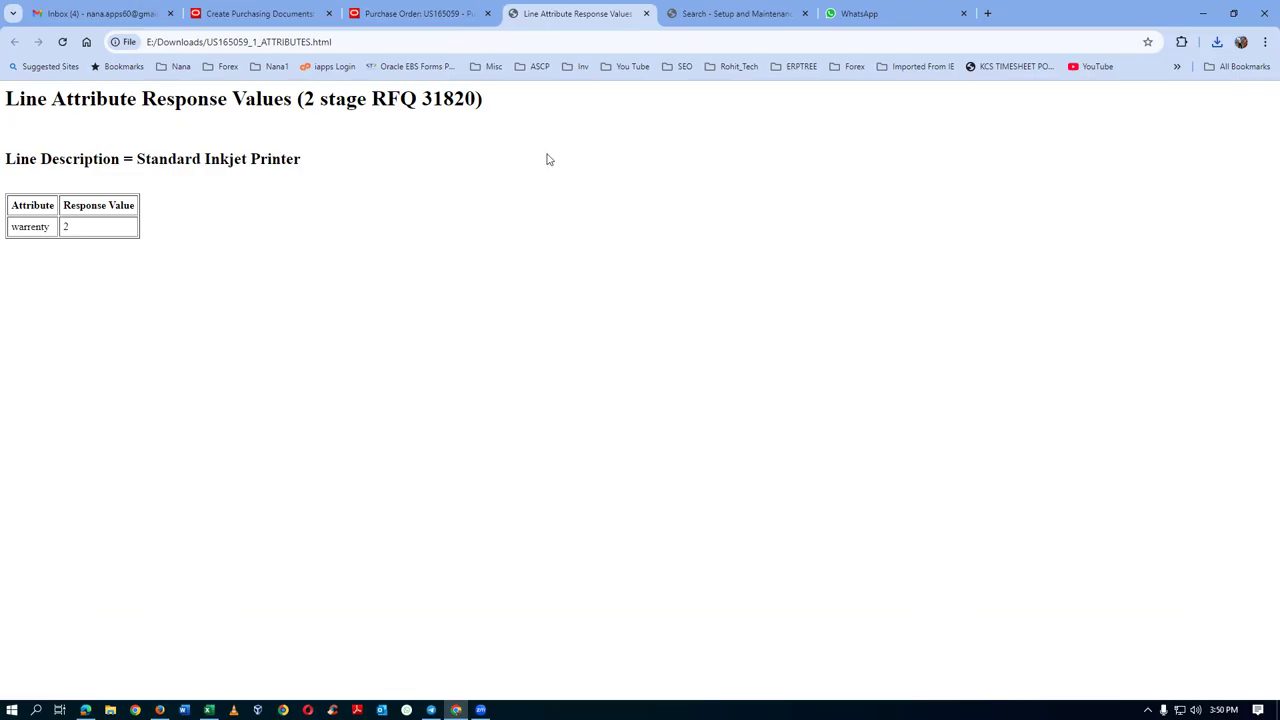
{"action": "left_click", "coordinate": [646, 14]}
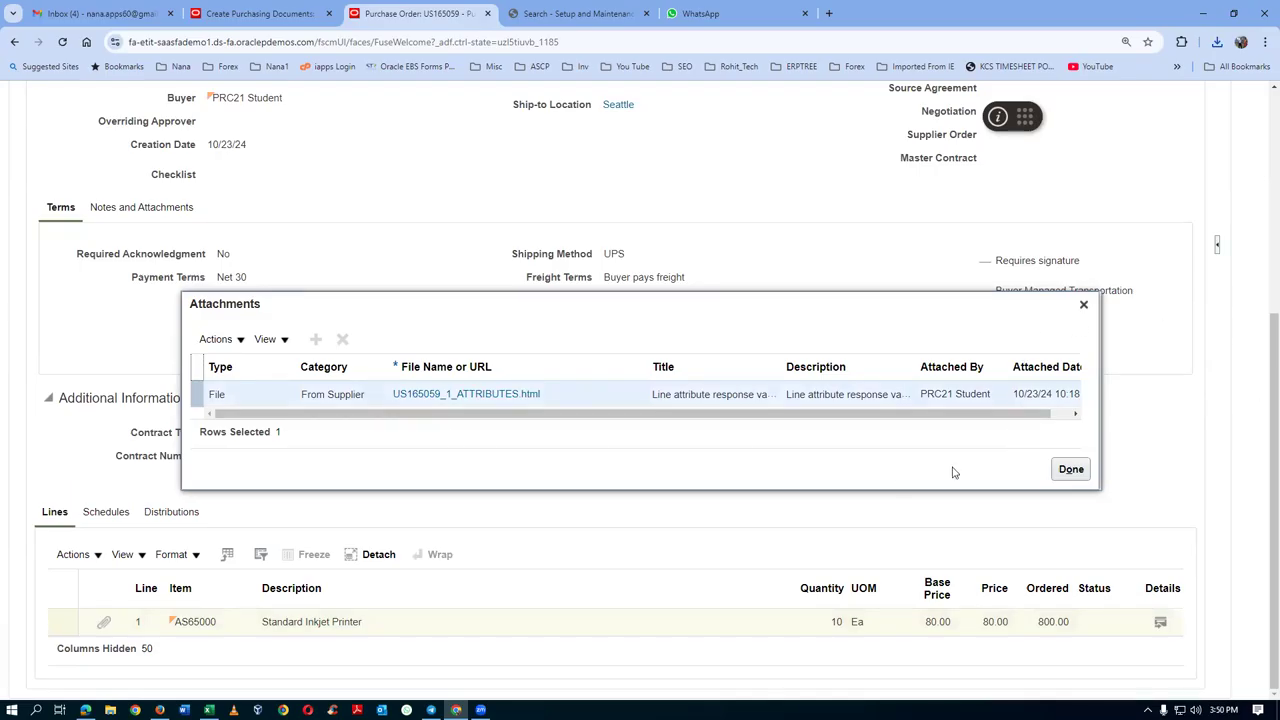
Step: Close the attachments and purchase order US165059, then rerun the Manage Orders search
{"action": "left_click", "coordinate": [1071, 469]}
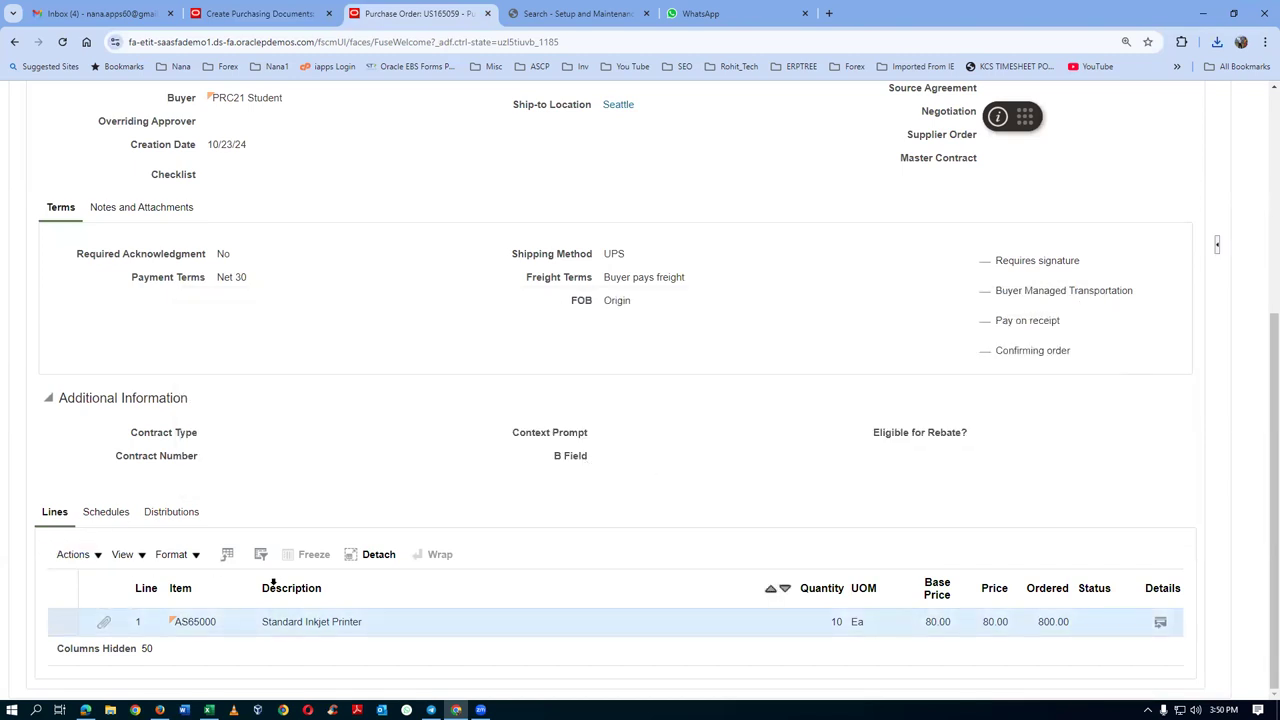
{"action": "scroll", "coordinate": [675, 412], "scroll_direction": "up", "scroll_amount": 5}
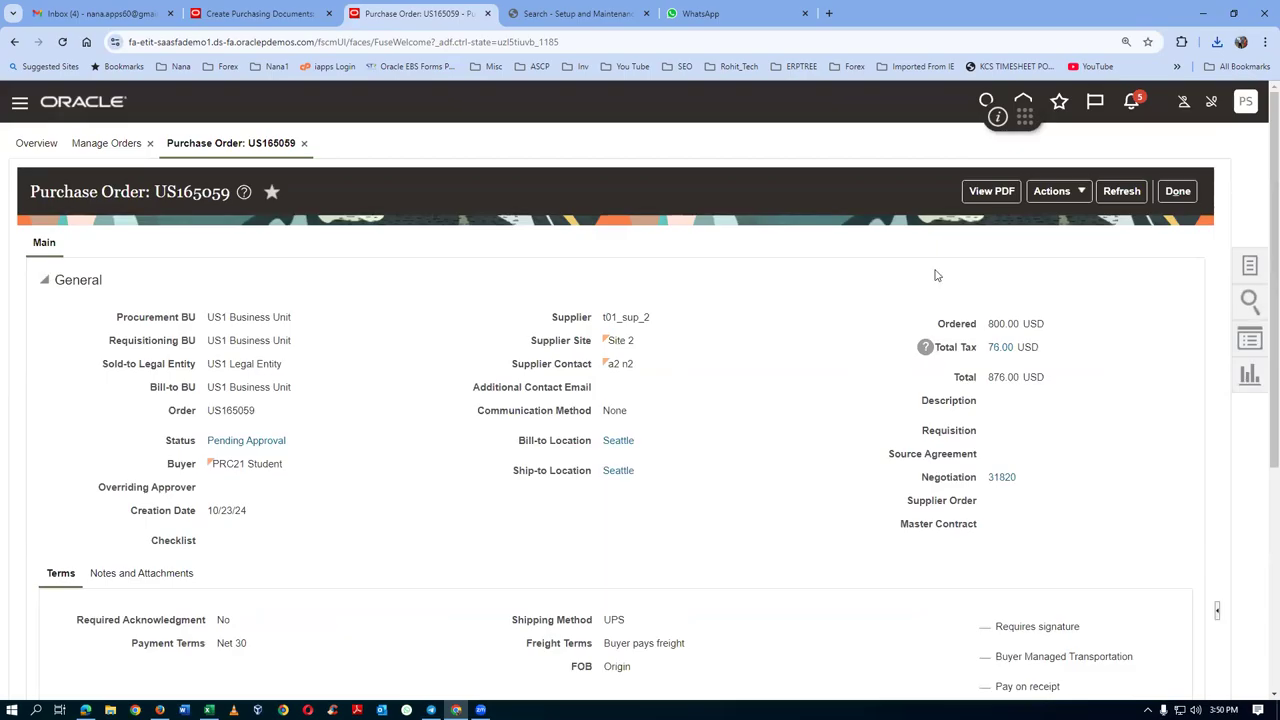
{"action": "left_click", "coordinate": [1176, 192]}
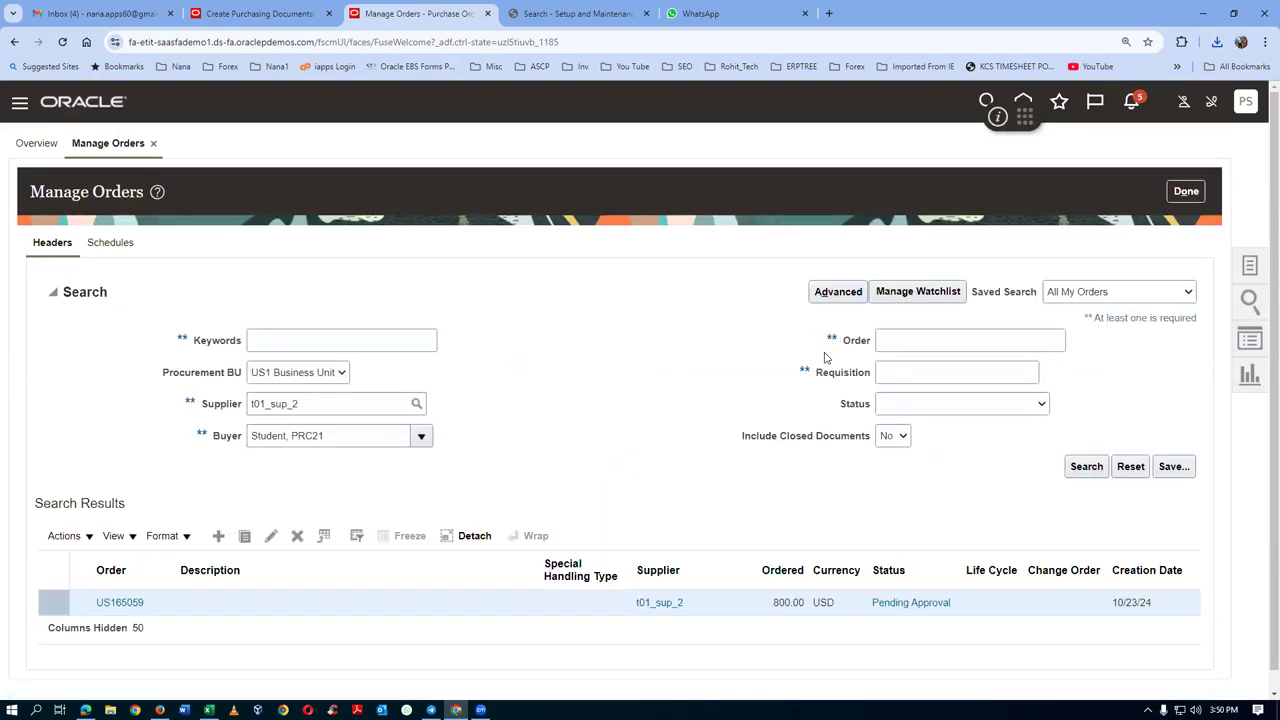
{"action": "left_click", "coordinate": [1086, 466]}
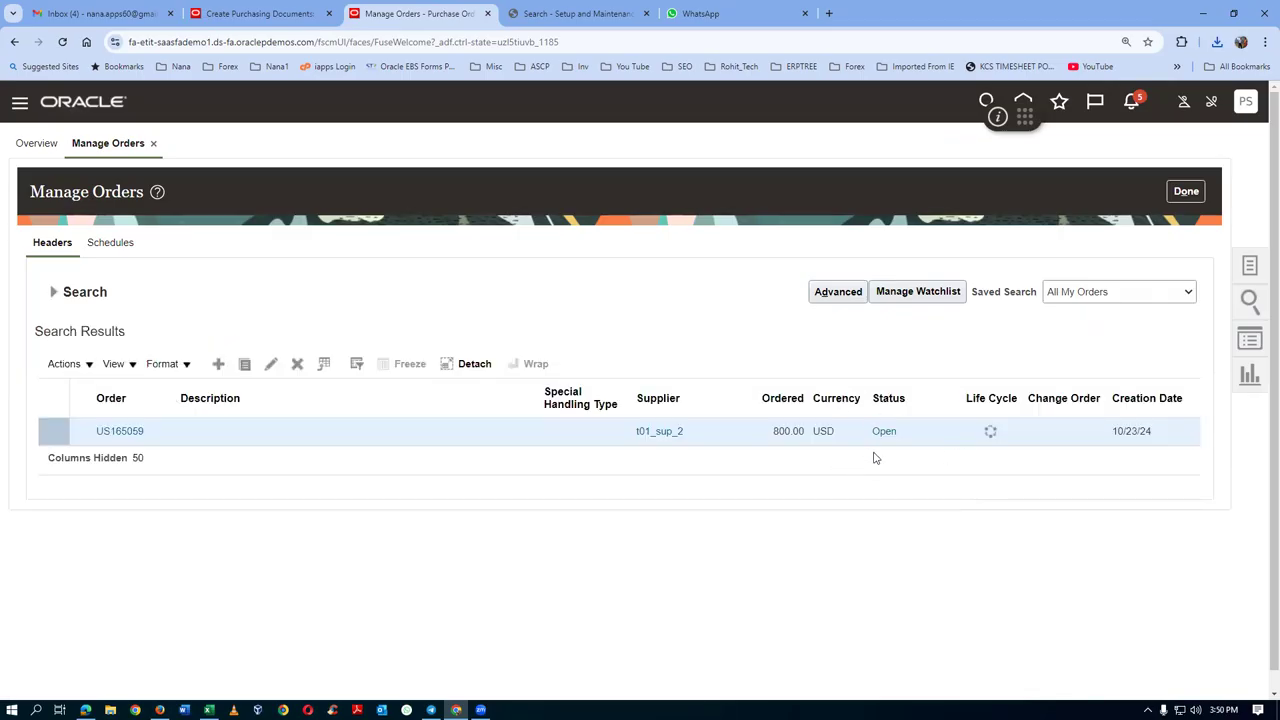
Step: In the other Oracle tab, open Inventory Management from the Supply Chain Execution apps
{"action": "left_click", "coordinate": [590, 16]}
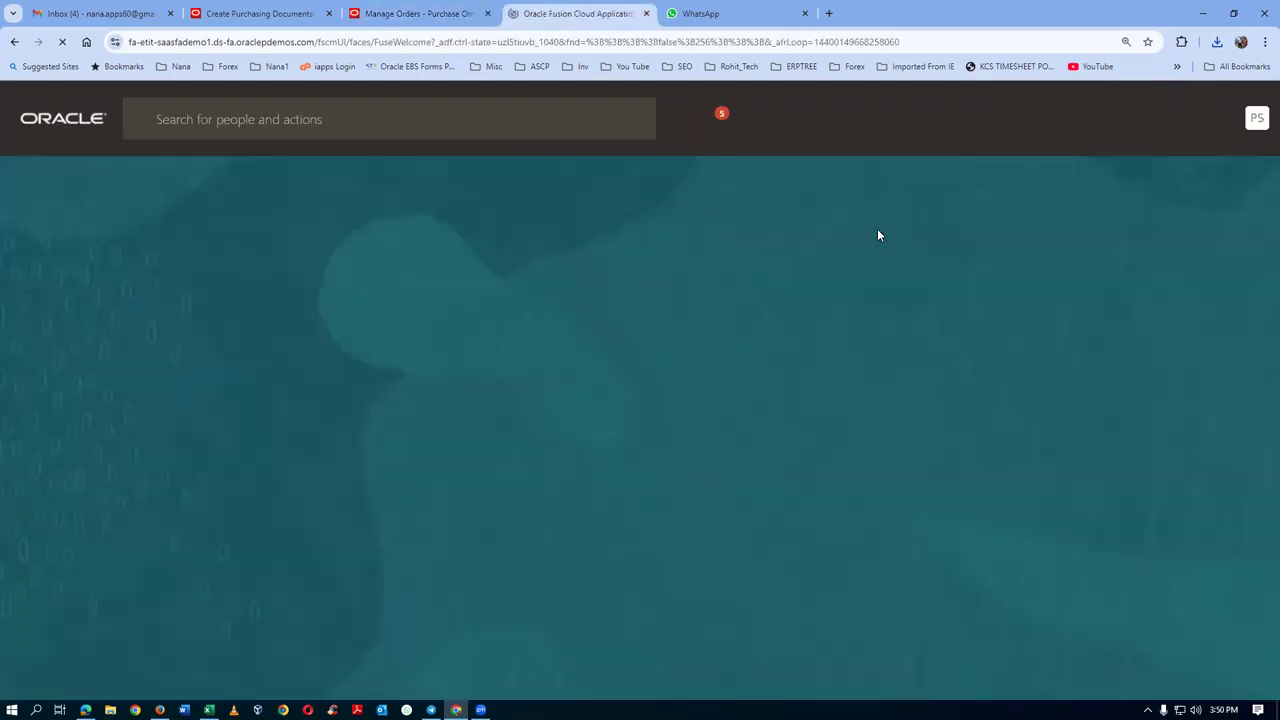
{"action": "left_click", "coordinate": [1050, 282]}
{"action": "left_click", "coordinate": [1052, 278]}
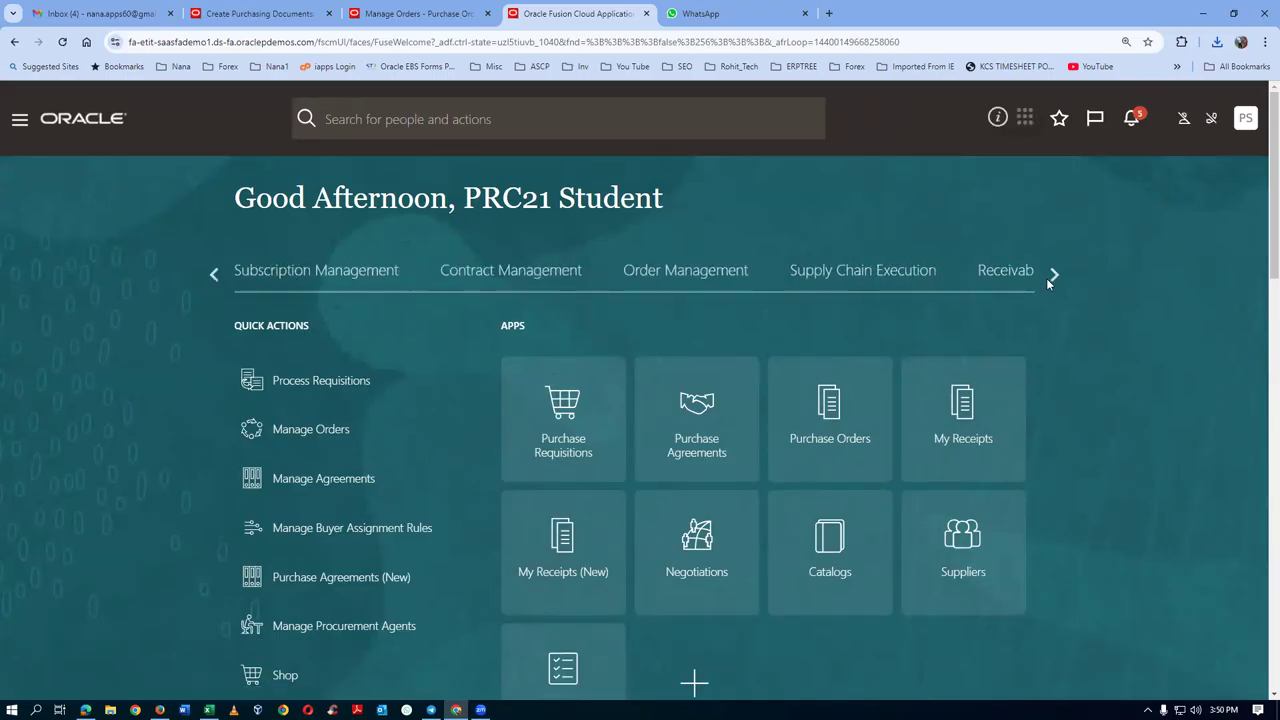
{"action": "left_click", "coordinate": [888, 277]}
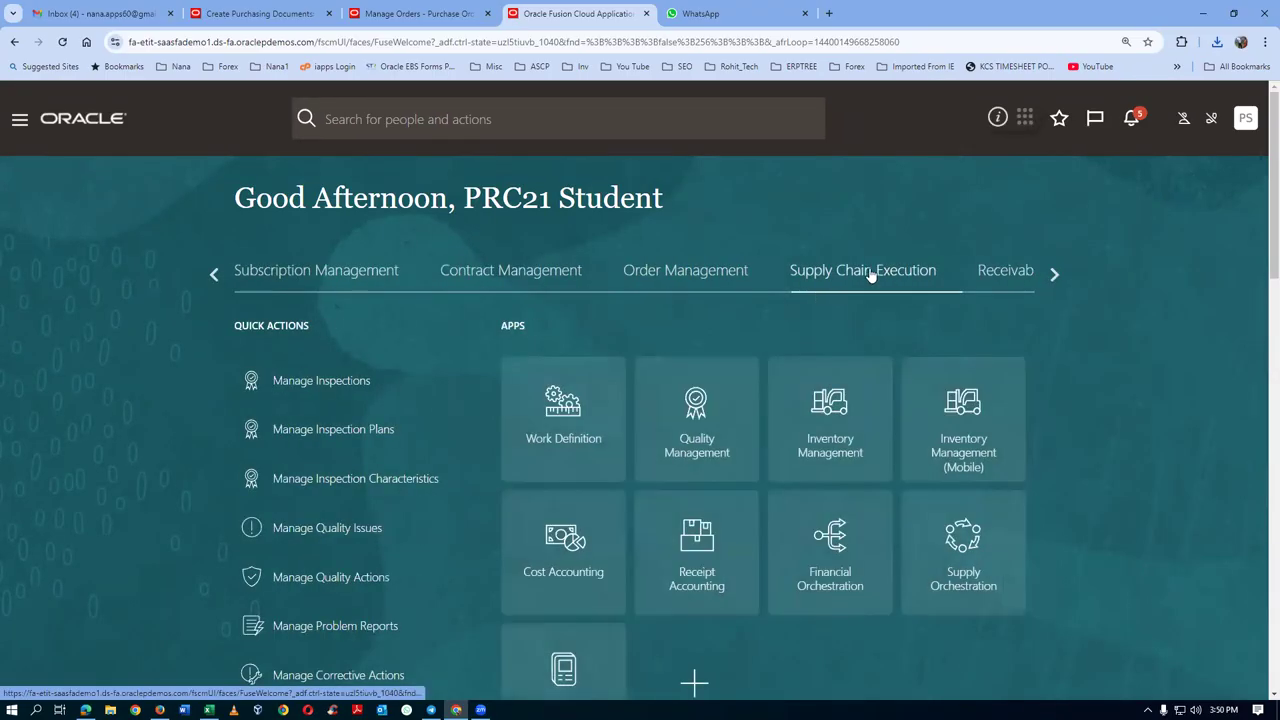
{"action": "left_click", "coordinate": [833, 450]}
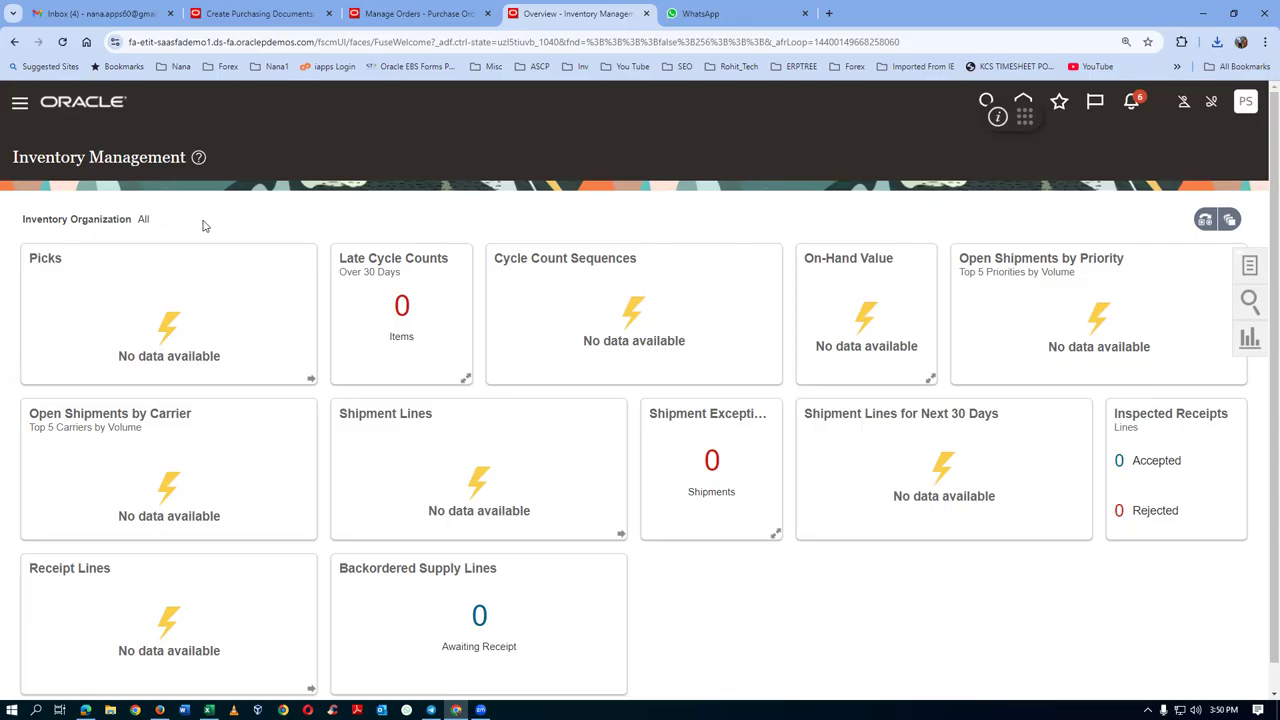
Step: Return to the home page and page through the app groups to Tools
{"action": "left_click", "coordinate": [1027, 99]}
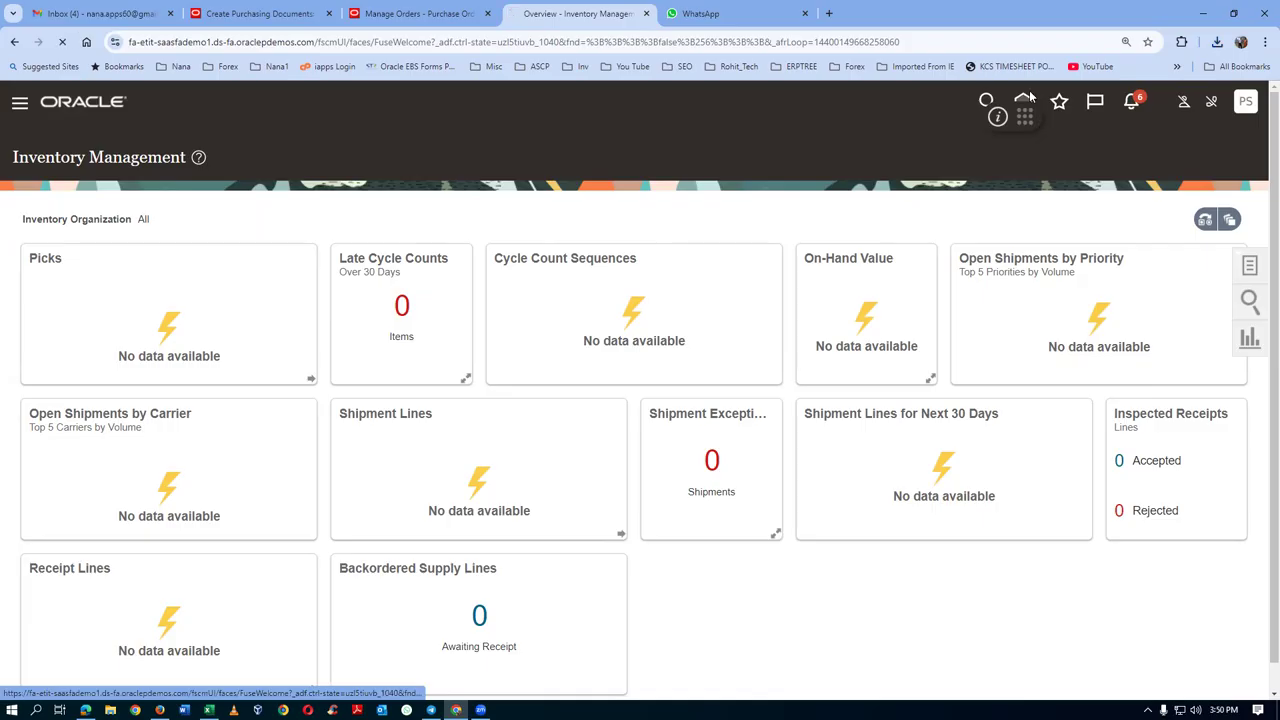
{"action": "left_click", "coordinate": [1054, 276]}
{"action": "left_click", "coordinate": [1056, 277]}
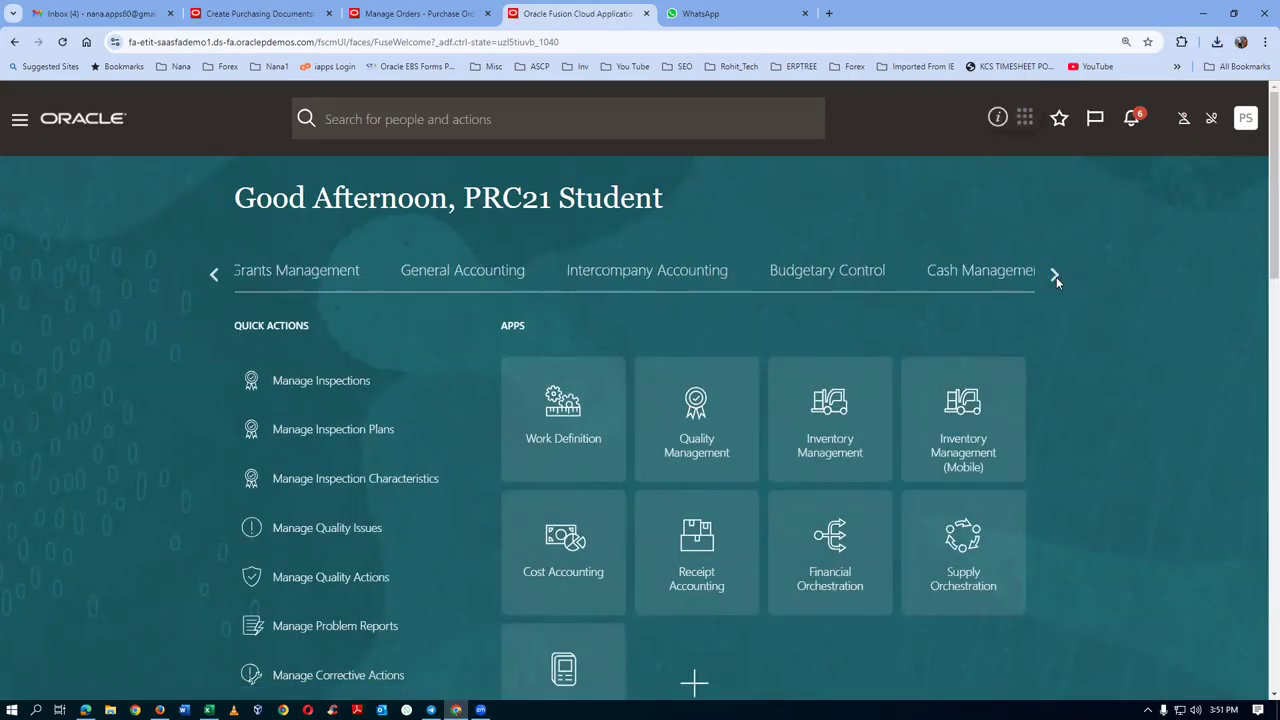
{"action": "left_click", "coordinate": [1056, 277]}
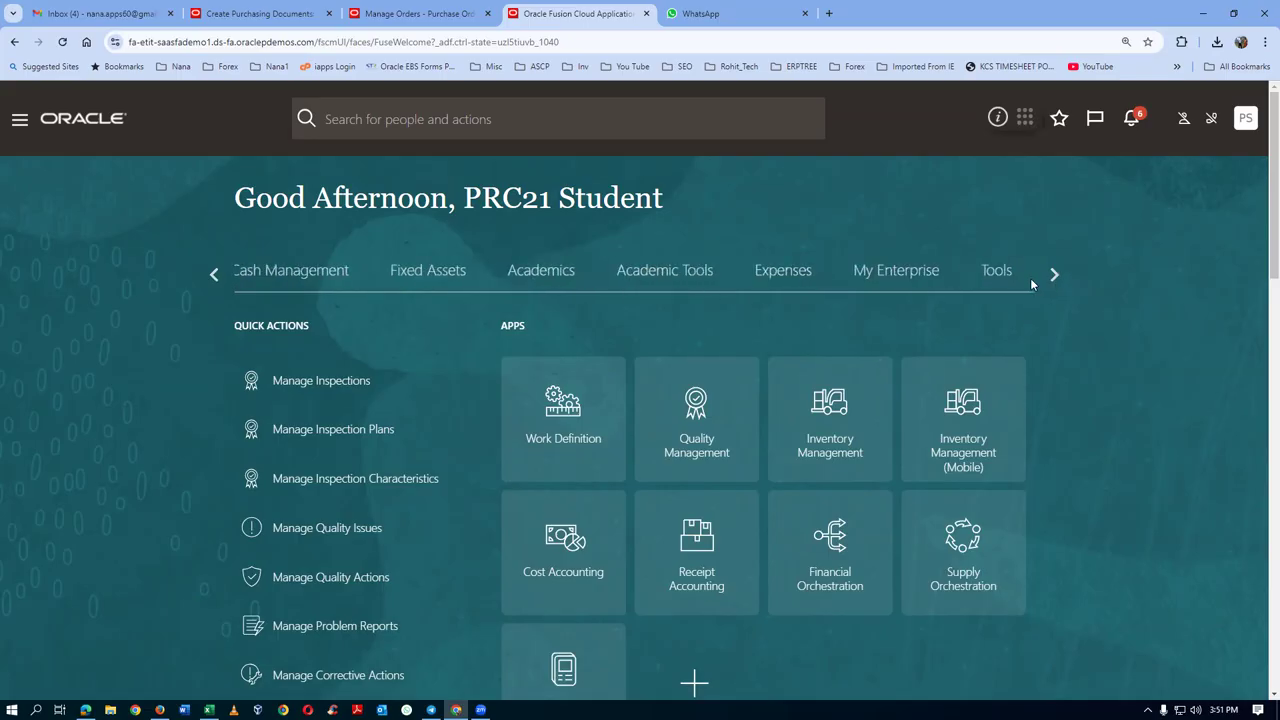
Step: Find the student user account in the Security Console's Users list and open it
{"action": "left_click", "coordinate": [1000, 274]}
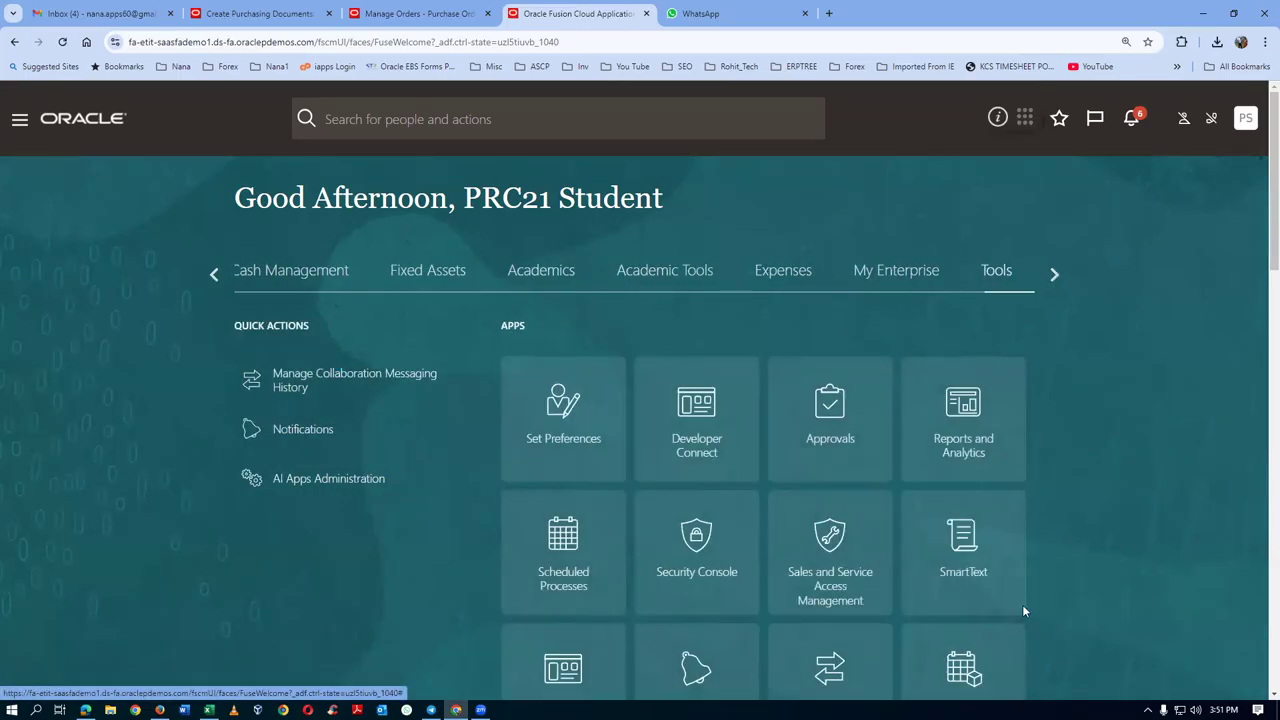
{"action": "left_click", "coordinate": [703, 585]}
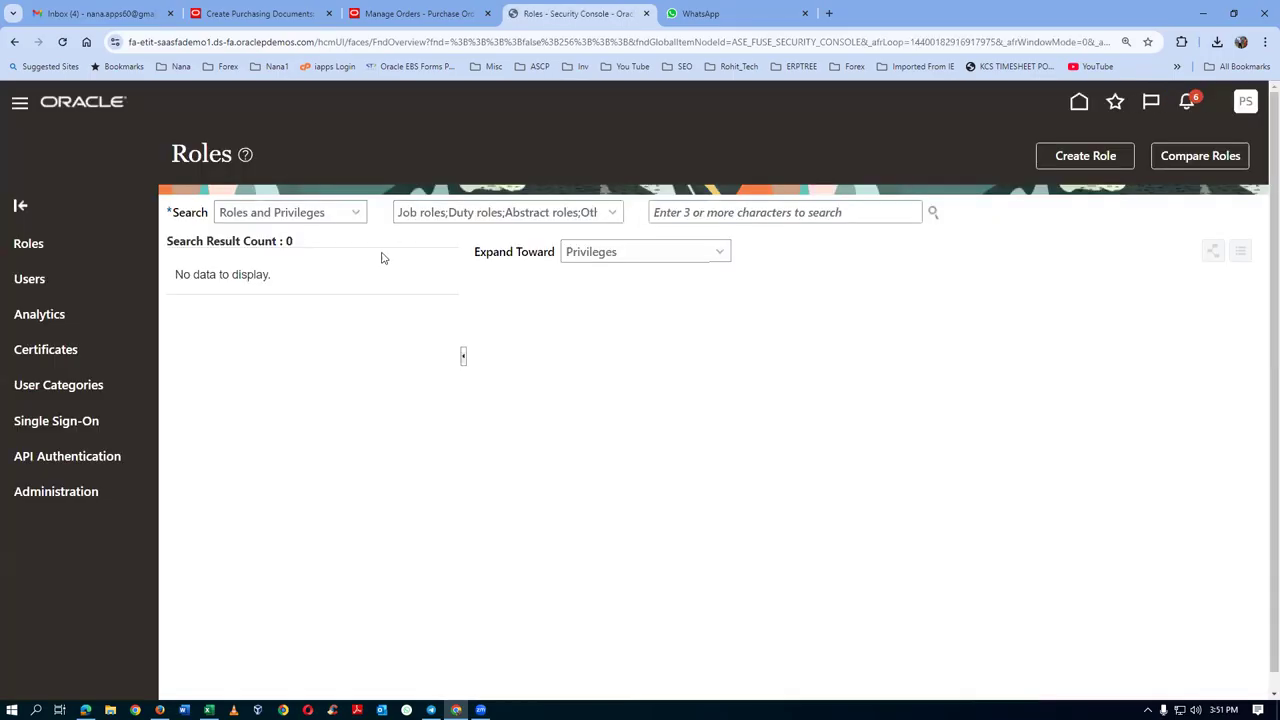
{"action": "left_click", "coordinate": [101, 298]}
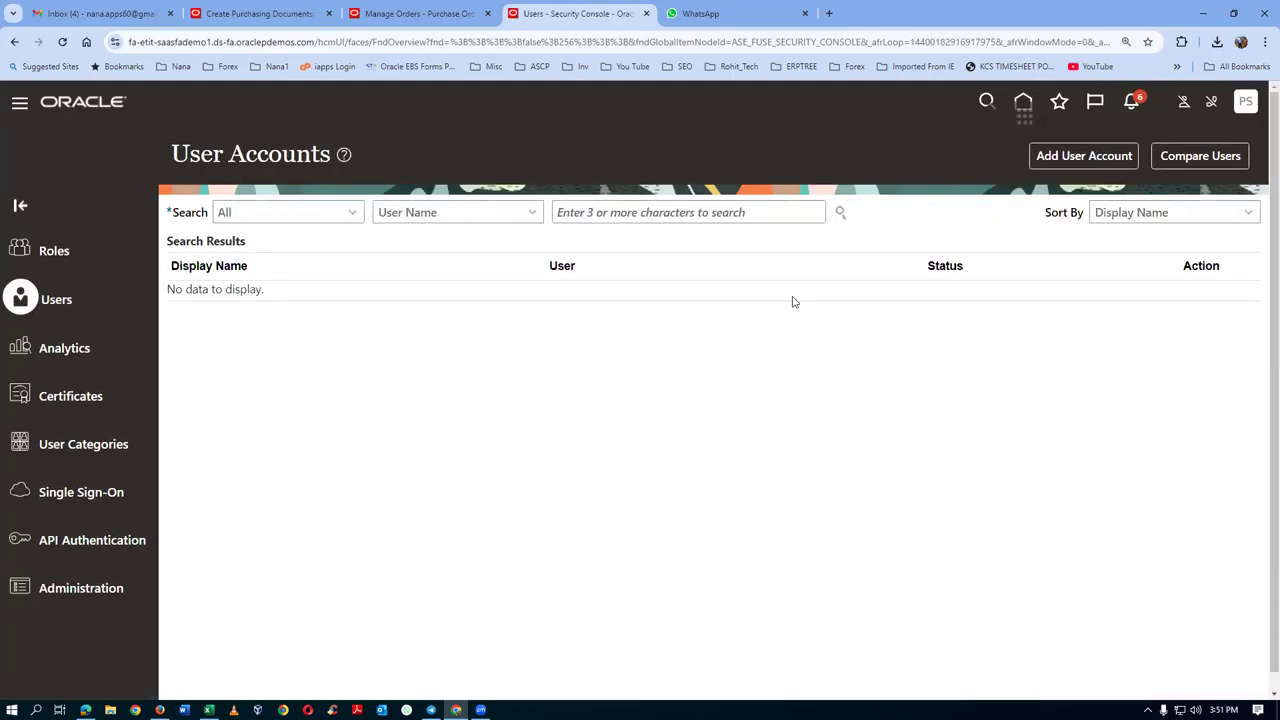
{"action": "left_click", "coordinate": [672, 213]}
{"action": "type", "text": "prc21"}
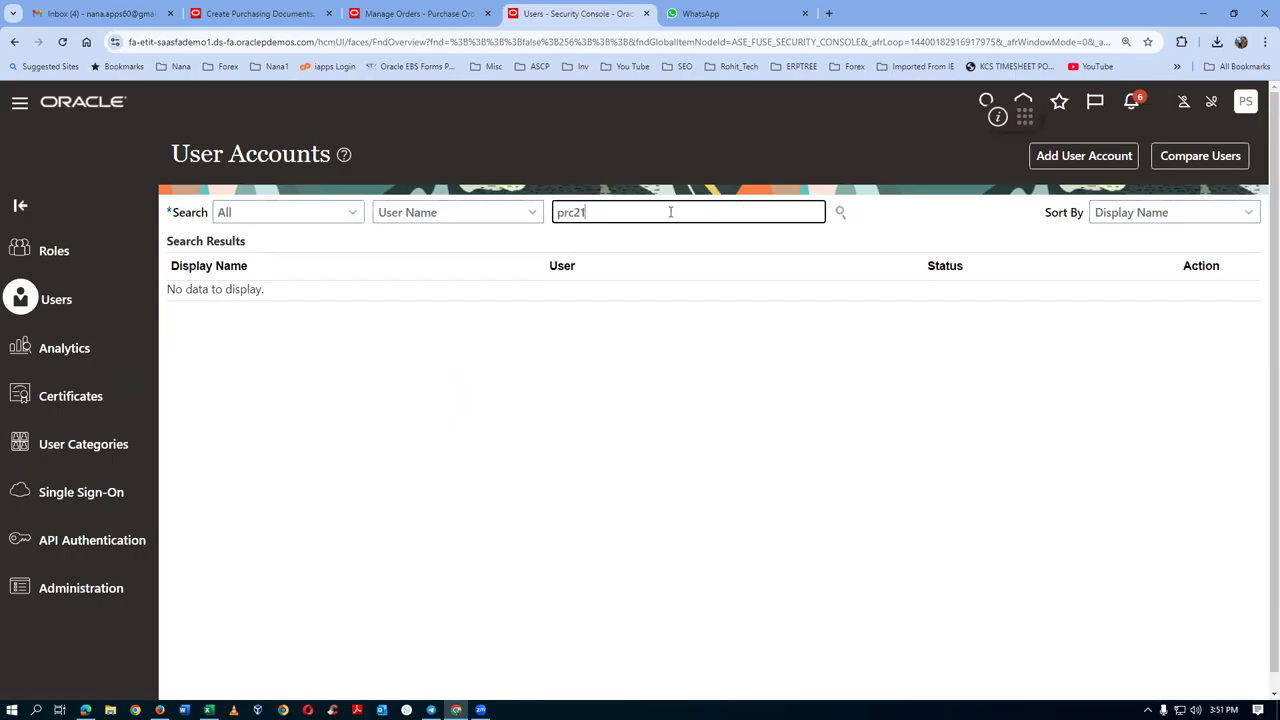
{"action": "key", "text": "Return"}
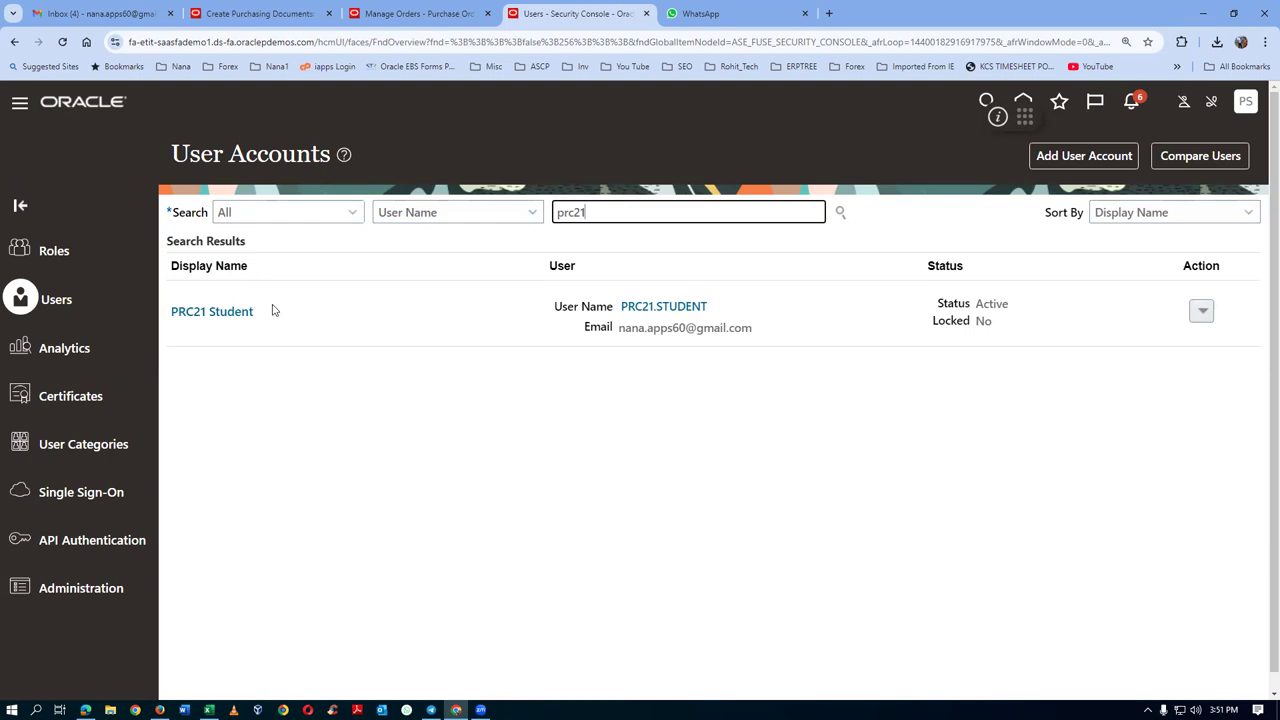
{"action": "left_click", "coordinate": [180, 314]}
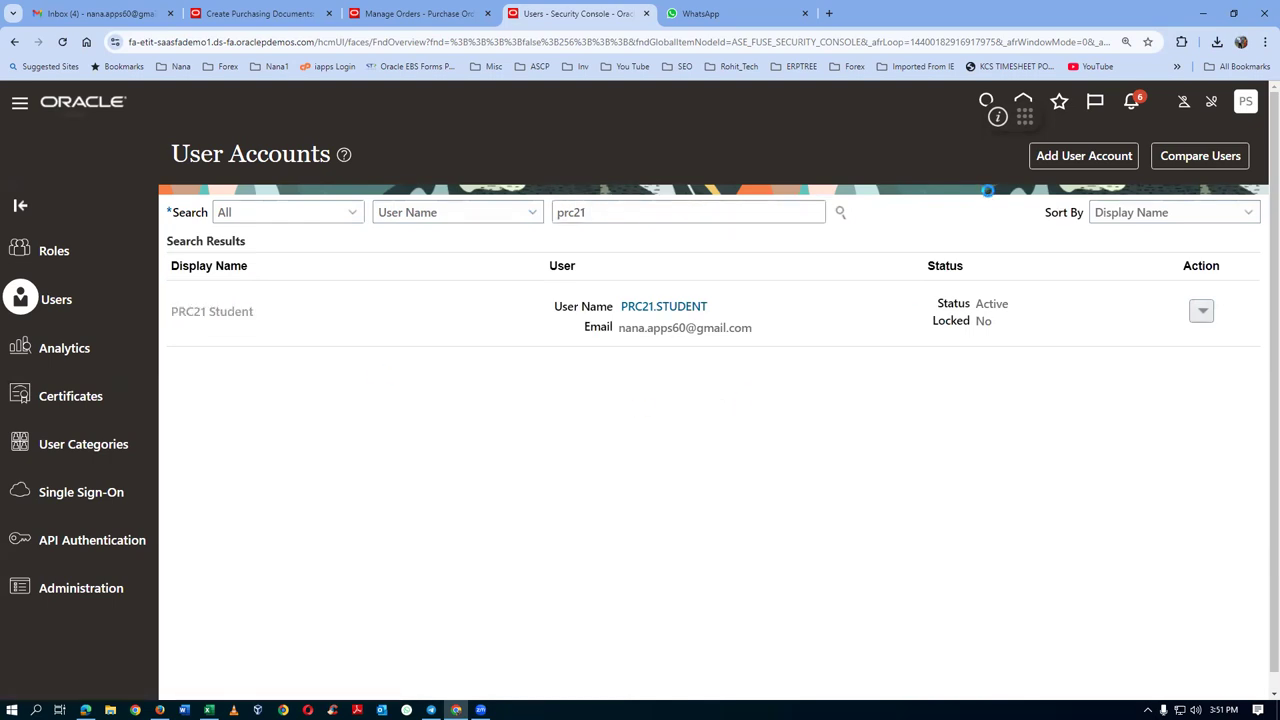
Step: Add OU SCM Role to the student user's roles and save the account
{"action": "left_click", "coordinate": [1085, 156]}
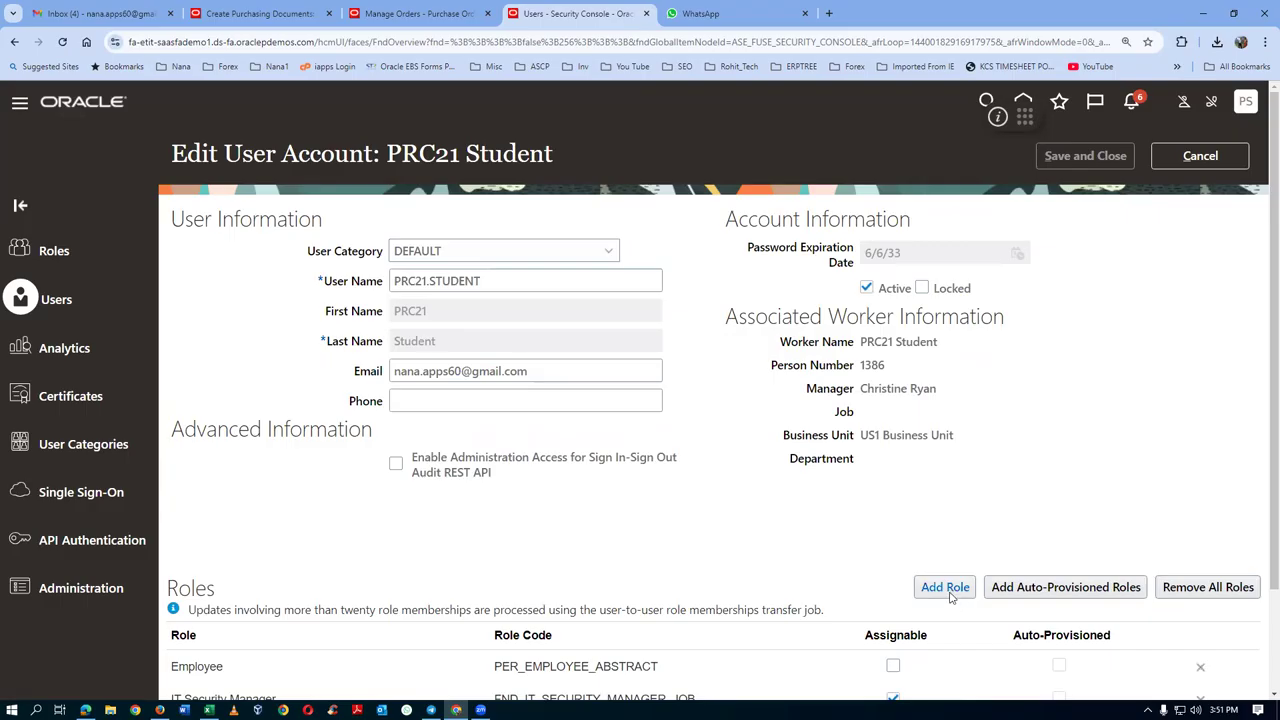
{"action": "left_click", "coordinate": [945, 588]}
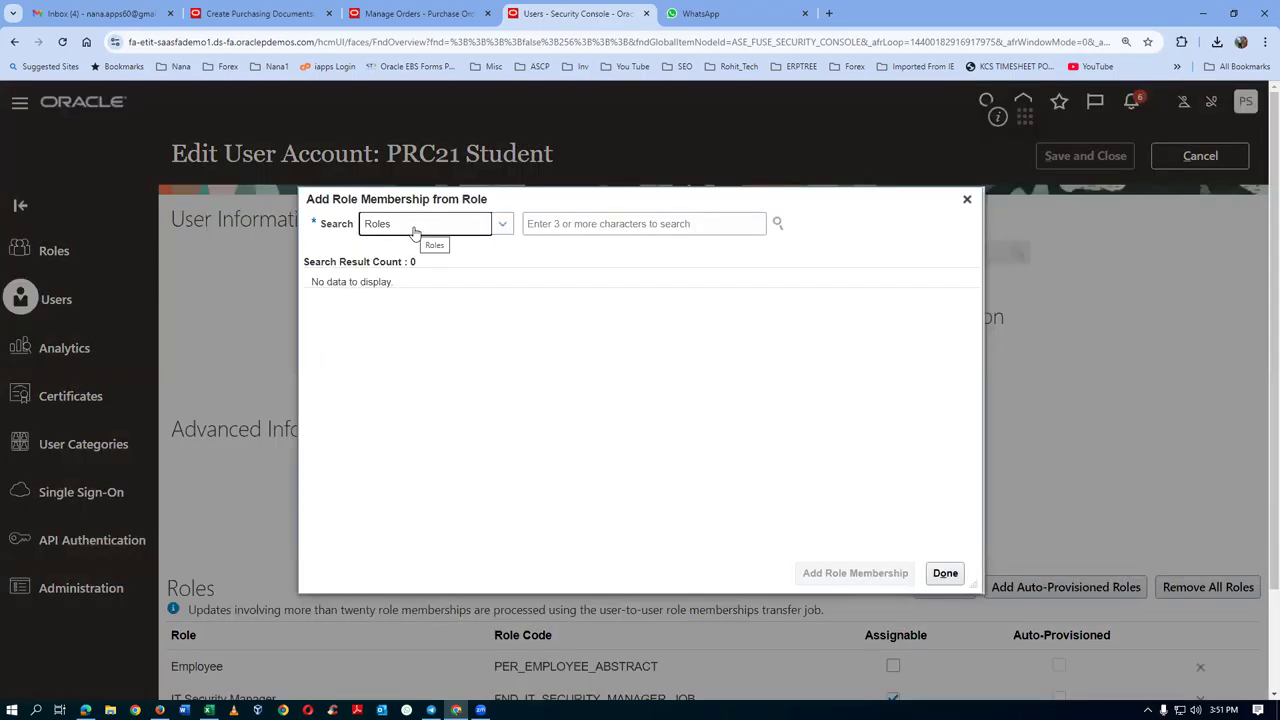
{"action": "left_click", "coordinate": [557, 223]}
{"action": "type", "text": "OU"}
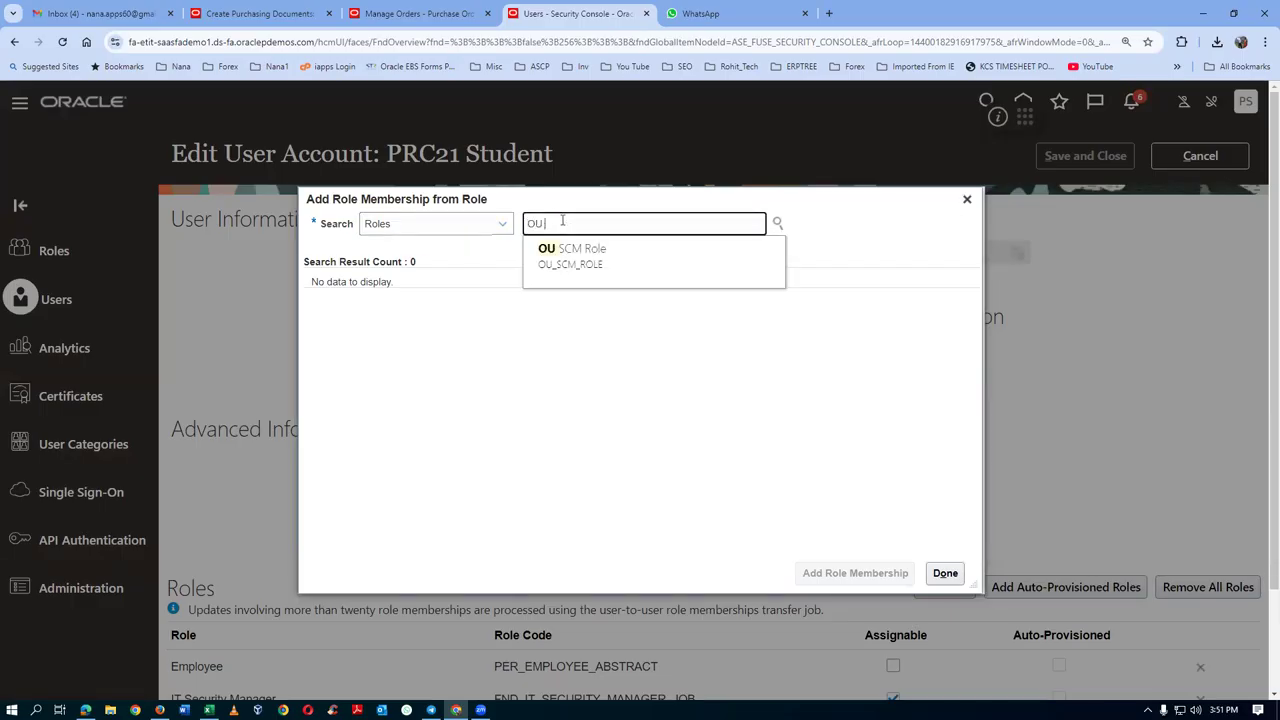
{"action": "left_click", "coordinate": [592, 249]}
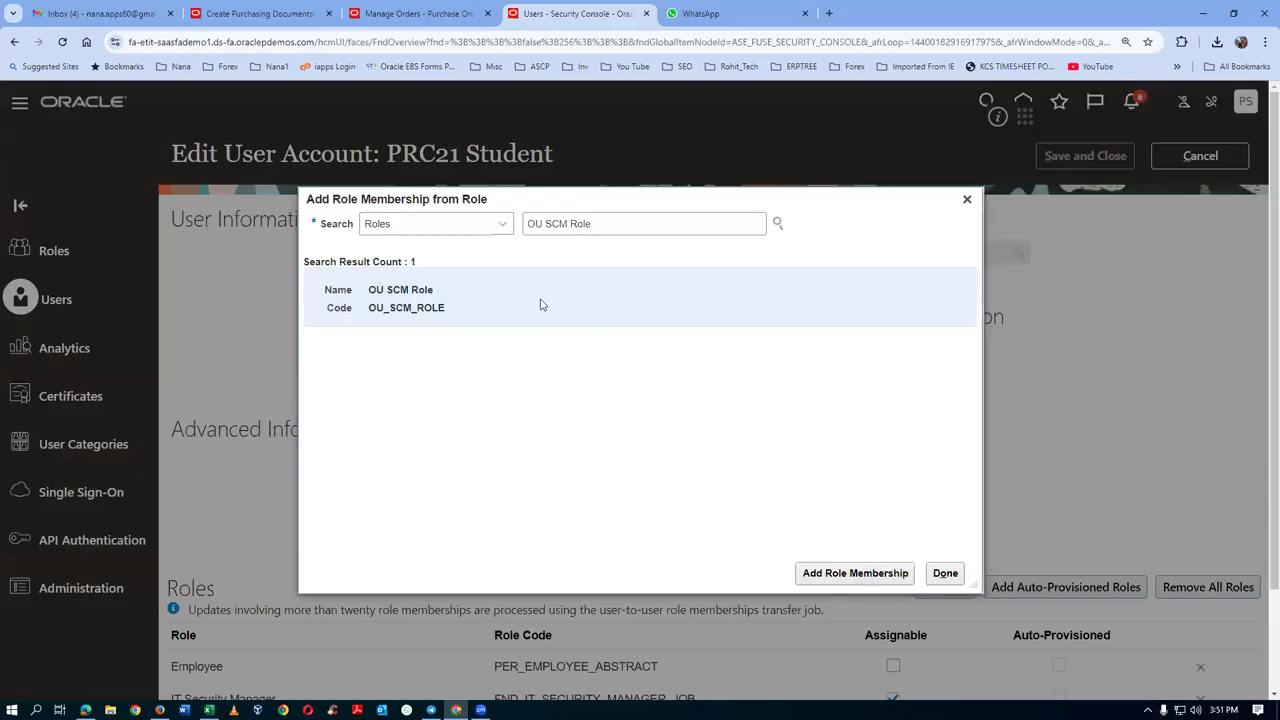
{"action": "left_click", "coordinate": [850, 573]}
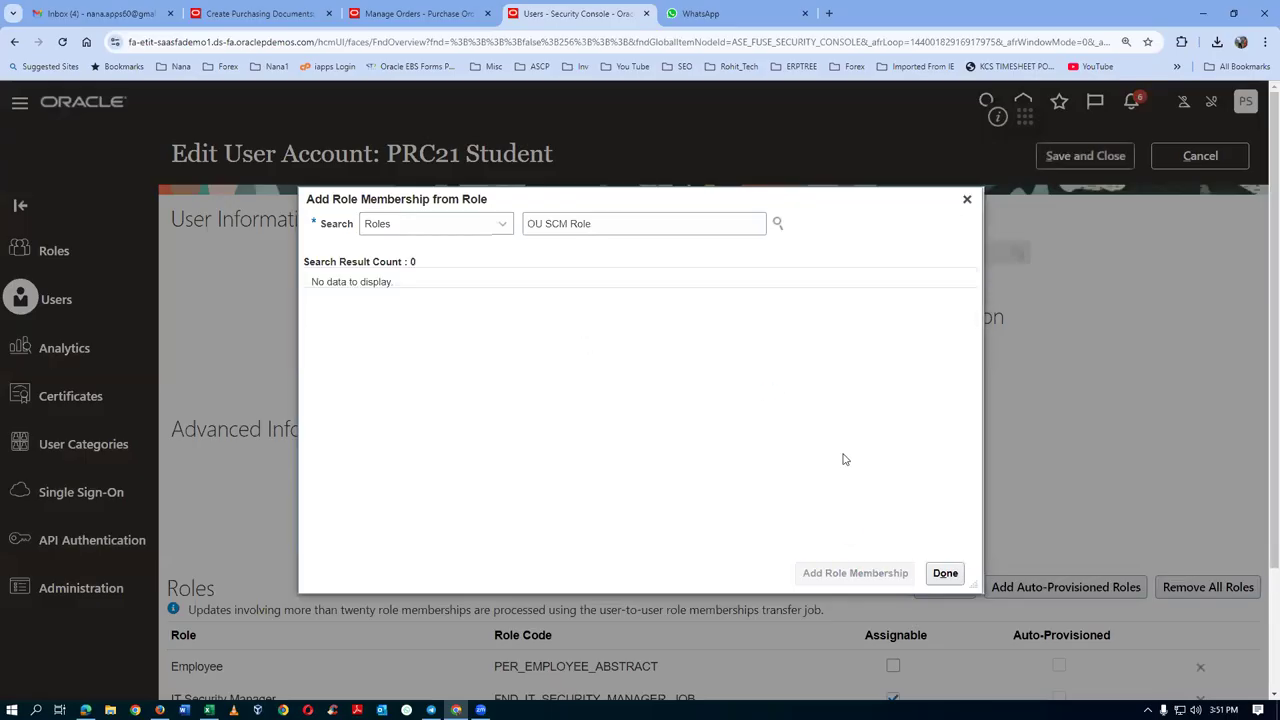
{"action": "left_click", "coordinate": [957, 576]}
{"action": "scroll", "coordinate": [1028, 420], "scroll_direction": "down", "scroll_amount": 2}
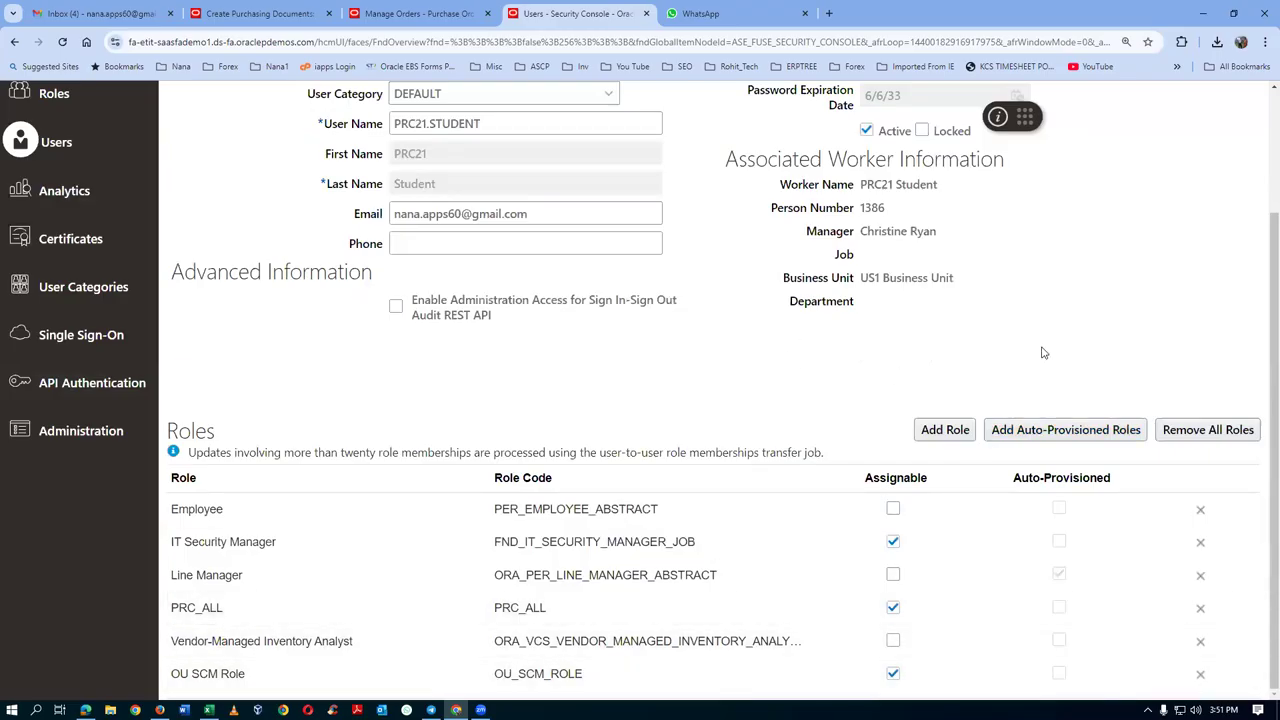
{"action": "scroll", "coordinate": [1040, 355], "scroll_direction": "up", "scroll_amount": 2}
{"action": "left_click", "coordinate": [1112, 157]}
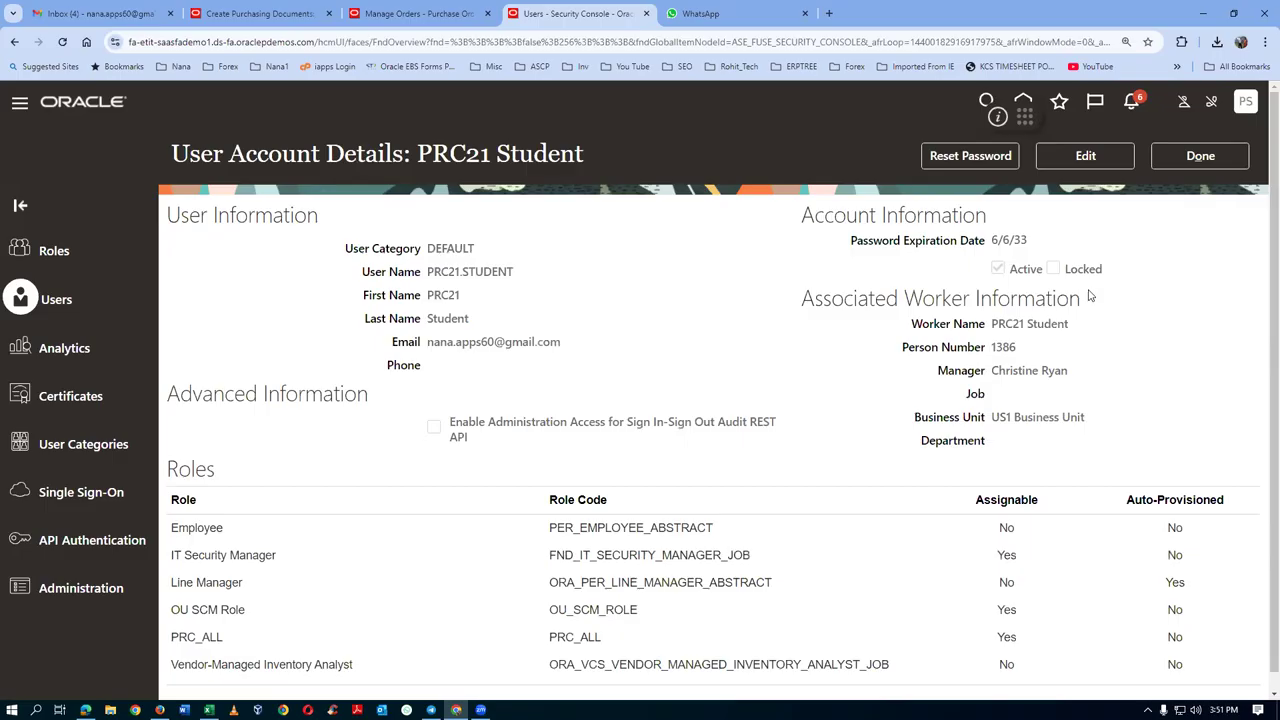
{"action": "left_click", "coordinate": [1222, 158]}
Step: Schedule a new process and select Import User and Role Application Security Data
{"action": "left_click", "coordinate": [1023, 101]}
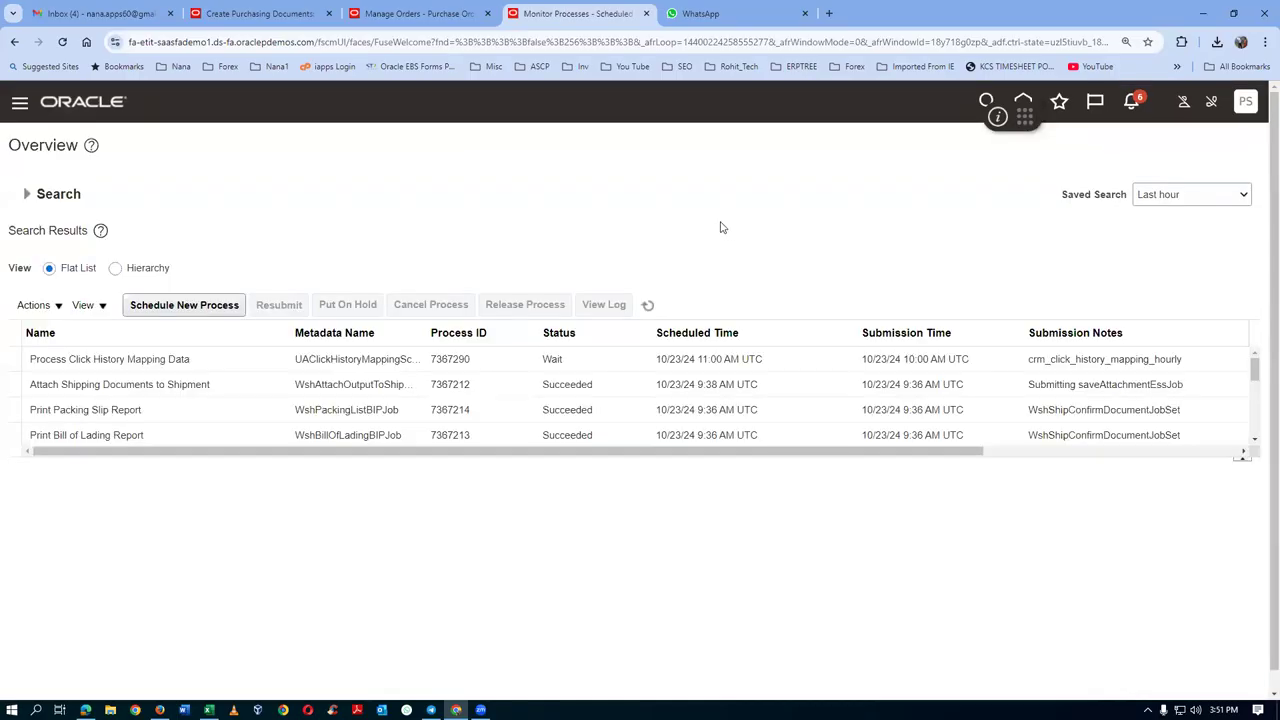
{"action": "left_click", "coordinate": [200, 306]}
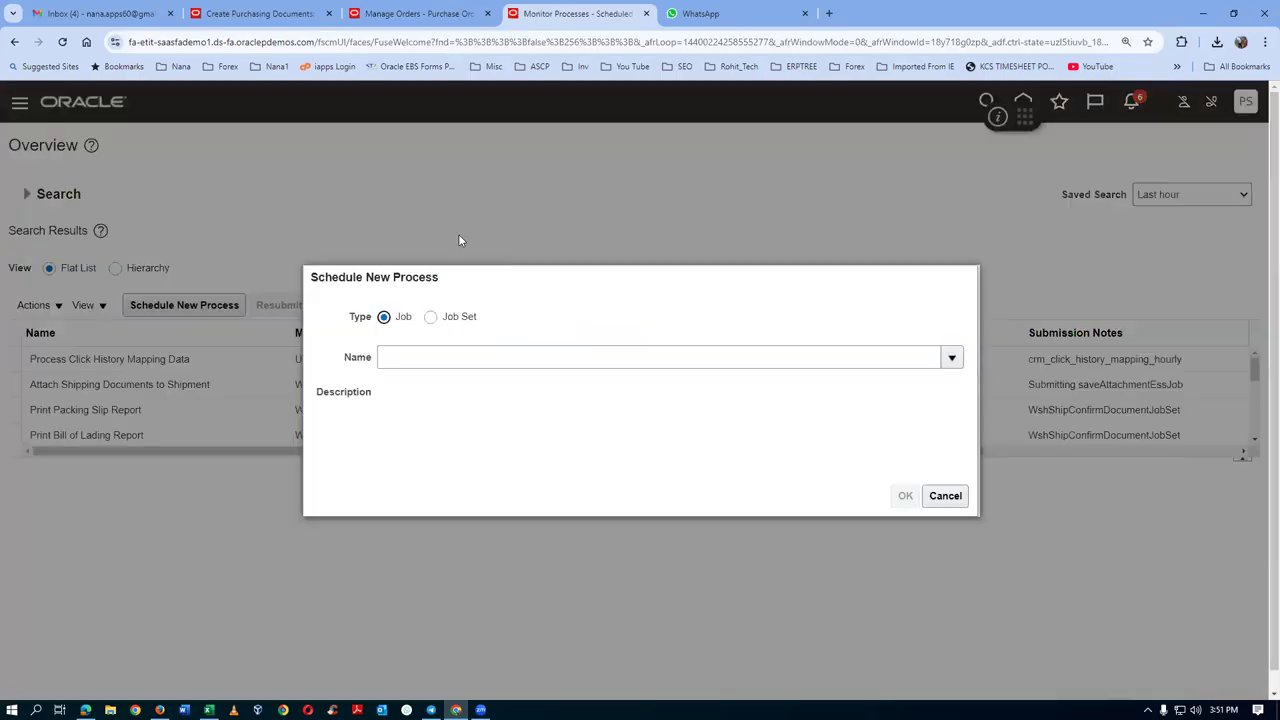
{"action": "left_click", "coordinate": [513, 359]}
{"action": "type", "text": "import%user5role%"}
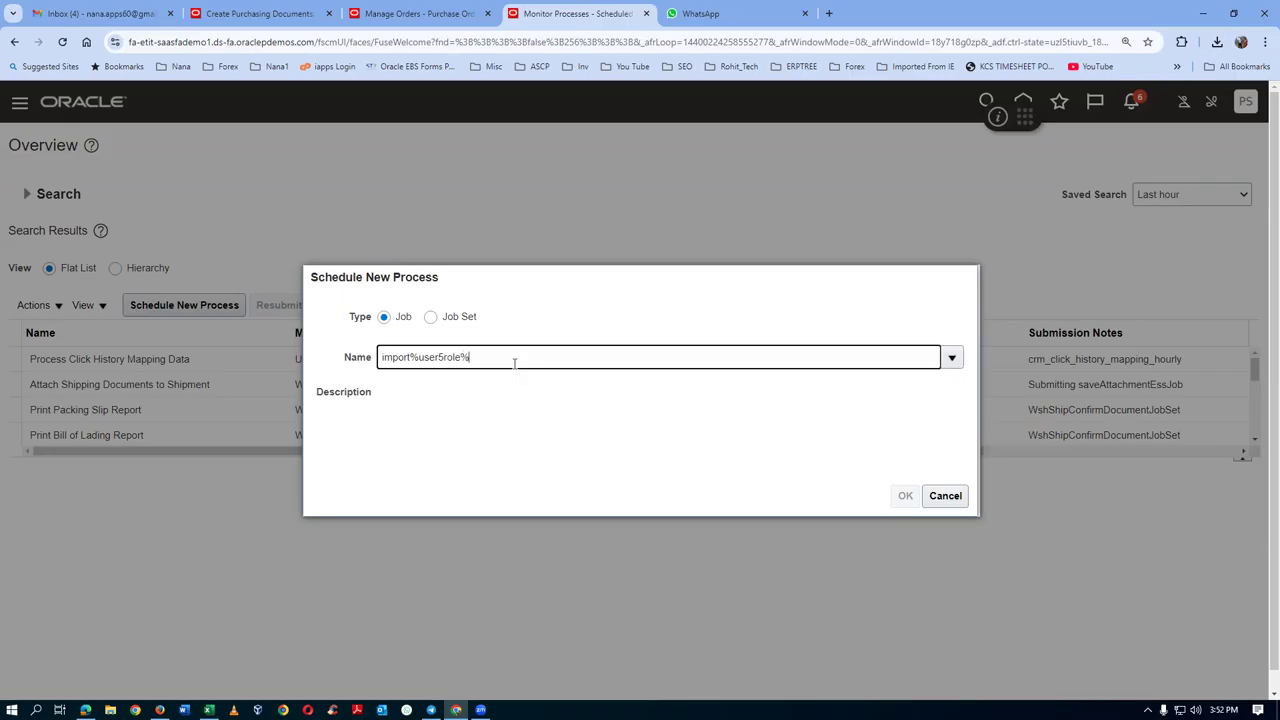
{"action": "key", "text": "Tab"}
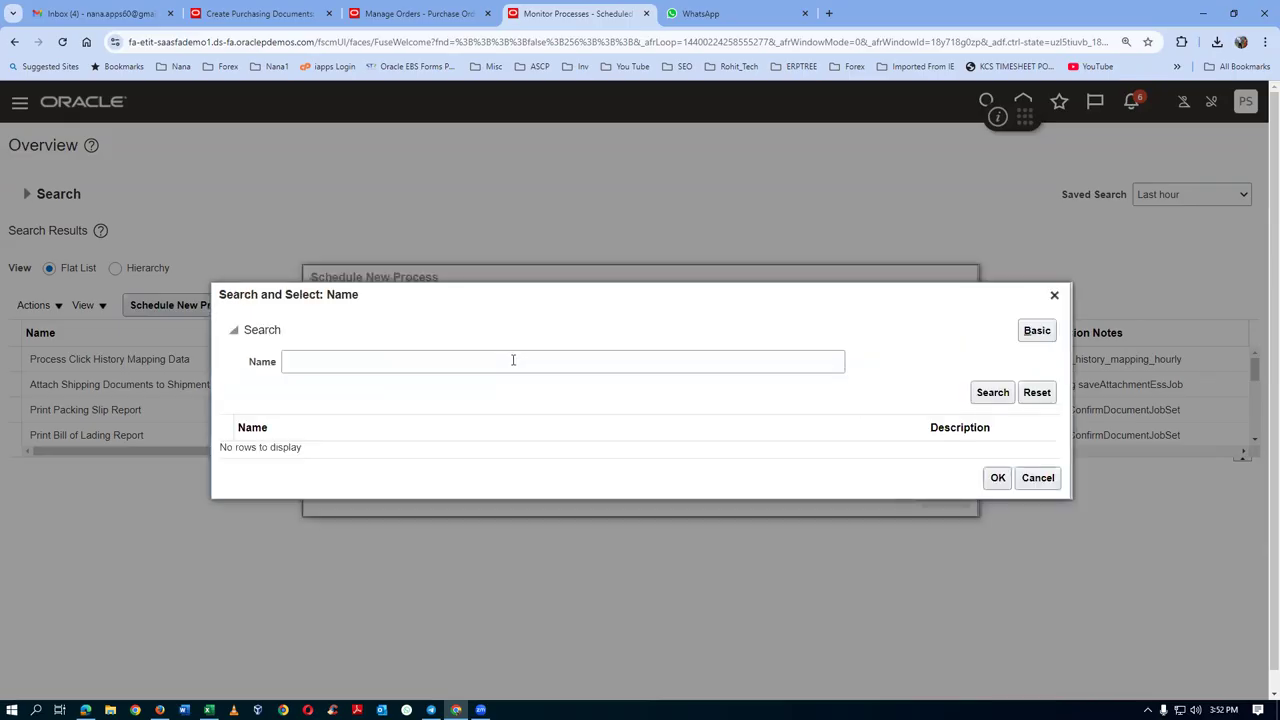
{"action": "left_click", "coordinate": [425, 356]}
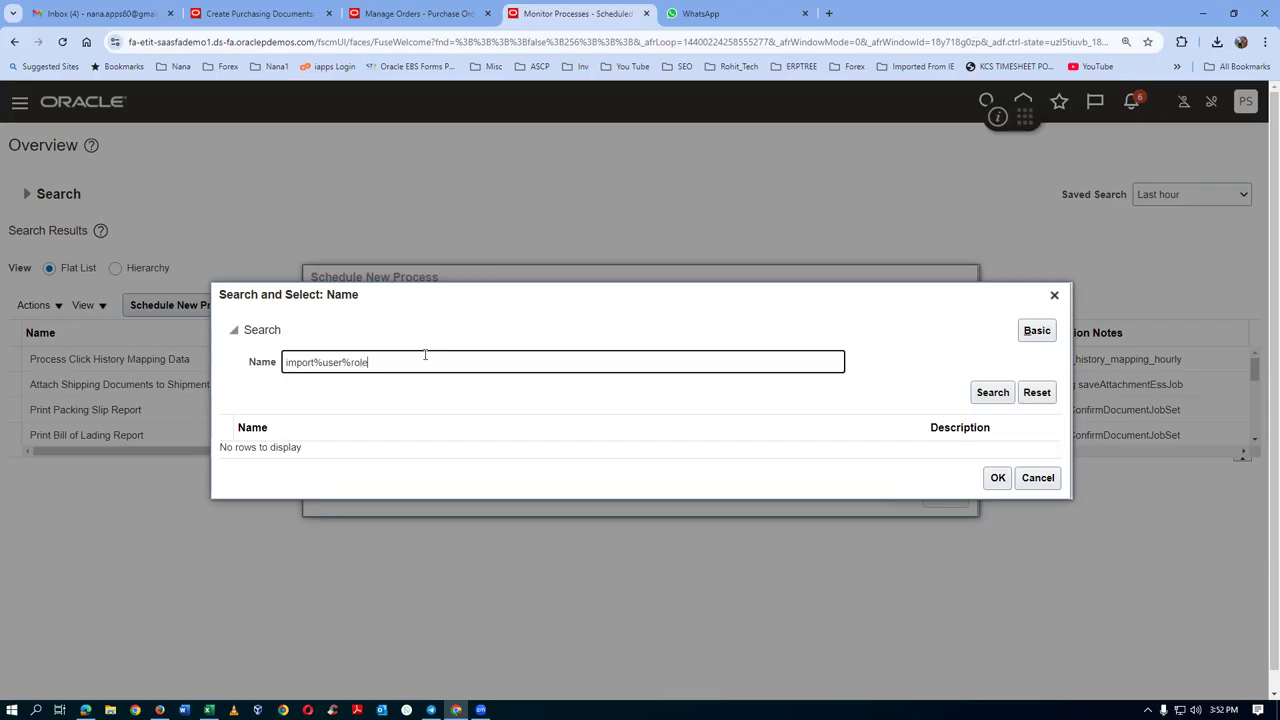
{"action": "key", "text": "Tab"}
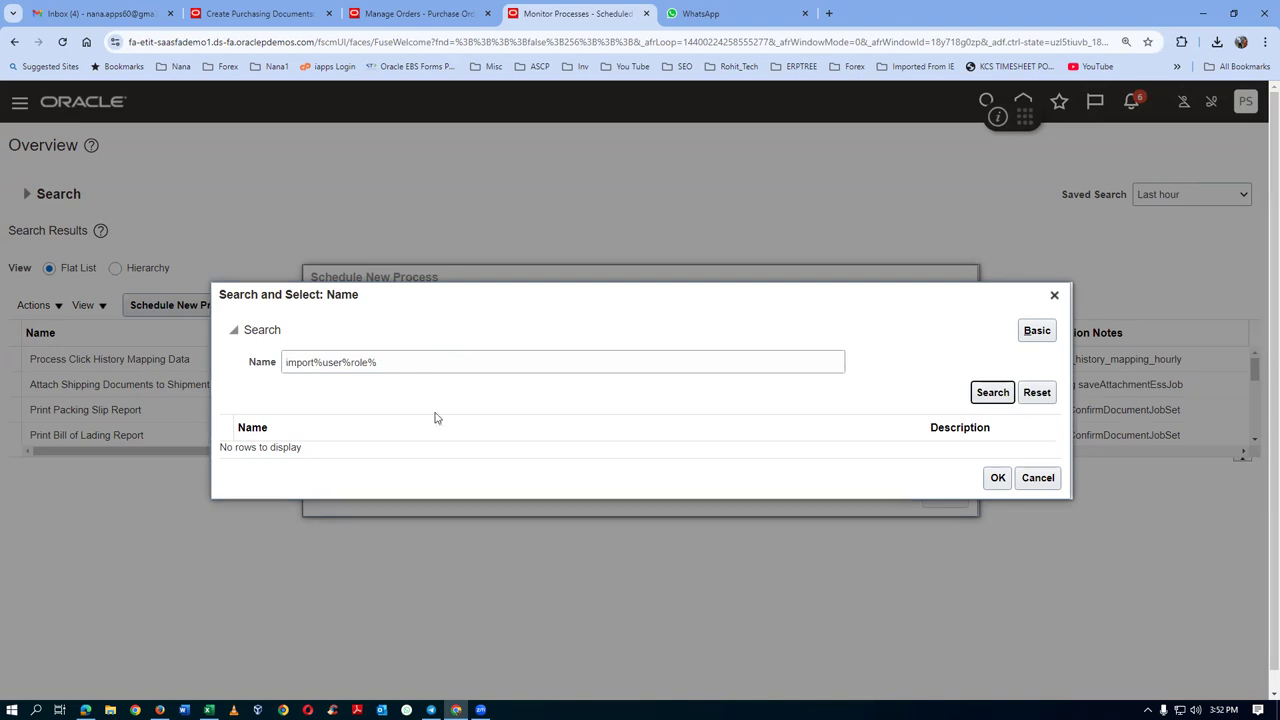
{"action": "key", "text": "Return"}
{"action": "left_click", "coordinate": [526, 452]}
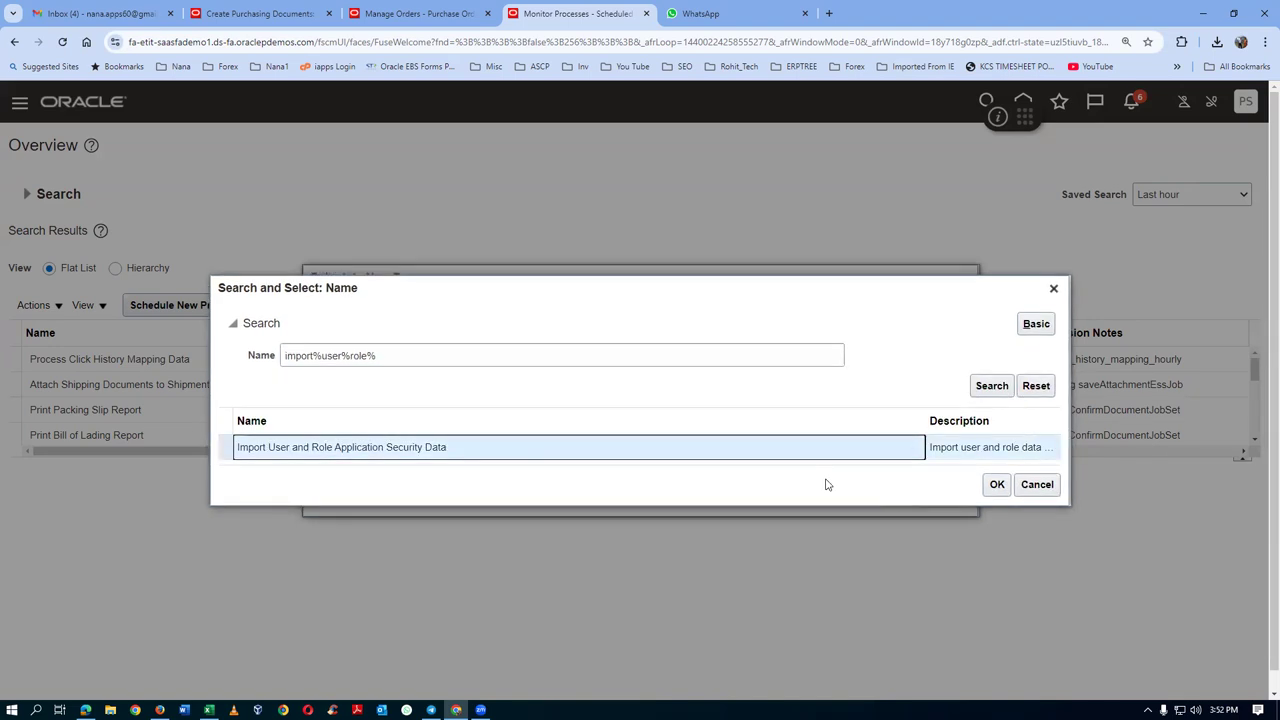
{"action": "left_click", "coordinate": [994, 484]}
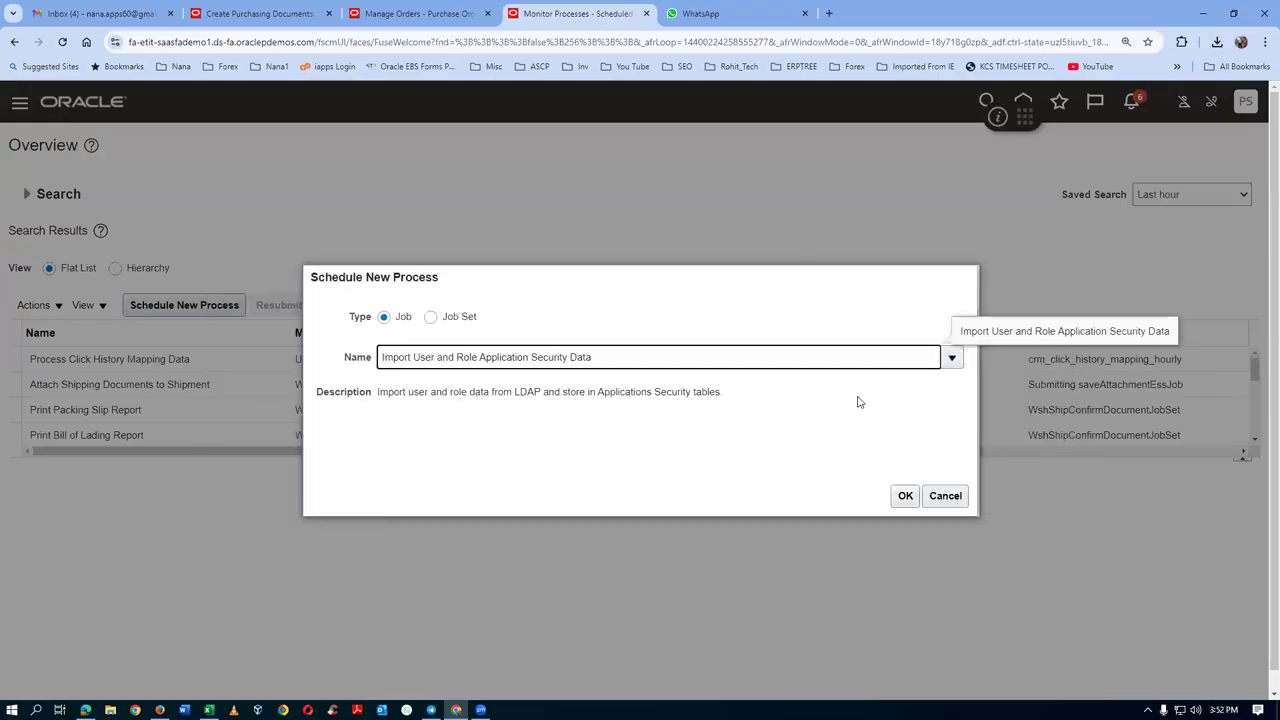
Step: Submit the import job and refresh the process list until it shows Running
{"action": "left_click", "coordinate": [904, 495]}
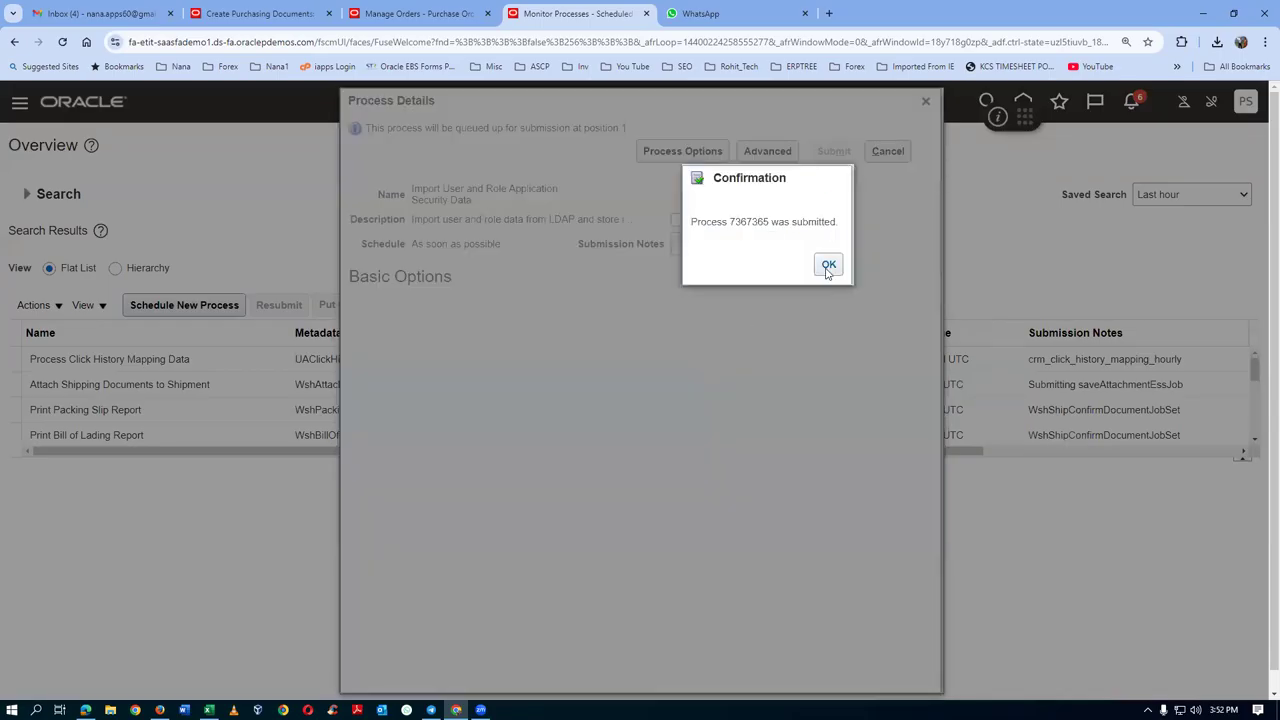
{"action": "left_click", "coordinate": [829, 264]}
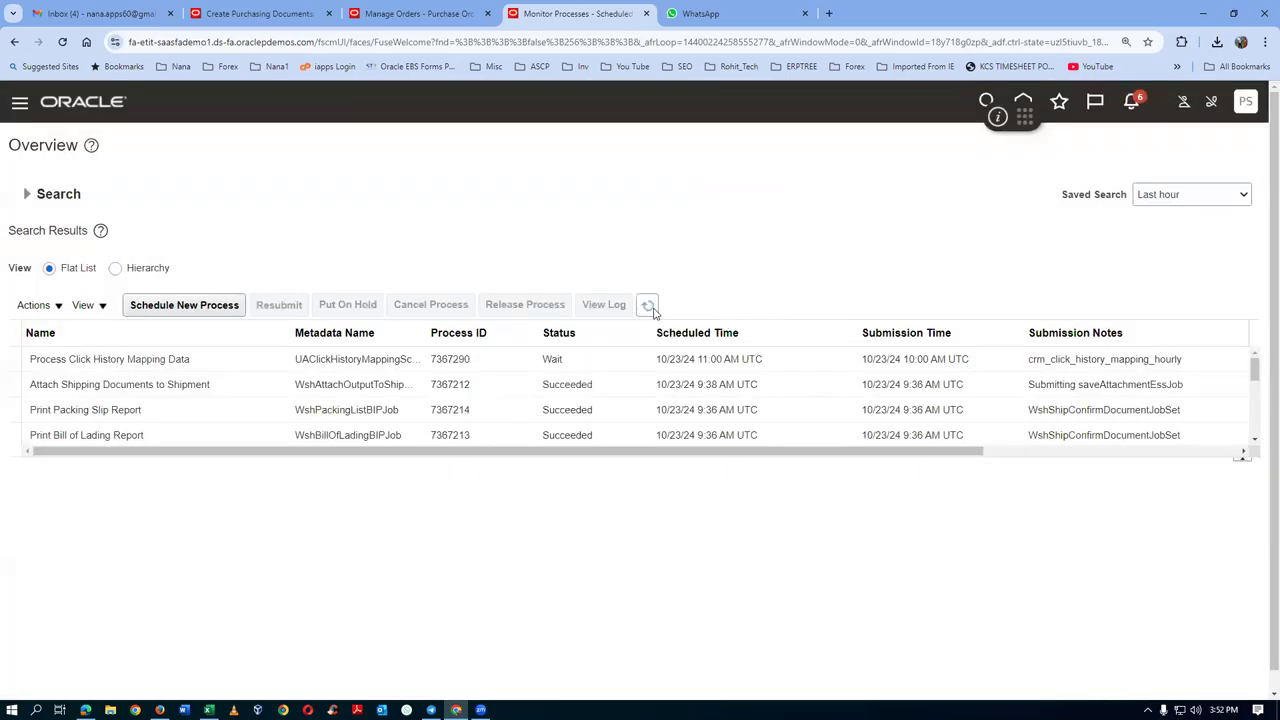
{"action": "left_click", "coordinate": [649, 307]}
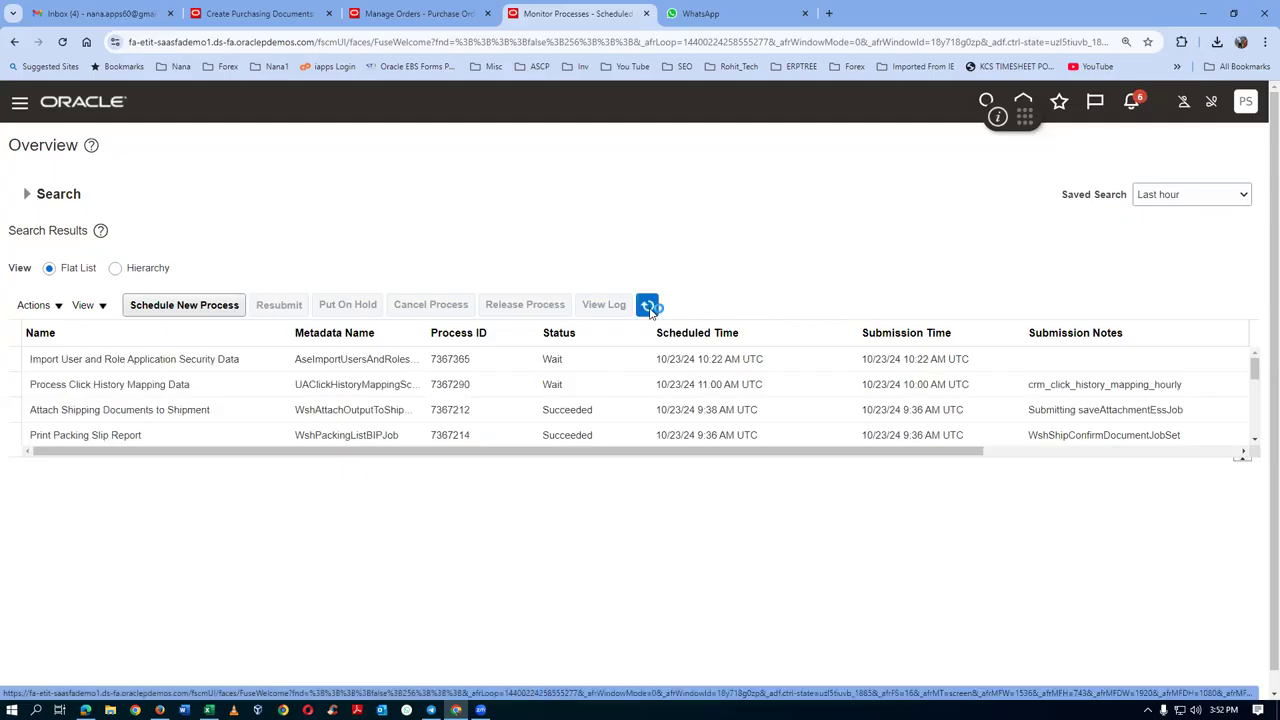
{"action": "left_click", "coordinate": [649, 308]}
{"action": "left_click", "coordinate": [257, 14]}
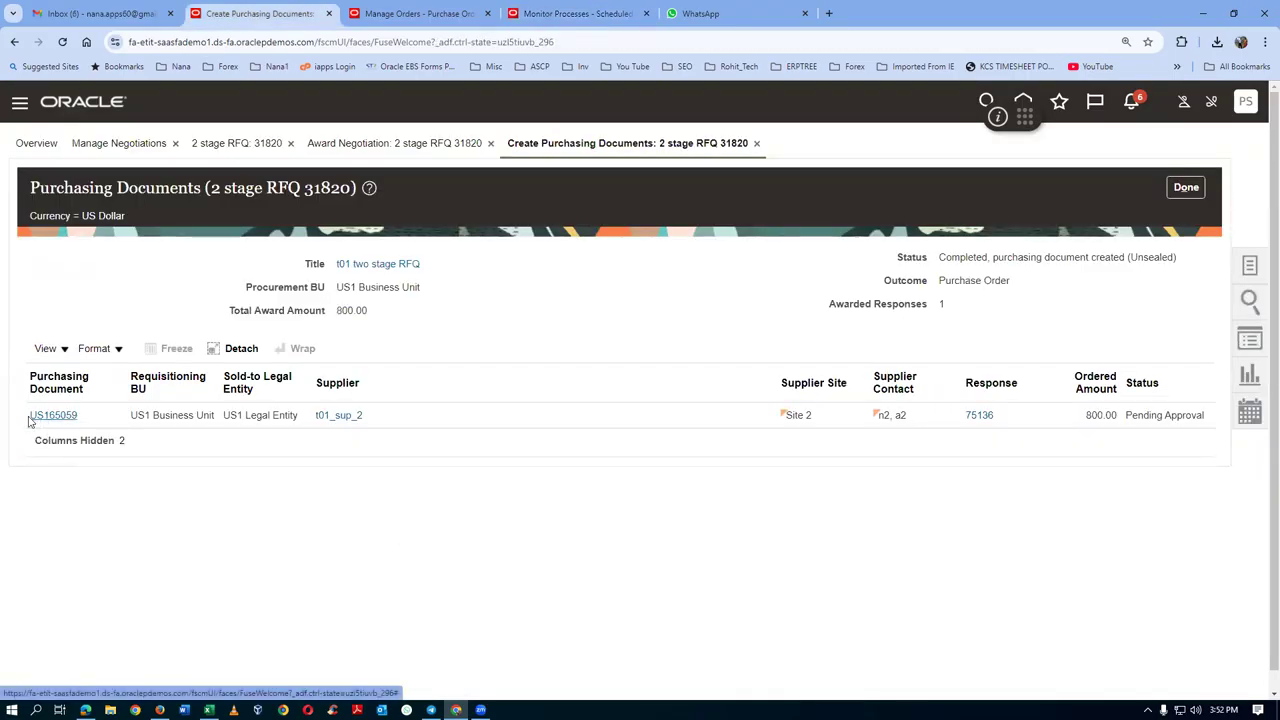
Step: Copy purchase order number US165059 into a new Notepad note
{"action": "left_click_drag", "start_coordinate": [79, 417], "coordinate": [33, 417]}
{"action": "key", "text": "ctrl+c"}
{"action": "left_click", "coordinate": [12, 710]}
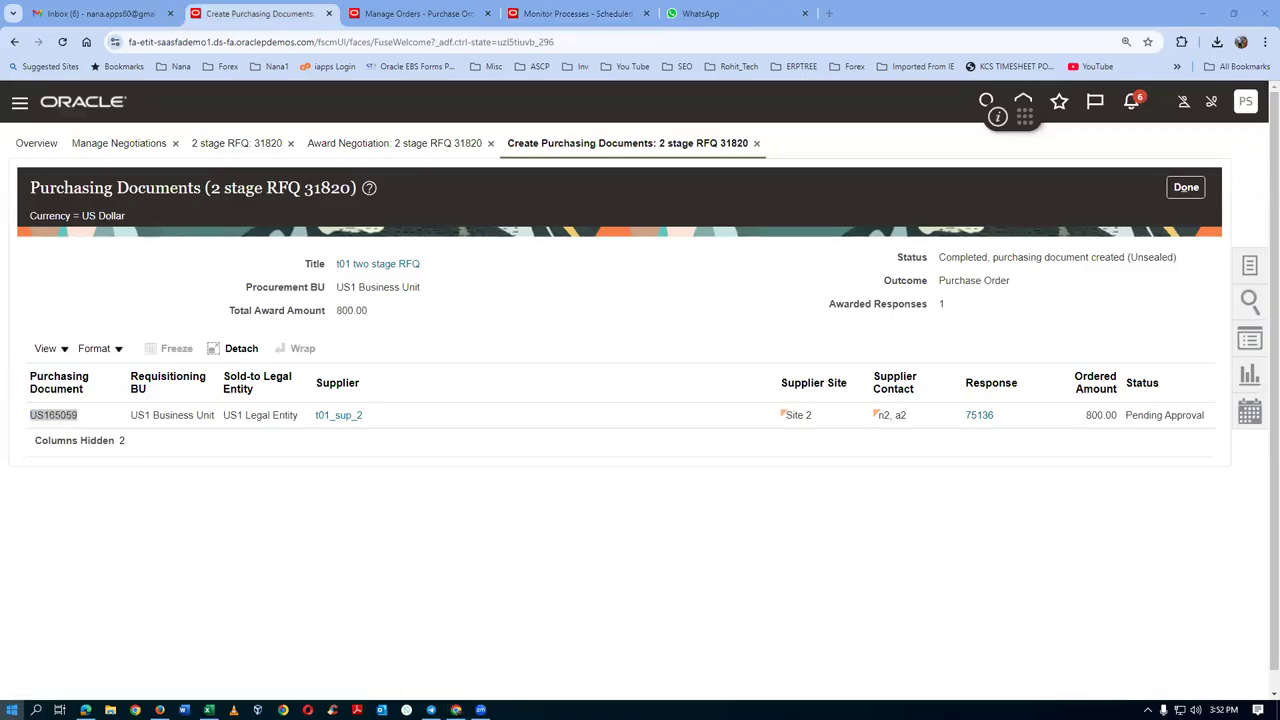
{"action": "type", "text": "note"}
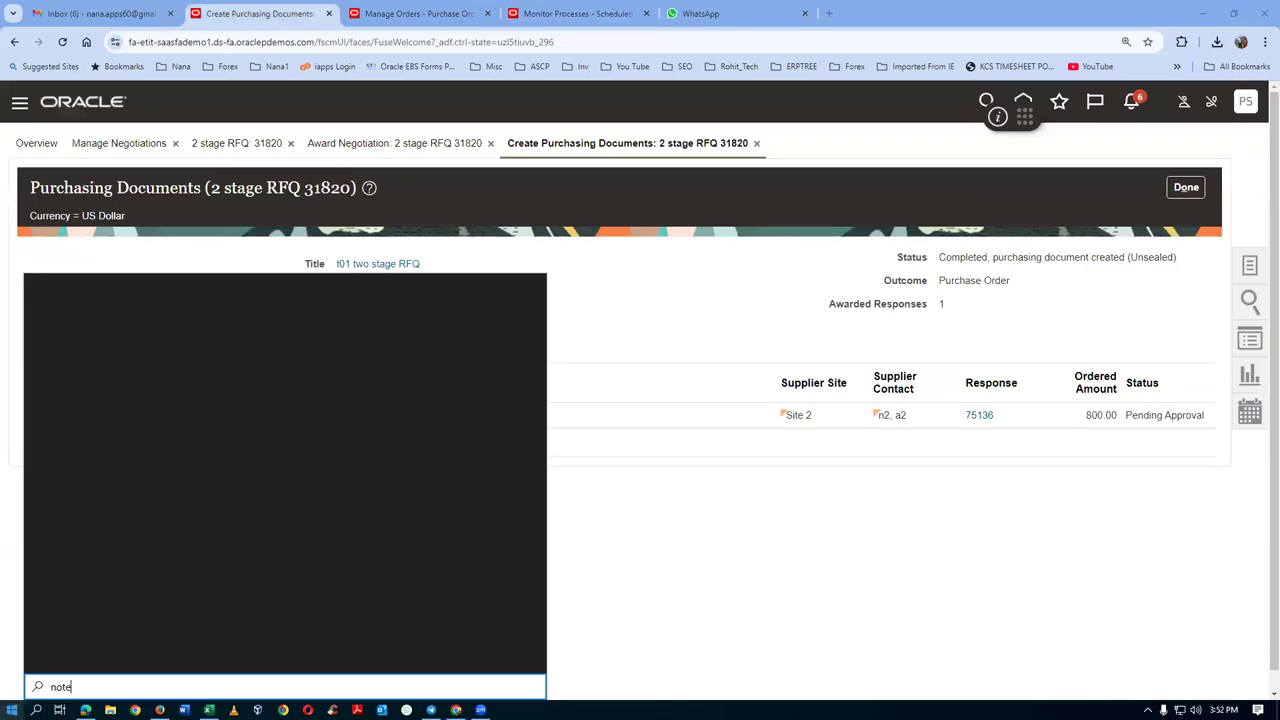
{"action": "type", "text": "pad"}
{"action": "key", "text": "Return"}
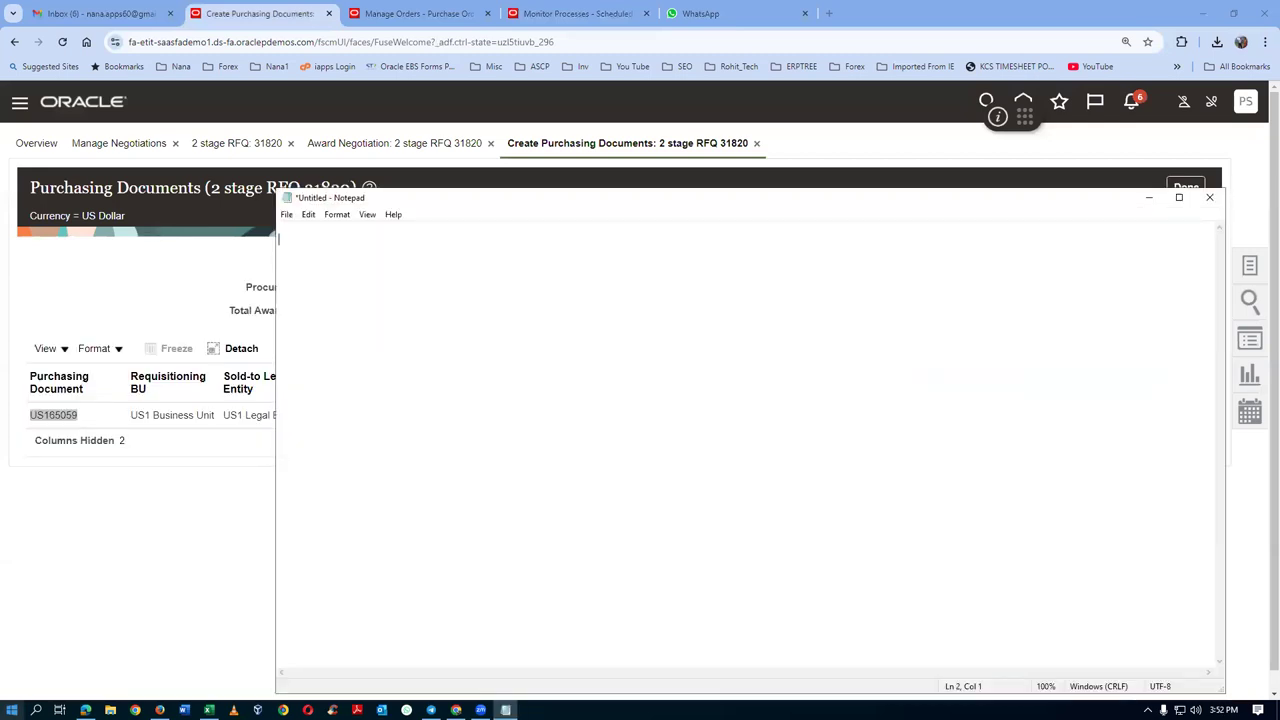
{"action": "key", "text": "ctrl+v"}
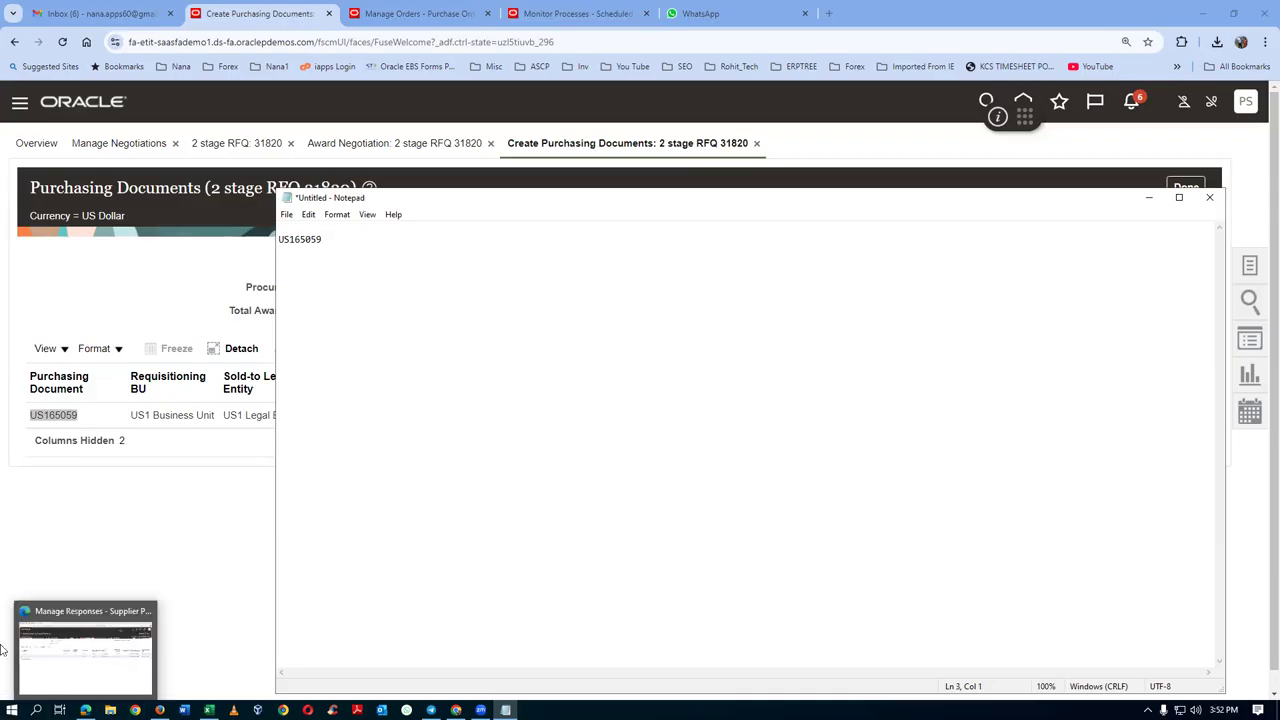
Step: Close the purchasing documents and award pages, then sign out and confirm the logout
{"action": "left_click", "coordinate": [950, 156]}
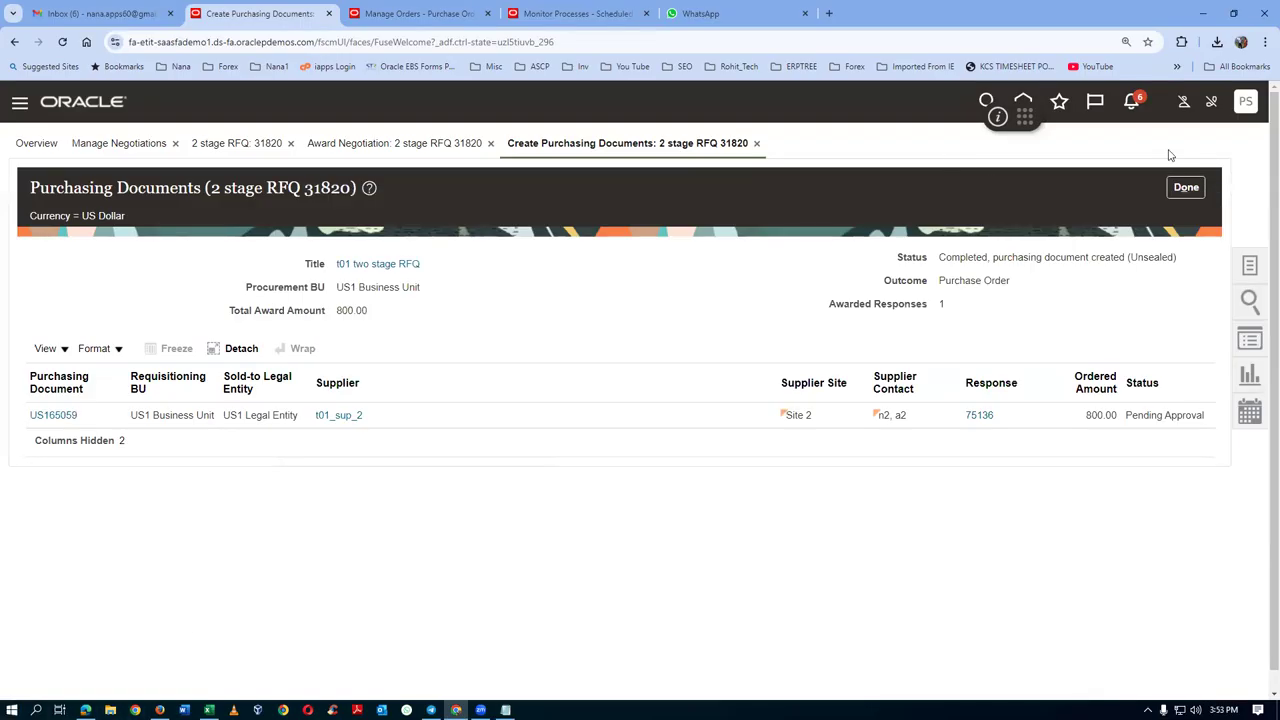
{"action": "left_click", "coordinate": [1185, 187]}
{"action": "left_click", "coordinate": [1186, 189]}
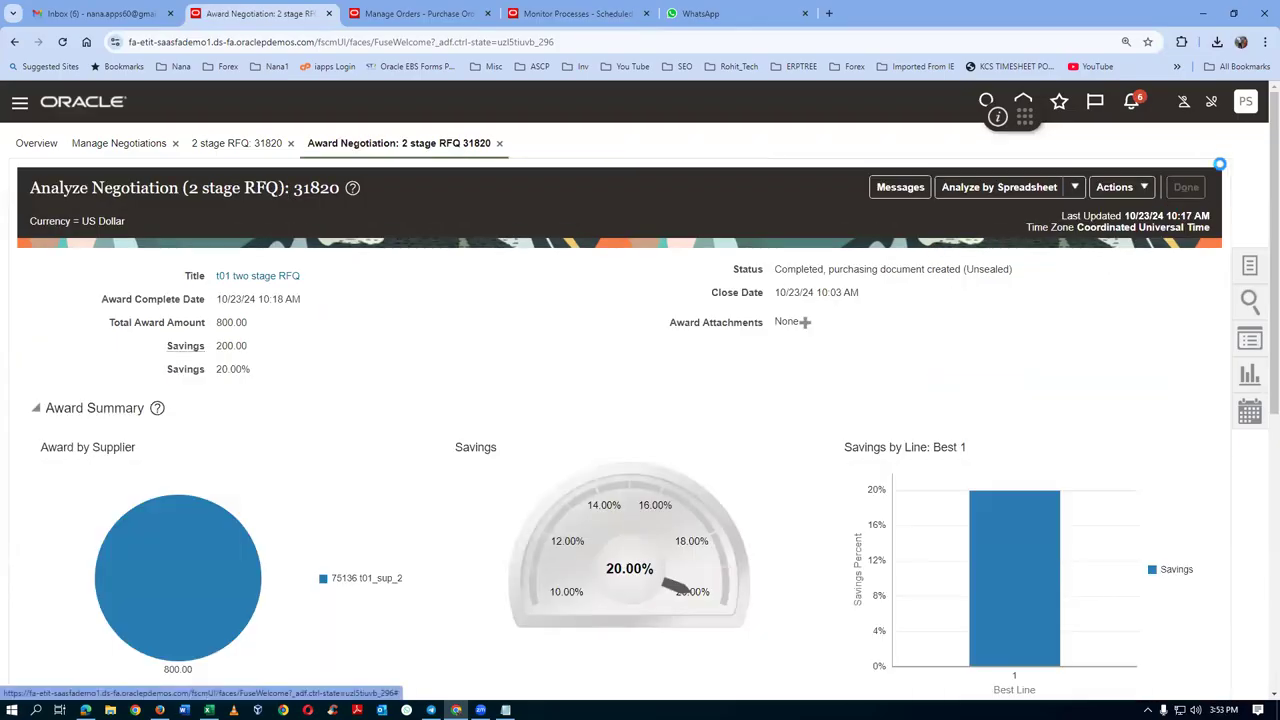
{"action": "left_click", "coordinate": [1245, 106]}
{"action": "left_click", "coordinate": [1214, 143]}
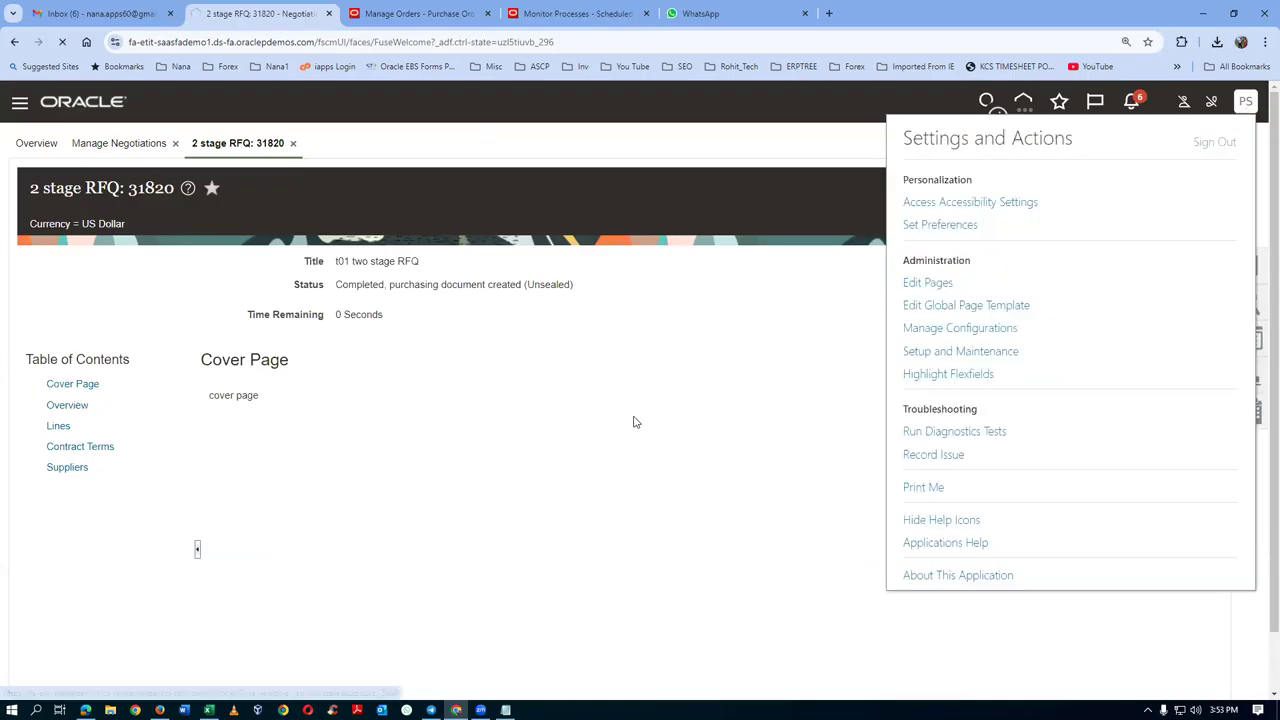
{"action": "left_click", "coordinate": [570, 13]}
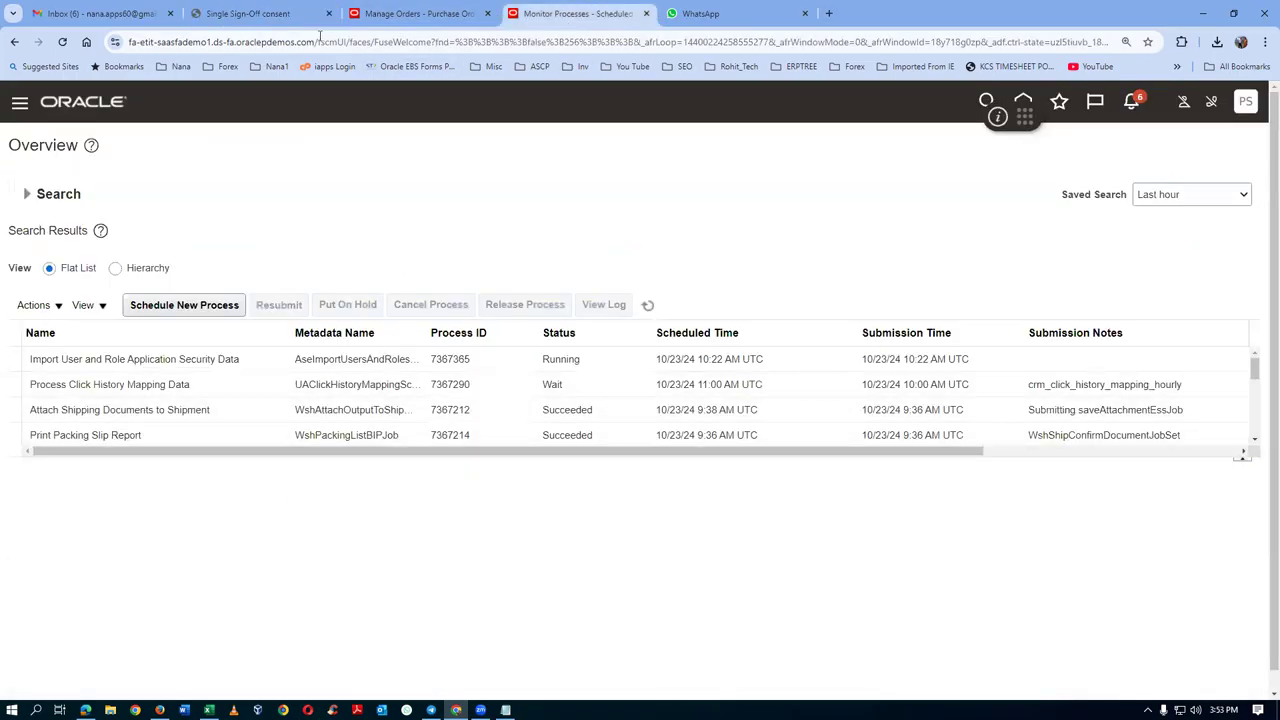
{"action": "left_click", "coordinate": [276, 20]}
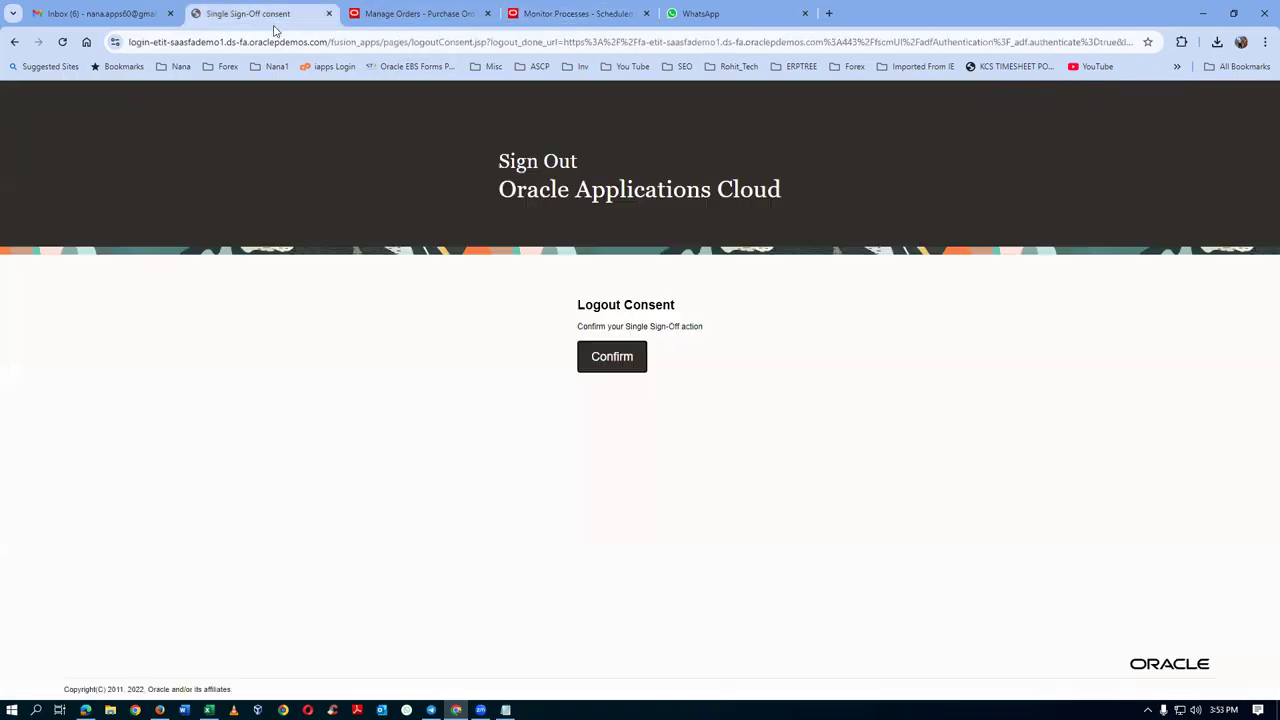
{"action": "left_click", "coordinate": [616, 366]}
{"action": "left_click", "coordinate": [468, 15]}
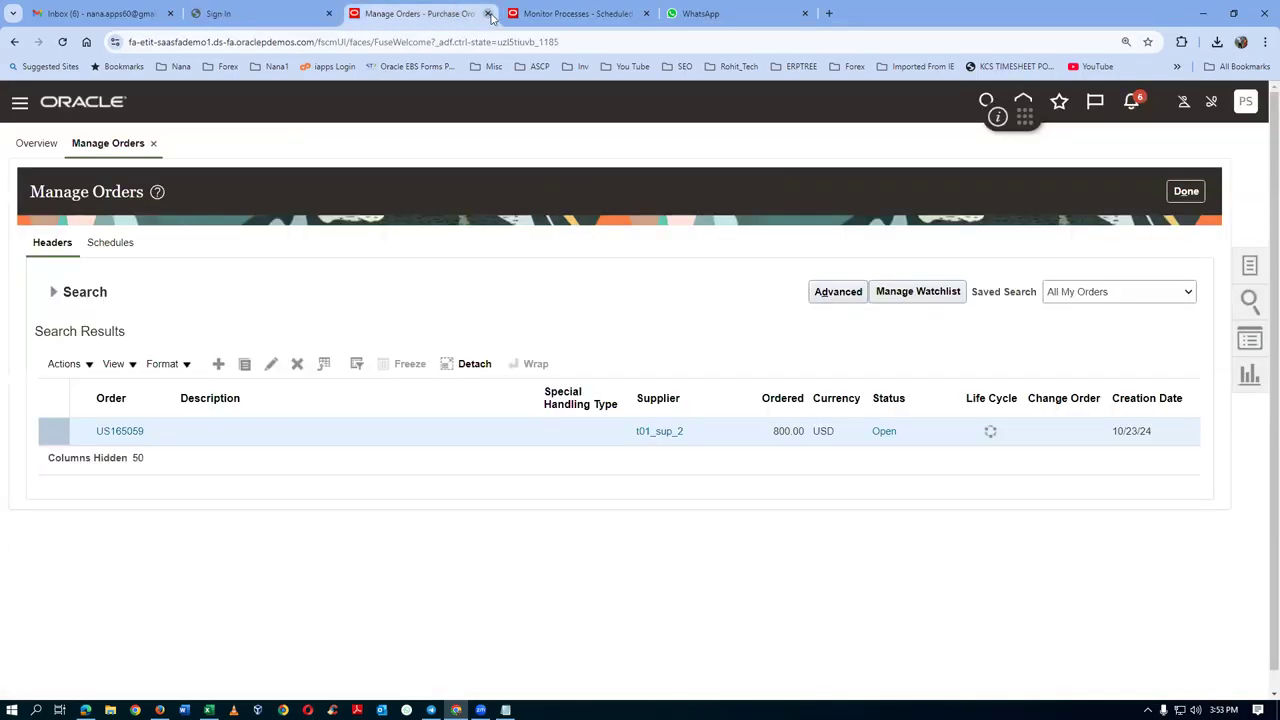
Step: Close the Manage Orders and process monitoring tabs and sign back in to the application
{"action": "left_click", "coordinate": [488, 14]}
{"action": "left_click", "coordinate": [488, 14]}
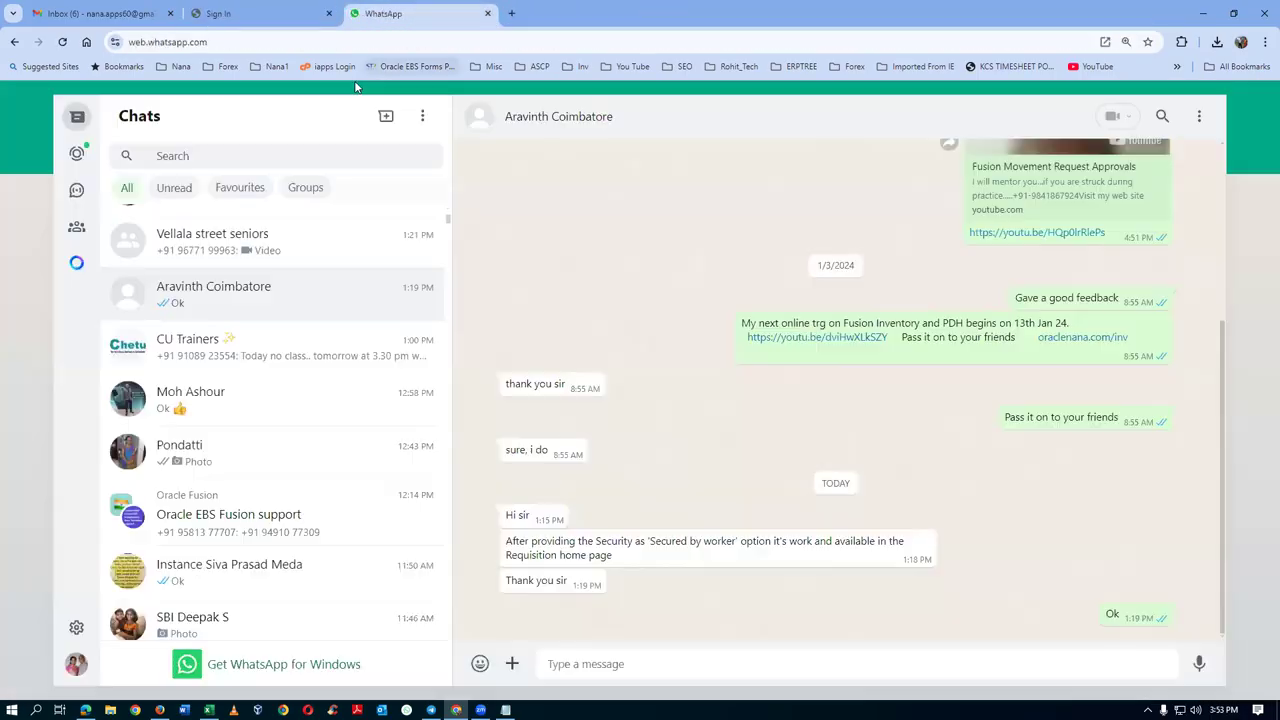
{"action": "left_click", "coordinate": [258, 14]}
{"action": "left_click", "coordinate": [565, 428]}
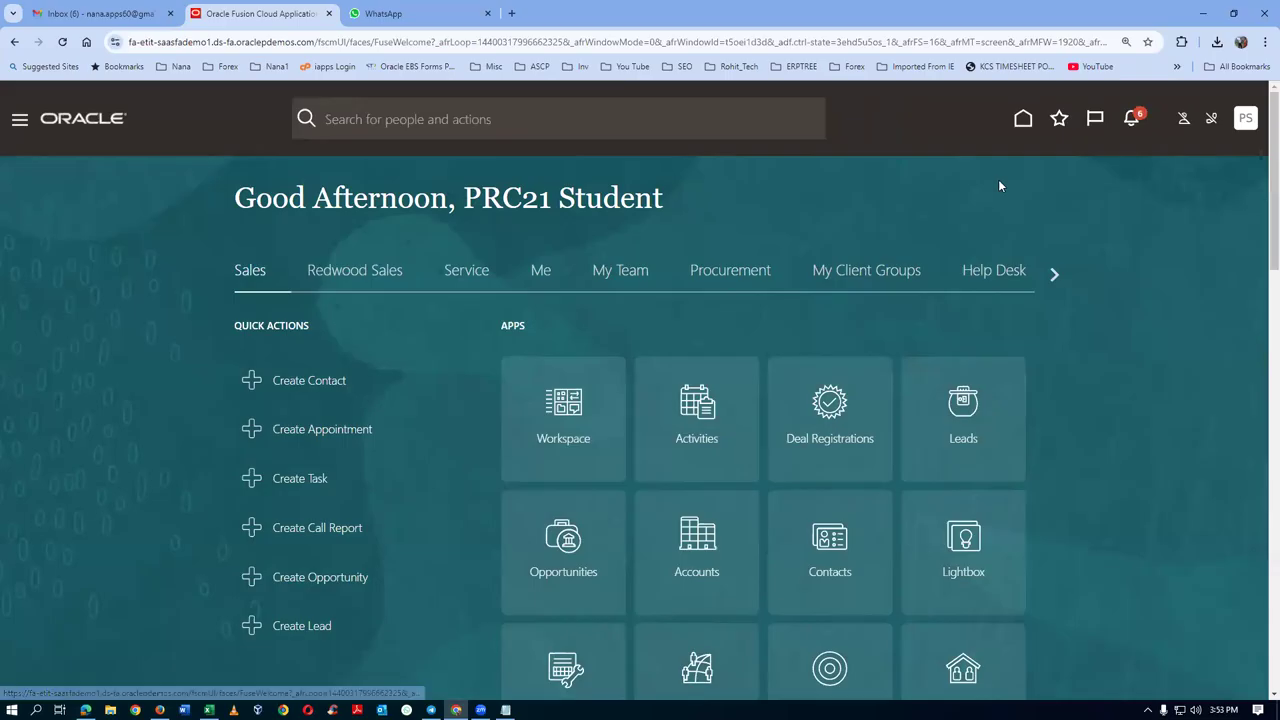
Step: Open Inventory Management from the Supply Chain Execution group and show its inventory tasks list
{"action": "left_click", "coordinate": [1049, 280]}
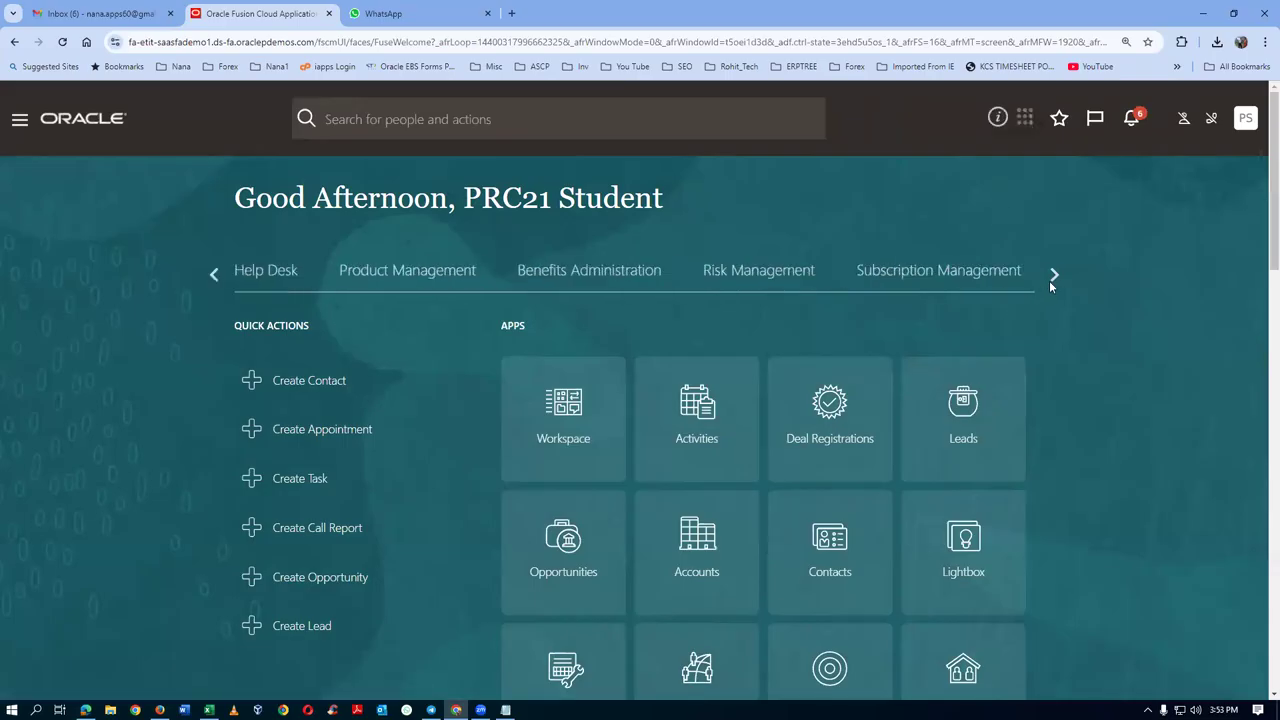
{"action": "left_click", "coordinate": [1053, 274]}
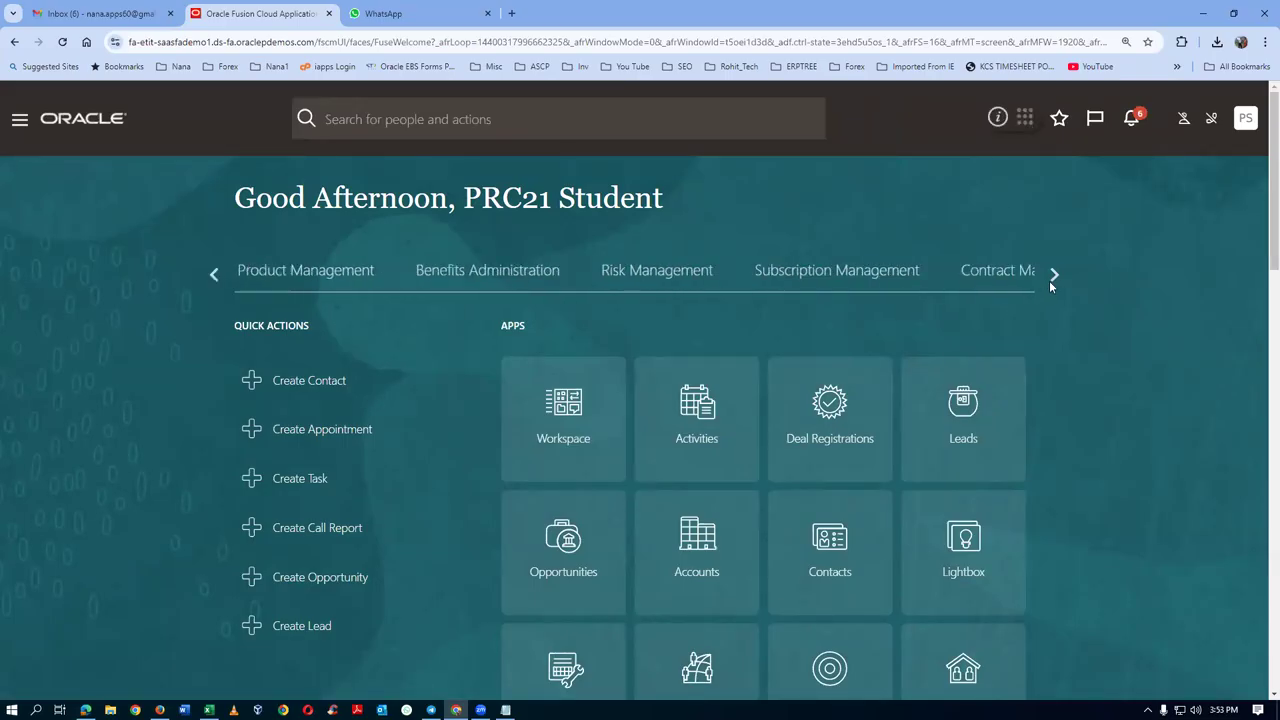
{"action": "left_click", "coordinate": [894, 274]}
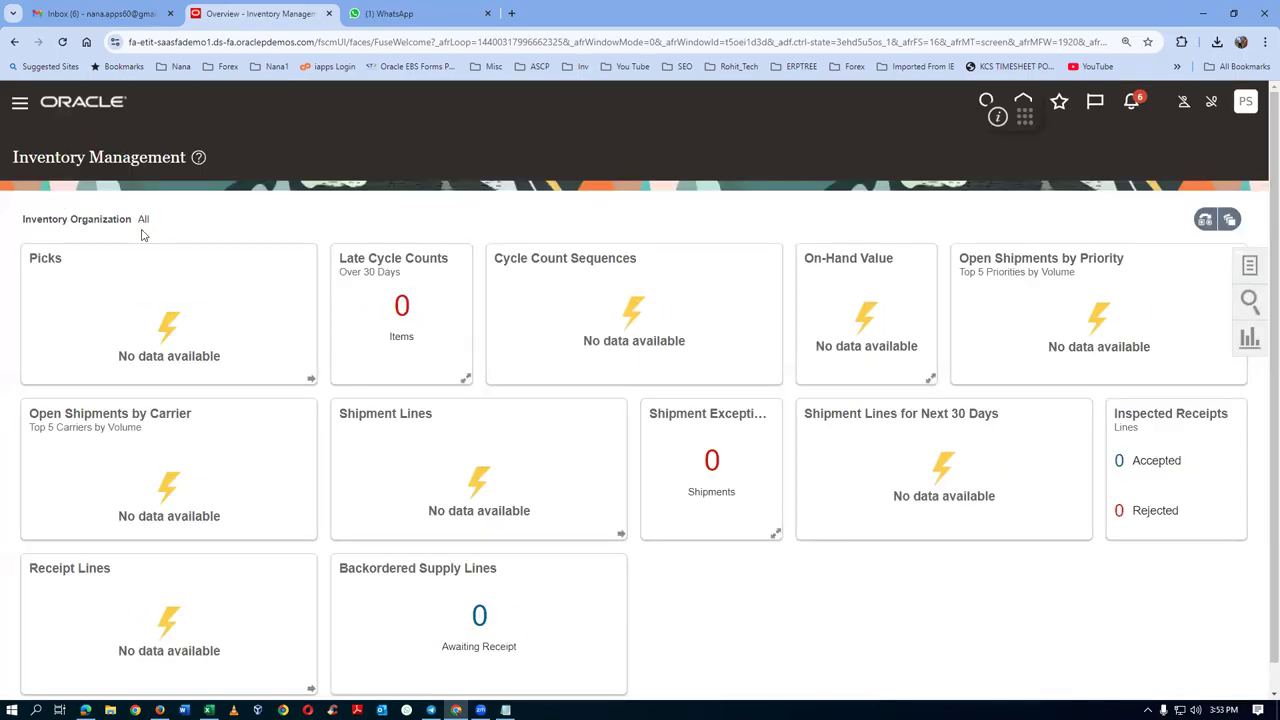
{"action": "left_click", "coordinate": [1251, 266]}
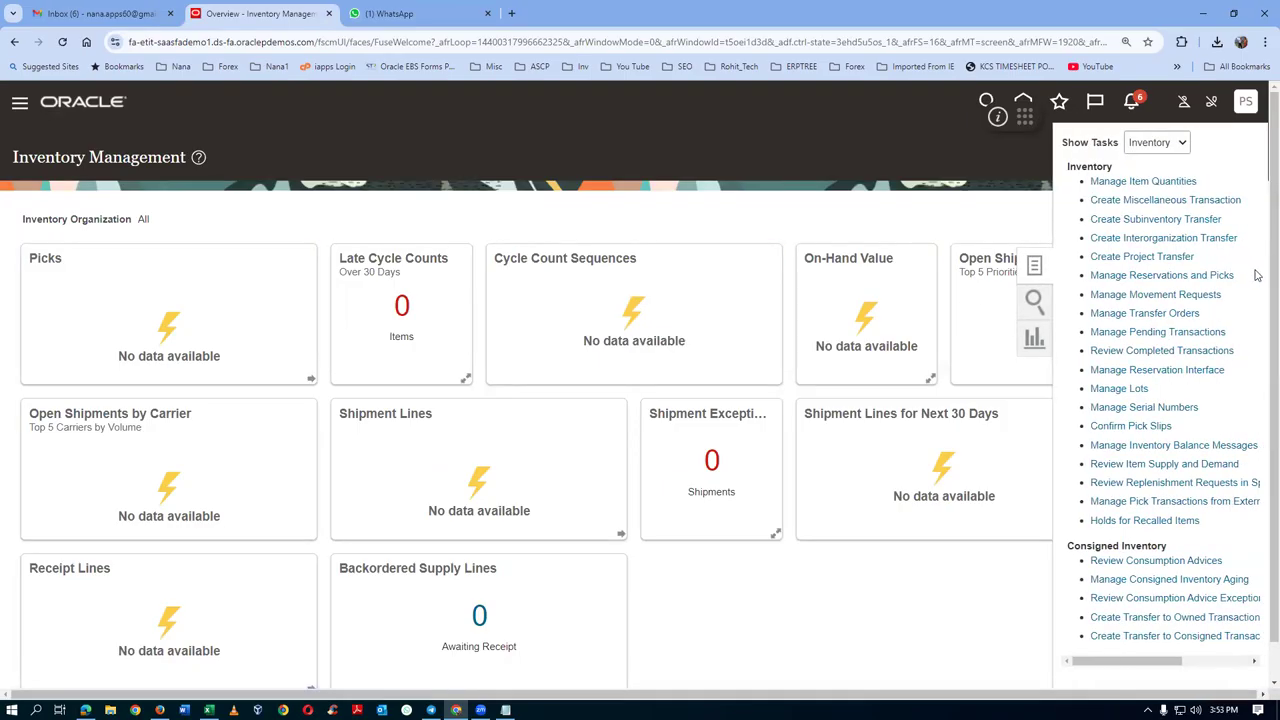
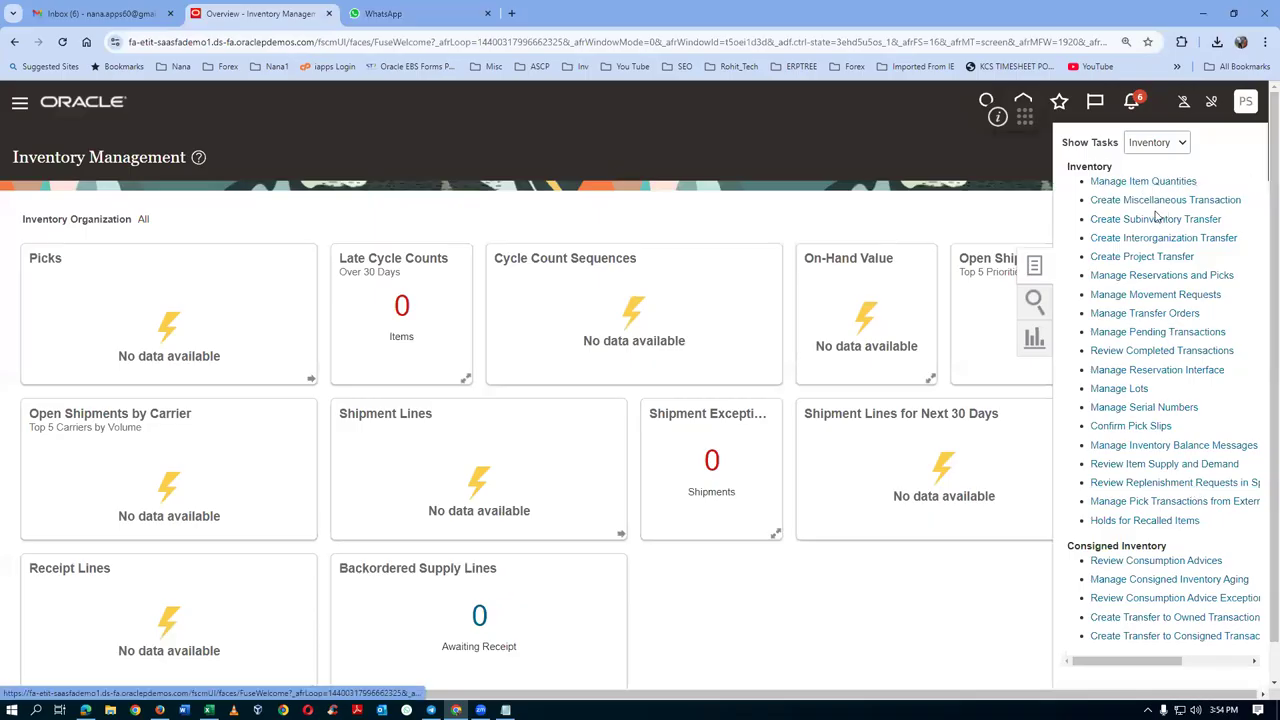
Step: Switch the task list to Receipts tasks, then sign out of the current session
{"action": "left_click", "coordinate": [1148, 144]}
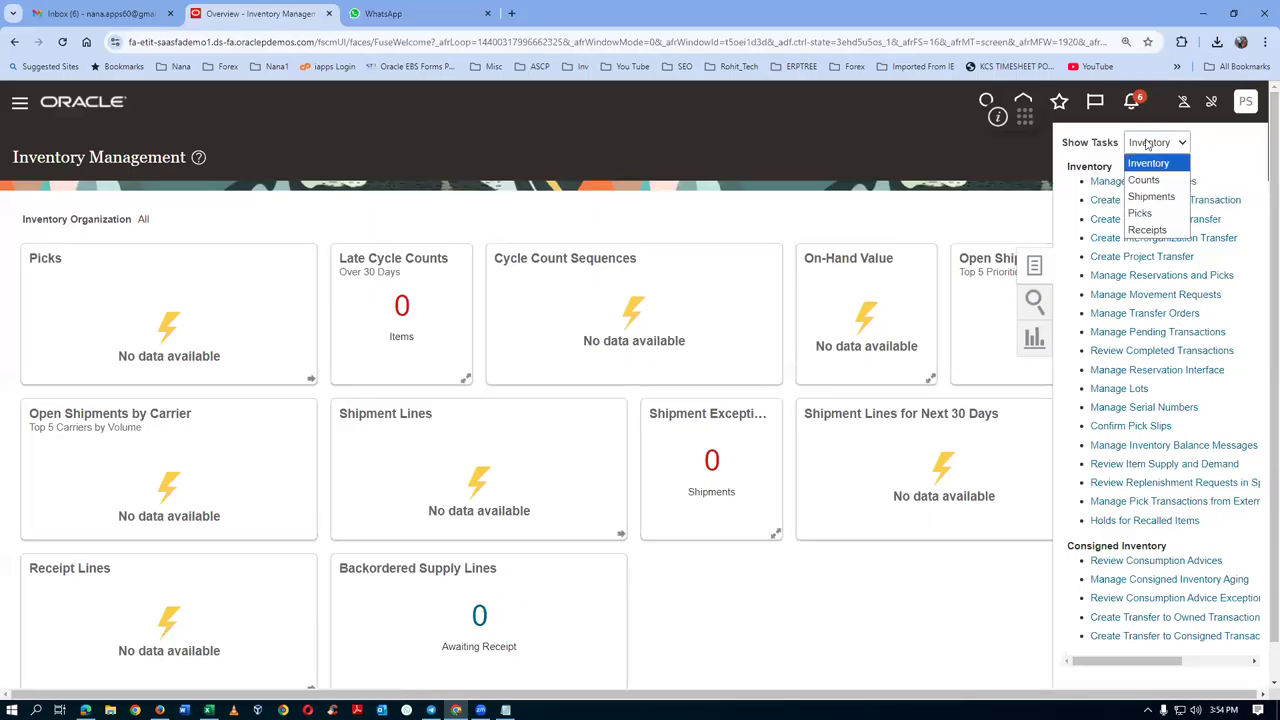
{"action": "left_click", "coordinate": [1147, 230]}
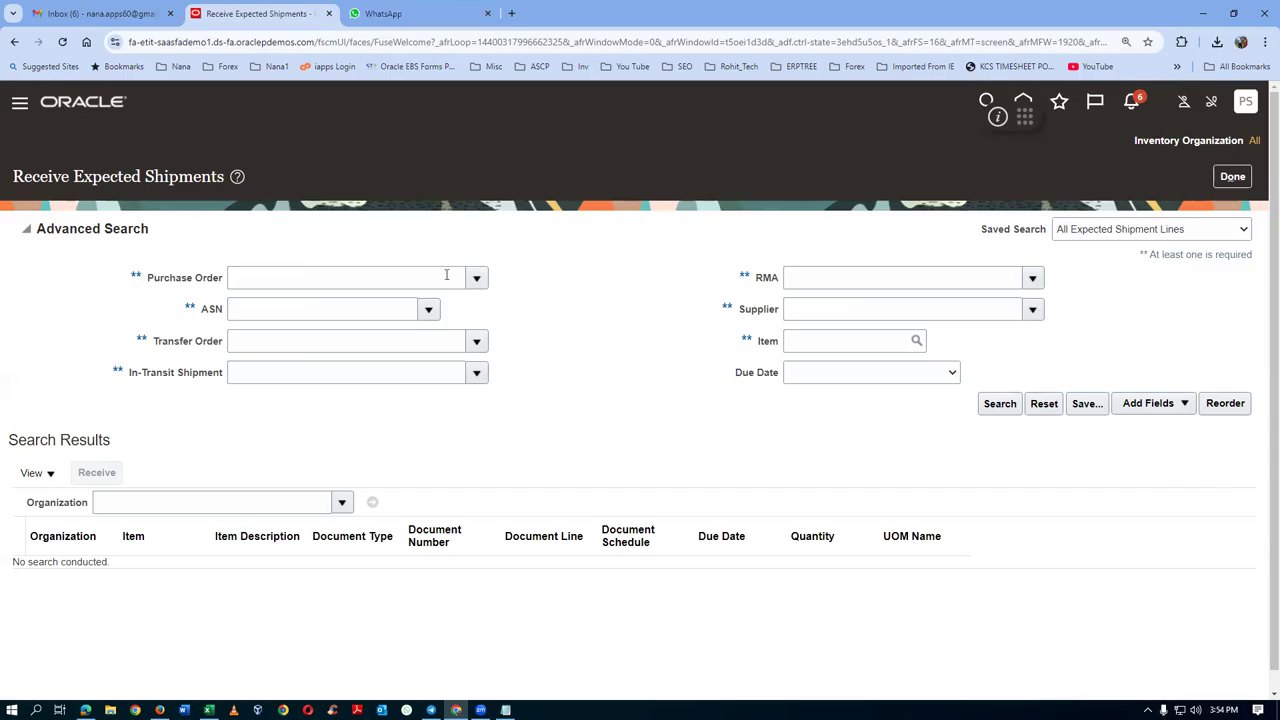
{"action": "left_click", "coordinate": [1245, 103]}
{"action": "left_click", "coordinate": [1207, 147]}
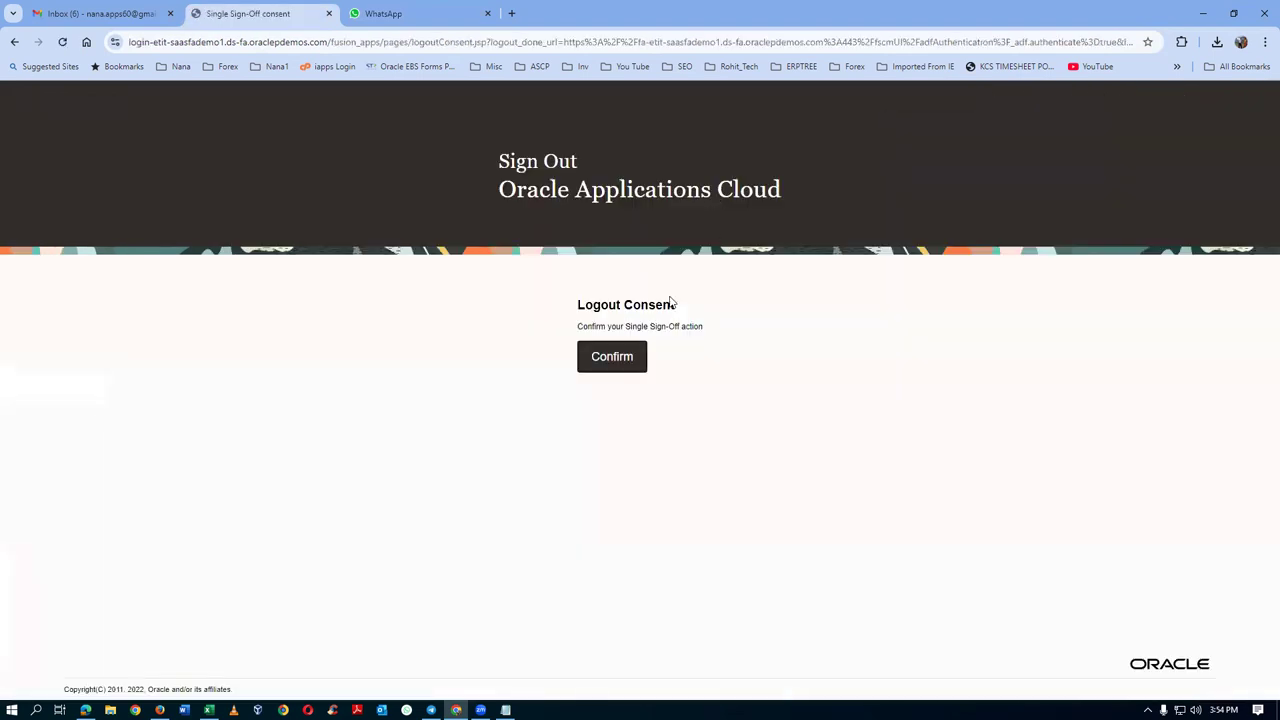
Step: Confirm sign-out and try signing in with the other user's ID and saved credentials
{"action": "left_click", "coordinate": [606, 356]}
{"action": "key", "text": "ctrl+a"}
{"action": "type", "text": "scm10"}
{"action": "left_click", "coordinate": [651, 360]}
{"action": "left_click", "coordinate": [585, 432]}
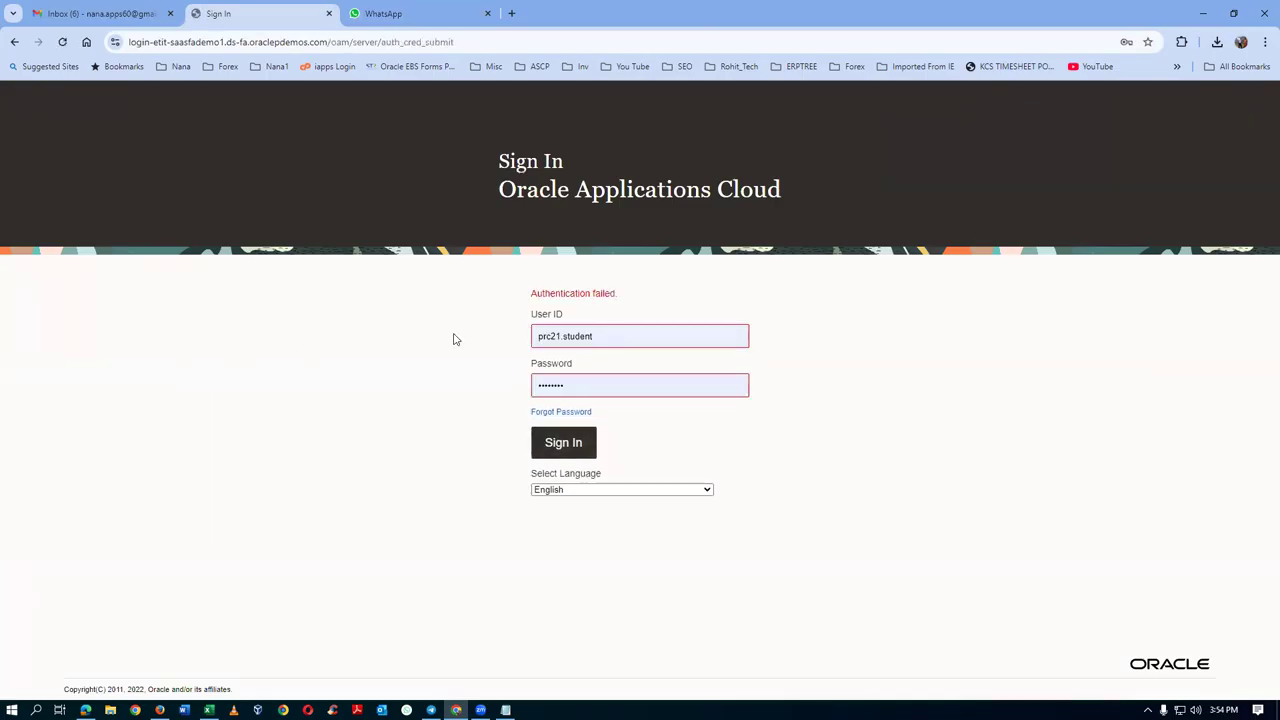
Step: Re-enter the other user's ID and password and retry sign-in until the home page loads
{"action": "double_click", "coordinate": [619, 339]}
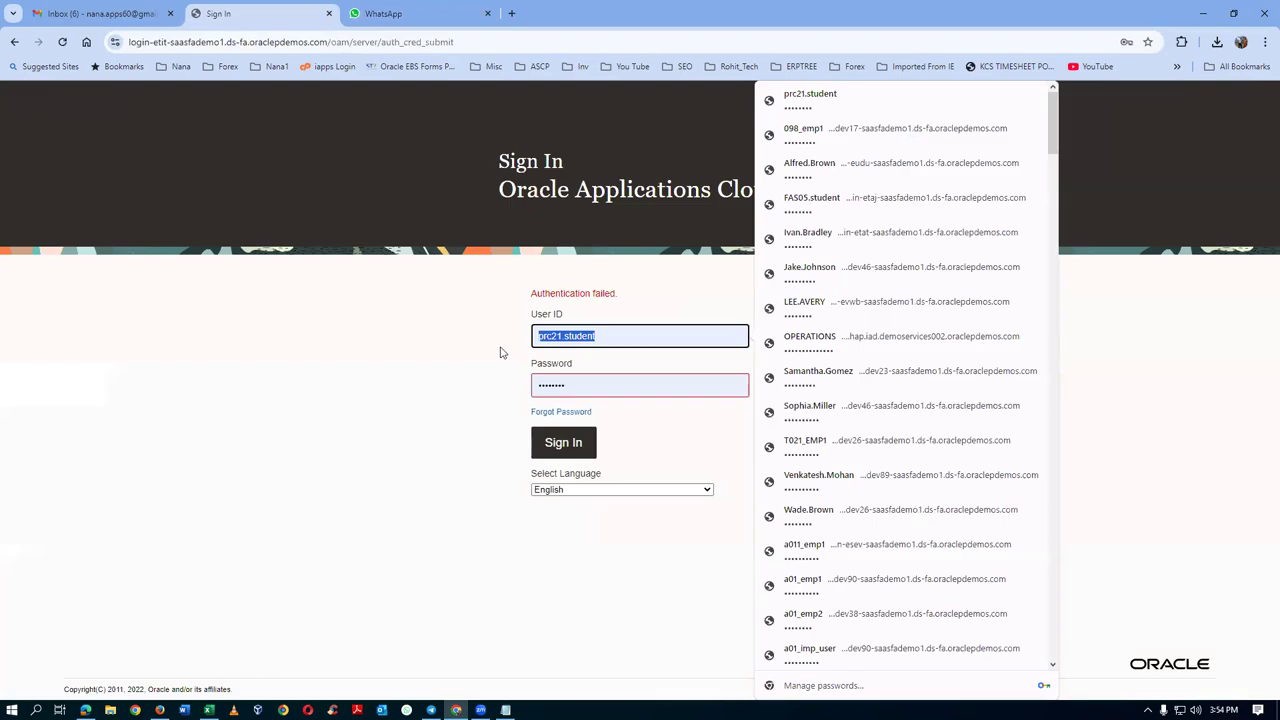
{"action": "type", "text": "scm10"}
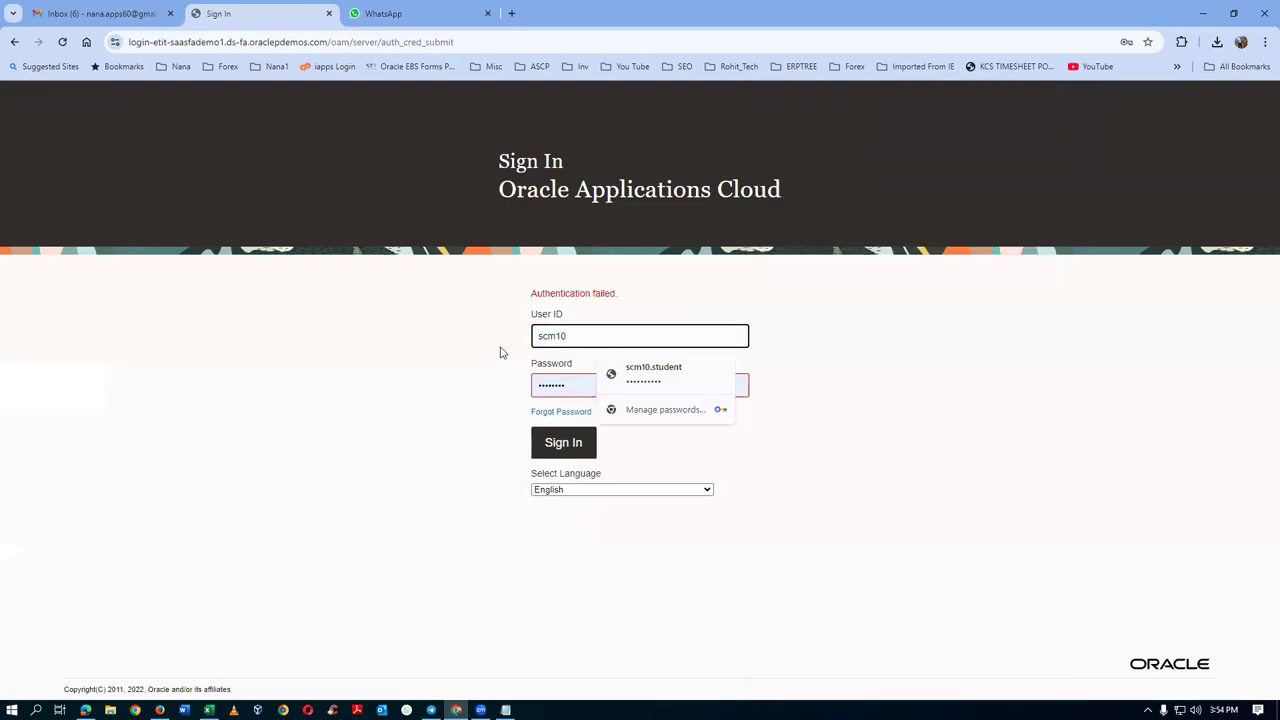
{"action": "left_click", "coordinate": [625, 370]}
{"action": "key", "text": "Tab"}
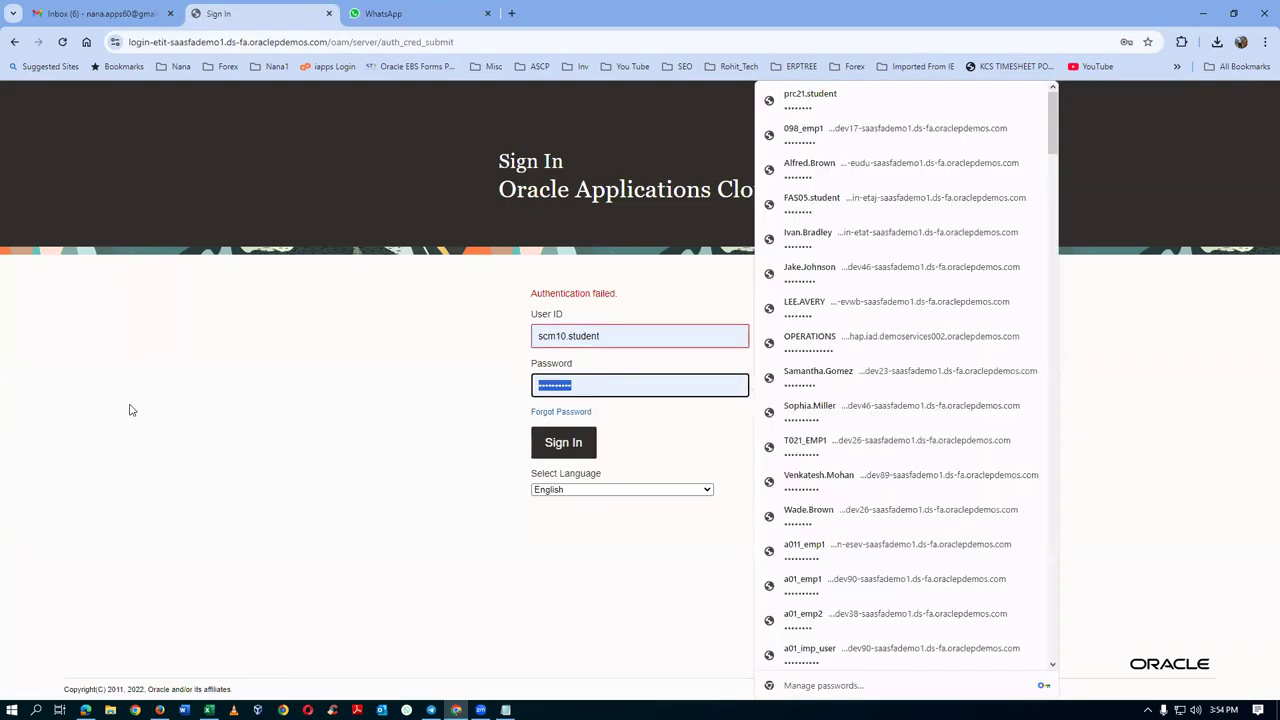
{"action": "key", "text": "BackSpace"}
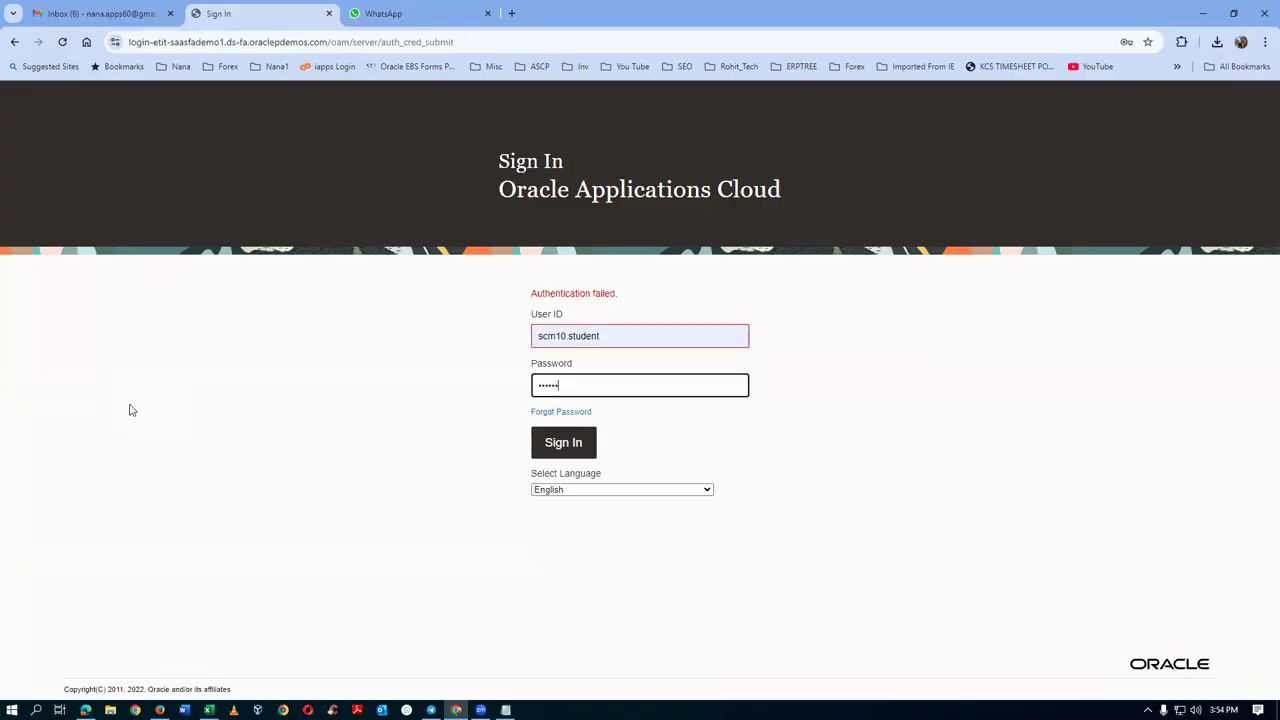
{"action": "key", "text": "Return"}
{"action": "left_click", "coordinate": [561, 446]}
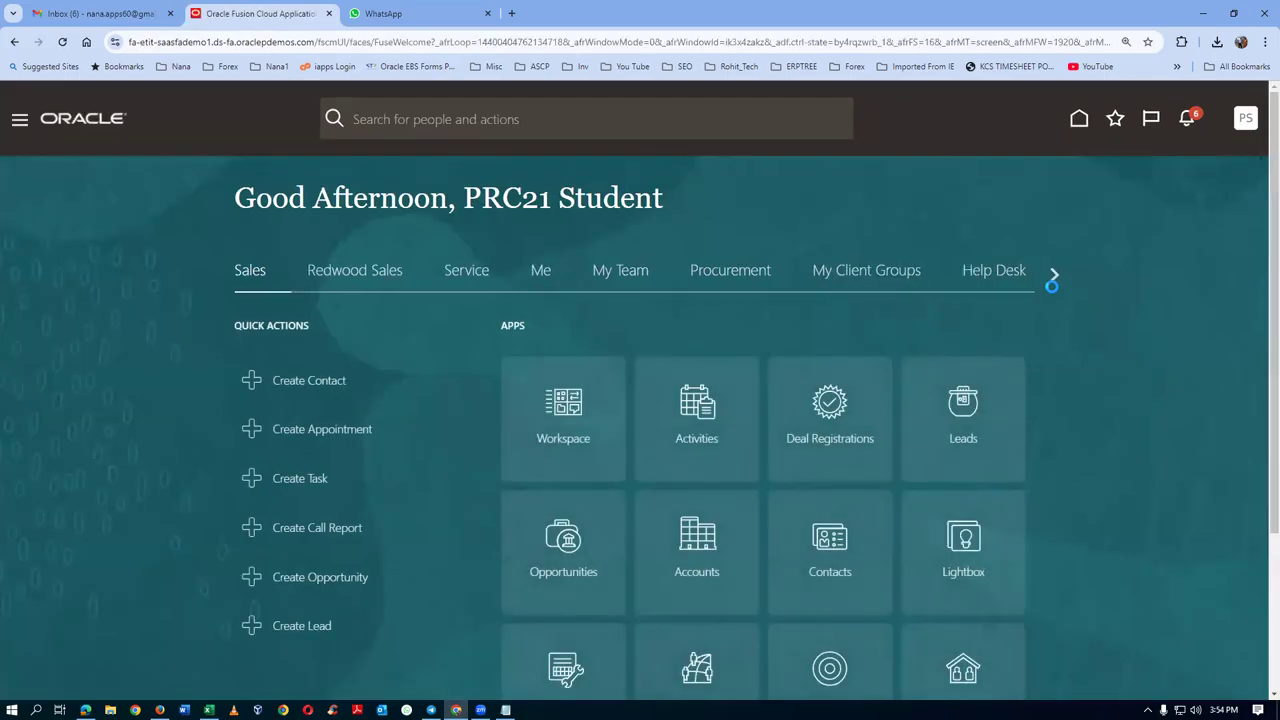
Step: Open Receive Expected Shipments via Supply Chain Execution > Inventory Management > Receipts tasks
{"action": "left_click", "coordinate": [1054, 278]}
{"action": "left_click", "coordinate": [1054, 276]}
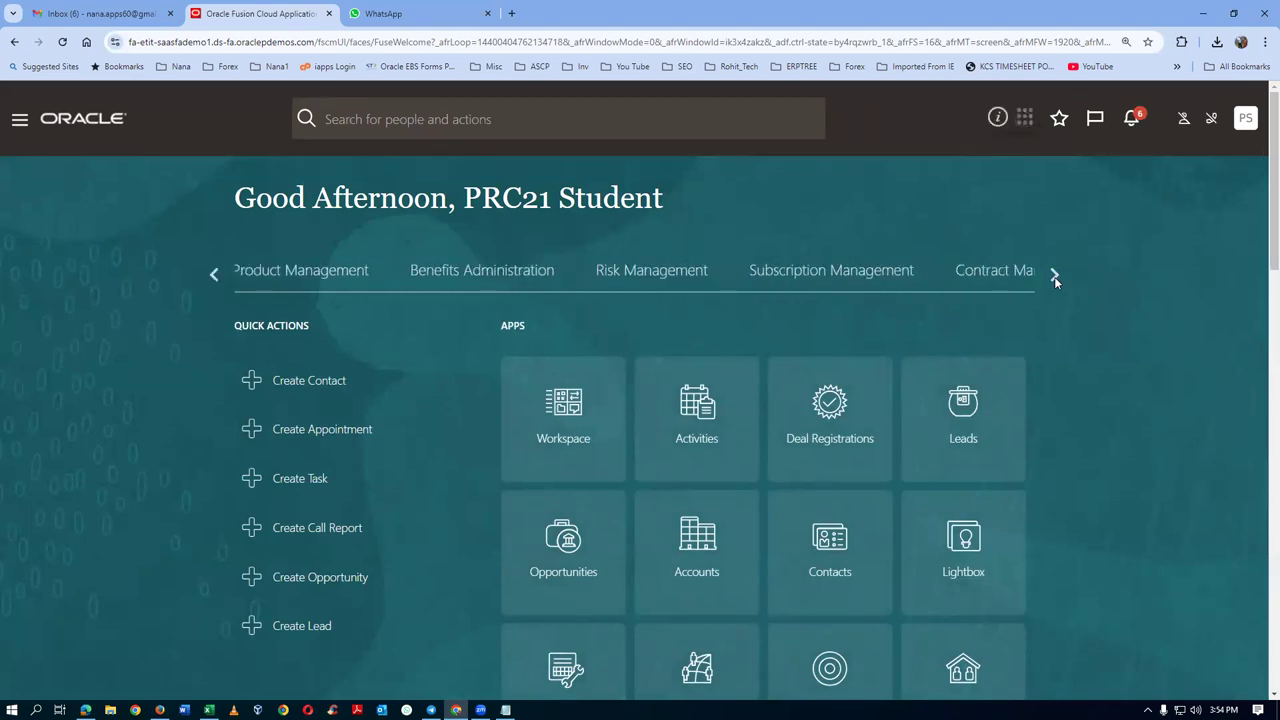
{"action": "left_click", "coordinate": [845, 272]}
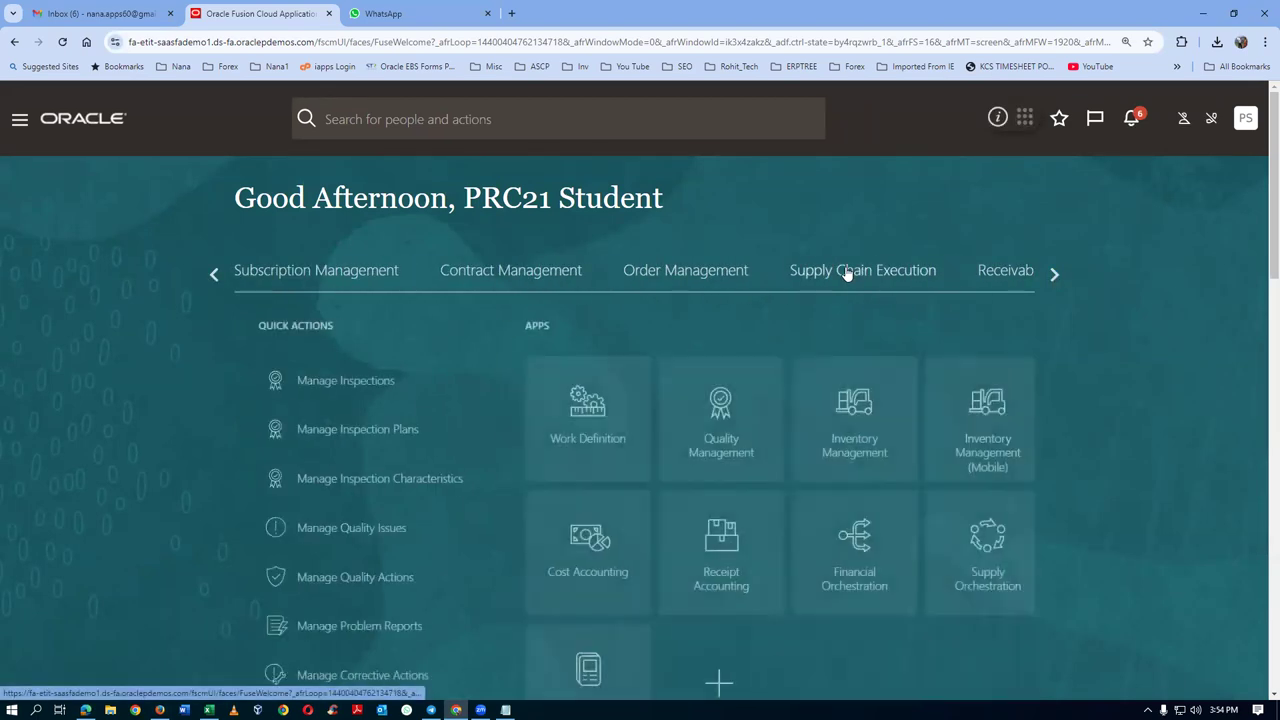
{"action": "left_click", "coordinate": [827, 452]}
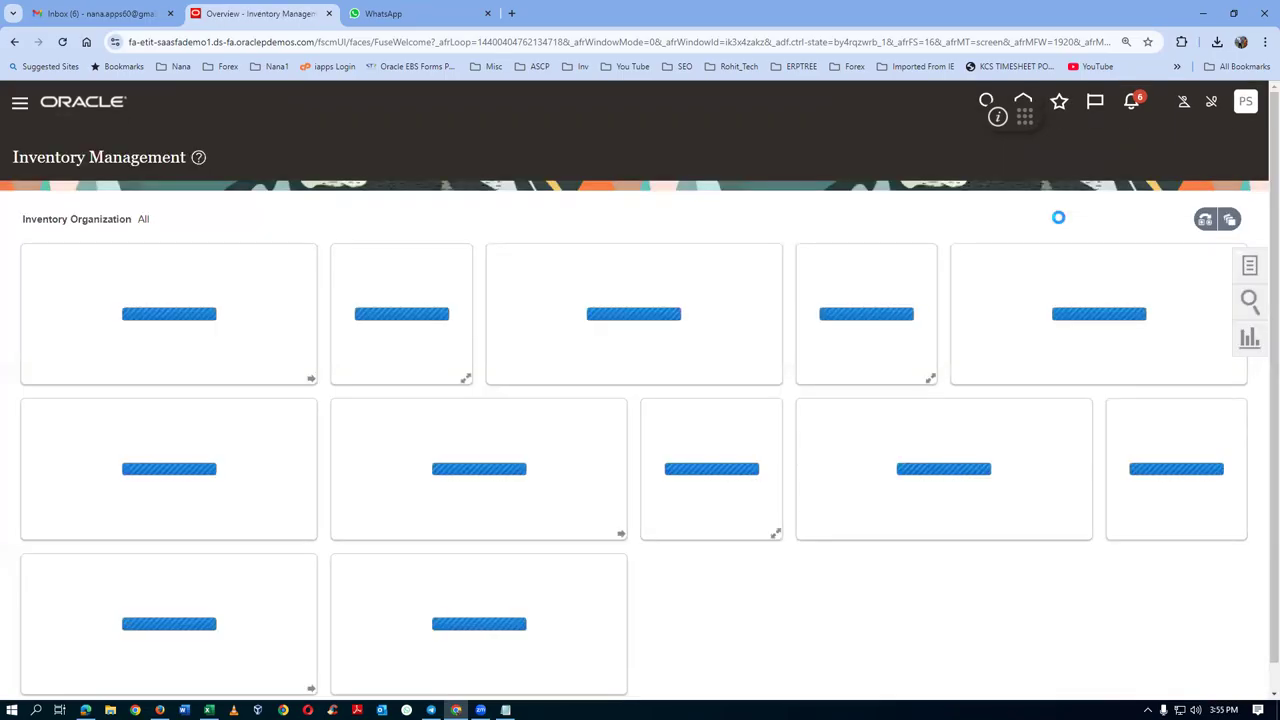
{"action": "left_click", "coordinate": [1250, 267]}
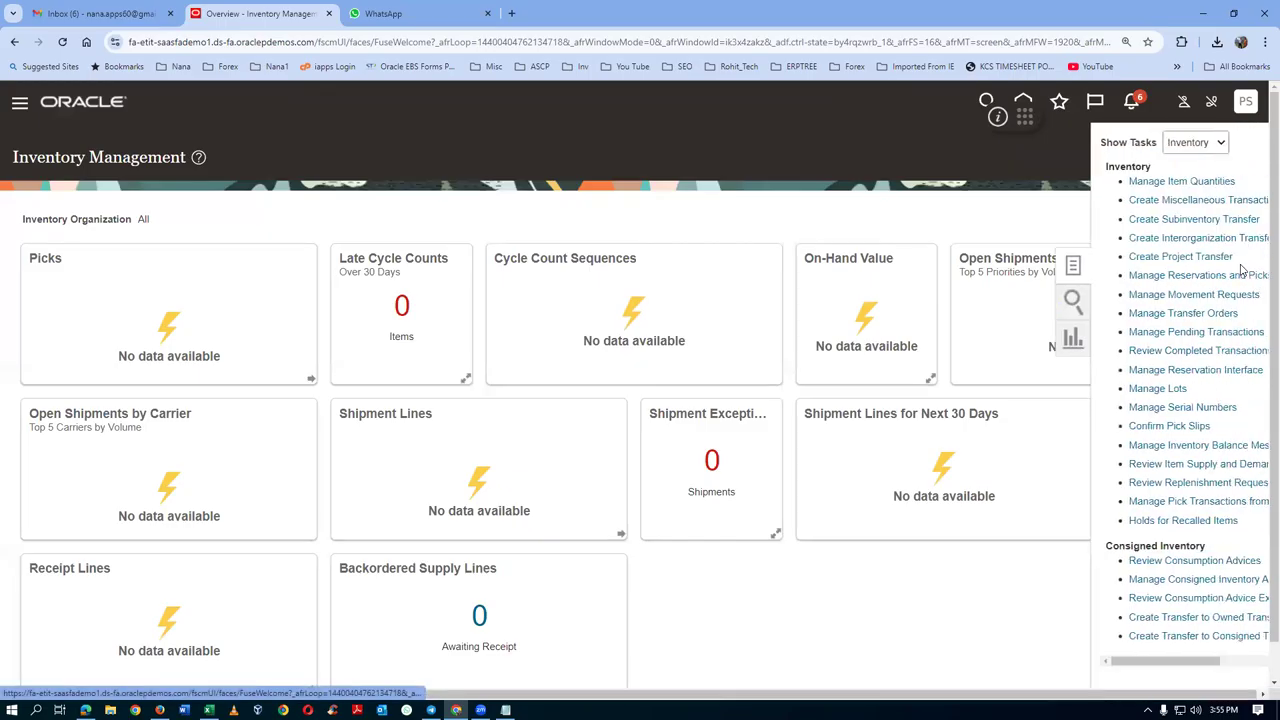
{"action": "left_click", "coordinate": [1165, 146]}
{"action": "left_click", "coordinate": [1158, 231]}
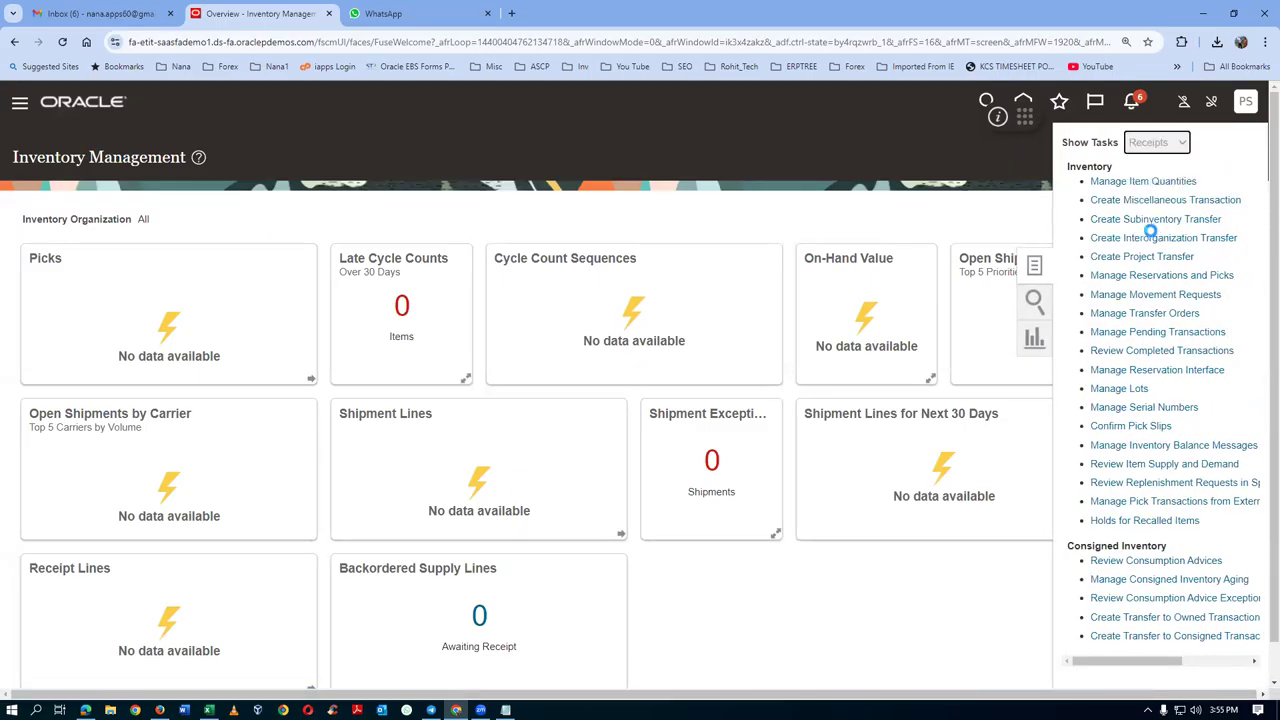
{"action": "left_click", "coordinate": [1168, 182]}
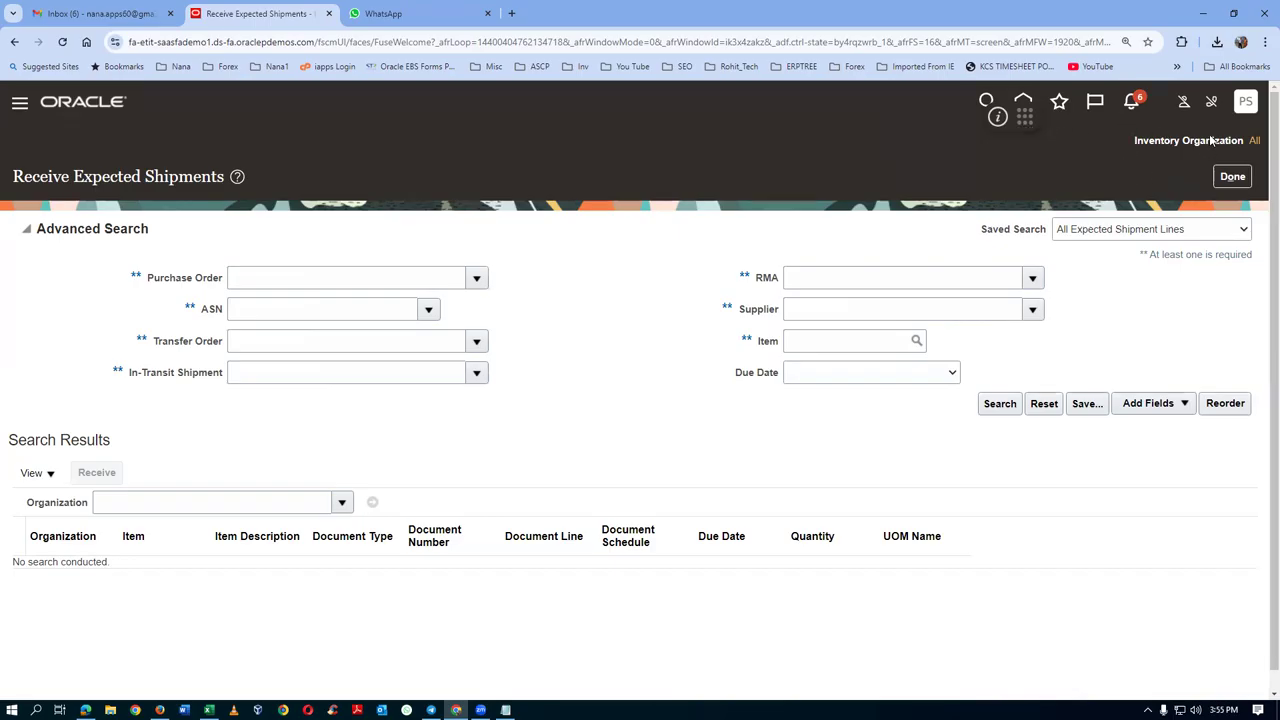
Step: Return home and open the Security Console from the Tools apps
{"action": "left_click", "coordinate": [1024, 100]}
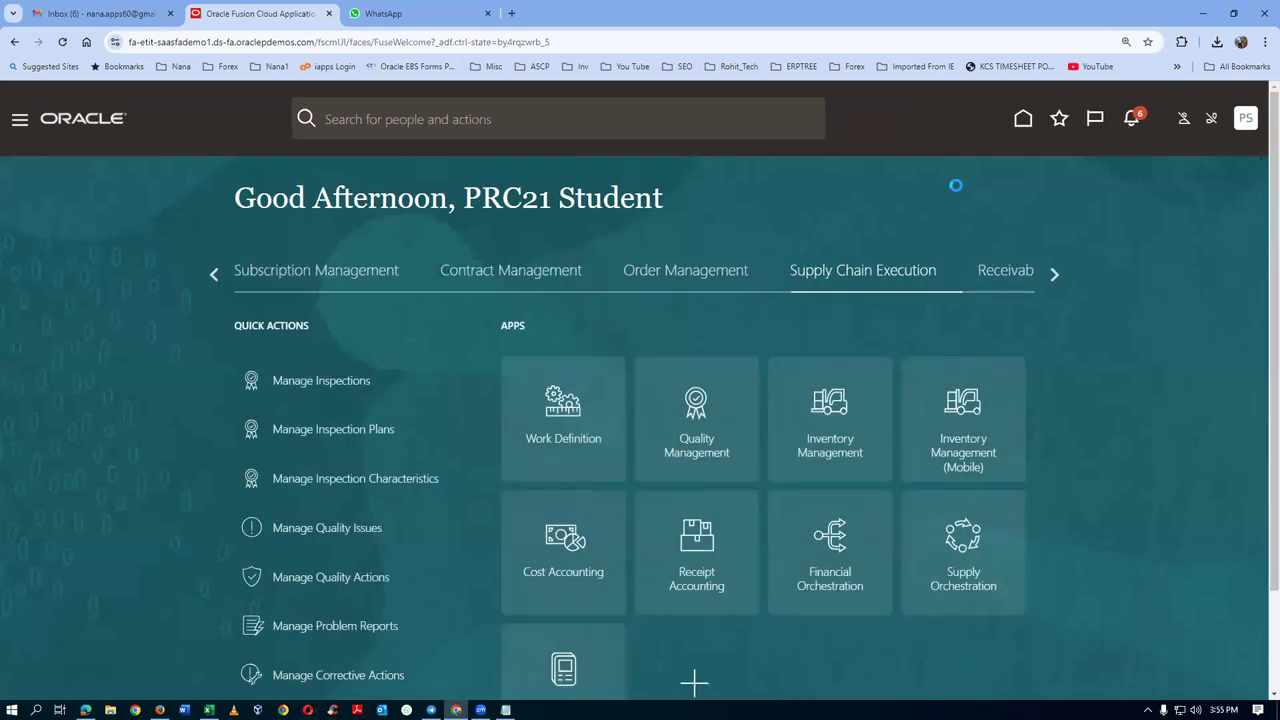
{"action": "left_click", "coordinate": [1054, 276]}
{"action": "left_click", "coordinate": [1054, 276]}
{"action": "left_click", "coordinate": [1054, 276]}
{"action": "left_click", "coordinate": [1054, 276]}
{"action": "left_click", "coordinate": [1054, 276]}
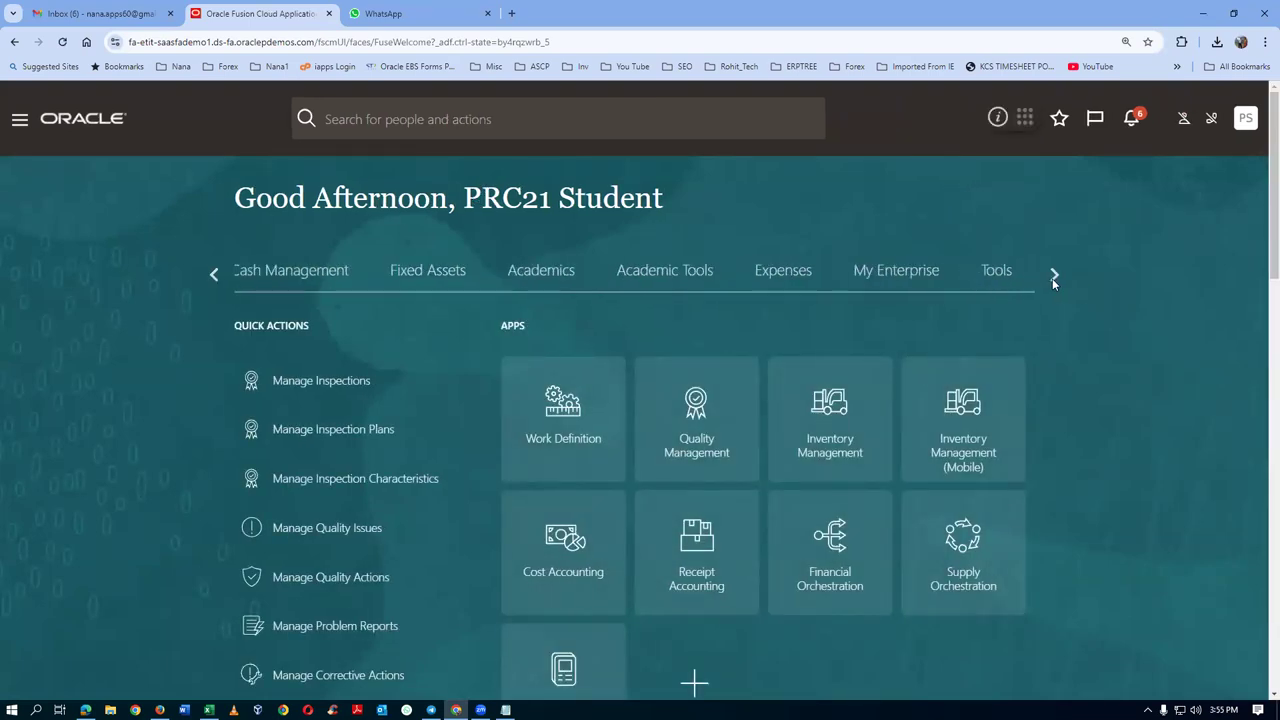
{"action": "left_click", "coordinate": [997, 272]}
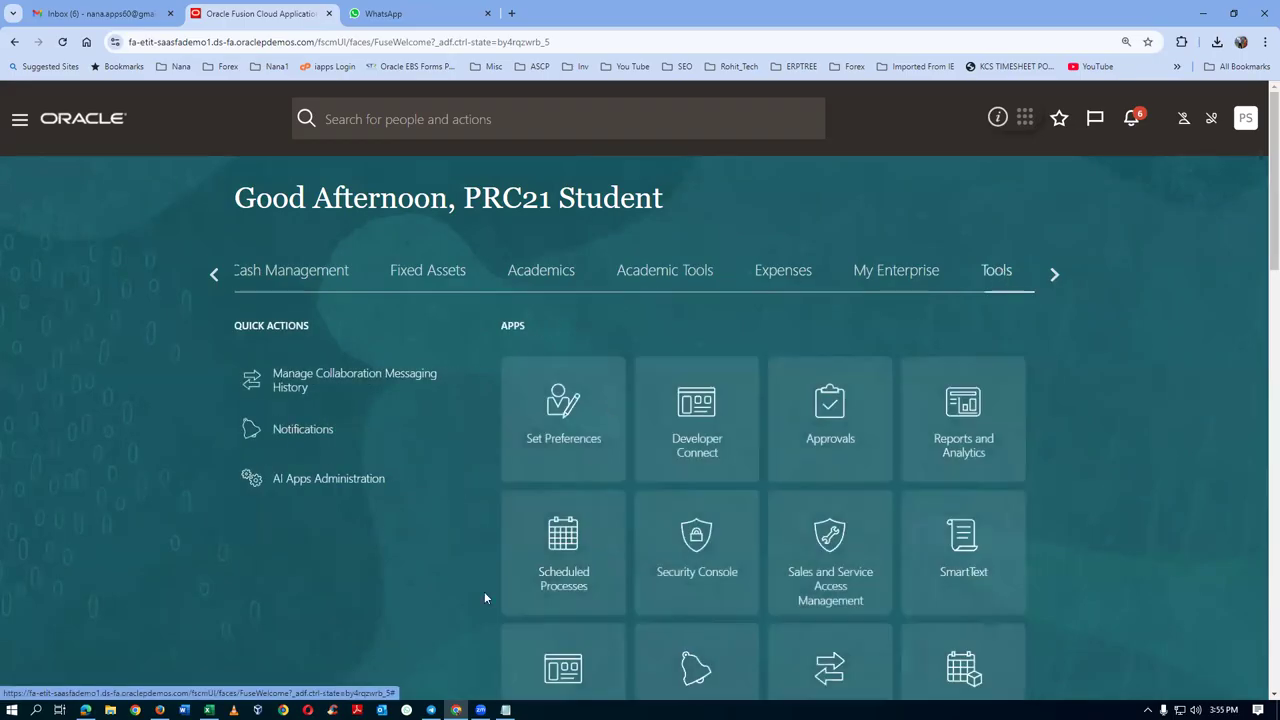
{"action": "left_click", "coordinate": [690, 578]}
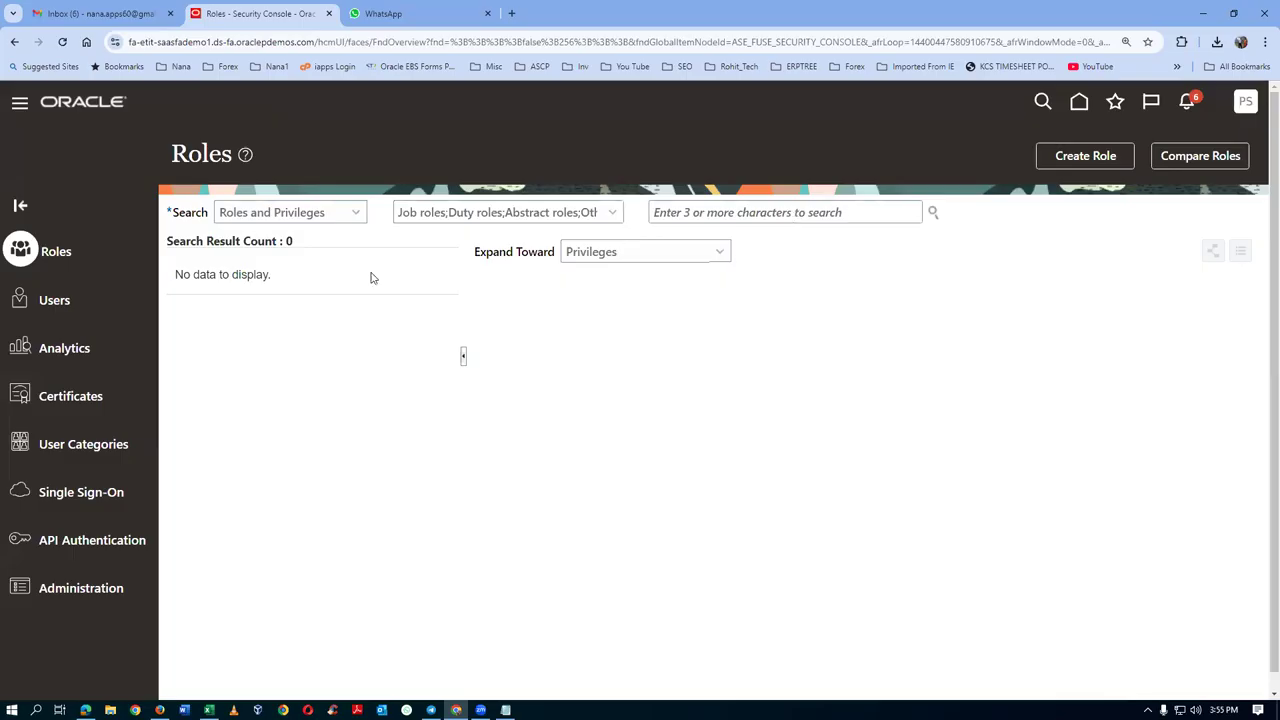
Step: Search Users by user name for the student account and open its details
{"action": "left_click", "coordinate": [45, 302]}
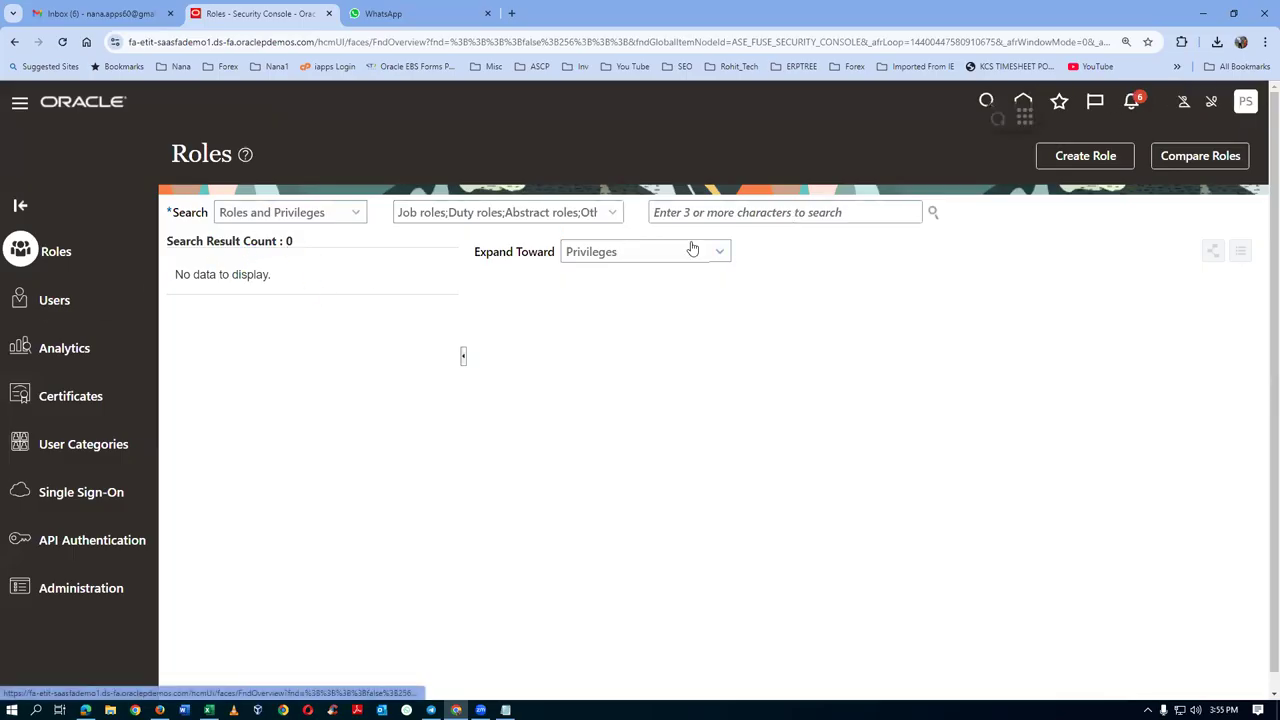
{"action": "left_click", "coordinate": [672, 214]}
{"action": "type", "text": "scm10"}
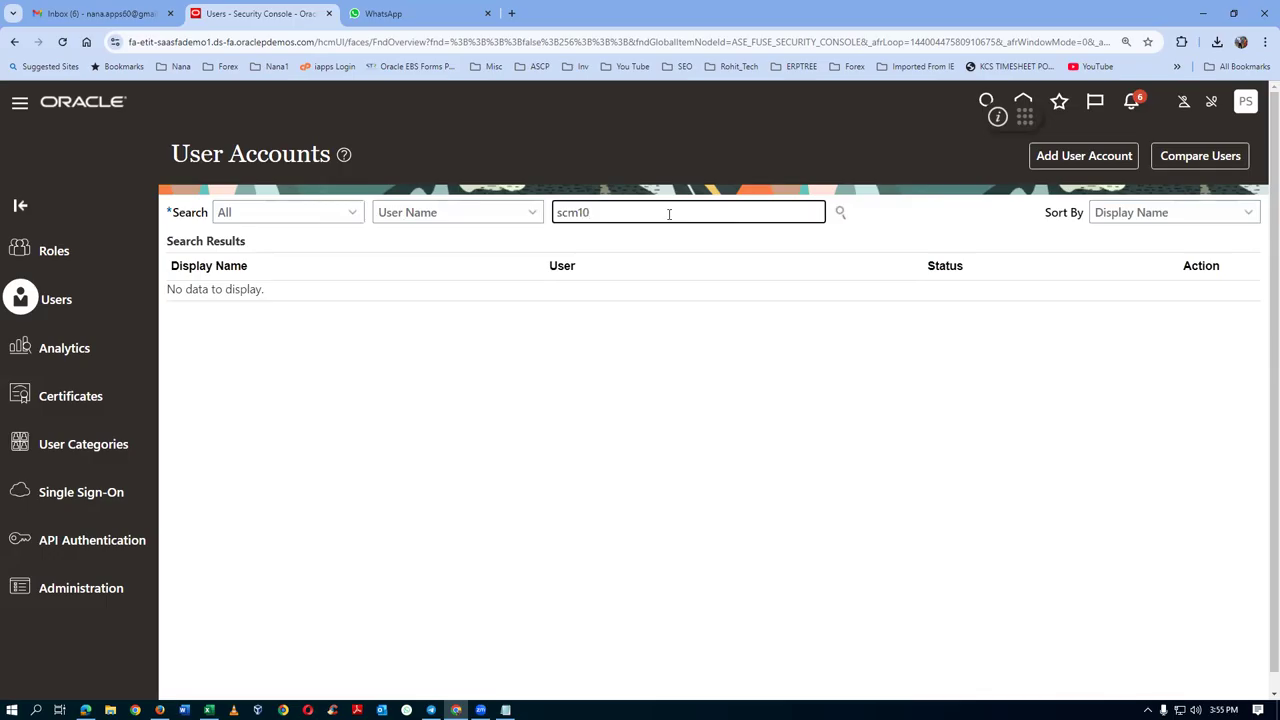
{"action": "key", "text": "Return"}
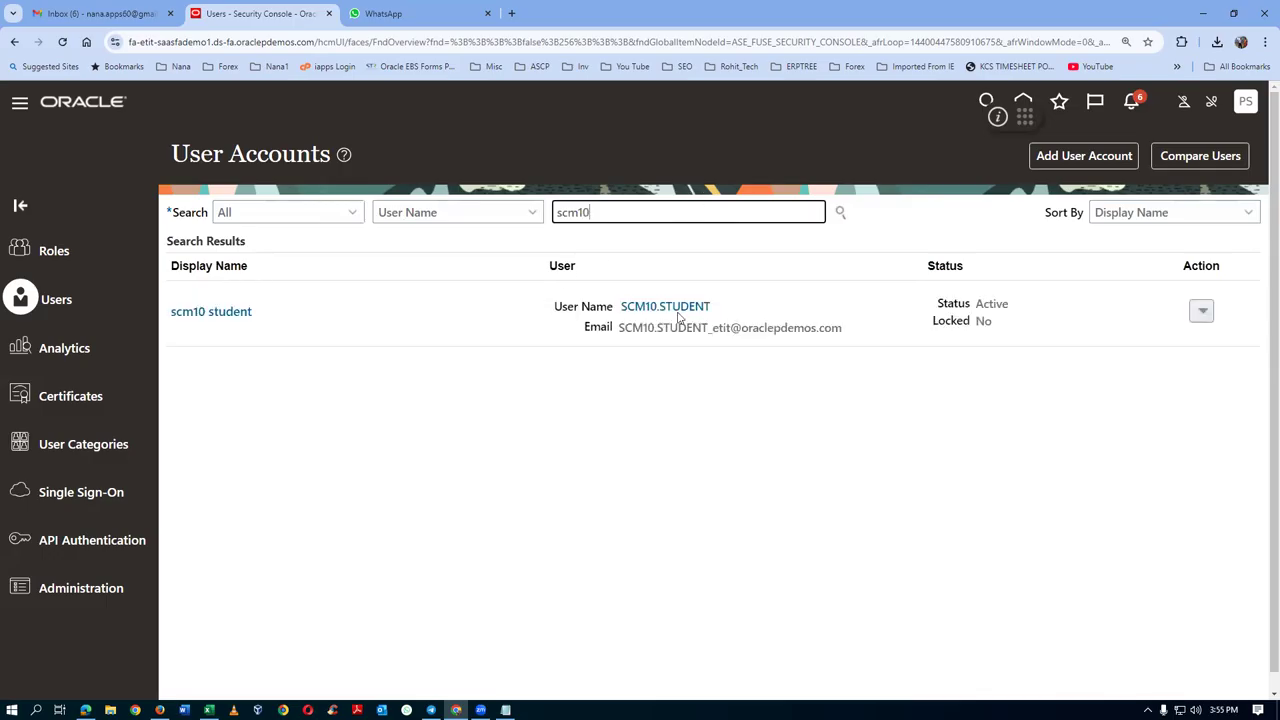
{"action": "left_click", "coordinate": [203, 311]}
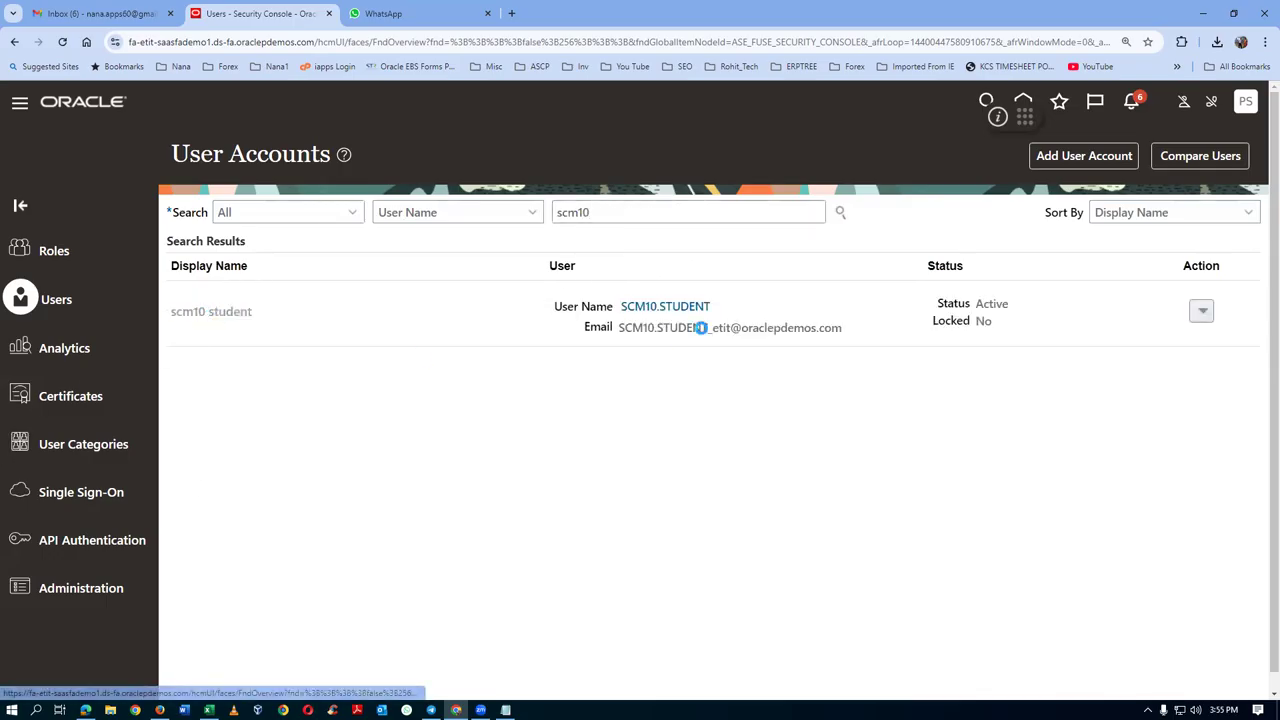
Step: Manually reset the student user's password, then return to the home page
{"action": "left_click", "coordinate": [950, 158]}
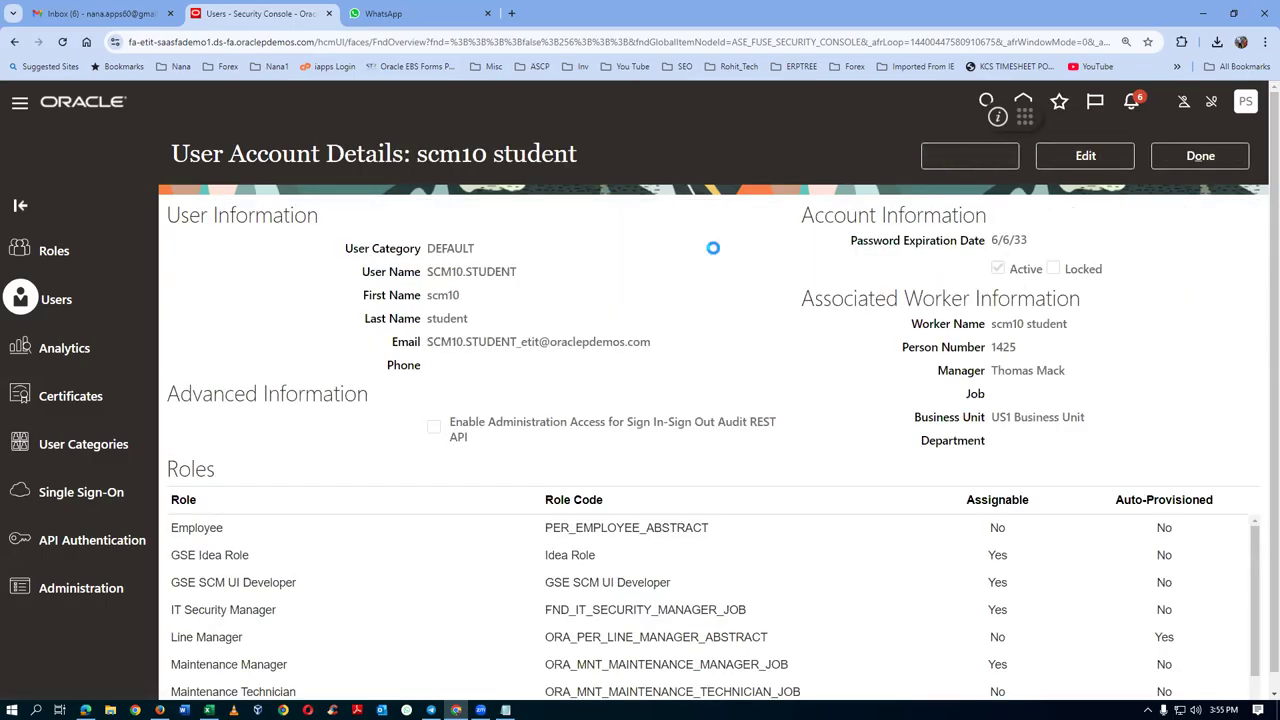
{"action": "left_click", "coordinate": [374, 352]}
{"action": "left_click", "coordinate": [529, 385]}
{"action": "key", "text": "Escape"}
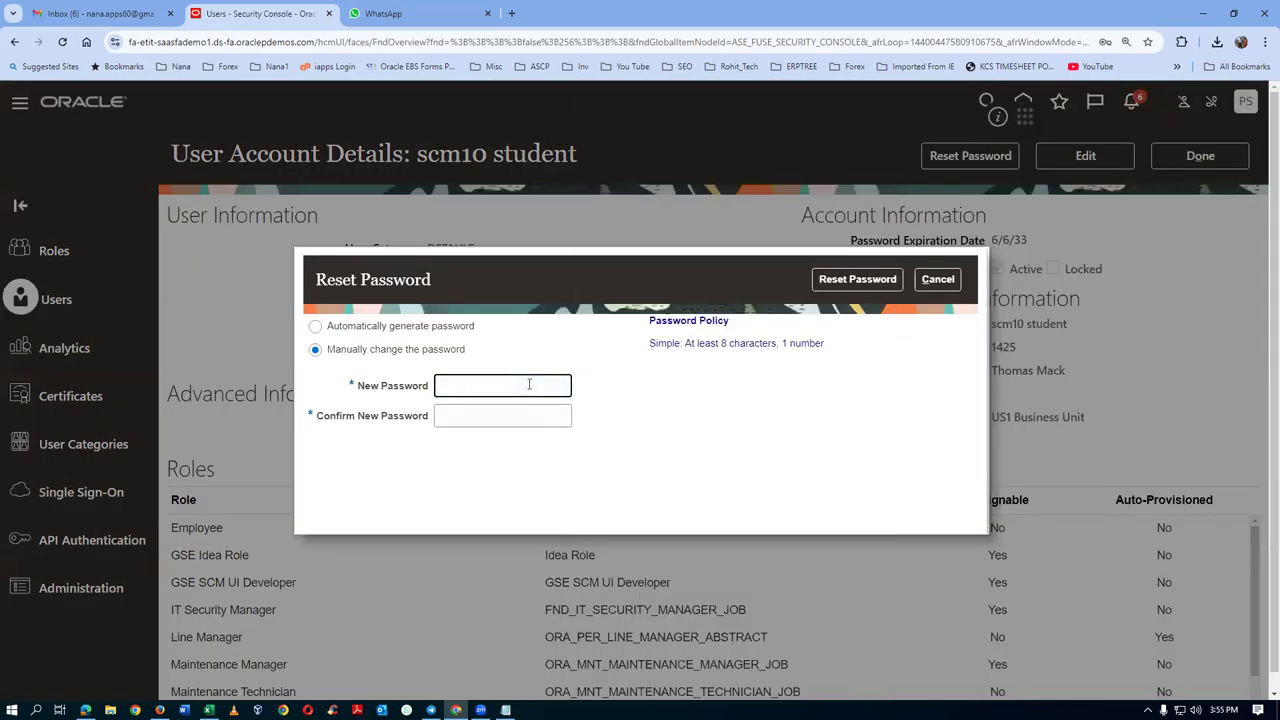
{"action": "left_click", "coordinate": [529, 385]}
{"action": "type", "text": "W"}
{"action": "key", "text": "Tab"}
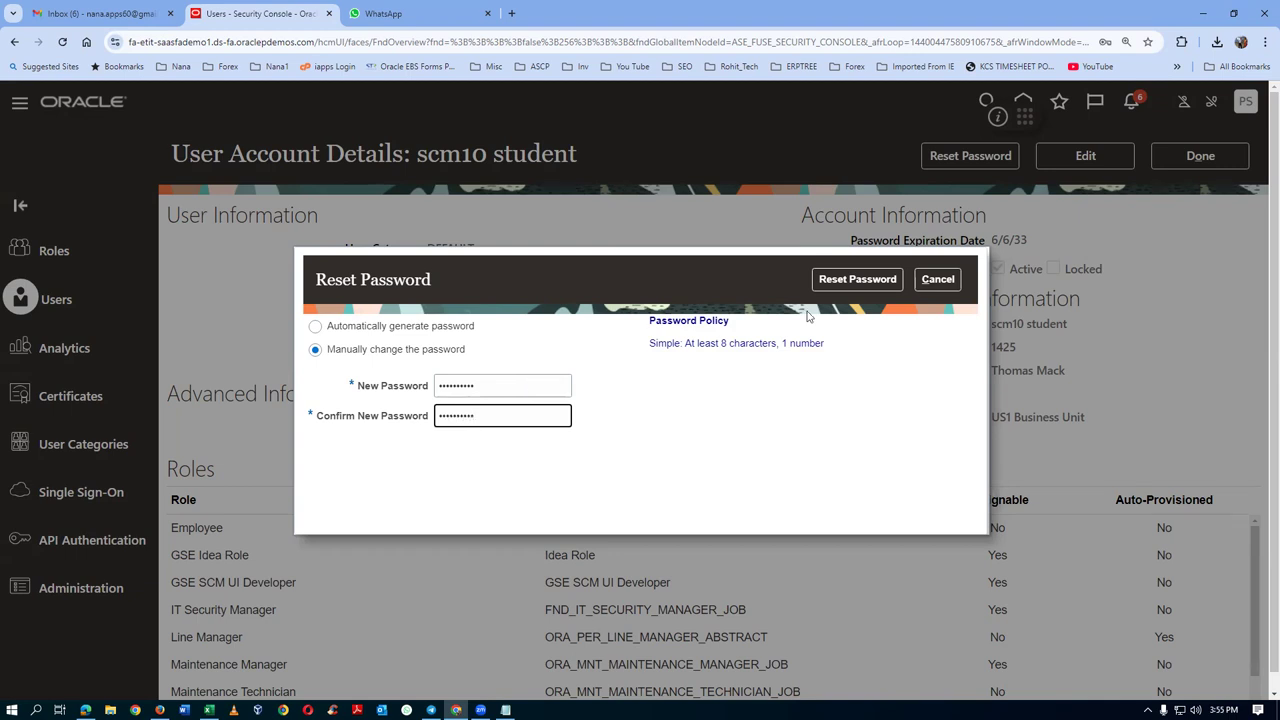
{"action": "left_click", "coordinate": [857, 279]}
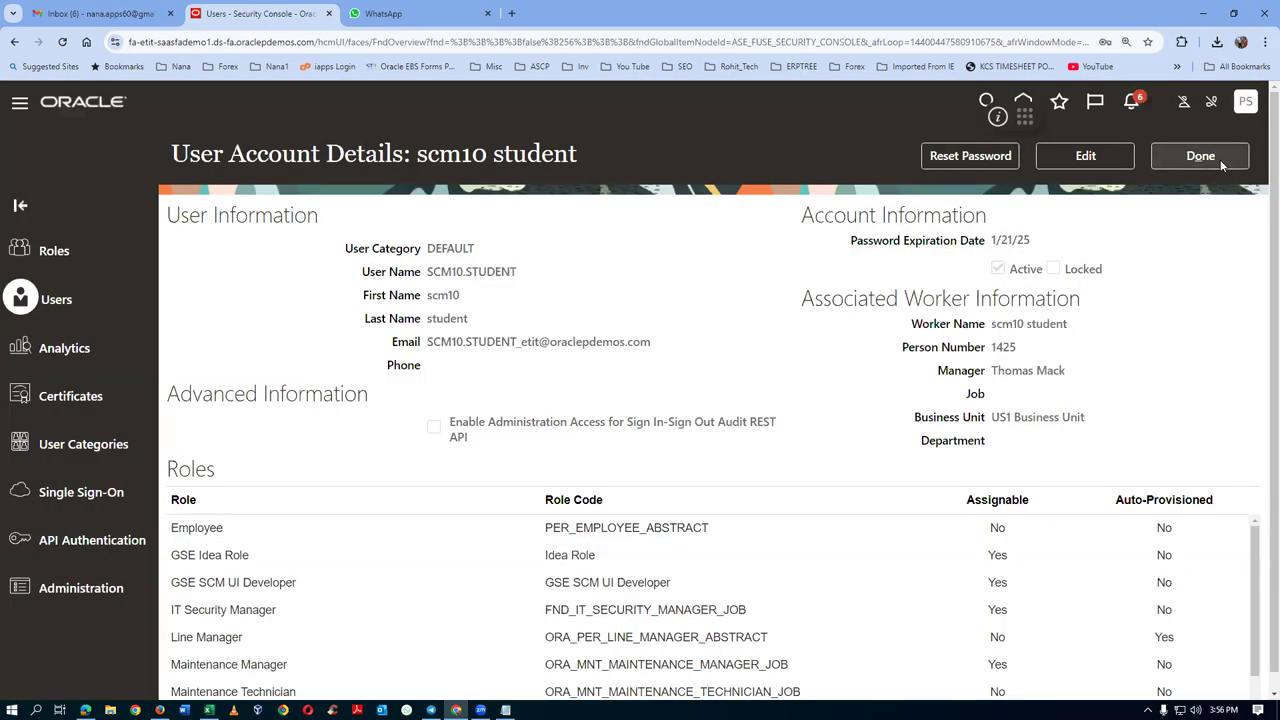
{"action": "left_click", "coordinate": [1215, 157]}
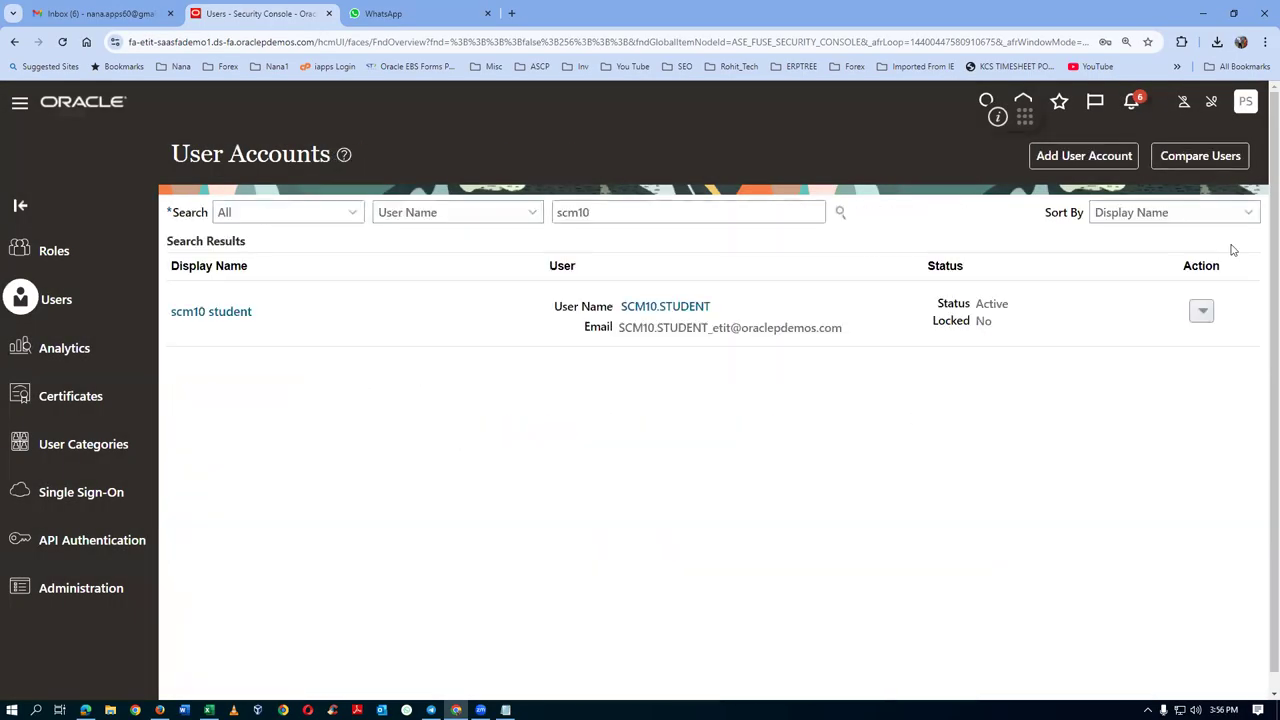
{"action": "left_click", "coordinate": [1022, 101]}
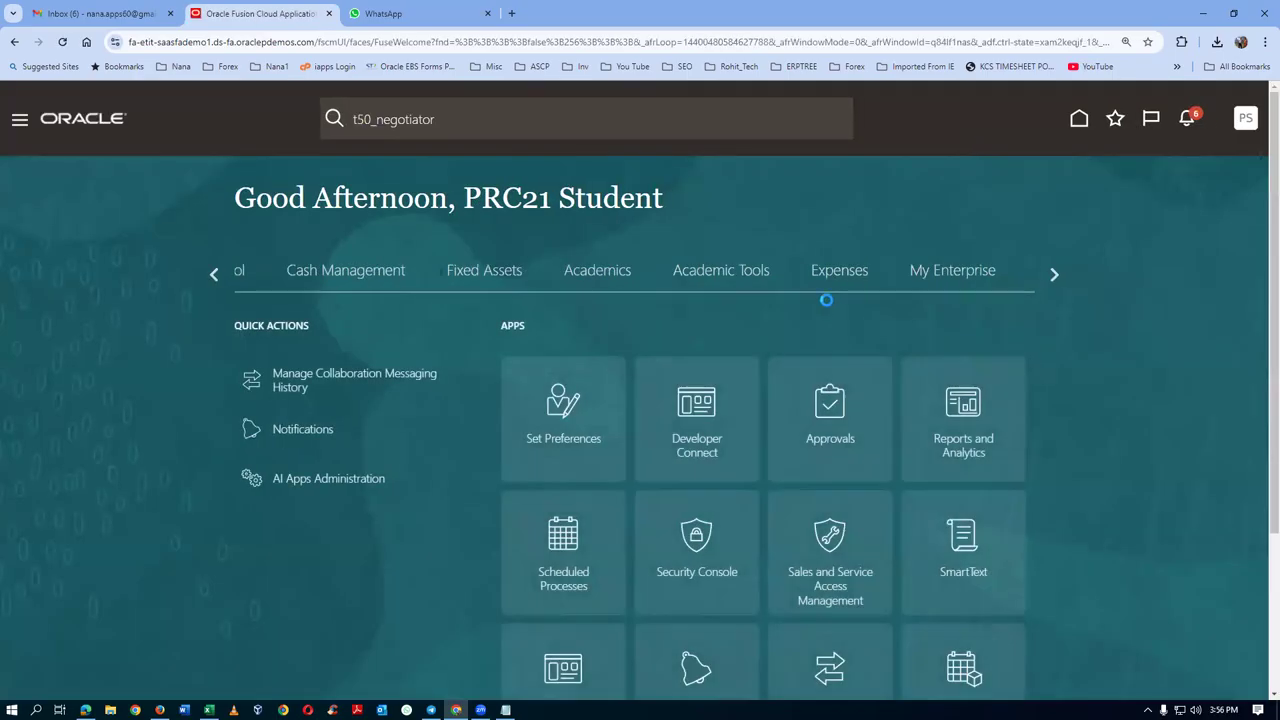
Step: Open Inventory Management from the Supply Chain Execution area
{"action": "left_click", "coordinate": [215, 277]}
{"action": "left_click", "coordinate": [215, 277]}
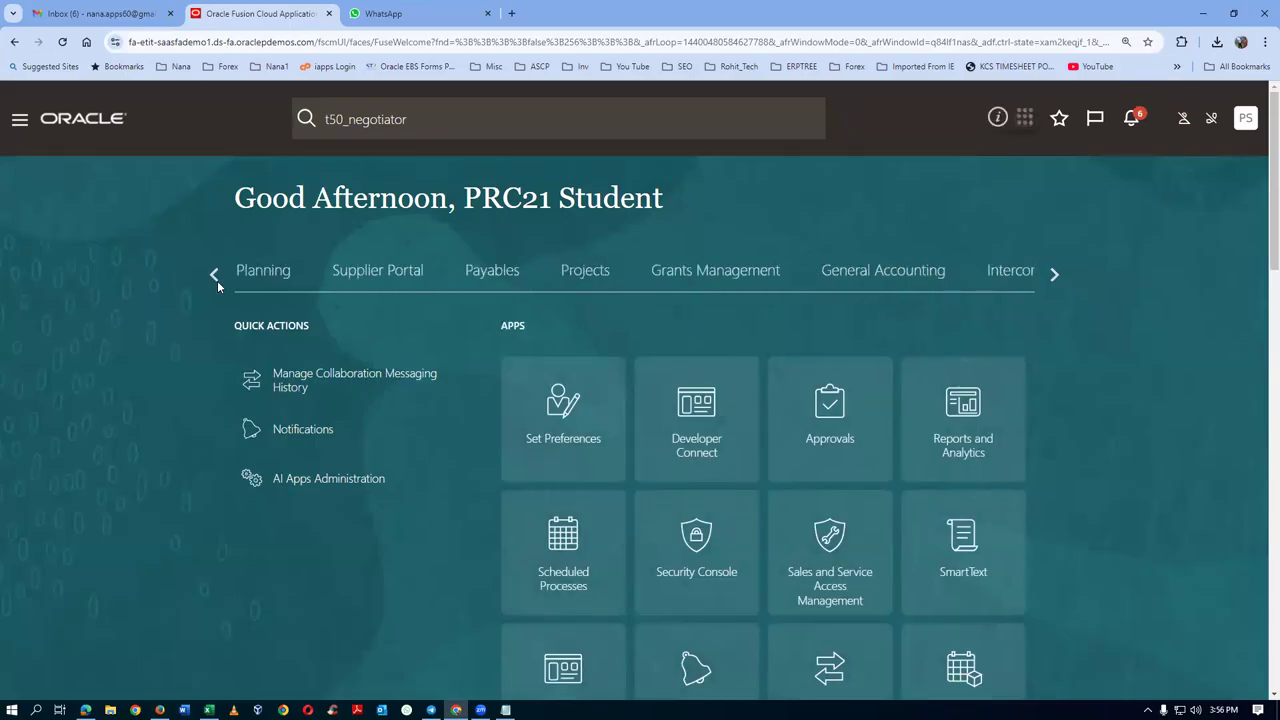
{"action": "left_click", "coordinate": [216, 278]}
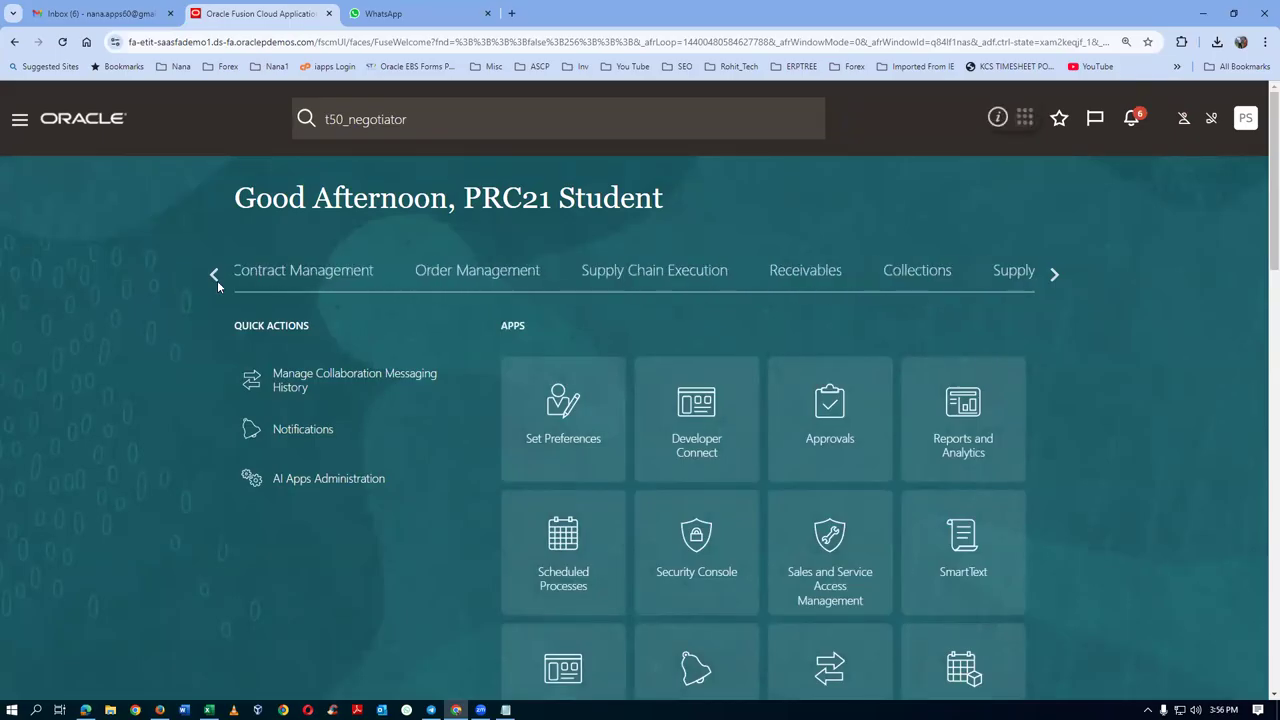
{"action": "left_click", "coordinate": [645, 278]}
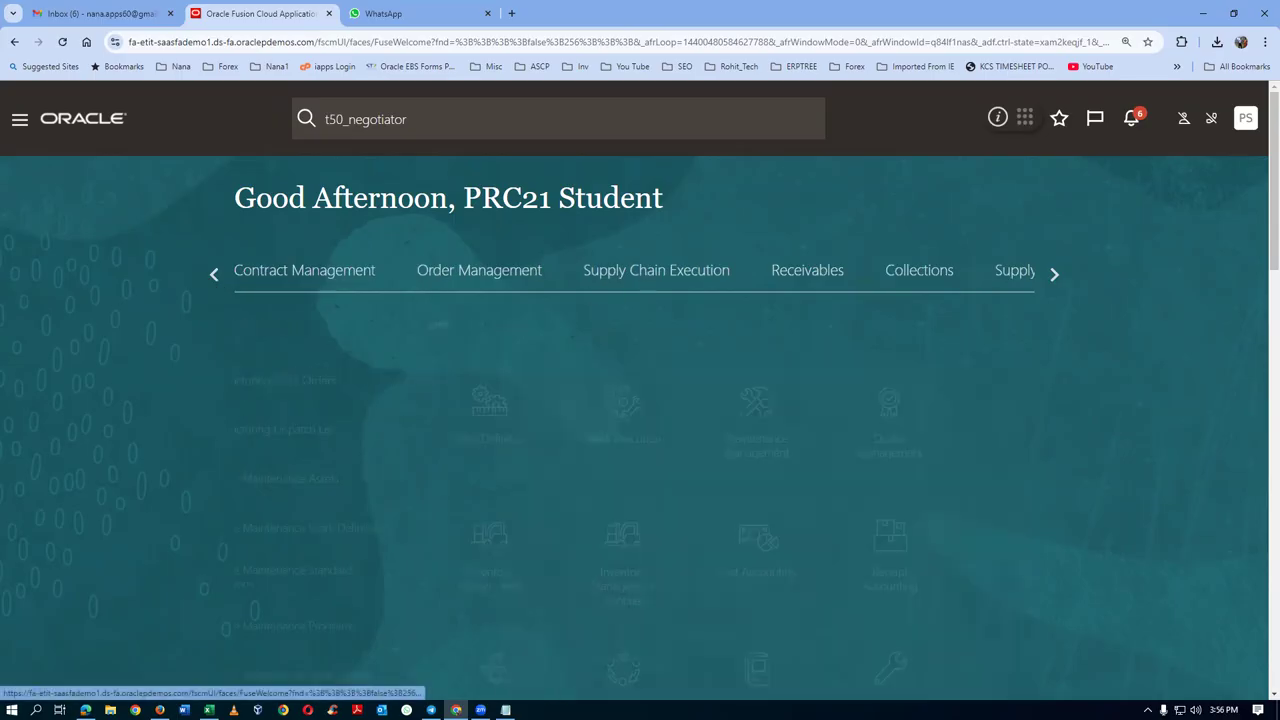
{"action": "left_click", "coordinate": [575, 596]}
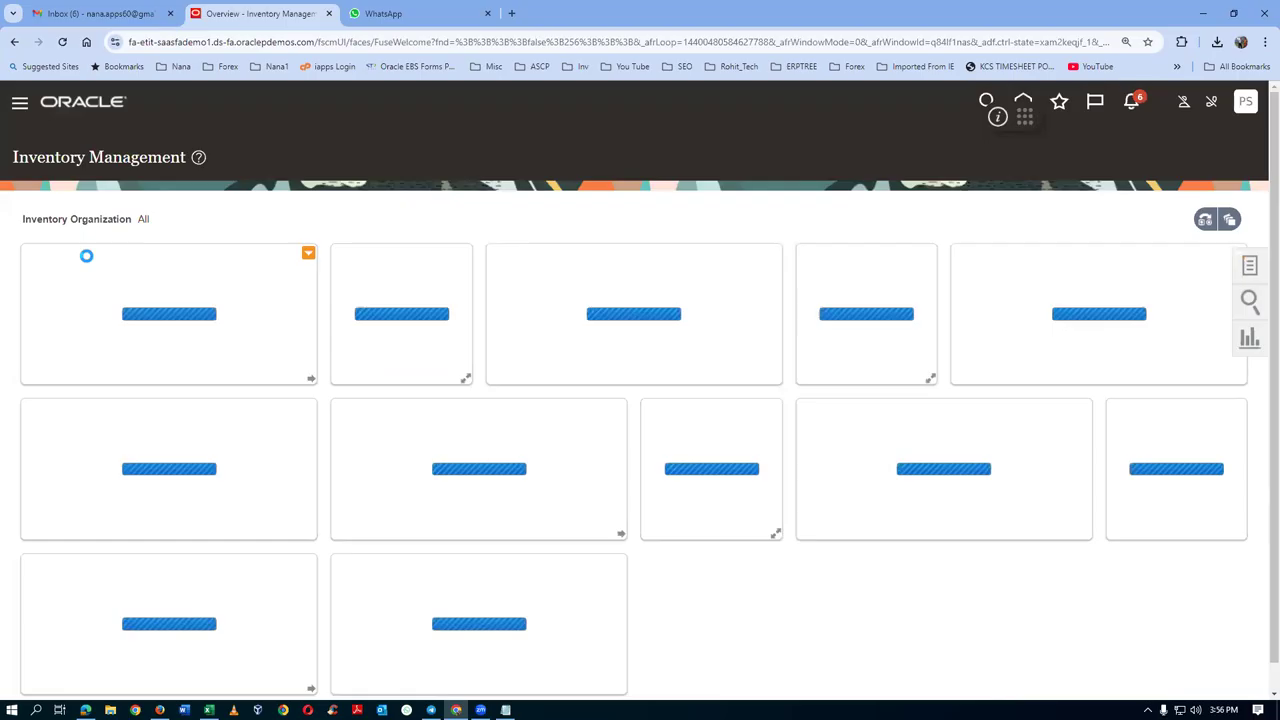
Step: Open Receive Expected Shipments from the Receipts tasks, then sign out
{"action": "left_click", "coordinate": [1247, 265]}
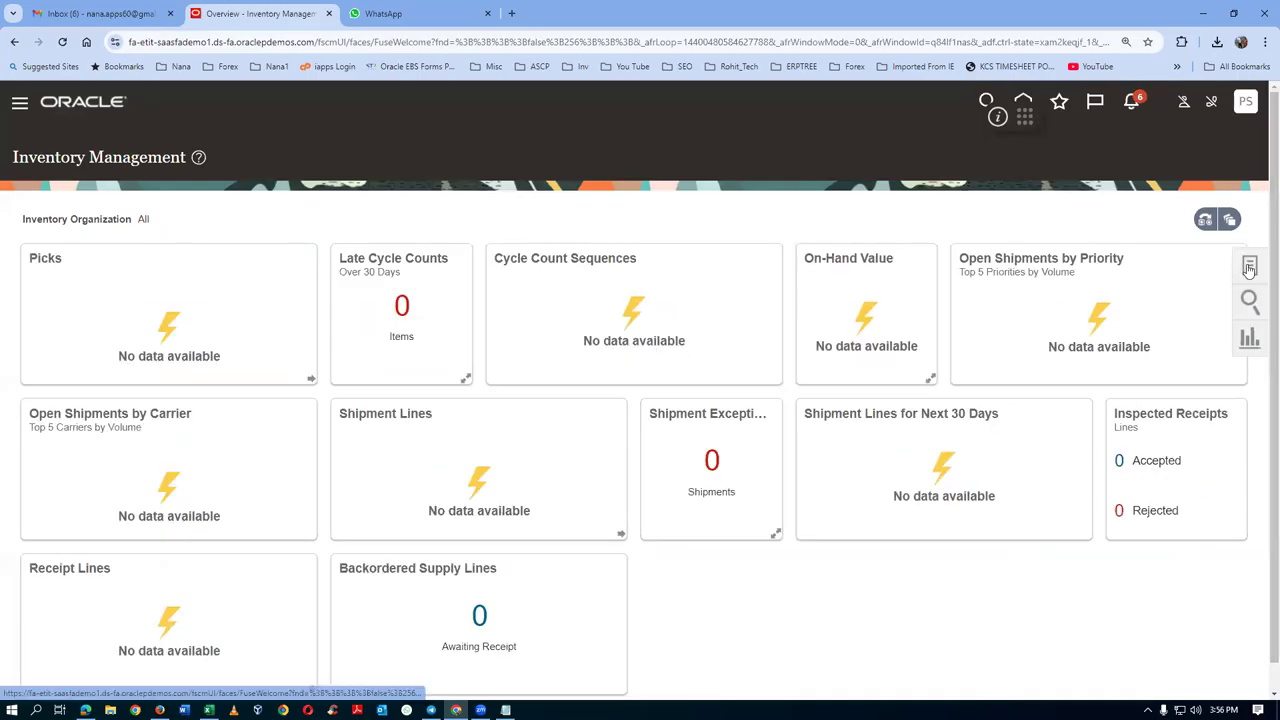
{"action": "left_click", "coordinate": [1159, 143]}
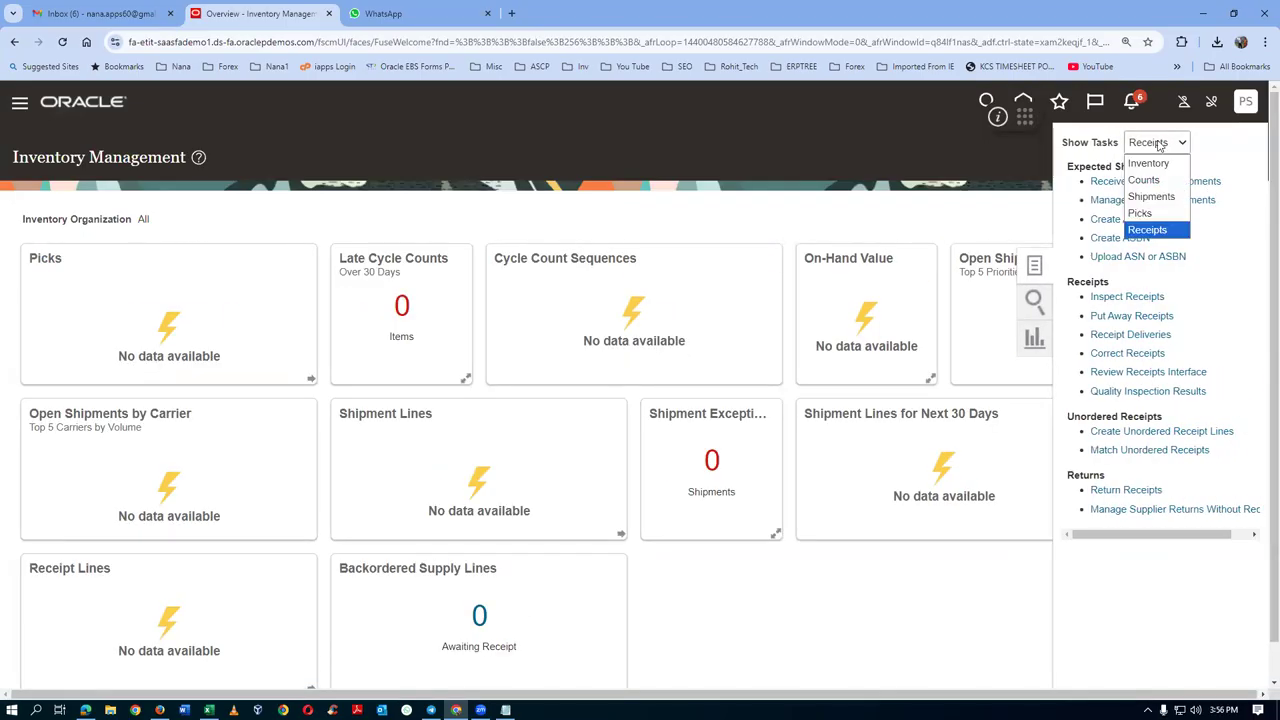
{"action": "left_click", "coordinate": [1160, 143]}
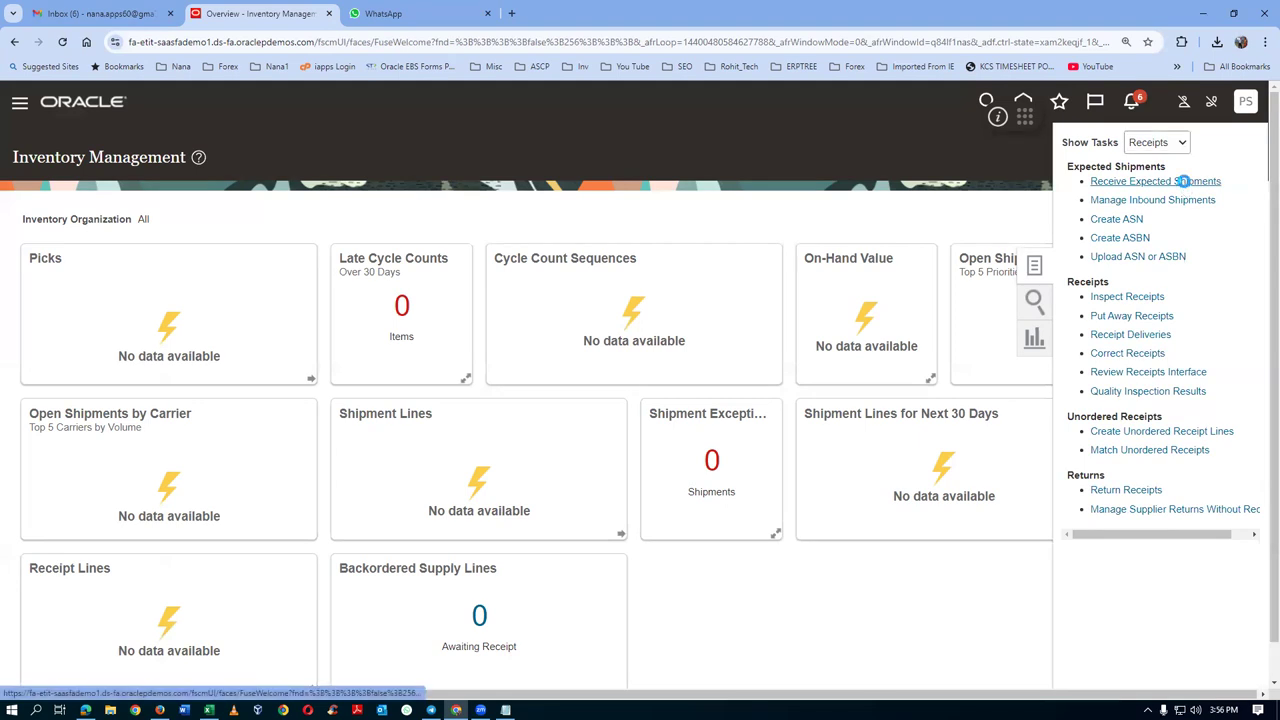
{"action": "left_click", "coordinate": [1184, 181]}
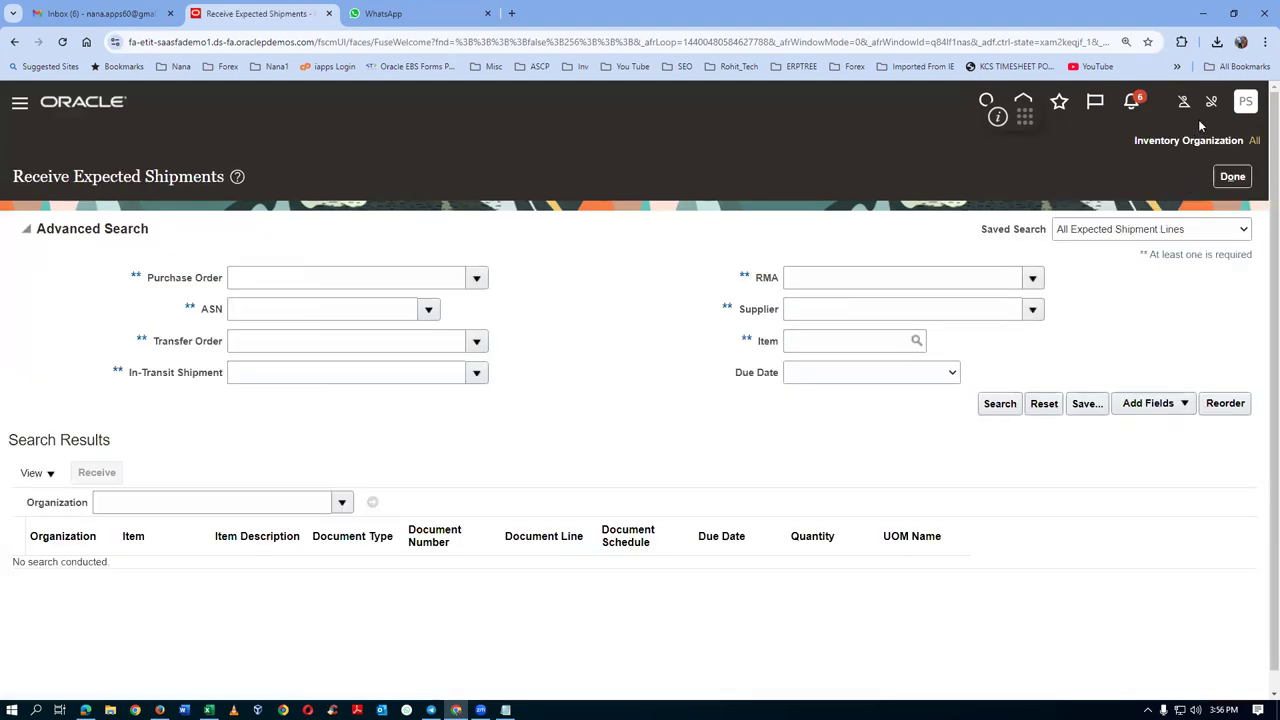
{"action": "left_click", "coordinate": [1246, 103]}
{"action": "left_click", "coordinate": [1206, 148]}
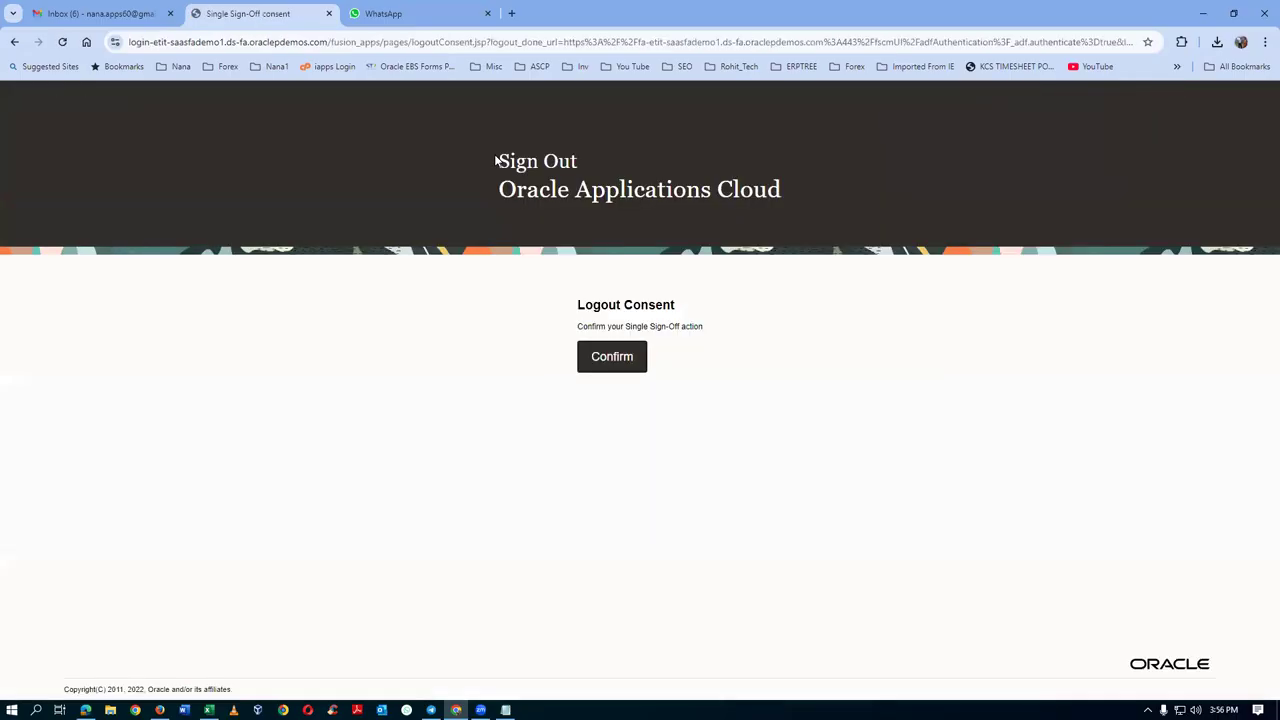
Step: Confirm sign-out and sign in as the student user with the new password, dismissing the browser warning
{"action": "left_click", "coordinate": [630, 344]}
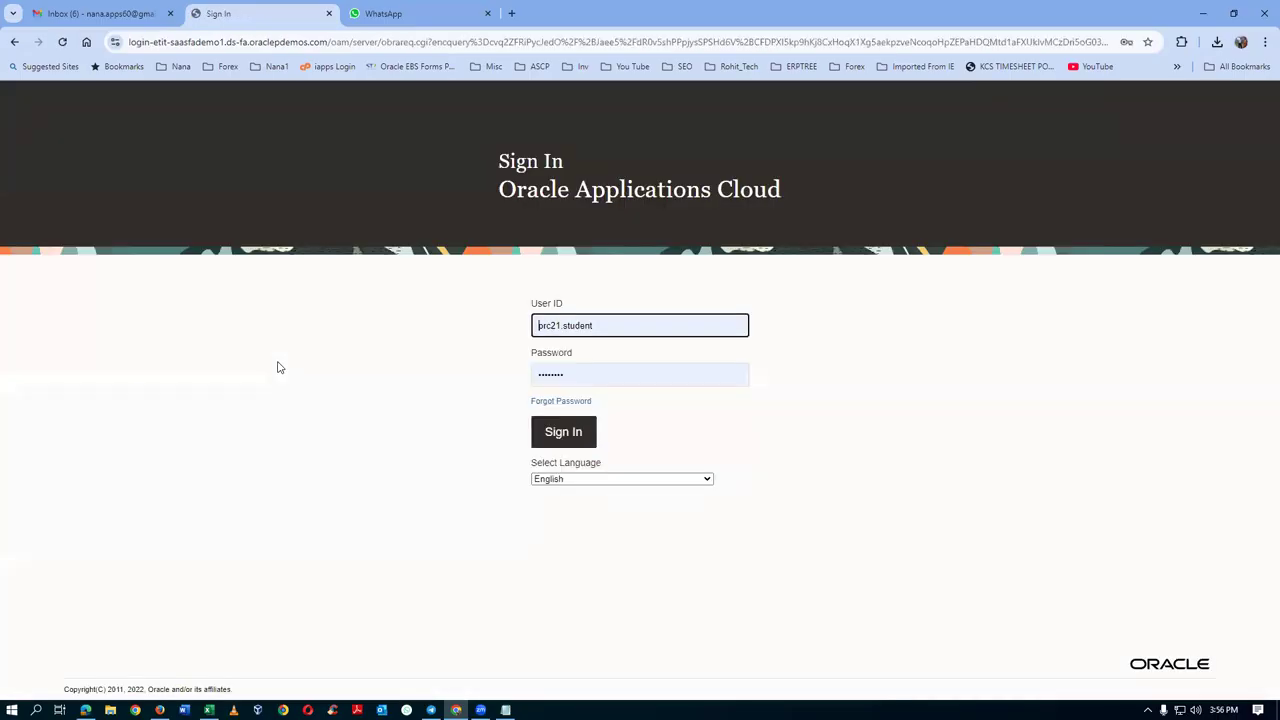
{"action": "key", "text": "ctrl+a"}
{"action": "type", "text": "s"}
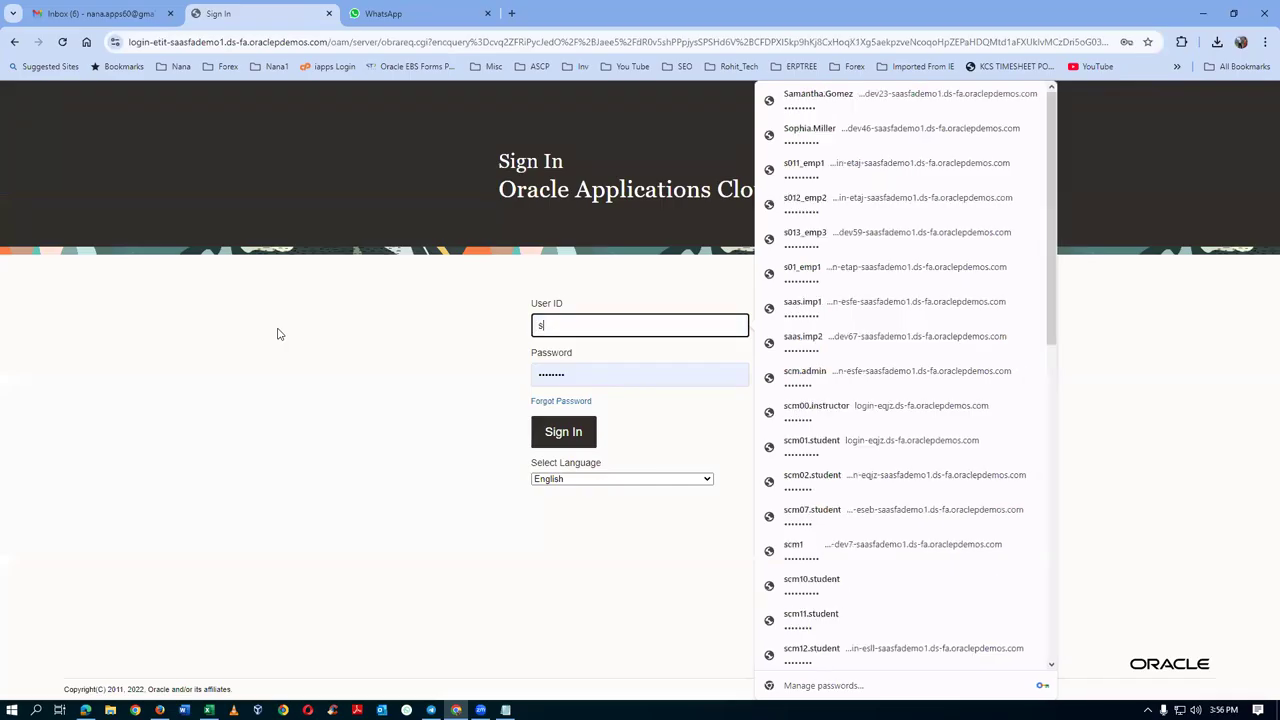
{"action": "type", "text": "cm10.st"}
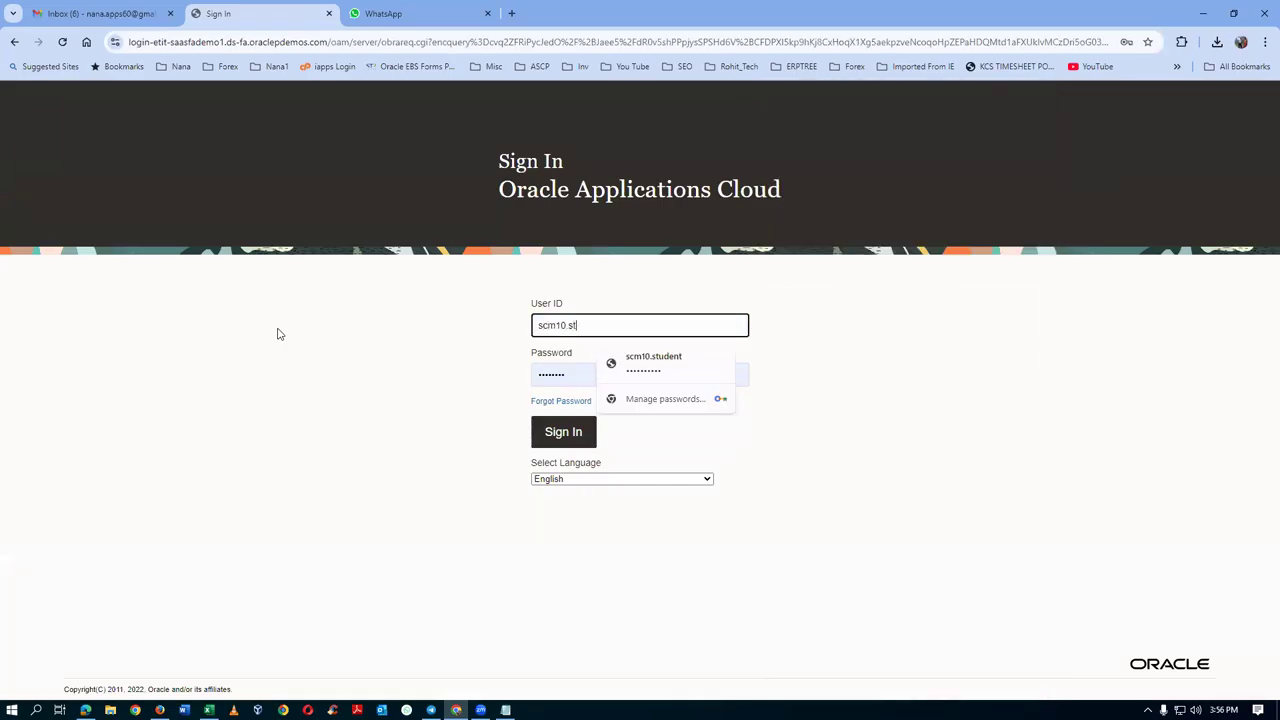
{"action": "type", "text": "udent"}
{"action": "key", "text": "Tab"}
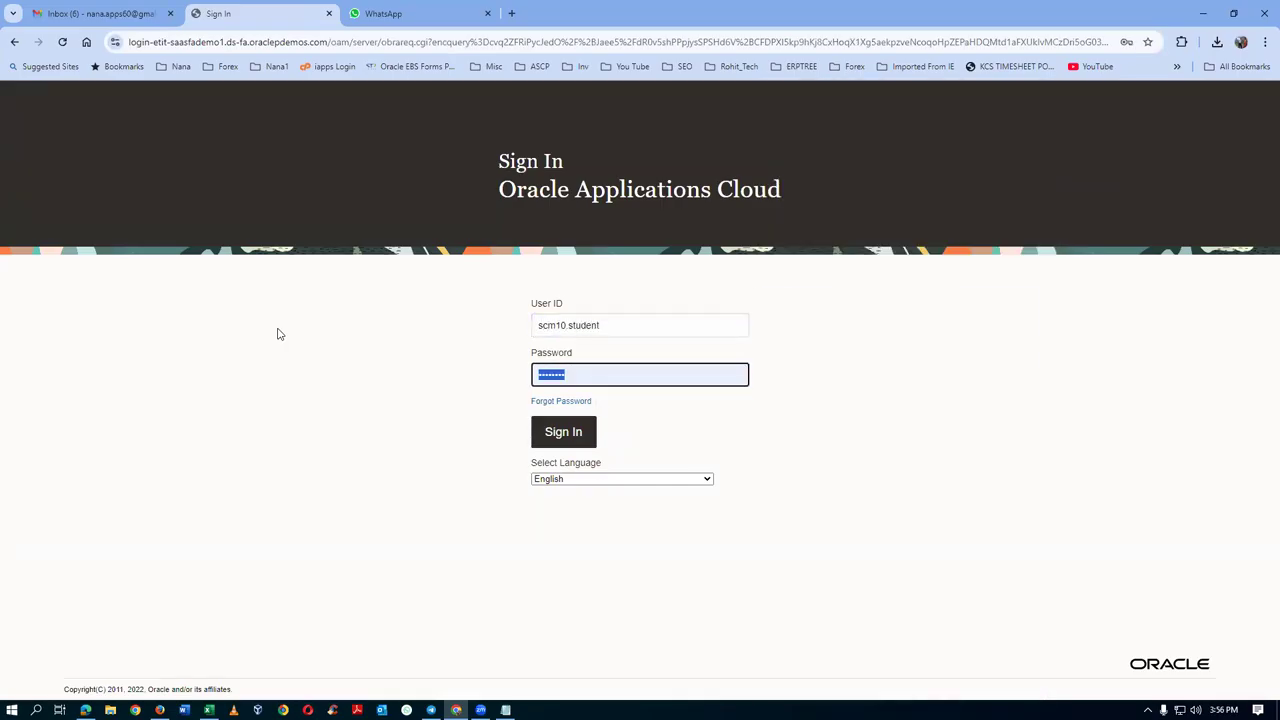
{"action": "type", "text": "W"}
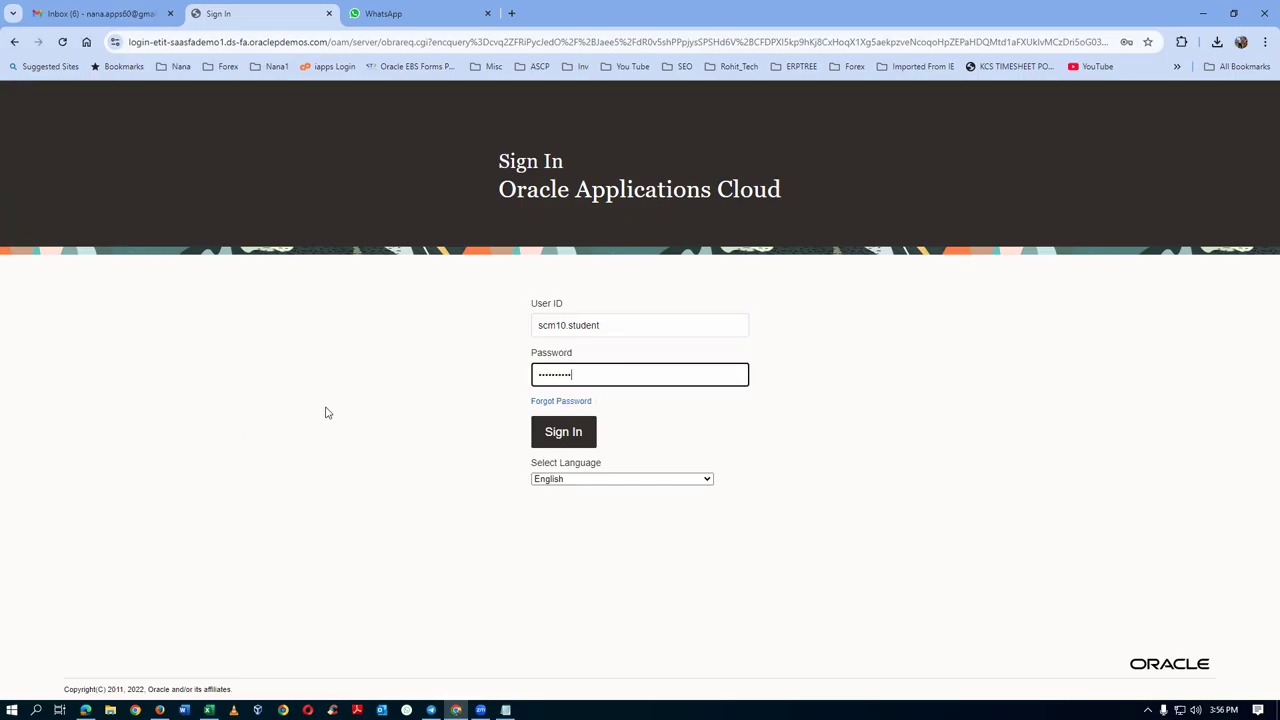
{"action": "left_click", "coordinate": [590, 431]}
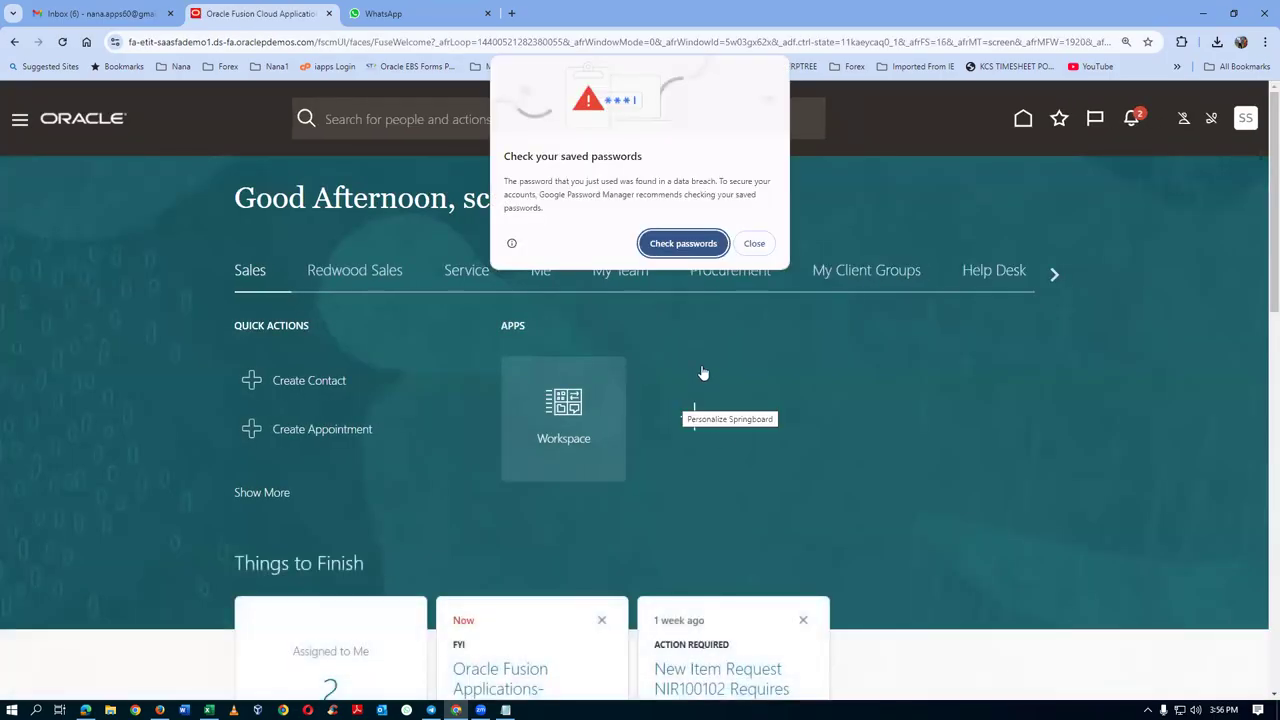
{"action": "left_click", "coordinate": [762, 246]}
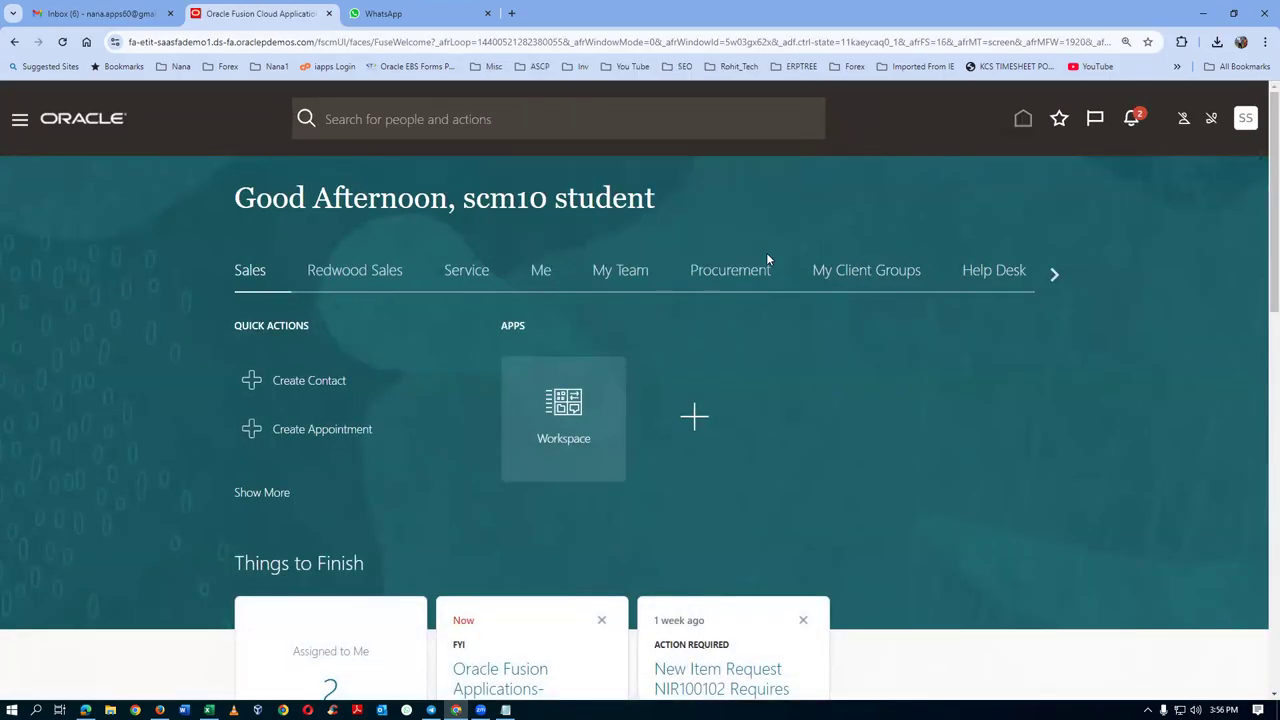
{"action": "left_click", "coordinate": [1055, 274]}
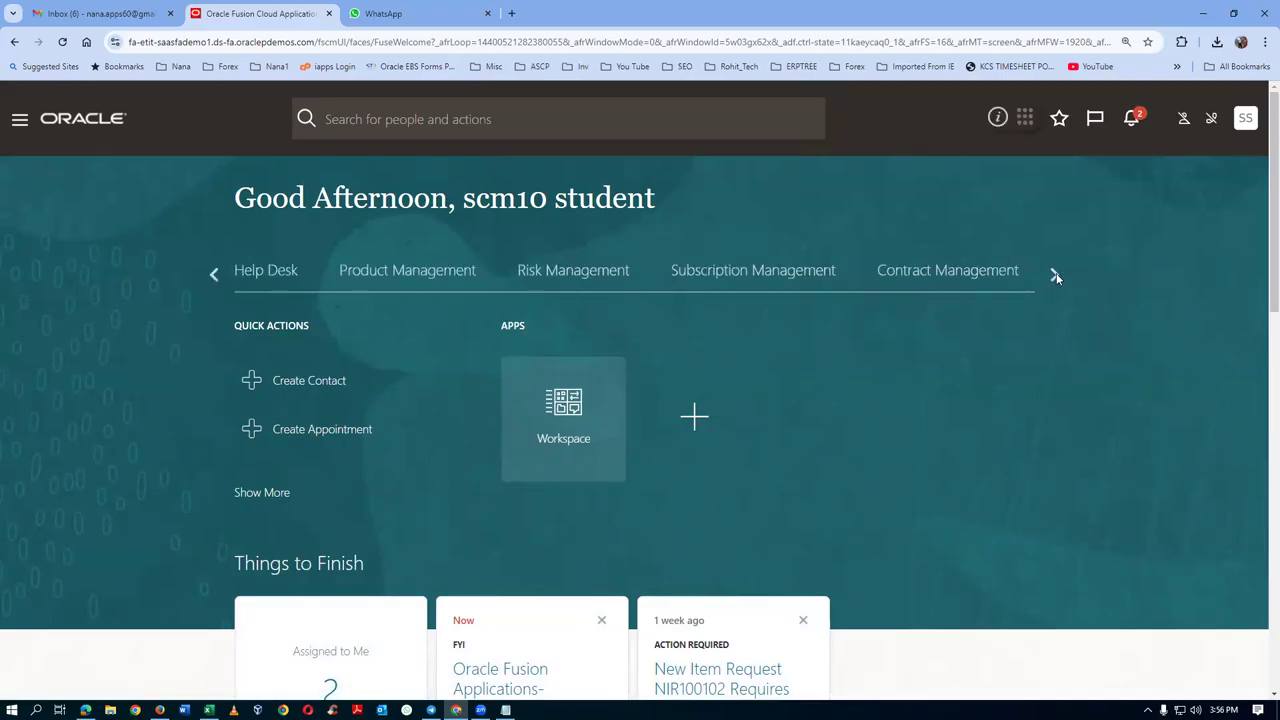
{"action": "left_click", "coordinate": [1055, 276]}
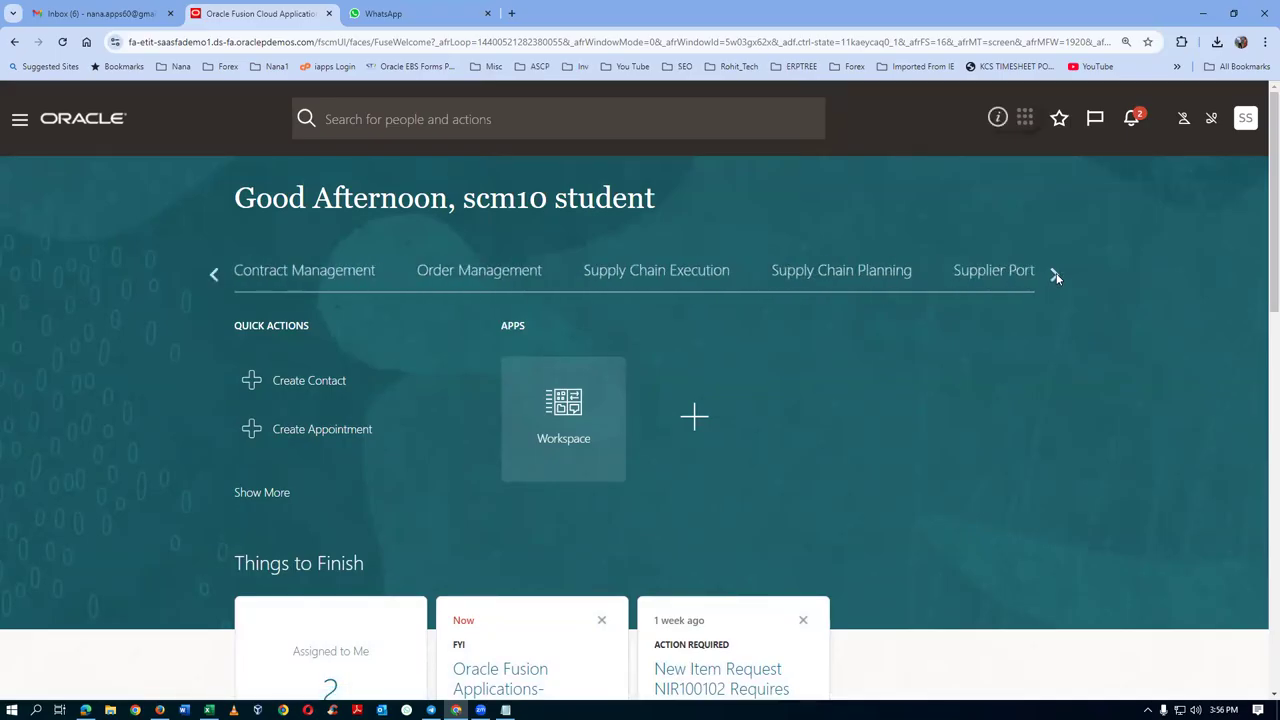
Step: Open Receive Expected Shipments from Inventory Management's Receipts tasks for organization 001
{"action": "left_click", "coordinate": [689, 271]}
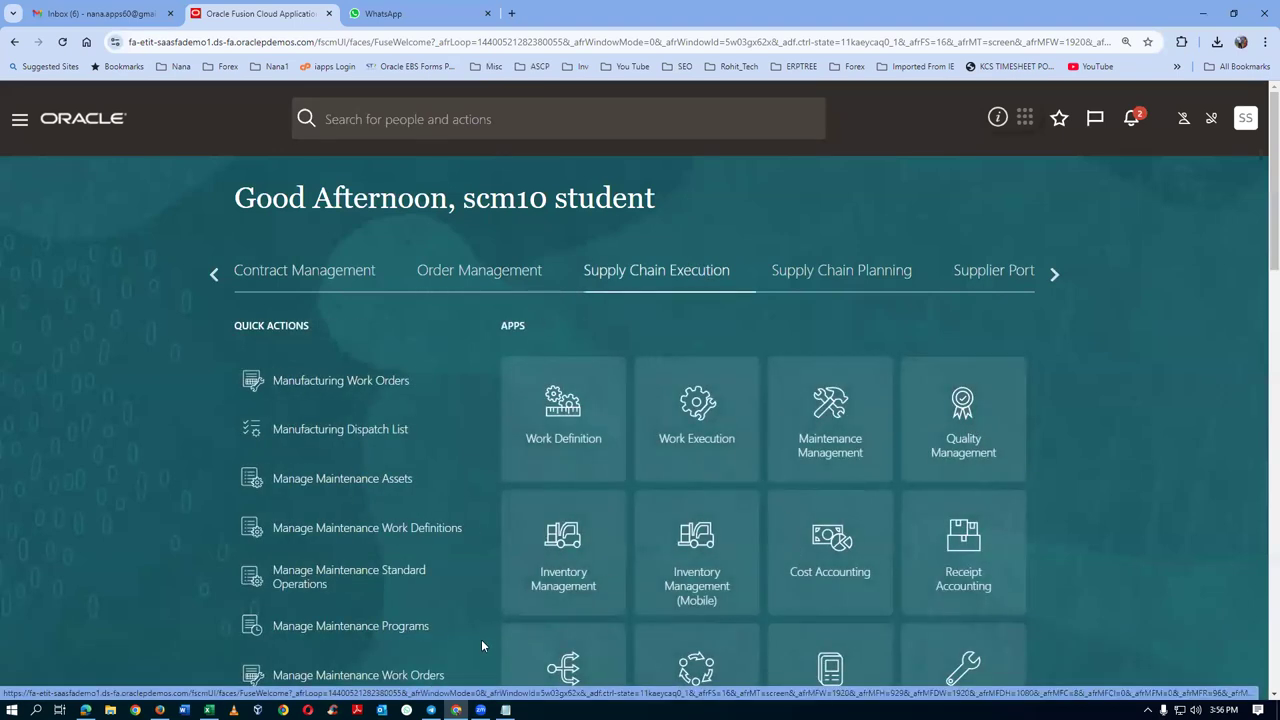
{"action": "left_click", "coordinate": [565, 595]}
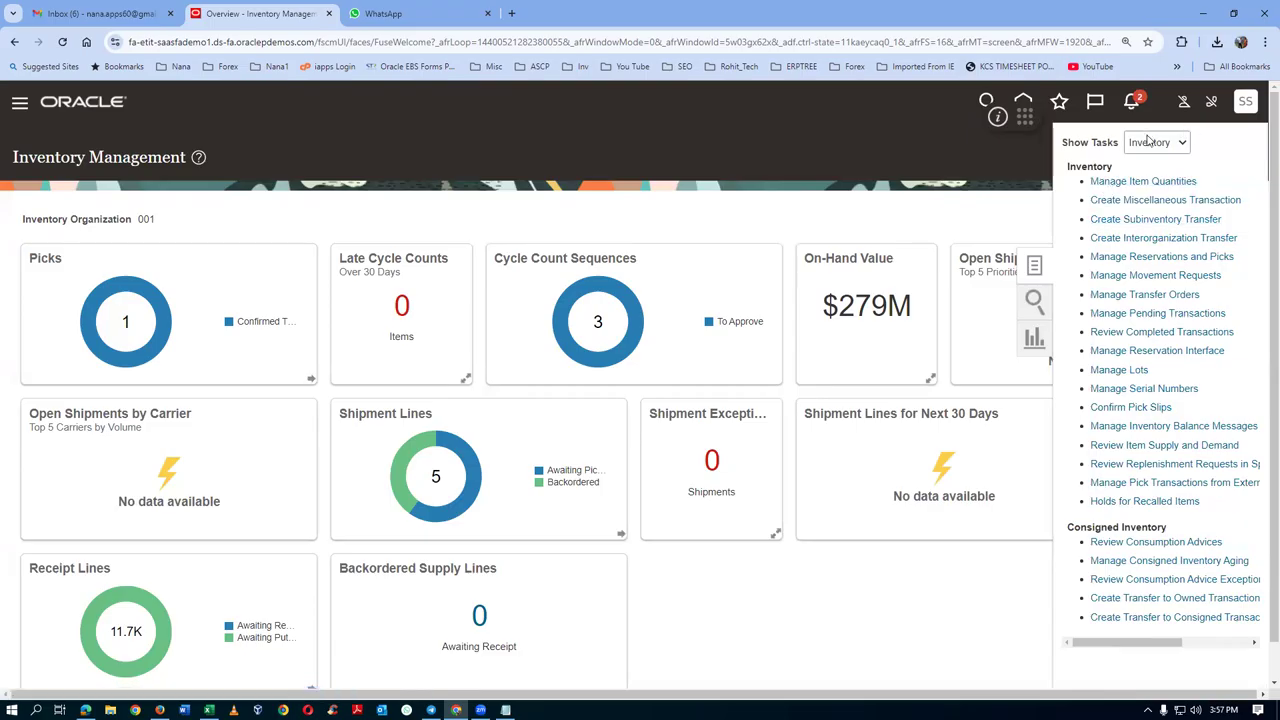
{"action": "left_click", "coordinate": [1158, 143]}
{"action": "left_click", "coordinate": [1148, 230]}
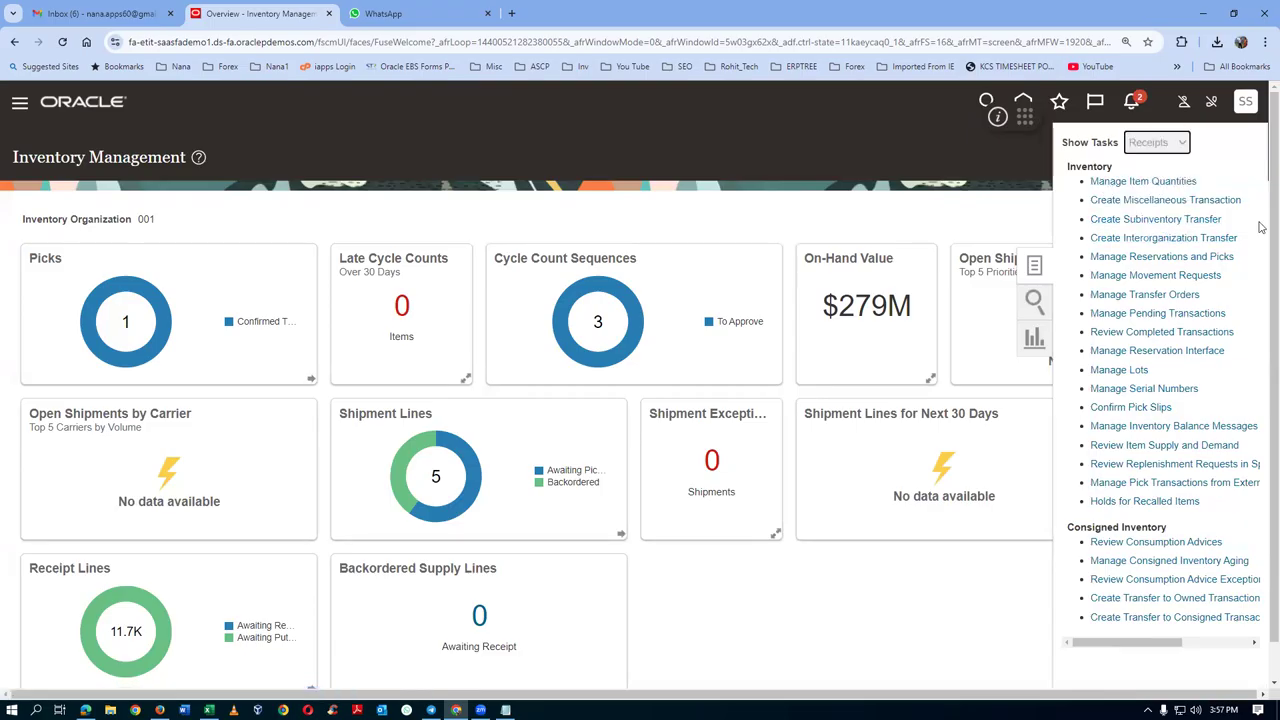
{"action": "left_click", "coordinate": [1135, 181]}
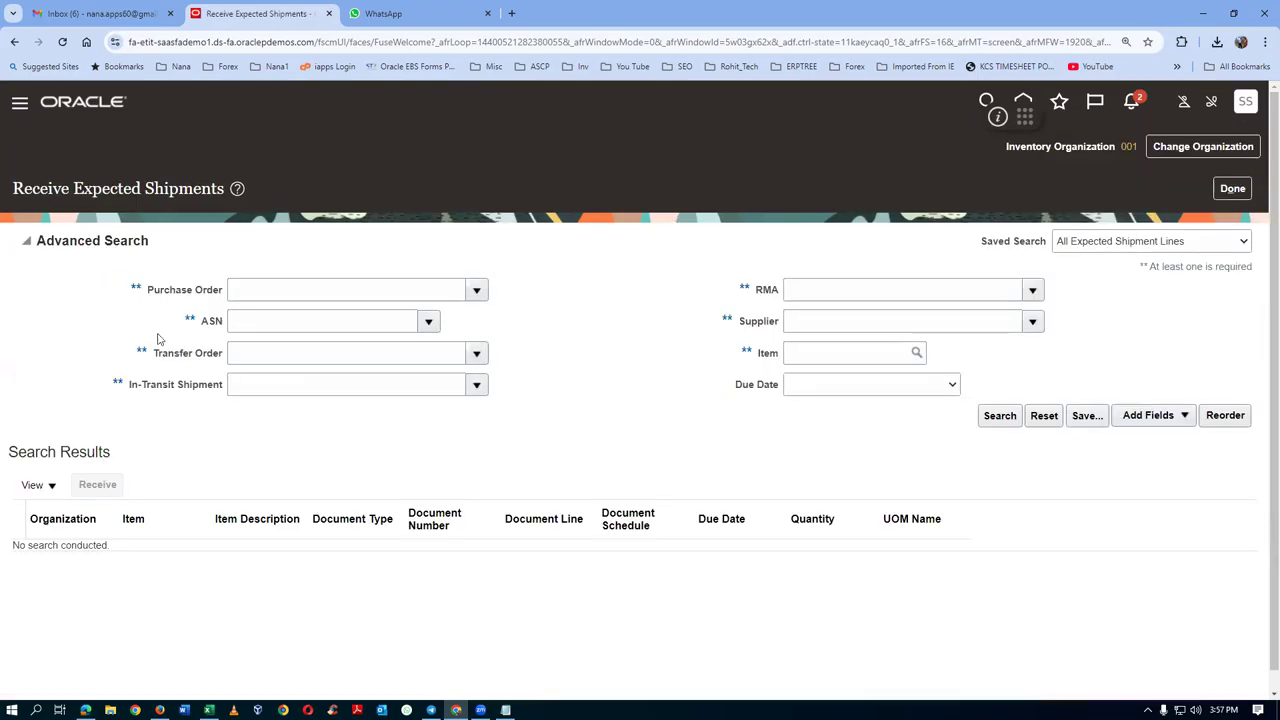
{"action": "left_click", "coordinate": [294, 293]}
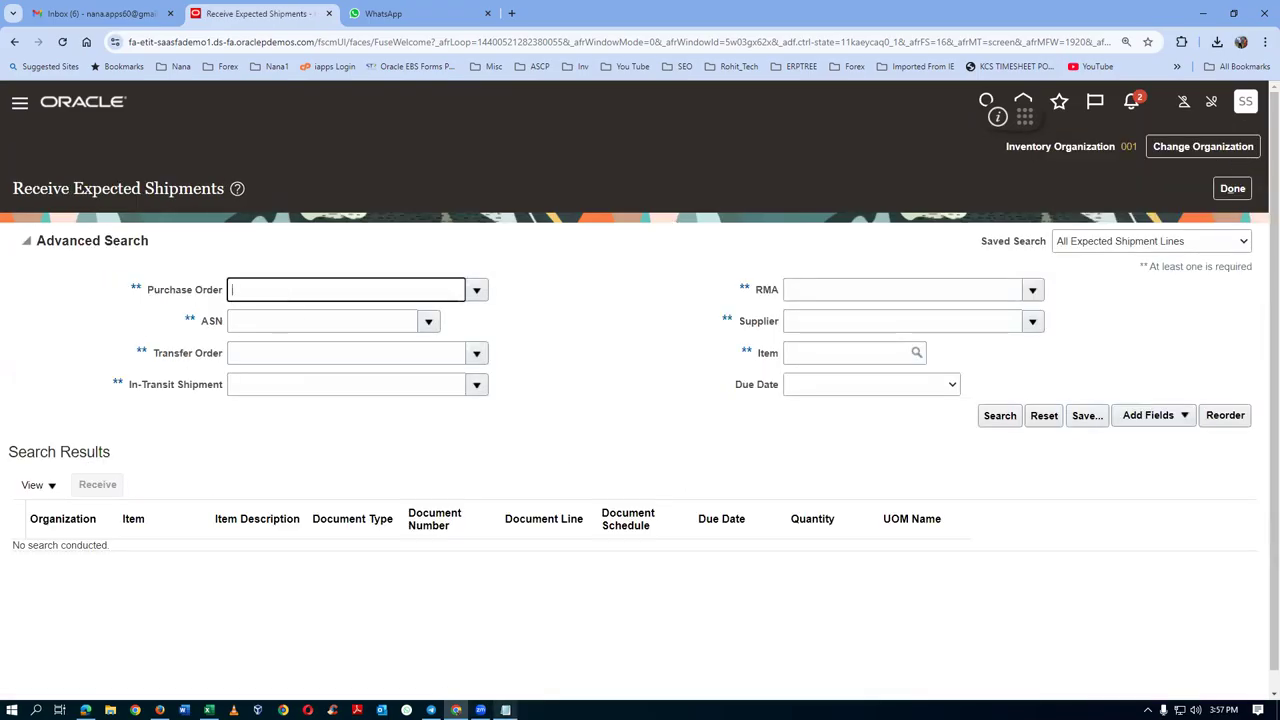
Step: Search expected shipments for PO US165059 and start receiving its shipment line
{"action": "left_click", "coordinate": [505, 710]}
{"action": "left_click_drag", "start_coordinate": [280, 242], "coordinate": [325, 238]}
{"action": "key", "text": "ctrl+c"}
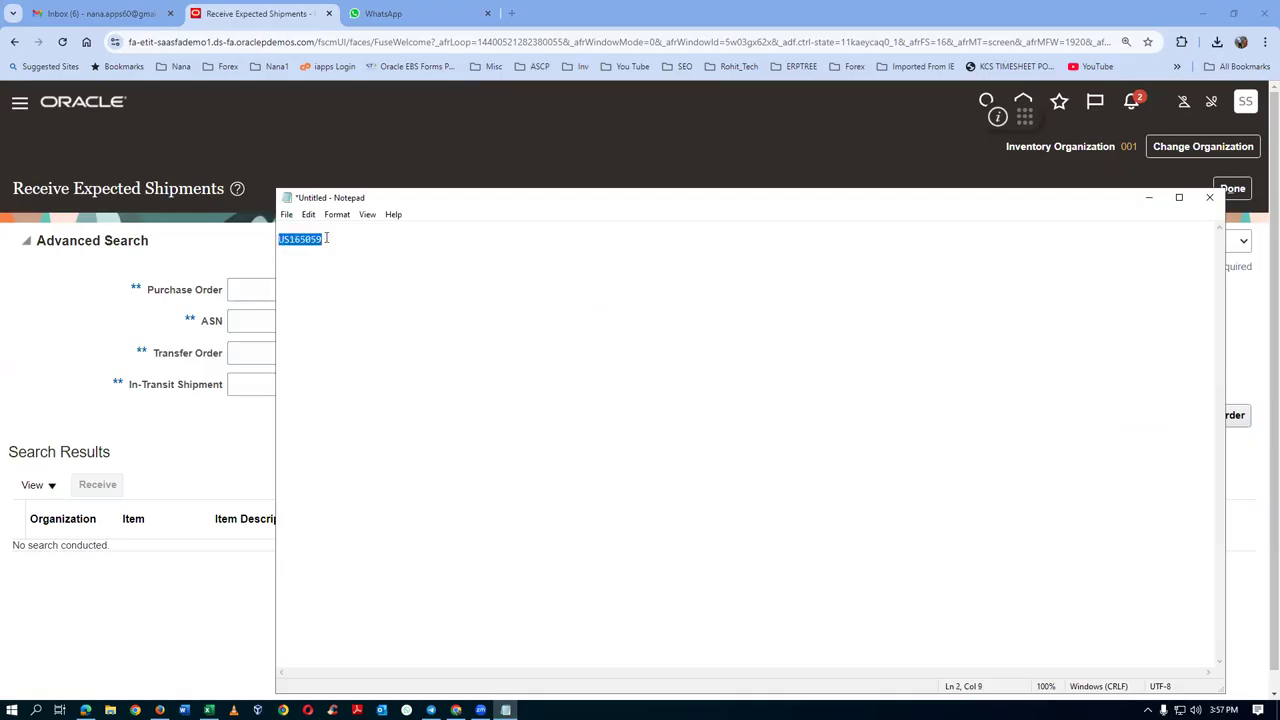
{"action": "left_click", "coordinate": [149, 250]}
{"action": "left_click", "coordinate": [277, 292]}
{"action": "key", "text": "ctrl+v"}
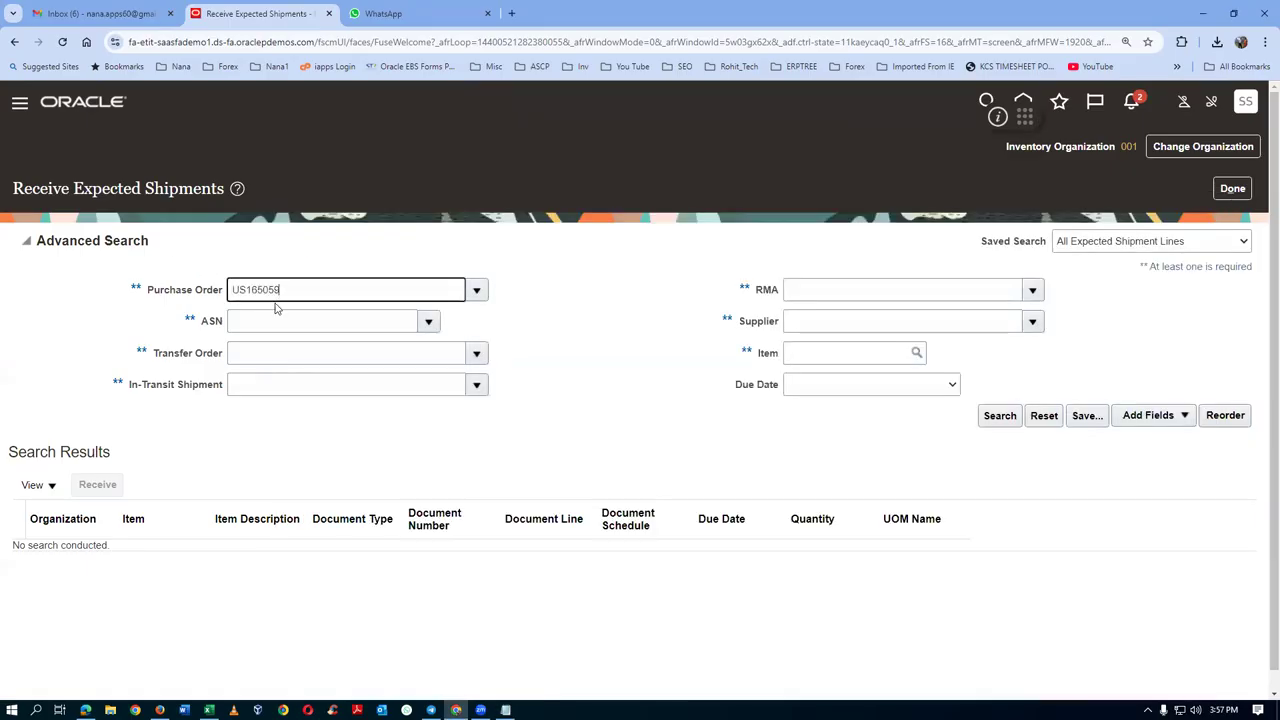
{"action": "key", "text": "Tab"}
{"action": "left_click", "coordinate": [995, 415]}
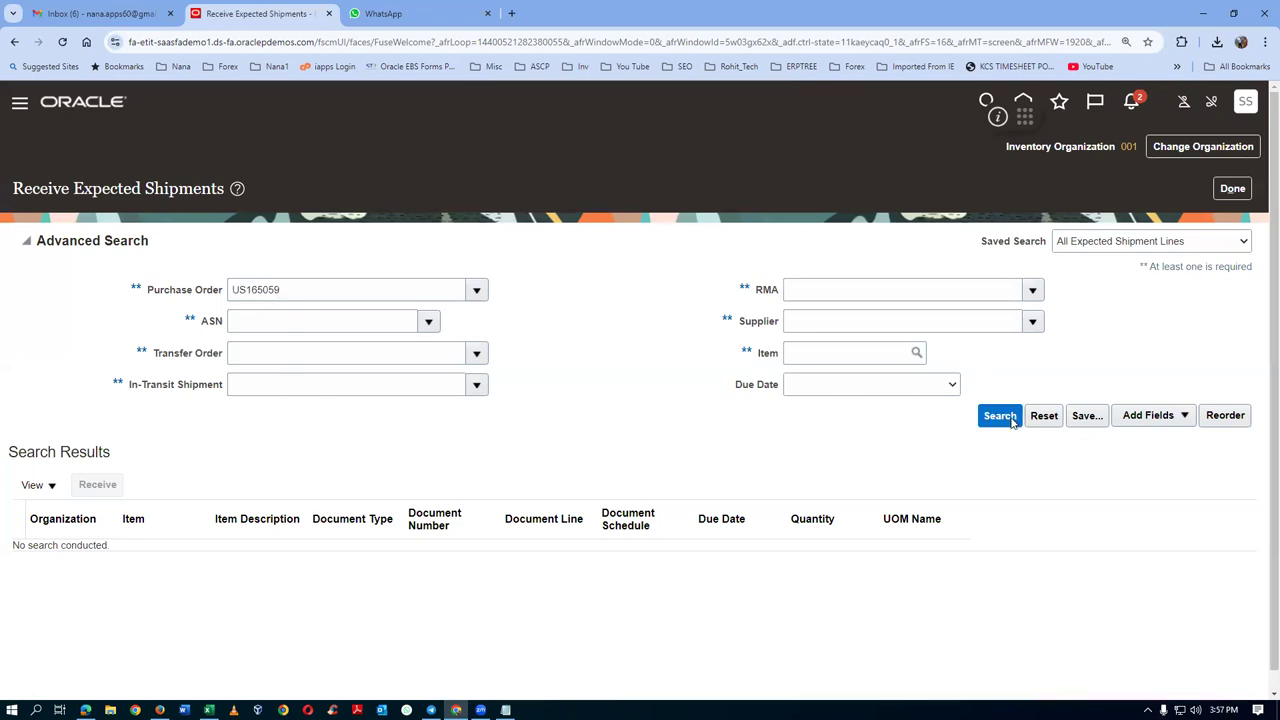
{"action": "left_click", "coordinate": [78, 385]}
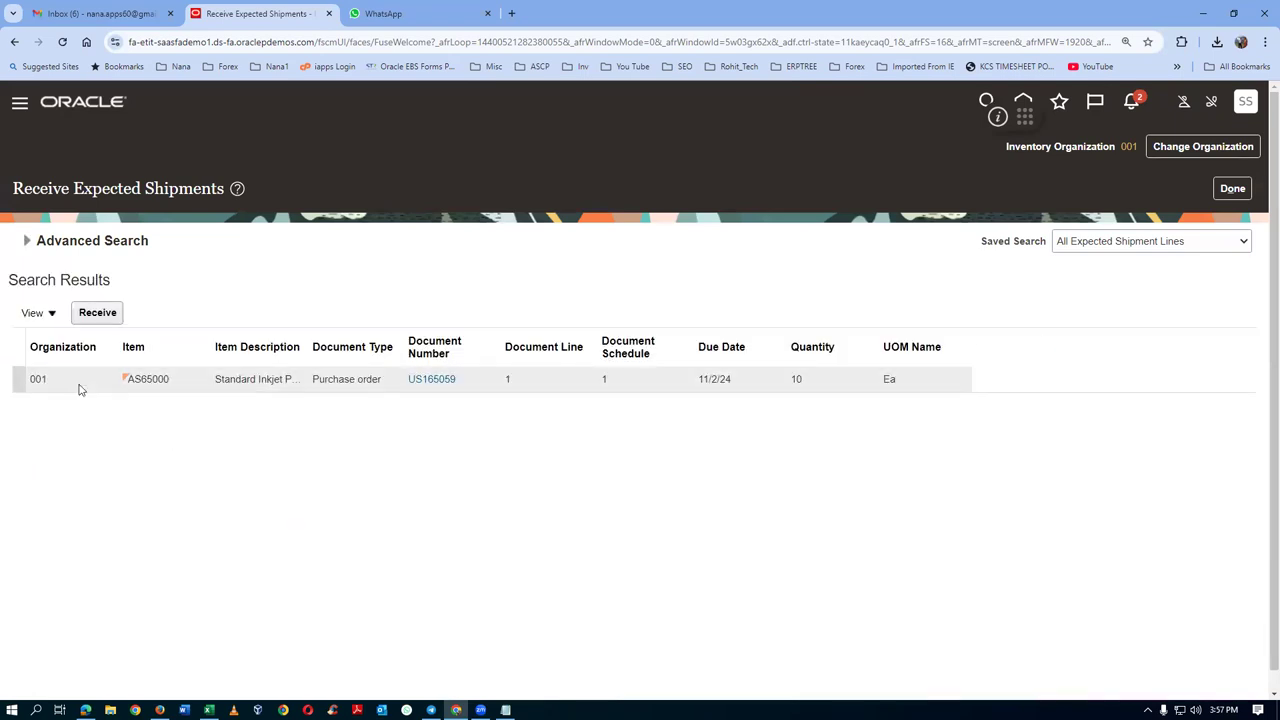
{"action": "left_click", "coordinate": [97, 312]}
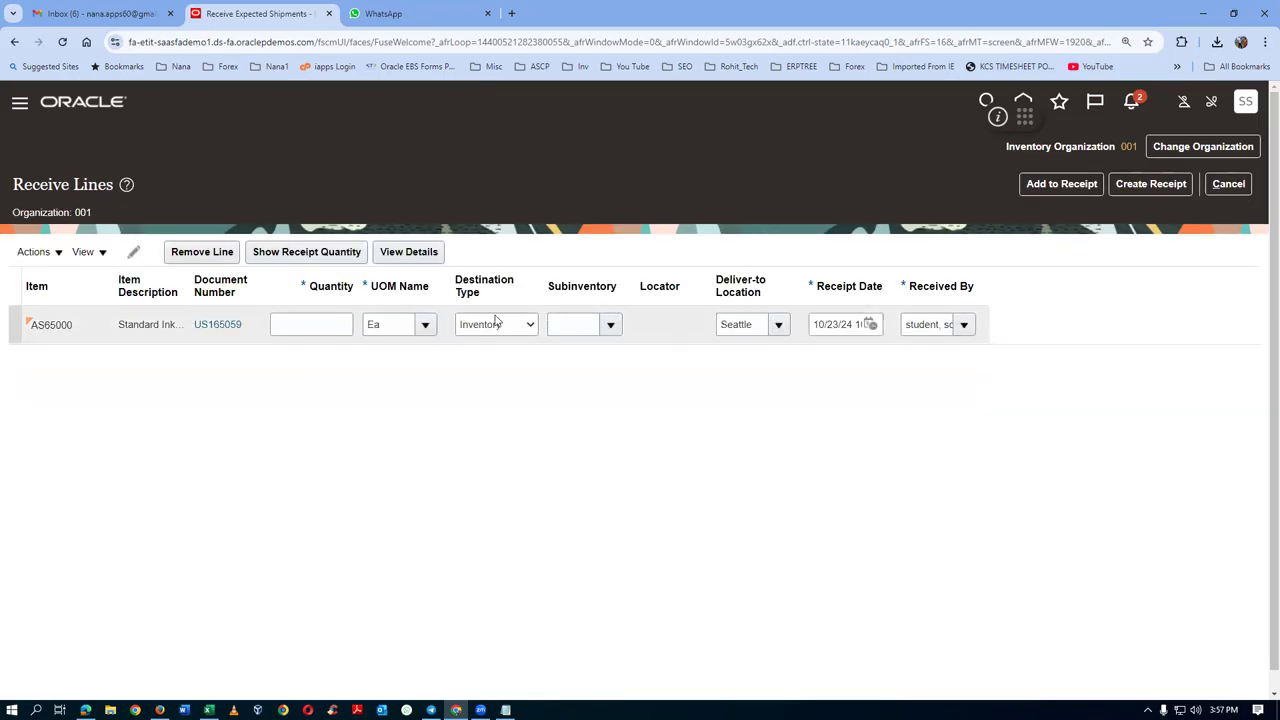
Step: Receive the full 10 Ea of AS65000 into Stores and submit receipt 52651
{"action": "left_click", "coordinate": [300, 258]}
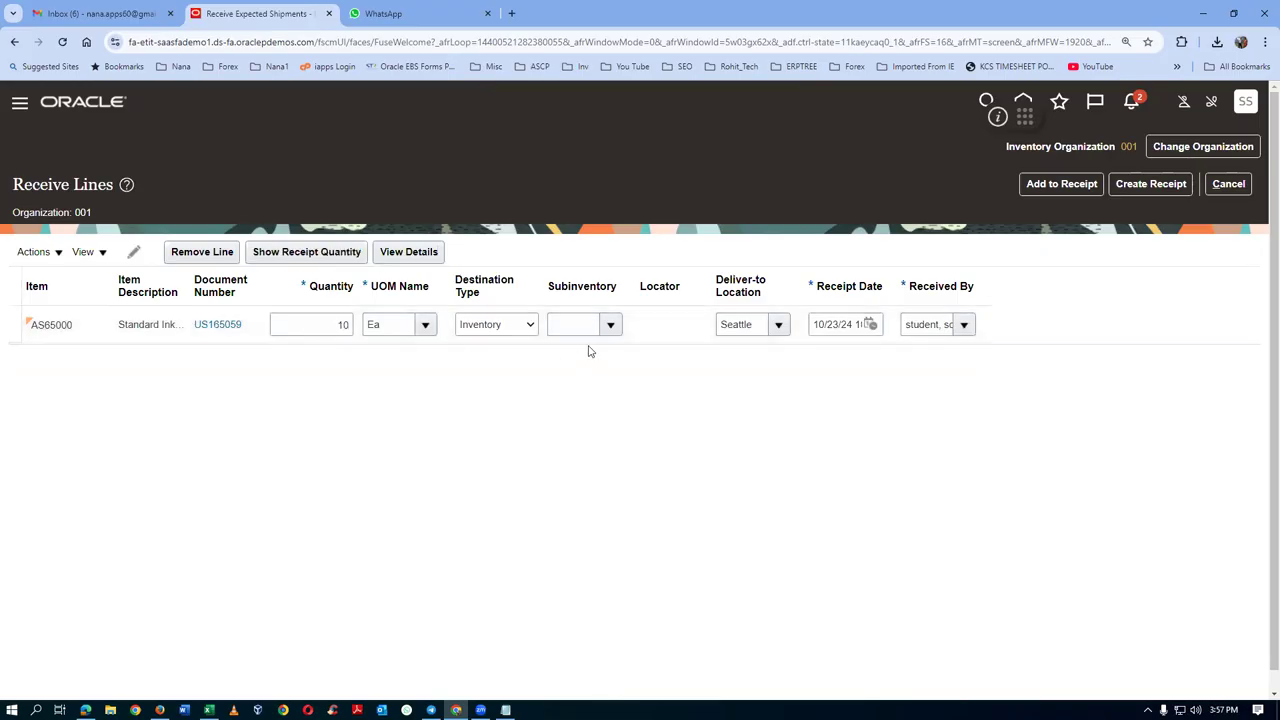
{"action": "left_click", "coordinate": [610, 325]}
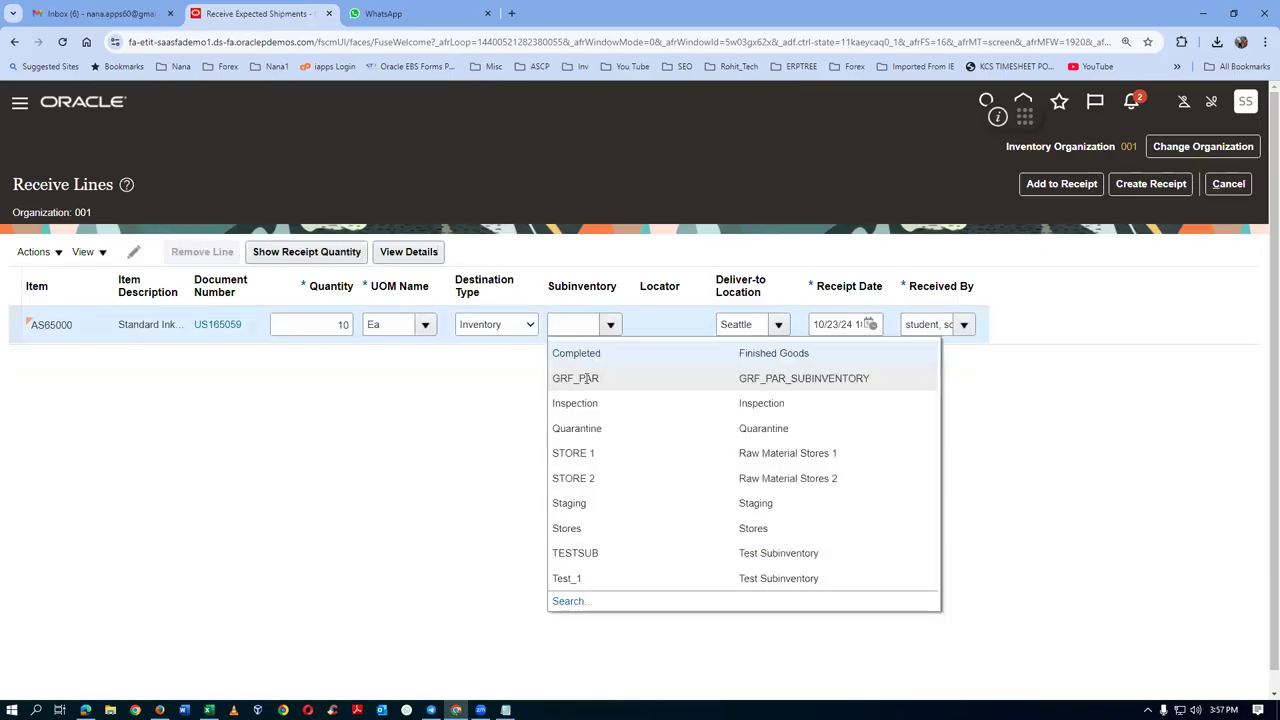
{"action": "left_click", "coordinate": [589, 528]}
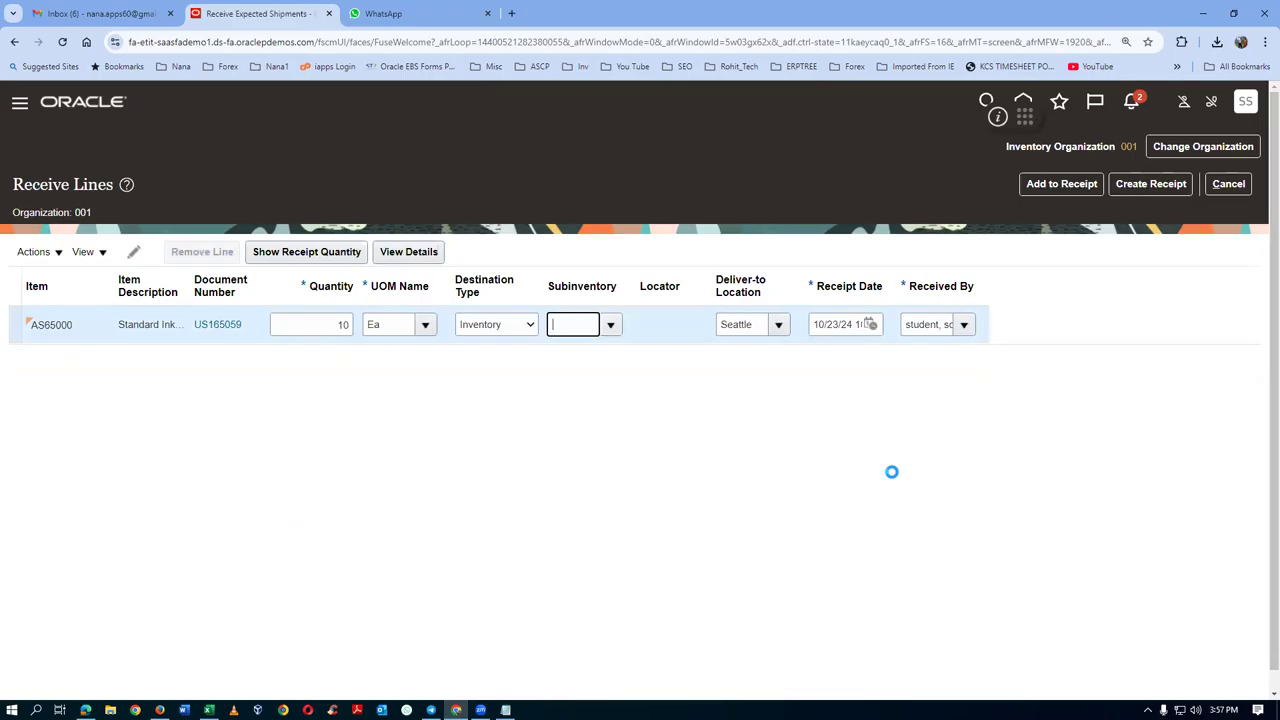
{"action": "left_click", "coordinate": [1158, 186]}
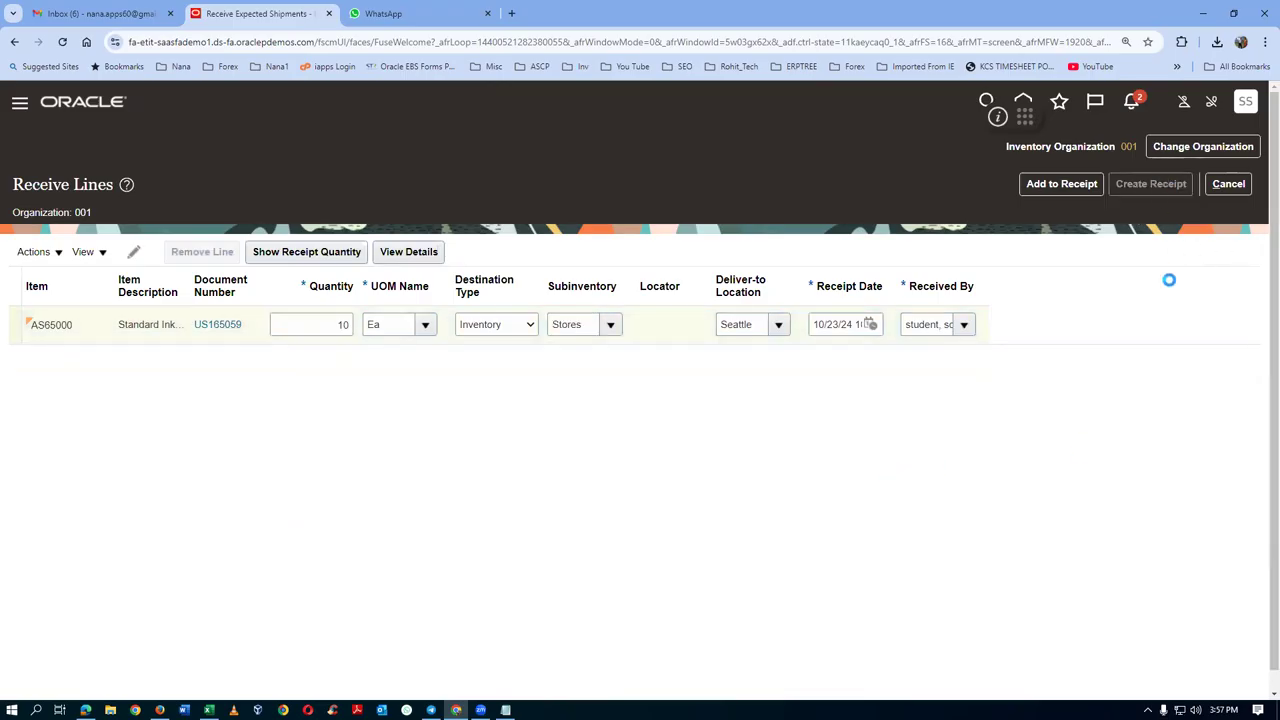
{"action": "left_click", "coordinate": [1178, 184]}
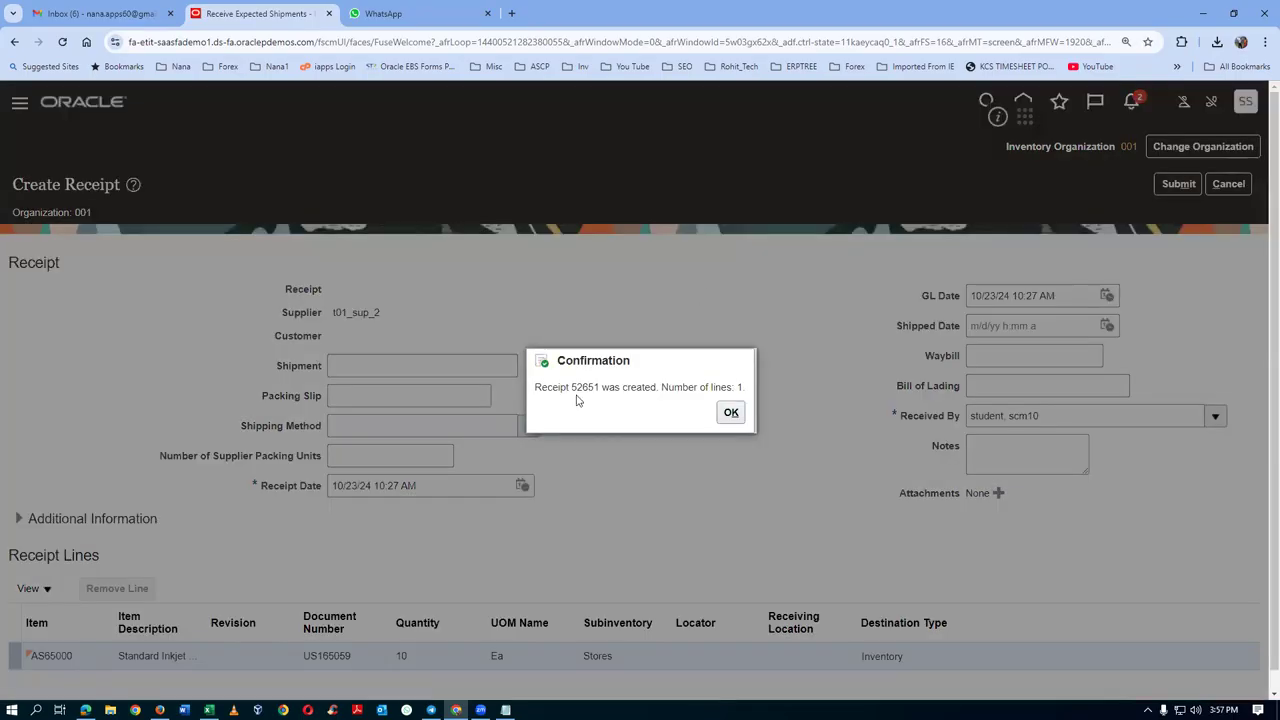
{"action": "left_click", "coordinate": [730, 413]}
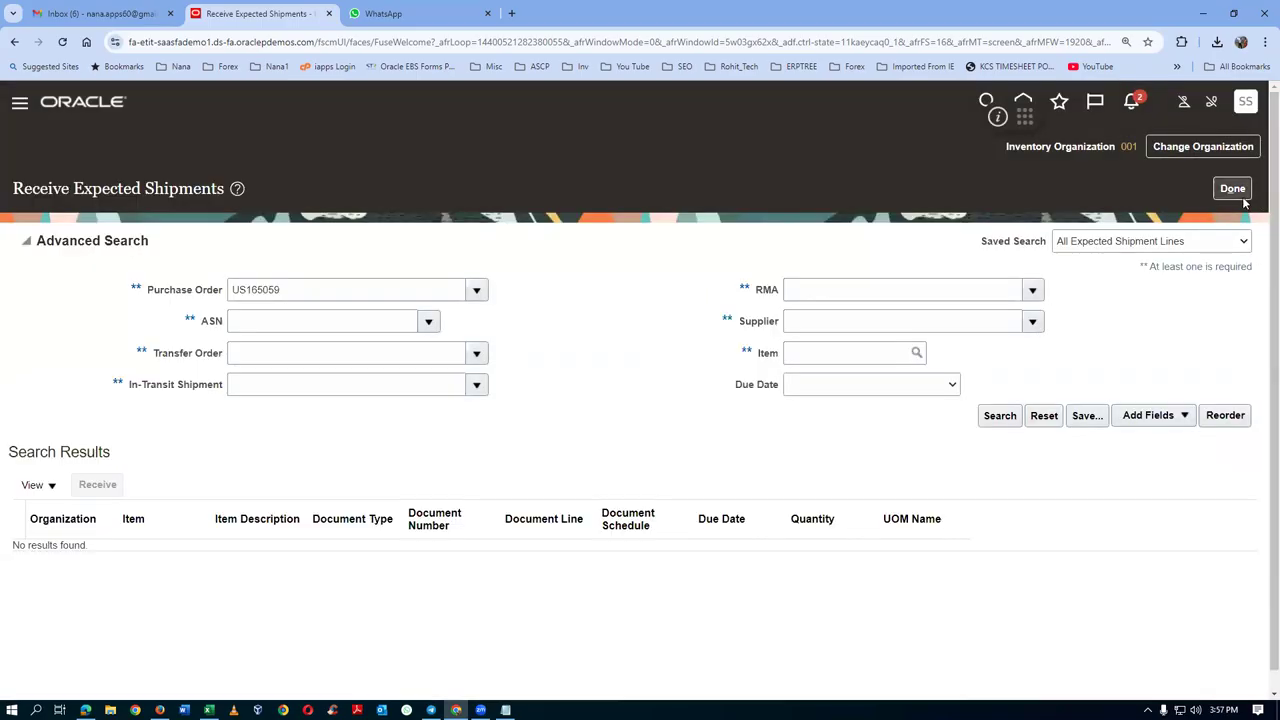
{"action": "left_click", "coordinate": [1232, 188]}
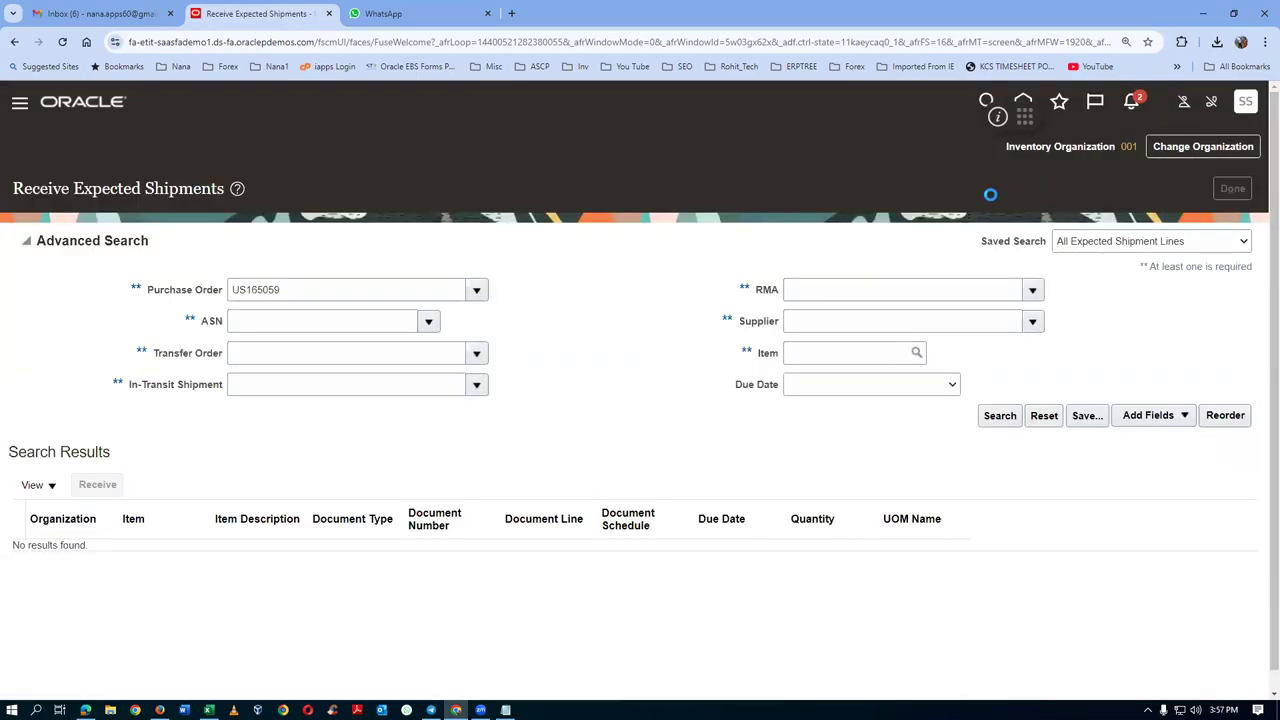
Step: Sign out and sign back in with the procurement user's ID and saved login
{"action": "left_click", "coordinate": [1246, 102]}
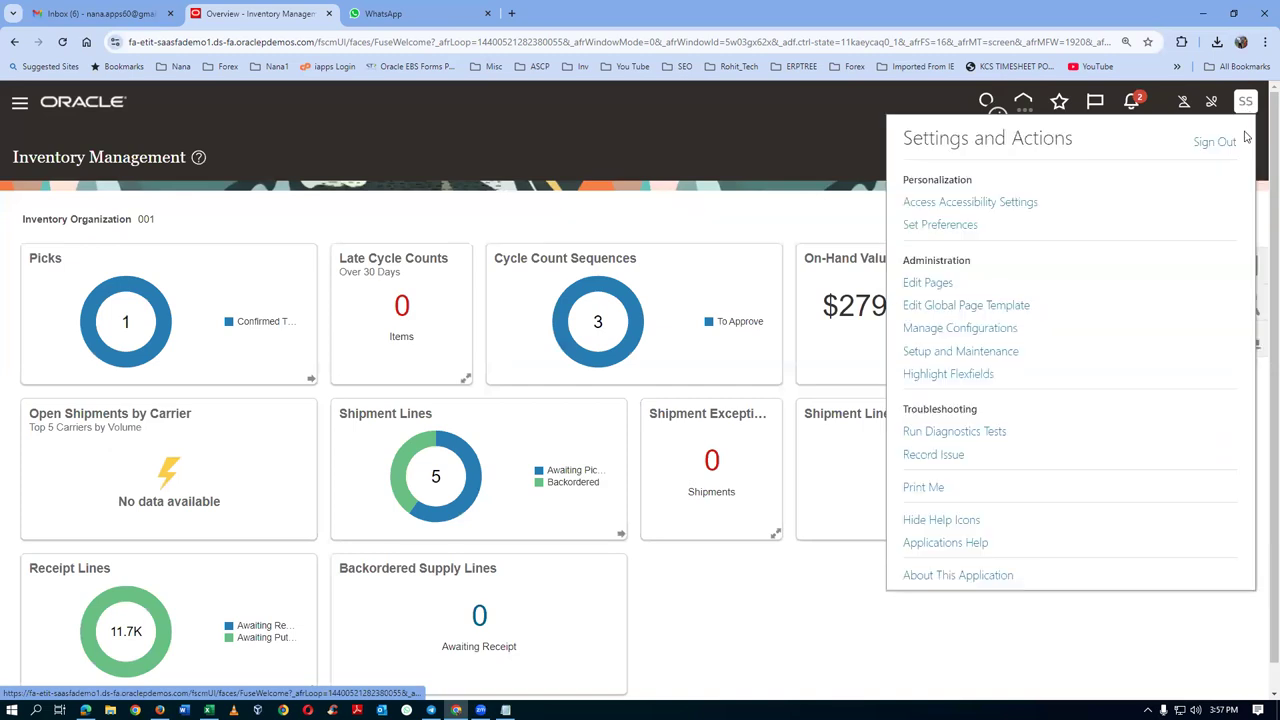
{"action": "left_click", "coordinate": [1212, 143]}
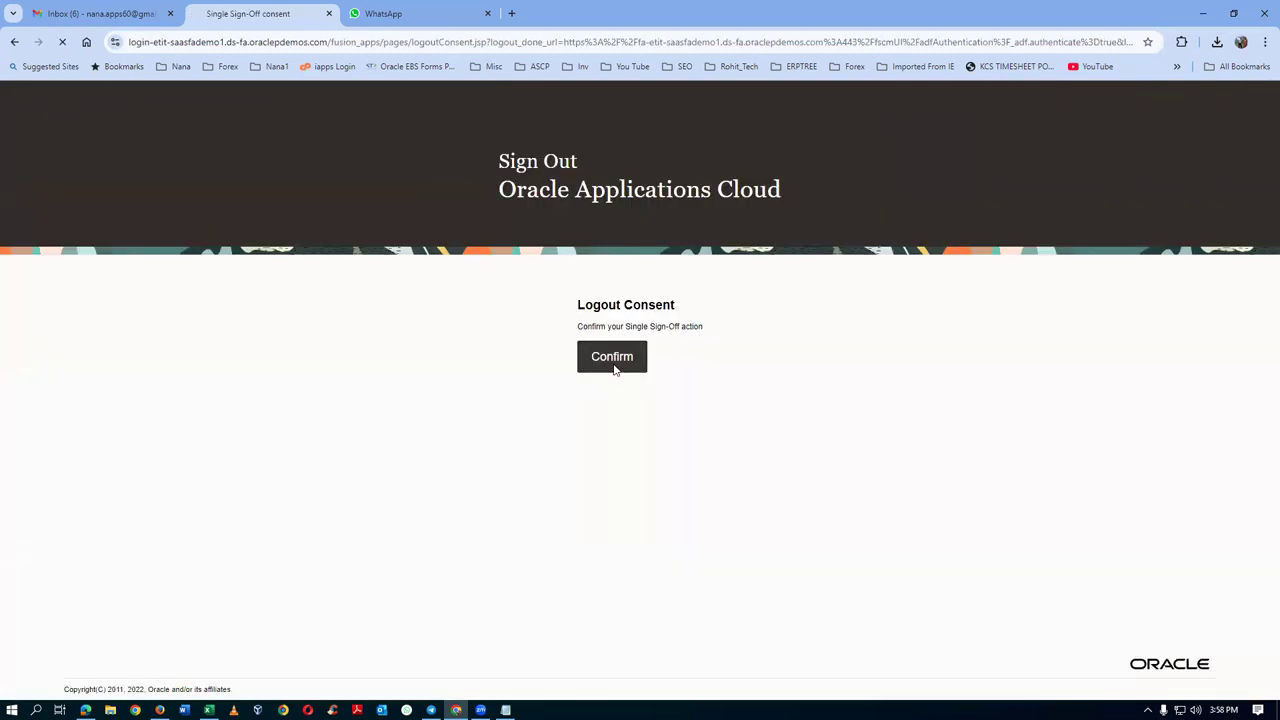
{"action": "left_click", "coordinate": [615, 369]}
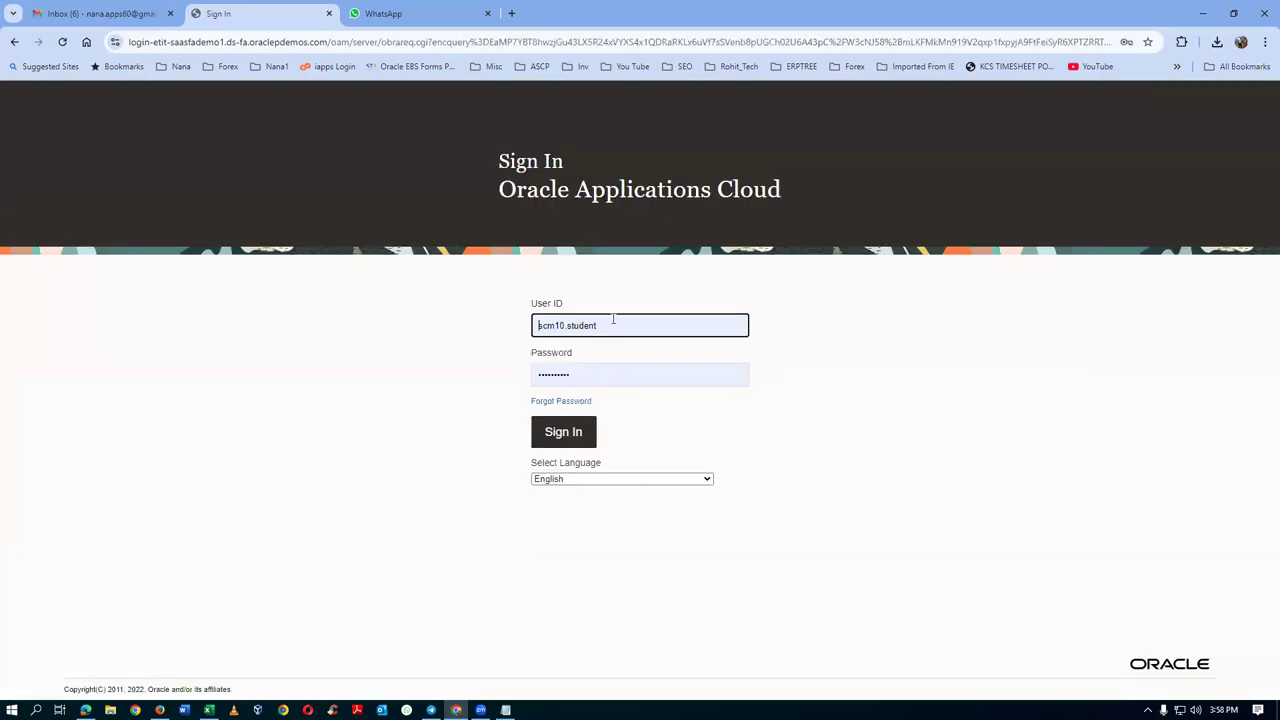
{"action": "double_click", "coordinate": [613, 319]}
{"action": "type", "text": "prc21"}
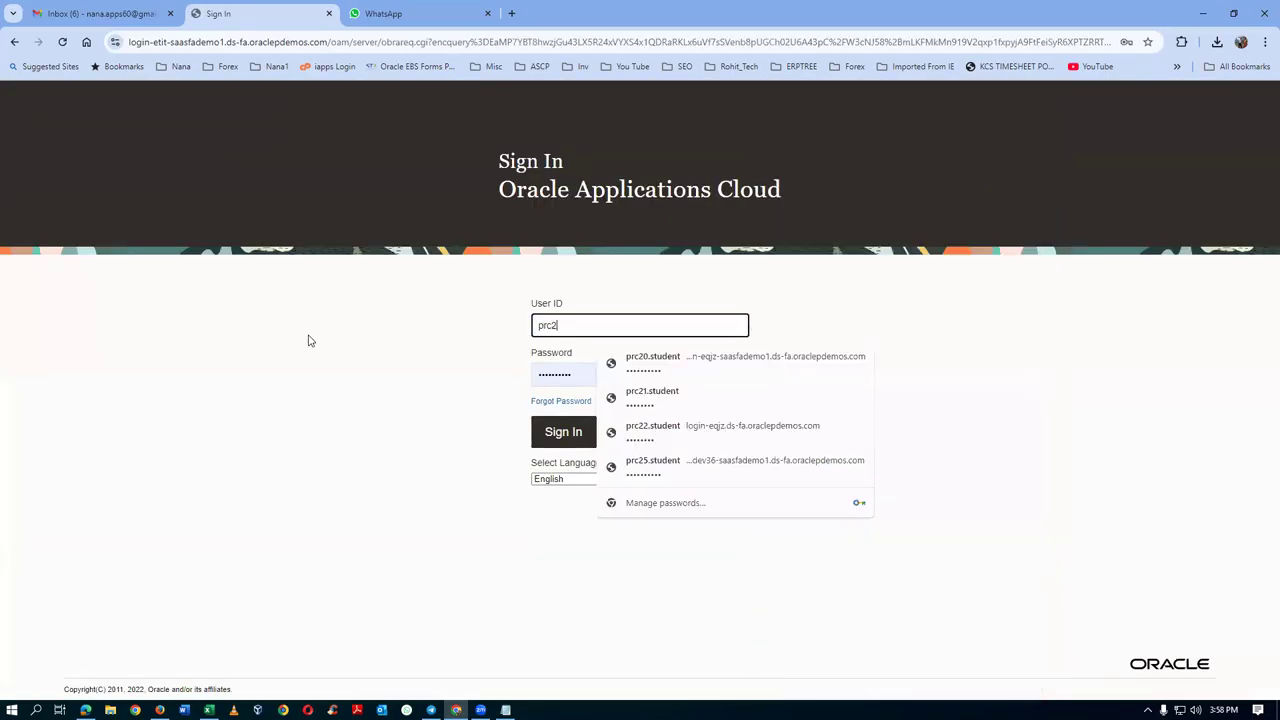
{"action": "left_click", "coordinate": [680, 365]}
{"action": "left_click", "coordinate": [563, 432]}
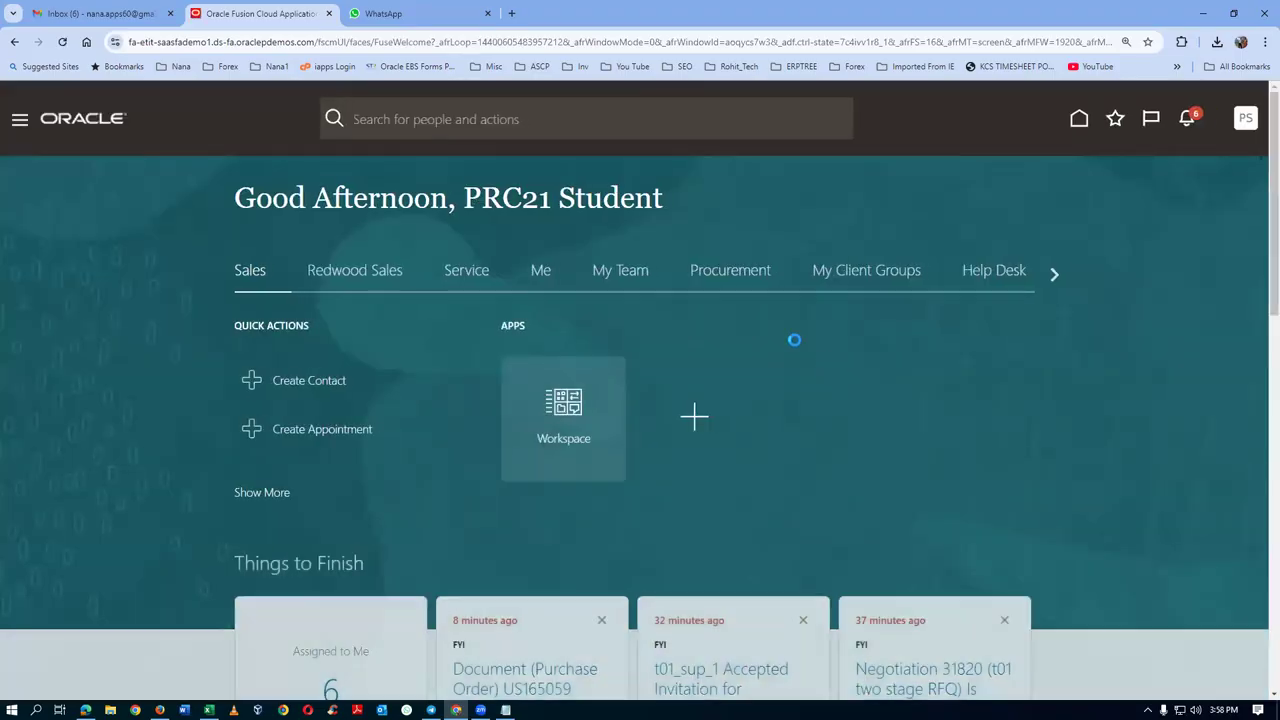
Step: Look up purchase order US165059 in Manage Orders, then return to the home page
{"action": "left_click", "coordinate": [729, 275]}
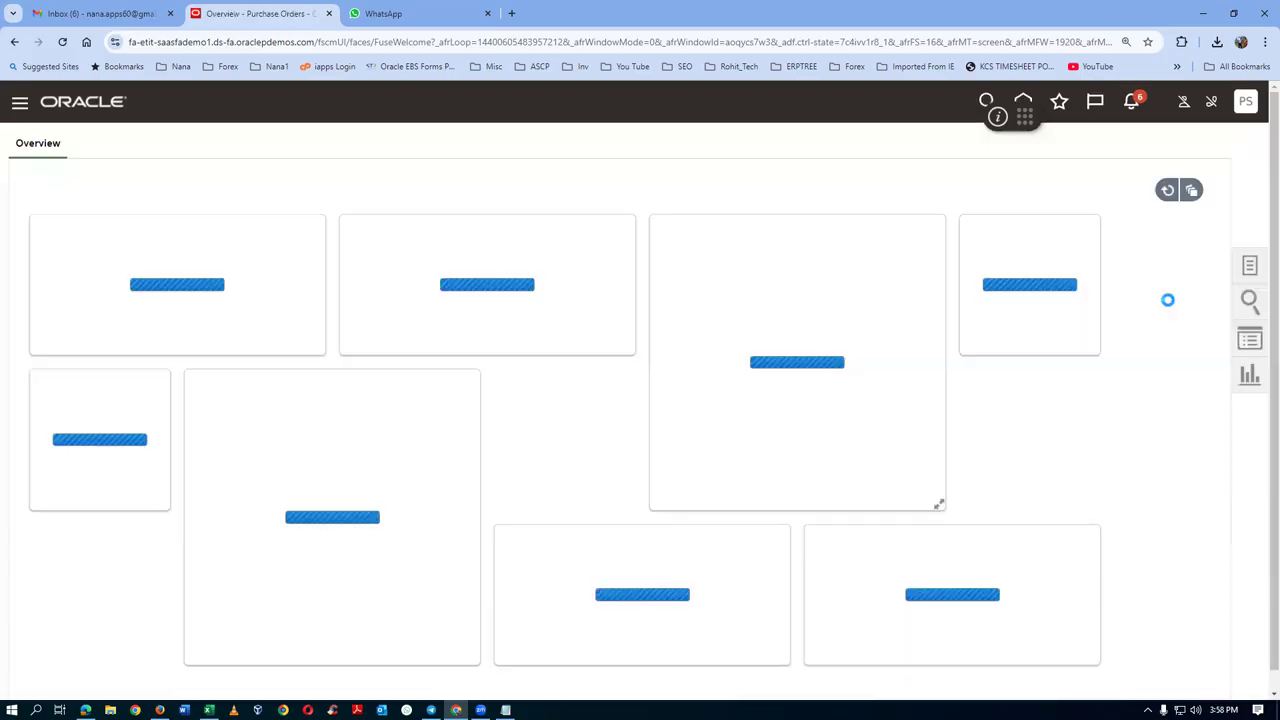
{"action": "left_click", "coordinate": [1250, 268]}
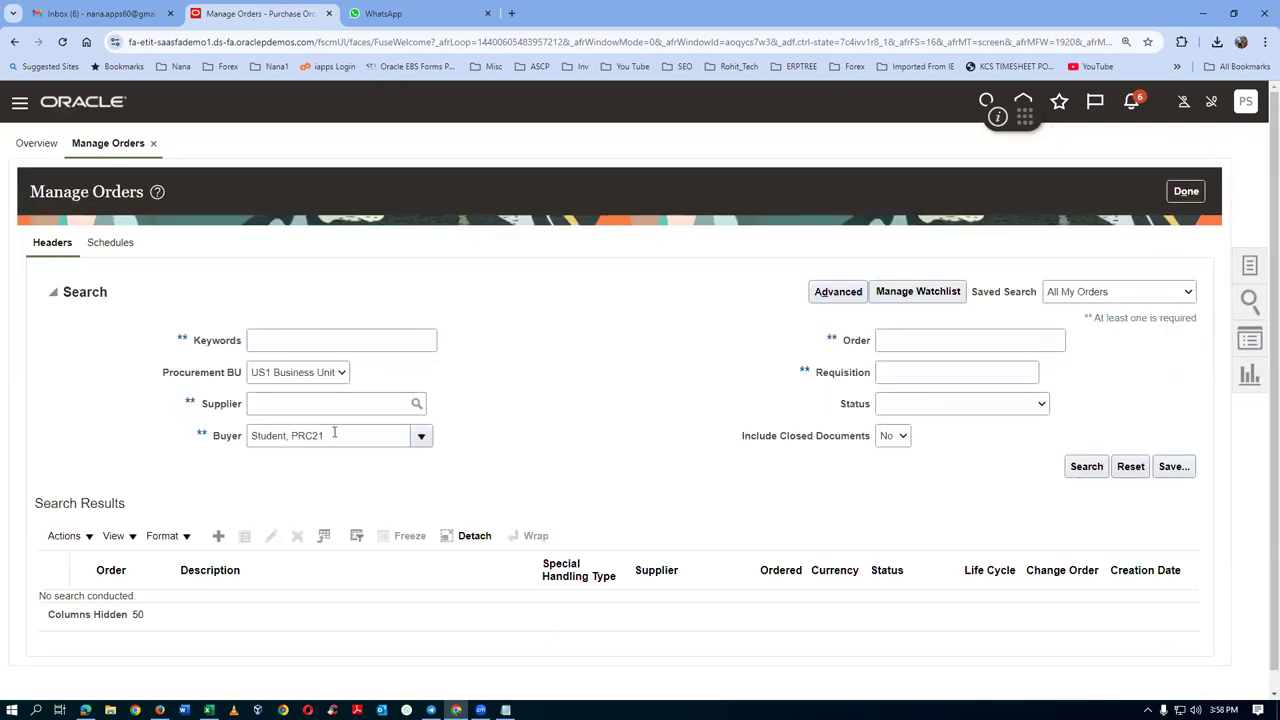
{"action": "left_click", "coordinate": [1014, 350]}
{"action": "key", "text": "ctrl+v"}
{"action": "key", "text": "Tab"}
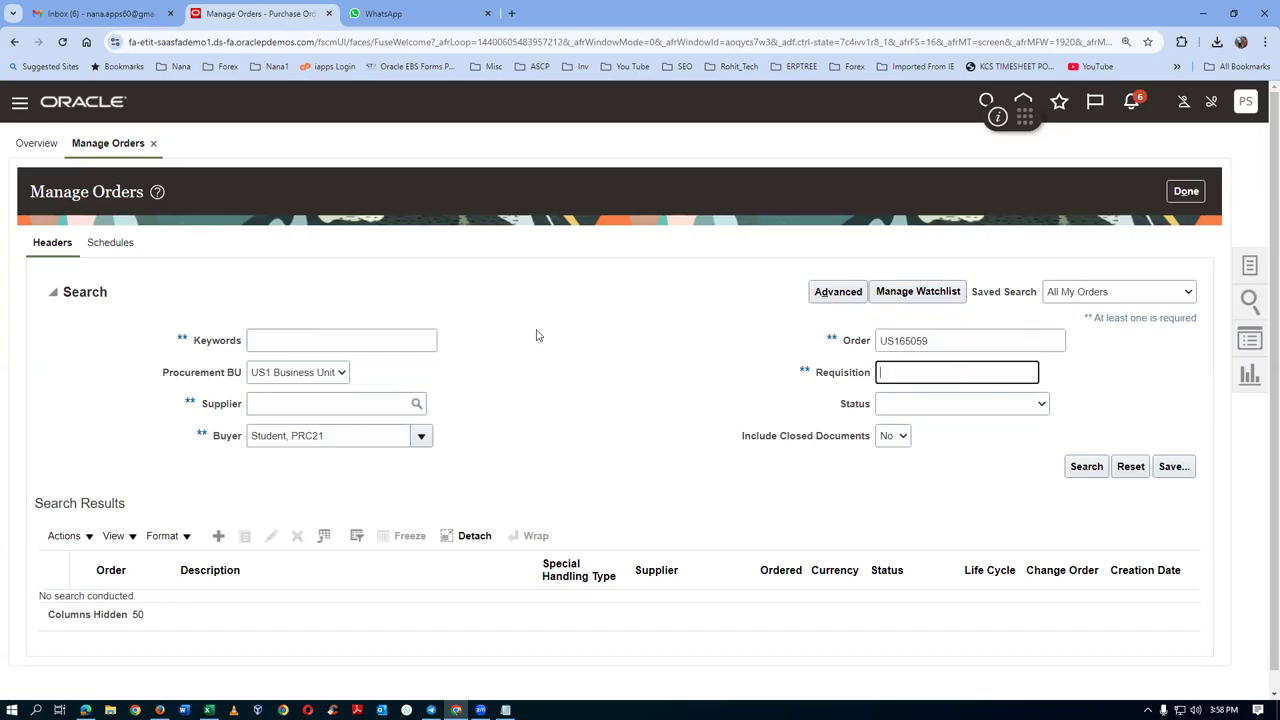
{"action": "left_click", "coordinate": [1090, 467]}
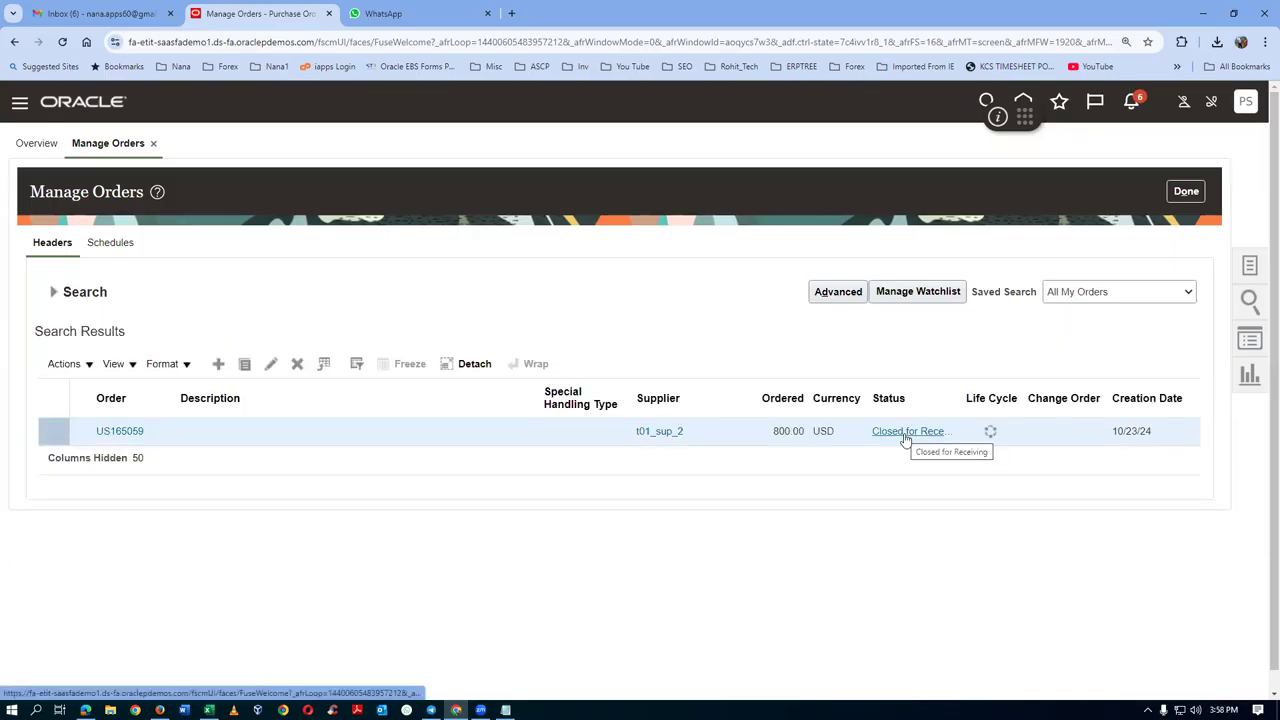
{"action": "left_click", "coordinate": [1024, 101]}
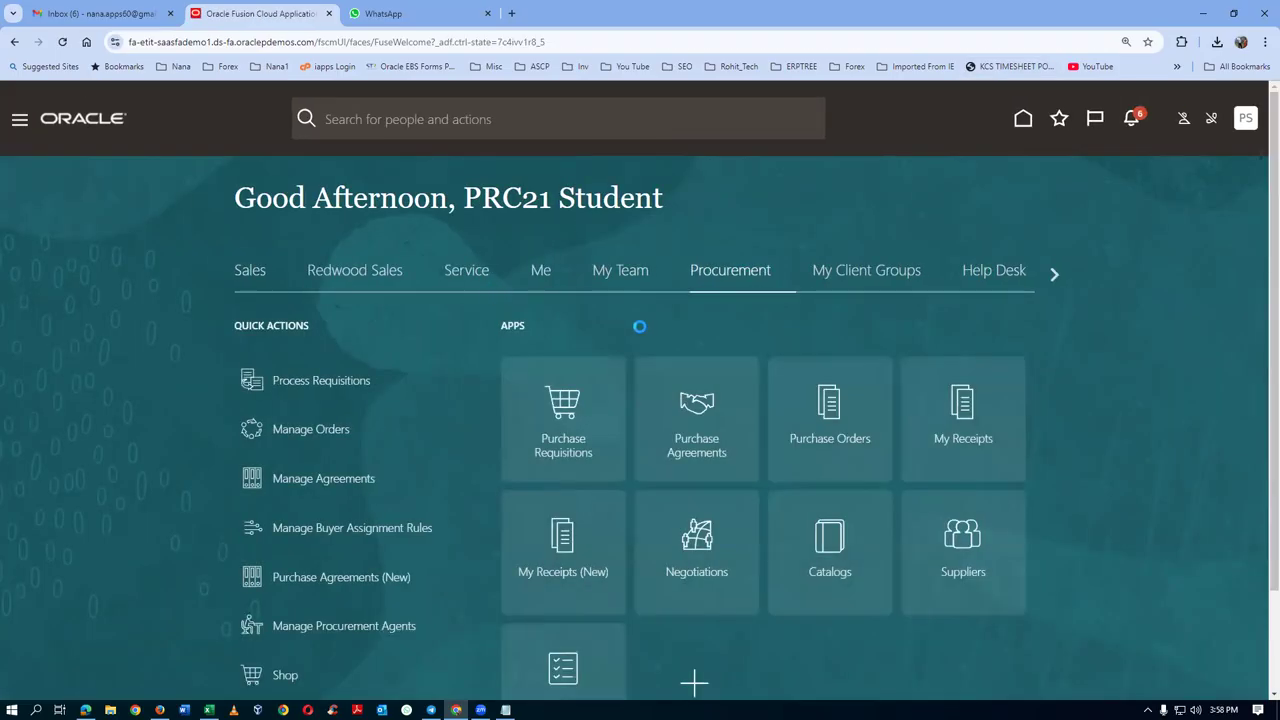
Step: Scroll along the work area strip and open the Payables work area
{"action": "left_click", "coordinate": [1052, 282]}
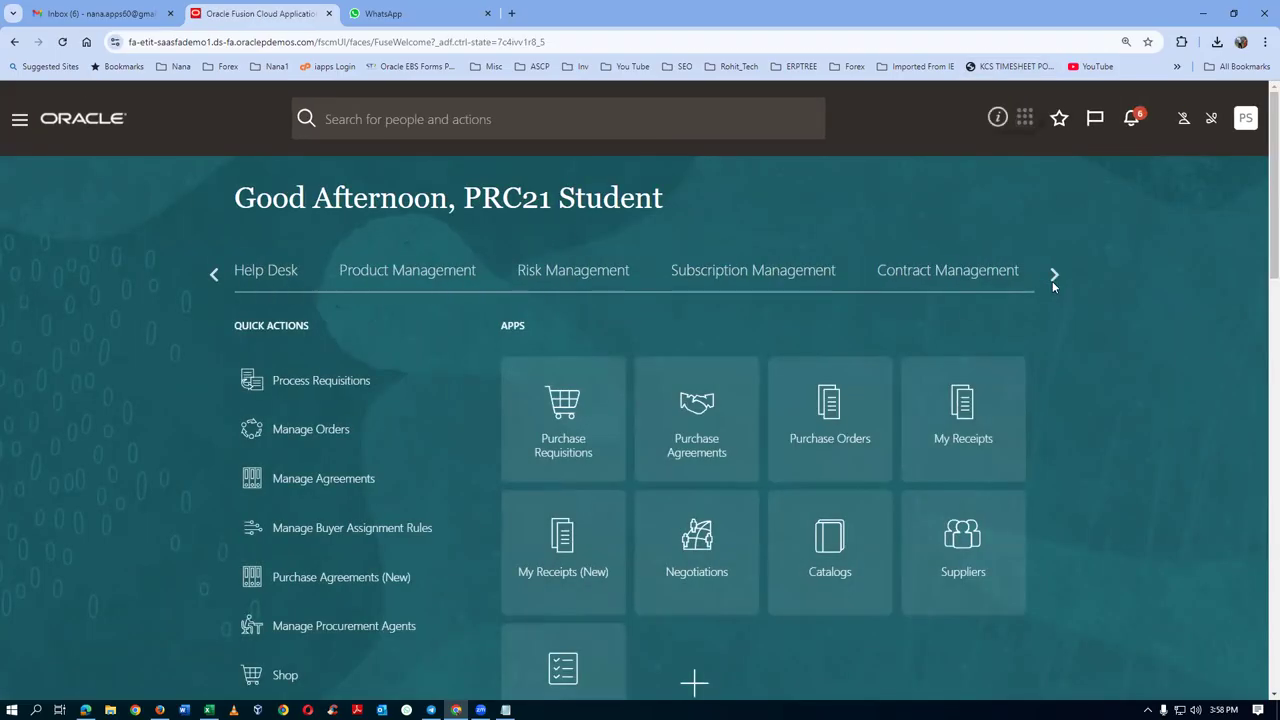
{"action": "left_click", "coordinate": [1052, 282]}
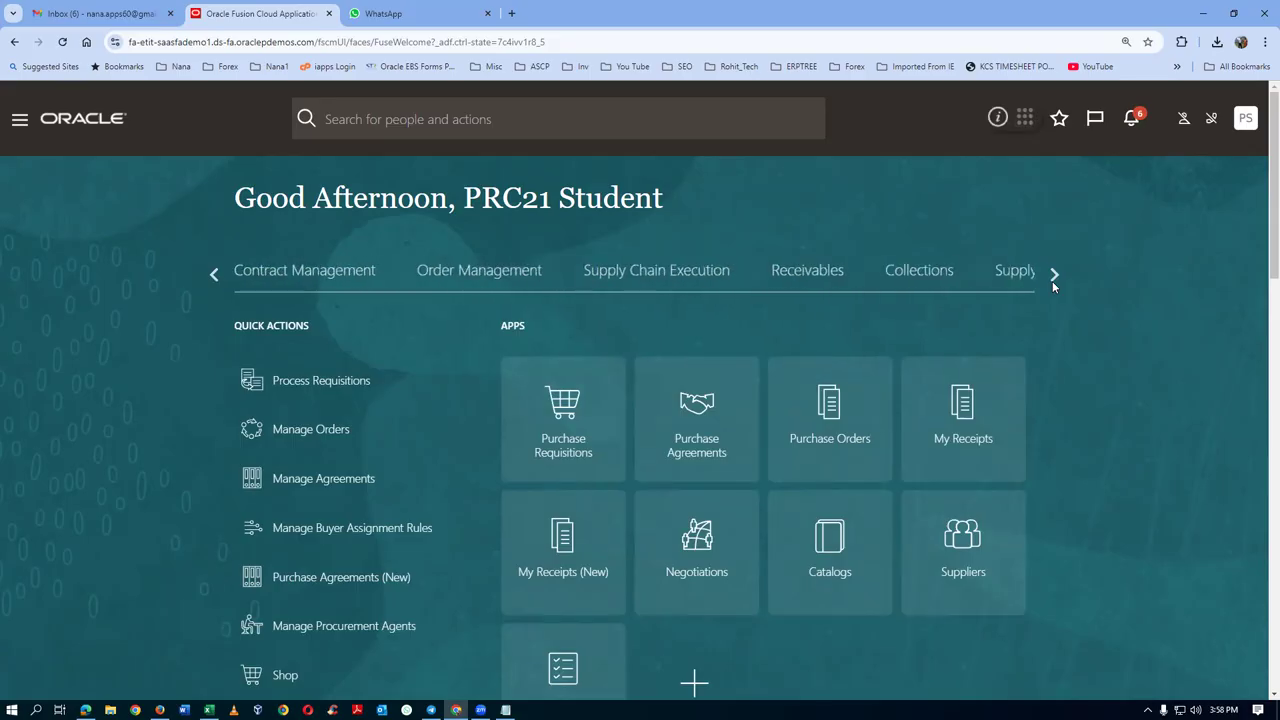
{"action": "left_click", "coordinate": [1052, 281]}
{"action": "left_click", "coordinate": [1052, 281]}
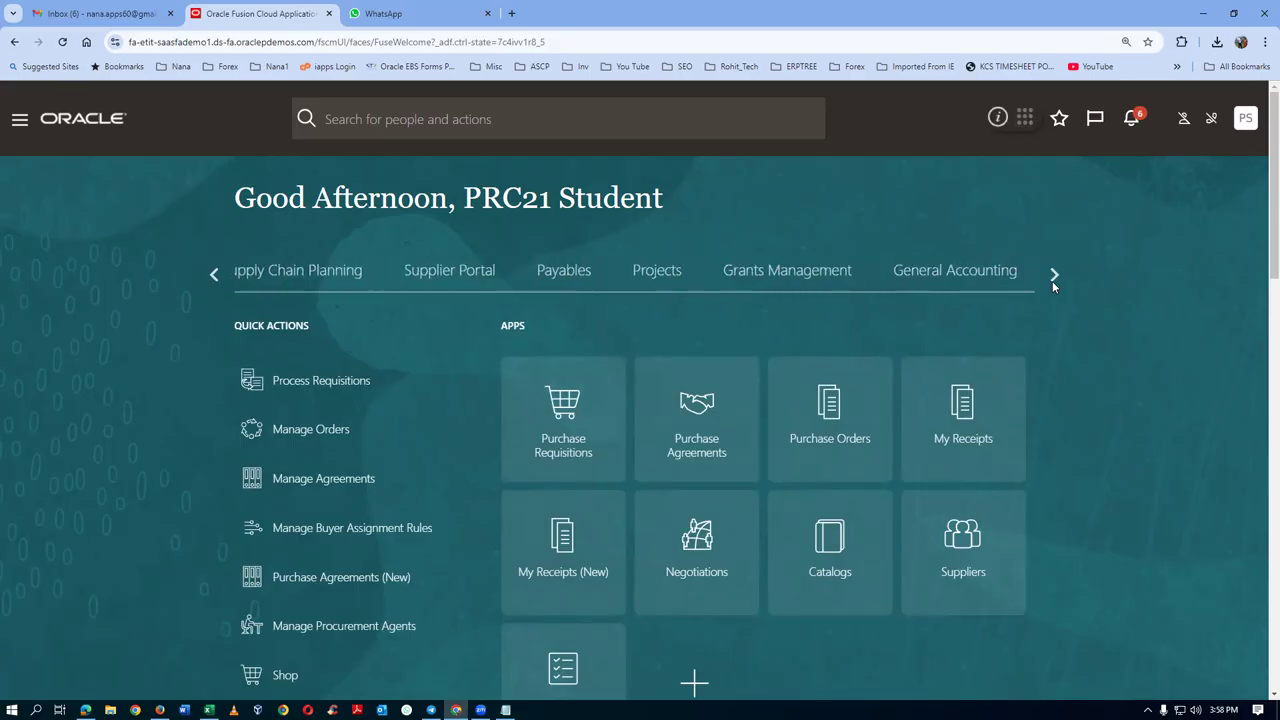
{"action": "left_click", "coordinate": [212, 273]}
{"action": "left_click", "coordinate": [565, 275]}
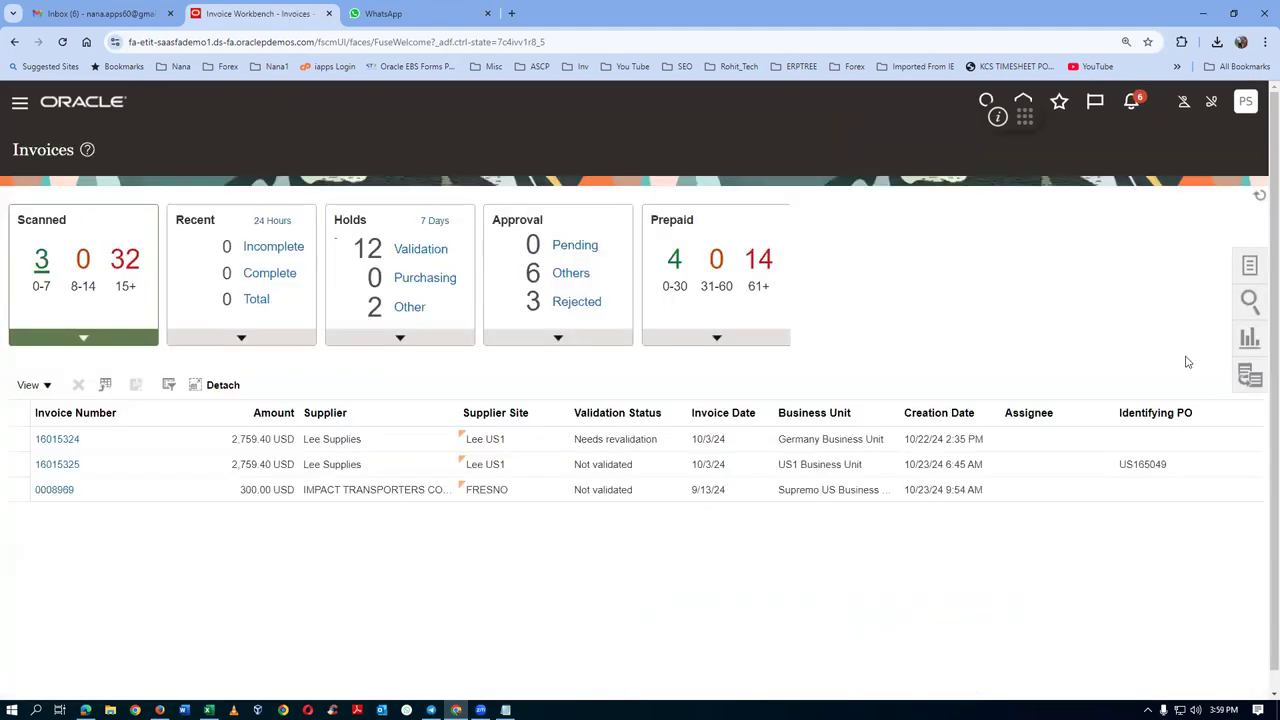
Step: Show the invoice task panel on the right edge of the Invoices workbench
{"action": "left_click", "coordinate": [1247, 266]}
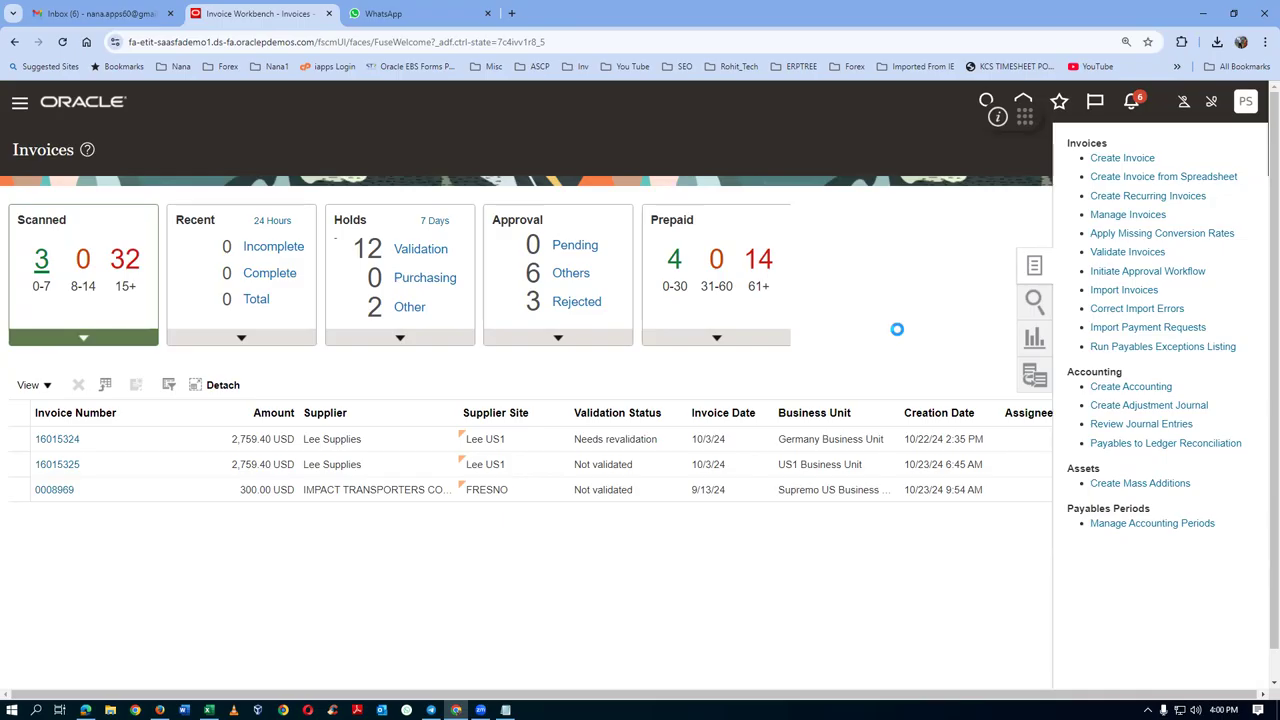
Step: Create an invoice against PO US165059 with number 7001 and amount 800.00
{"action": "left_click", "coordinate": [250, 253]}
{"action": "type", "text": "US165009"}
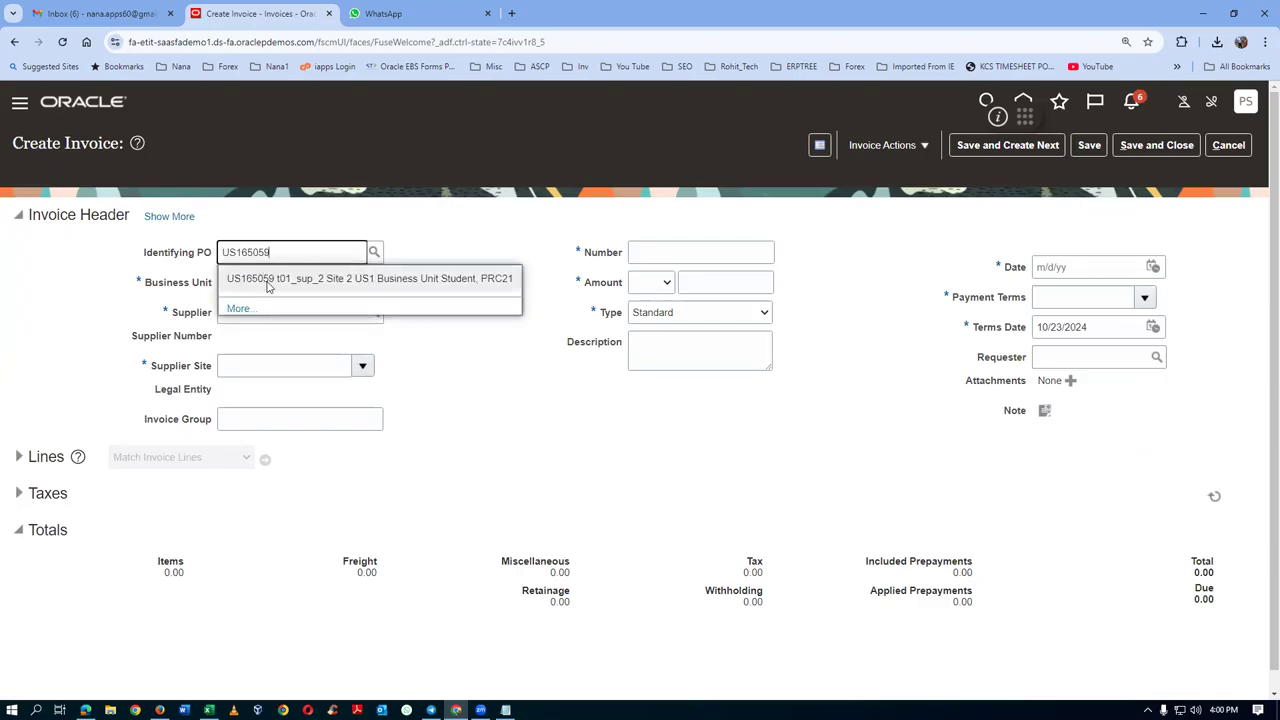
{"action": "left_click", "coordinate": [268, 283]}
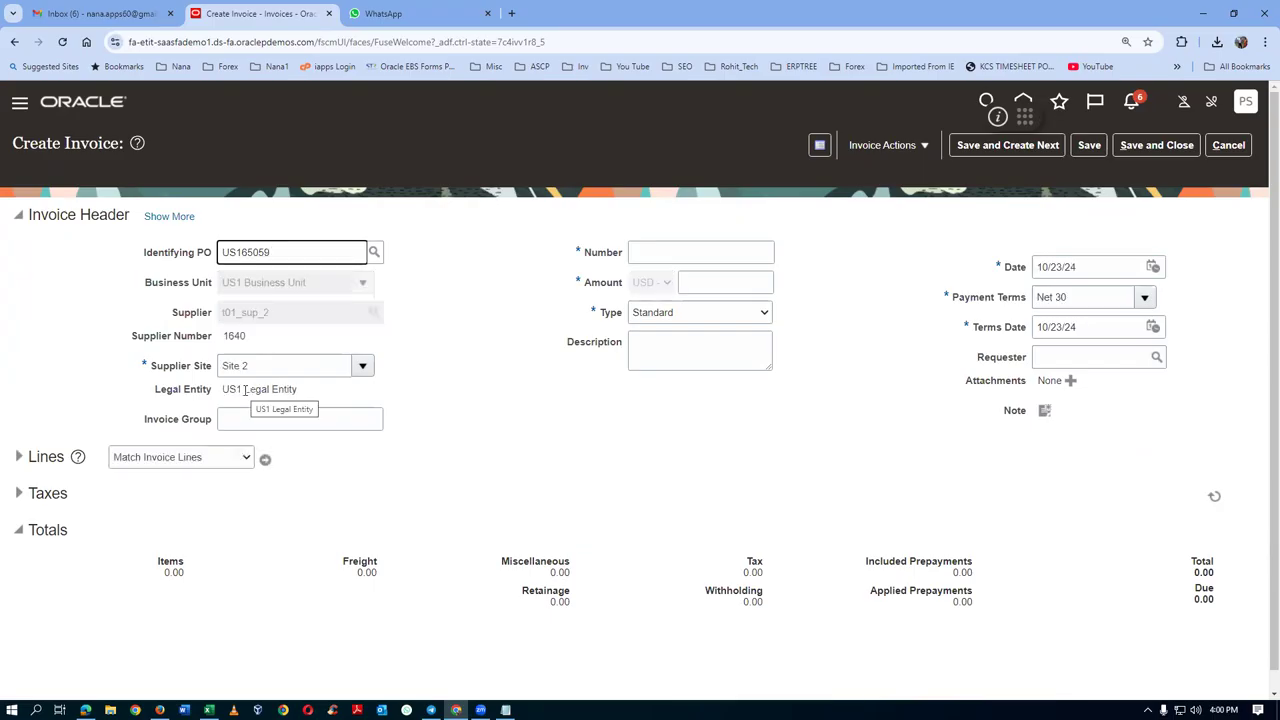
{"action": "left_click", "coordinate": [645, 259]}
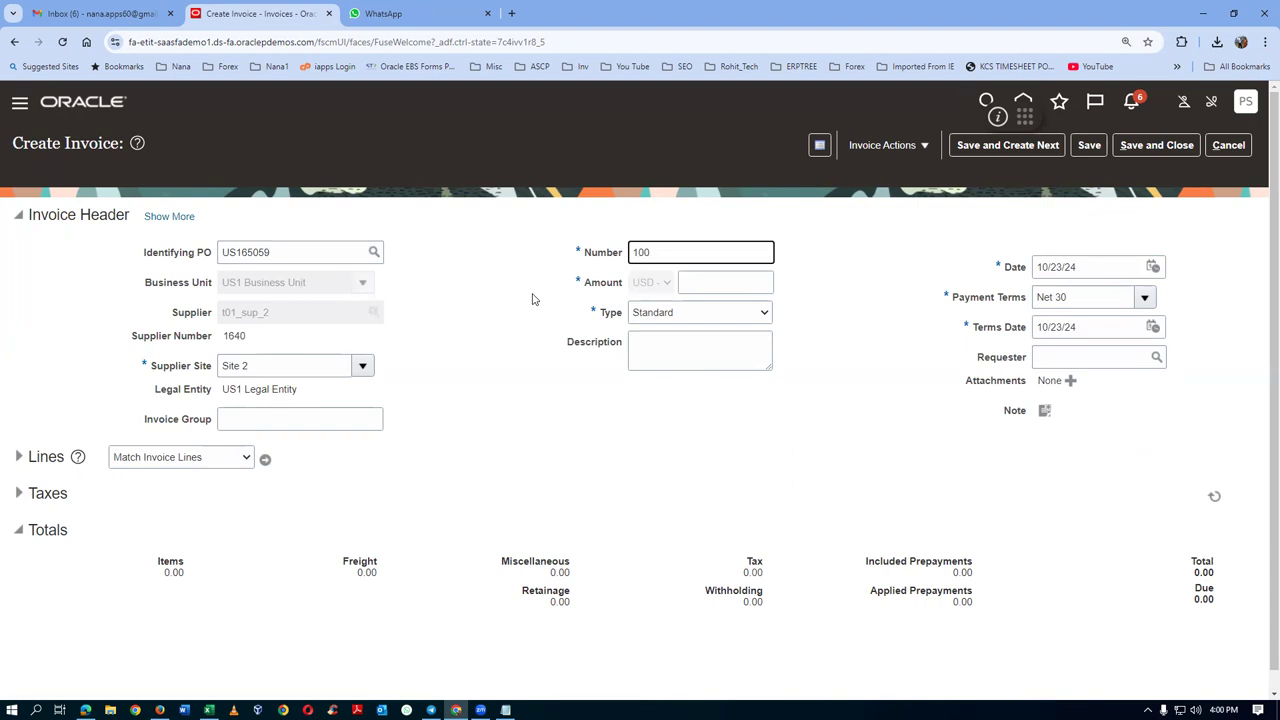
{"action": "type", "text": "7001"}
{"action": "key", "text": "Tab"}
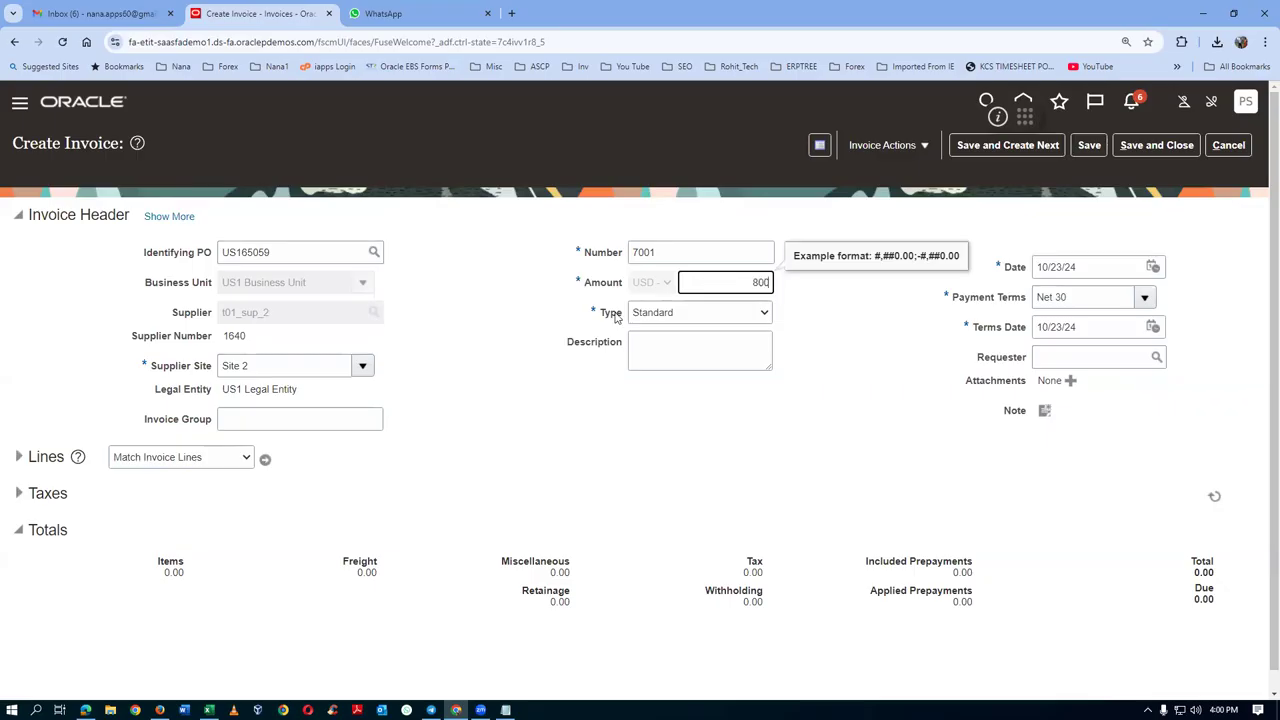
{"action": "key", "text": "Tab"}
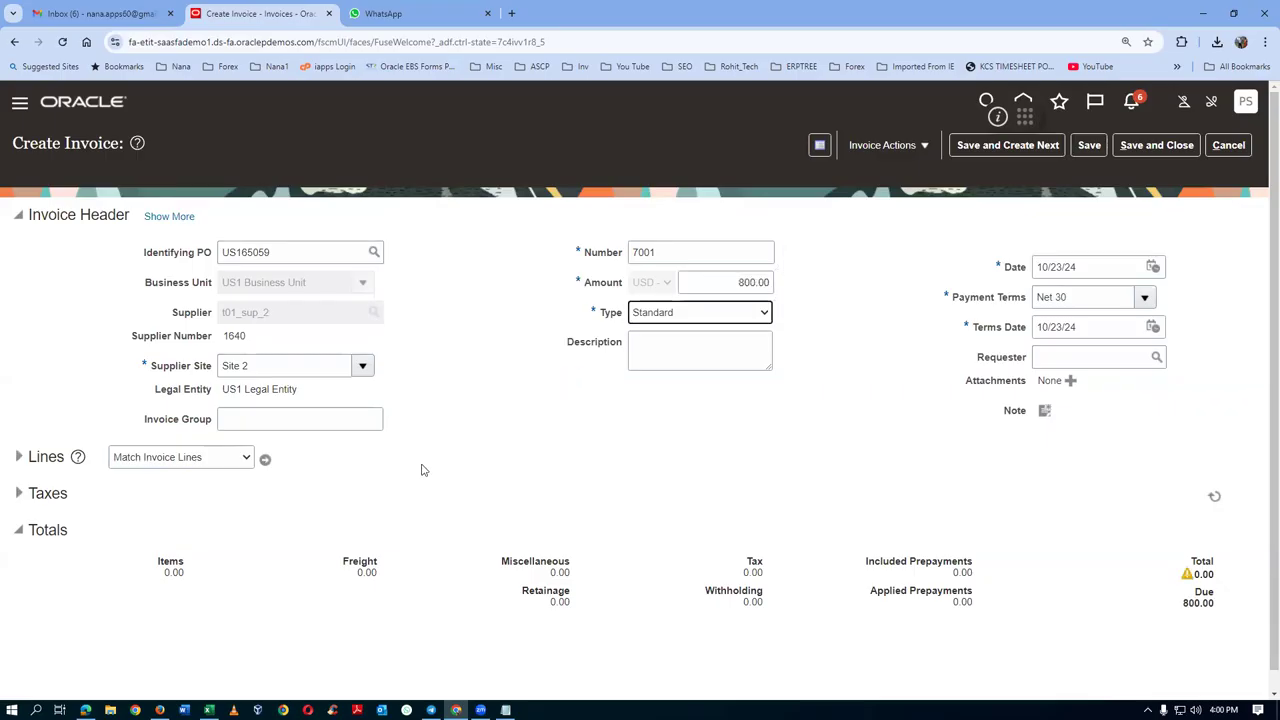
Step: Match the PO's Standard Inkjet Printer line (quantity 10, 800.00) onto the invoice
{"action": "left_click", "coordinate": [265, 460]}
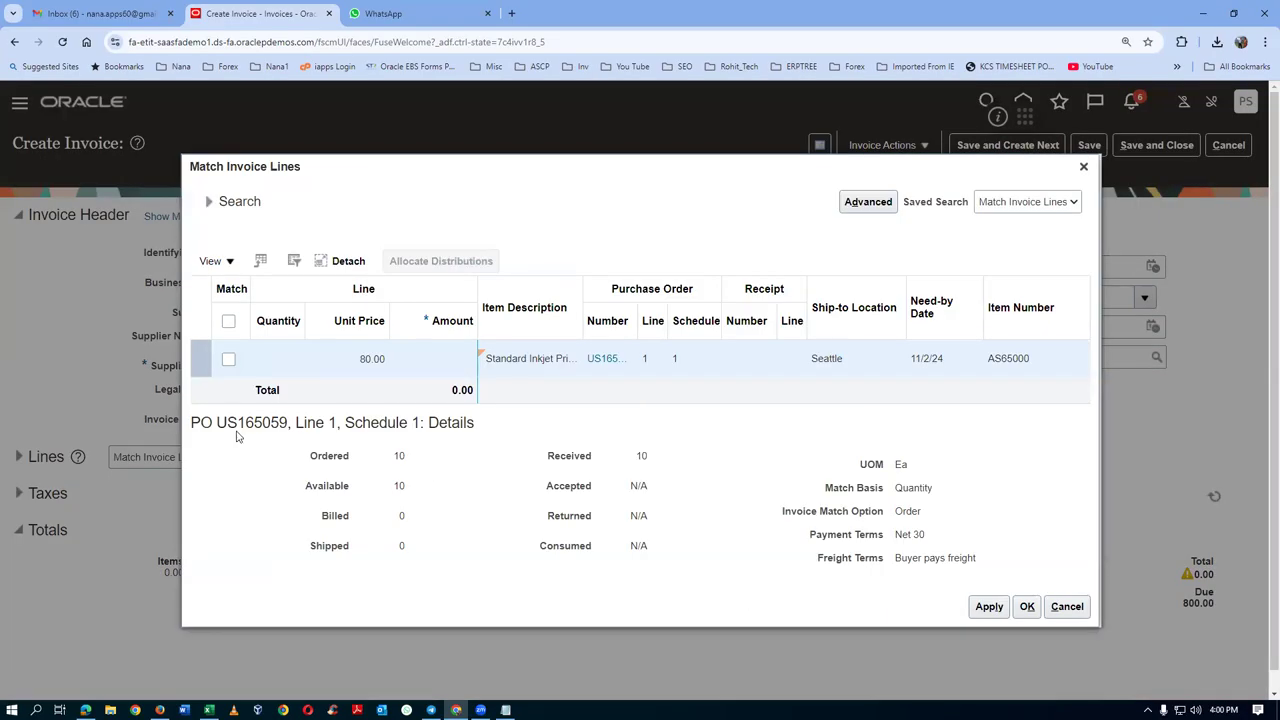
{"action": "left_click", "coordinate": [228, 359]}
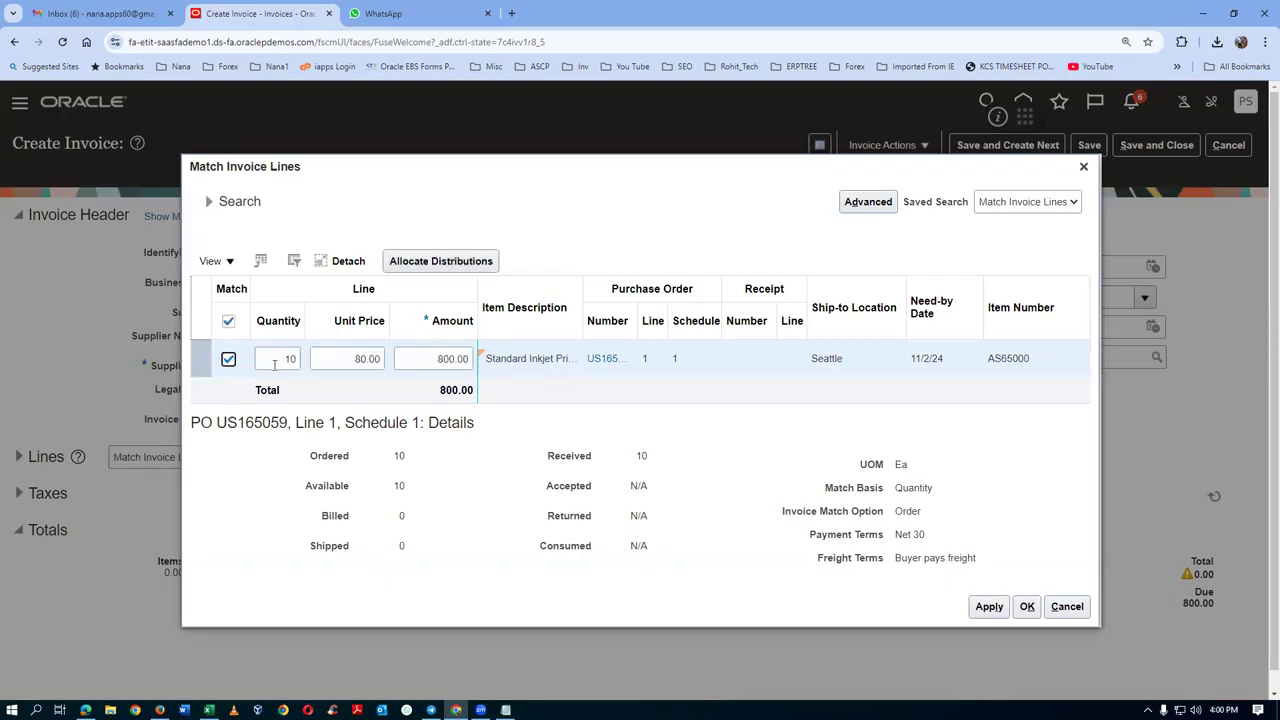
{"action": "left_click", "coordinate": [988, 607]}
{"action": "left_click", "coordinate": [1025, 607]}
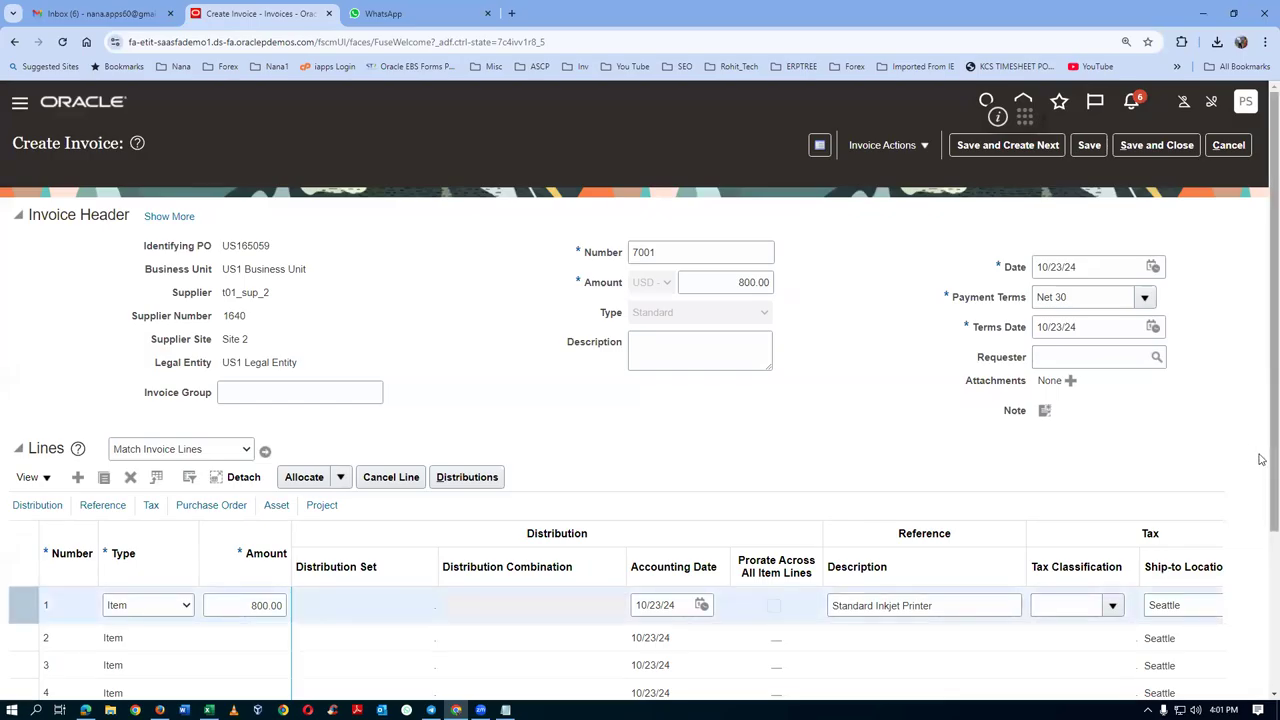
Step: Save invoice 7001
{"action": "scroll", "coordinate": [1262, 460], "scroll_direction": "down", "scroll_amount": 2}
{"action": "scroll", "coordinate": [1262, 582], "scroll_direction": "down", "scroll_amount": 2}
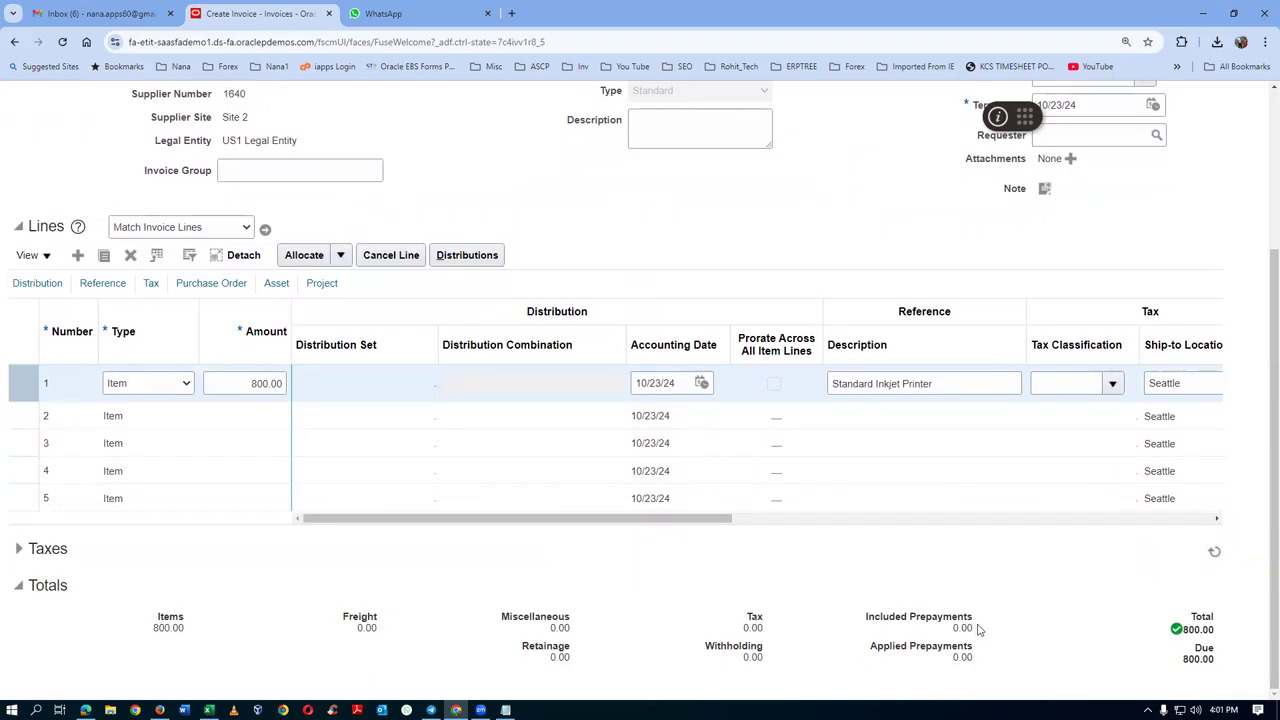
{"action": "scroll", "coordinate": [1125, 522], "scroll_direction": "up", "scroll_amount": 3}
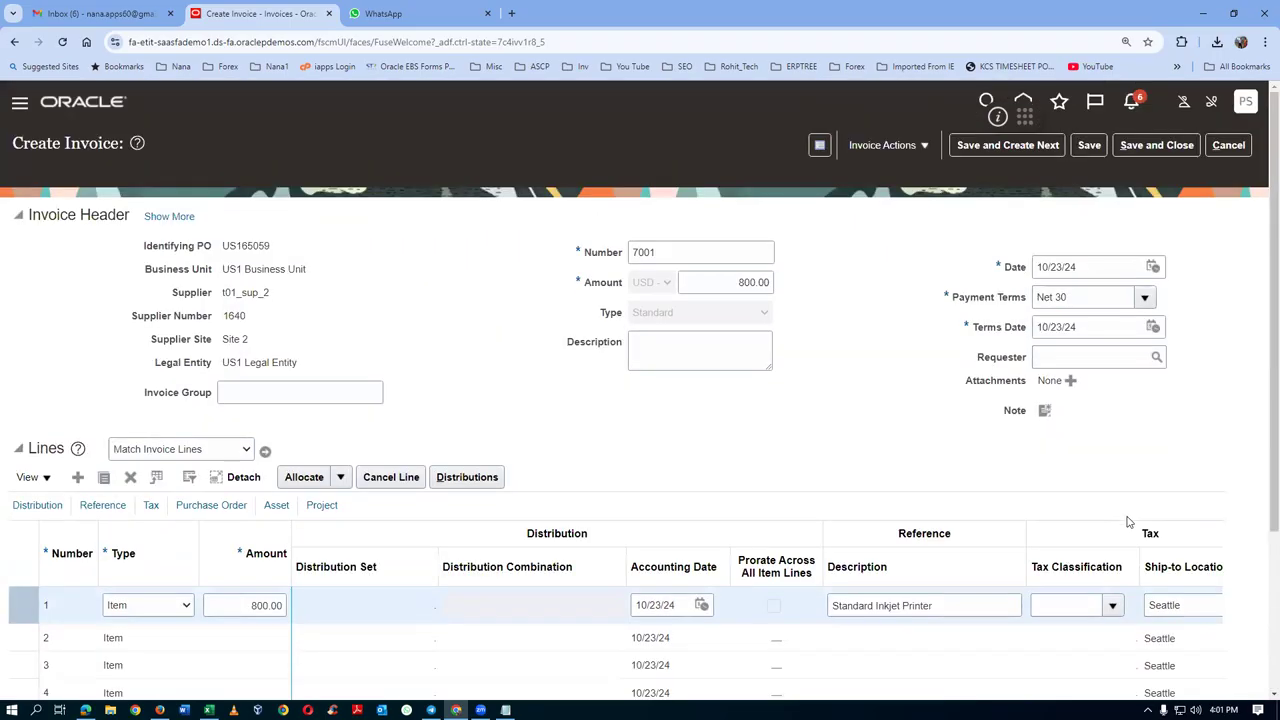
{"action": "left_click", "coordinate": [1089, 145]}
Step: Validate invoice 7001, which leaves it marked Needs revalidation
{"action": "left_click", "coordinate": [893, 147]}
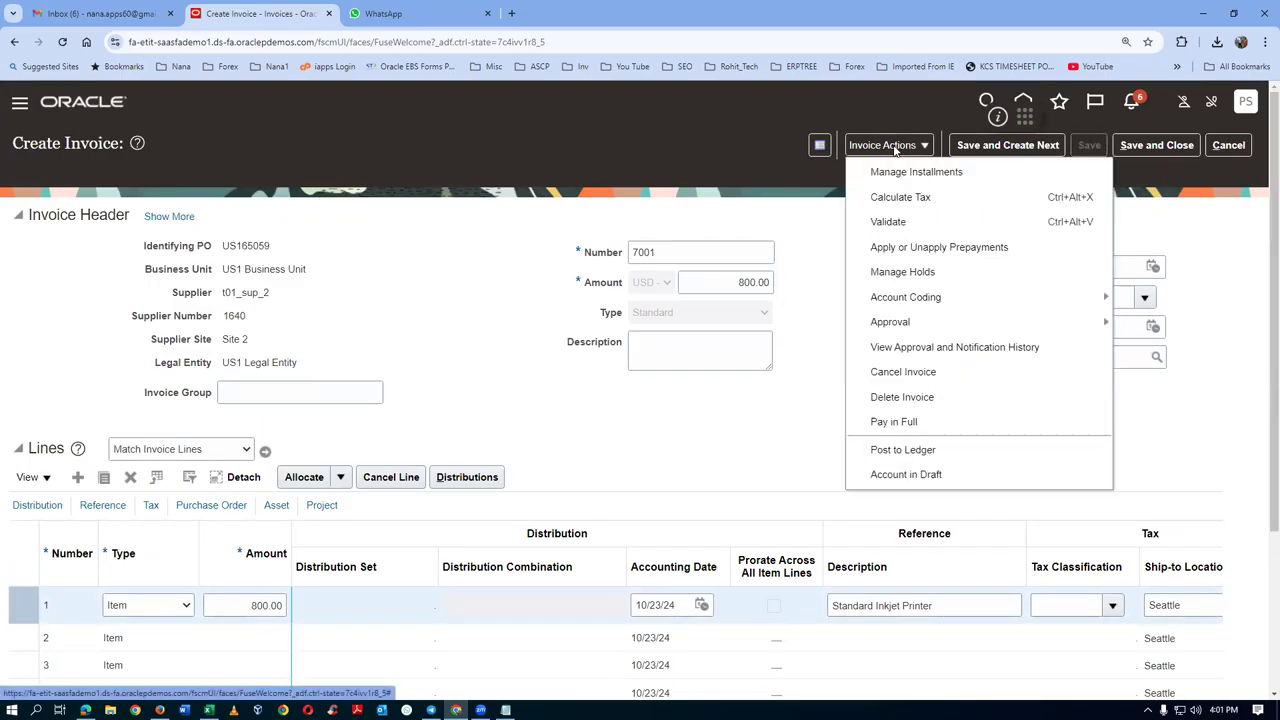
{"action": "left_click", "coordinate": [888, 222]}
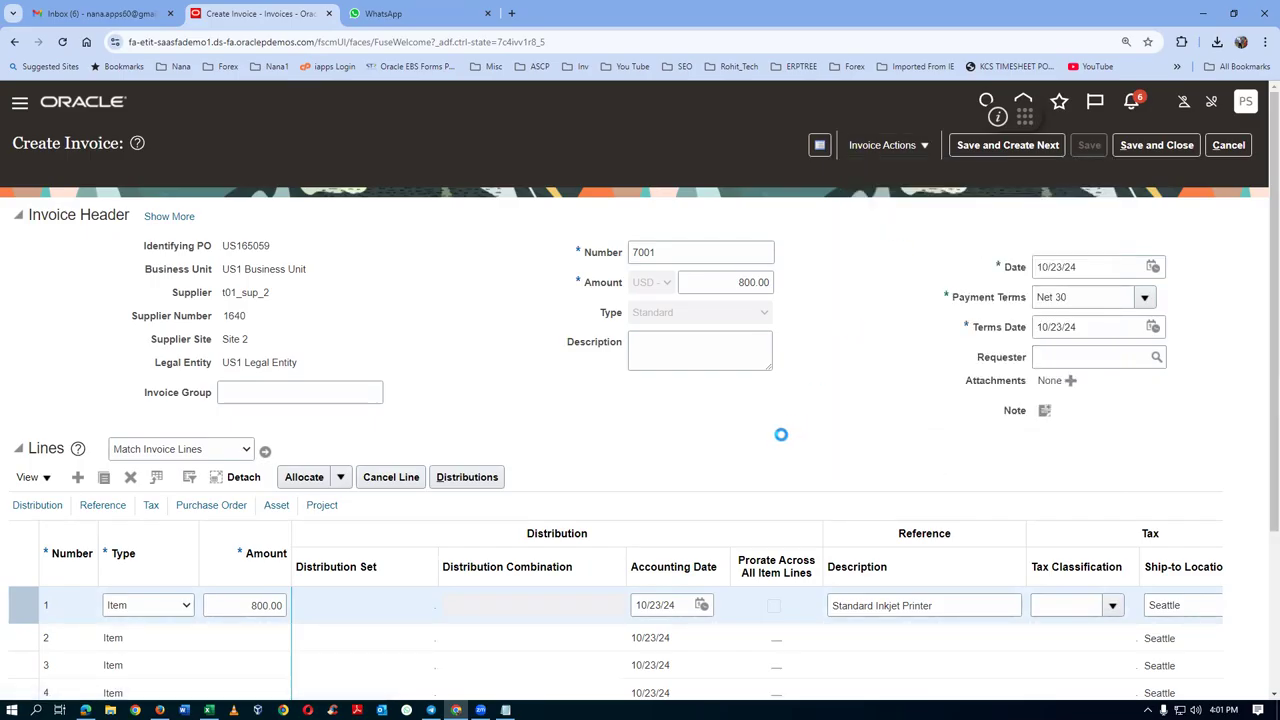
{"action": "scroll", "coordinate": [781, 434], "scroll_direction": "down", "scroll_amount": 2}
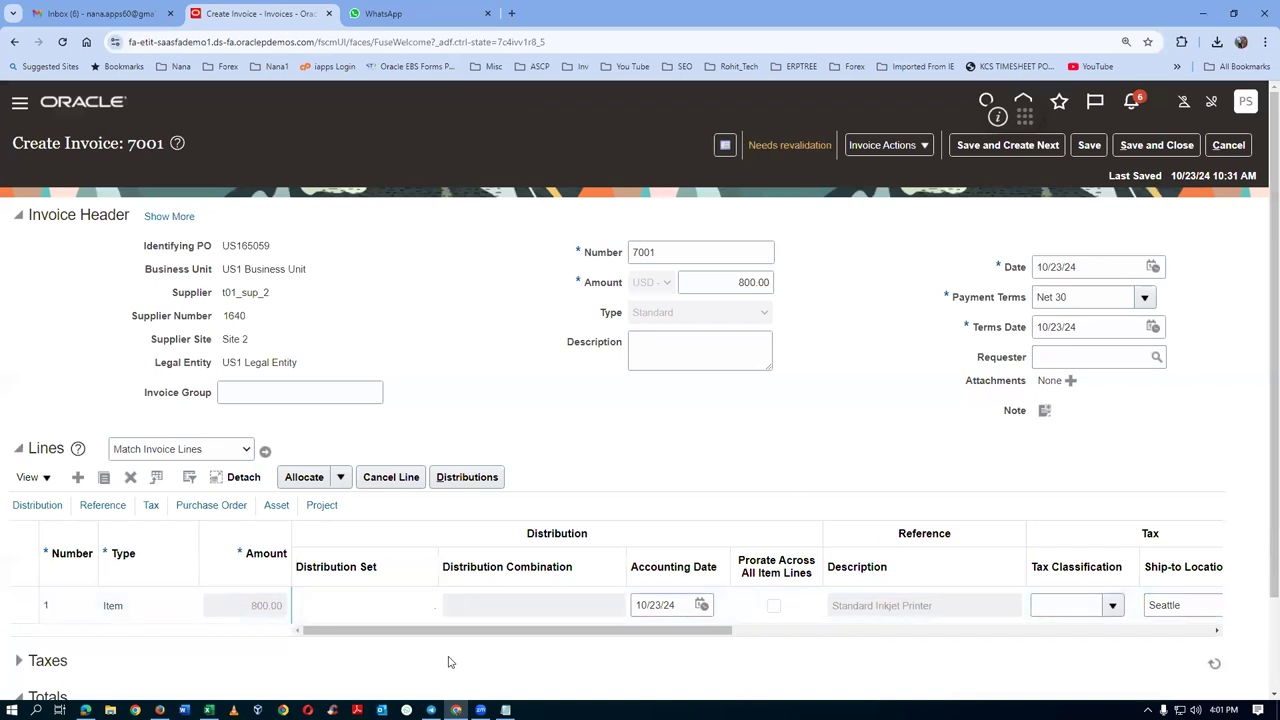
{"action": "left_click_drag", "start_coordinate": [420, 630], "coordinate": [838, 666]}
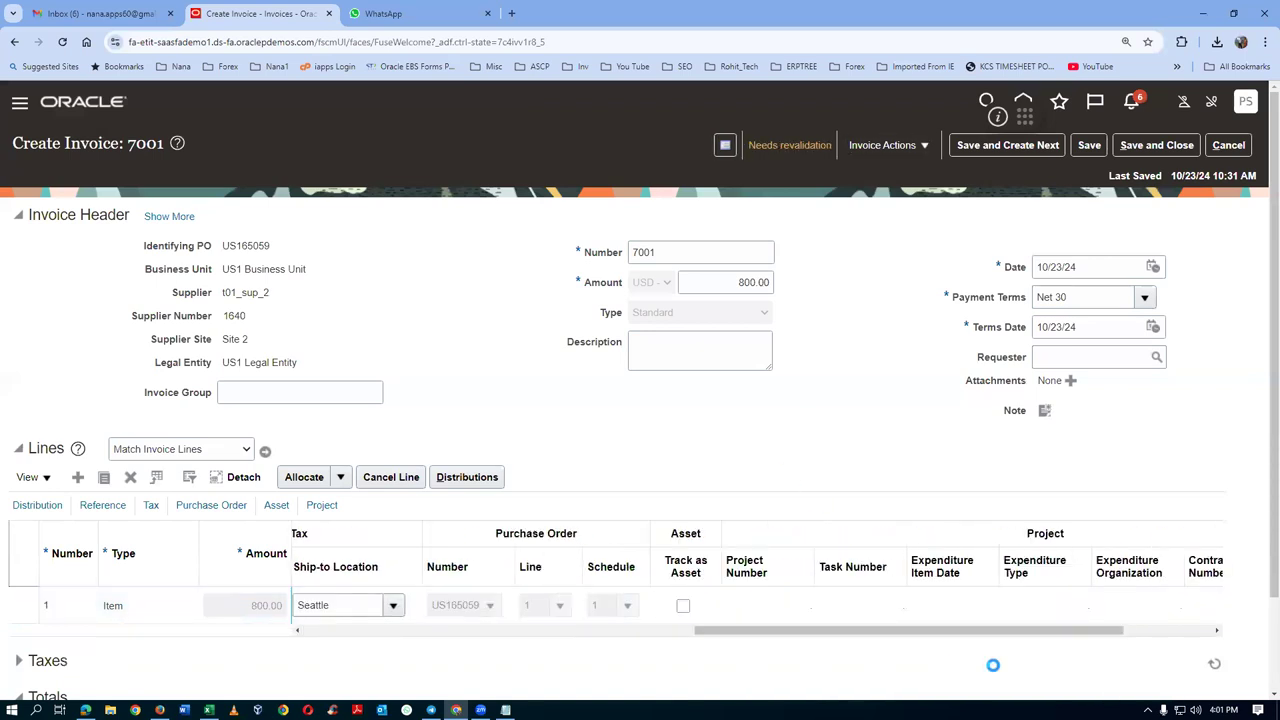
{"action": "left_click_drag", "start_coordinate": [985, 642], "coordinate": [518, 674]}
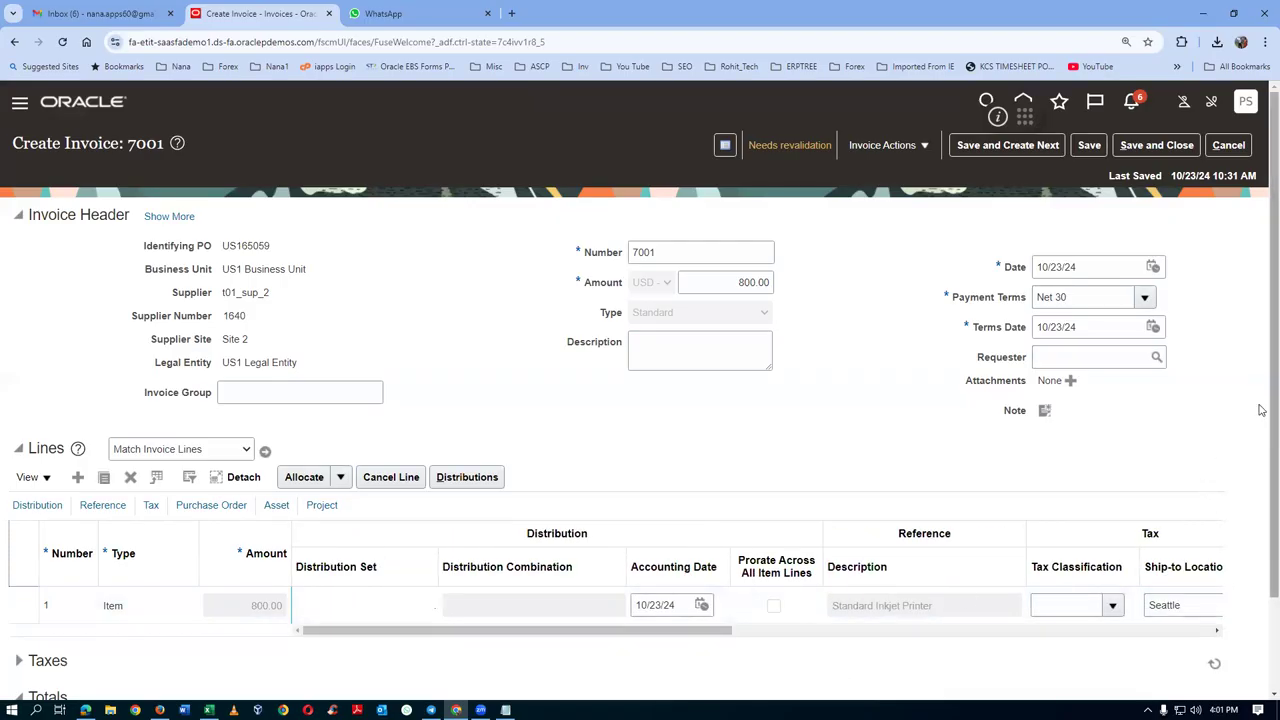
{"action": "scroll", "coordinate": [1261, 406], "scroll_direction": "down", "scroll_amount": 2}
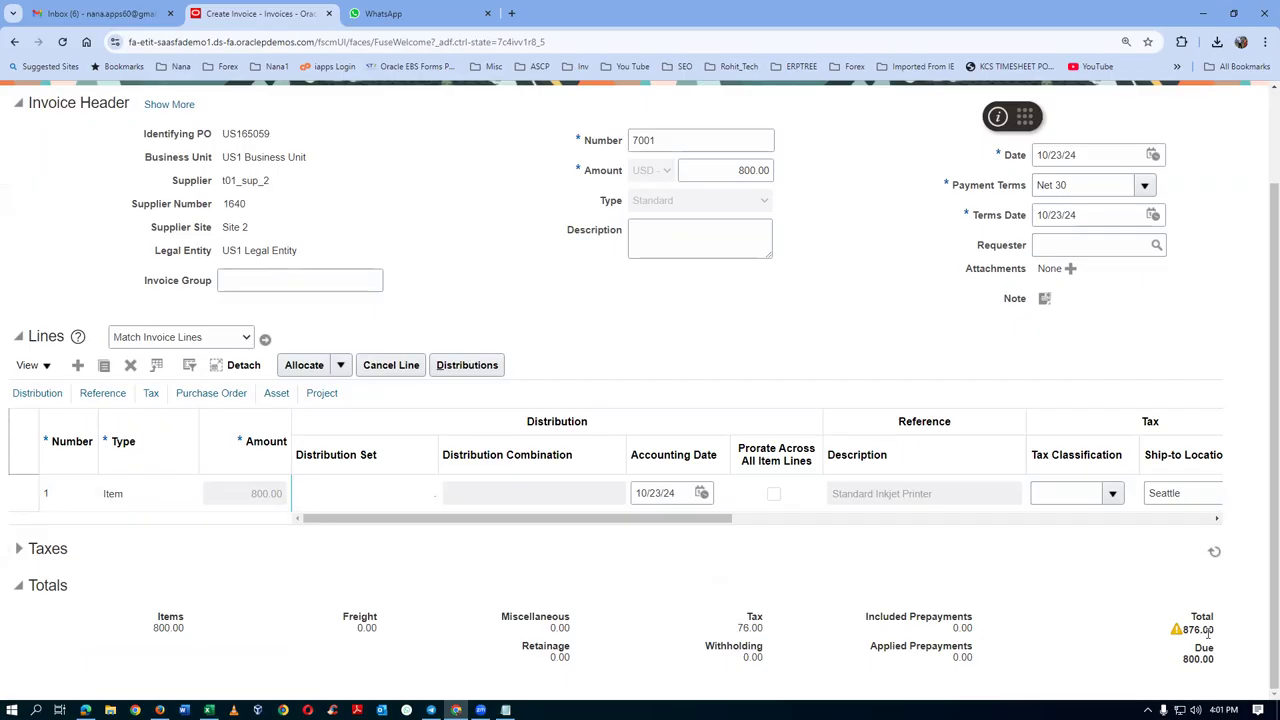
{"action": "scroll", "coordinate": [1261, 432], "scroll_direction": "up", "scroll_amount": 2}
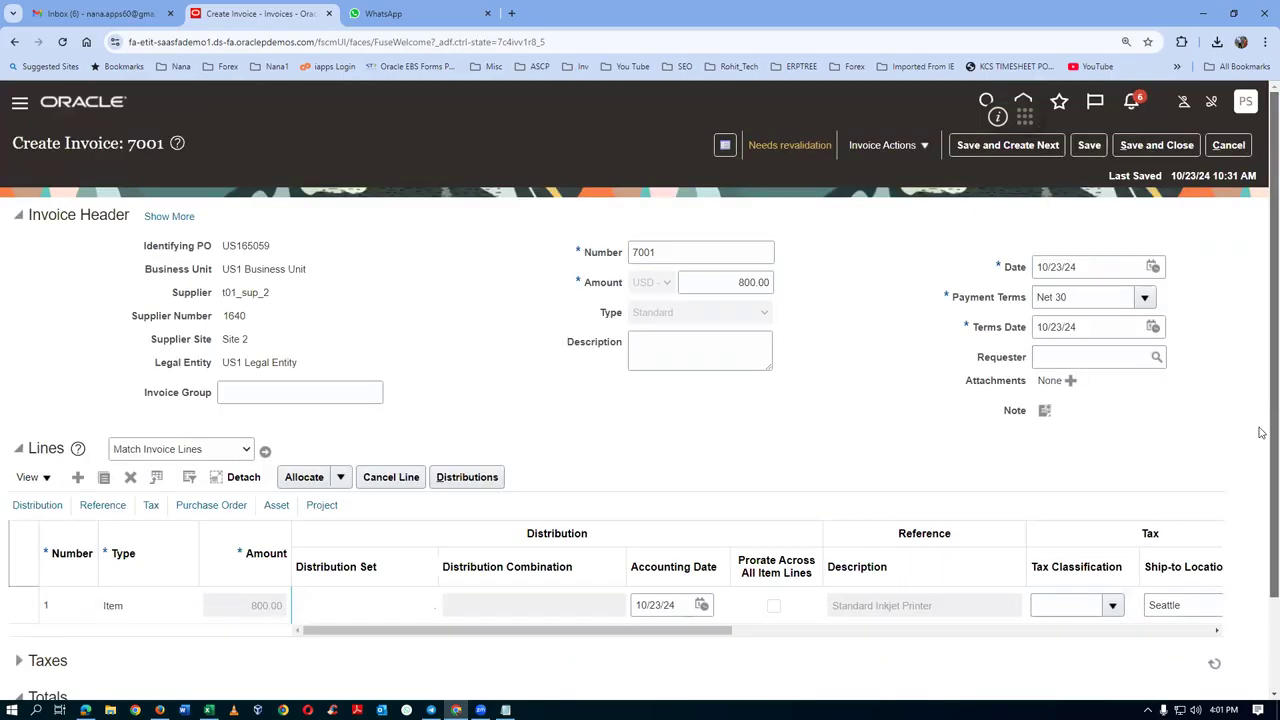
{"action": "double_click", "coordinate": [737, 282]}
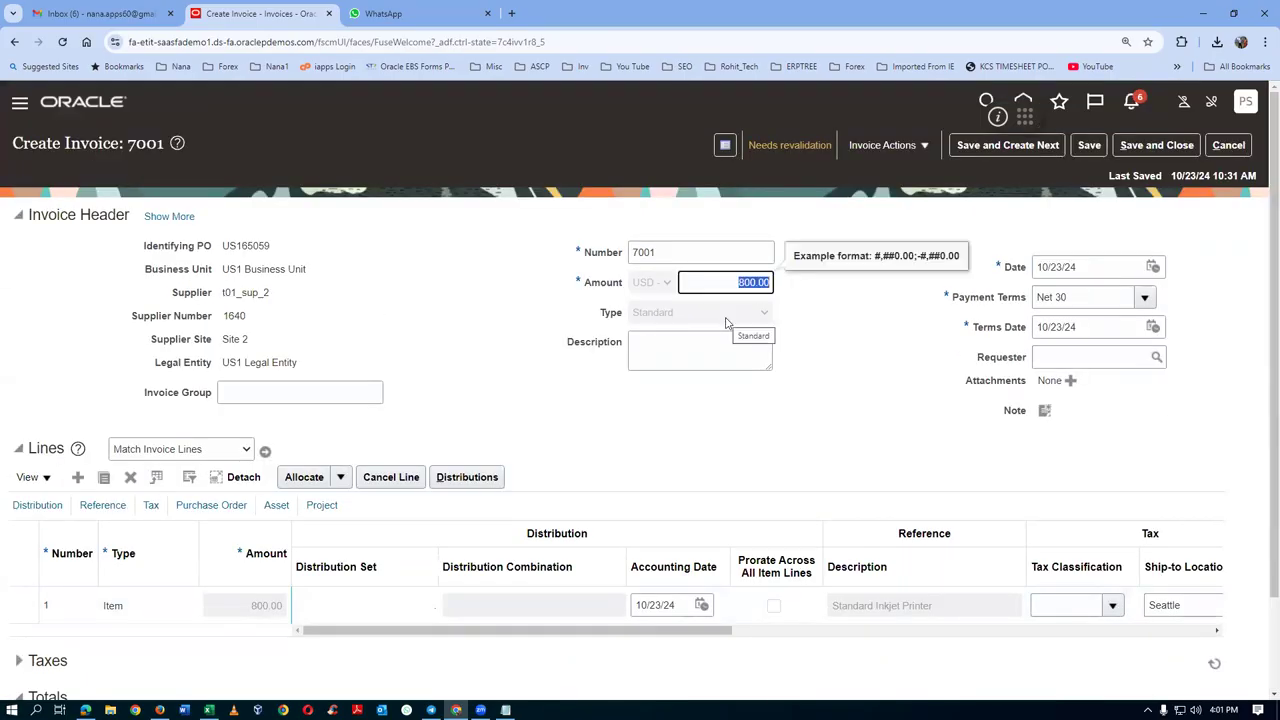
Step: Change the invoice amount to 876.00 to include tax, save, and revalidate it
{"action": "type", "text": "876"}
{"action": "key", "text": "Tab"}
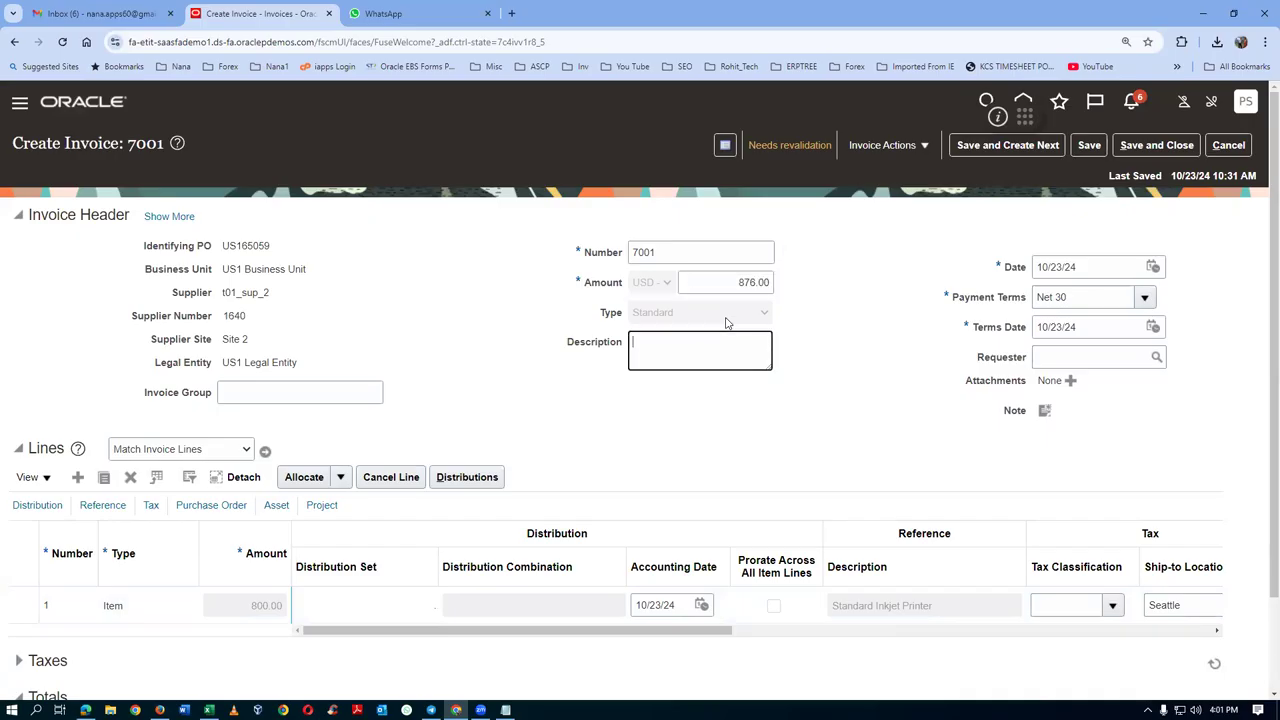
{"action": "left_click", "coordinate": [1089, 145]}
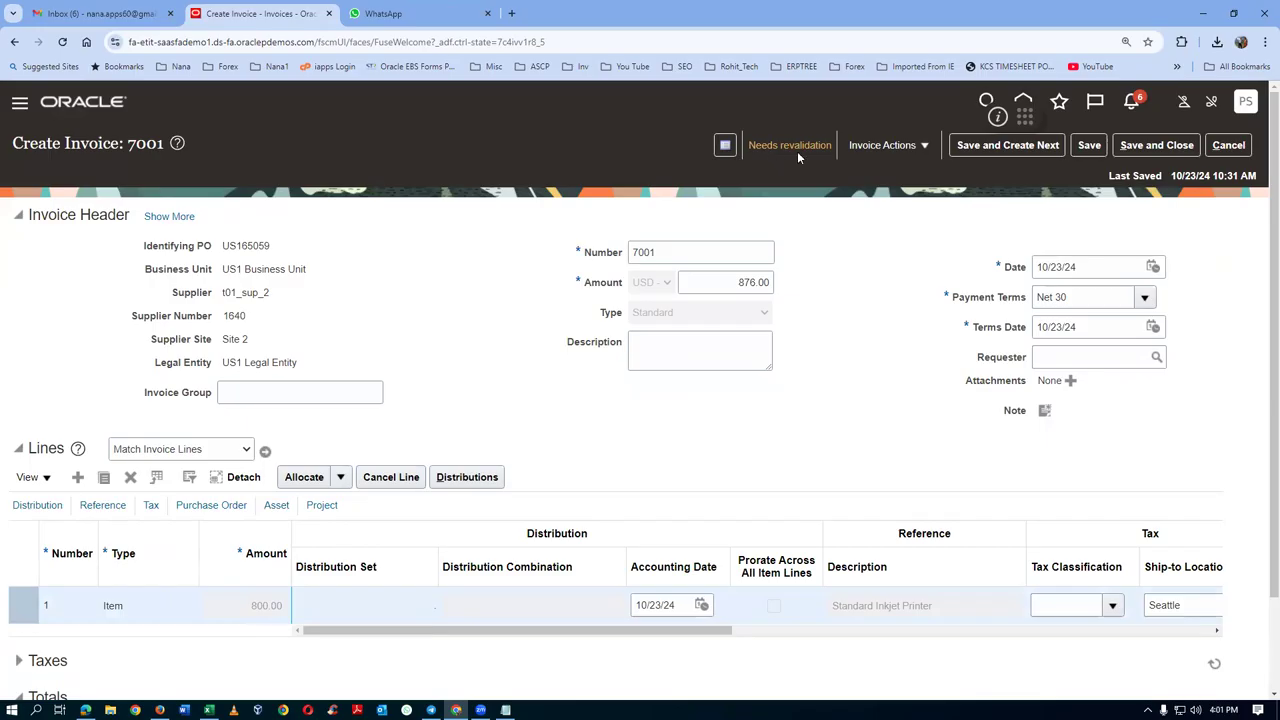
{"action": "left_click", "coordinate": [872, 146]}
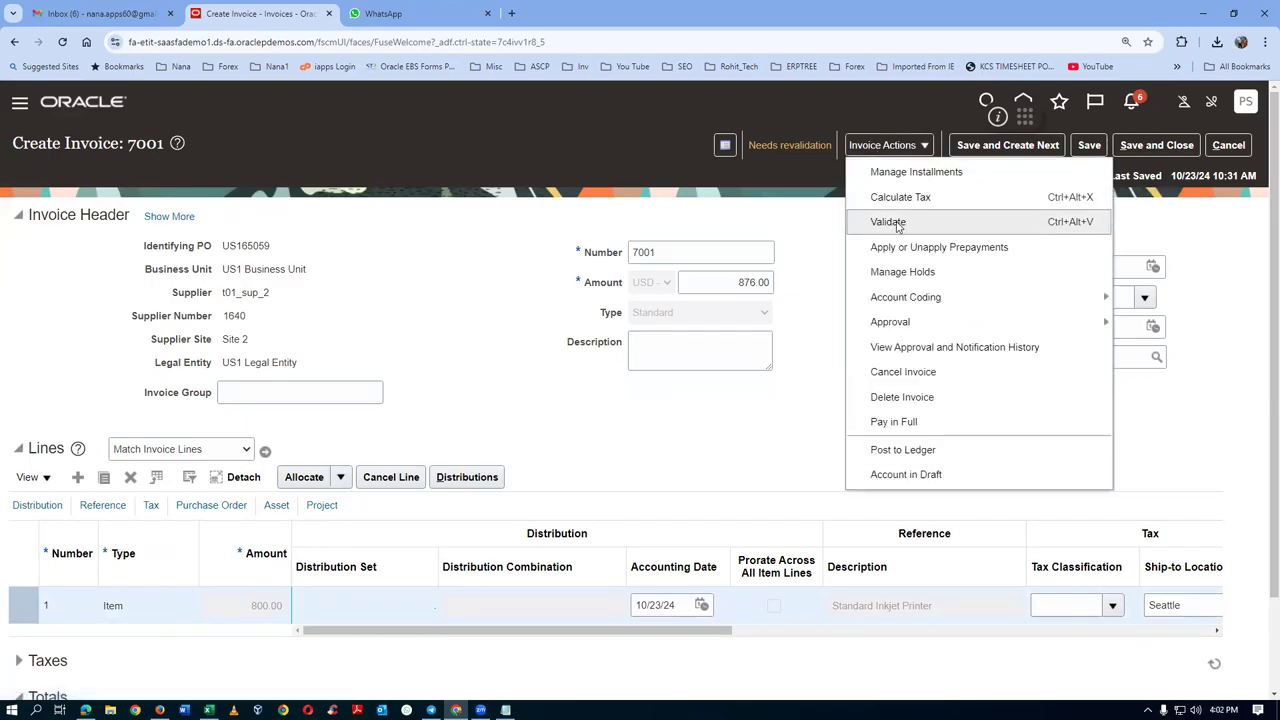
{"action": "left_click", "coordinate": [888, 221]}
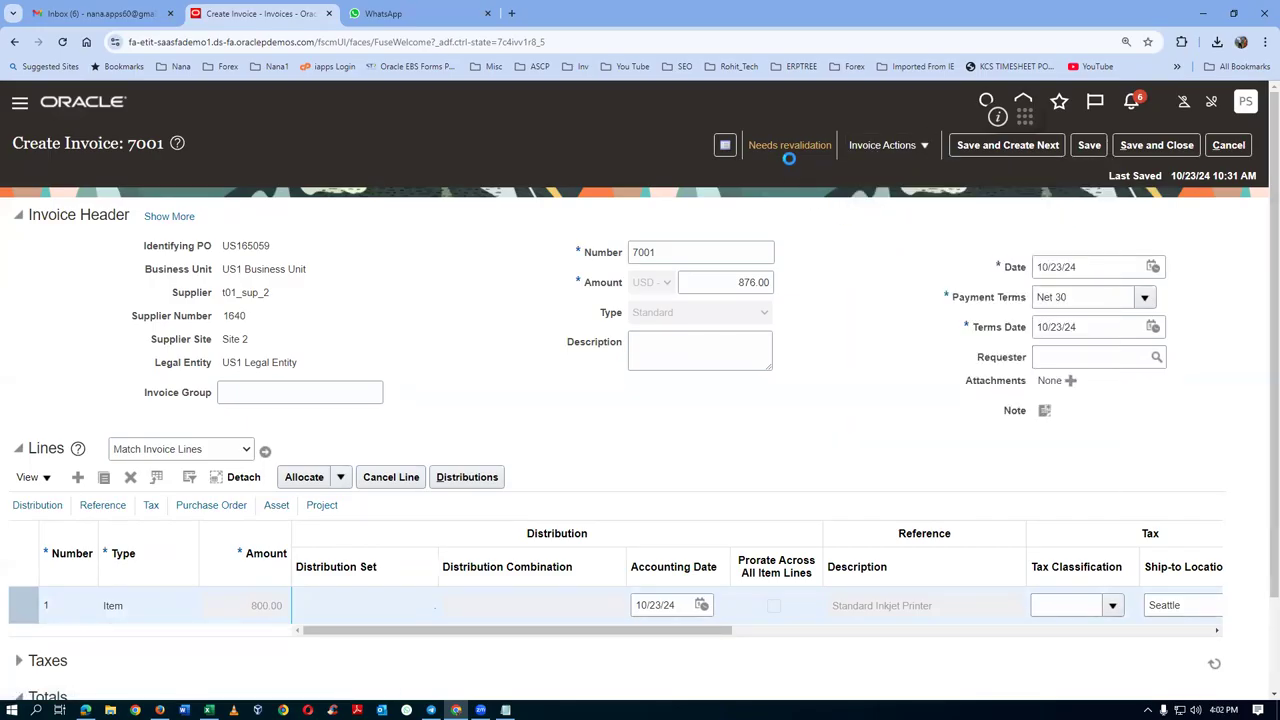
{"action": "left_click", "coordinate": [876, 146]}
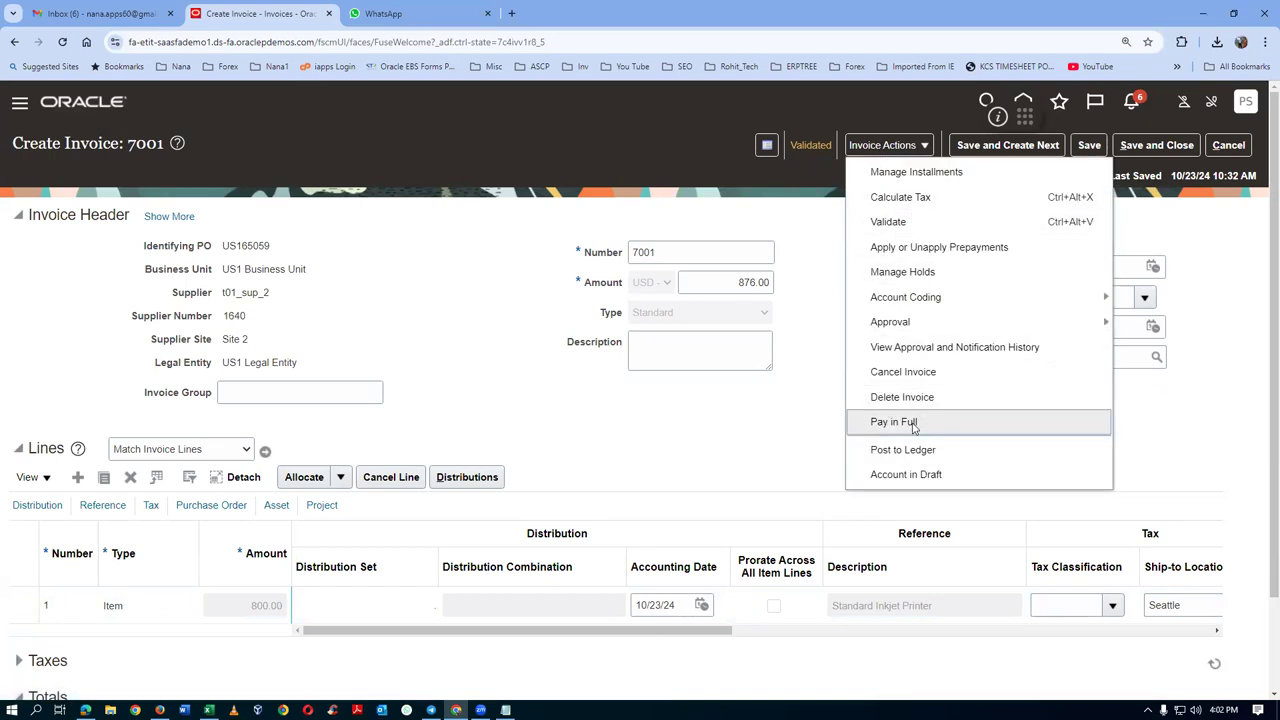
Step: Force-approve invoice 7001, then bring up Pay in Full for 876.00 USD by check
{"action": "left_click", "coordinate": [913, 423]}
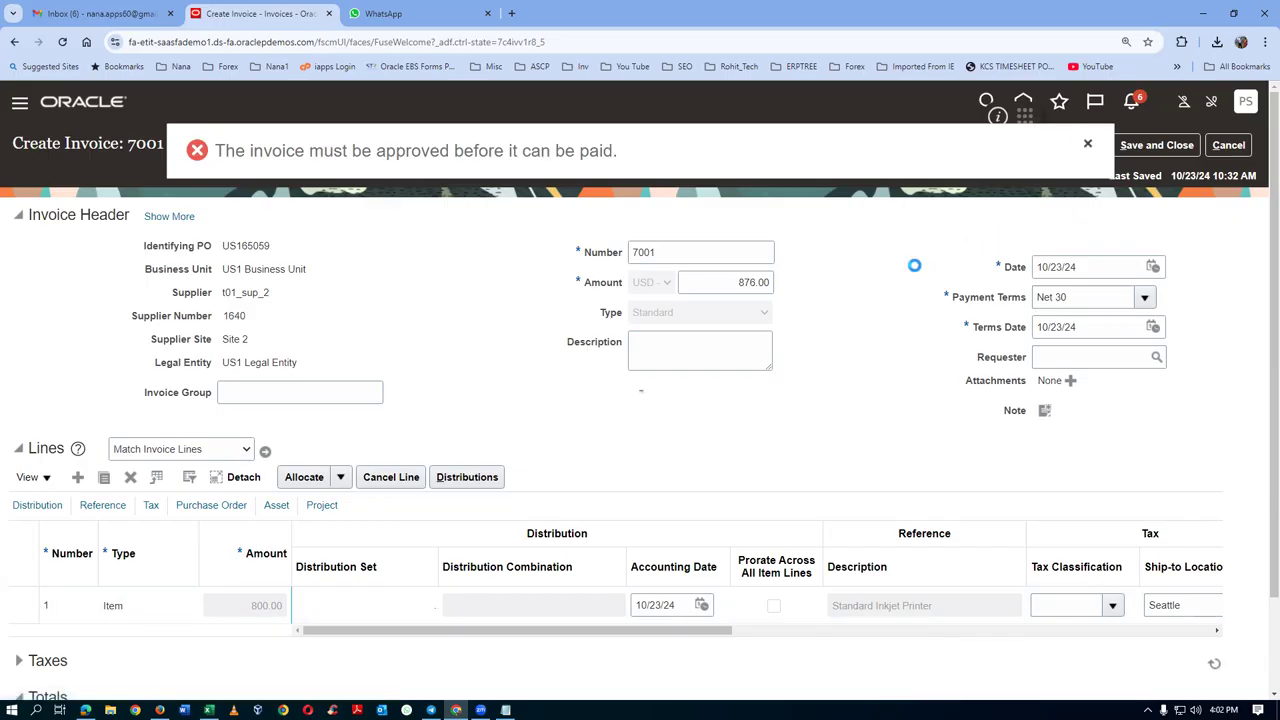
{"action": "left_click", "coordinate": [1083, 145]}
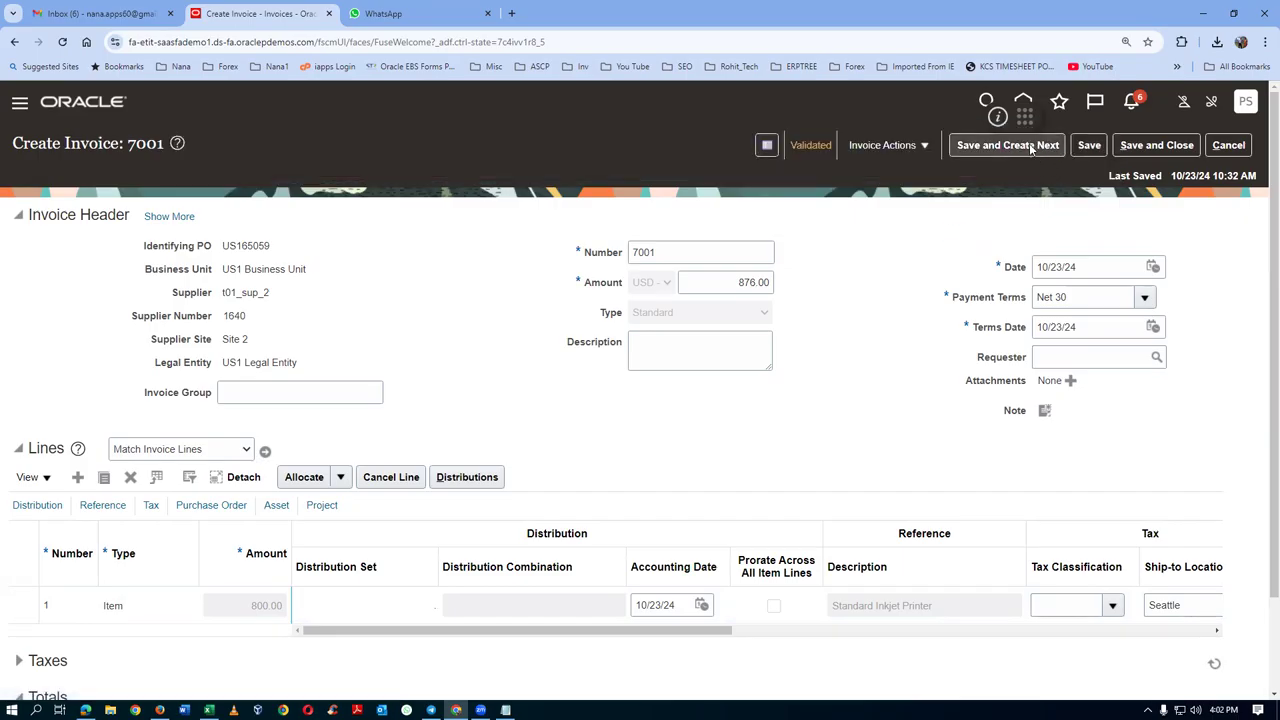
{"action": "left_click", "coordinate": [888, 147]}
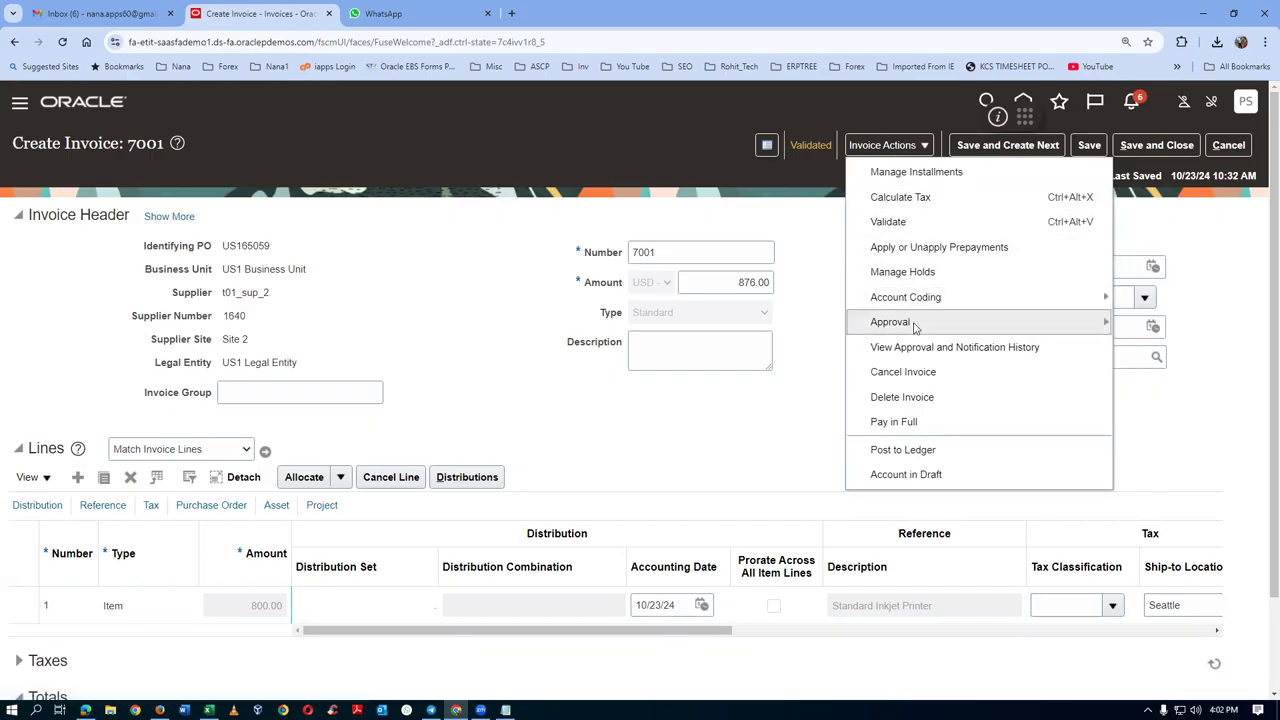
{"action": "mouse_move", "coordinate": [914, 326]}
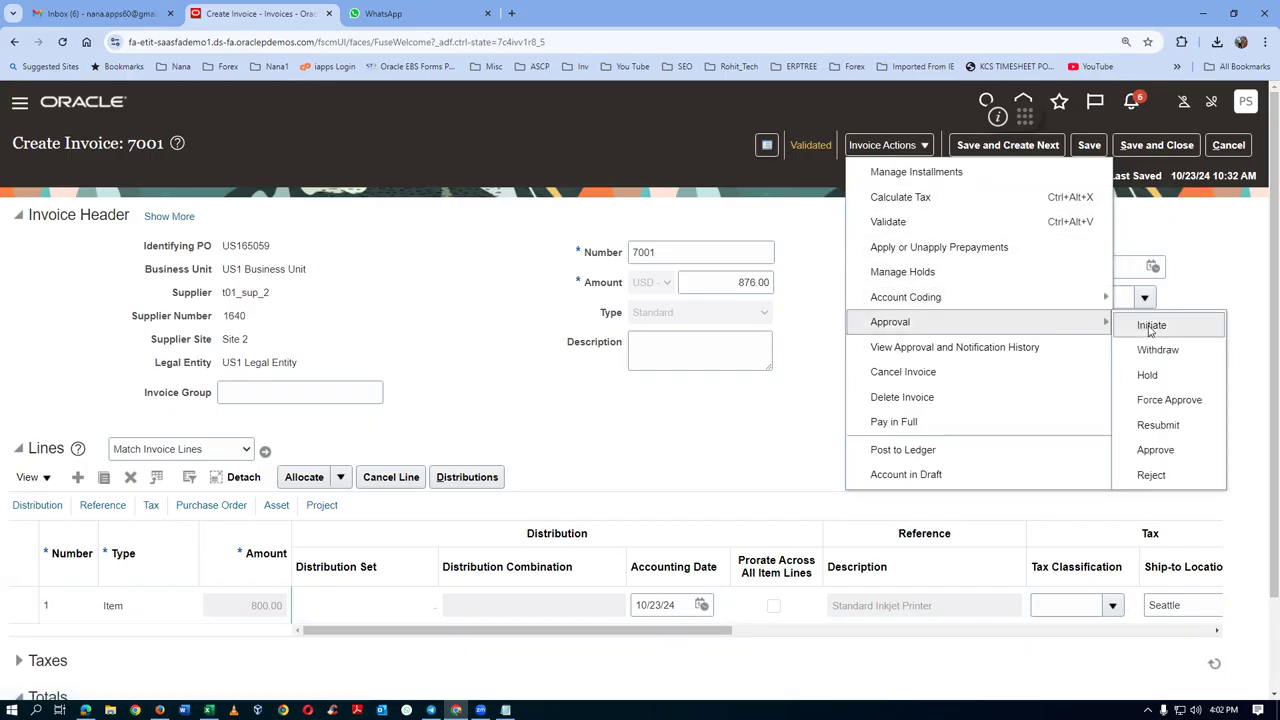
{"action": "left_click", "coordinate": [1177, 401]}
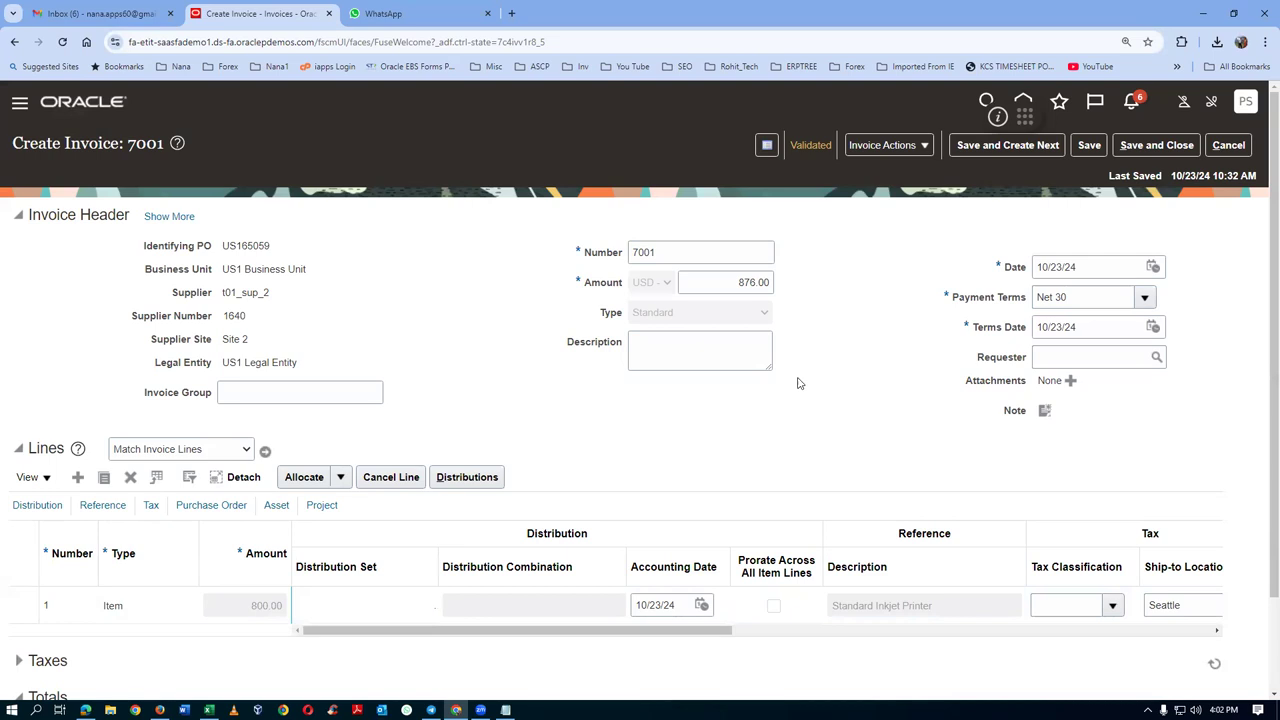
{"action": "left_click", "coordinate": [888, 145]}
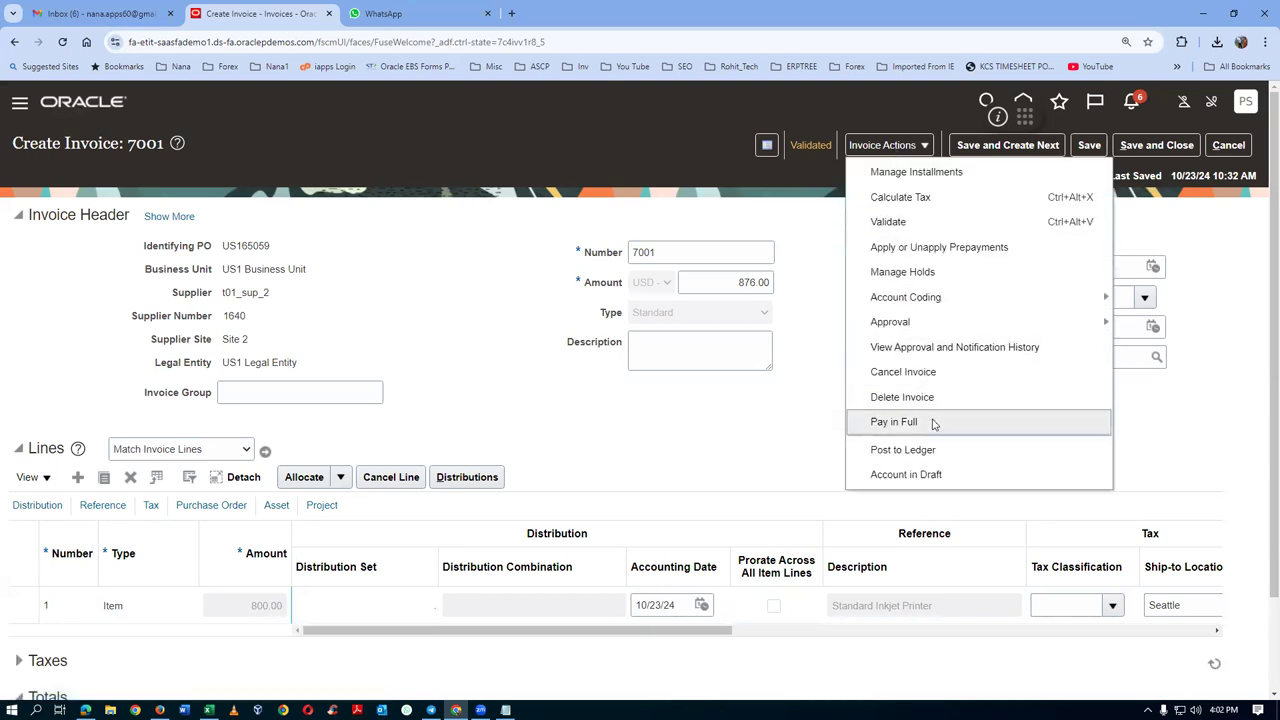
{"action": "left_click", "coordinate": [931, 425]}
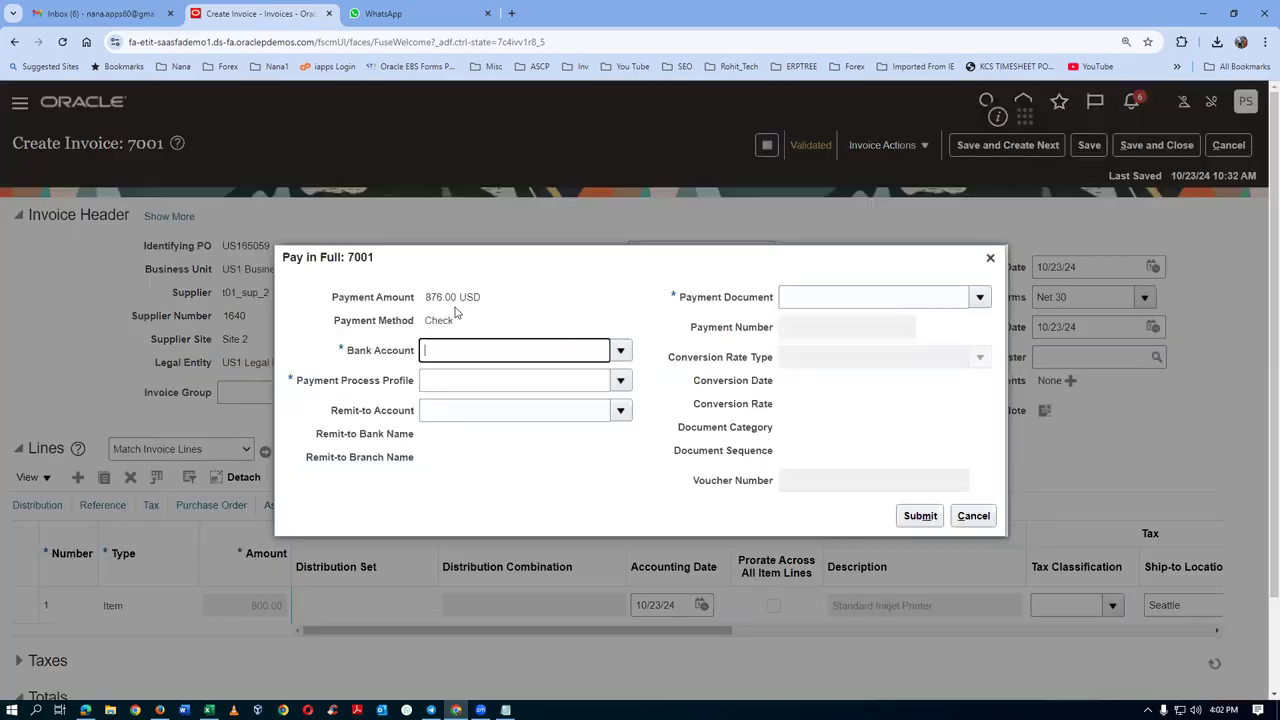
Step: Choose the BofA bank account and the Standard Check payment process profile
{"action": "left_click", "coordinate": [621, 350]}
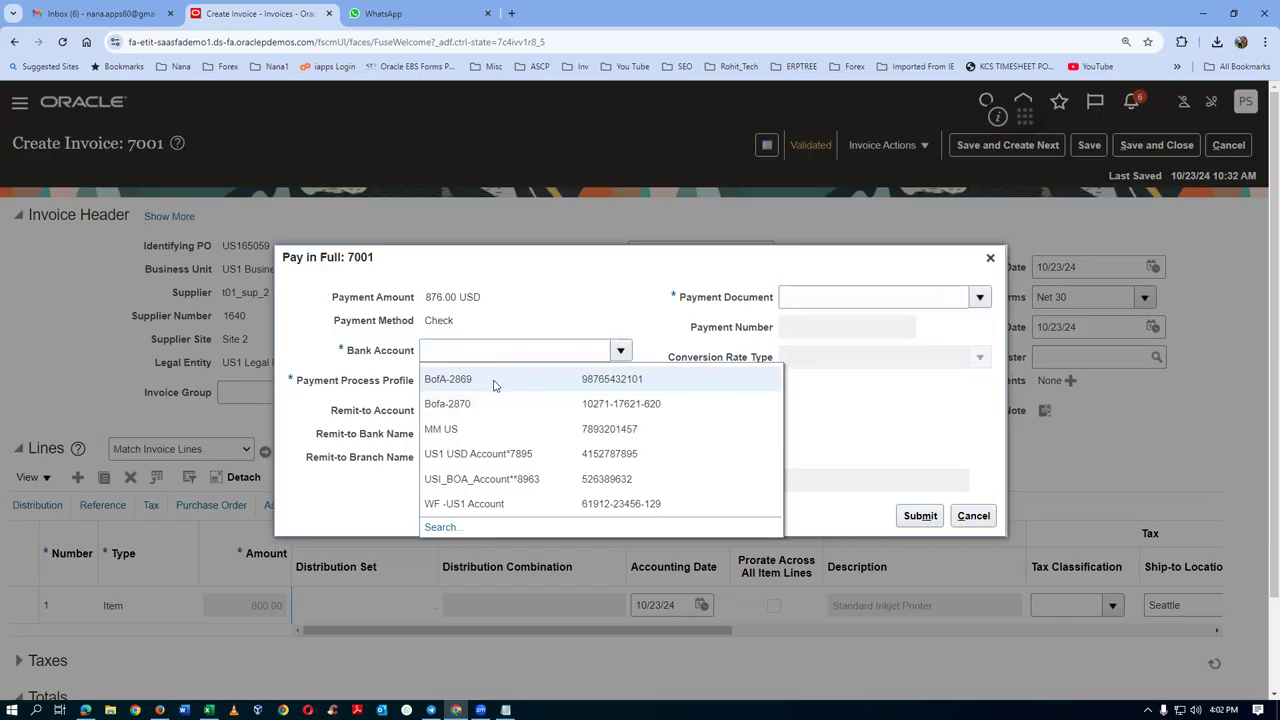
{"action": "left_click", "coordinate": [493, 386]}
{"action": "left_click", "coordinate": [604, 384]}
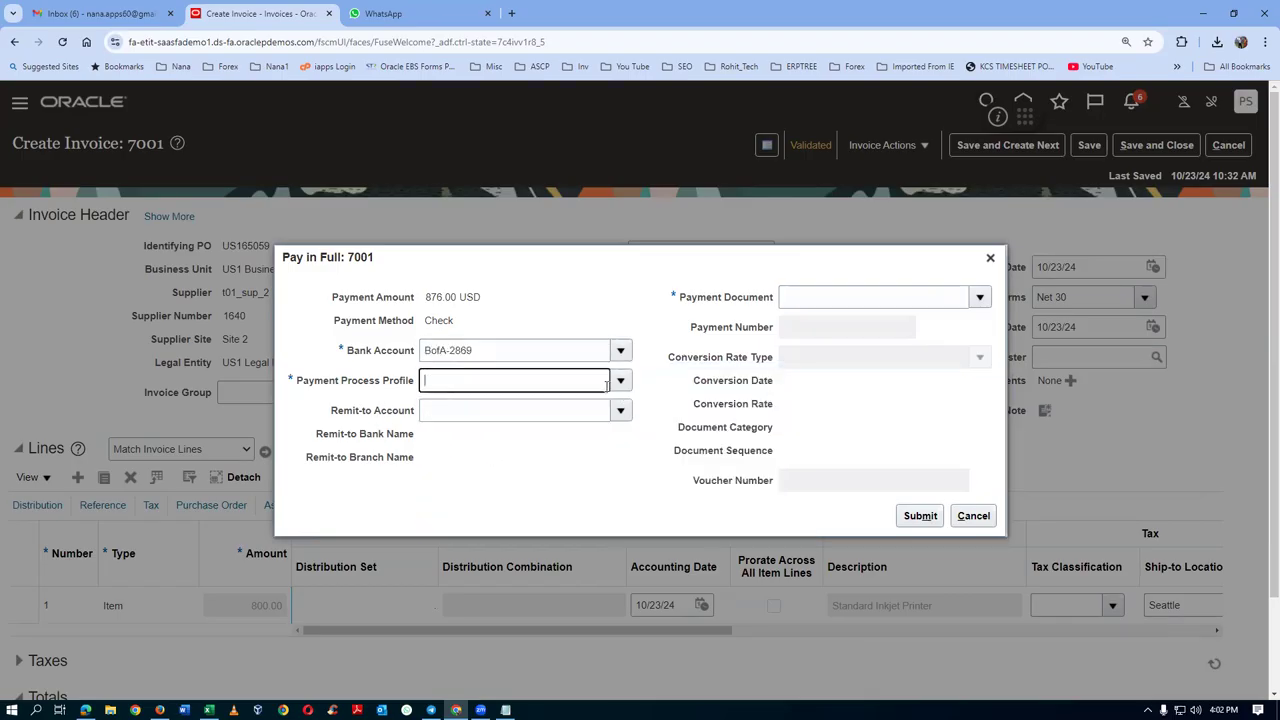
{"action": "left_click", "coordinate": [620, 381]}
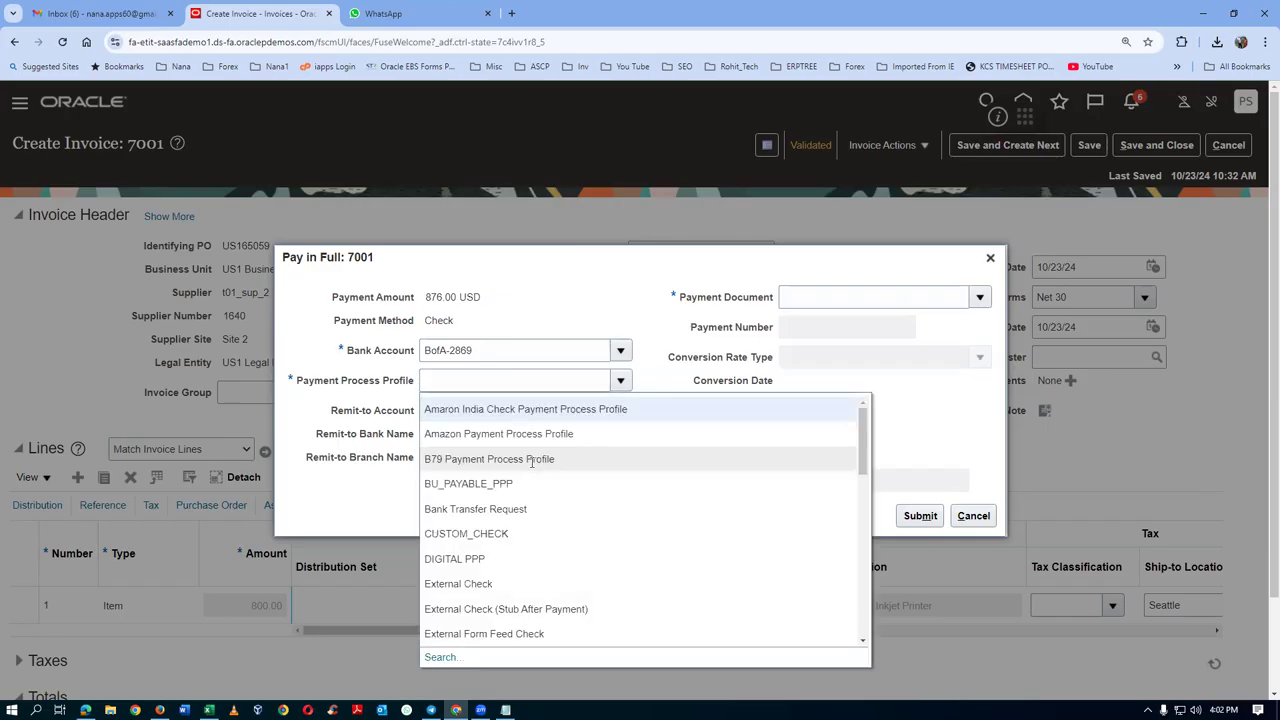
{"action": "left_click", "coordinate": [465, 381]}
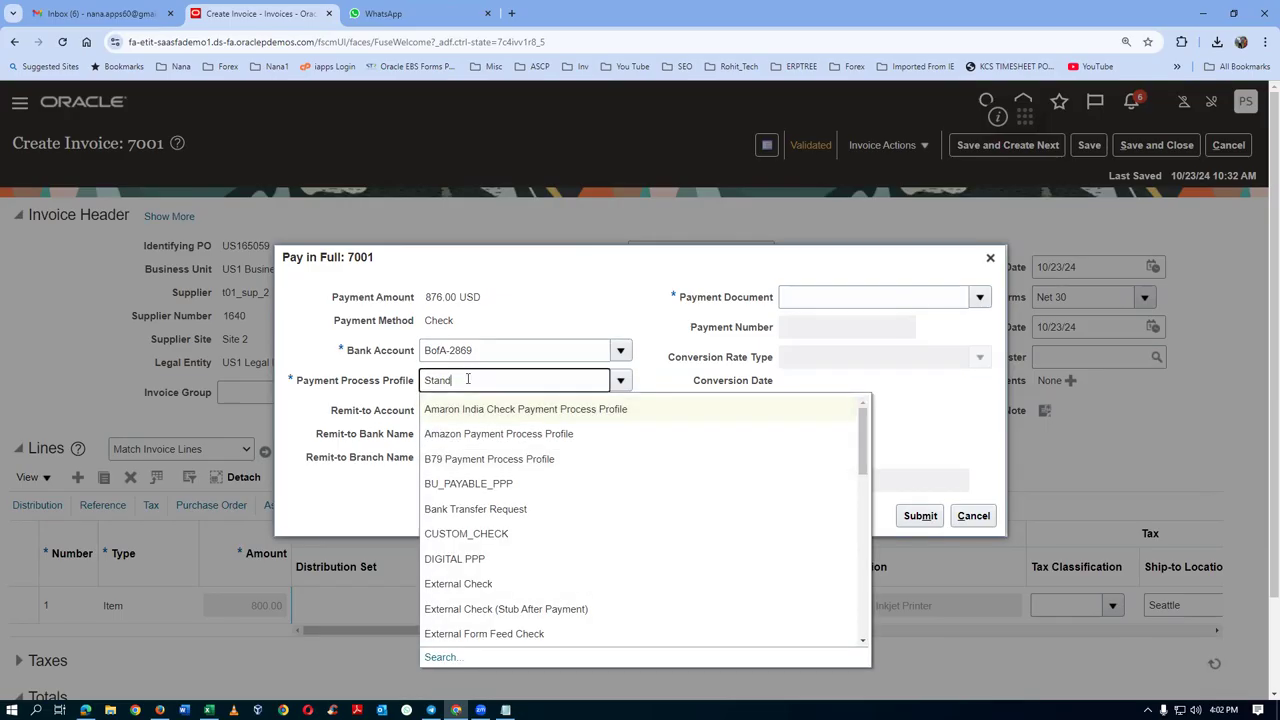
{"action": "key", "text": "Down"}
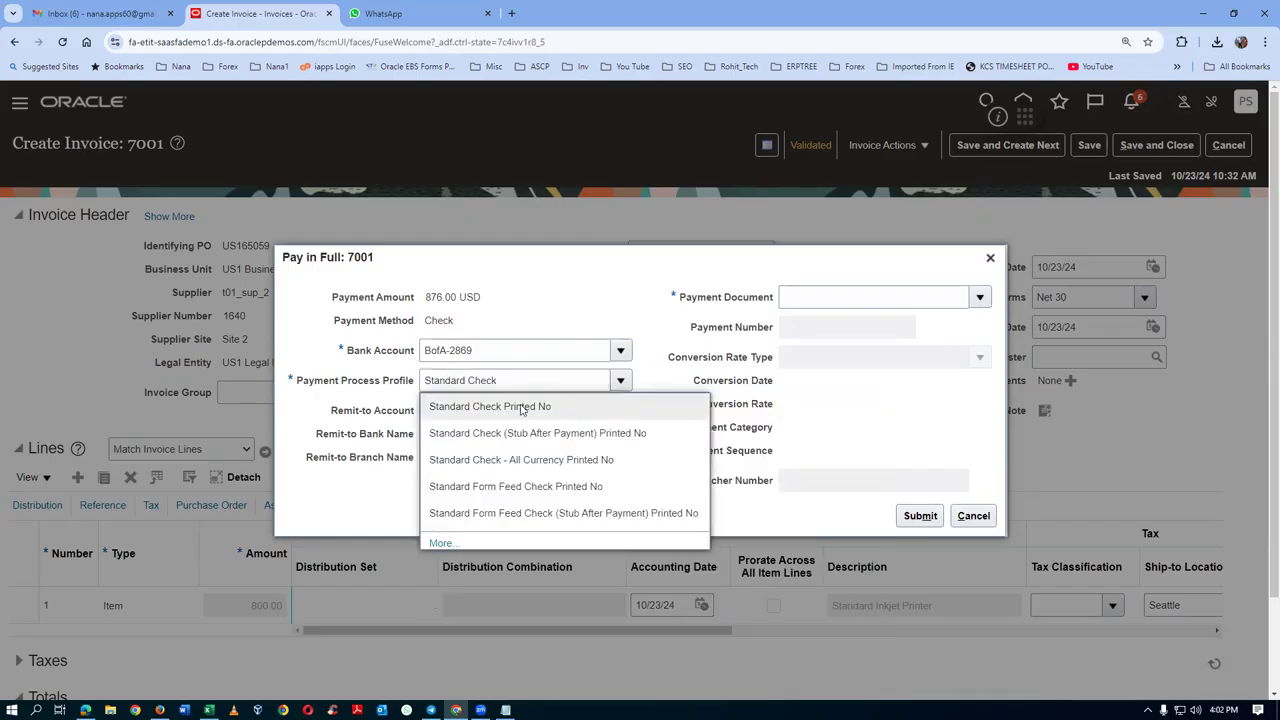
{"action": "left_click", "coordinate": [521, 410]}
{"action": "left_click", "coordinate": [903, 296]}
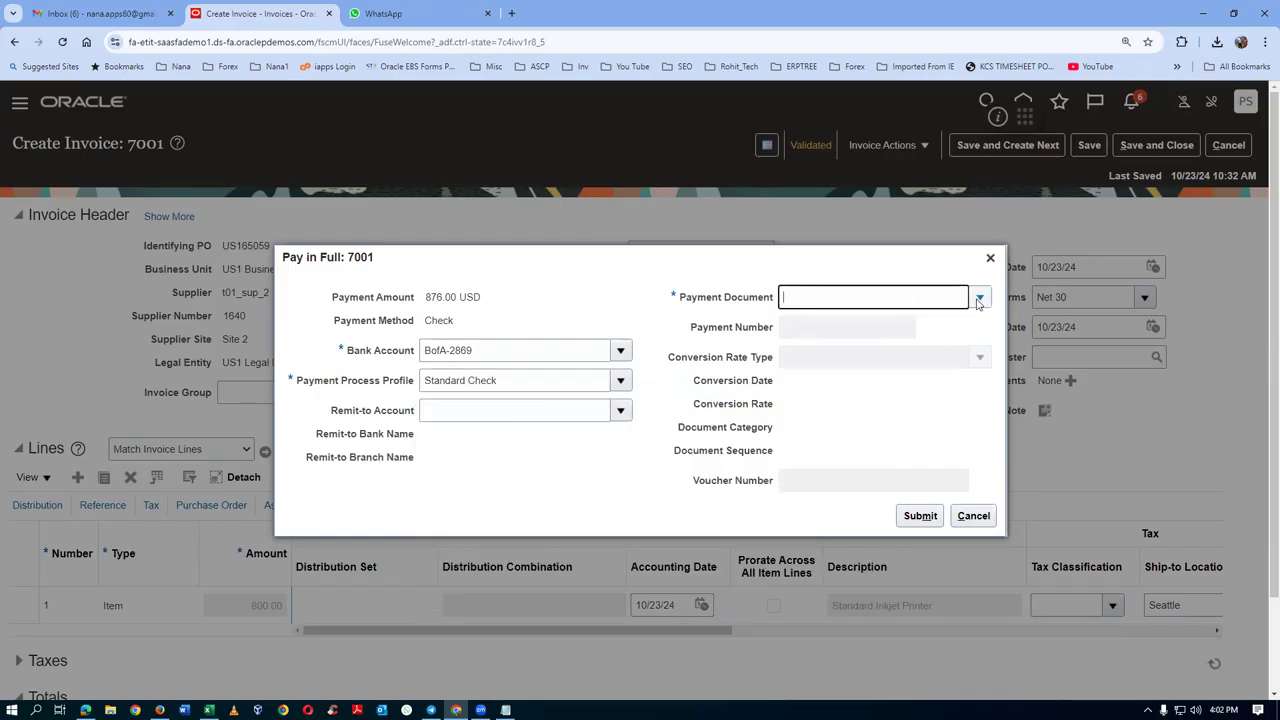
Step: Use Check Stock A and submit, creating payment 4054 for 876.00 USD
{"action": "left_click", "coordinate": [977, 300]}
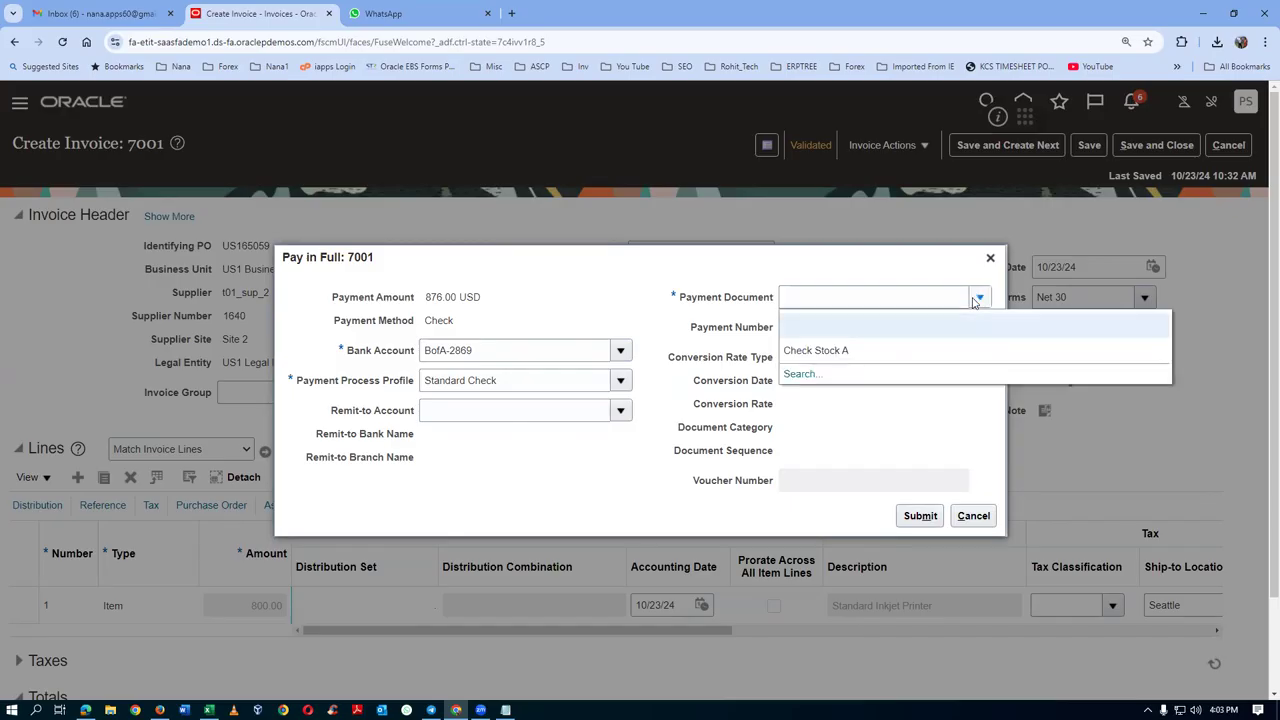
{"action": "left_click", "coordinate": [850, 352]}
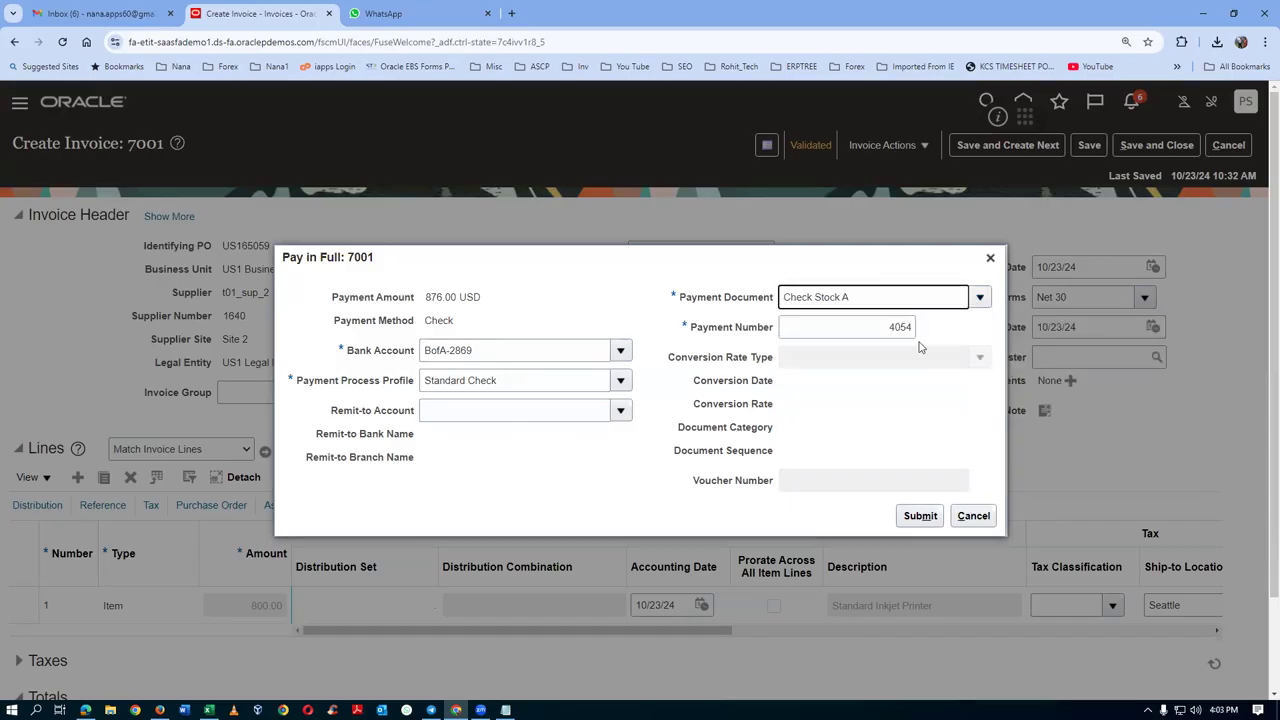
{"action": "left_click", "coordinate": [920, 518]}
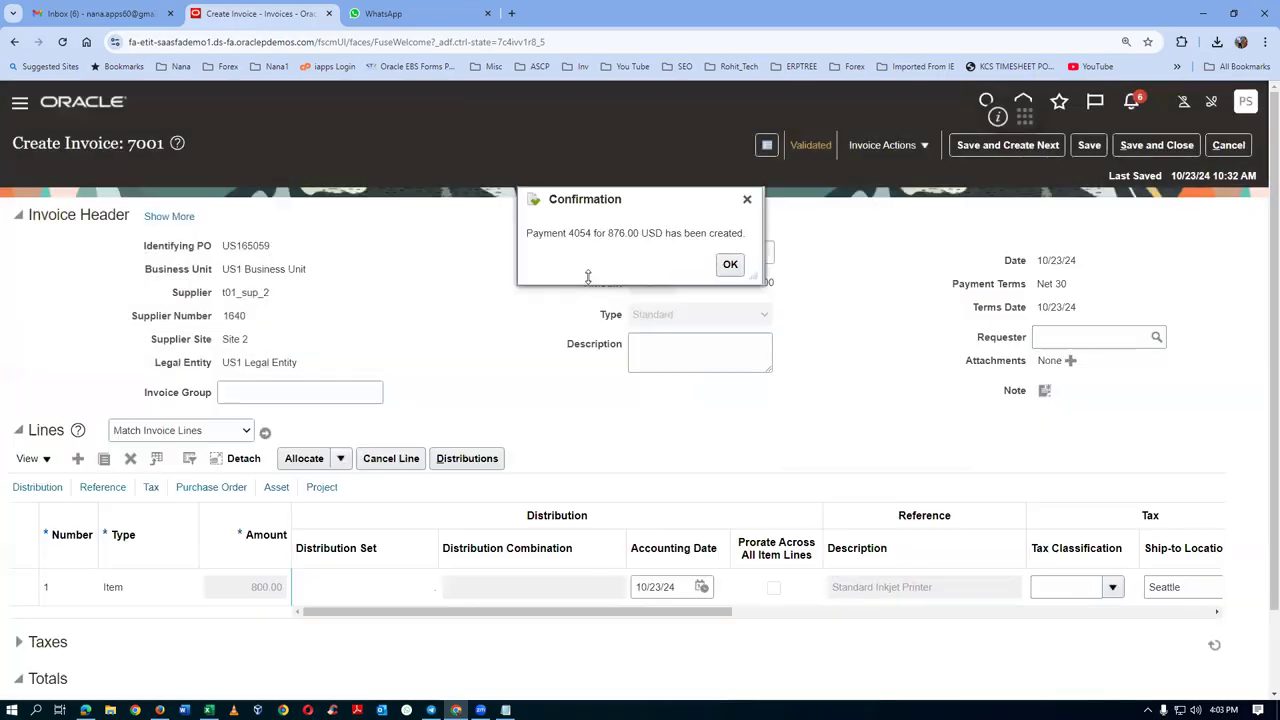
{"action": "left_click", "coordinate": [729, 264]}
{"action": "left_click", "coordinate": [906, 146]}
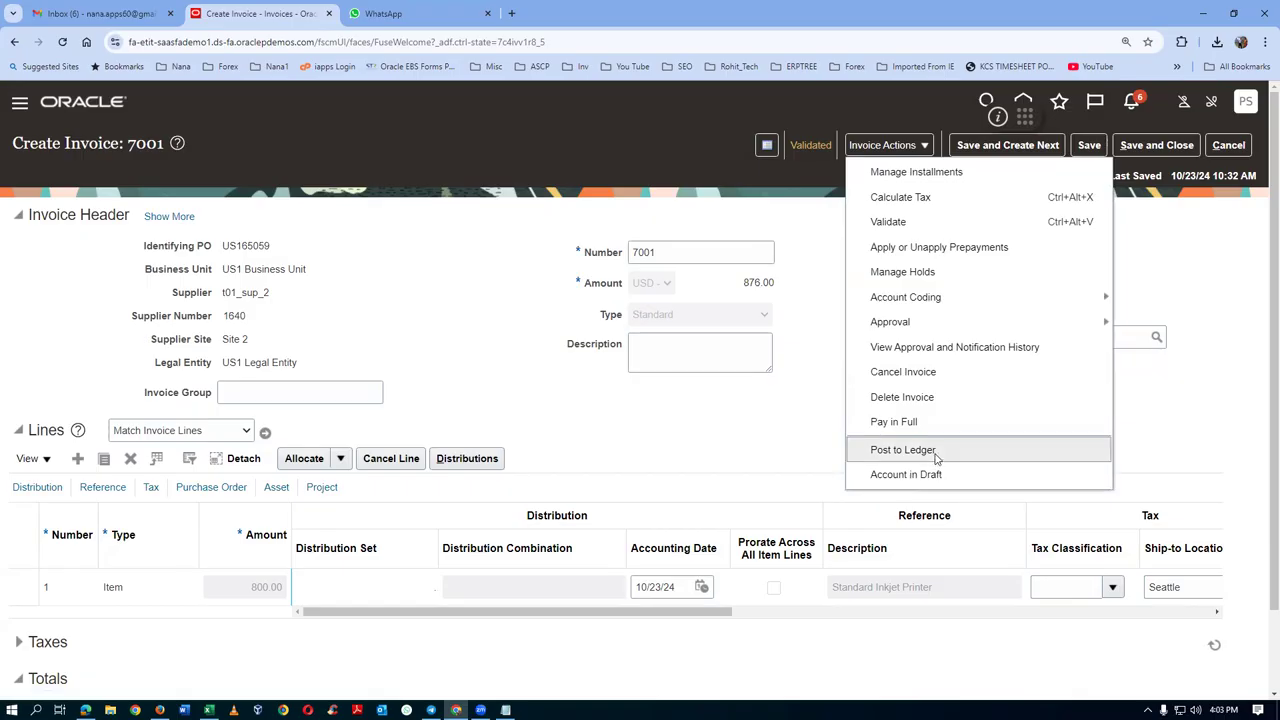
Step: Post invoice 7001's accounting to the ledger
{"action": "left_click", "coordinate": [903, 450]}
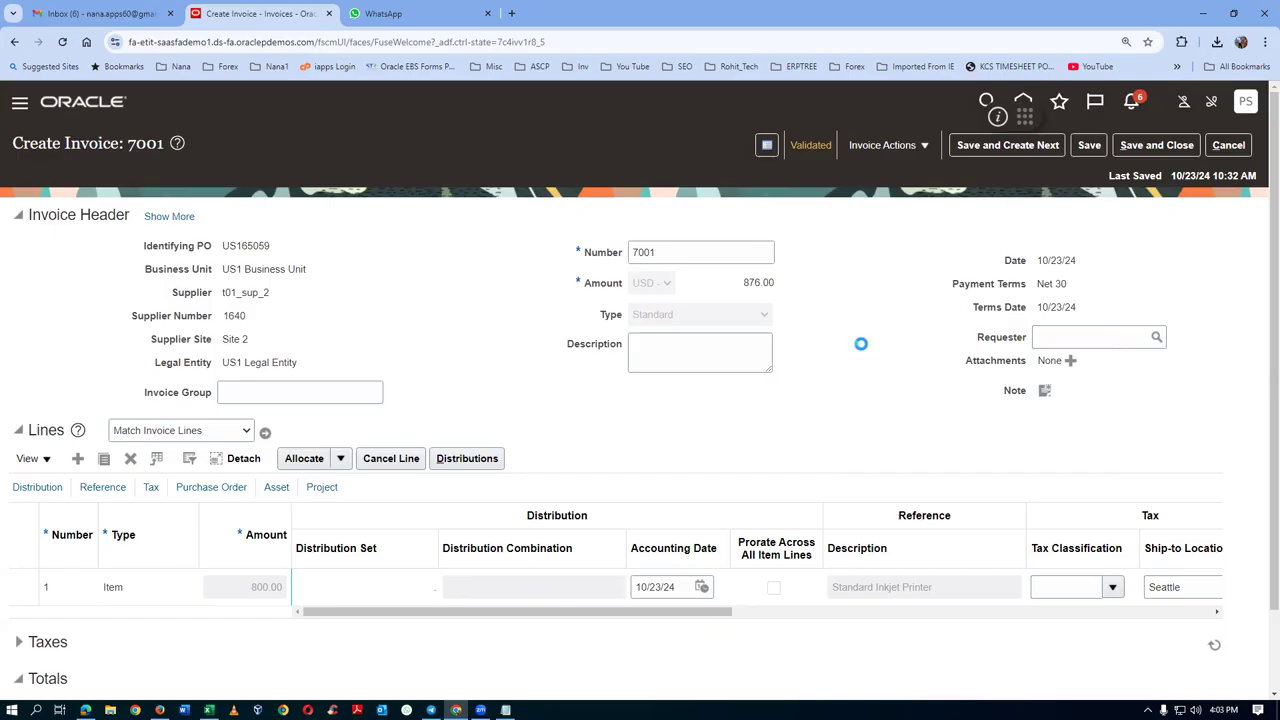
{"action": "right_click", "coordinate": [233, 13]}
Step: Duplicate the invoice tab and cut its URL back to FuseWelcome? to load the Fusion home page
{"action": "left_click", "coordinate": [283, 130]}
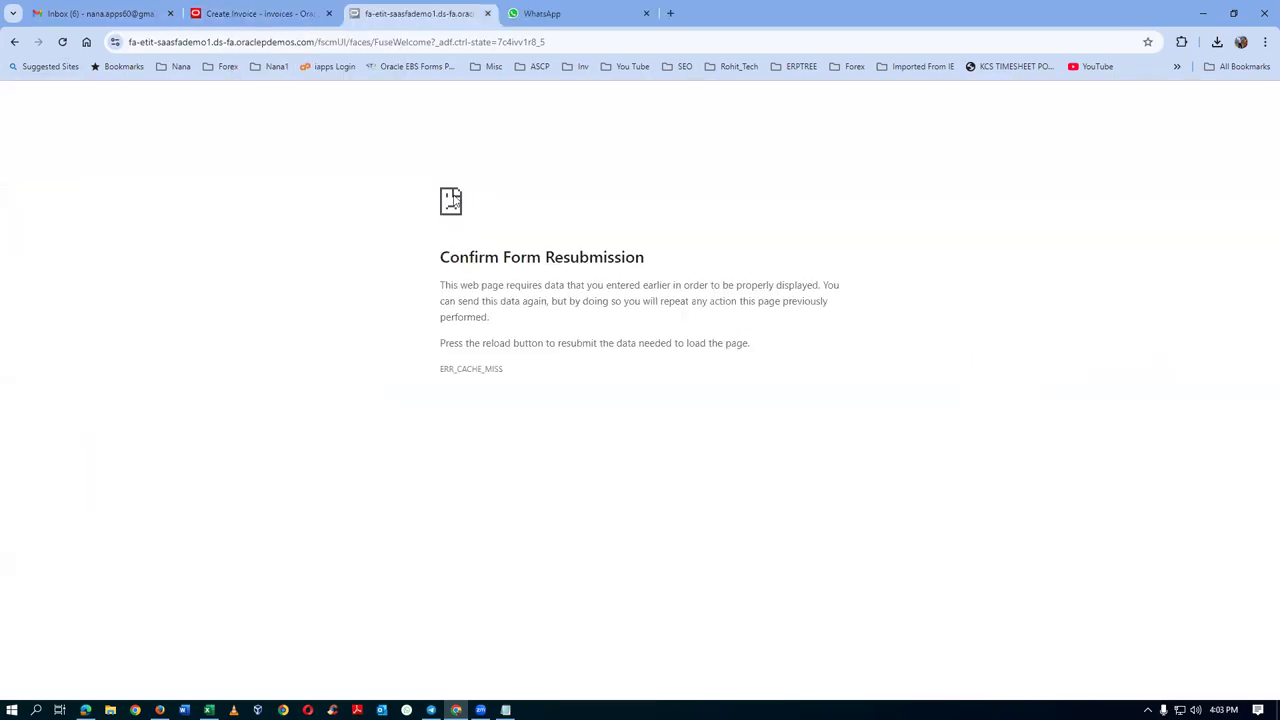
{"action": "left_click", "coordinate": [465, 44]}
{"action": "left_click", "coordinate": [578, 42]}
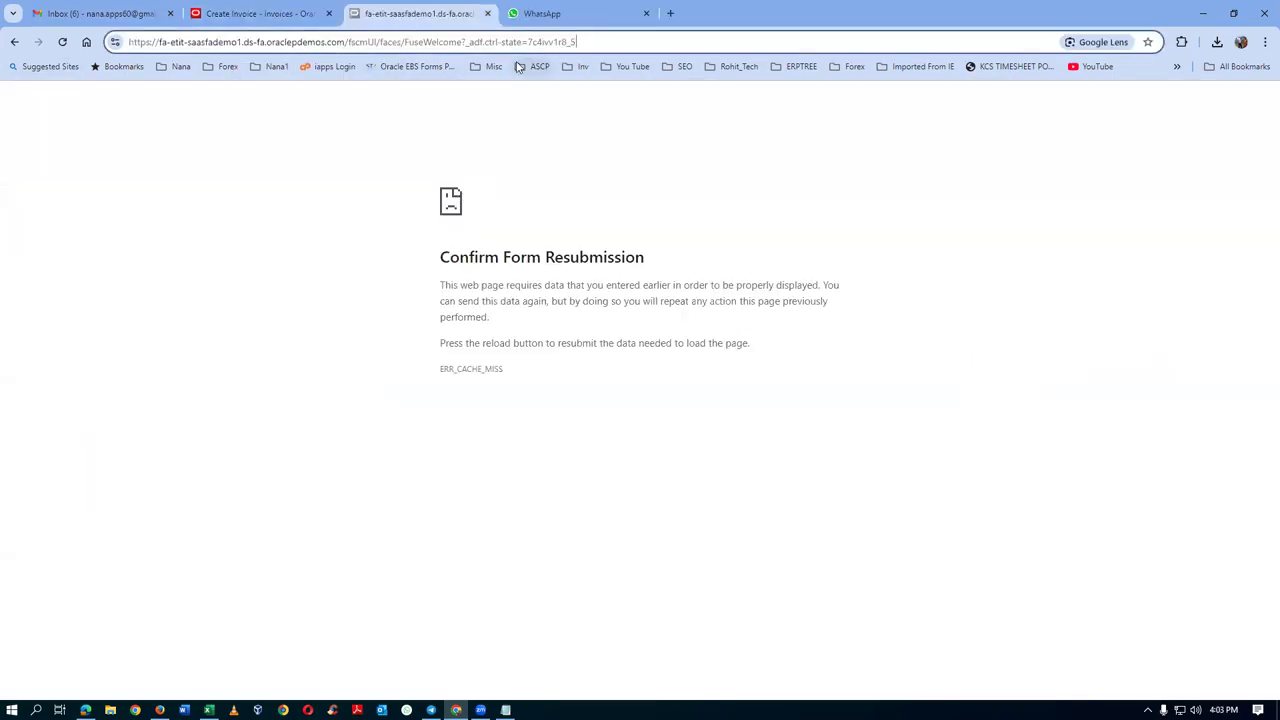
{"action": "key", "text": "BackSpace"}
{"action": "key", "text": "BackSpace"}
{"action": "key", "text": "BackSpace"}
{"action": "key", "text": "BackSpace"}
{"action": "key", "text": "BackSpace"}
{"action": "key", "text": "BackSpace"}
{"action": "key", "text": "BackSpace"}
{"action": "key", "text": "BackSpace"}
{"action": "key", "text": "BackSpace"}
{"action": "key", "text": "BackSpace"}
{"action": "key", "text": "BackSpace"}
{"action": "key", "text": "BackSpace"}
{"action": "key", "text": "BackSpace"}
{"action": "key", "text": "BackSpace"}
{"action": "key", "text": "BackSpace"}
{"action": "key", "text": "BackSpace"}
{"action": "key", "text": "BackSpace"}
{"action": "key", "text": "BackSpace"}
{"action": "key", "text": "BackSpace"}
{"action": "key", "text": "BackSpace"}
{"action": "key", "text": "BackSpace"}
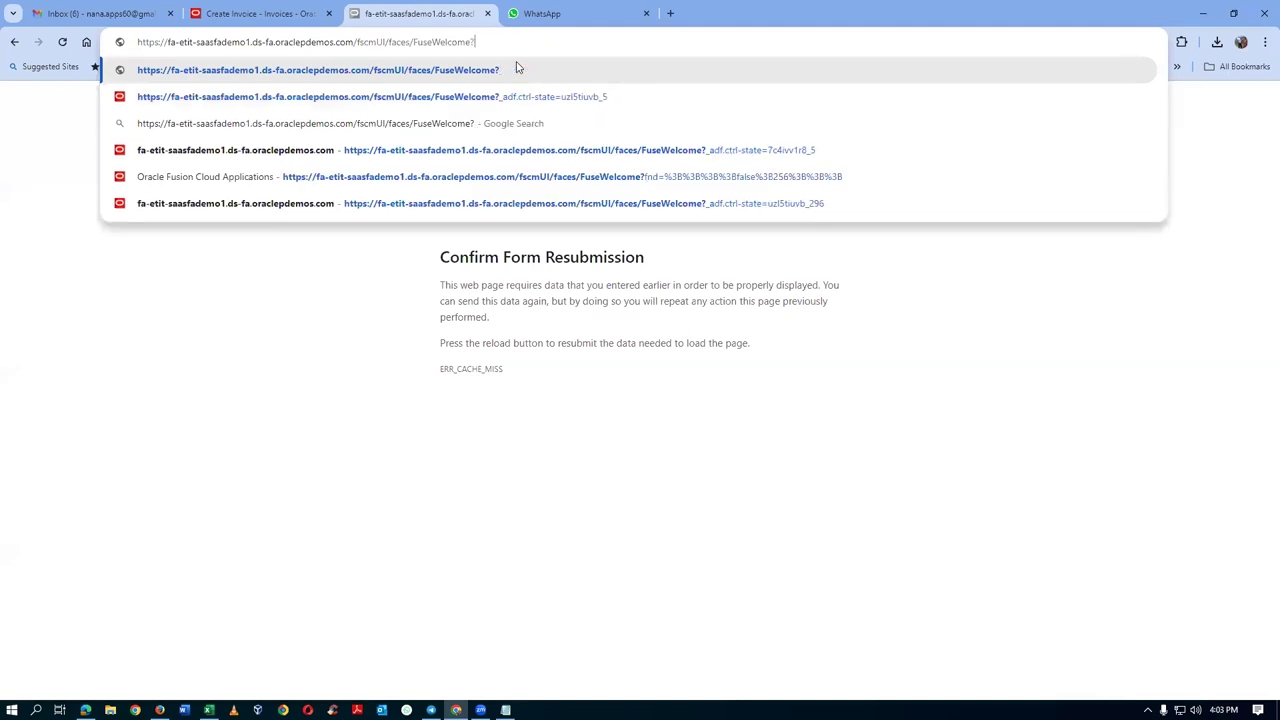
{"action": "key", "text": "Return"}
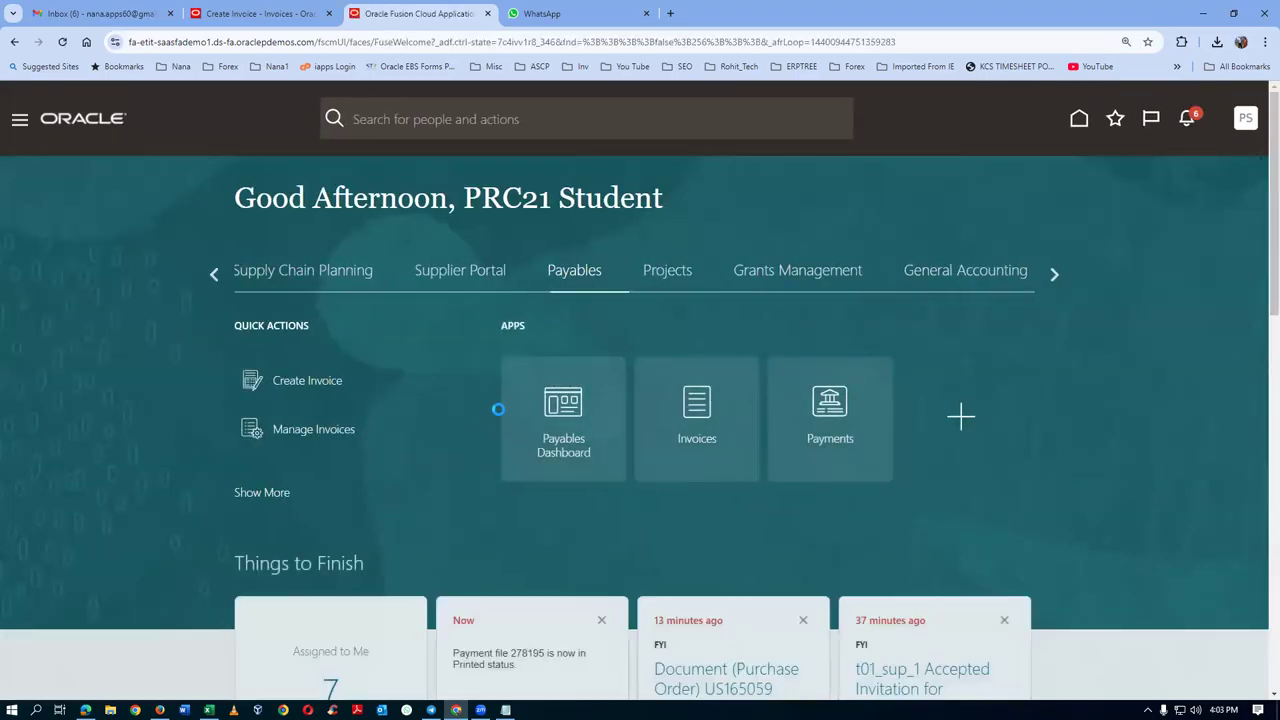
Step: Switch to the Procurement area and open Manage Orders from the purchase order tasks
{"action": "left_click", "coordinate": [211, 275]}
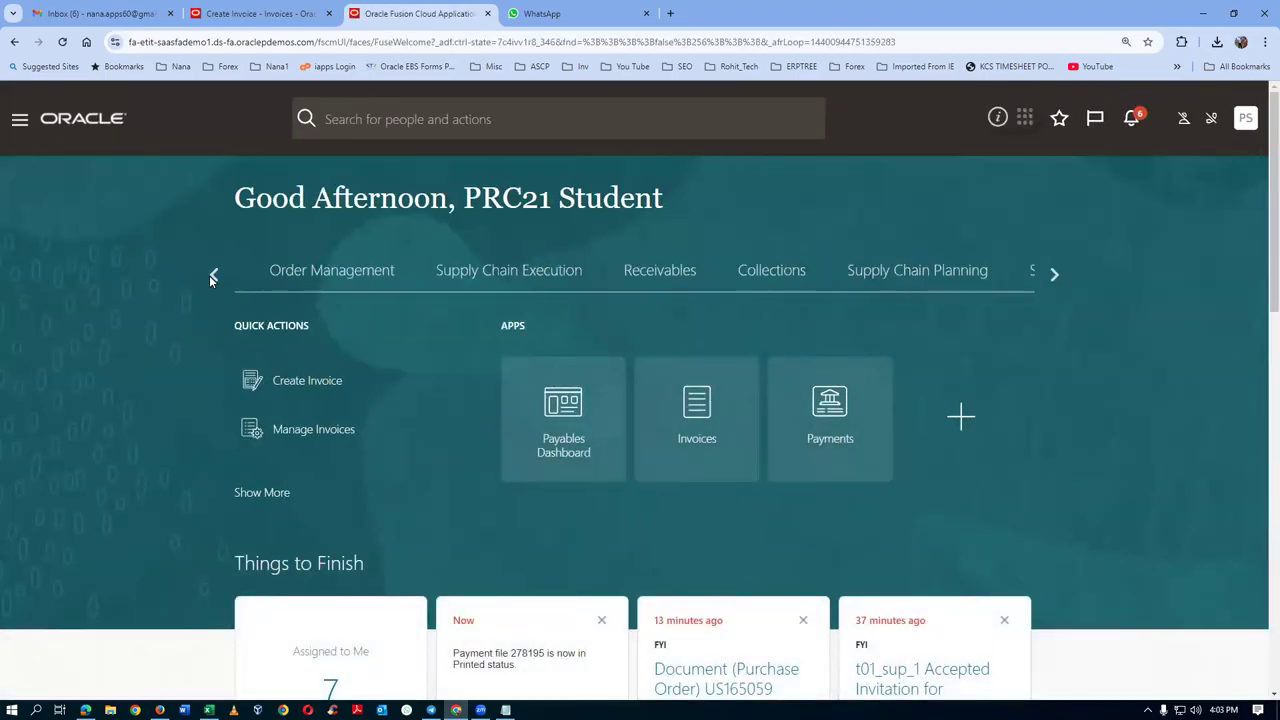
{"action": "left_click", "coordinate": [211, 275]}
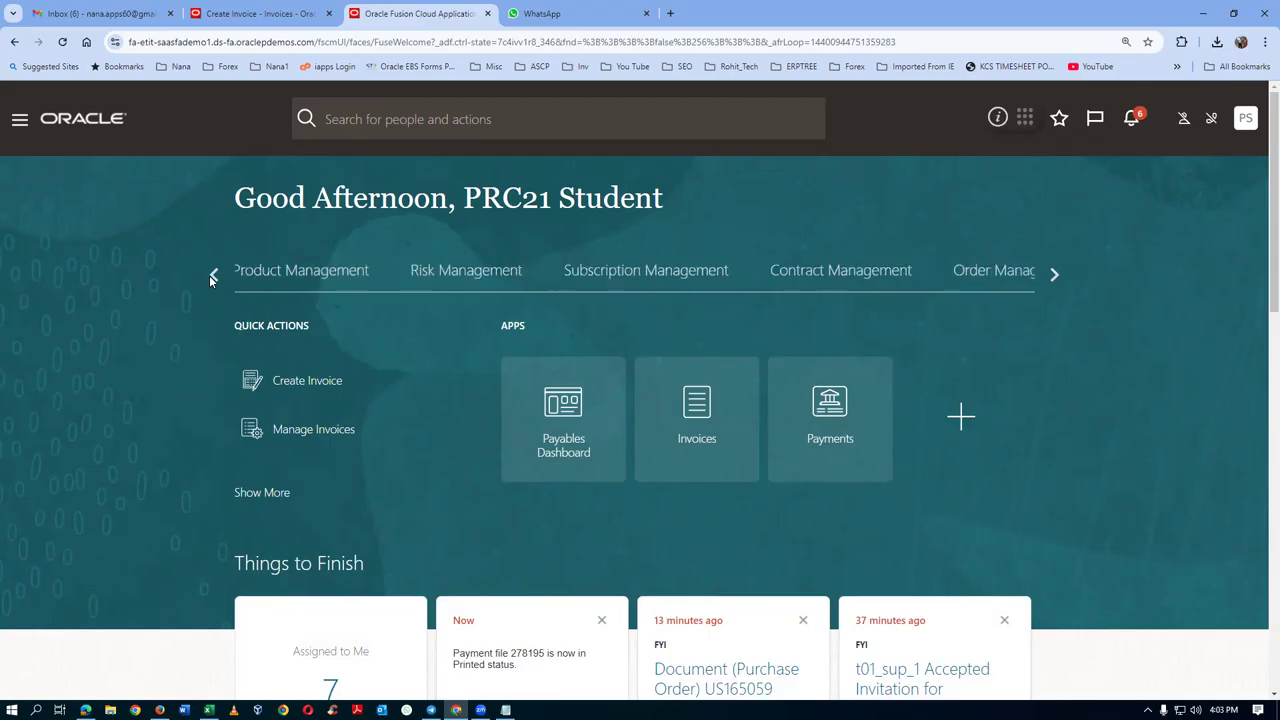
{"action": "left_click", "coordinate": [211, 275]}
{"action": "left_click", "coordinate": [211, 276]}
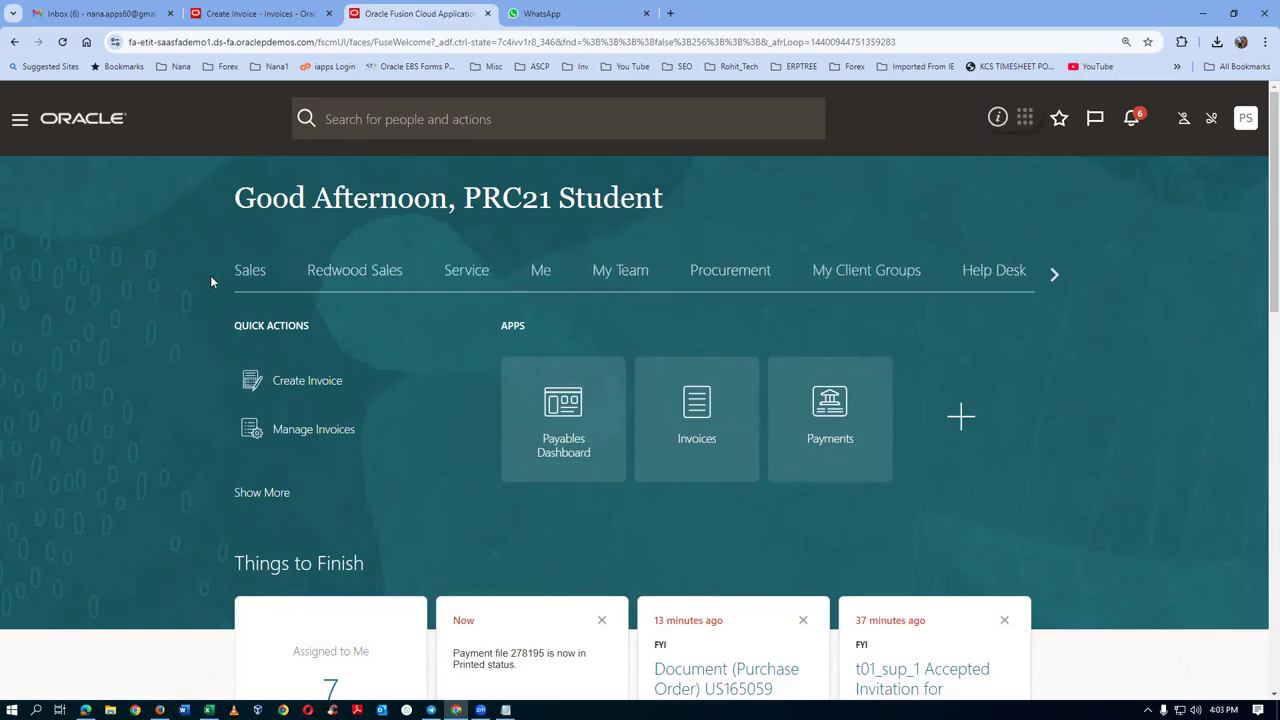
{"action": "left_click", "coordinate": [728, 272]}
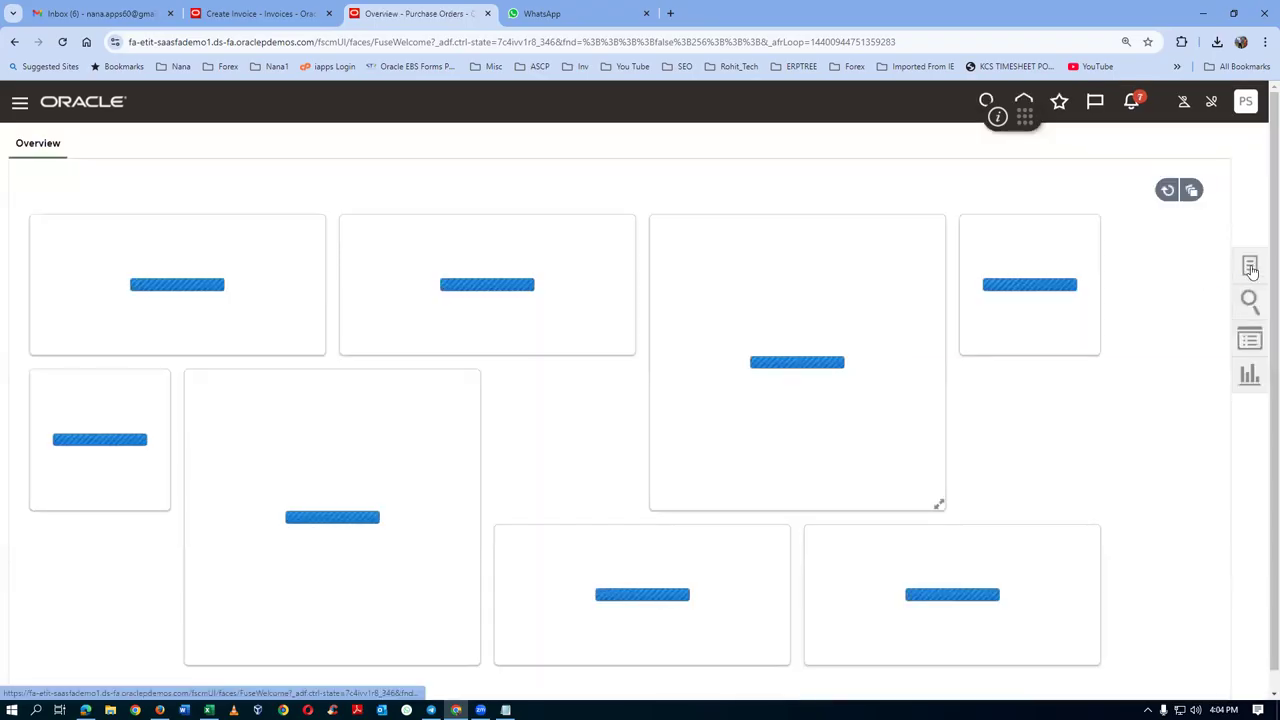
{"action": "left_click", "coordinate": [1130, 237]}
{"action": "left_click", "coordinate": [897, 341]}
Step: Search for order US165059 with Include Closed Documents set to Yes
{"action": "type", "text": "US165059"}
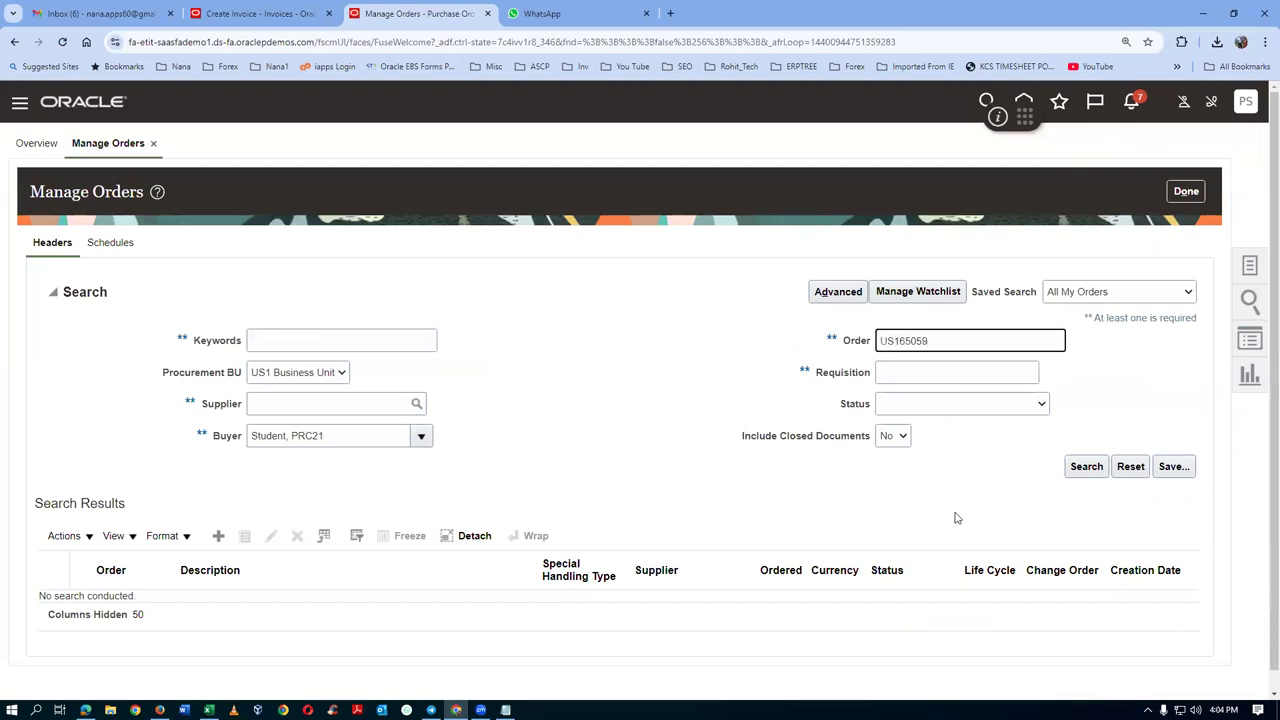
{"action": "key", "text": "Tab"}
{"action": "left_click", "coordinate": [1084, 468]}
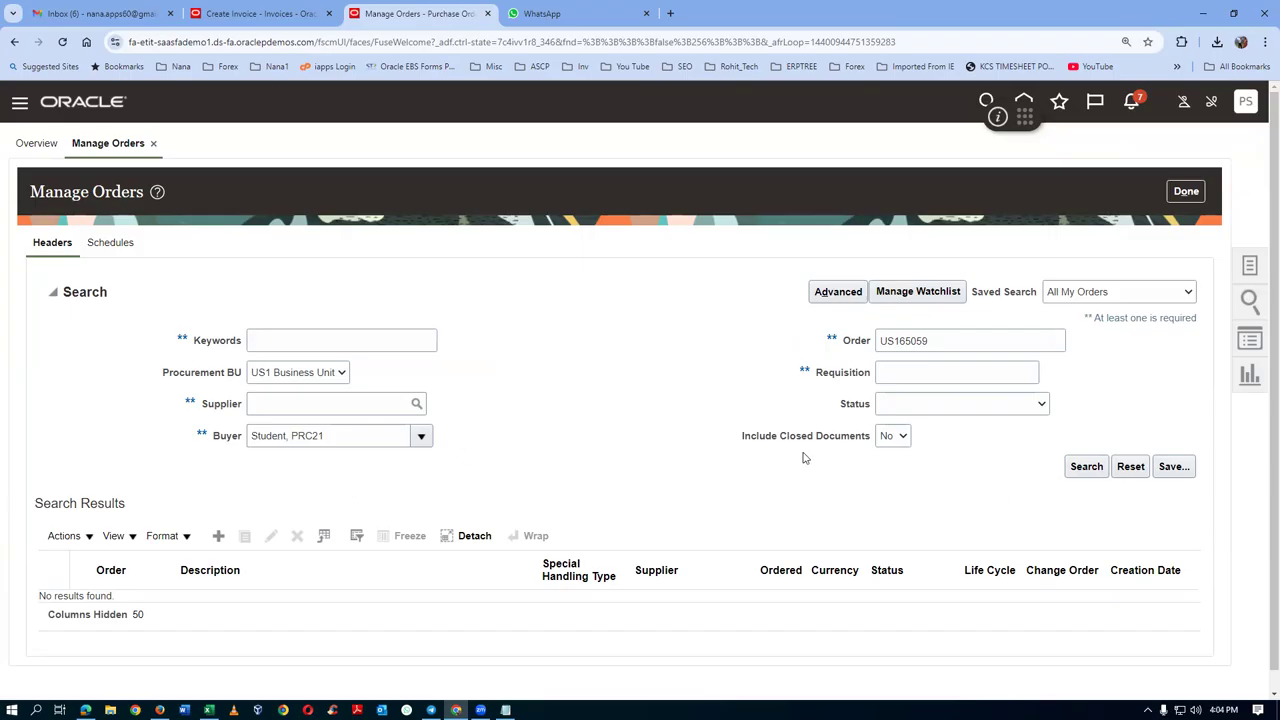
{"action": "left_click", "coordinate": [897, 438]}
{"action": "left_click", "coordinate": [889, 473]}
{"action": "left_click", "coordinate": [1084, 467]}
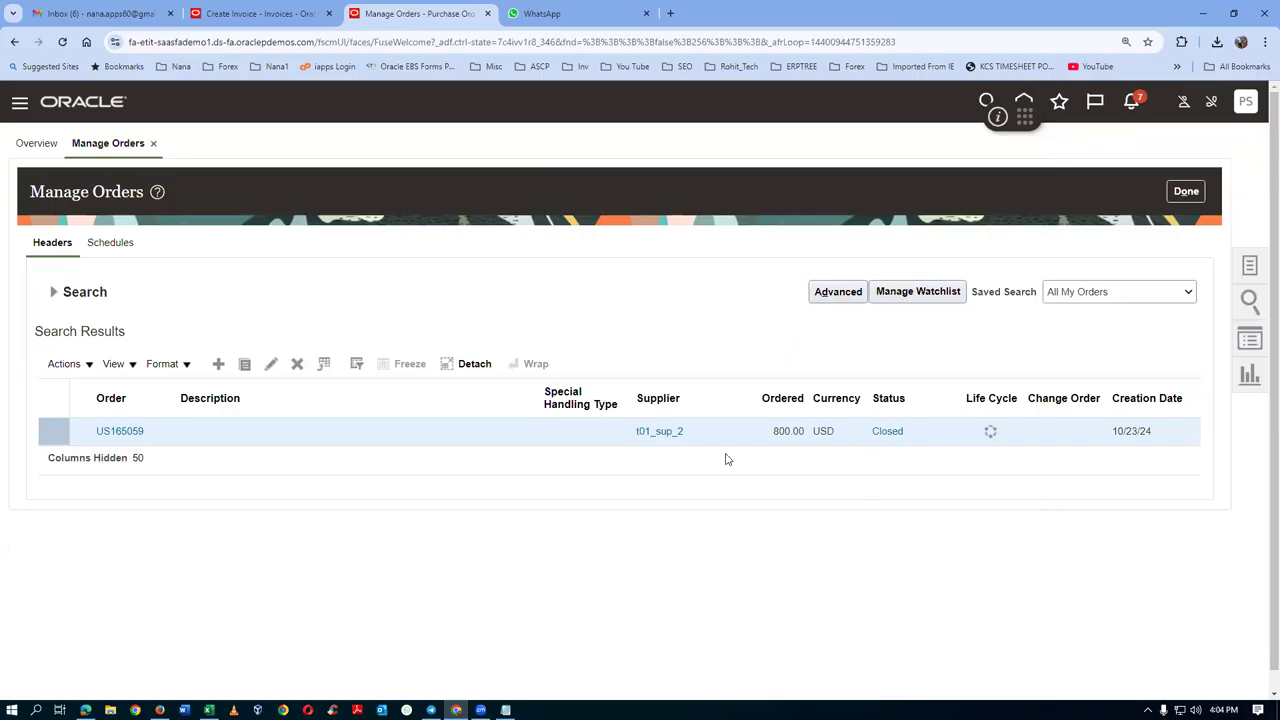
Step: Open PO US165059's order life cycle details and select invoice 7001 under Invoices
{"action": "left_click", "coordinate": [120, 431]}
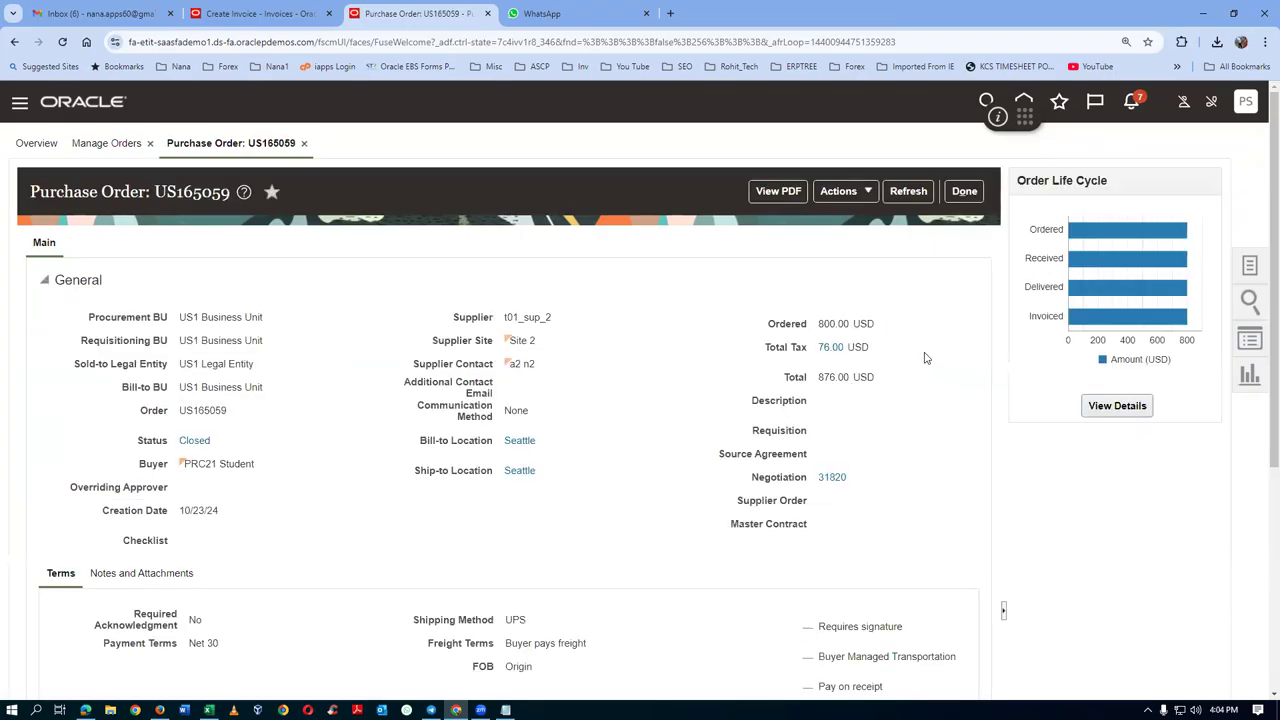
{"action": "left_click", "coordinate": [1132, 410]}
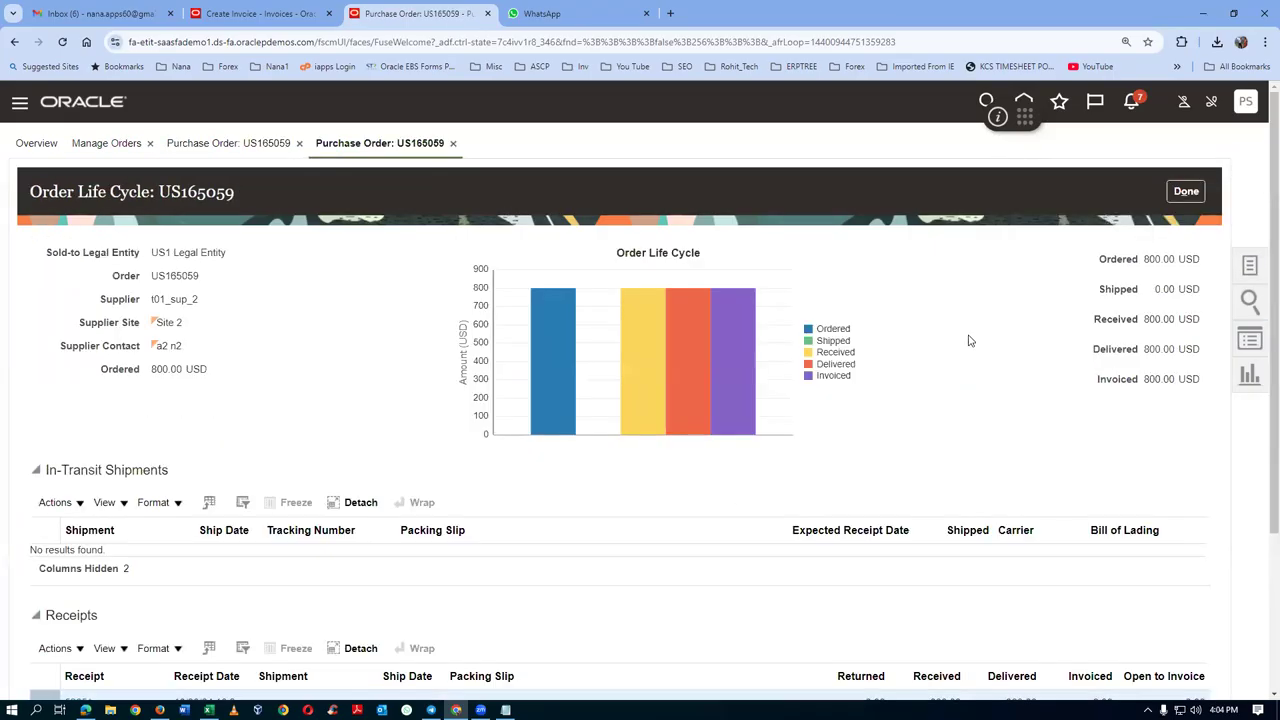
{"action": "scroll", "coordinate": [220, 448], "scroll_direction": "down", "scroll_amount": 2}
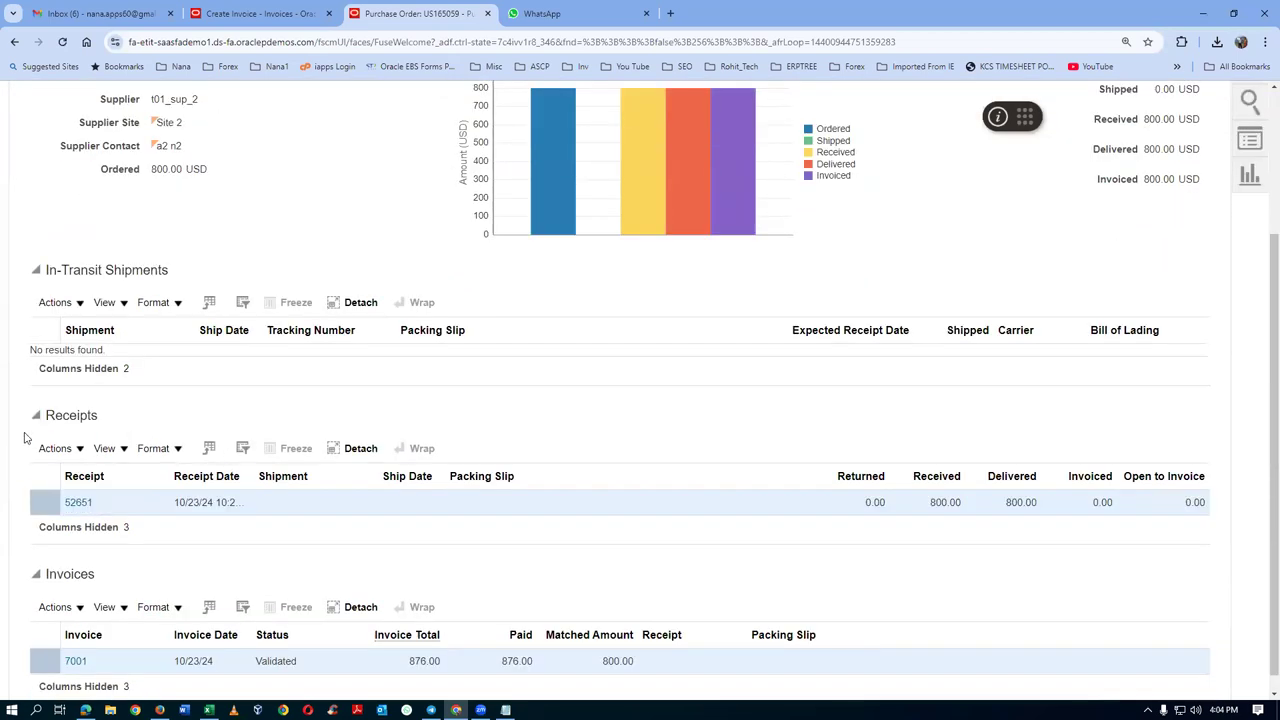
{"action": "scroll", "coordinate": [110, 510], "scroll_direction": "down", "scroll_amount": 1}
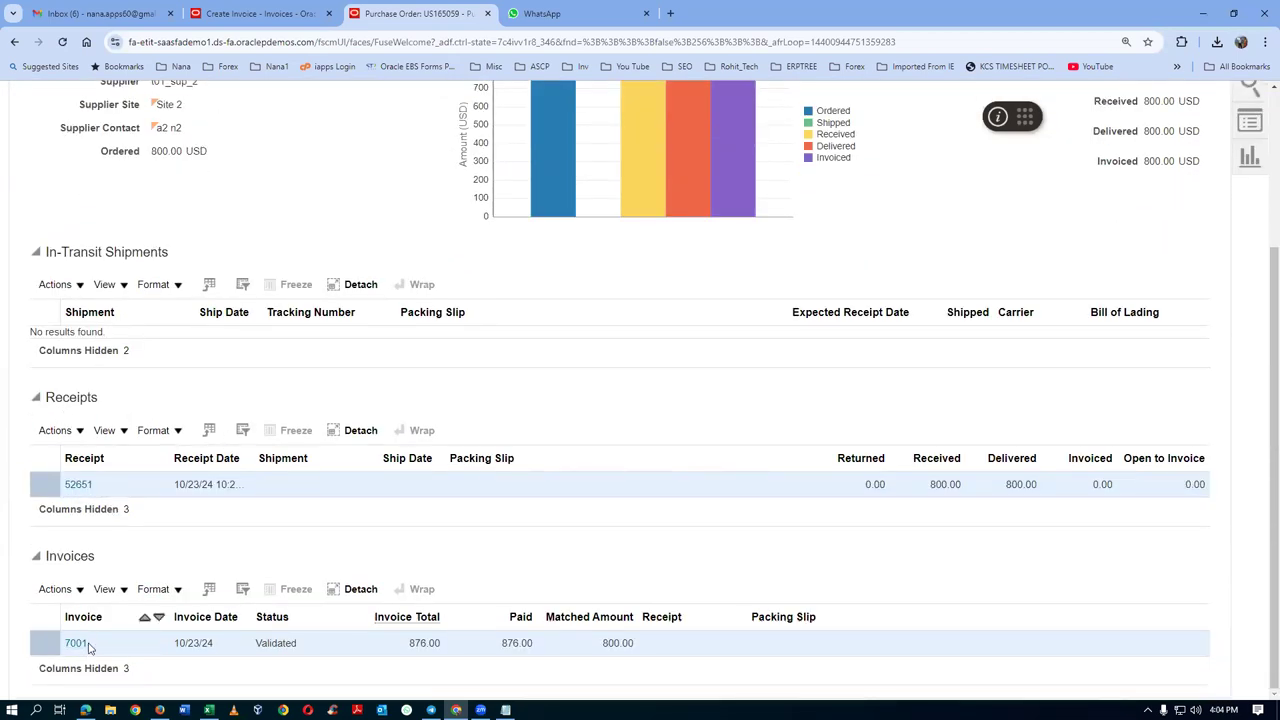
{"action": "left_click", "coordinate": [74, 644]}
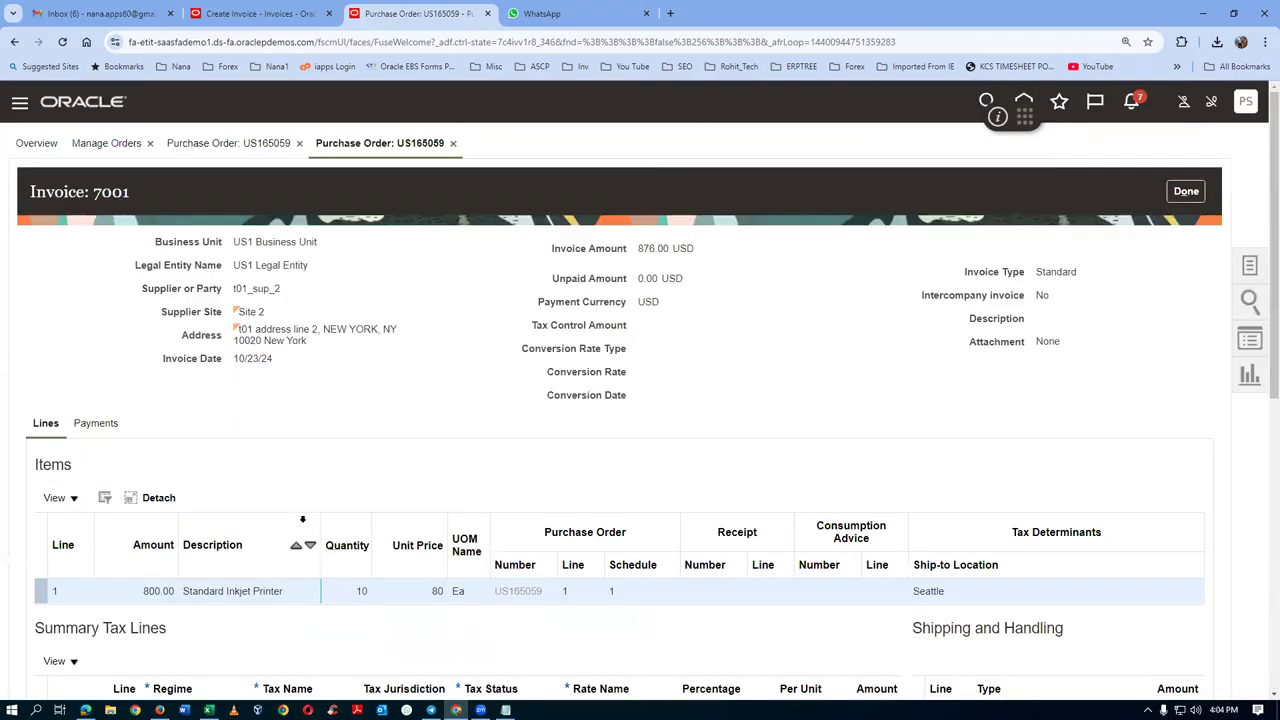
Step: Scroll invoice 7001 to its tax lines: CITY 3% 24.00, COUNTY 0% 0.00, STATE 6.5% 52.00
{"action": "scroll", "coordinate": [331, 475], "scroll_direction": "down", "scroll_amount": 3}
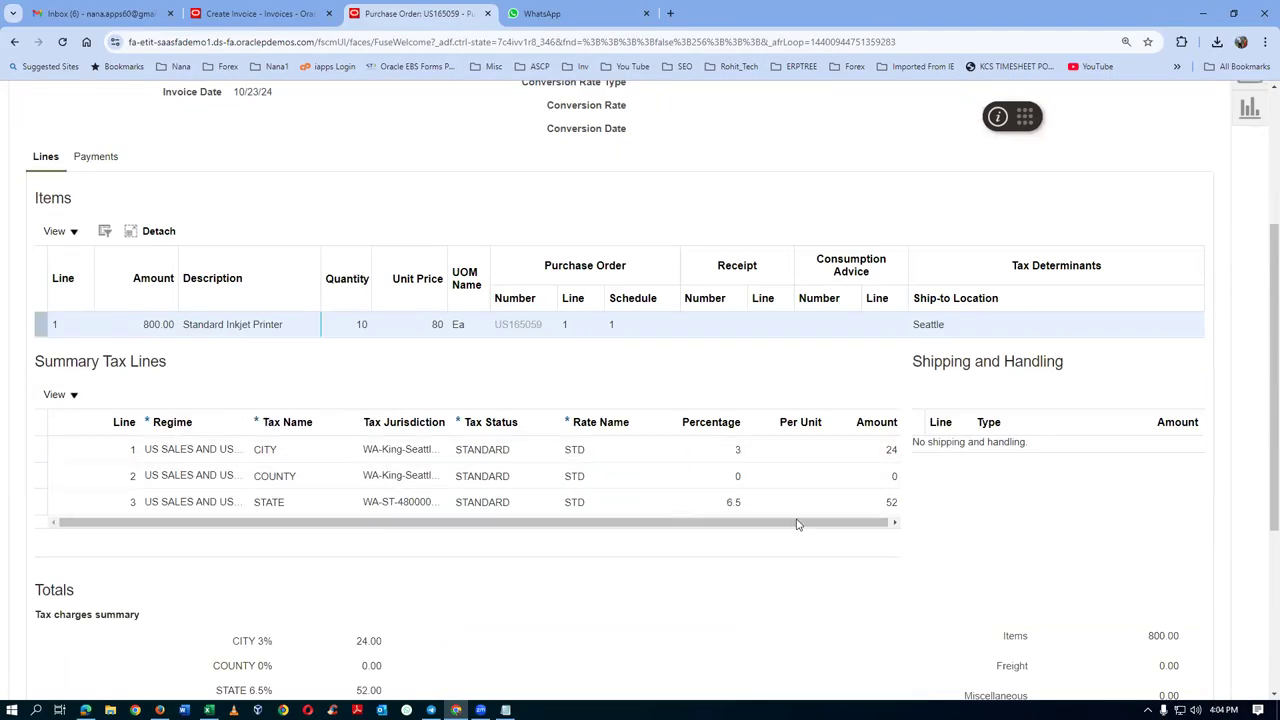